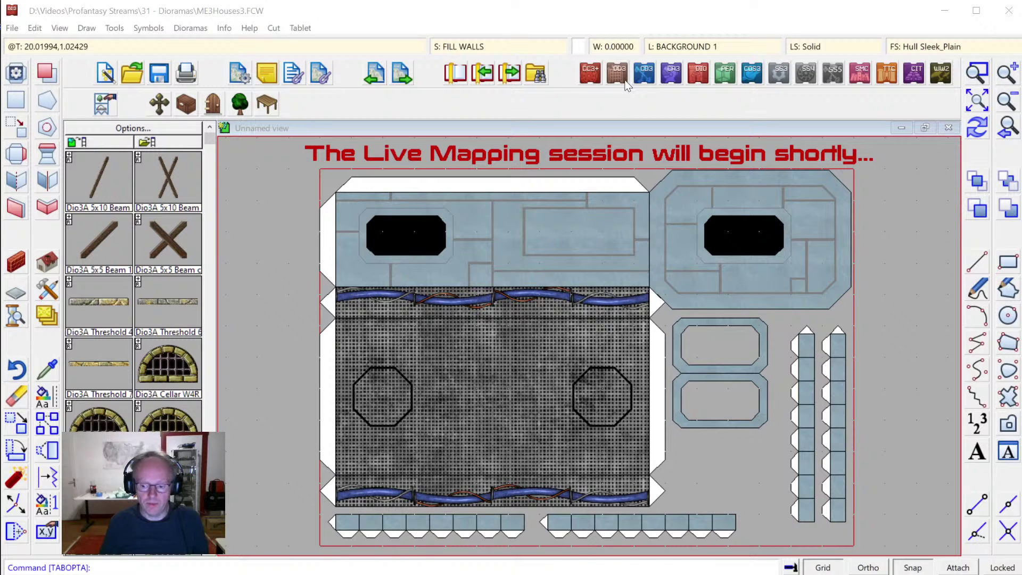
# Start a new drawing with the Dioramas map type, using the option to decide the settings manually.
pyautogui.click(105, 76)
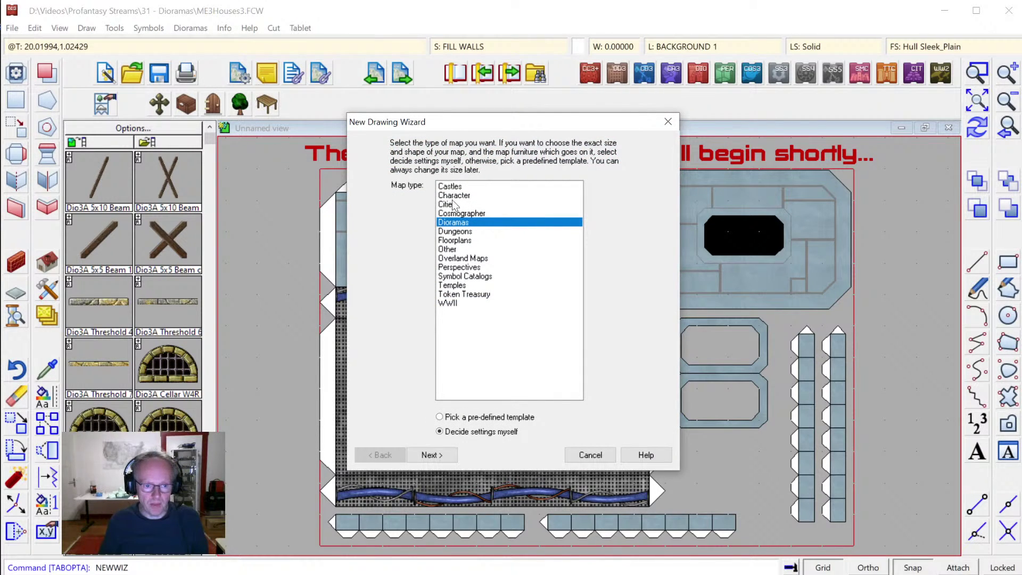
pyautogui.click(461, 232)
pyautogui.click(459, 223)
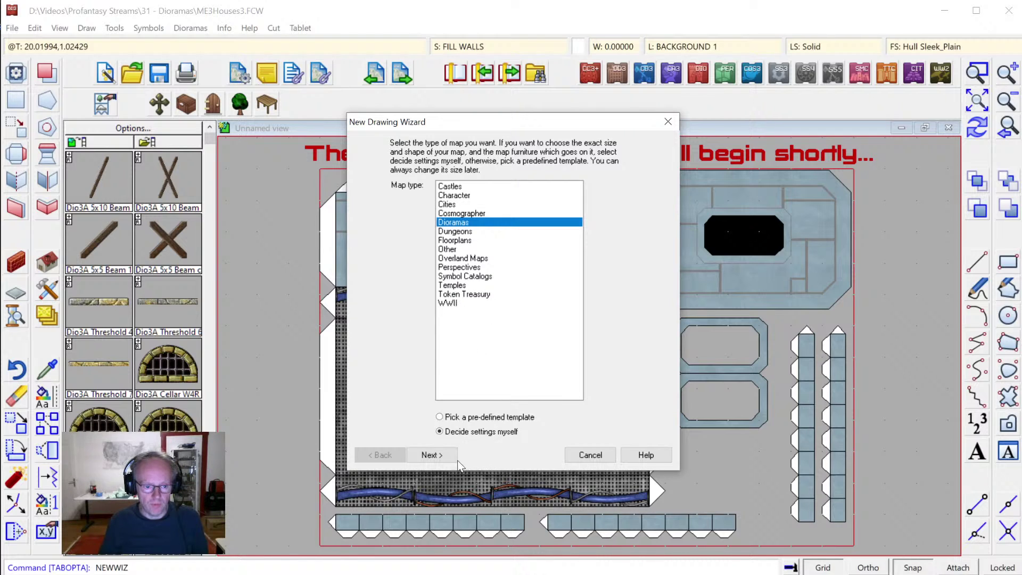
pyautogui.click(436, 455)
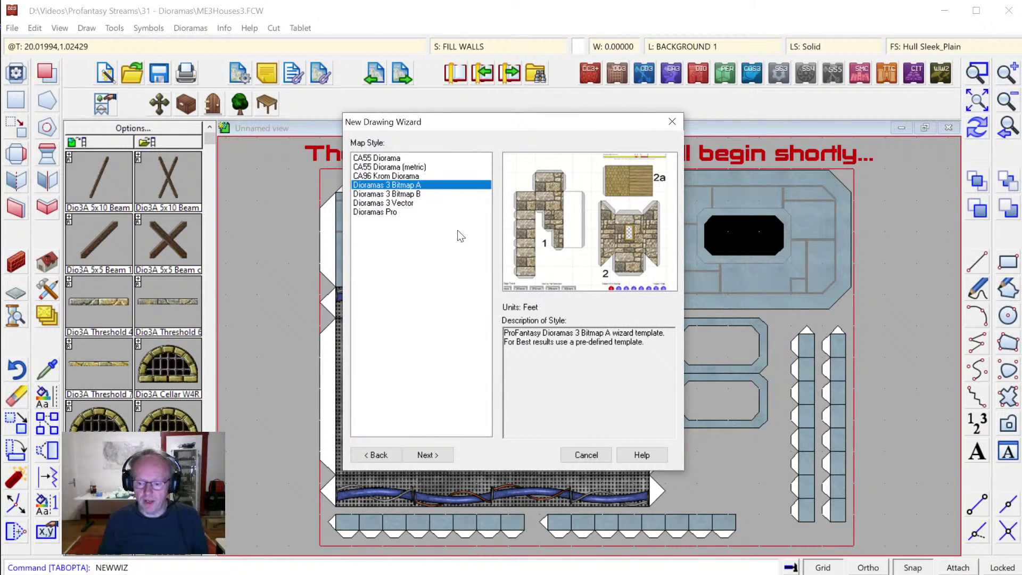
# Compare the CA96 Krom, Vector and Bitmap B diorama styles and choose Dioramas 3 Bitmap A as the map style.
pyautogui.click(385, 178)
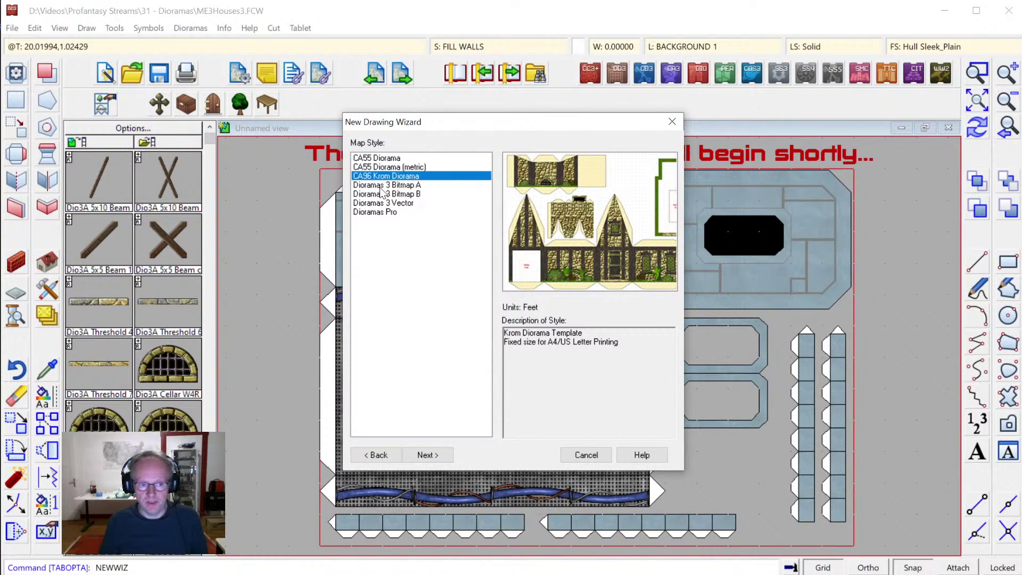
pyautogui.click(384, 186)
pyautogui.click(379, 204)
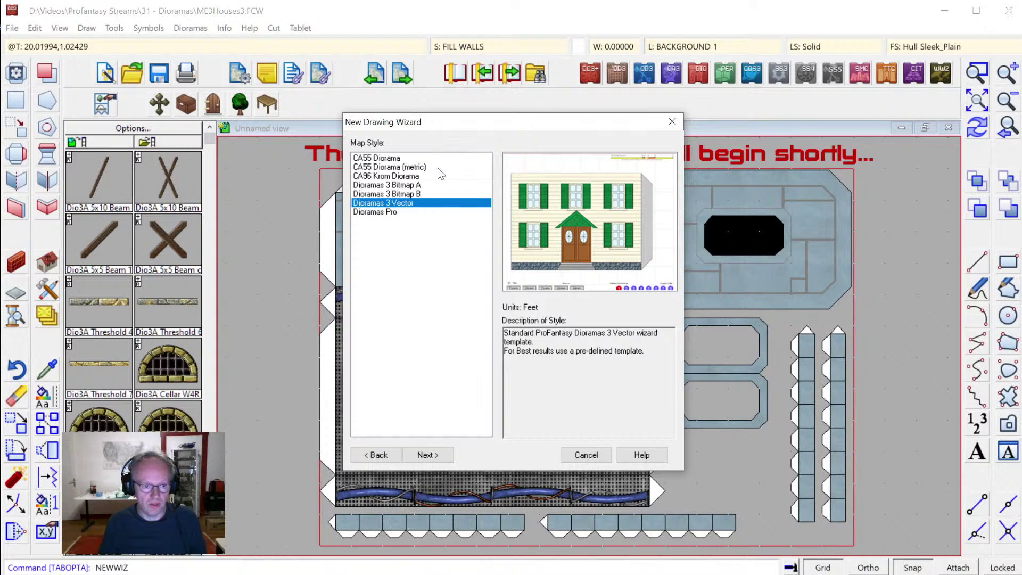
pyautogui.click(387, 194)
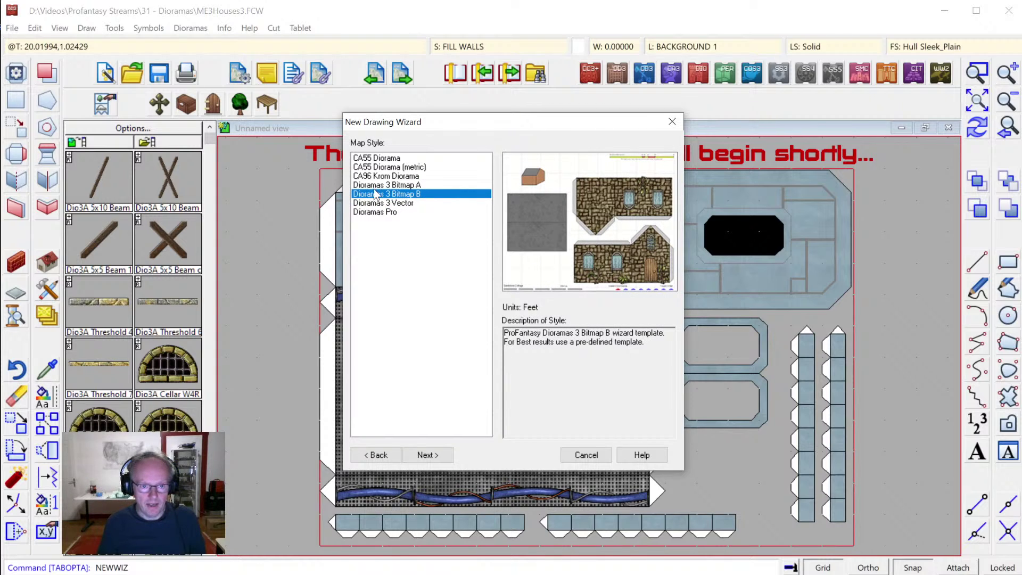
pyautogui.click(377, 185)
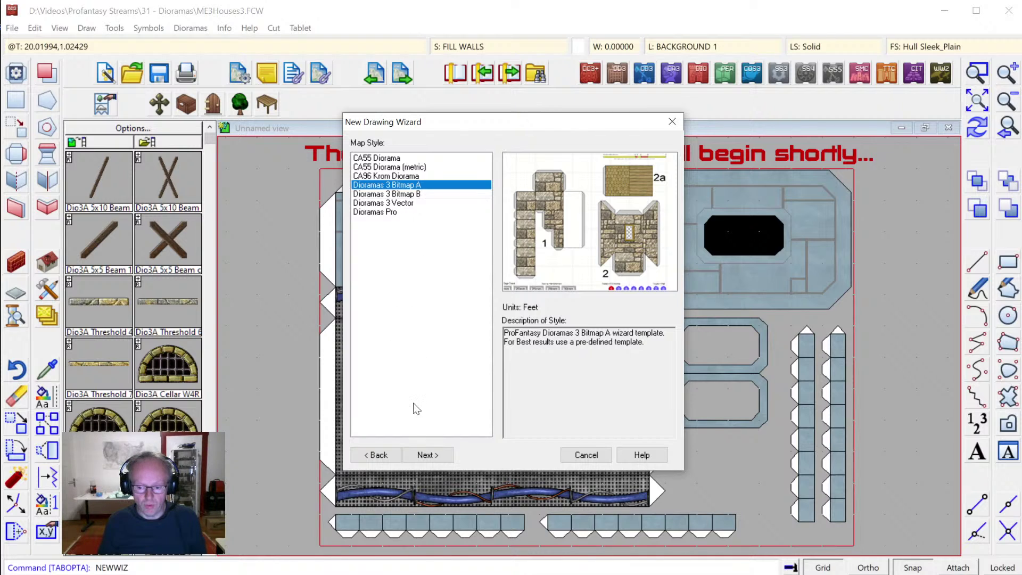
pyautogui.click(426, 454)
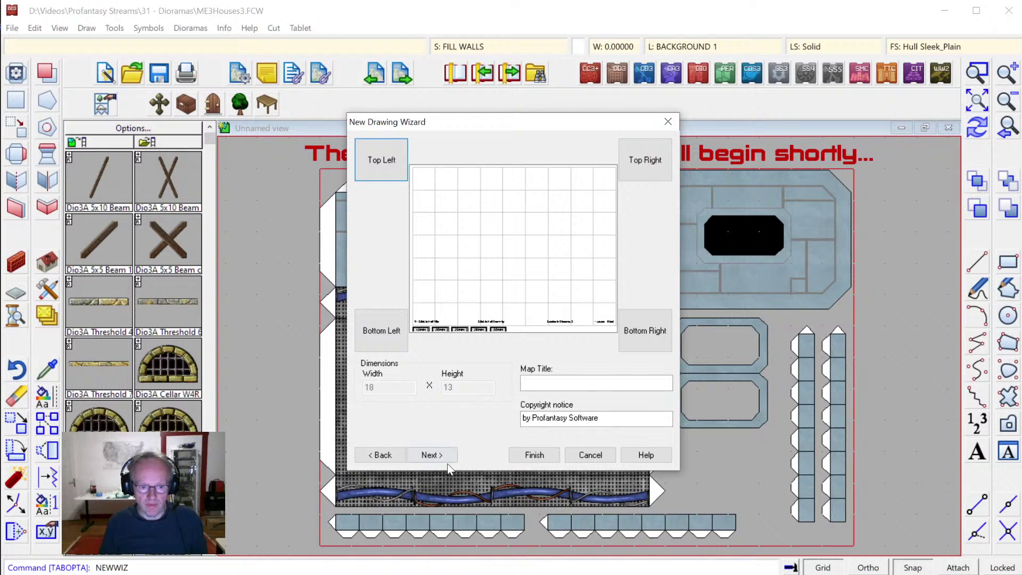
# Finish the new drawing setup and save the map under the file name ME3New.
pyautogui.click(535, 456)
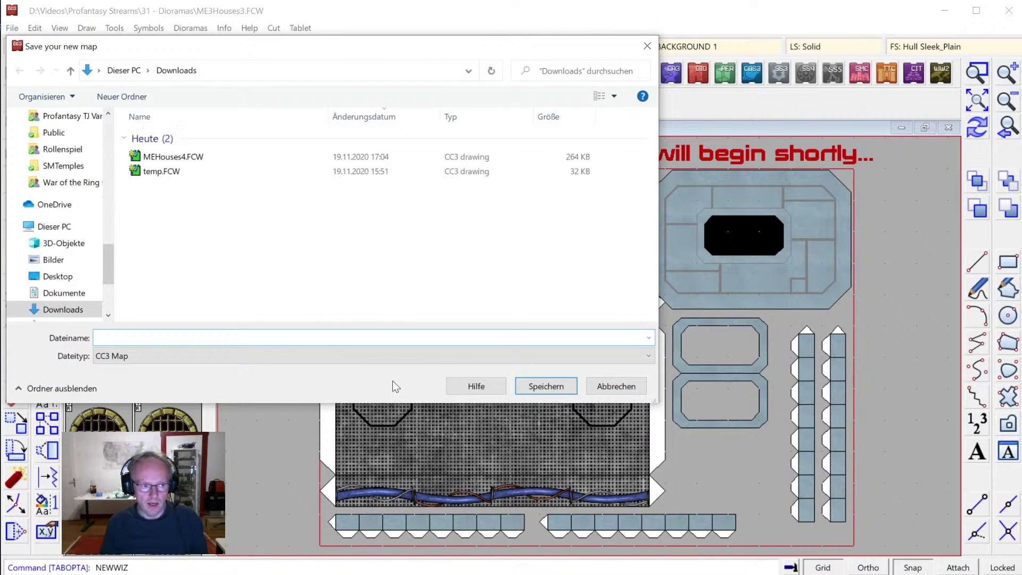
pyautogui.write('M')
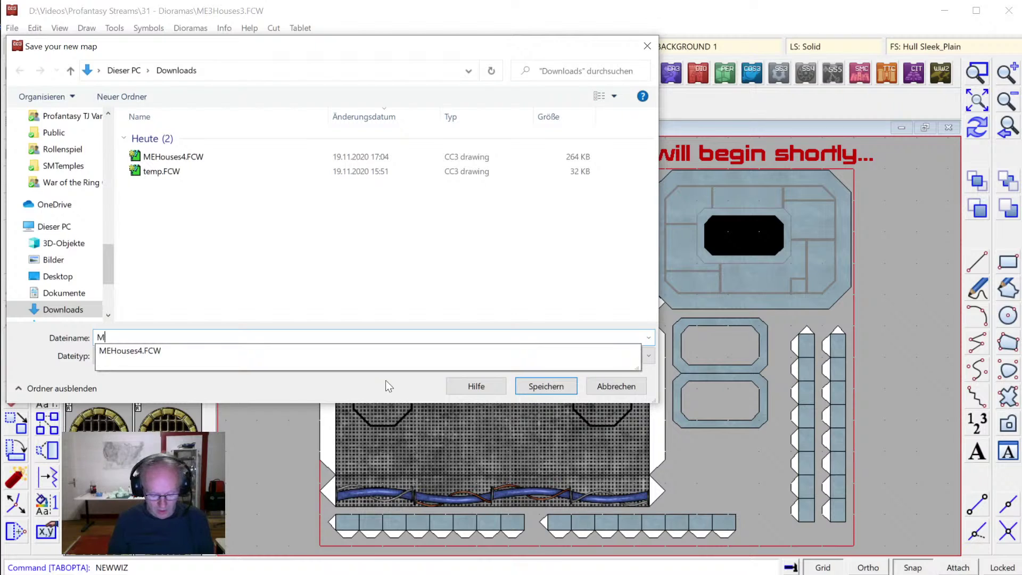
pyautogui.write('E3')
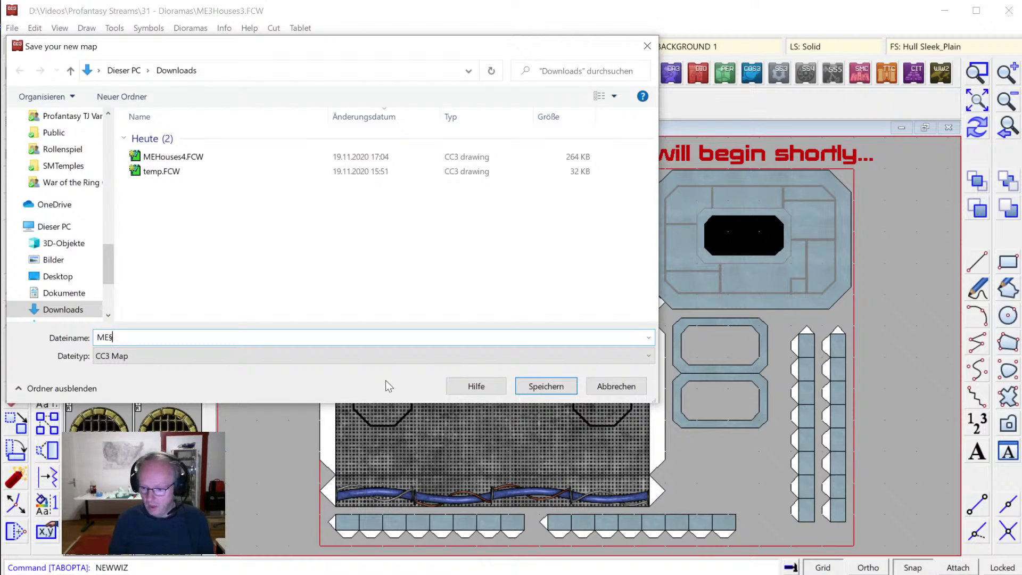
pyautogui.press('BackSpace')
pyautogui.write('3N')
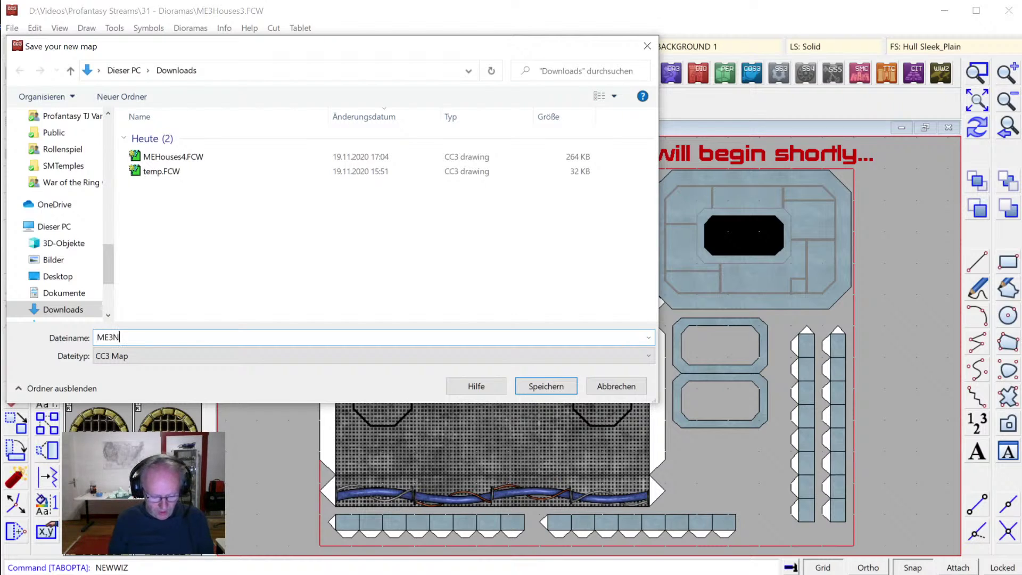
pyautogui.write('ew')
pyautogui.press('Return')
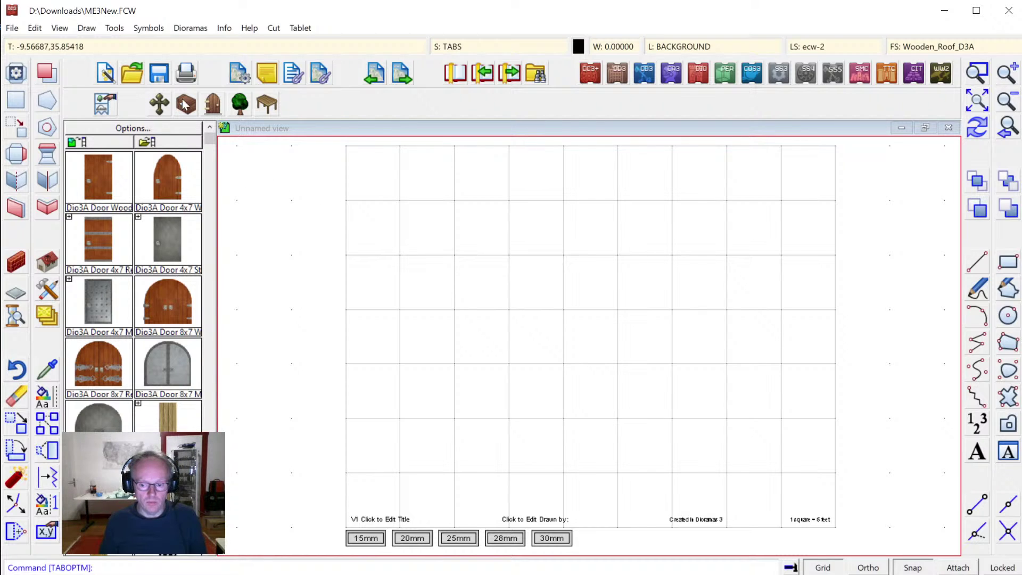
# Examine the sample previews of the saved Dio3A wall tab settings, covering stone, rock, metal, plaster, stonework and wood logs.
pyautogui.click(21, 75)
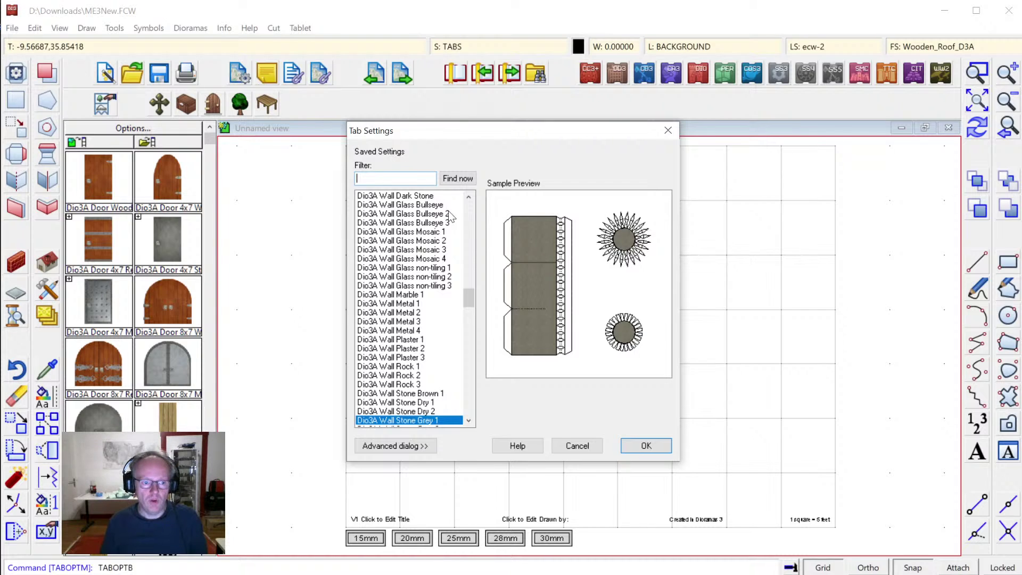
pyautogui.click(377, 412)
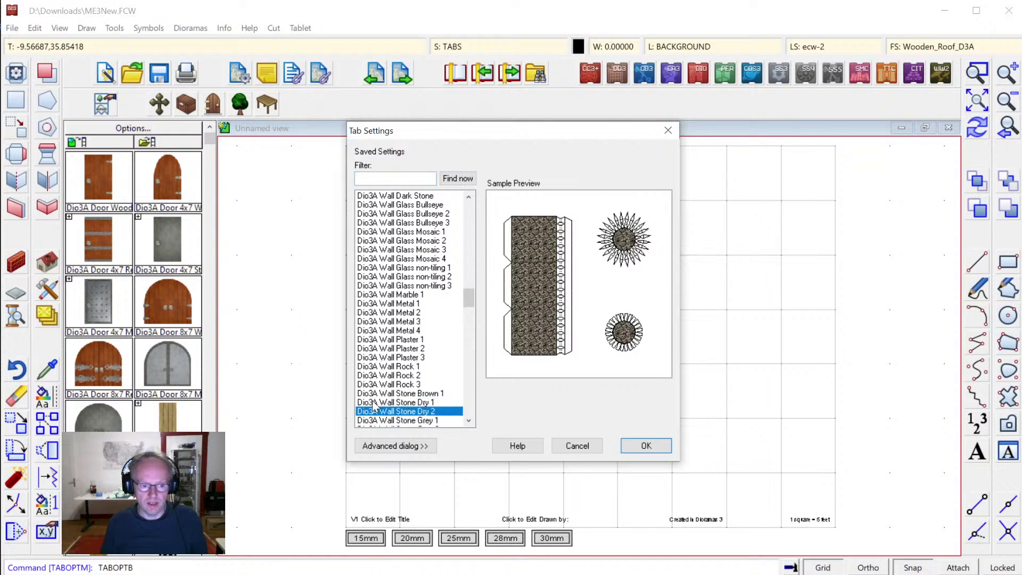
pyautogui.click(377, 403)
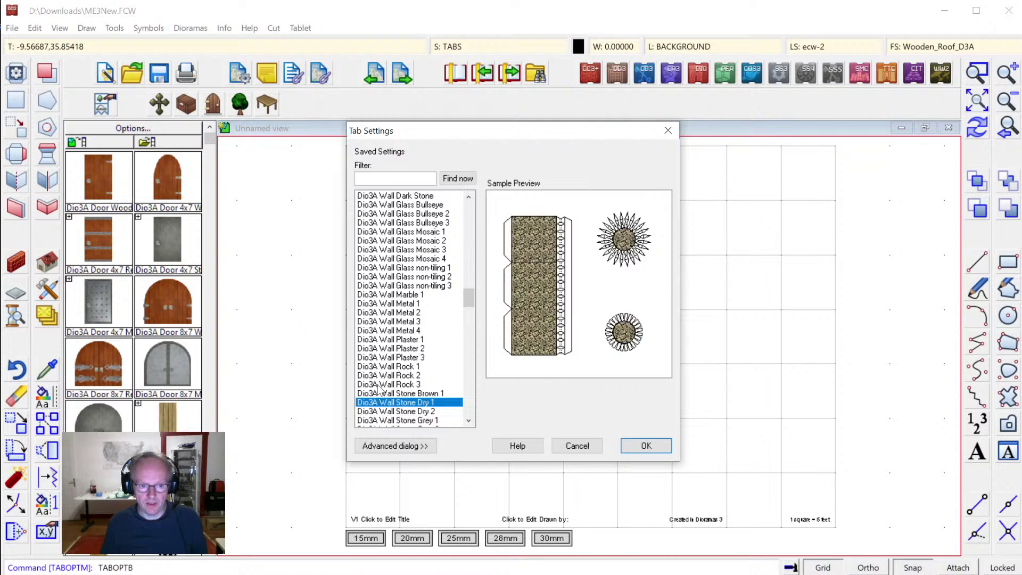
pyautogui.click(376, 384)
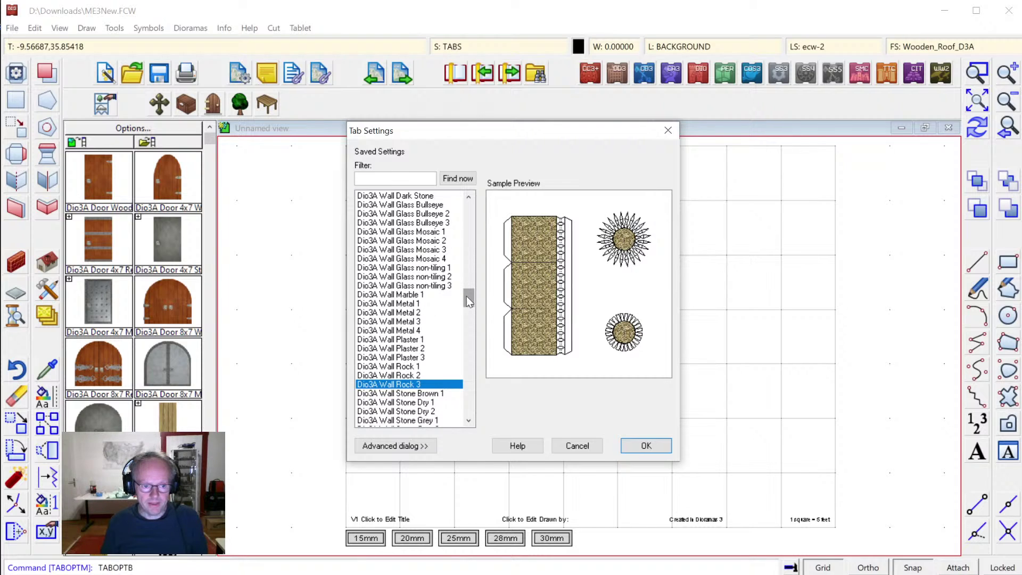
pyautogui.click(419, 303)
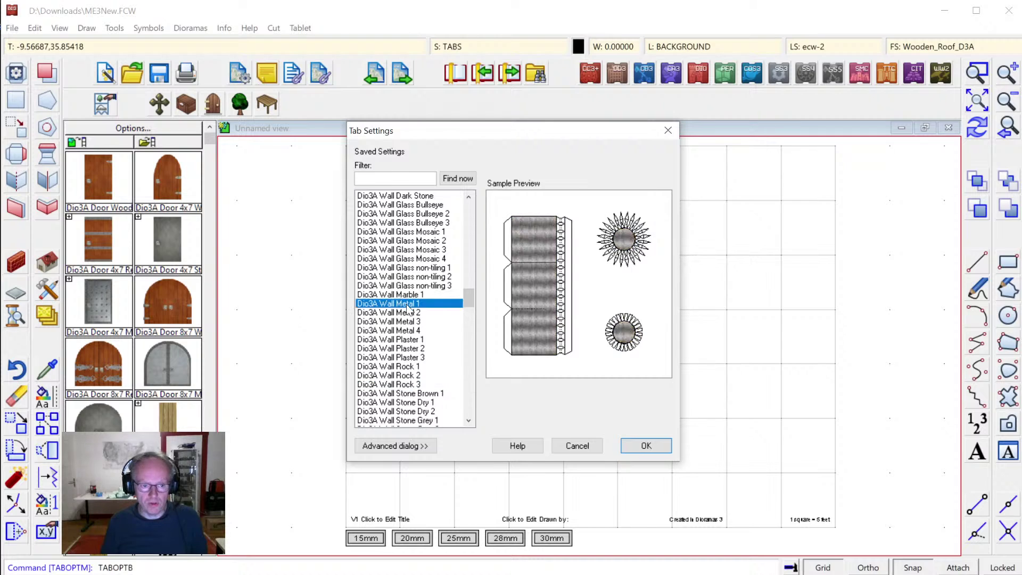
pyautogui.click(408, 322)
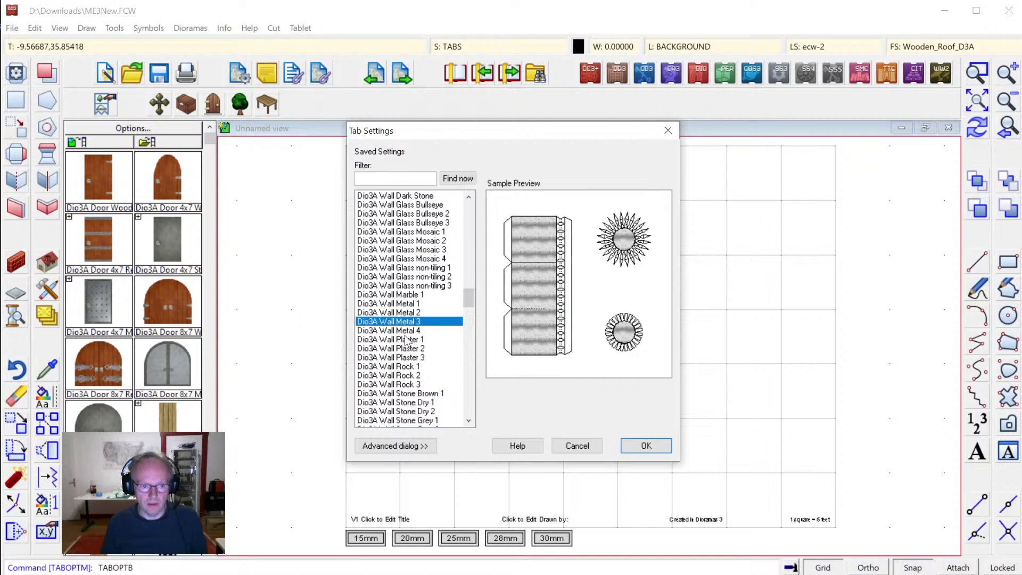
pyautogui.click(400, 348)
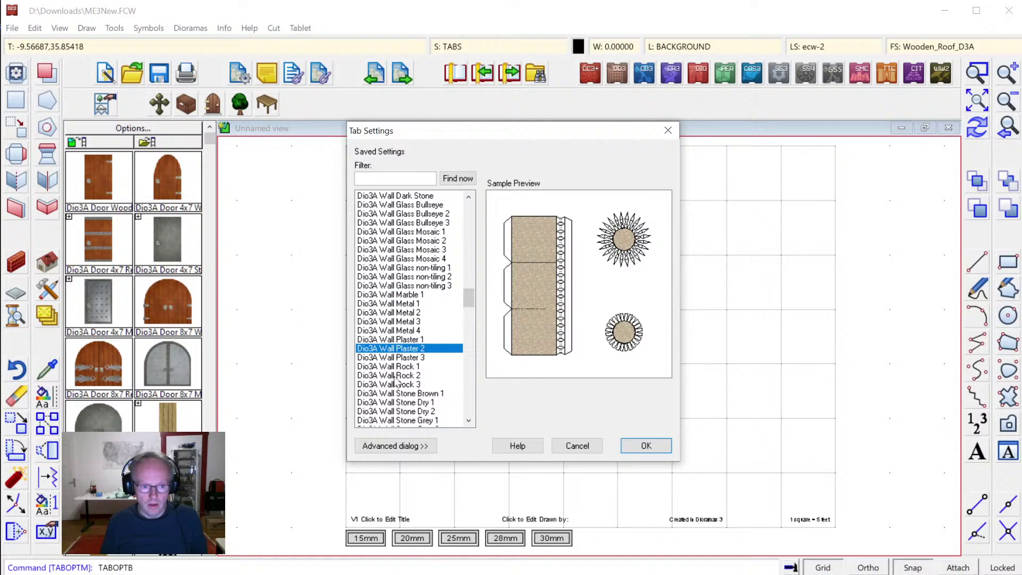
pyautogui.click(397, 402)
pyautogui.click(406, 384)
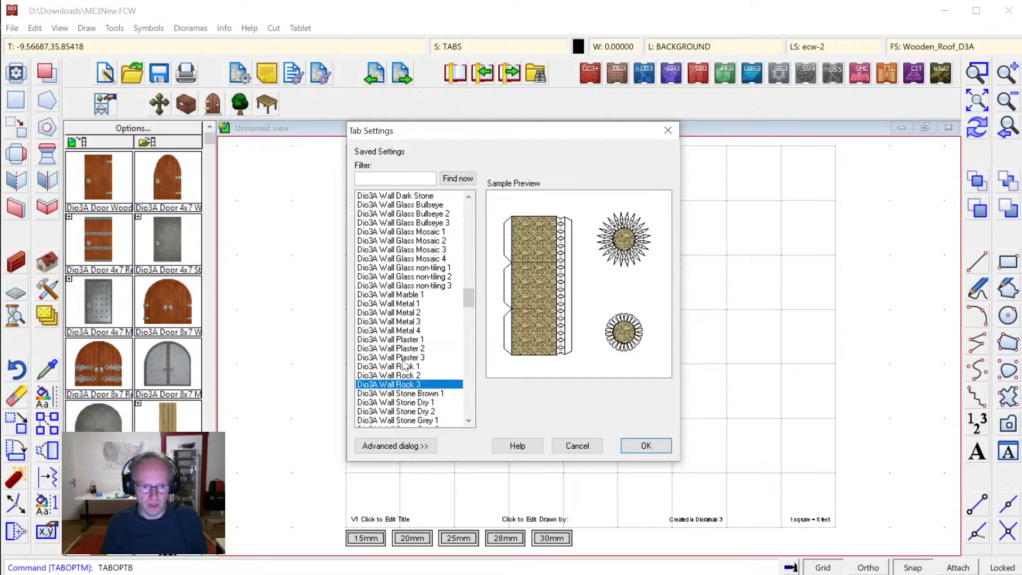
pyautogui.click(401, 358)
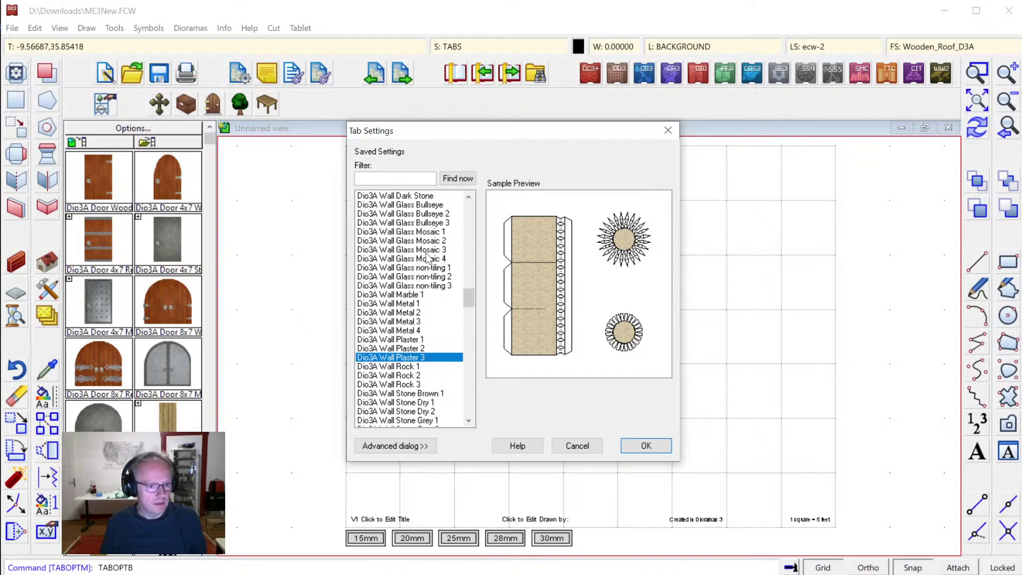
pyautogui.moveTo(464, 295); pyautogui.dragTo(468, 308)
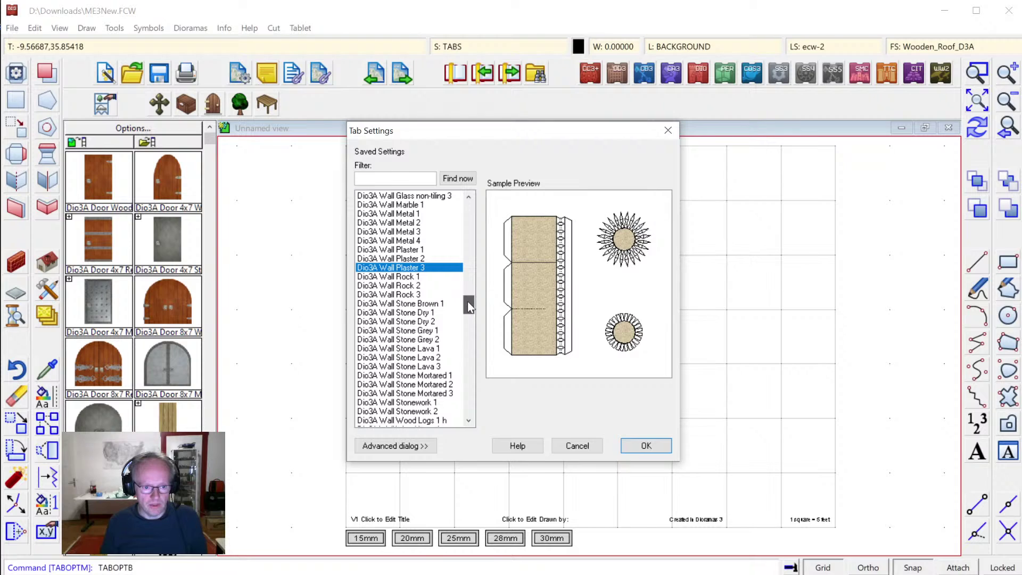
pyautogui.click(416, 402)
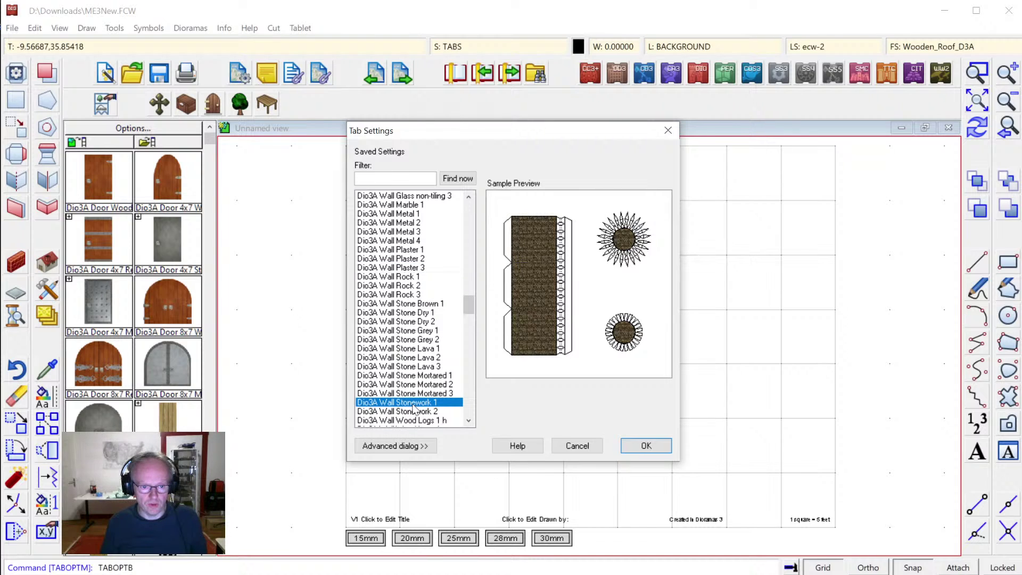
pyautogui.click(415, 420)
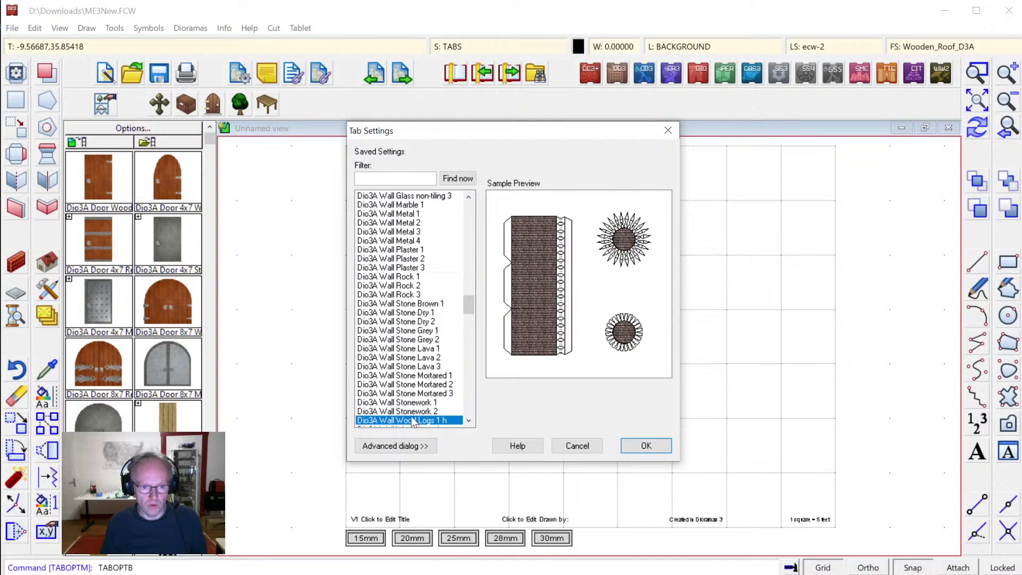
pyautogui.moveTo(470, 302); pyautogui.dragTo(469, 309)
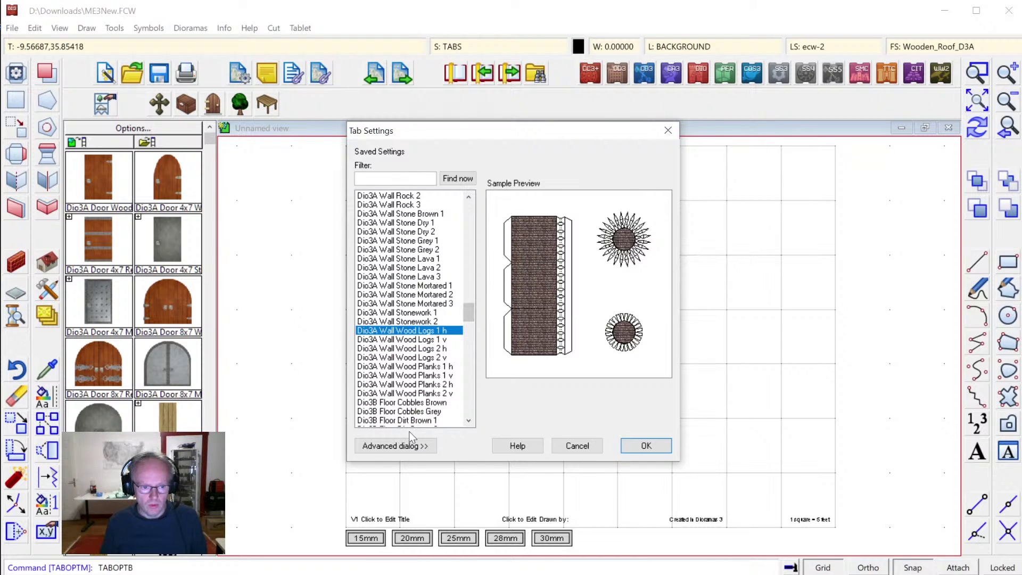
pyautogui.moveTo(466, 309)
pyautogui.mouseDown()
pyautogui.moveTo(469, 318)
pyautogui.moveTo(477, 308)
pyautogui.mouseUp()
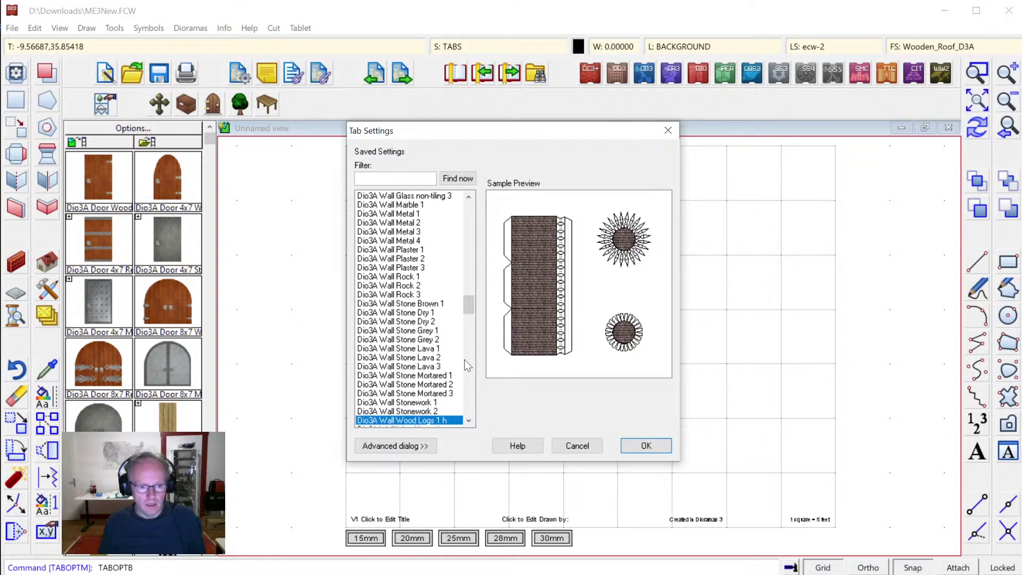
# Compare the Dio3A stone, rock and plaster wall presets and apply Dio3A Wall Plaster 2 as the tab setting.
pyautogui.click(418, 314)
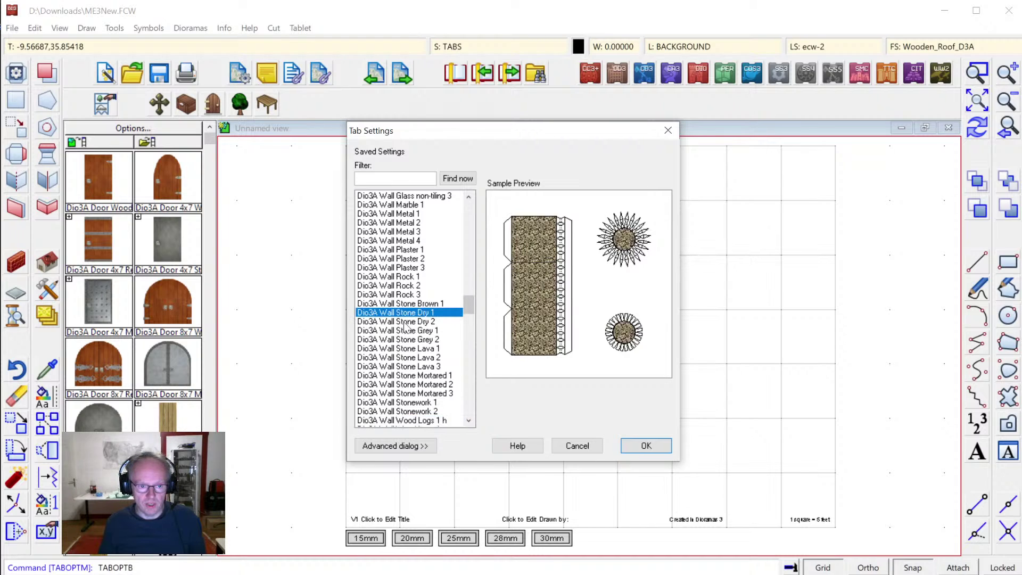
pyautogui.click(410, 294)
pyautogui.click(403, 259)
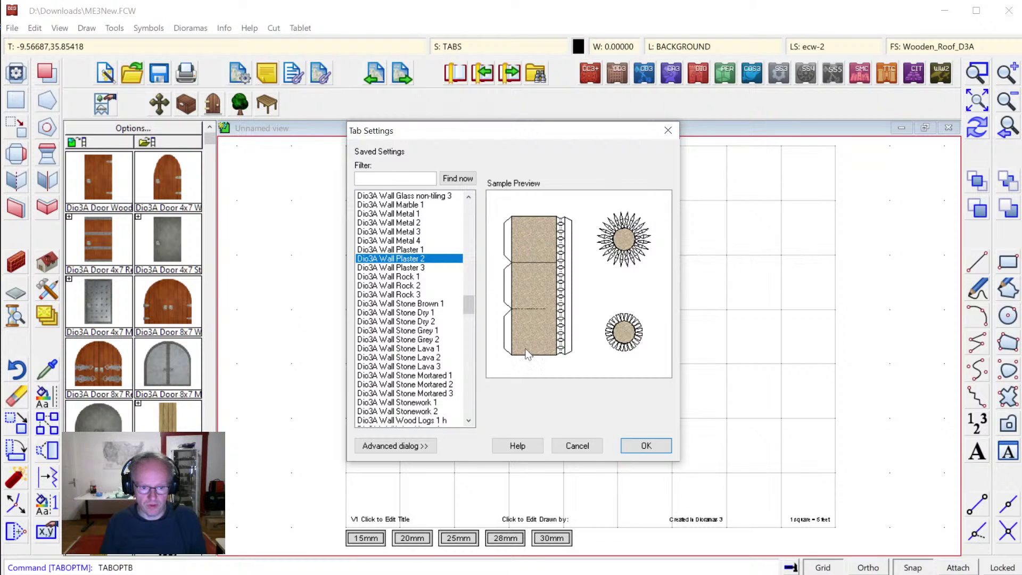
pyautogui.click(633, 446)
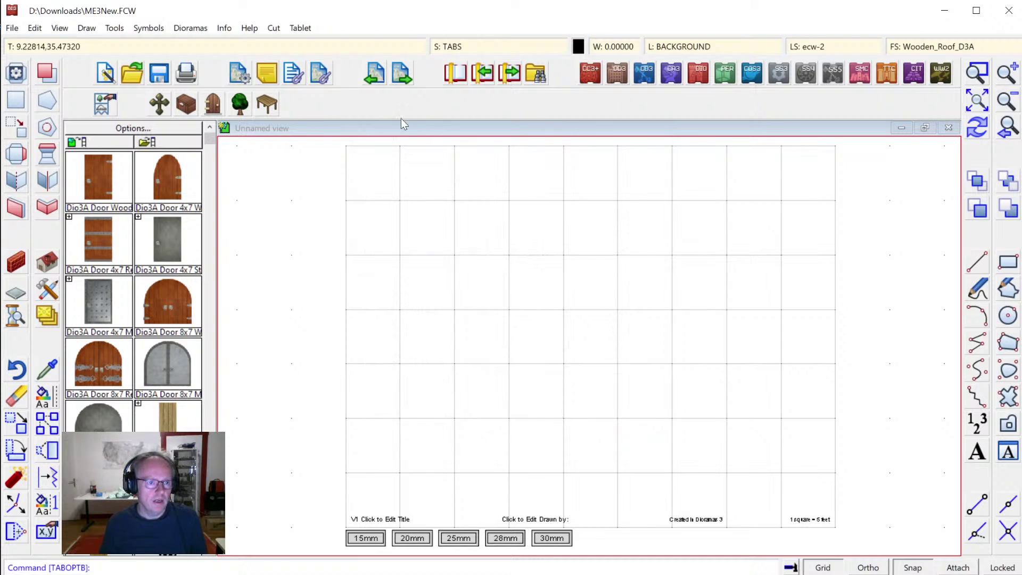
# Start inserting a file and browse to the folder D:\ProgramData\CC3Plus\System\Fill Styles.
pyautogui.click(87, 30)
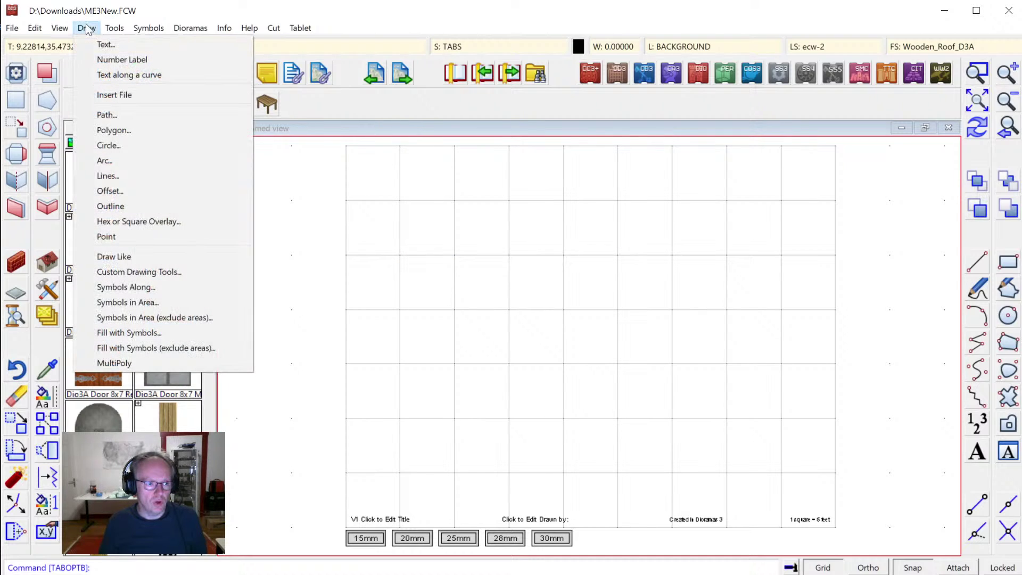
pyautogui.click(105, 94)
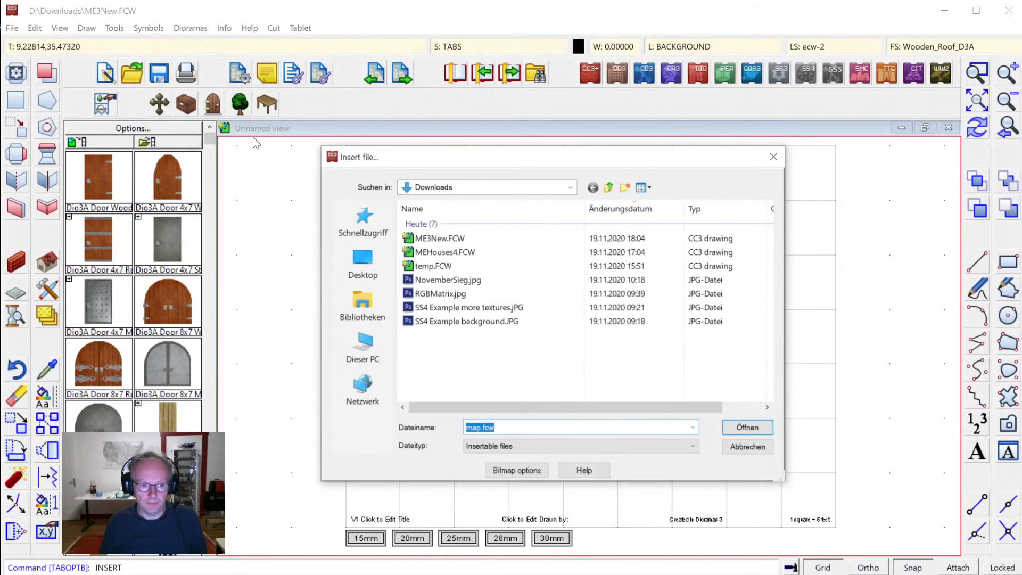
pyautogui.click(363, 346)
pyautogui.scroll(-2, 493, 336)
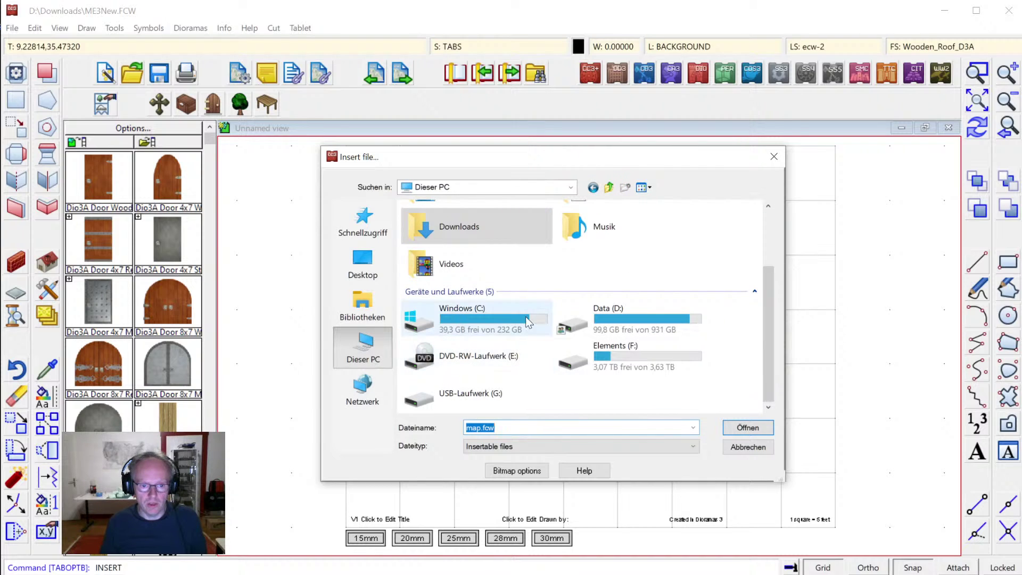
pyautogui.doubleClick(605, 328)
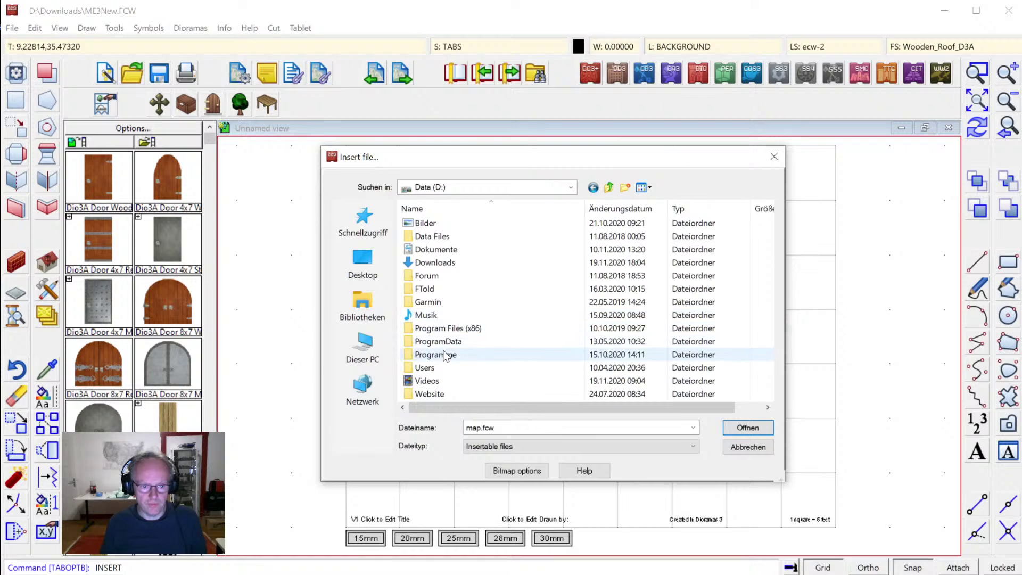
pyautogui.click(430, 344)
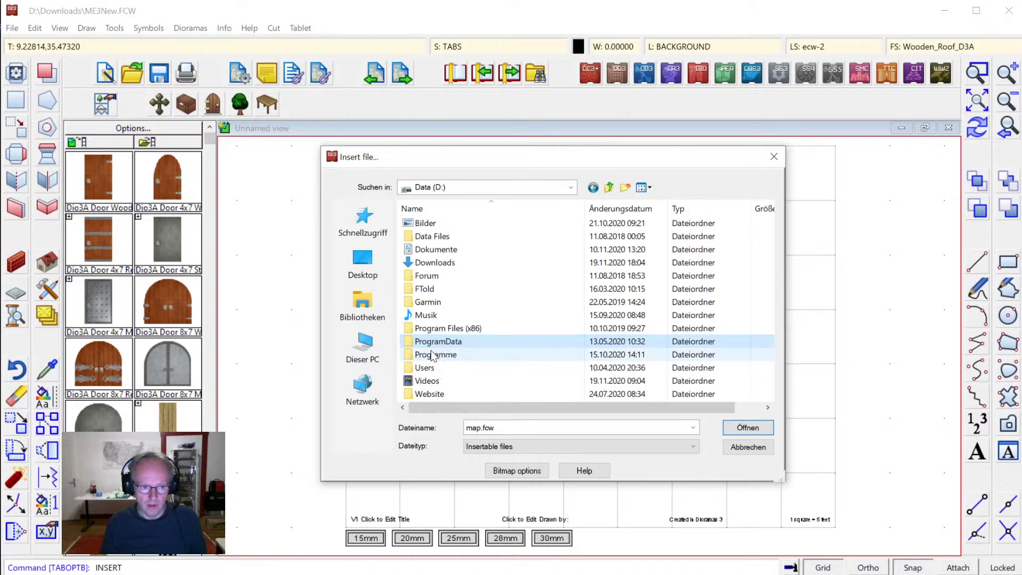
pyautogui.doubleClick(437, 344)
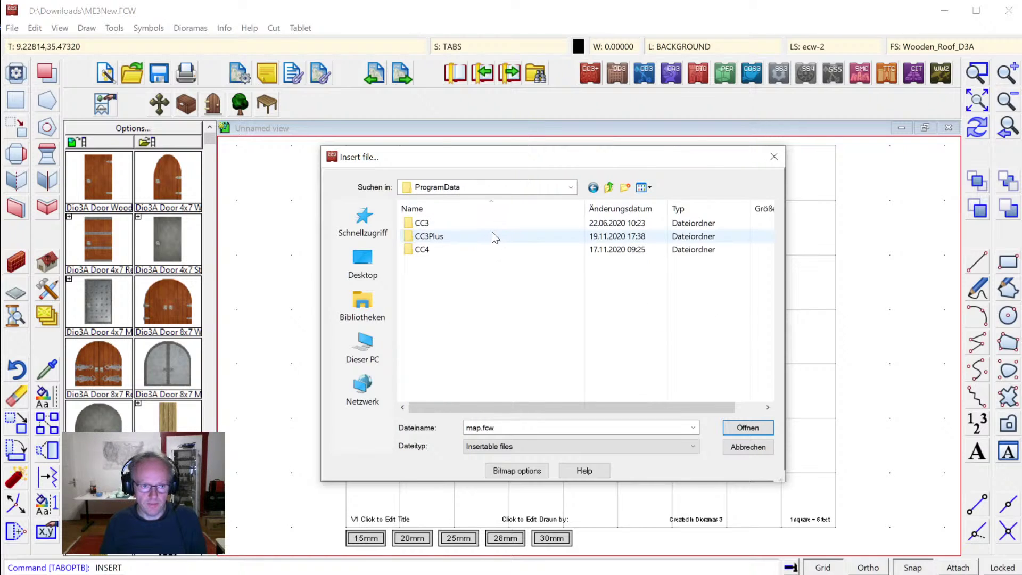
pyautogui.doubleClick(436, 236)
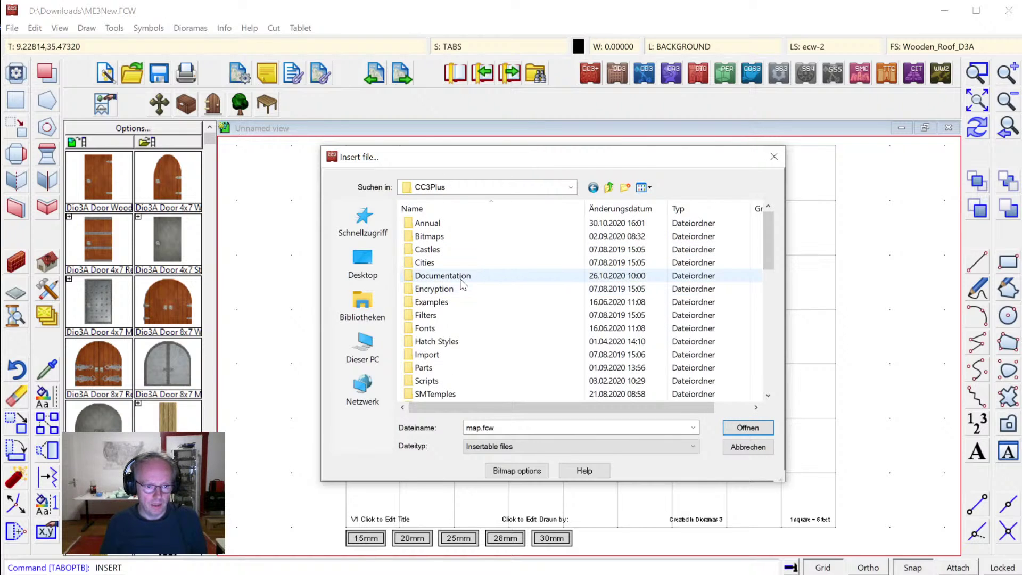
pyautogui.scroll(-2, 442, 327)
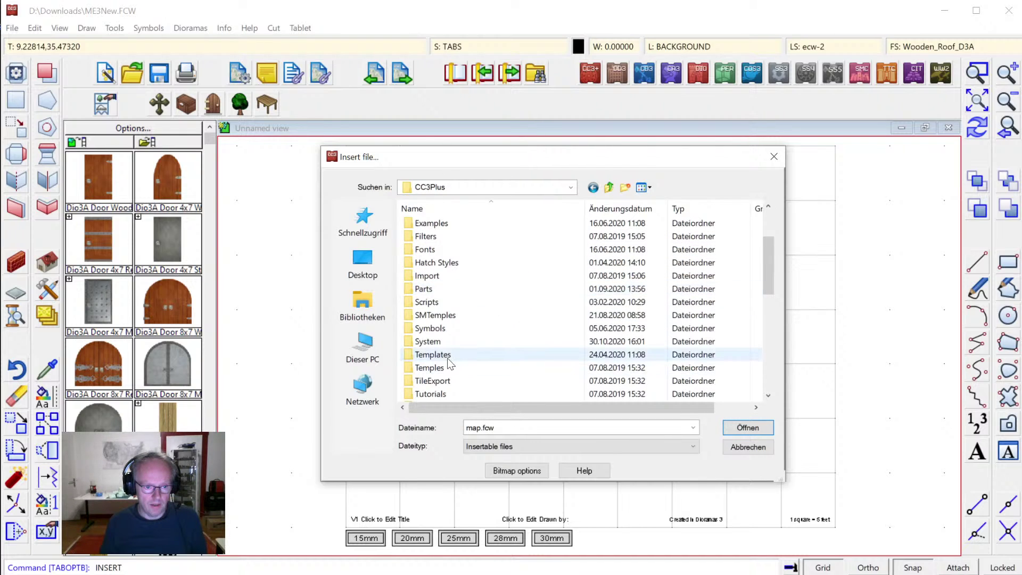
pyautogui.doubleClick(436, 337)
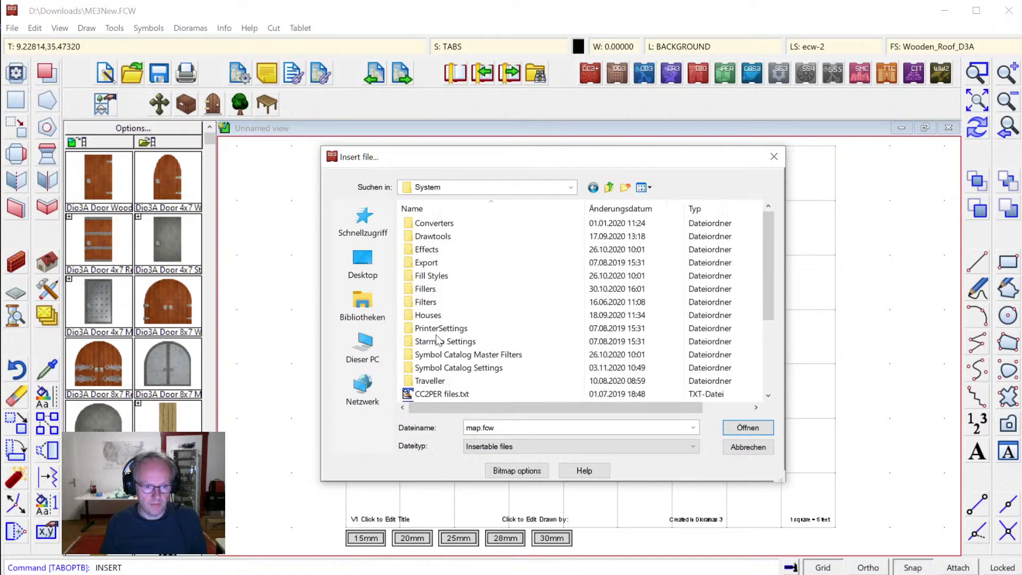
pyautogui.doubleClick(436, 276)
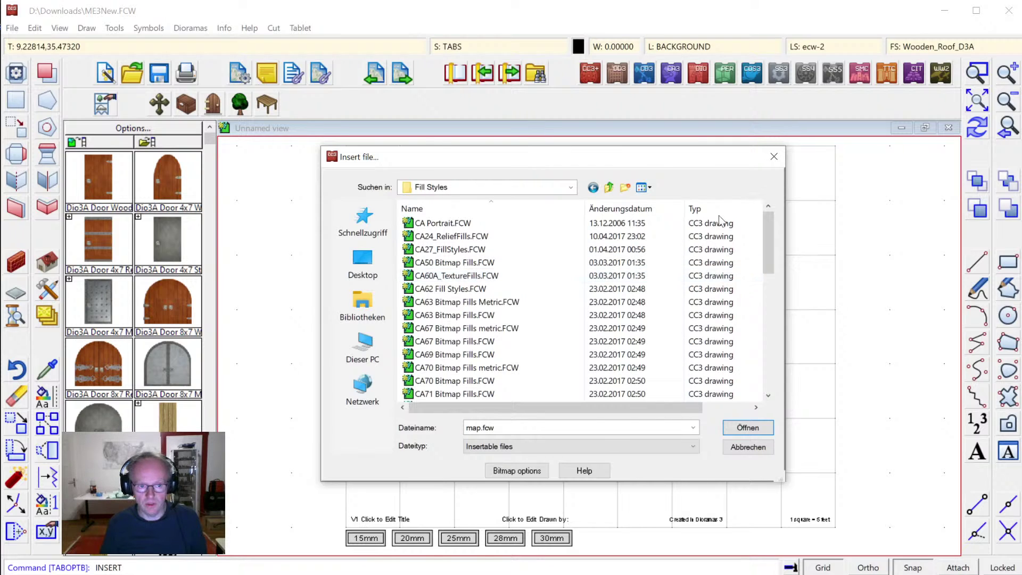
# Insert the fill style drawing Cosmographer.FCW and place it in the empty area to the right of the map sheet.
pyautogui.moveTo(768, 225); pyautogui.dragTo(775, 302)
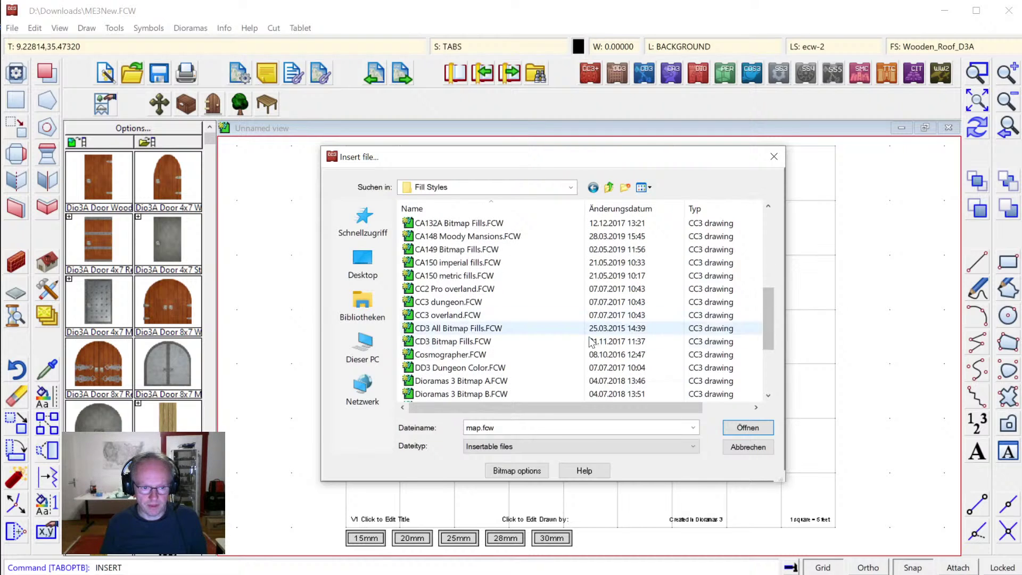
pyautogui.click(446, 356)
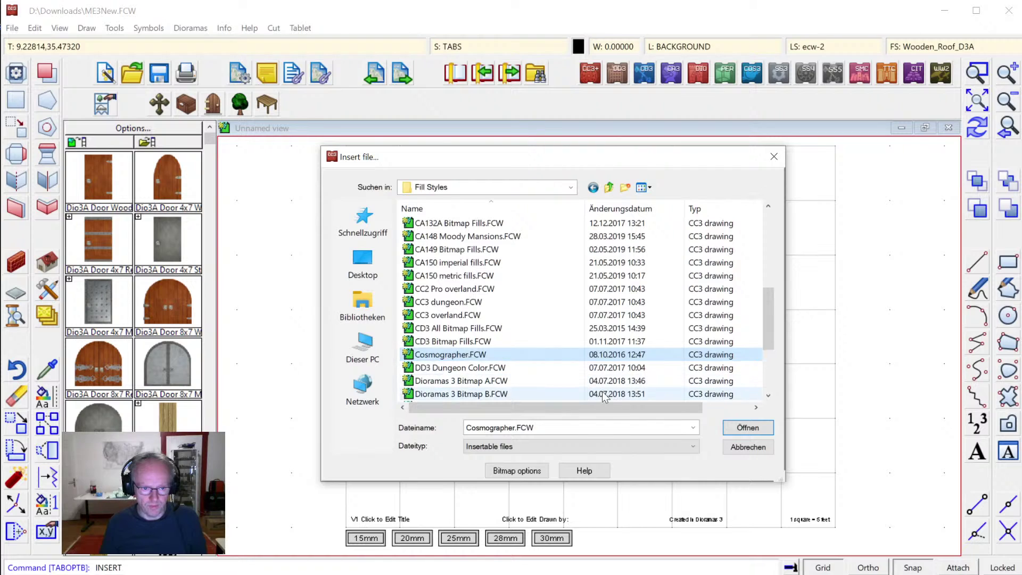
pyautogui.click(737, 431)
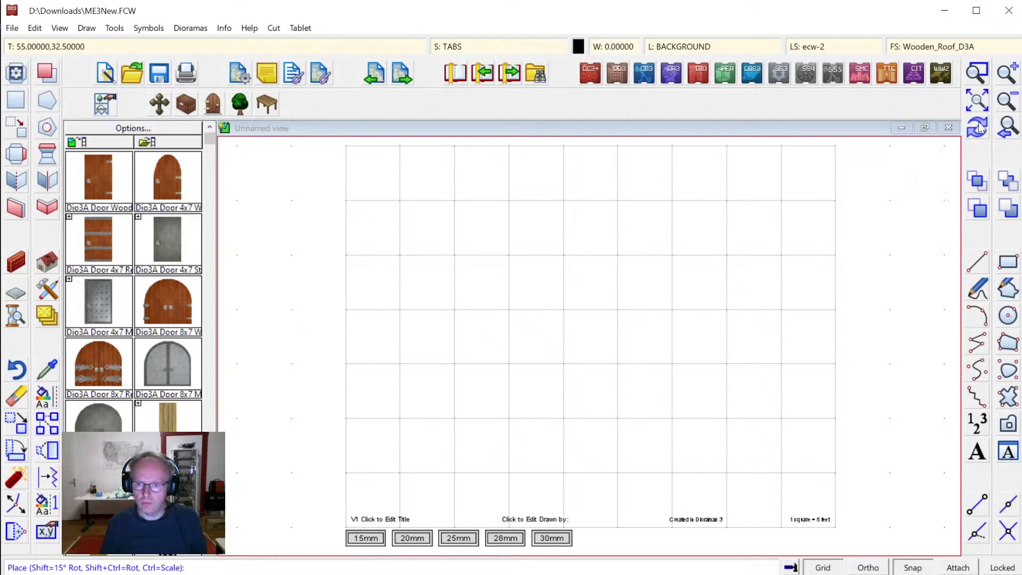
pyautogui.click(1011, 104)
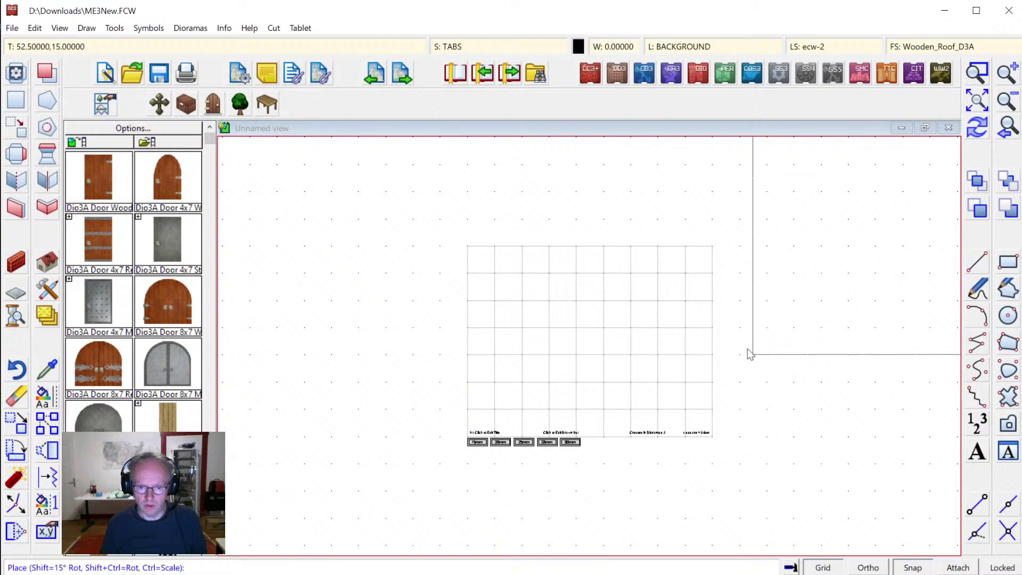
pyautogui.click(742, 388)
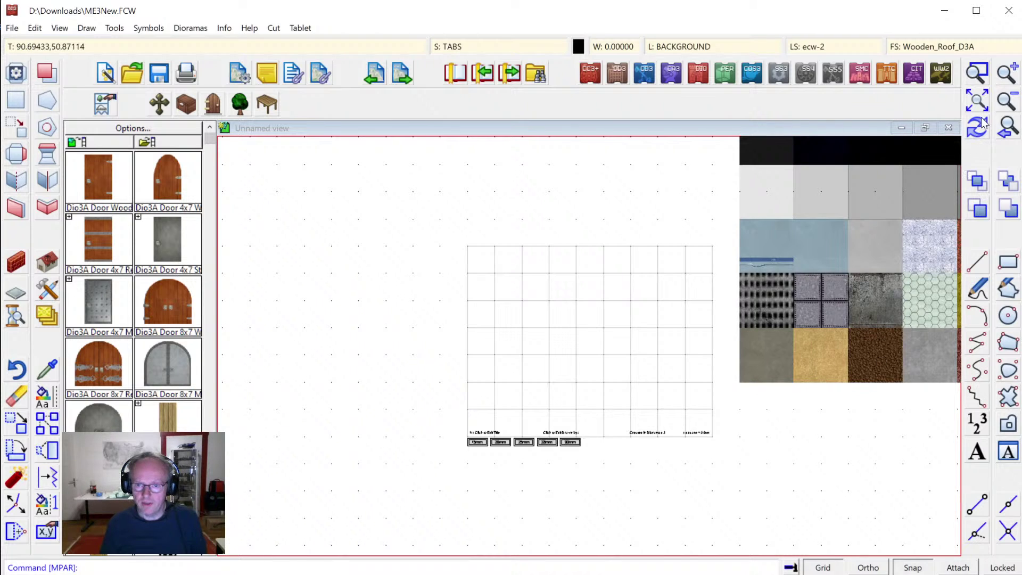
pyautogui.click(978, 101)
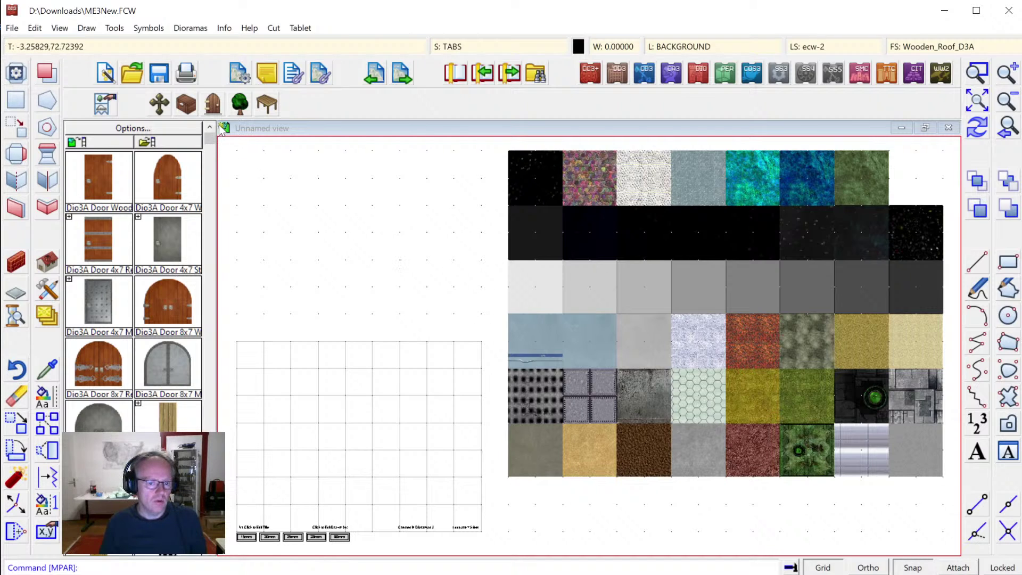
# Undo the placement of the Cosmographer fill samples and fit the view to the map sheet.
pyautogui.click(37, 29)
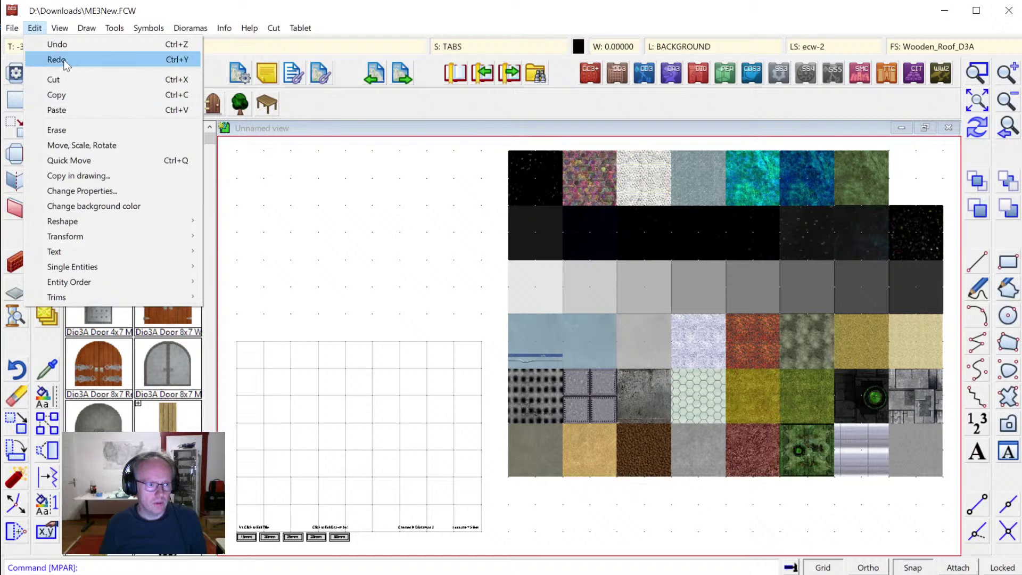
pyautogui.click(69, 45)
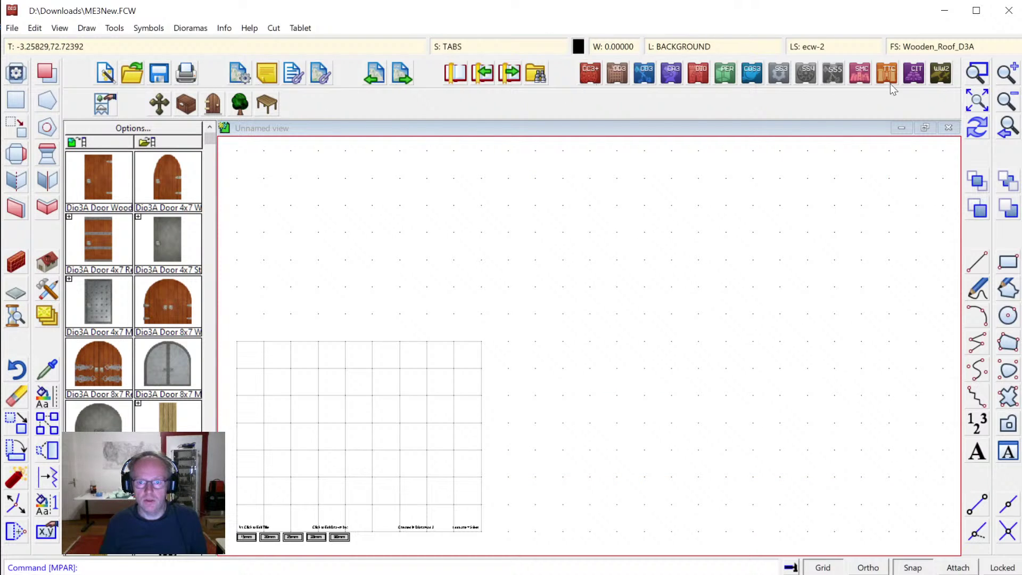
pyautogui.click(976, 104)
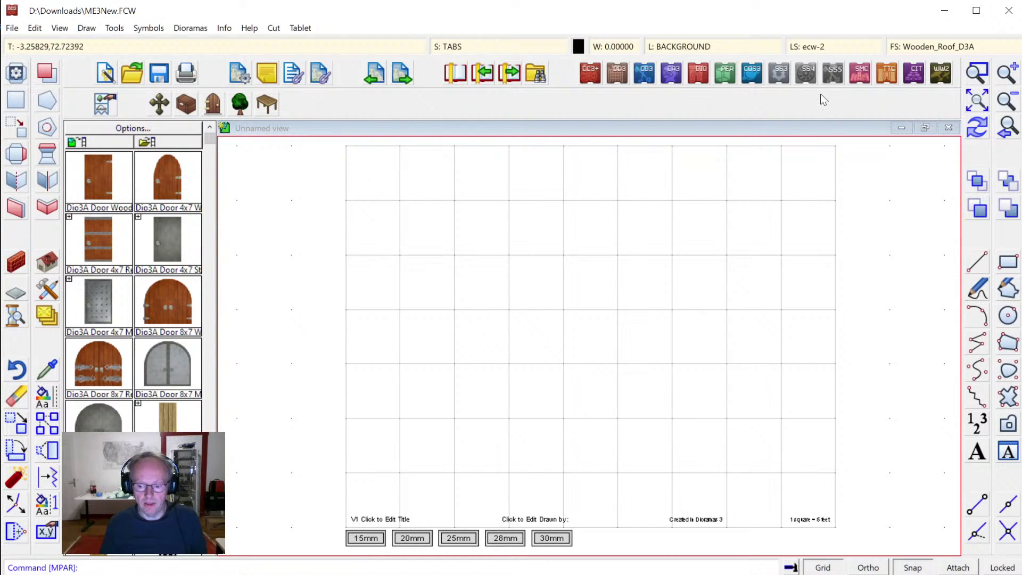
# Check the drawing's bitmap fill styles for the Cosmographer fills and preview Hull Battered without changing the current fill style.
pyautogui.click(920, 46)
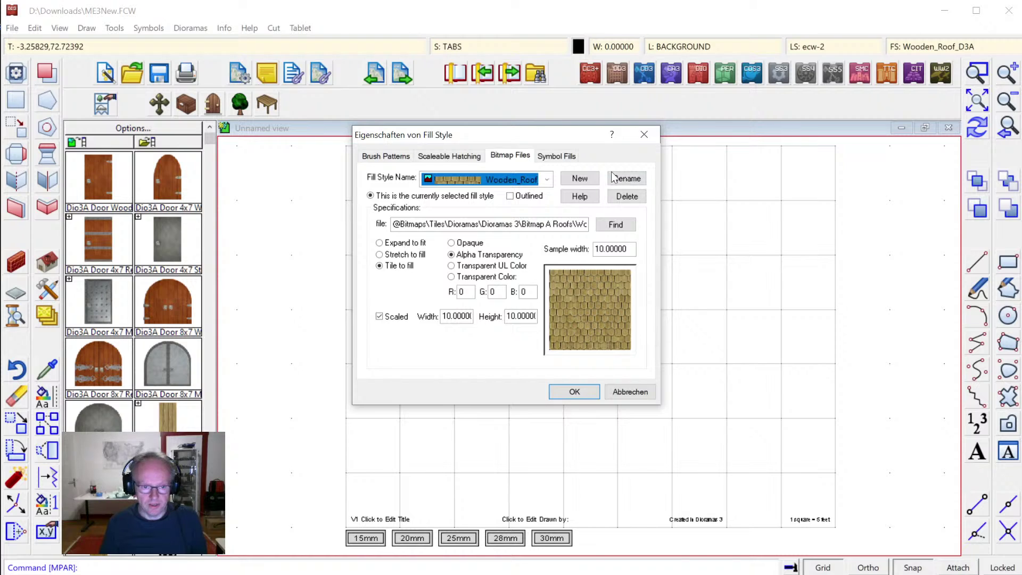
pyautogui.click(546, 180)
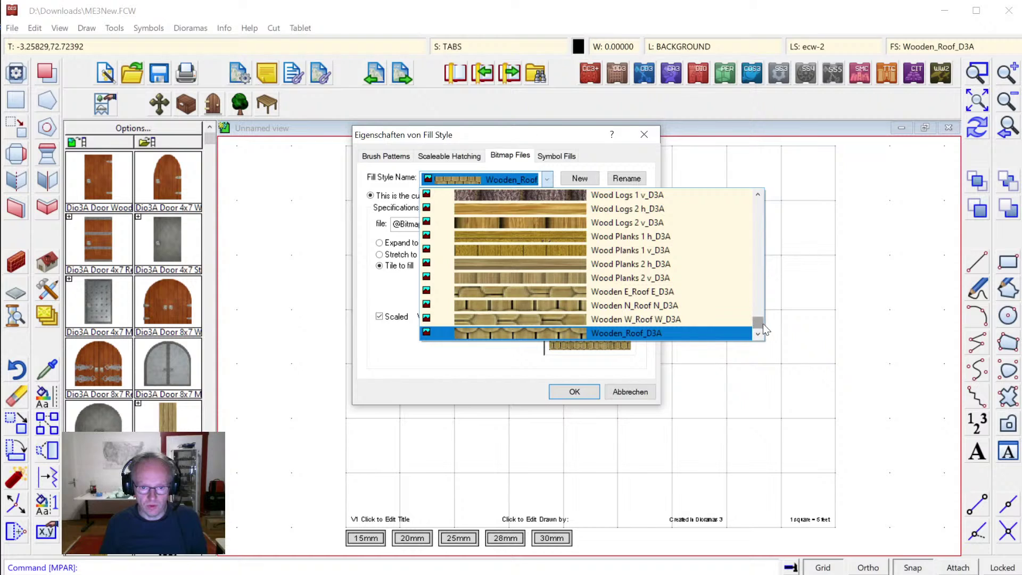
pyautogui.moveTo(760, 324); pyautogui.dragTo(766, 249)
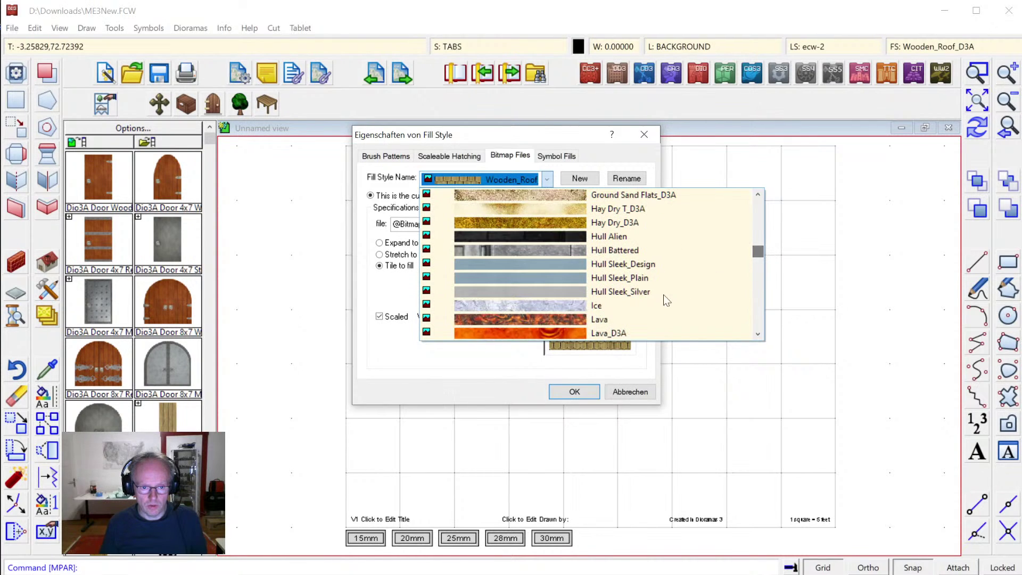
pyautogui.click(615, 250)
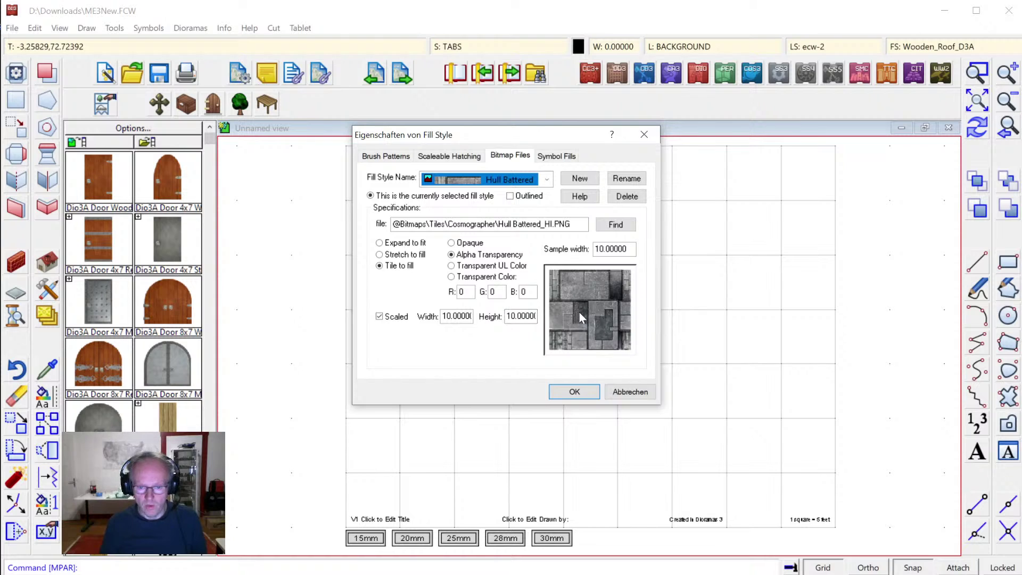
pyautogui.click(616, 397)
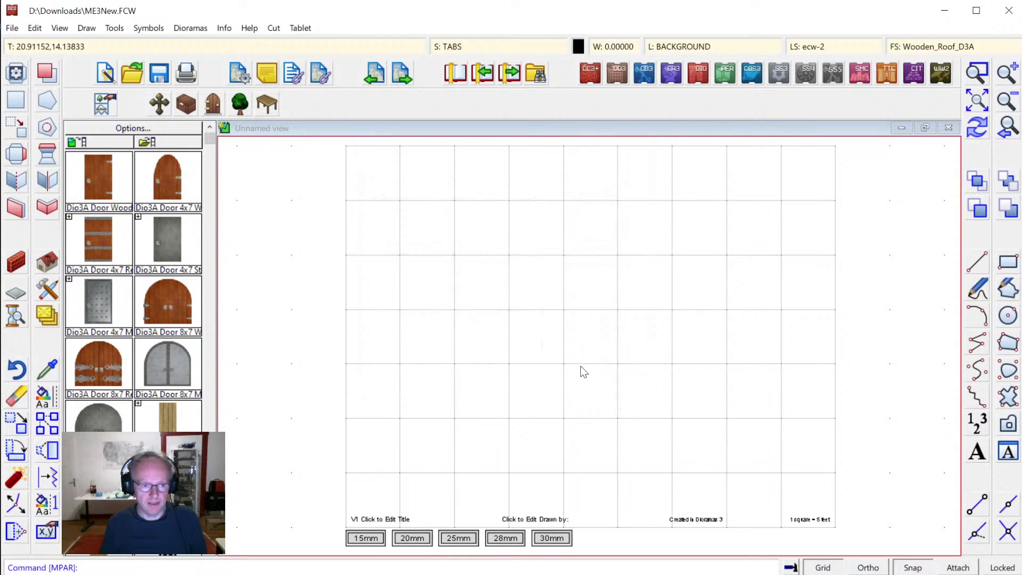
# Create a new tab setting named Dio3A Wall Battered Hull from Dio3A Wall Plaster 2 in the advanced tab settings.
pyautogui.click(18, 74)
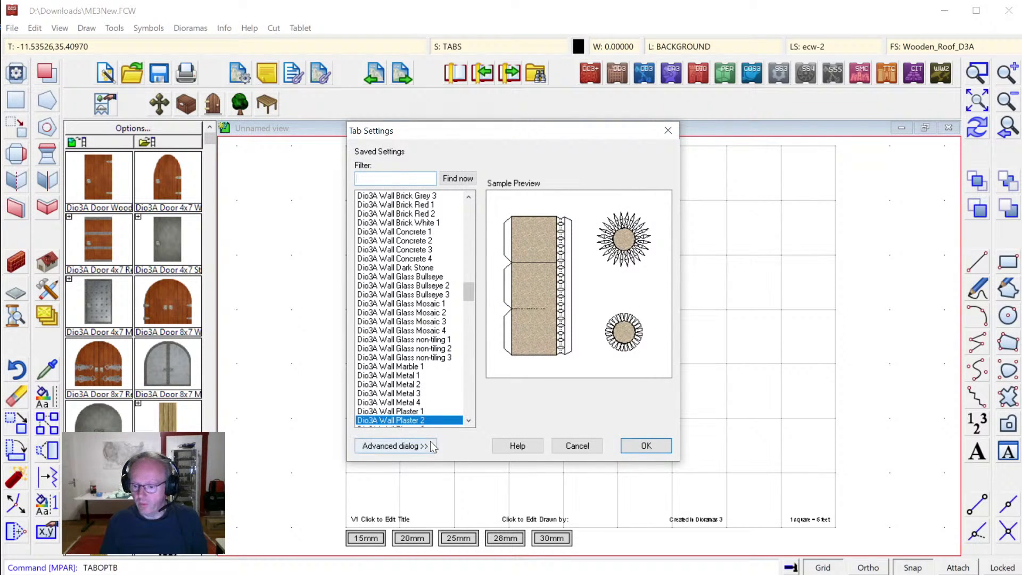
pyautogui.click(403, 446)
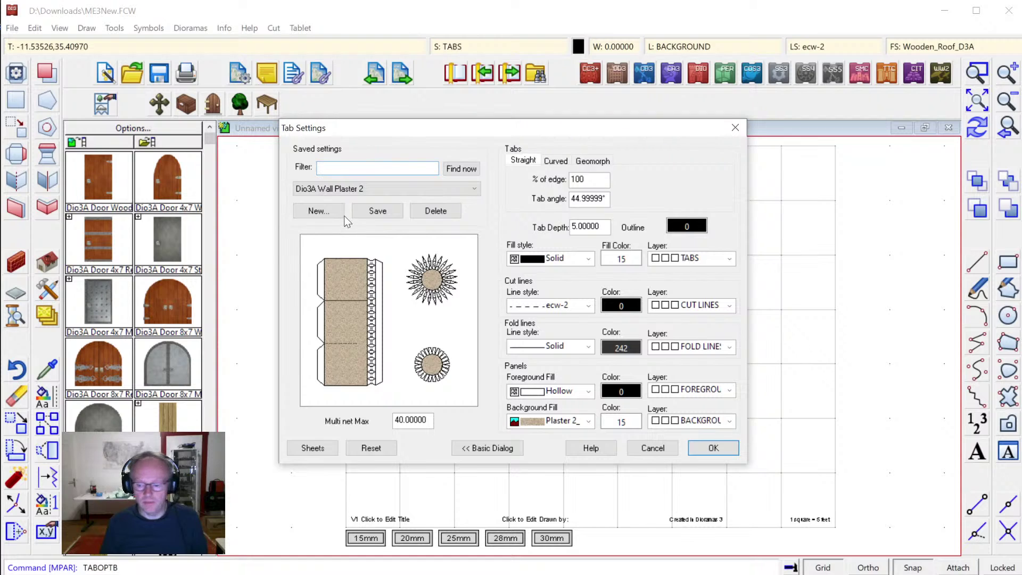
pyautogui.click(317, 211)
pyautogui.doubleClick(504, 292)
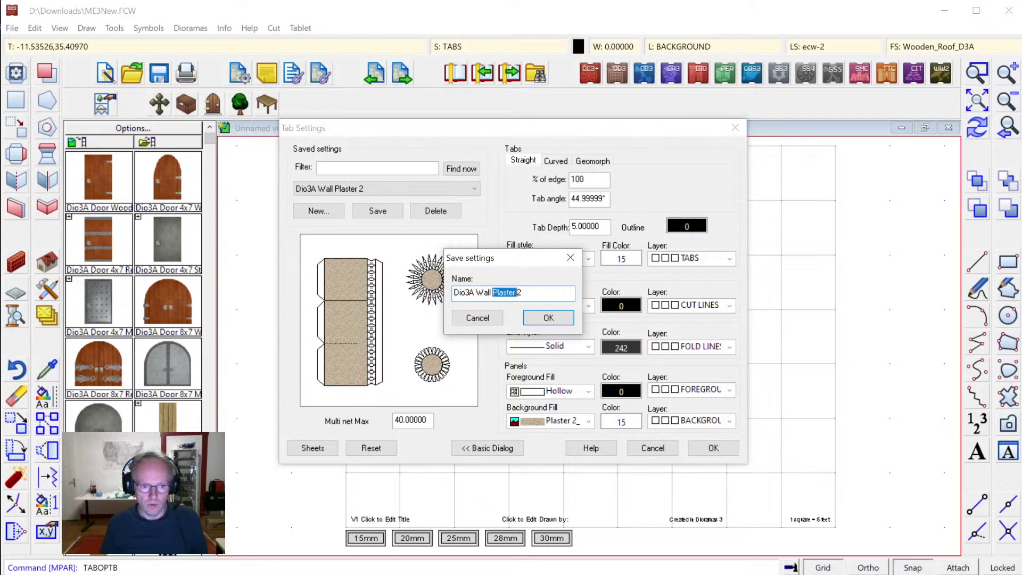
pyautogui.write('H')
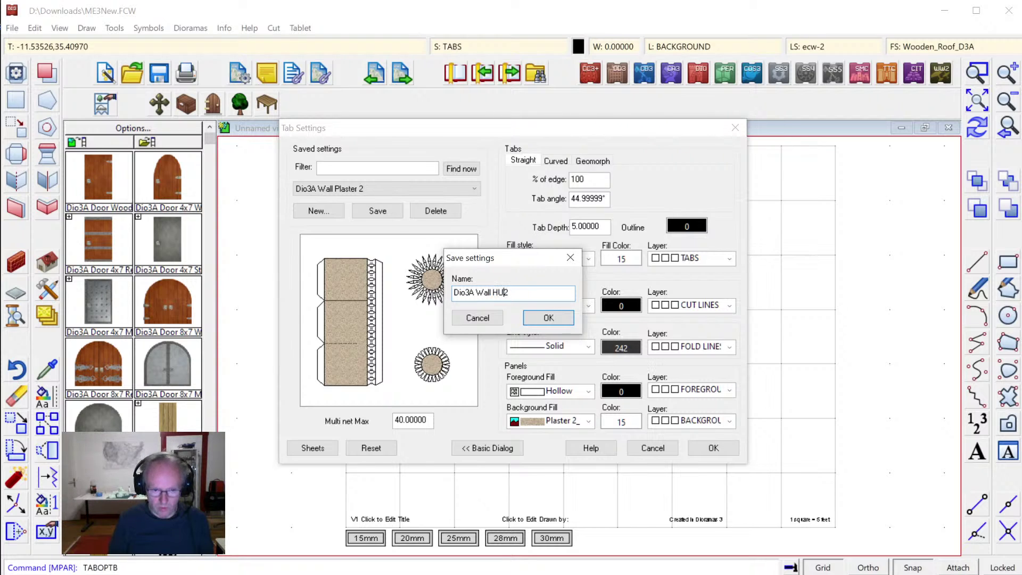
pyautogui.press('BackSpace')
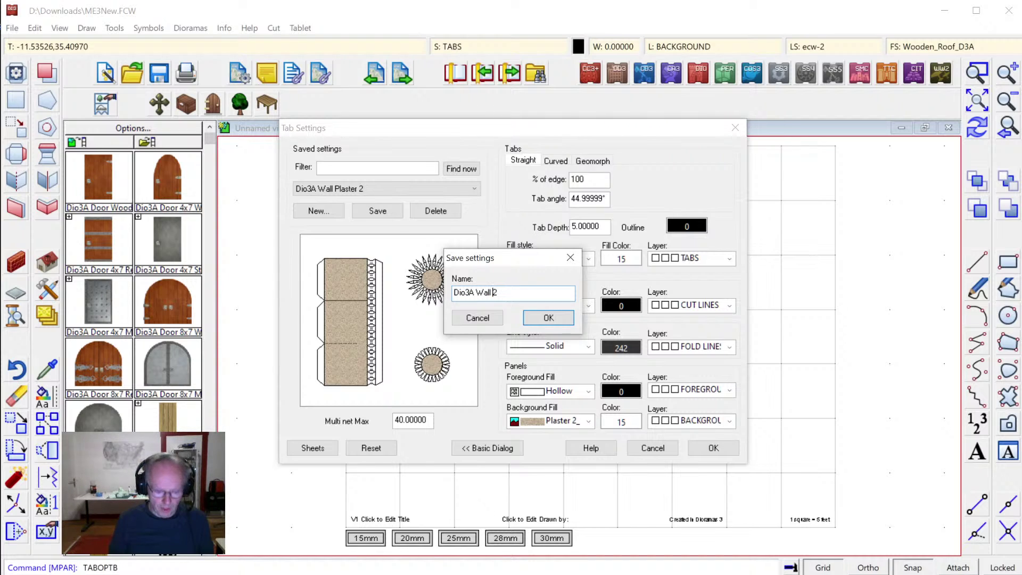
pyautogui.write('Batter')
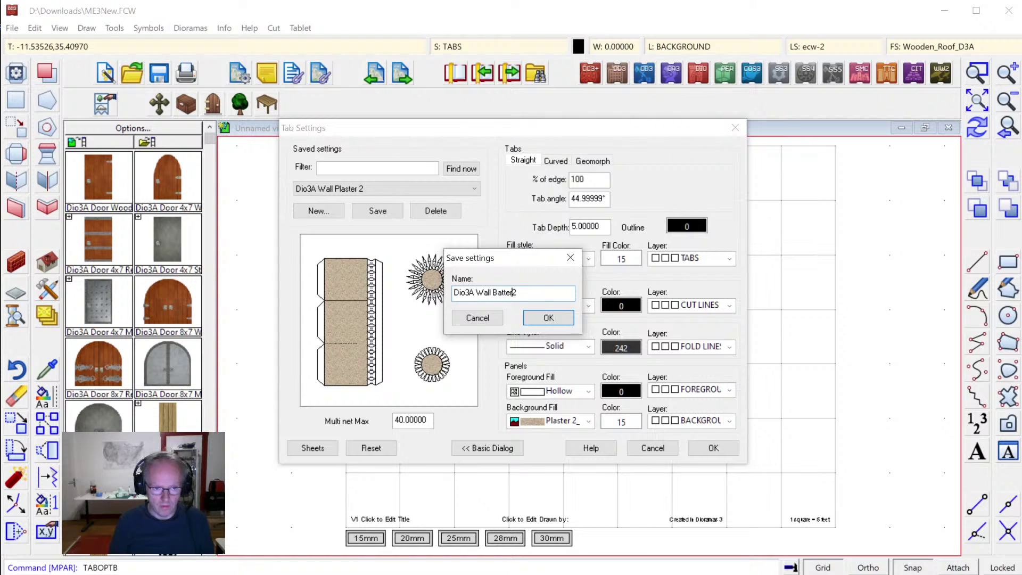
pyautogui.write('ed Hul')
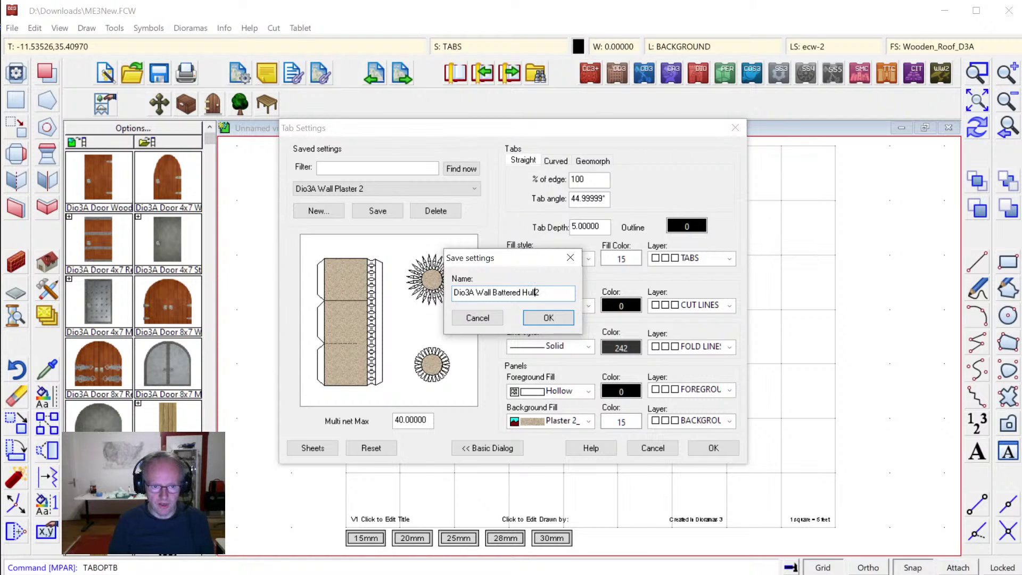
pyautogui.write('l')
pyautogui.press('Delete')
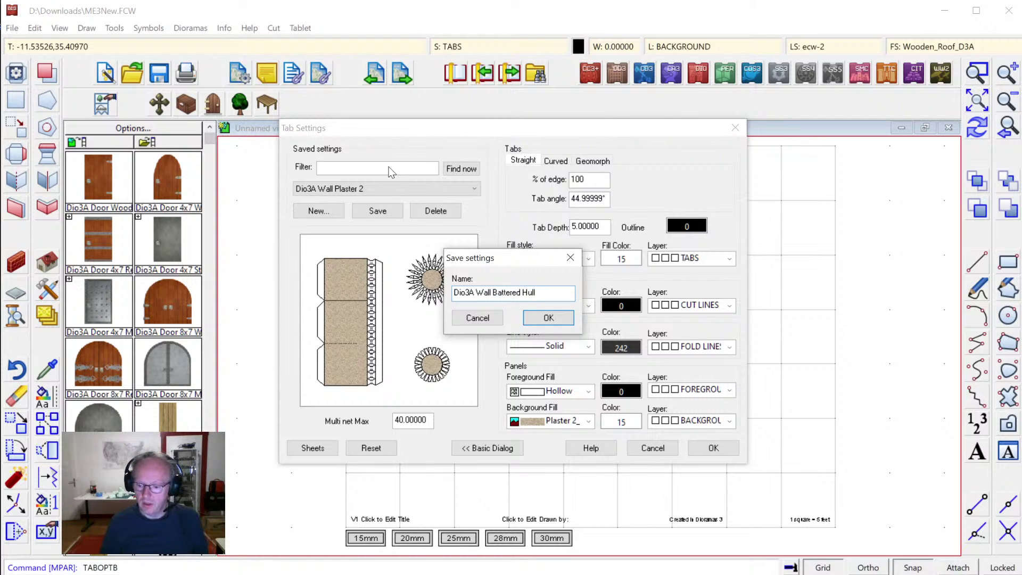
pyautogui.click(544, 320)
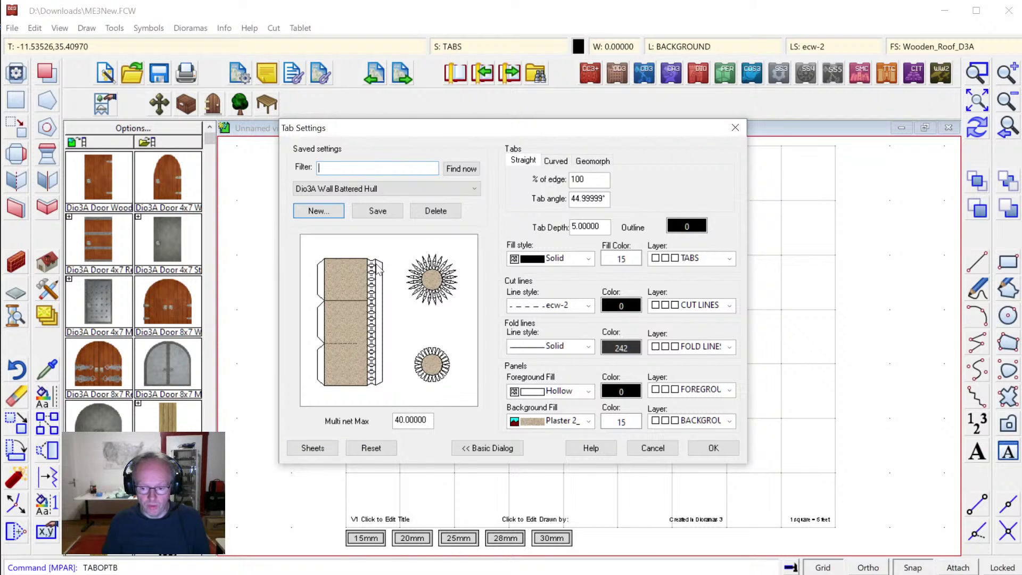
# Set the background fill of the Dio3A Wall Battered Hull tab setting to the Hull Battered bitmap fill and accept the tab settings.
pyautogui.click(573, 425)
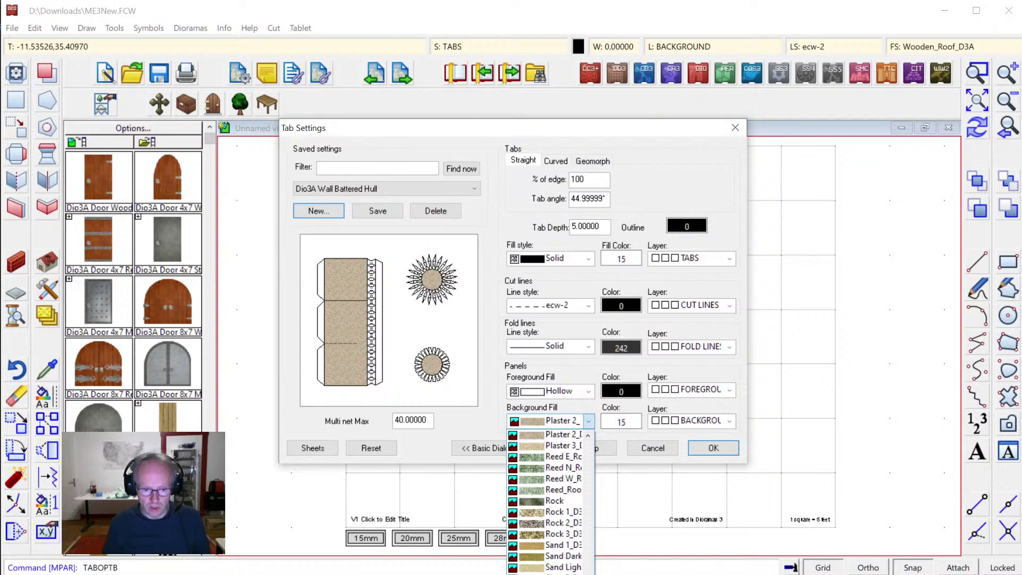
pyautogui.scroll(8, 588, 564)
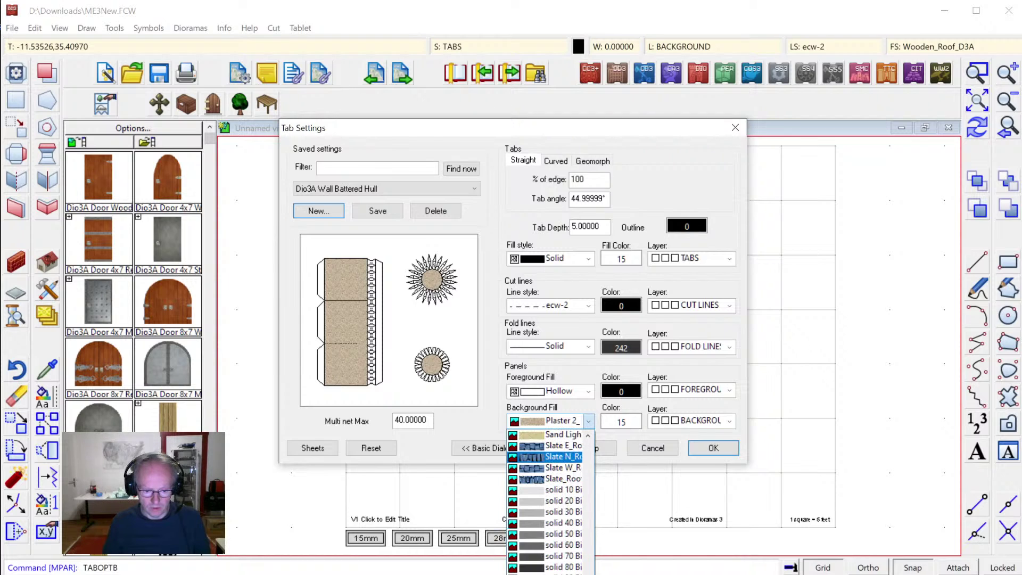
pyautogui.scroll(6, 592, 571)
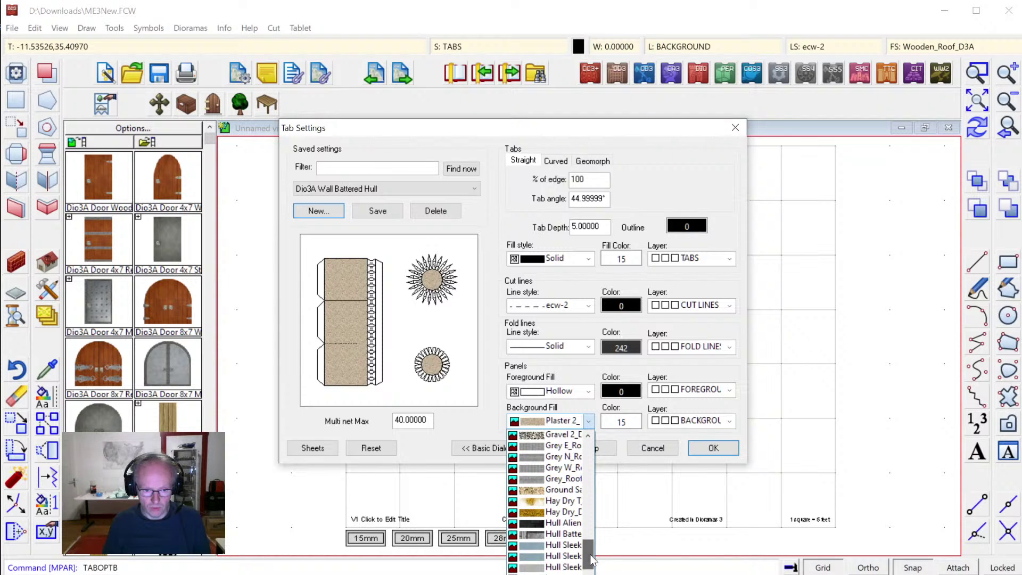
pyautogui.click(565, 534)
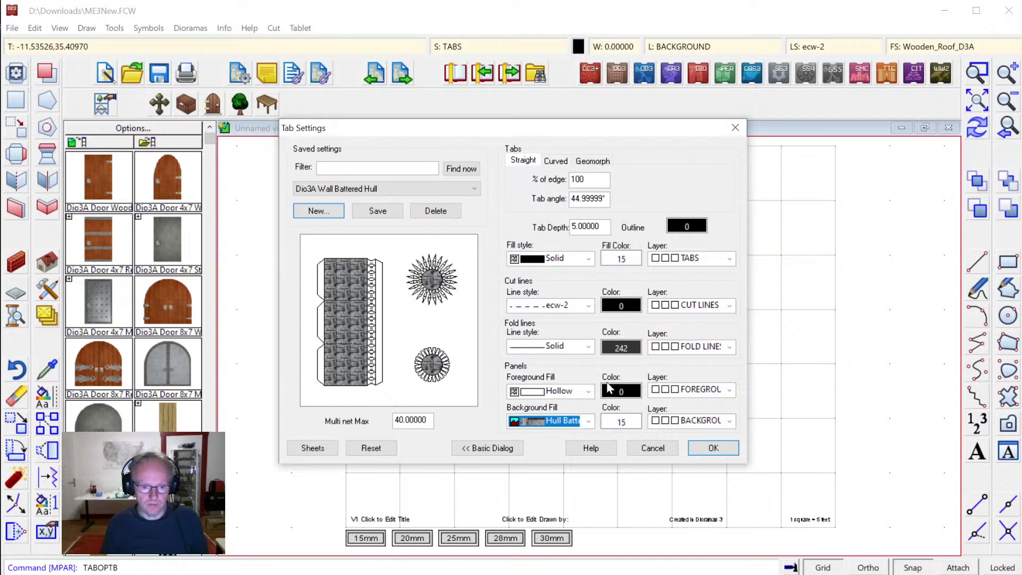
pyautogui.click(713, 449)
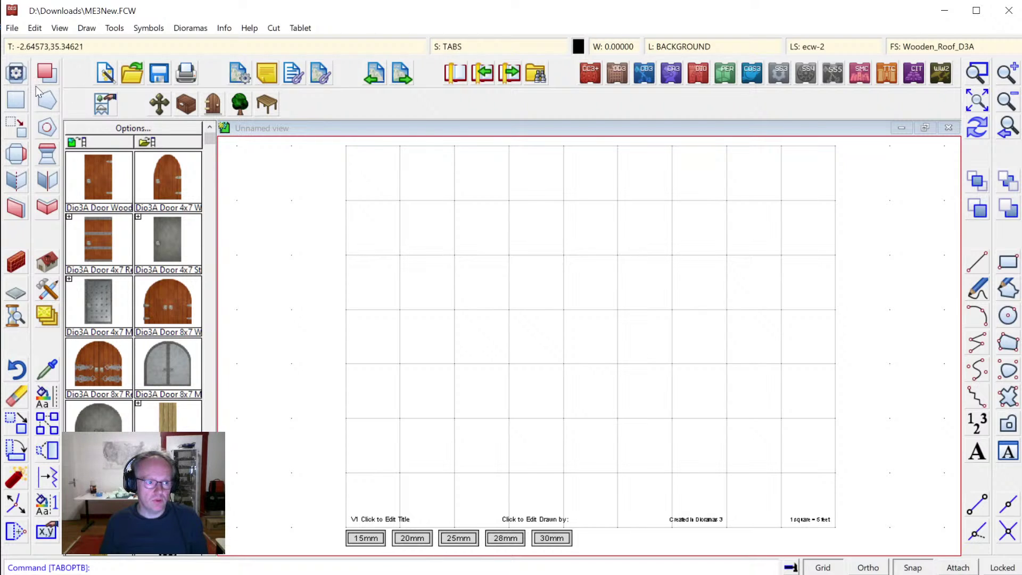
# Try a horizontal wall panel 30 feet wide and 5 feet high from point 5,5 and undo it.
pyautogui.click(16, 100)
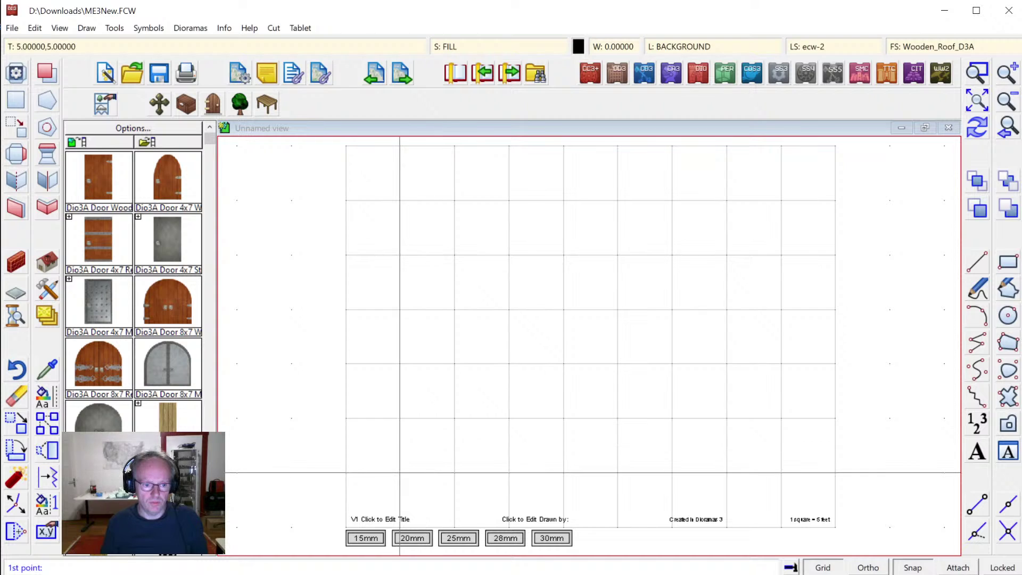
pyautogui.click(400, 472)
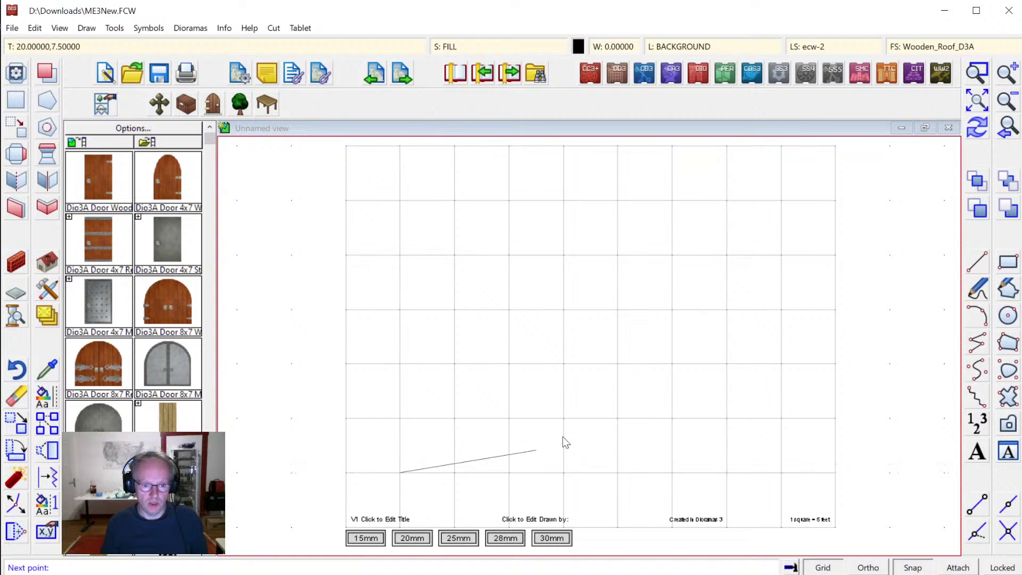
pyautogui.click(725, 472)
pyautogui.click(732, 417)
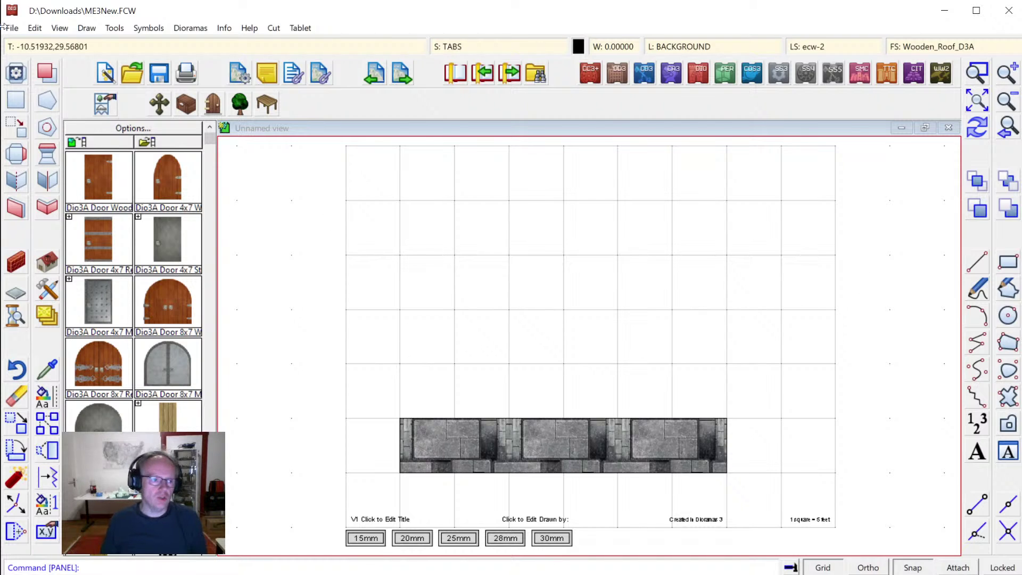
pyautogui.click(35, 27)
pyautogui.click(37, 41)
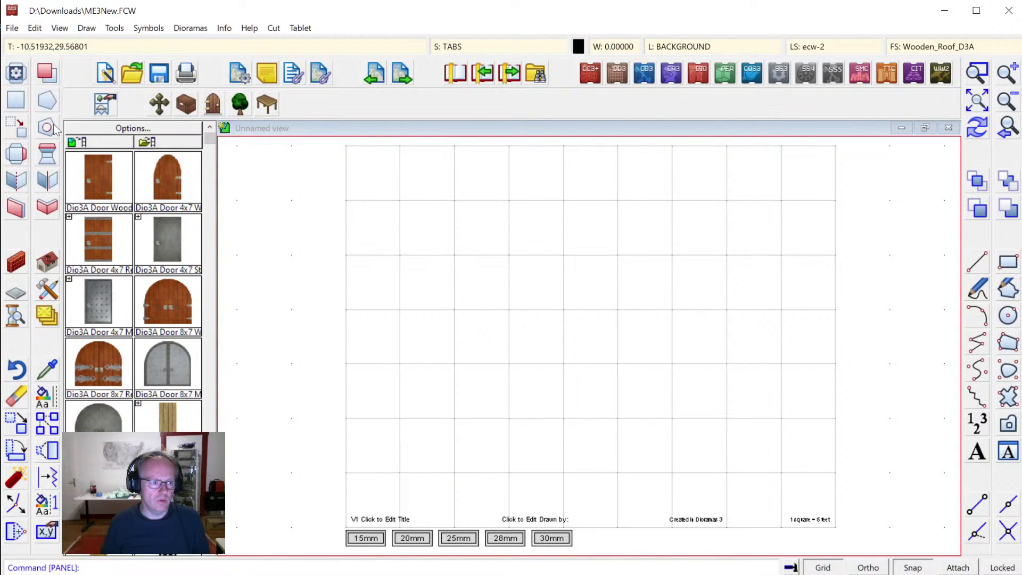
# Draw an upright wall panel 5 feet wide and 25 feet high from point 5,5 to point 10,30.
pyautogui.click(19, 99)
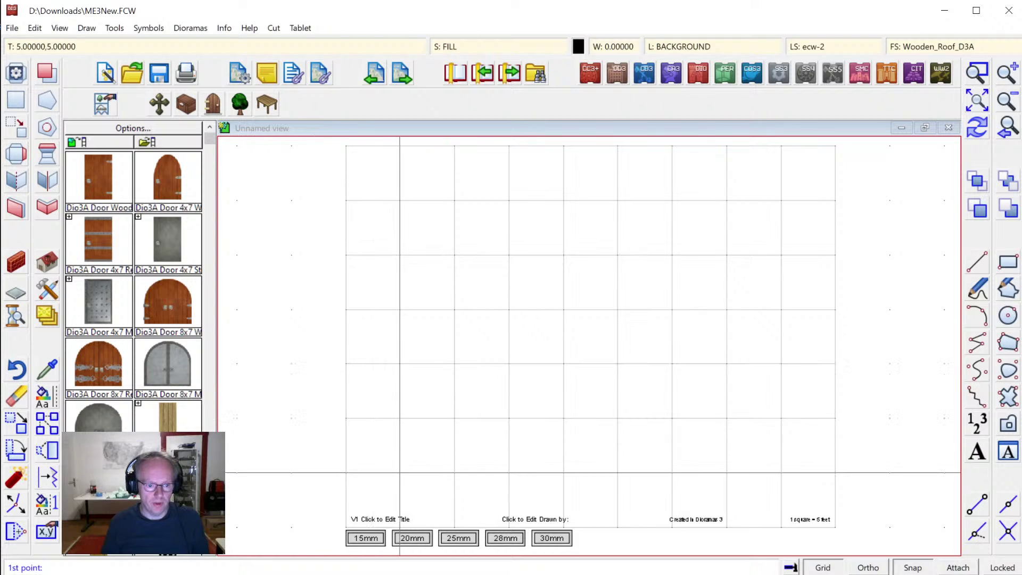
pyautogui.click(400, 472)
pyautogui.click(403, 197)
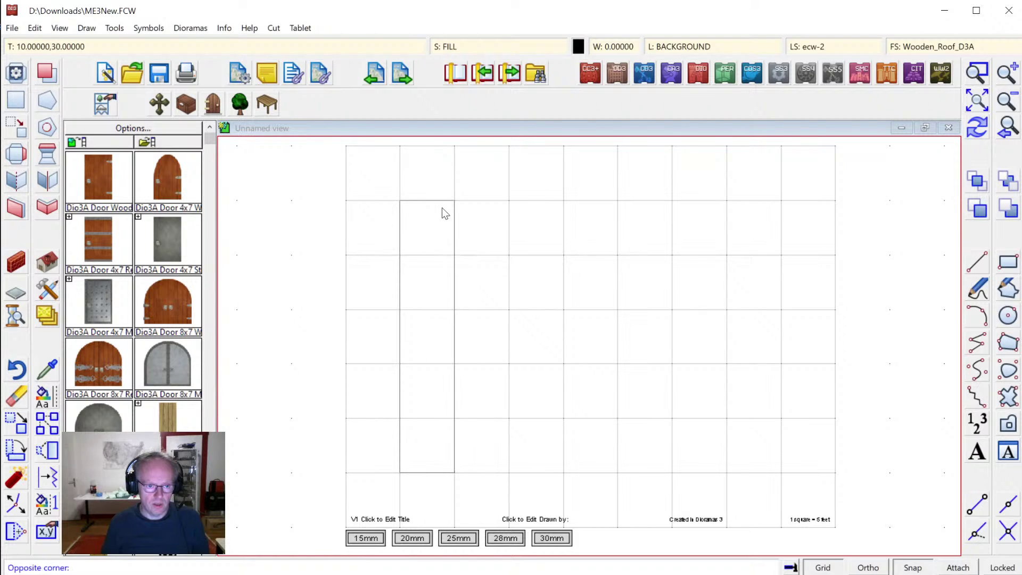
pyautogui.click(456, 215)
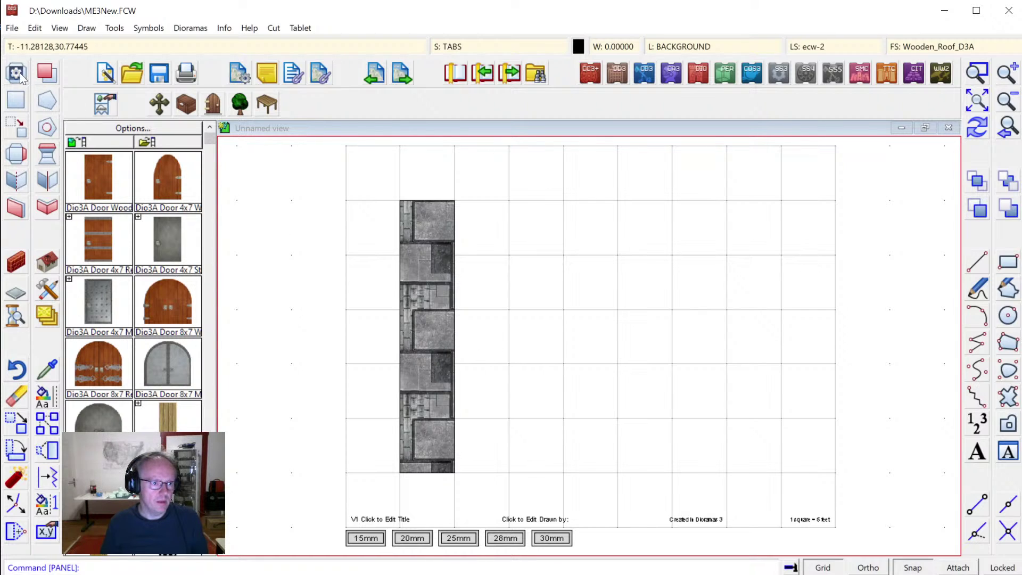
# Draw three more 5 by 25 foot panels side by side, continuing from the first panel's right edge to 25 feet across.
pyautogui.click(16, 100)
pyautogui.click(455, 201)
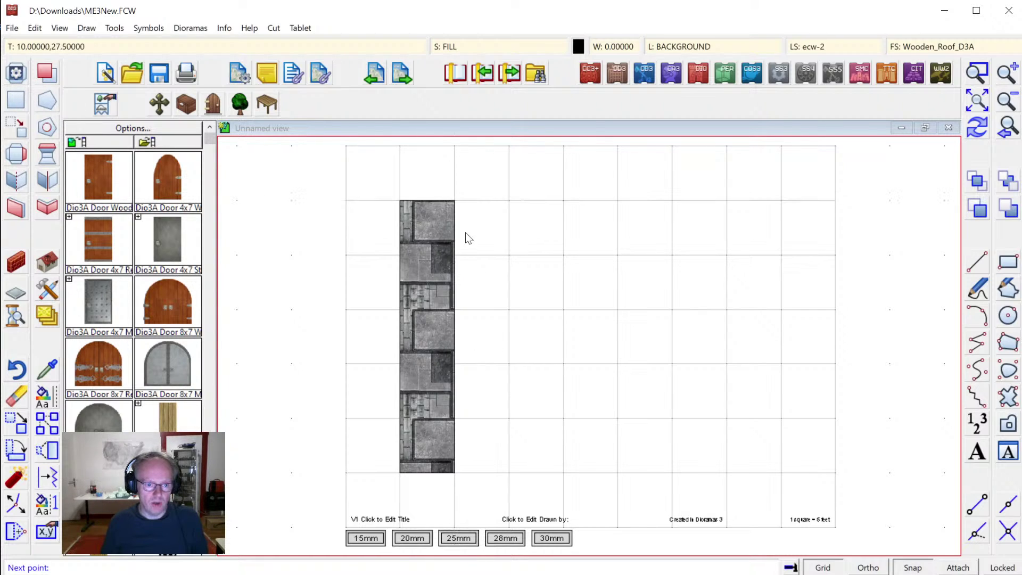
pyautogui.click(513, 476)
pyautogui.press('space')
pyautogui.click(509, 202)
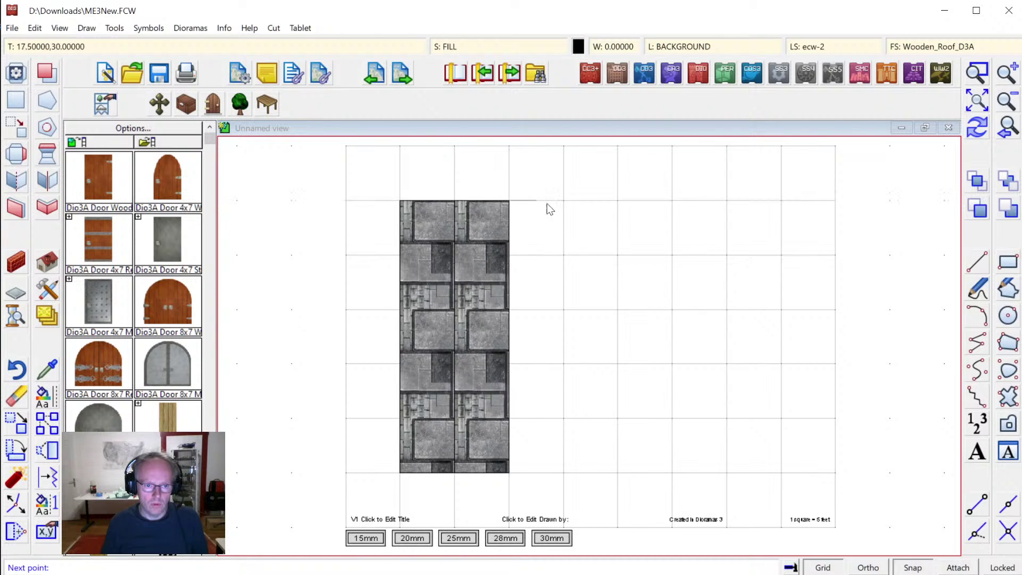
pyautogui.click(575, 473)
pyautogui.press('space')
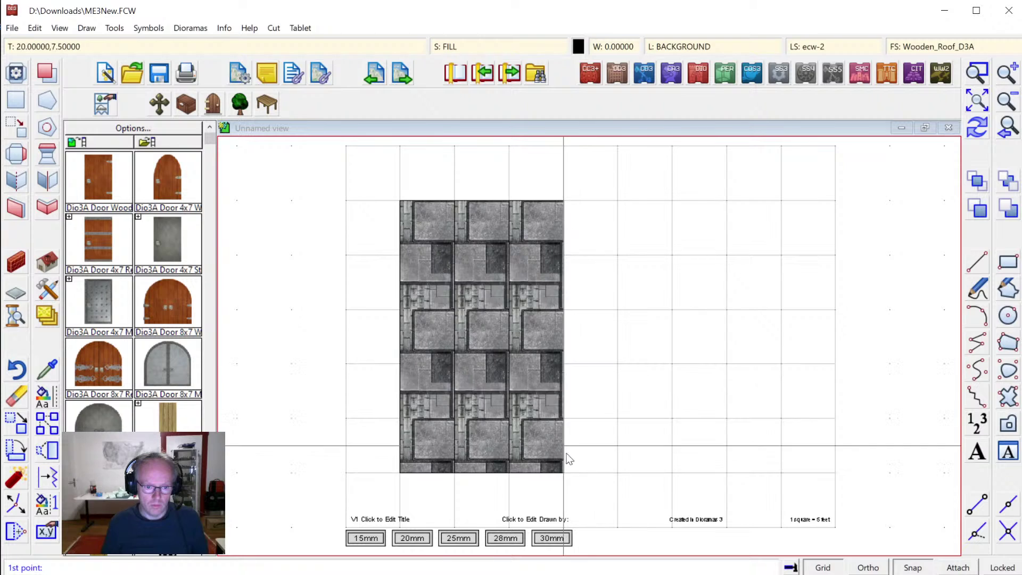
pyautogui.click(572, 486)
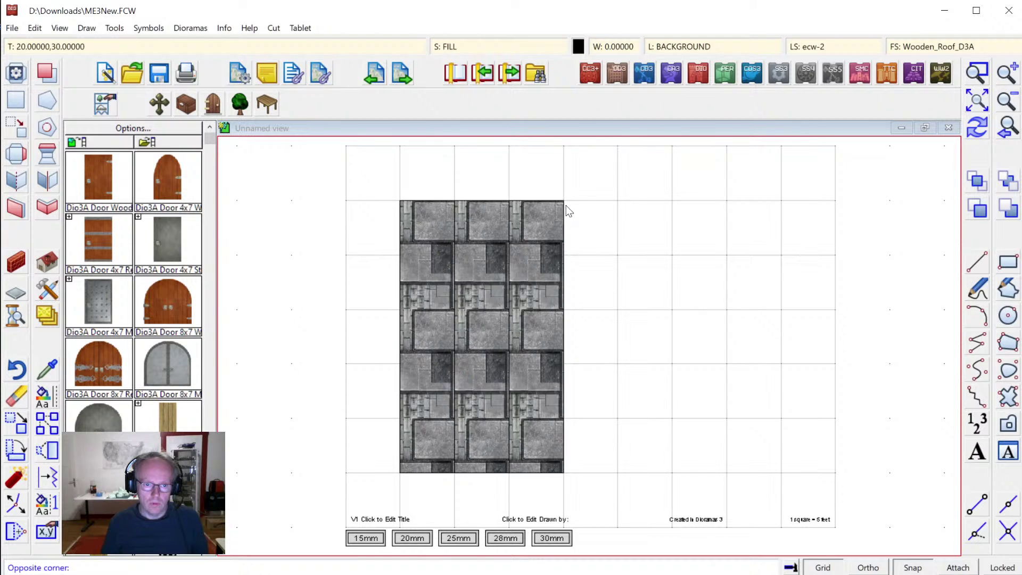
pyautogui.click(618, 217)
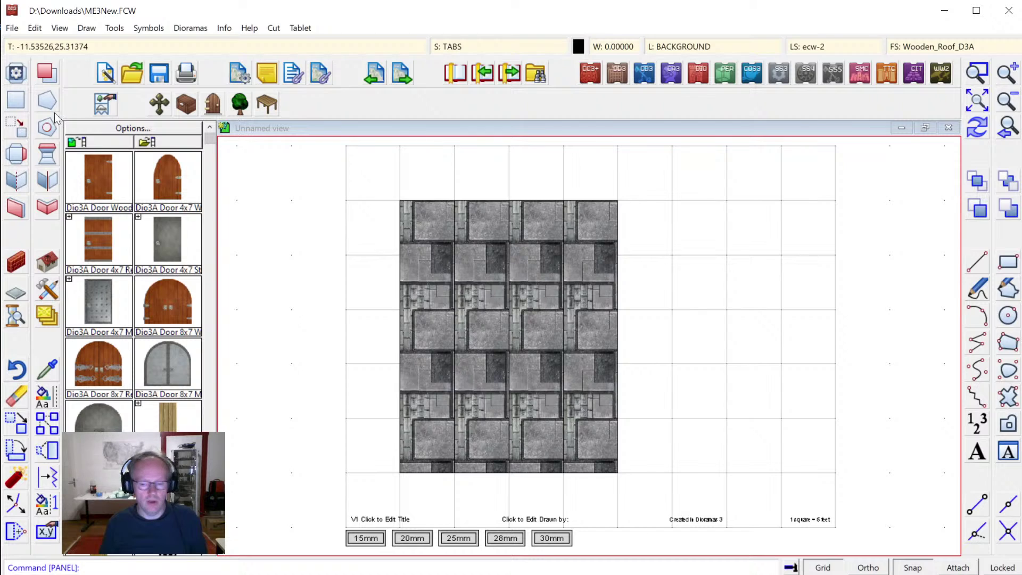
# Add a glue tab 2.5 feet deep along the outer right edge of the fourth panel.
pyautogui.click(17, 159)
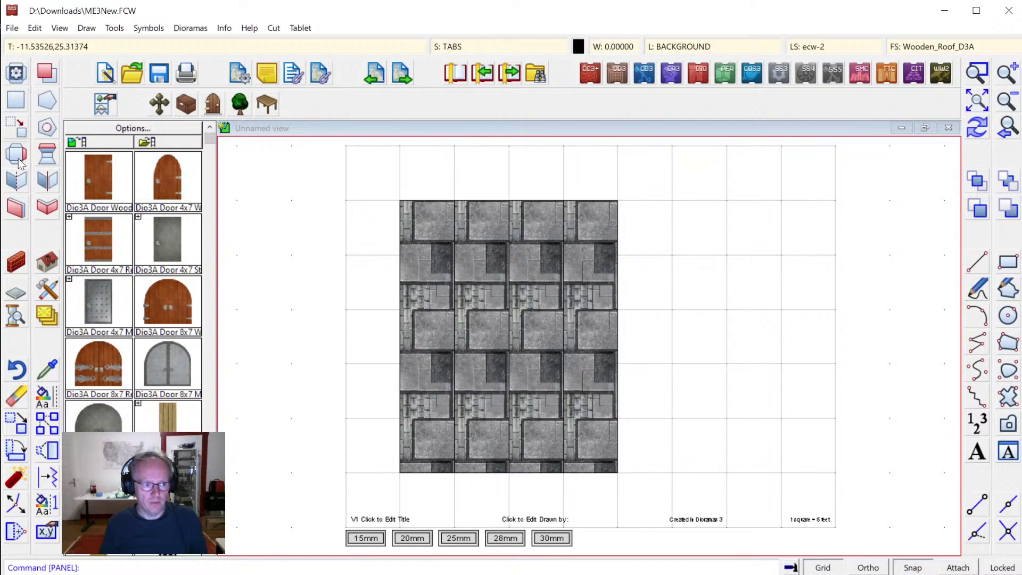
pyautogui.click(619, 363)
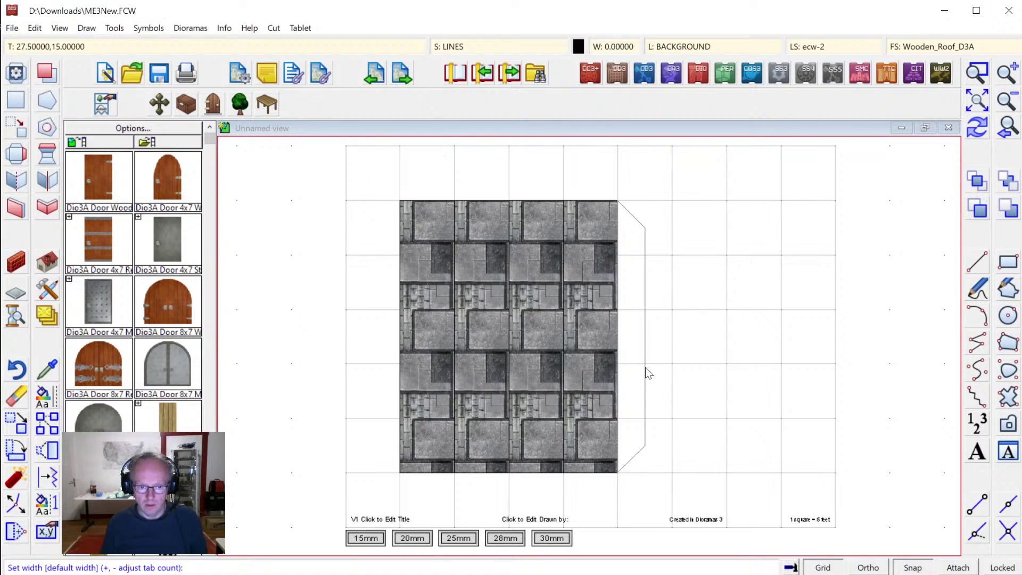
pyautogui.click(646, 372)
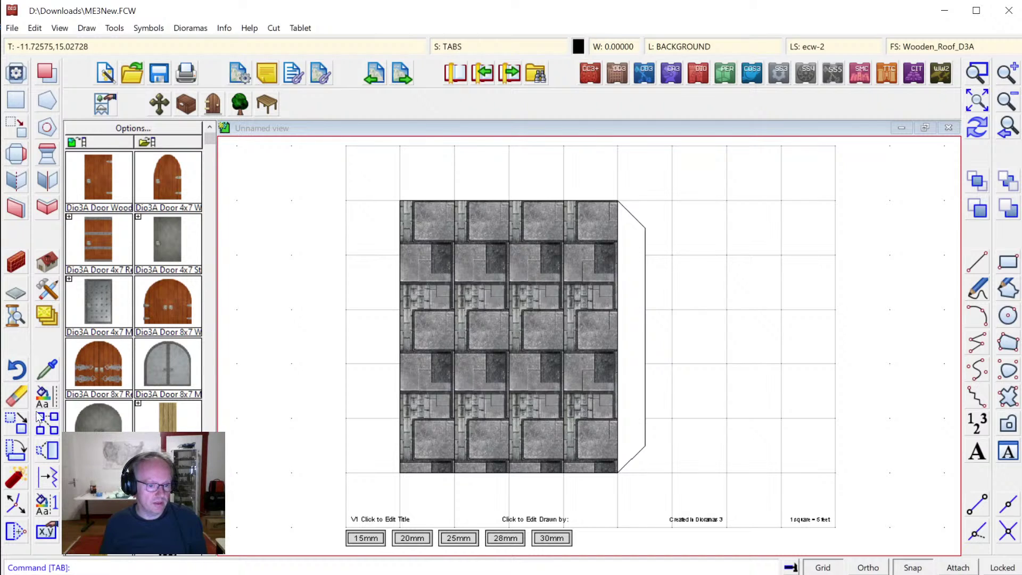
# Move the three right-hand panels 2.5 feet to the right, away from the first panel.
pyautogui.click(19, 426)
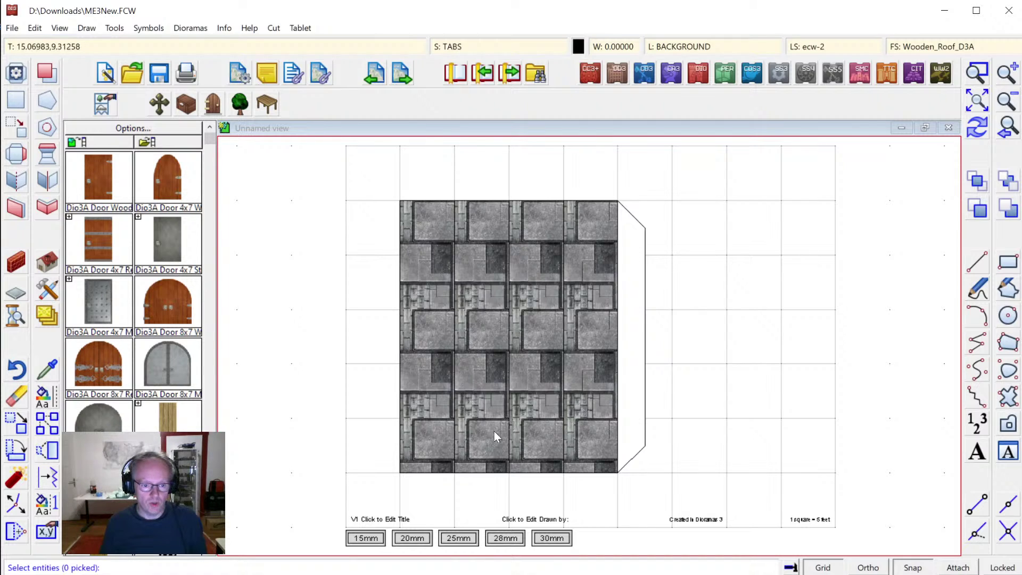
pyautogui.moveTo(489, 458); pyautogui.dragTo(595, 506)
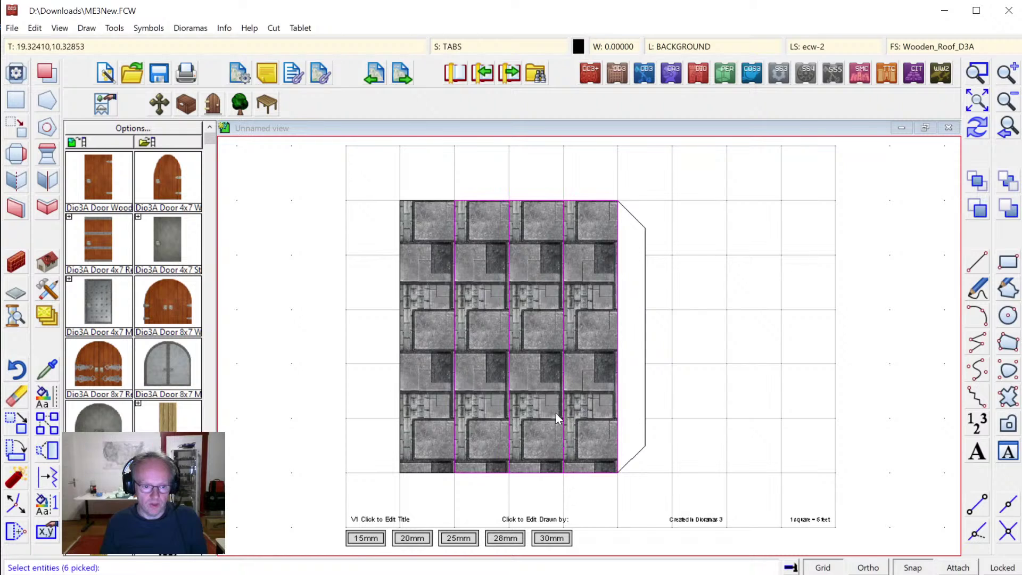
pyautogui.rightClick(555, 413)
pyautogui.click(556, 413)
pyautogui.click(452, 474)
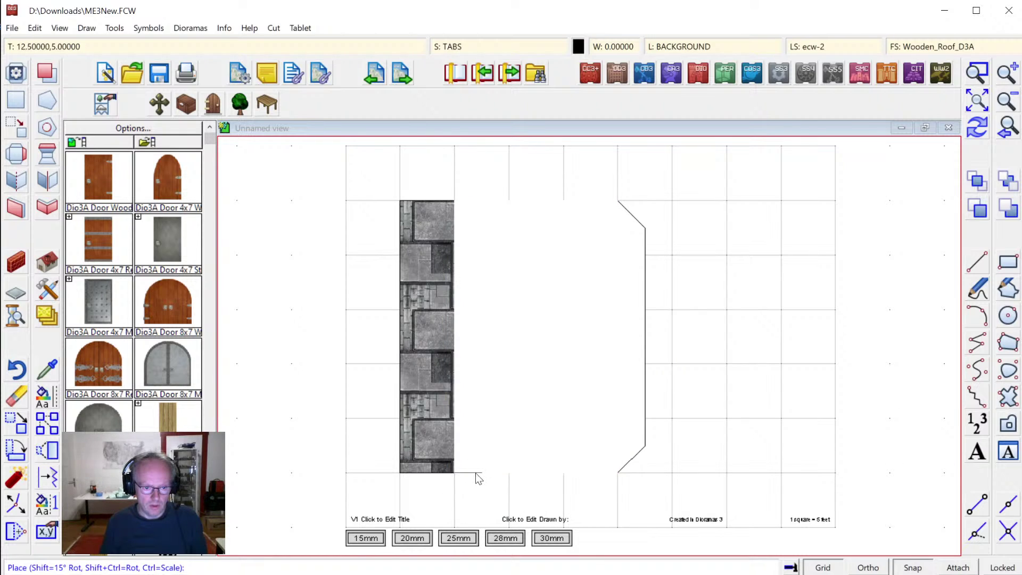
pyautogui.click(476, 473)
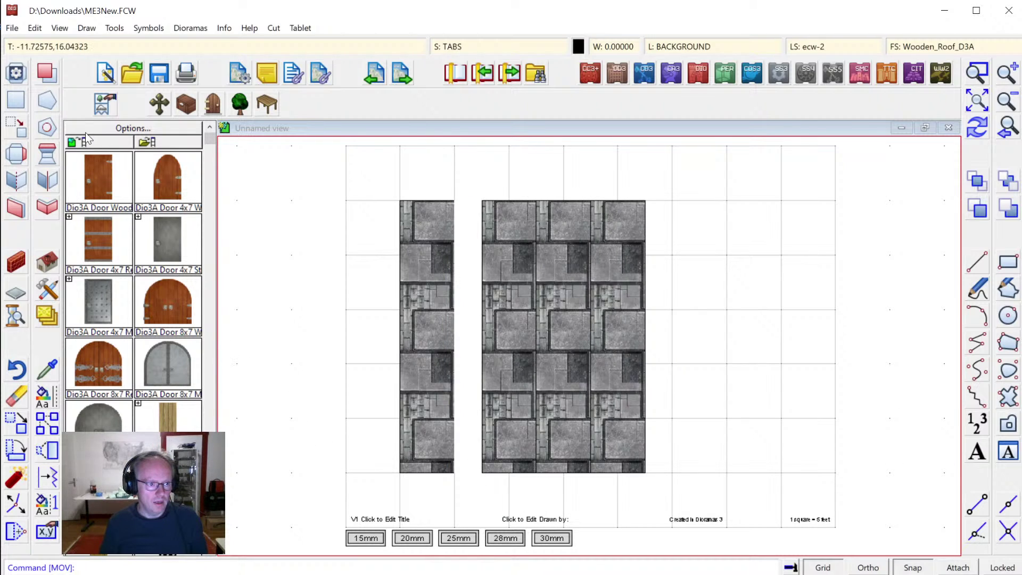
# Fill the gap beside the first panel with a new panel 2.5 feet wide and 25 feet high.
pyautogui.click(21, 104)
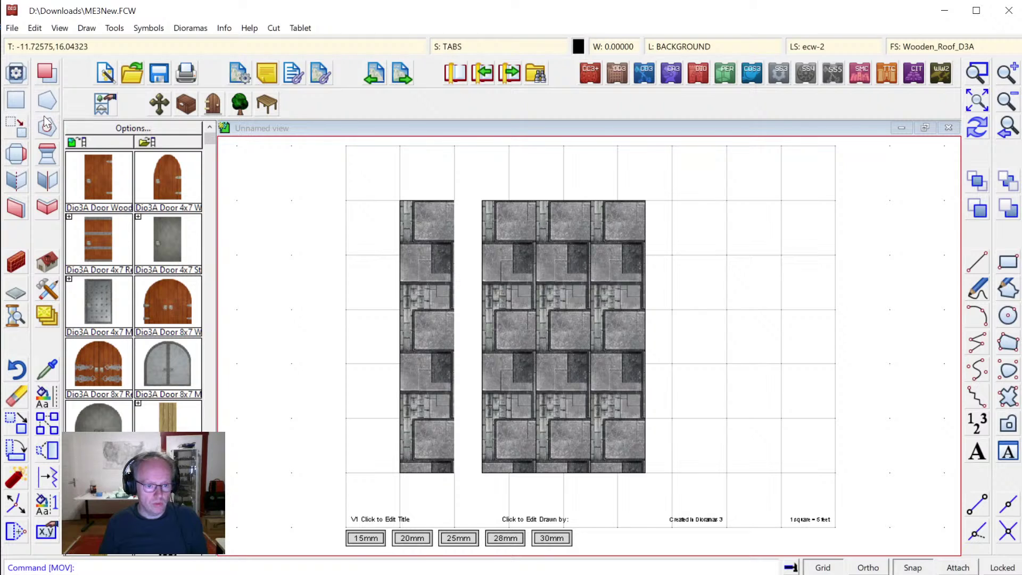
pyautogui.click(454, 473)
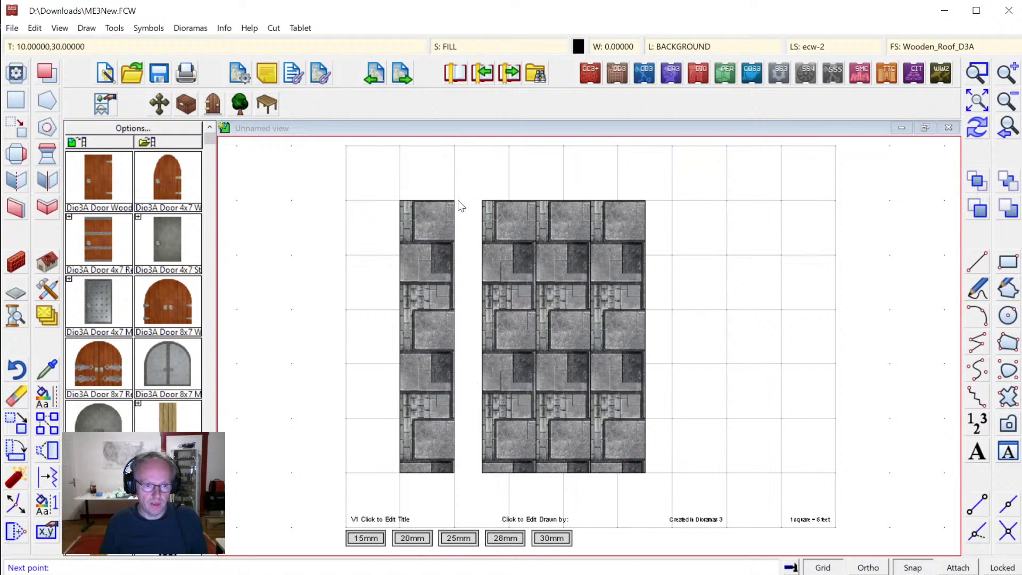
pyautogui.click(482, 201)
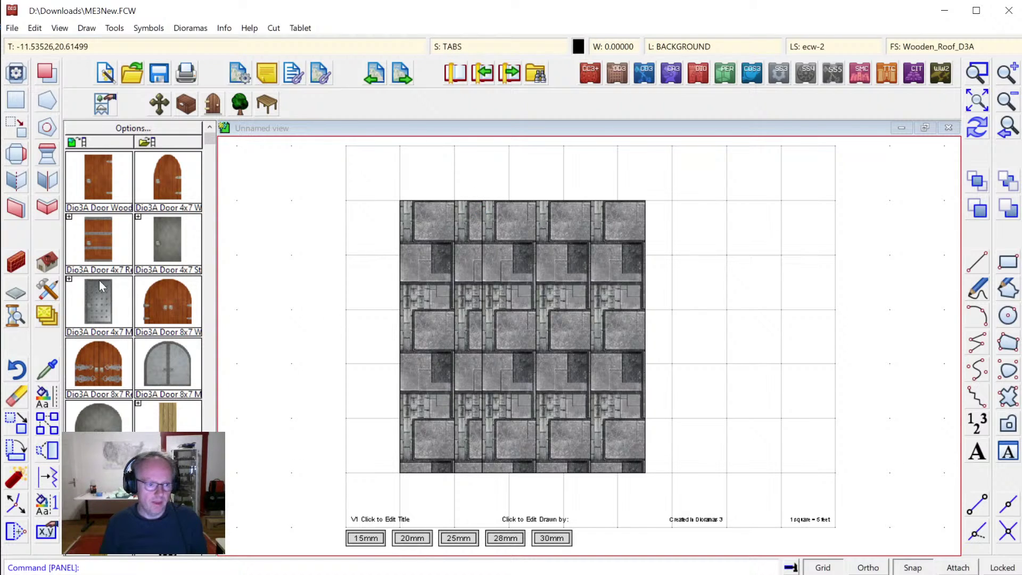
# Move the two rightmost panels 12.5 feet to the right so that their left edge sits at 30 feet.
pyautogui.click(15, 426)
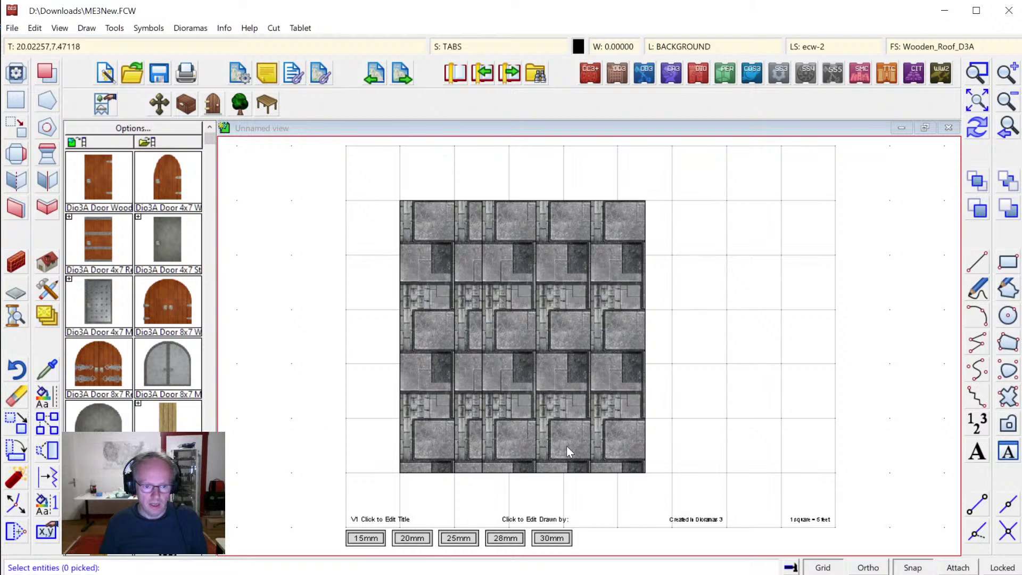
pyautogui.click(576, 477)
pyautogui.click(609, 476)
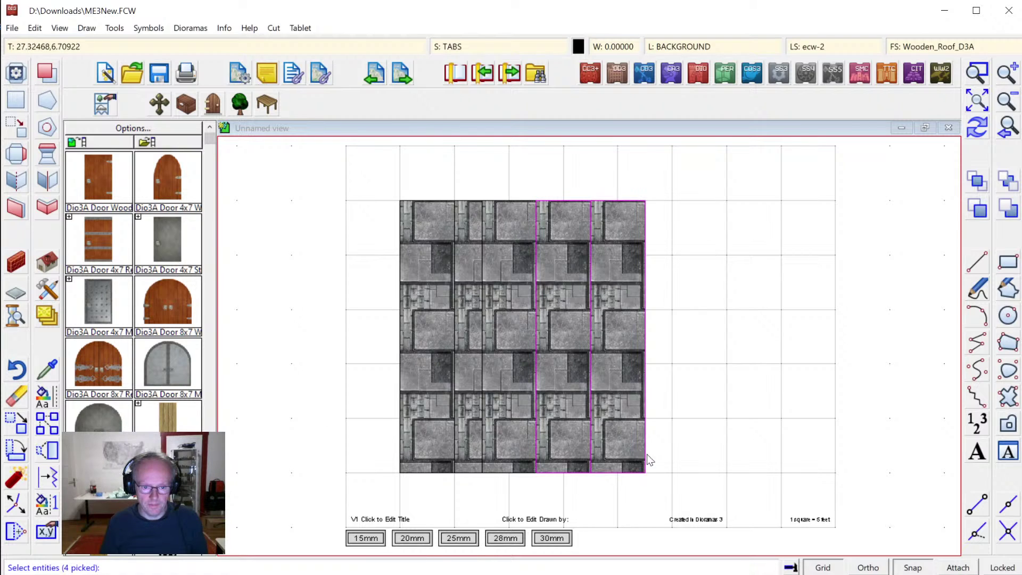
pyautogui.rightClick(674, 371)
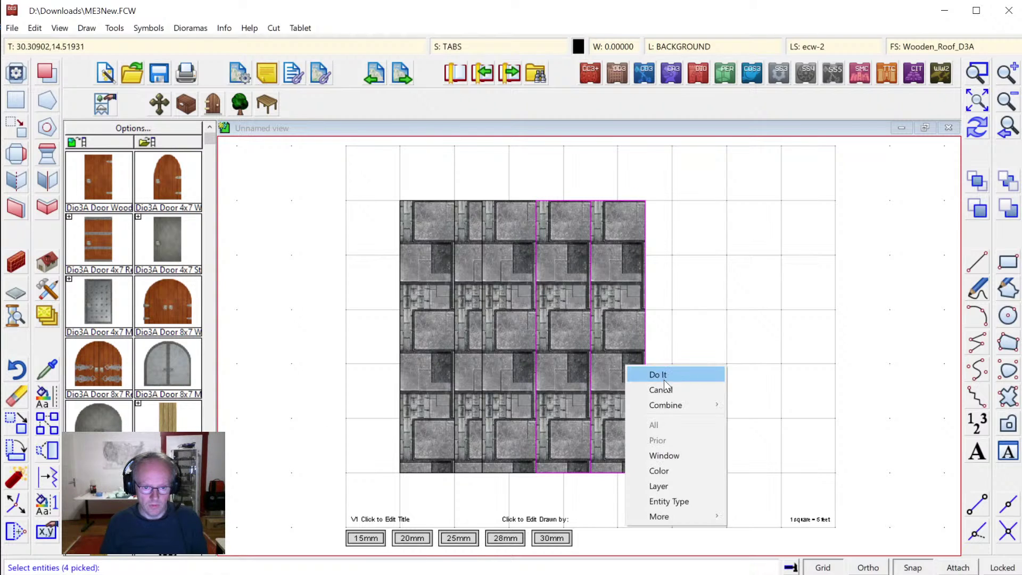
pyautogui.click(660, 516)
pyautogui.click(537, 473)
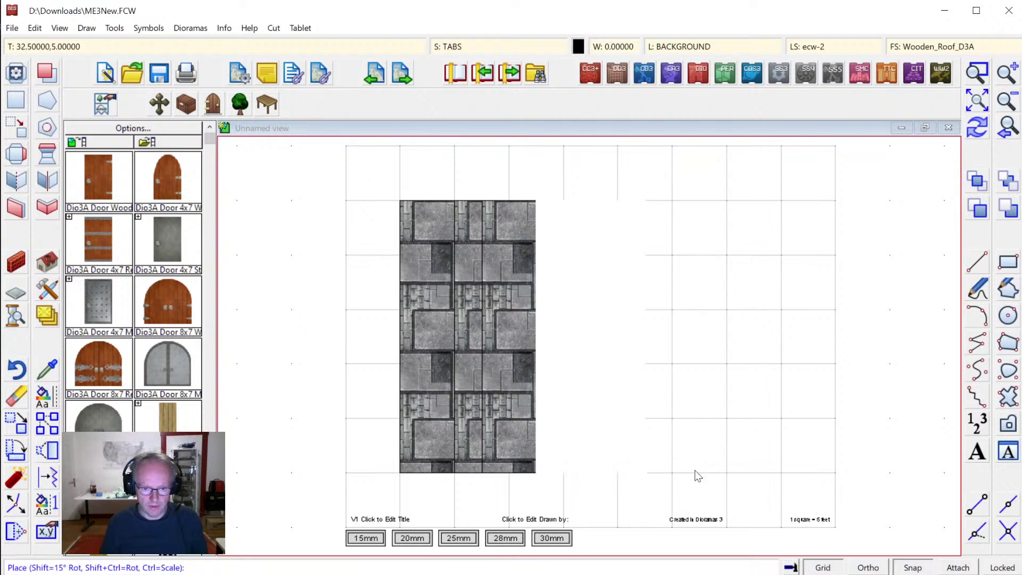
pyautogui.click(674, 472)
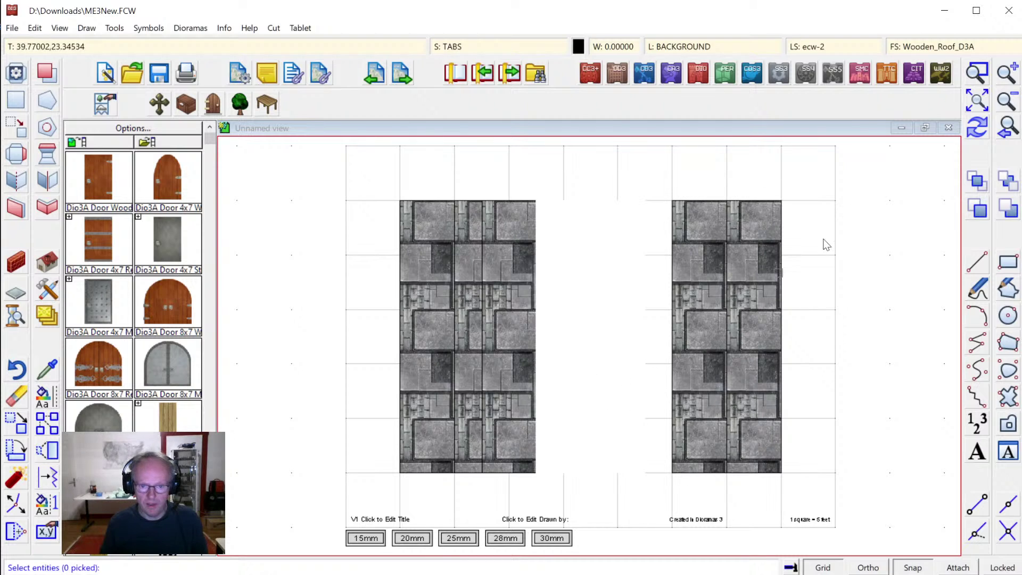
# Redraw the map and move the loose glue tab onto the right edge of the rightmost panel.
pyautogui.click(984, 126)
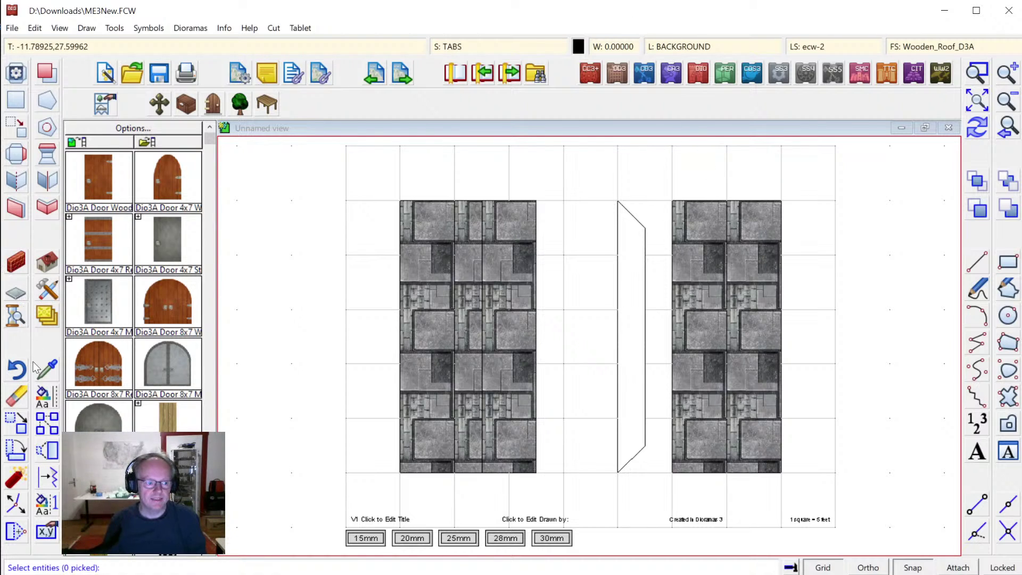
pyautogui.click(648, 237)
pyautogui.rightClick(653, 238)
pyautogui.click(617, 201)
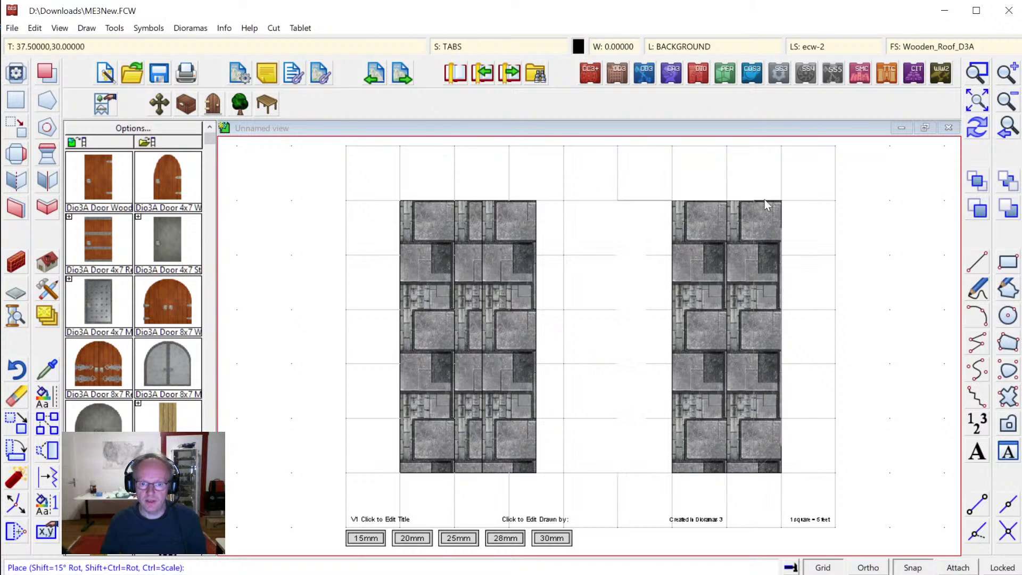
pyautogui.click(783, 201)
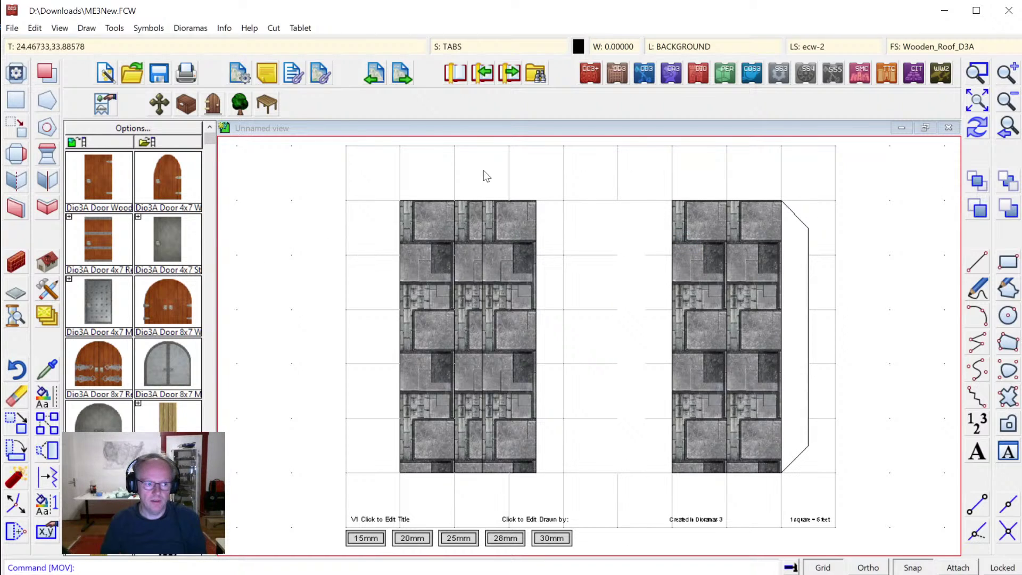
# Copy the 2.5-foot-wide panel against the right edge of the third panel, with its left edge at 17.5 feet.
pyautogui.click(50, 425)
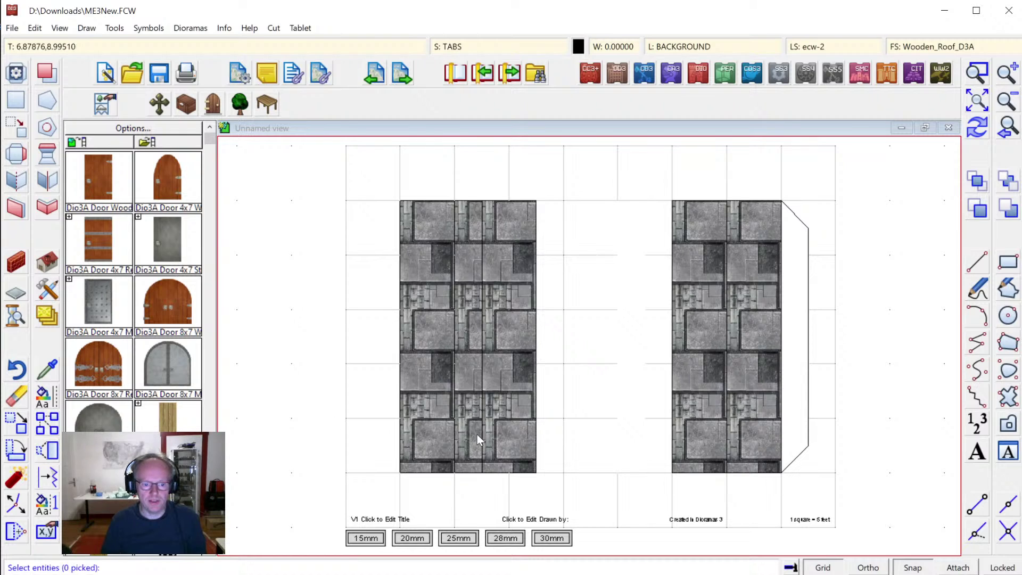
pyautogui.click(469, 476)
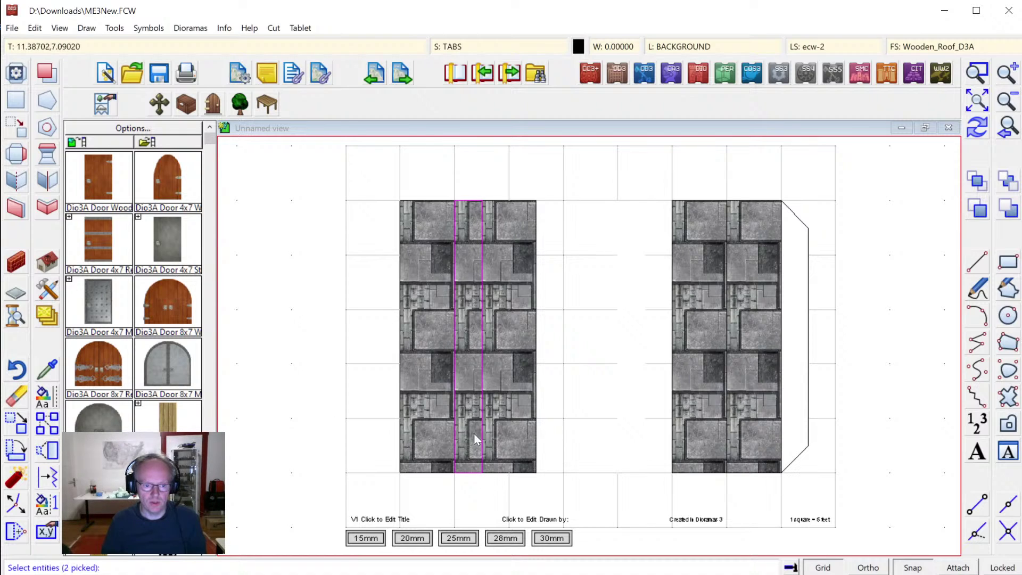
pyautogui.rightClick(479, 378)
pyautogui.click(452, 474)
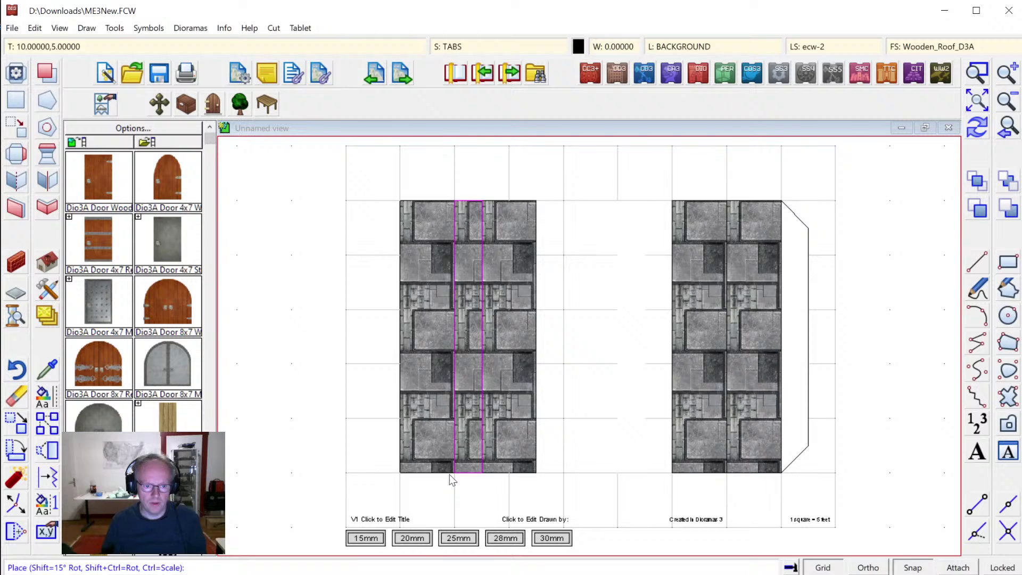
pyautogui.click(544, 469)
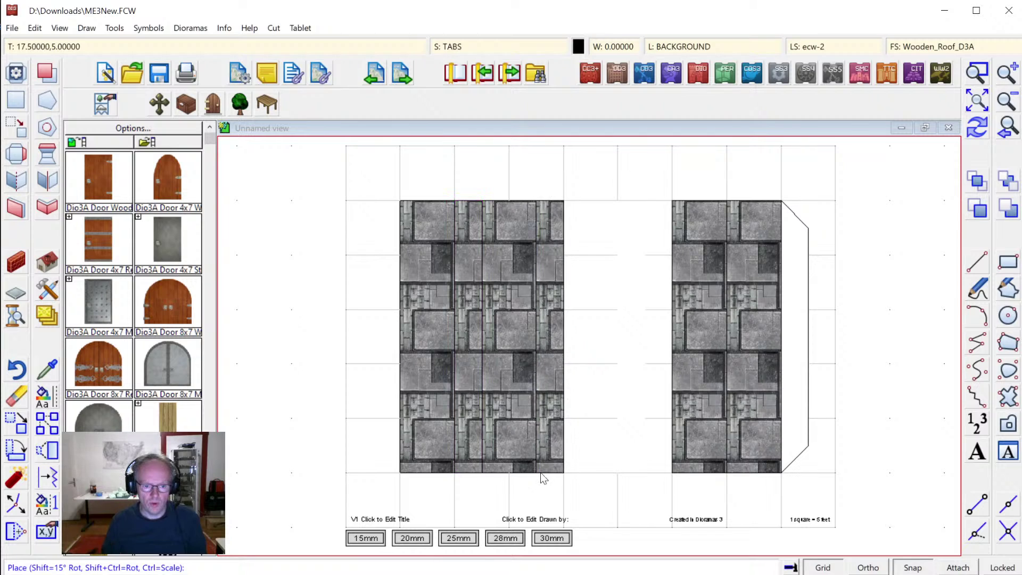
pyautogui.rightClick(663, 469)
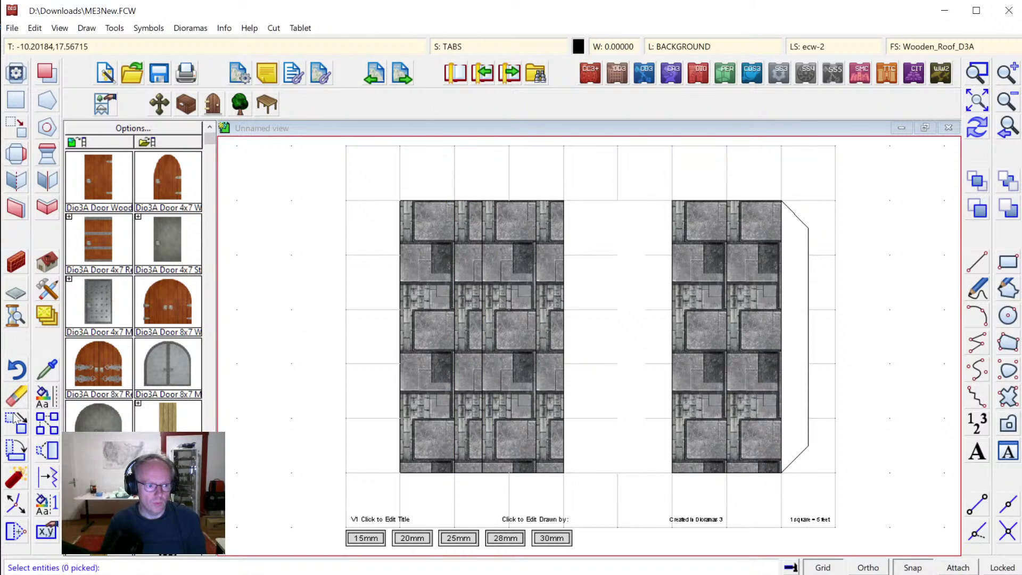
# Move the wide panel standing at 30 feet 10 feet to the left, against the copied narrow panel.
pyautogui.click(676, 451)
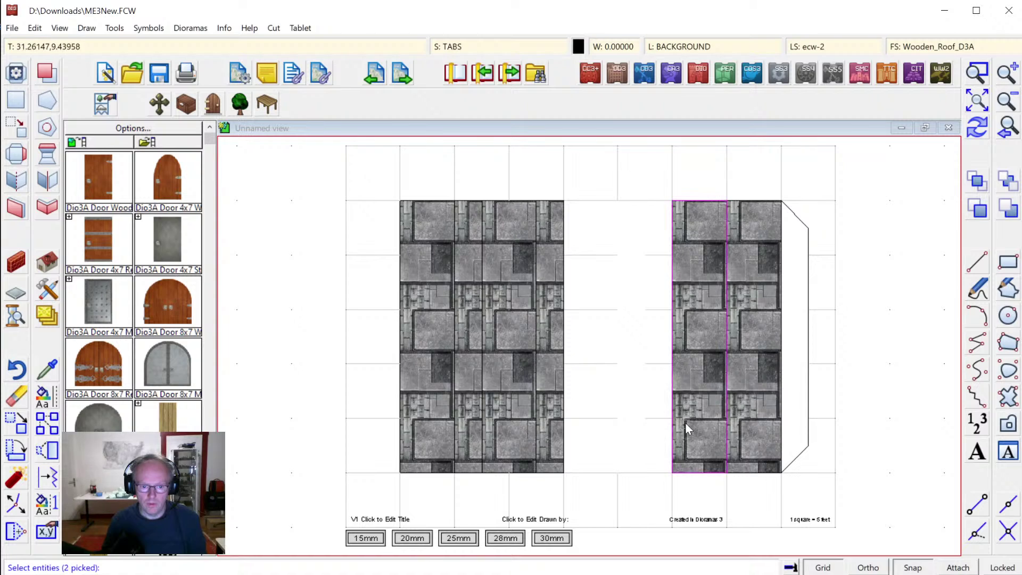
pyautogui.rightClick(685, 423)
pyautogui.click(661, 422)
pyautogui.click(589, 477)
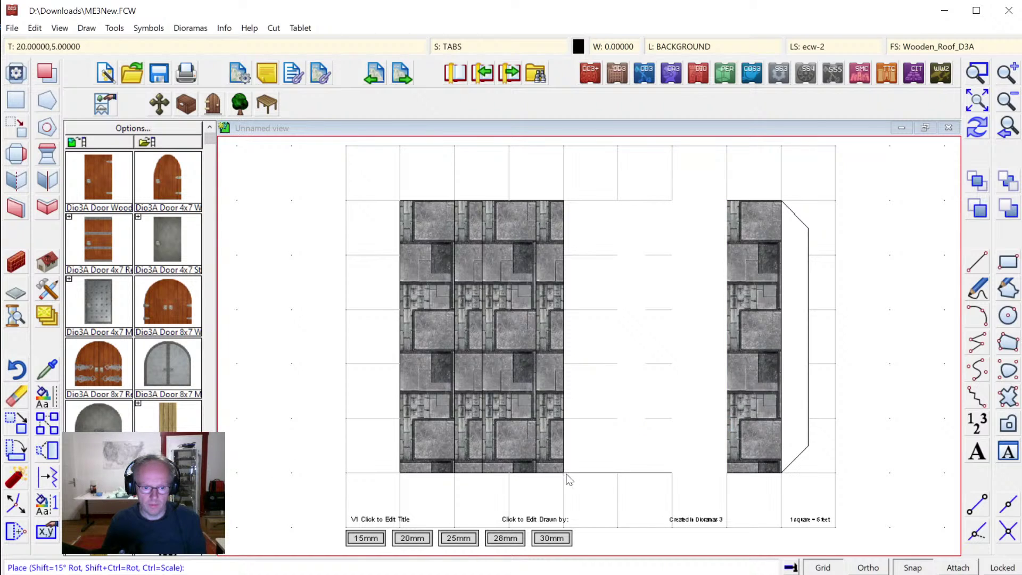
pyautogui.click(569, 480)
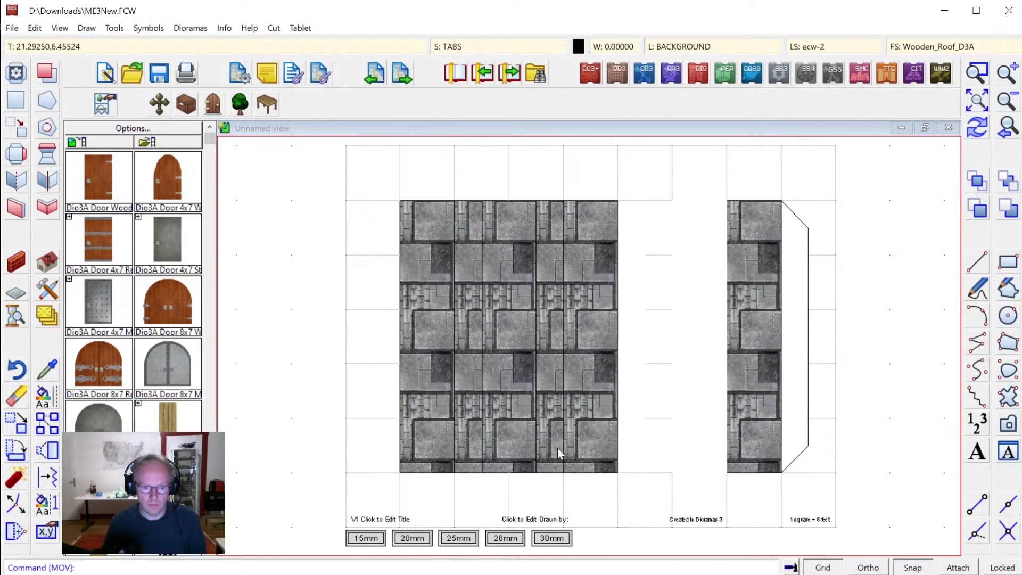
# Copy the narrow panel at 17.5 feet so that the copy's left edge sits at 25 feet, beside the moved panel.
pyautogui.click(45, 425)
pyautogui.click(547, 199)
pyautogui.press('Return')
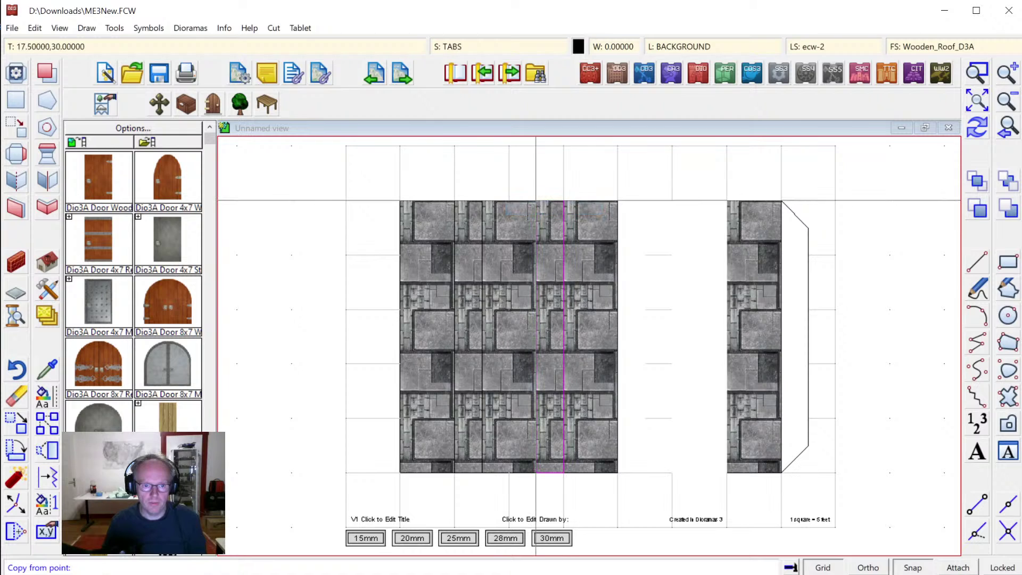
pyautogui.click(536, 200)
pyautogui.click(621, 199)
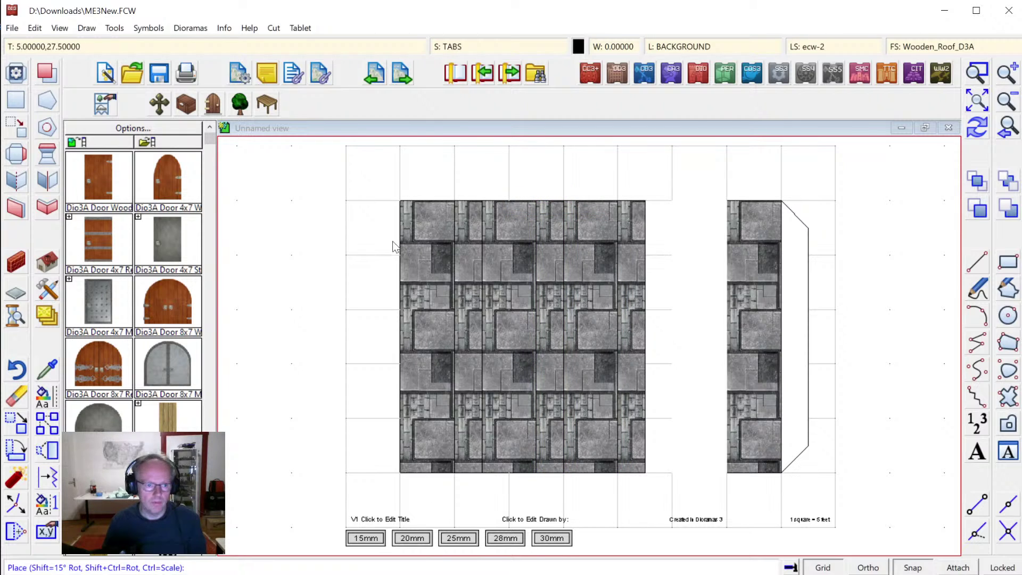
pyautogui.rightClick(633, 263)
# Move the remaining wide panel beside the glue tab 7.5 feet to the left, so that its left edge sits at 27.5 feet.
pyautogui.click(16, 424)
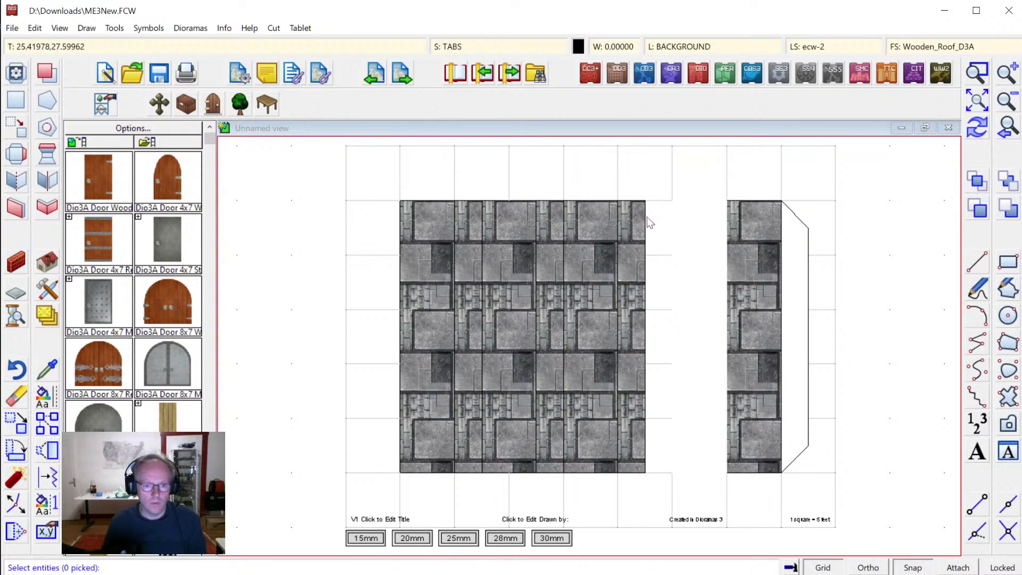
pyautogui.click(739, 201)
pyautogui.rightClick(746, 203)
pyautogui.click(745, 208)
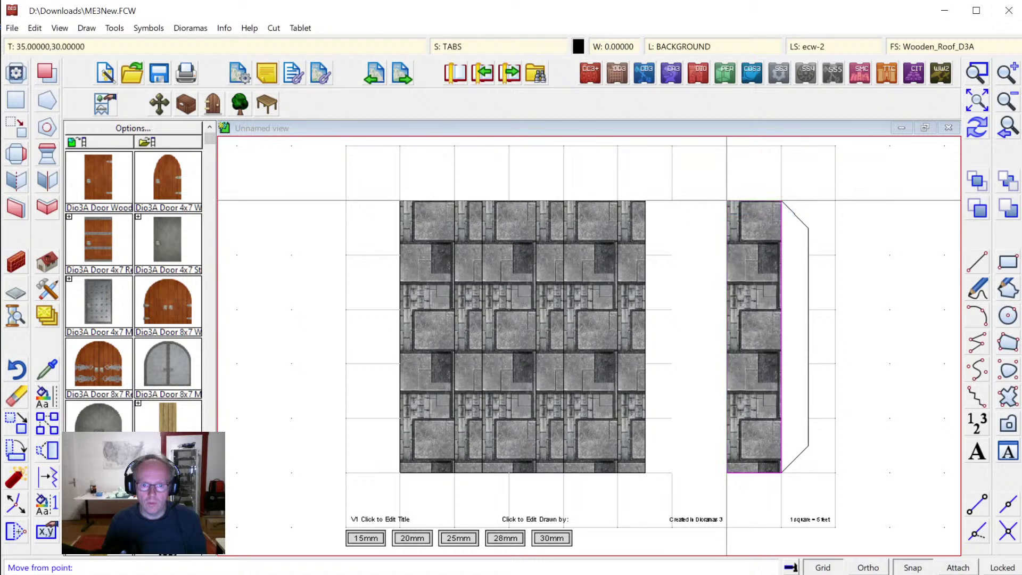
pyautogui.click(744, 202)
pyautogui.click(645, 202)
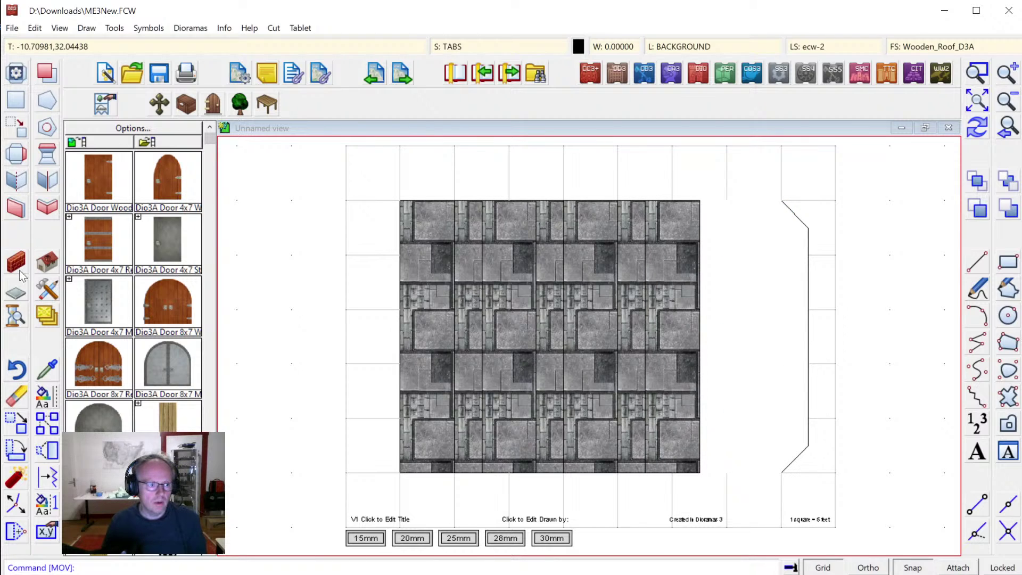
# Draw a final rectangular panel 2.5 feet wide and 25 feet high against the right edge of the last wide panel.
pyautogui.click(16, 101)
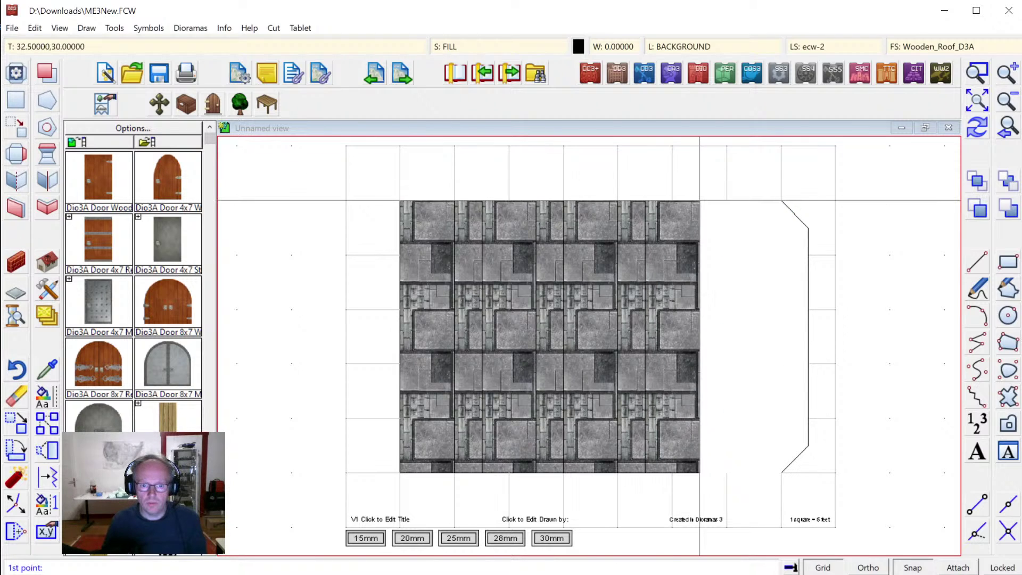
pyautogui.click(700, 202)
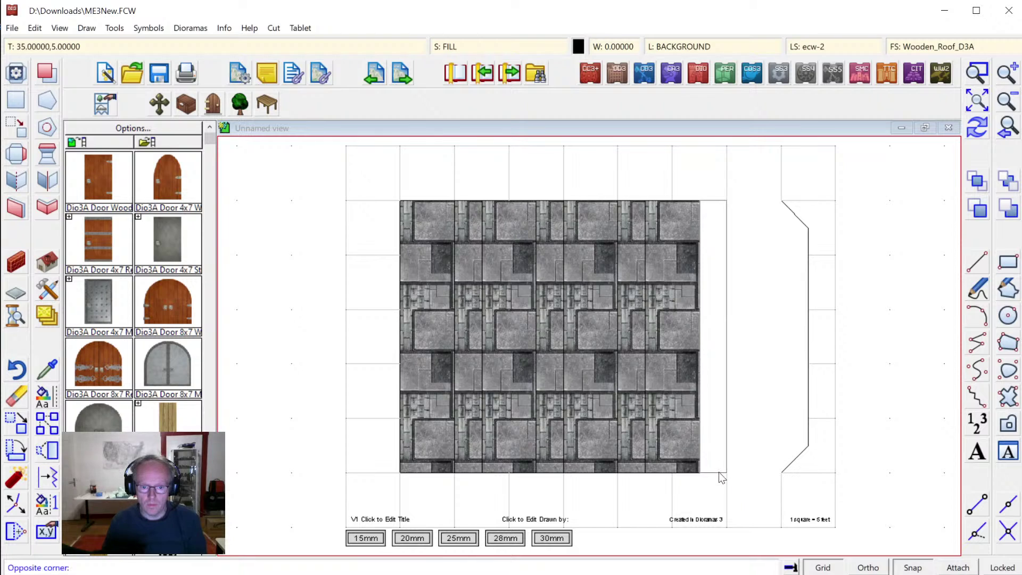
pyautogui.click(727, 472)
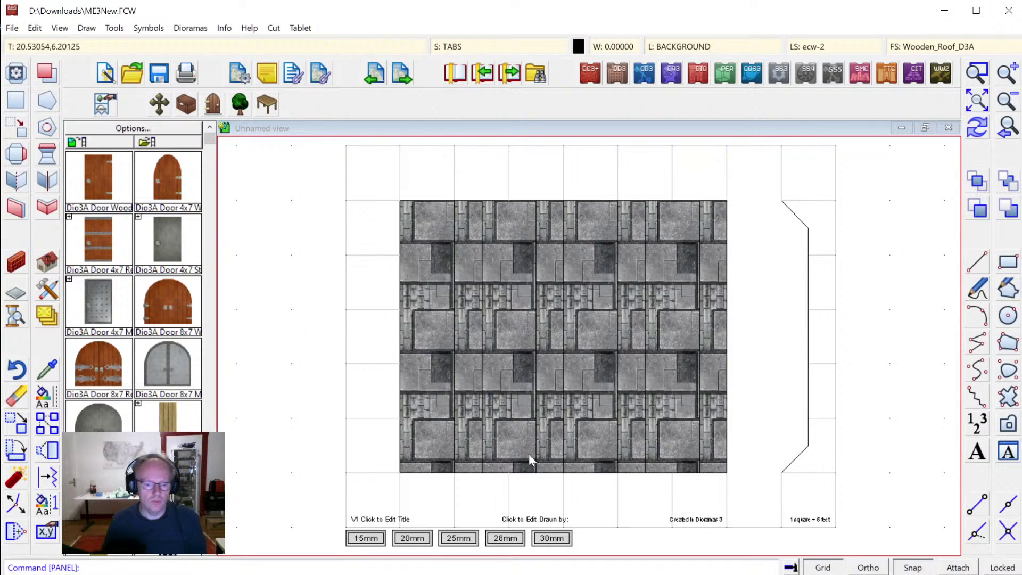
# Move the glue tab 5 feet to the left onto the final panel's right edge and redraw the map.
pyautogui.click(16, 429)
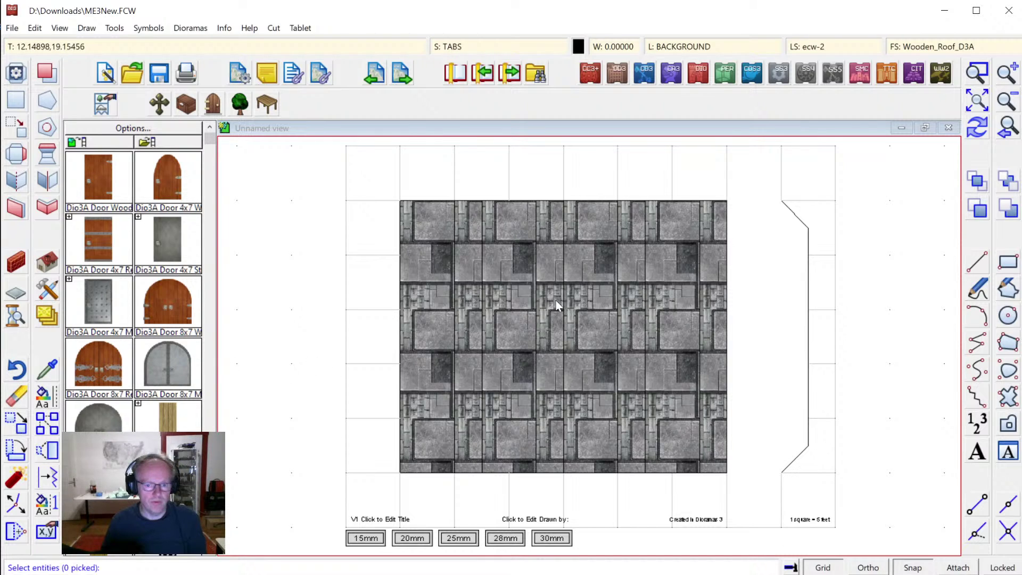
pyautogui.click(803, 218)
pyautogui.rightClick(805, 218)
pyautogui.click(789, 218)
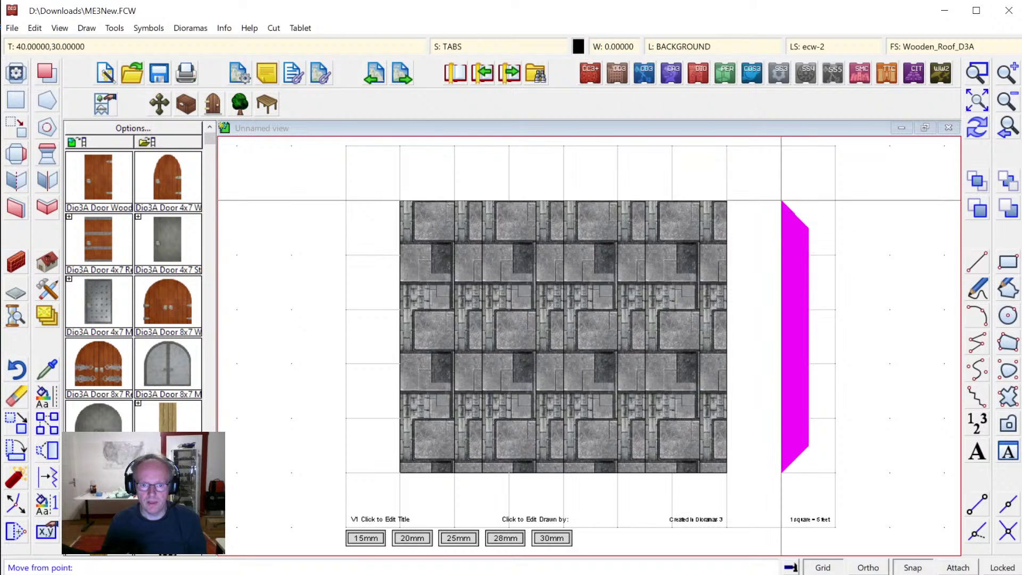
pyautogui.click(781, 201)
pyautogui.click(727, 201)
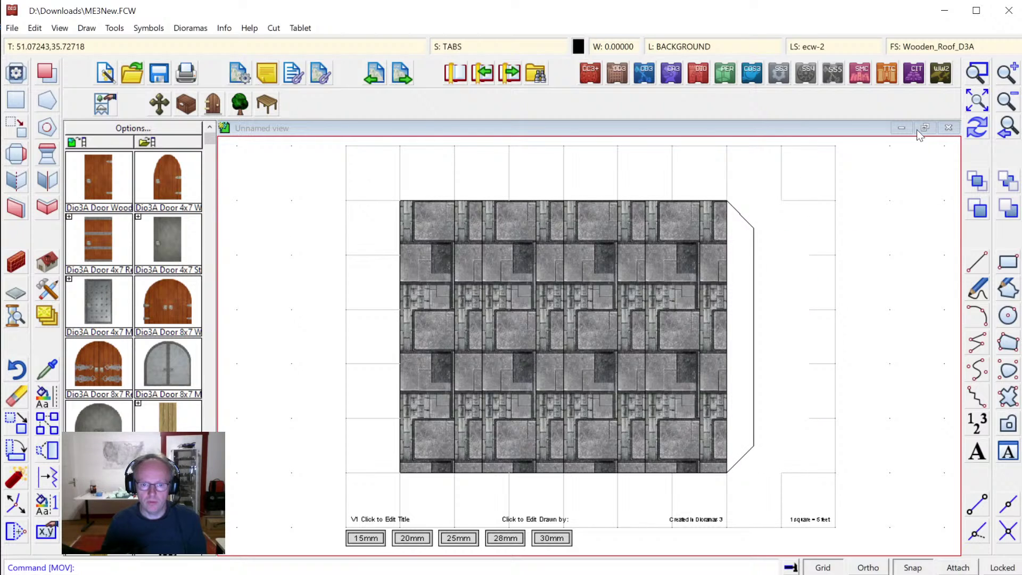
pyautogui.click(978, 132)
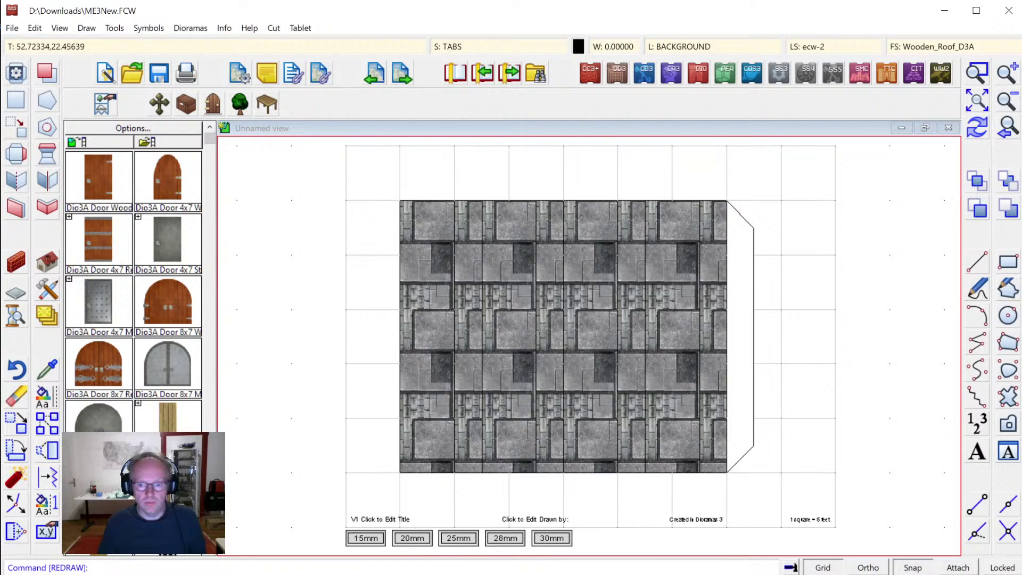
# Draw a square panel 5 feet by 5 feet directly above the first wall panel.
pyautogui.click(10, 106)
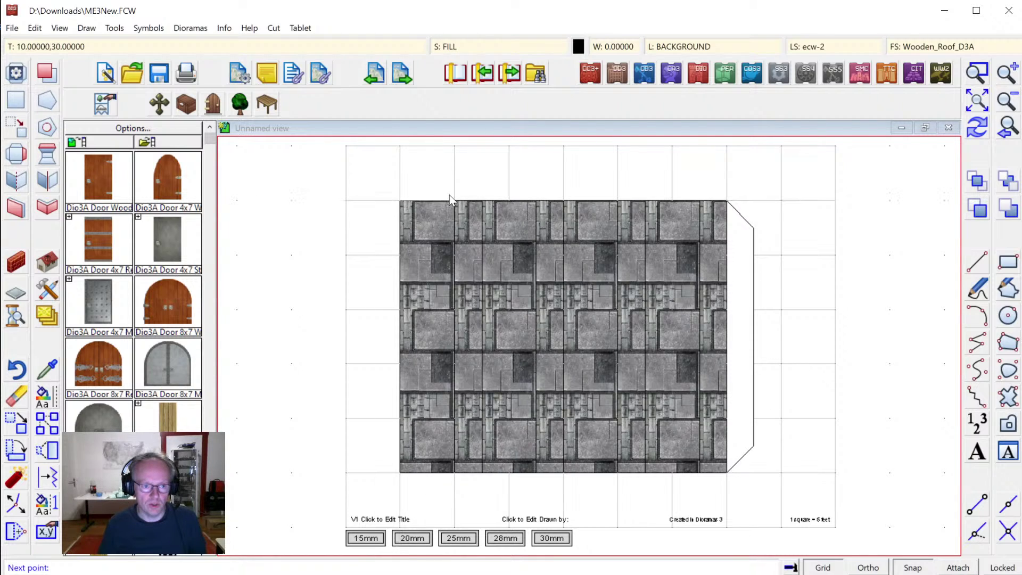
pyautogui.click(400, 201)
pyautogui.click(457, 152)
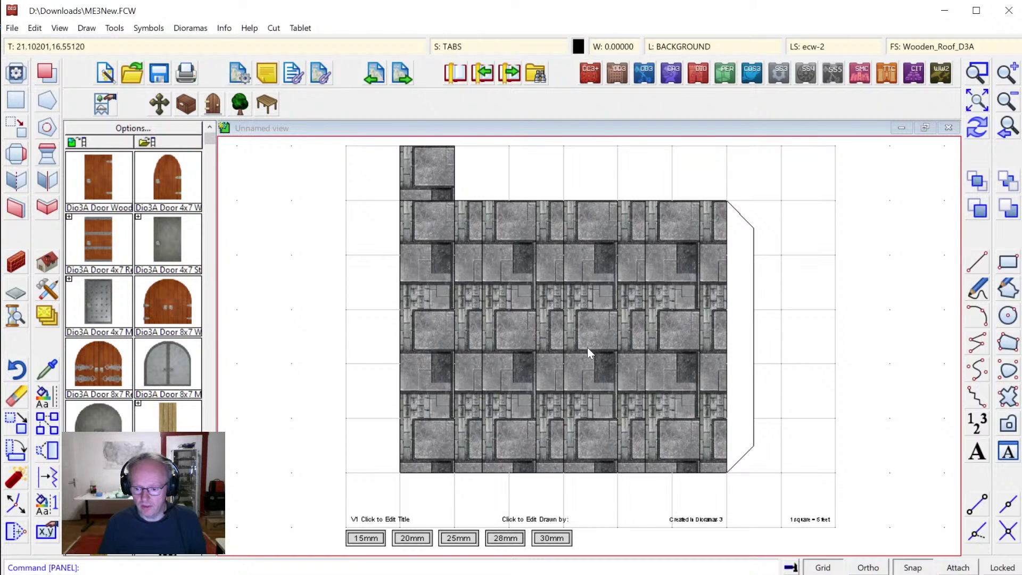
# Erase the square panel above the first wall panel and redraw the map.
pyautogui.click(17, 396)
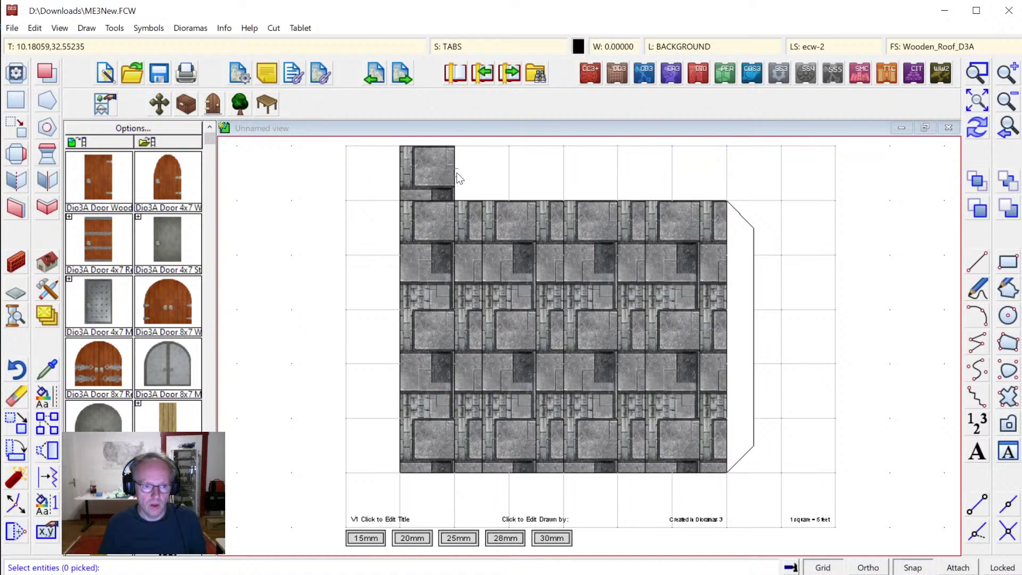
pyautogui.click(457, 177)
pyautogui.rightClick(516, 175)
pyautogui.click(521, 181)
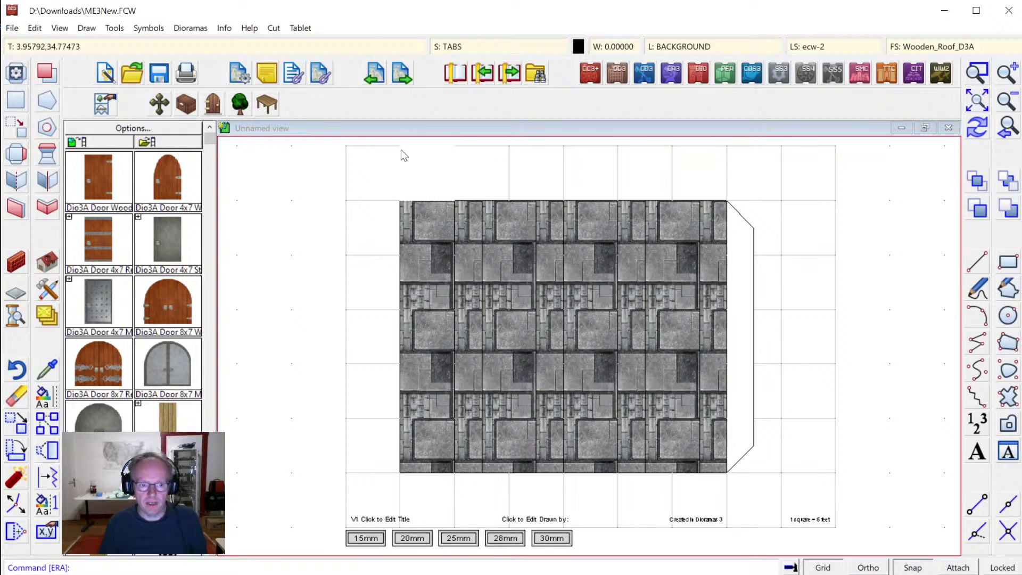
pyautogui.click(969, 129)
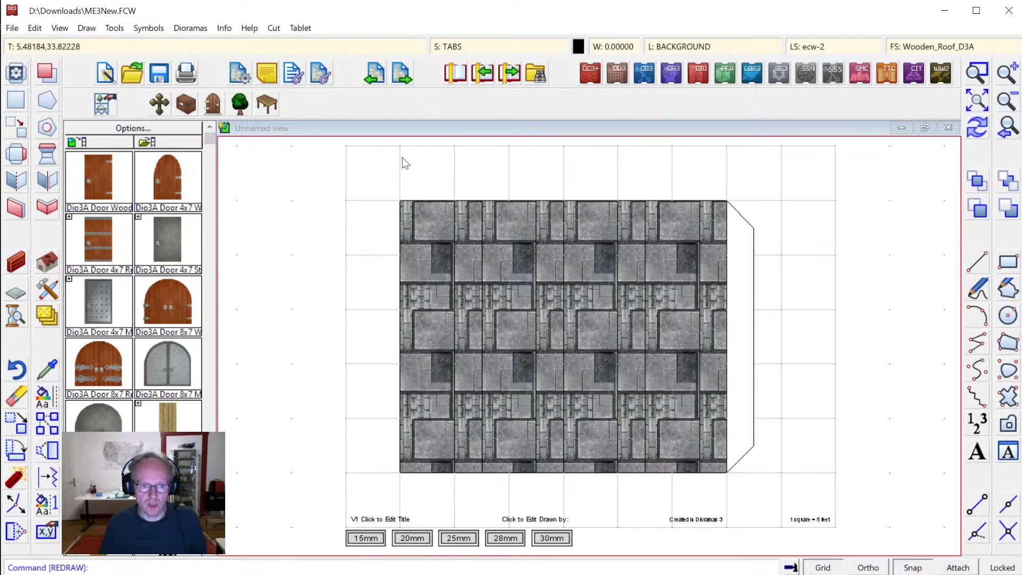
# Measure the top-edge widths of the first wall panel and the narrow panel beside it.
pyautogui.click(227, 30)
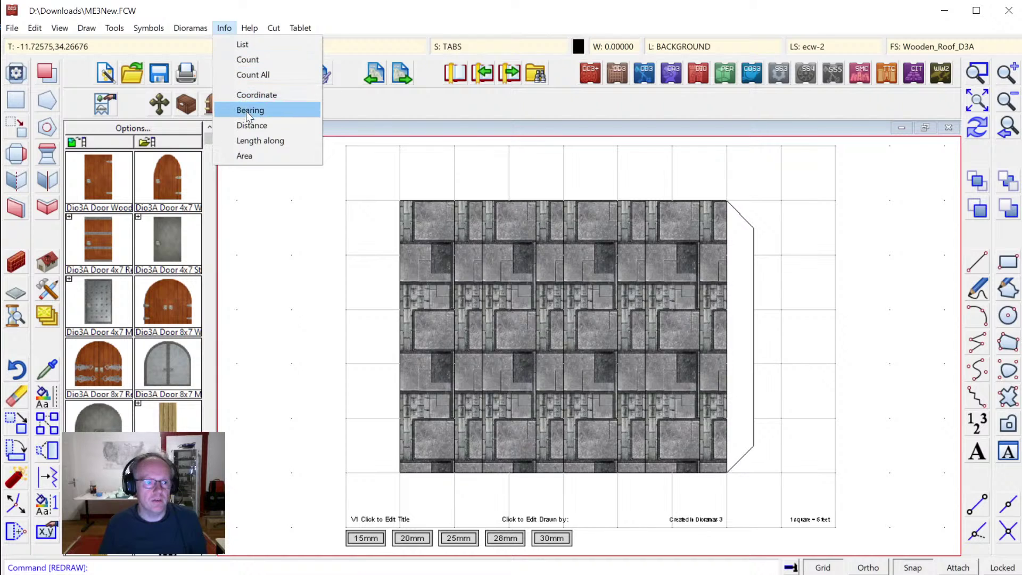
pyautogui.click(247, 125)
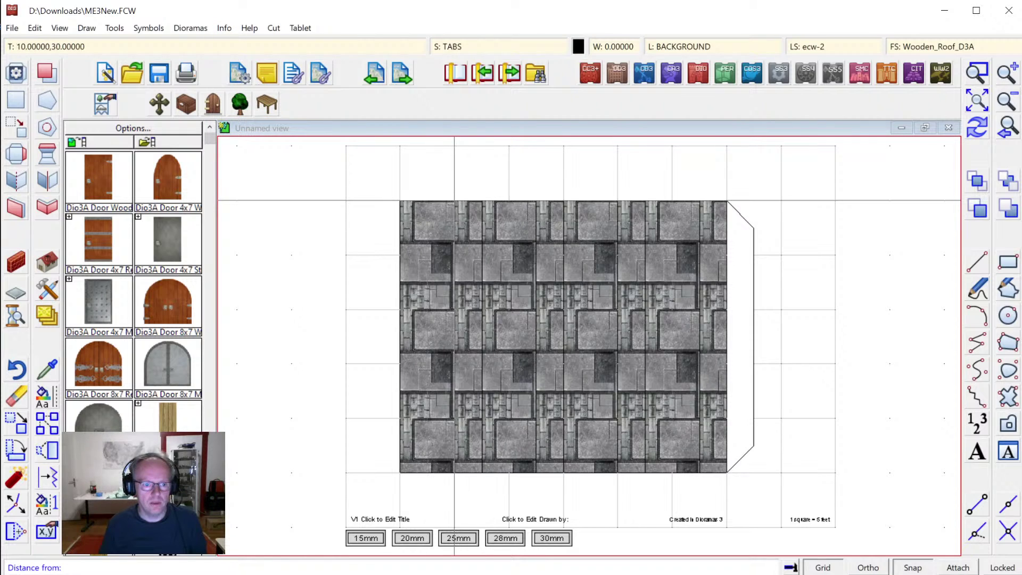
pyautogui.click(400, 200)
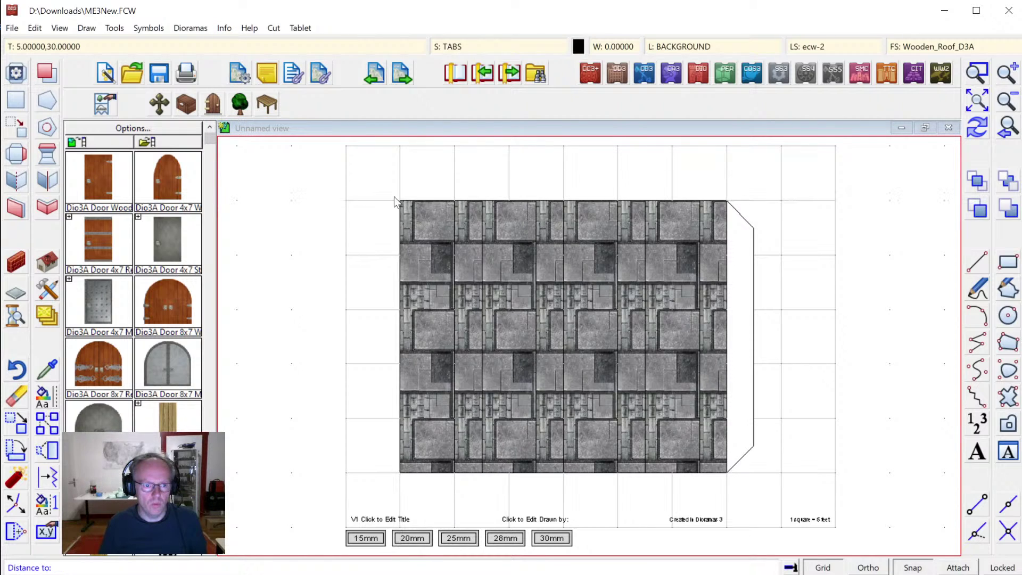
pyautogui.click(452, 203)
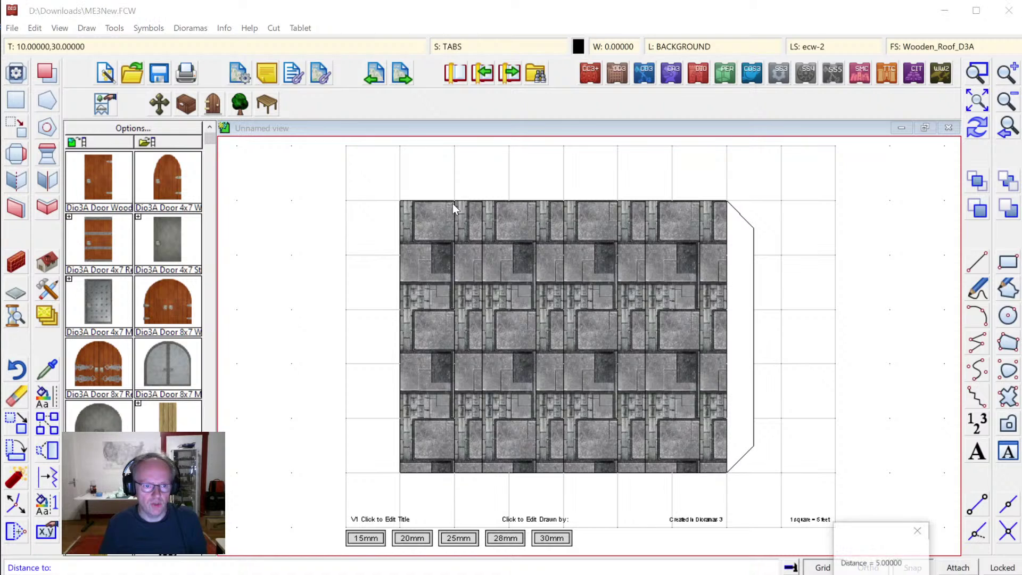
pyautogui.rightClick(707, 433)
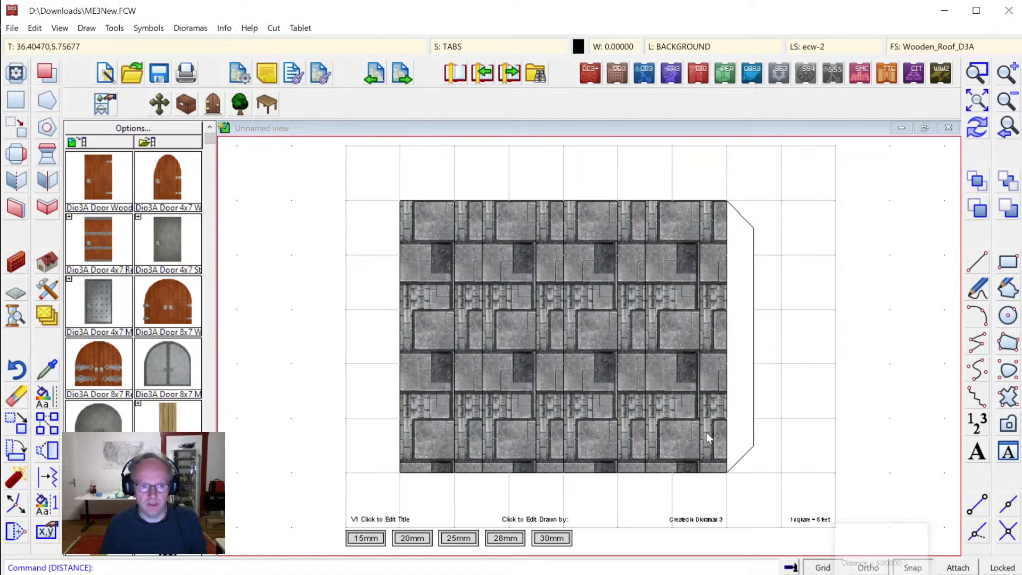
pyautogui.click(459, 202)
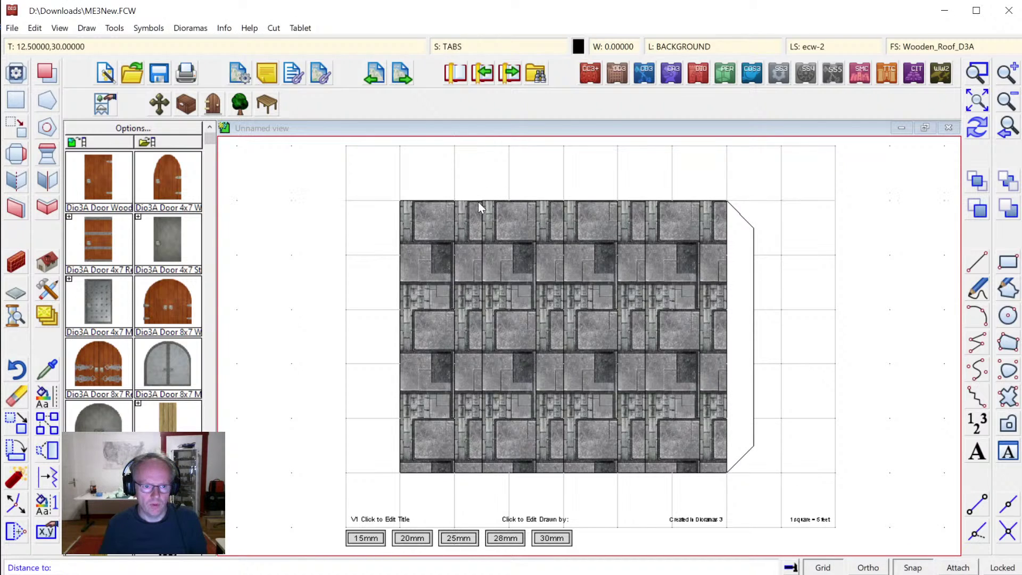
pyautogui.click(480, 202)
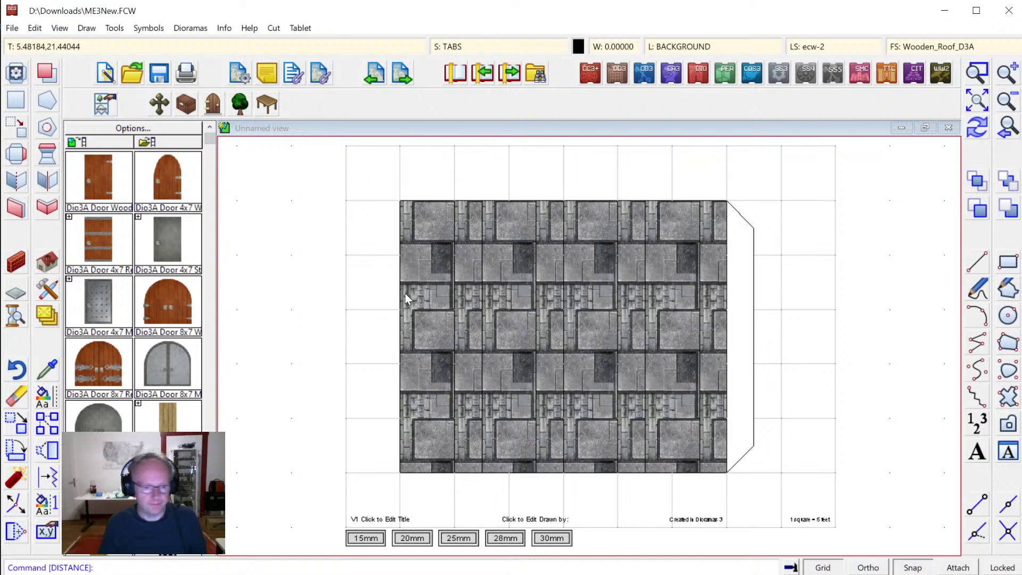
# Switch the coordinate readout to relative polar angle and distance while trying out a polygonal panel along the first wall panel's top edge.
pyautogui.click(46, 101)
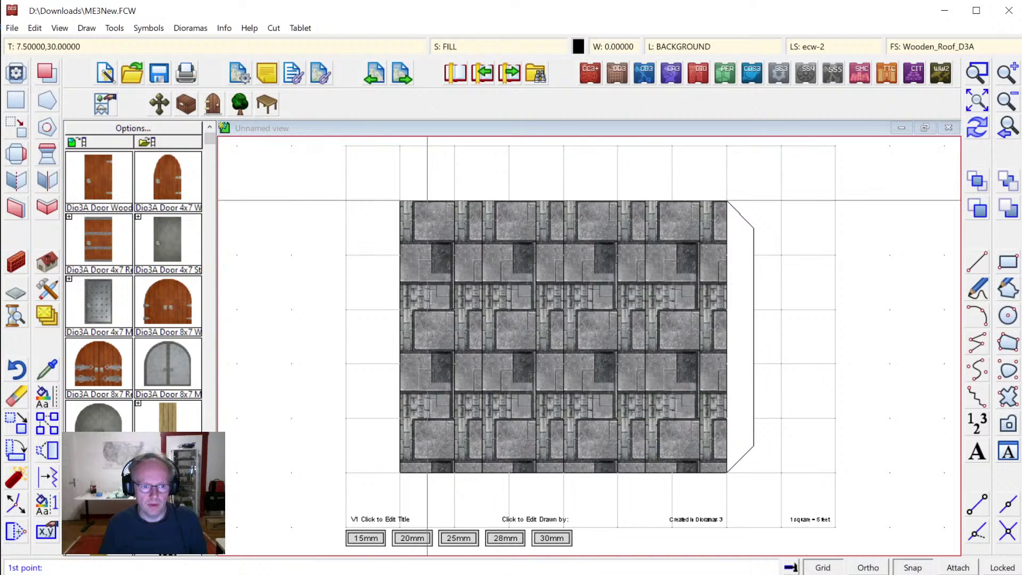
pyautogui.click(400, 200)
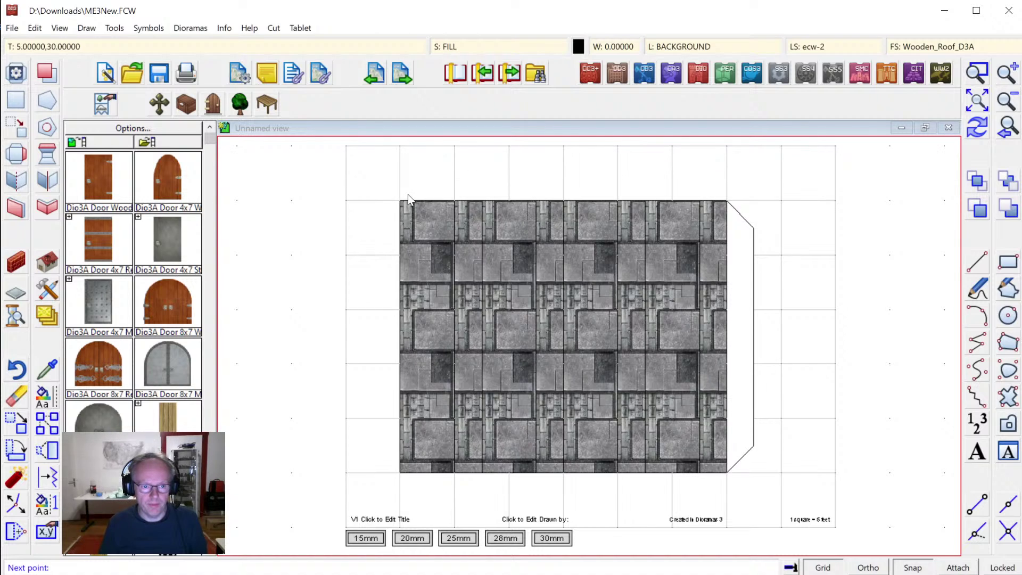
pyautogui.click(455, 196)
pyautogui.click(83, 50)
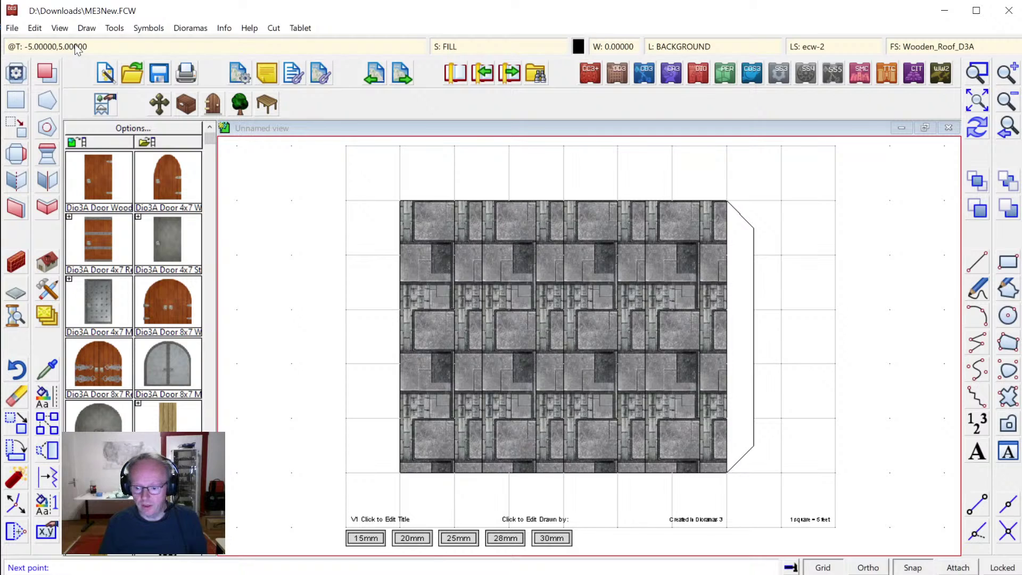
pyautogui.click(73, 49)
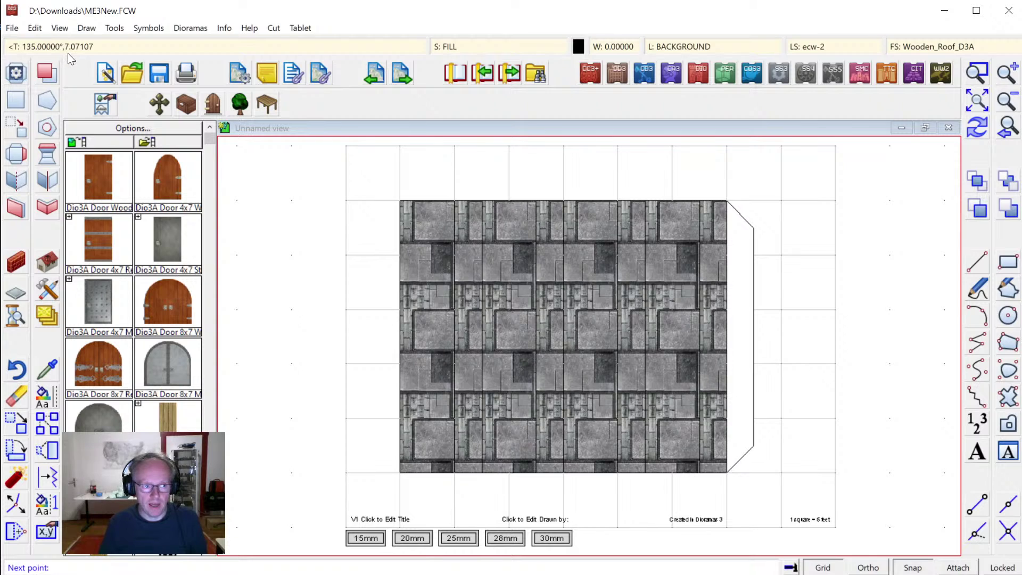
pyautogui.rightClick(483, 179)
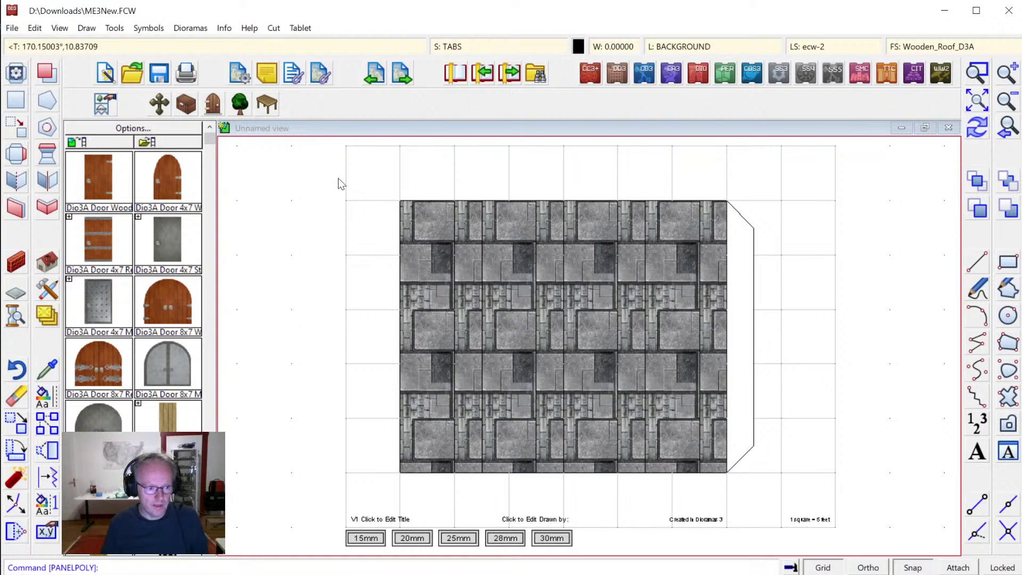
# Enable the floating prompt display in the program options.
pyautogui.click(117, 28)
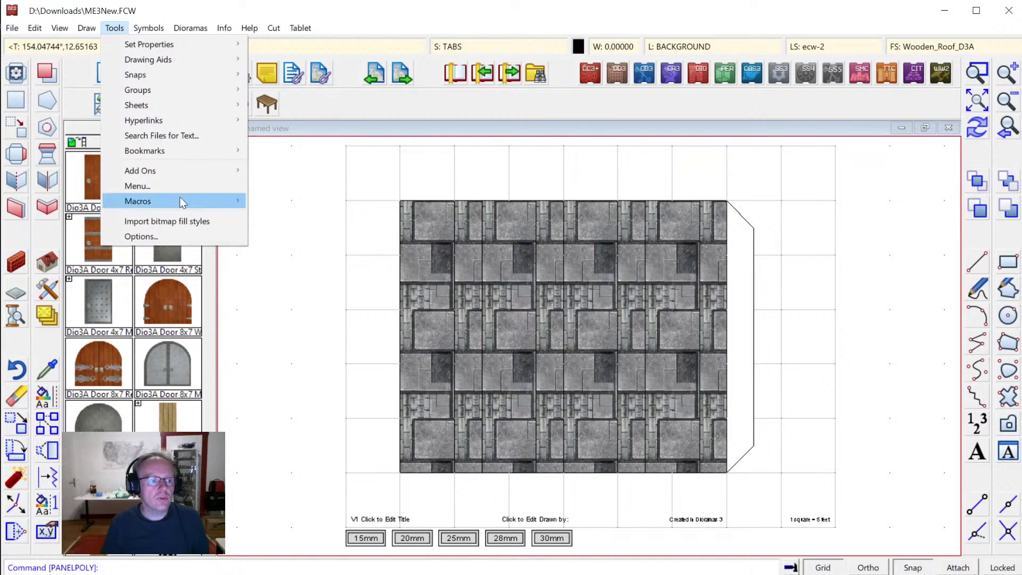
pyautogui.click(187, 239)
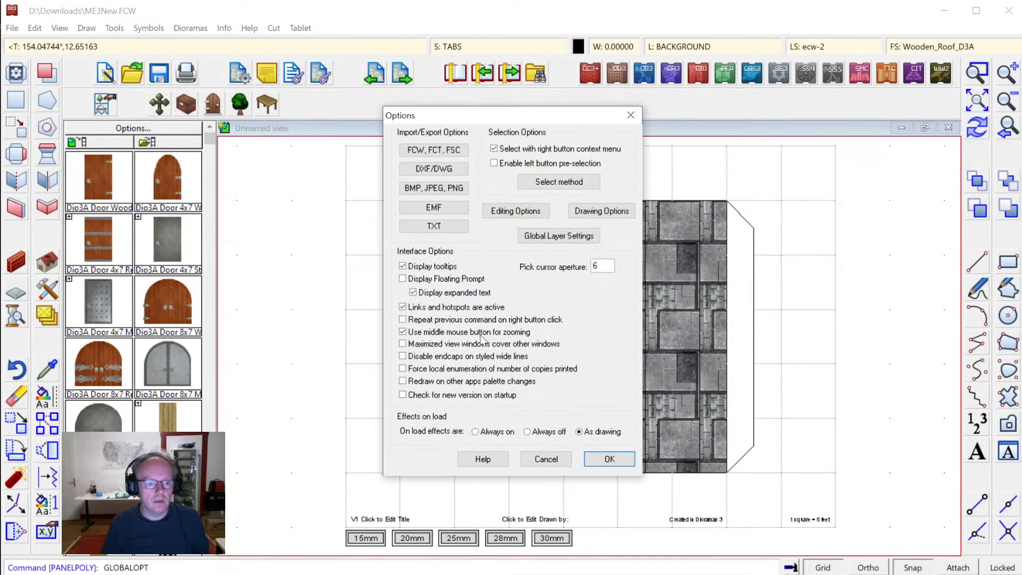
pyautogui.click(426, 279)
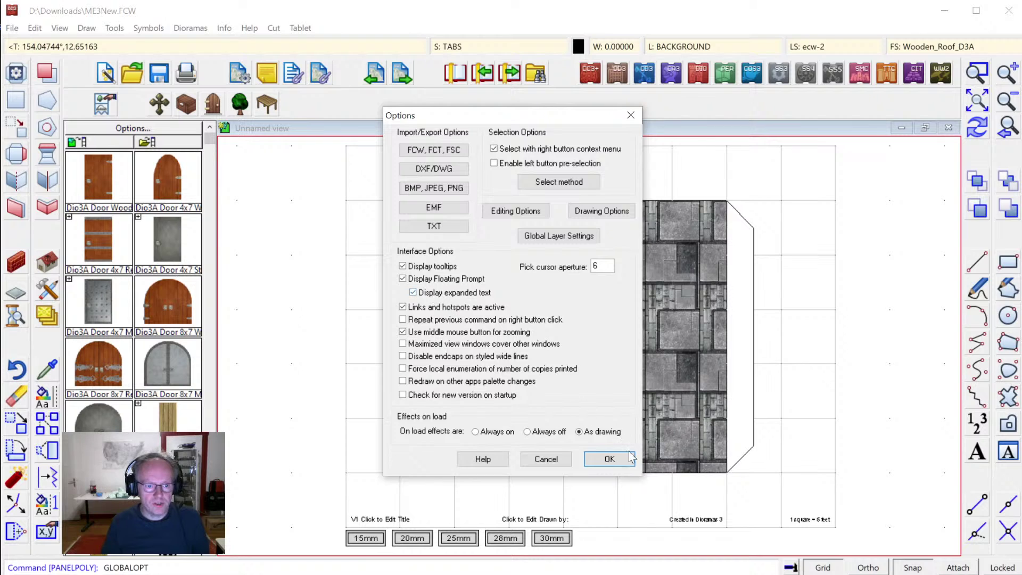
pyautogui.click(608, 458)
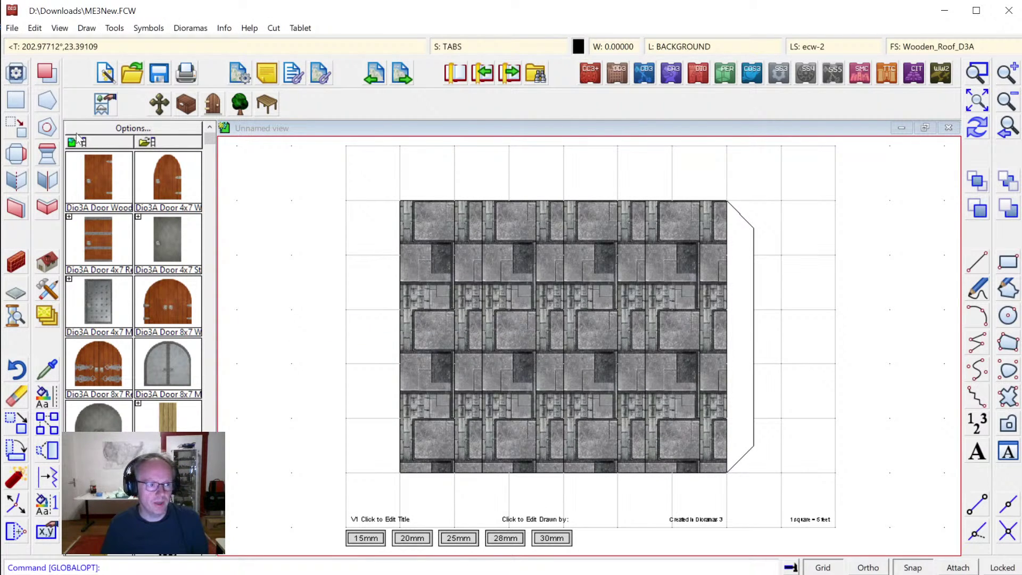
# Start a polygonal panel along the first wall panel's top edge and add a 2.5-foot side at 45°.
pyautogui.click(51, 103)
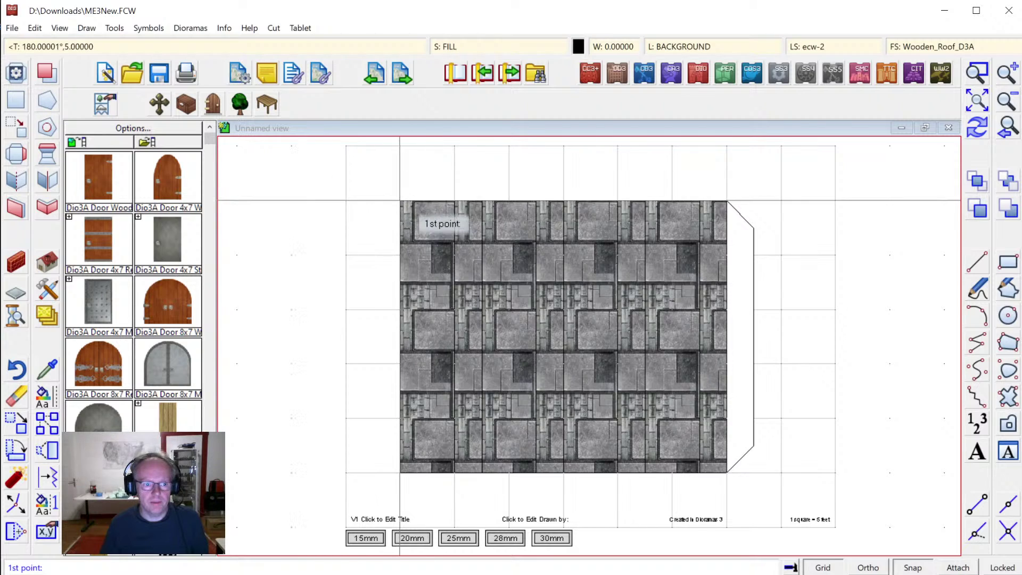
pyautogui.click(401, 200)
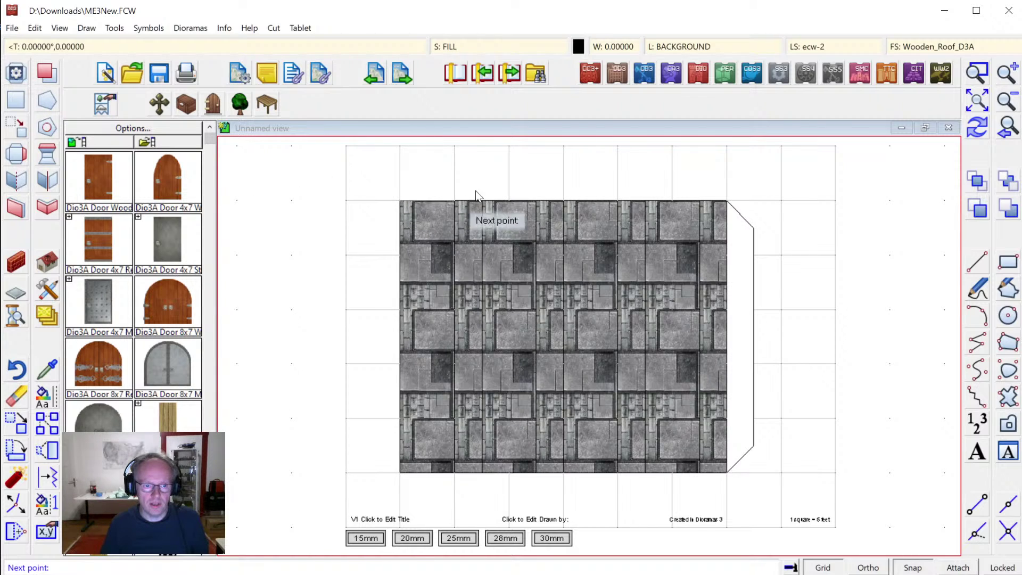
pyautogui.click(482, 181)
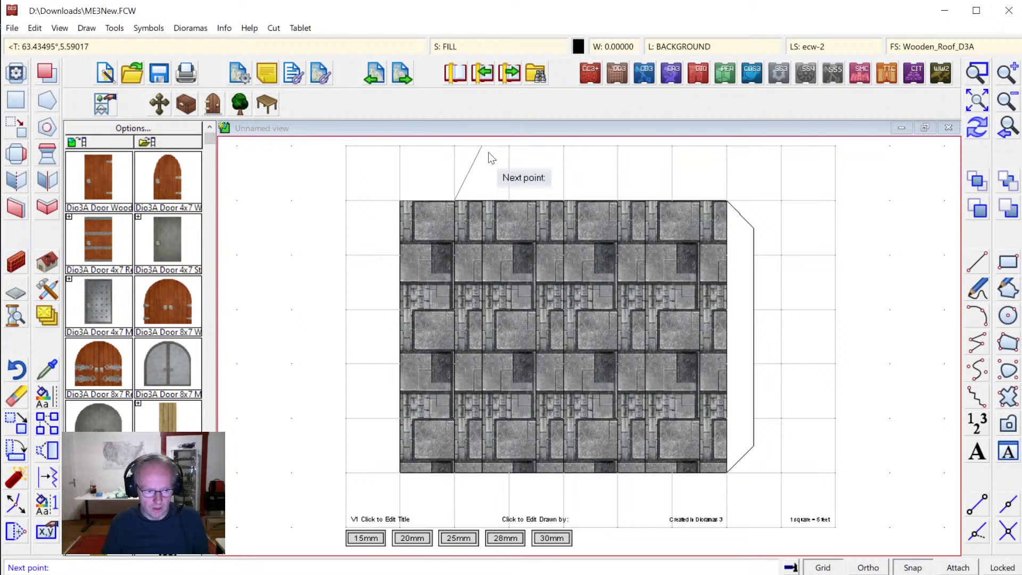
pyautogui.write('<')
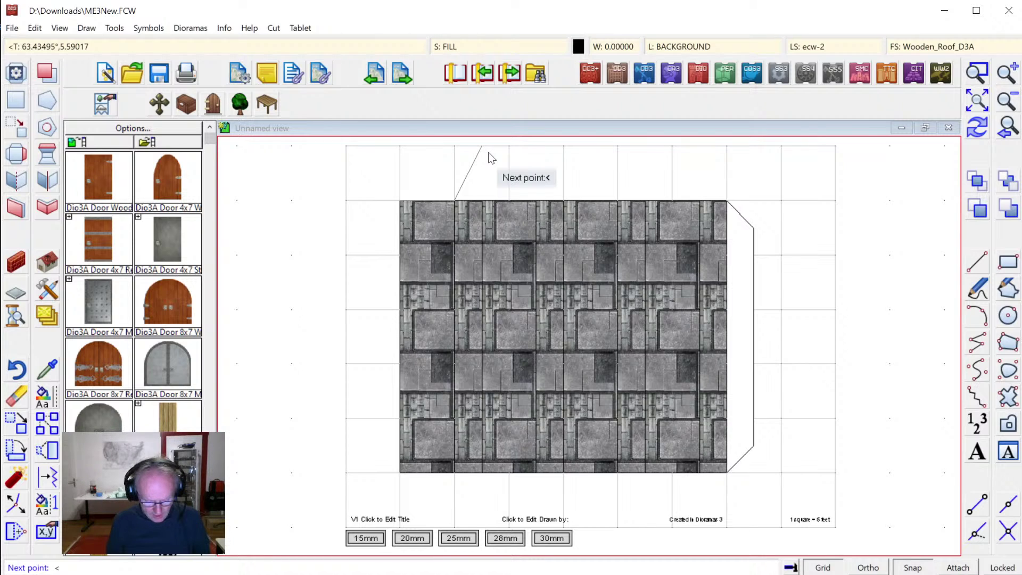
pyautogui.write('45')
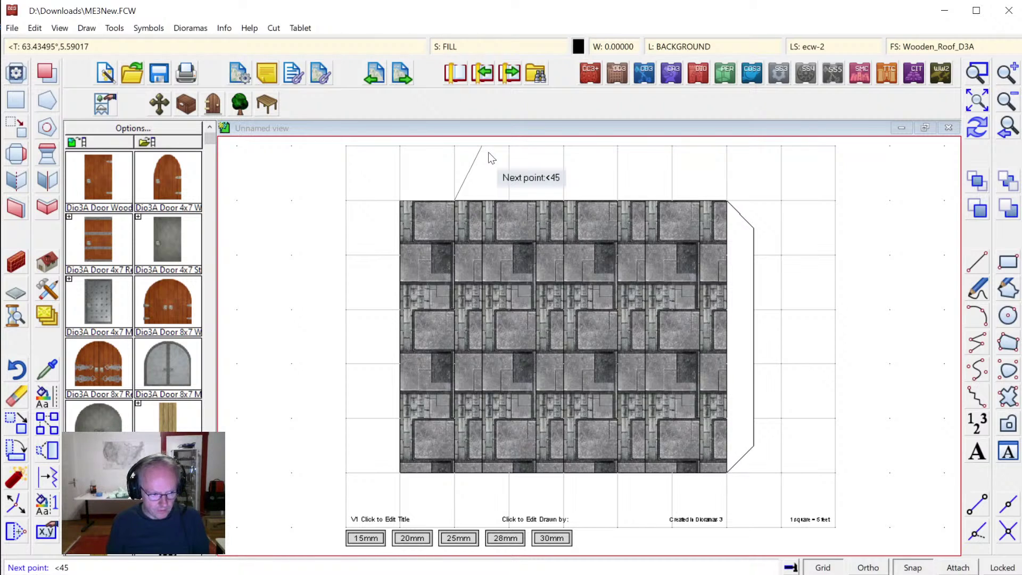
pyautogui.write('°')
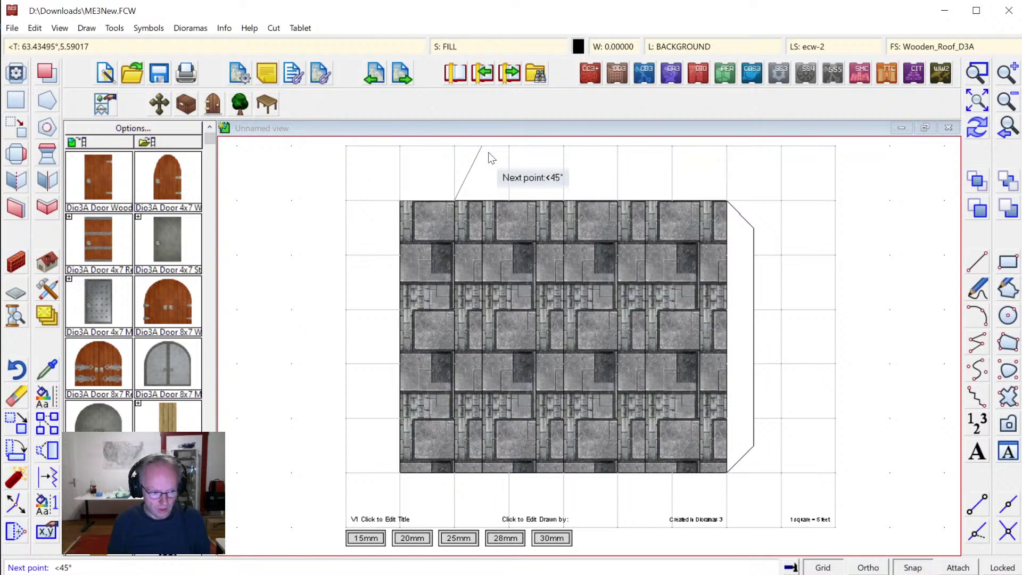
pyautogui.write(',2.5')
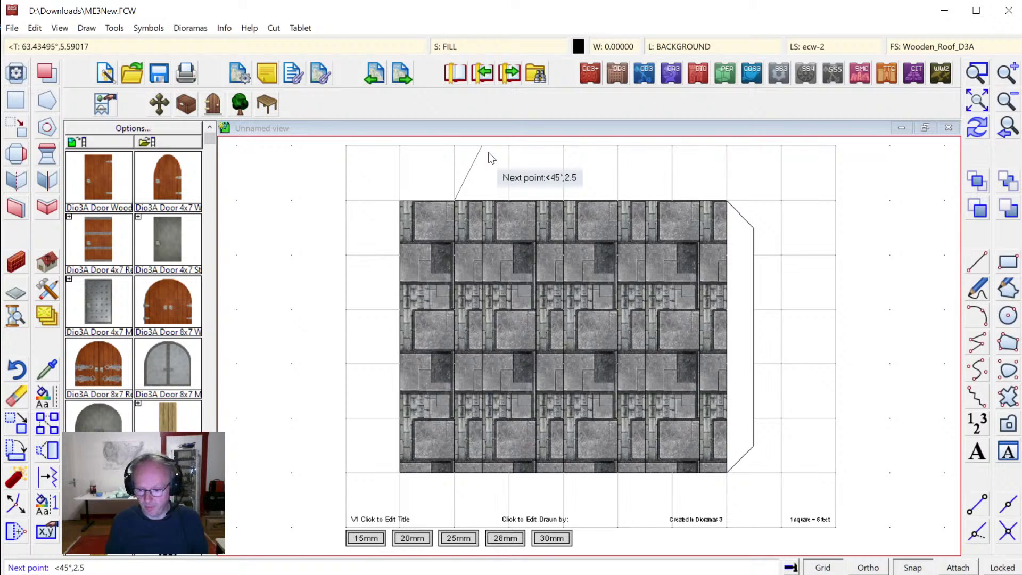
pyautogui.press('Return')
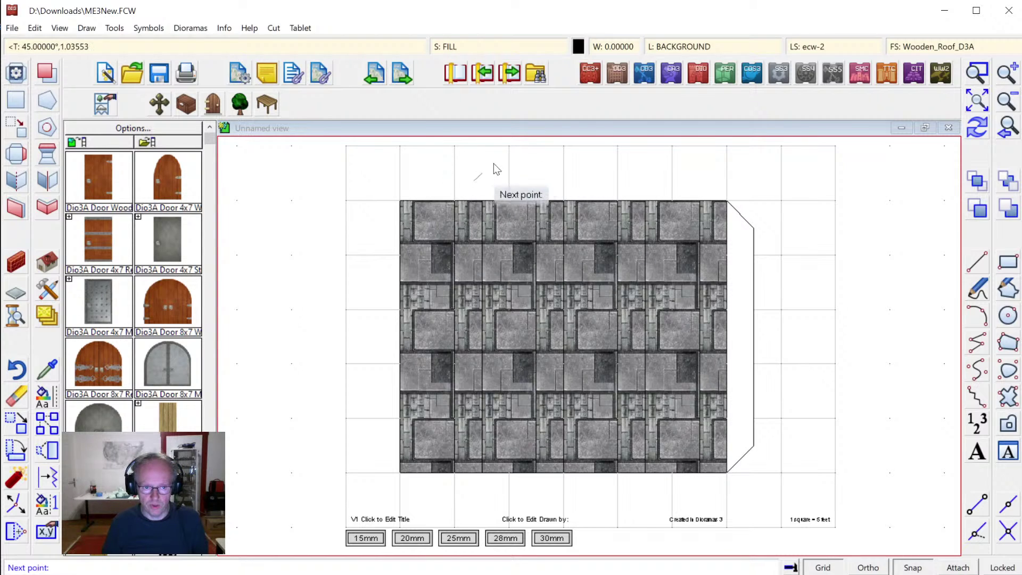
# Add a 5-foot side at 90° to the polygonal panel using polar coordinates.
pyautogui.click(471, 159)
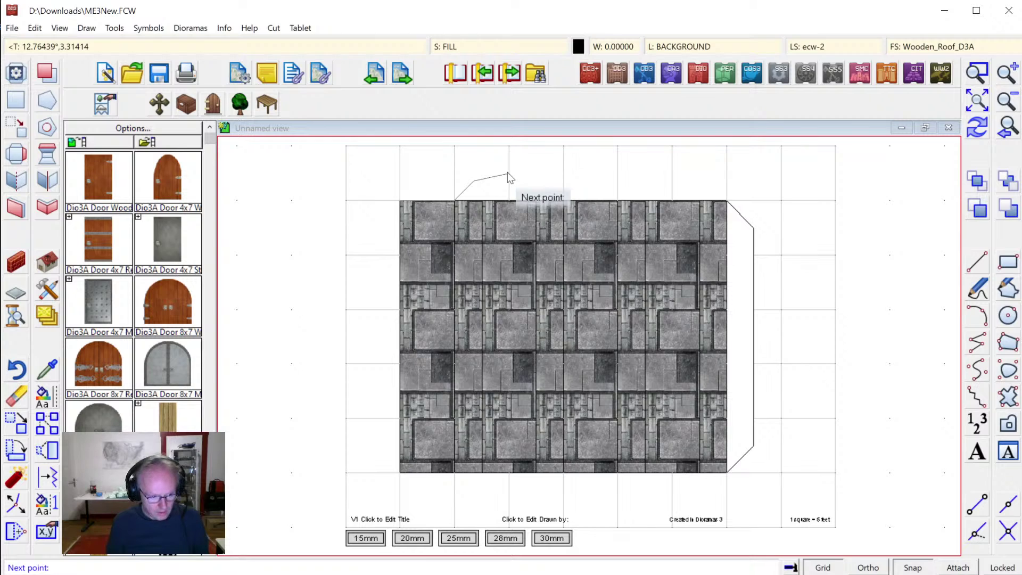
pyautogui.write('<')
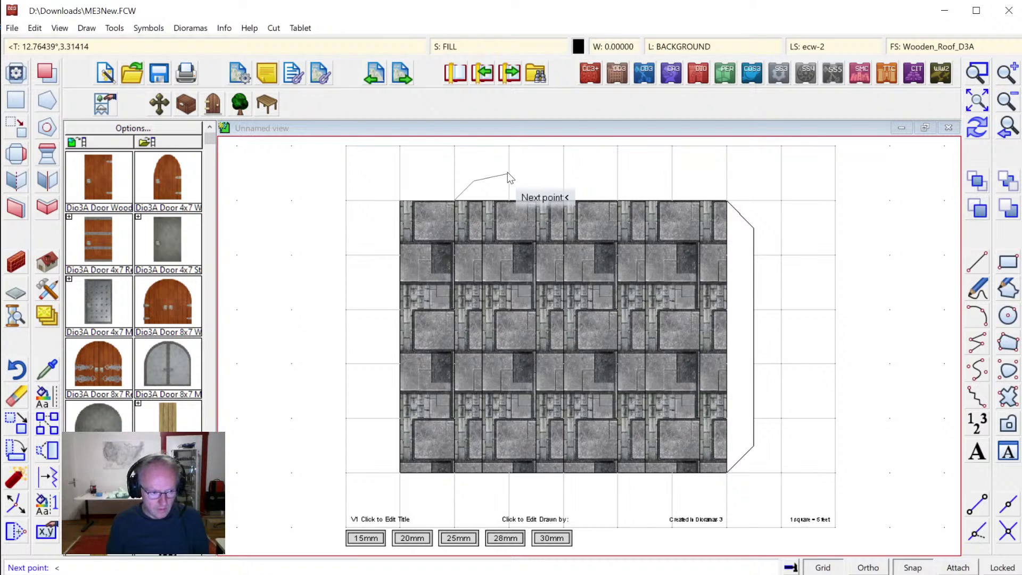
pyautogui.write('90')
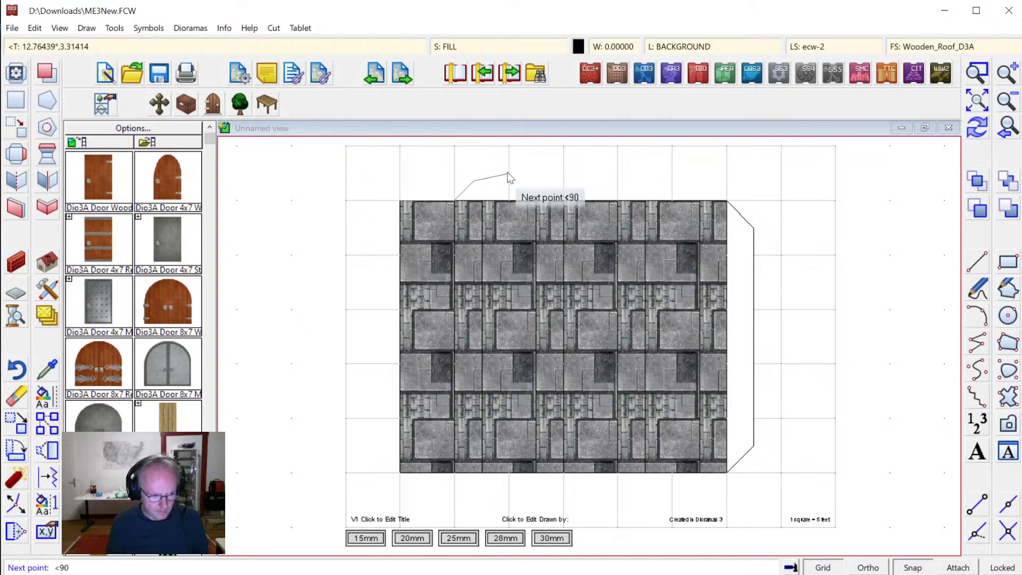
pyautogui.write('°,5')
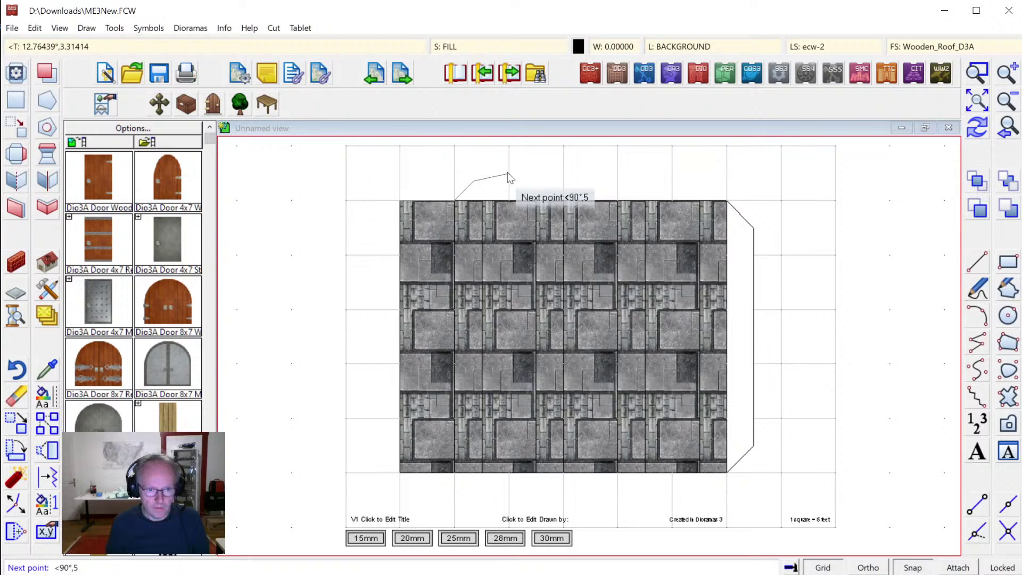
pyautogui.press('Return')
pyautogui.click(1006, 101)
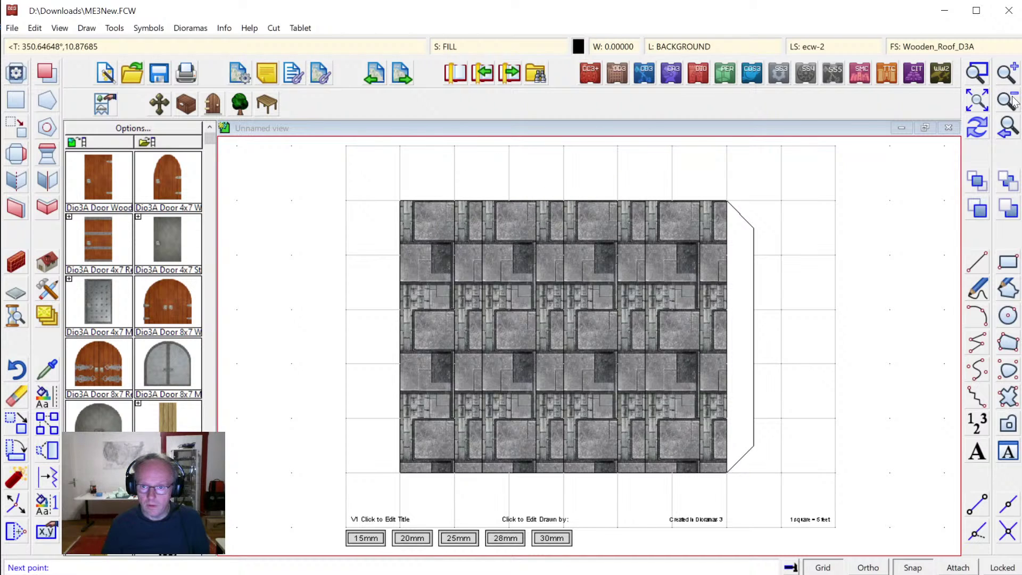
pyautogui.click(977, 72)
pyautogui.click(461, 220)
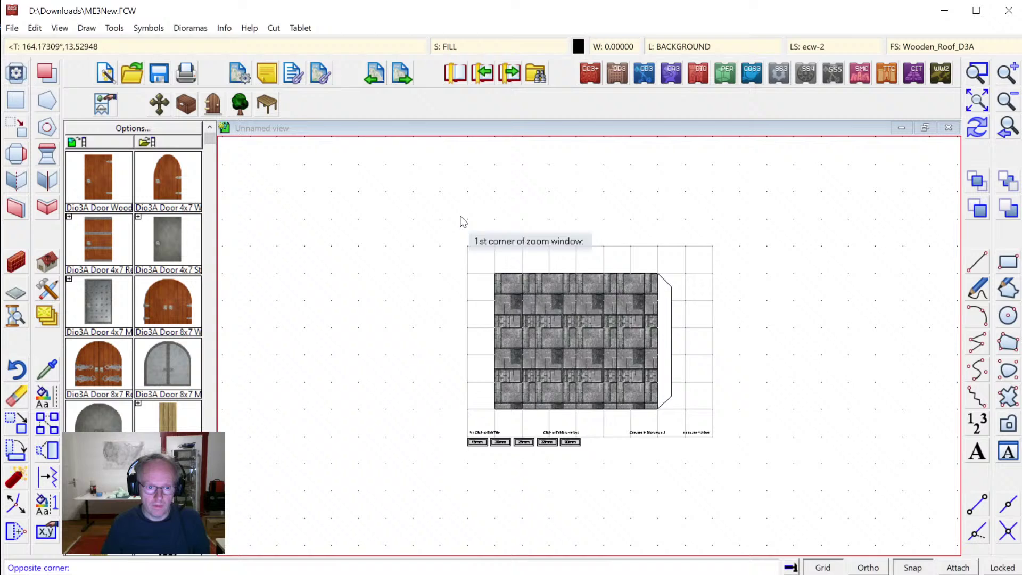
pyautogui.click(580, 326)
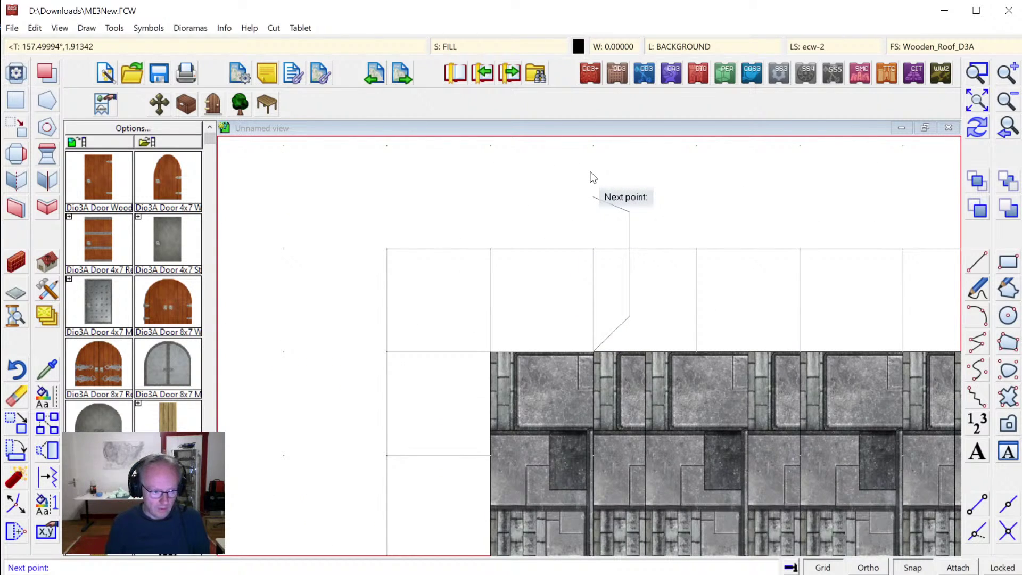
pyautogui.write('@')
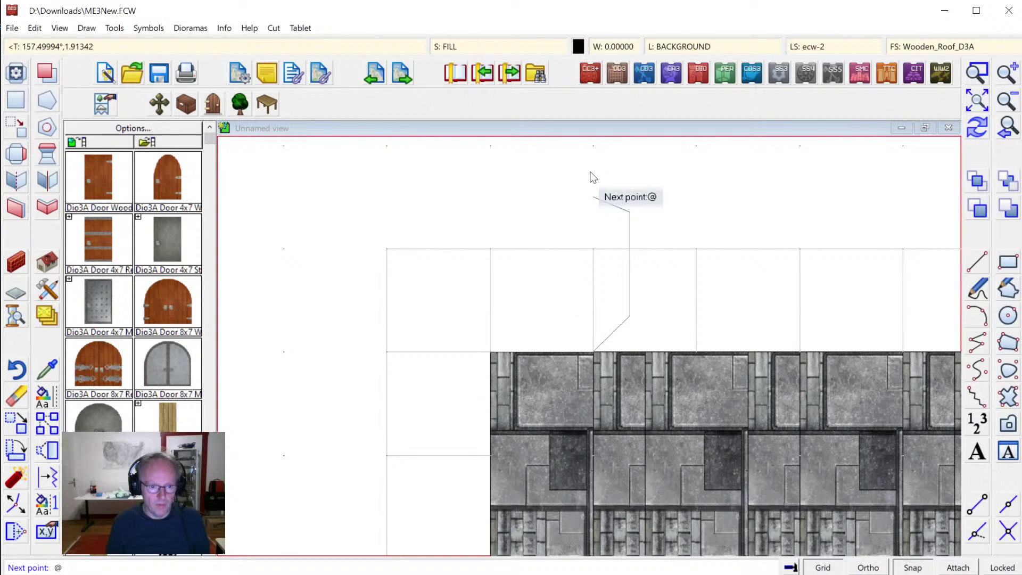
pyautogui.write('135')
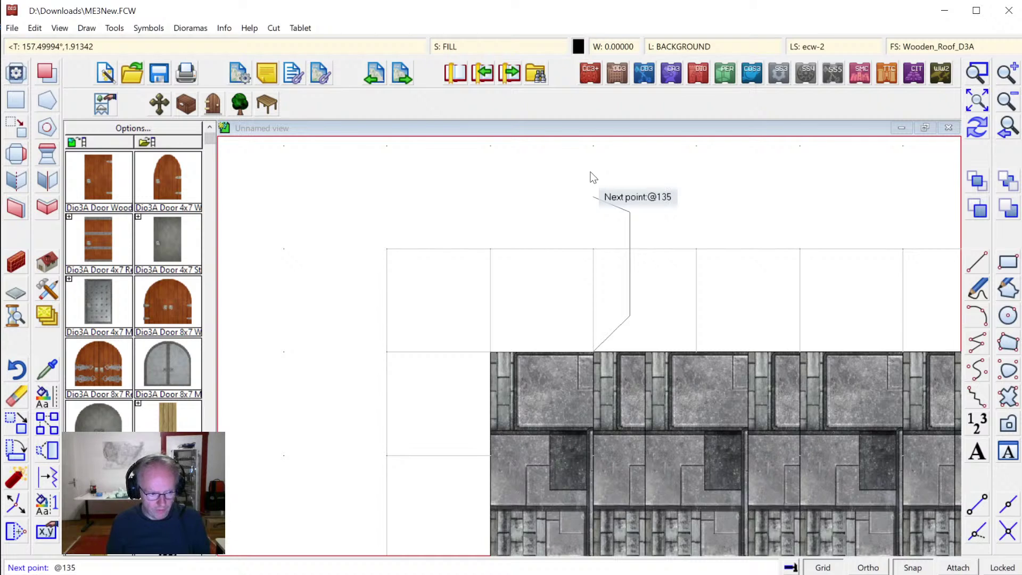
pyautogui.write('°')
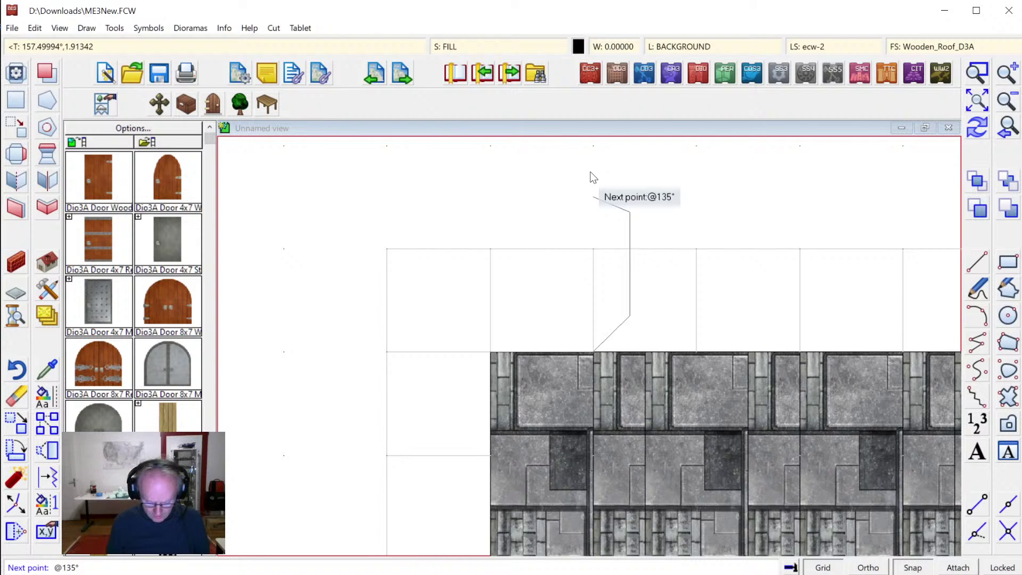
pyautogui.write(',2-')
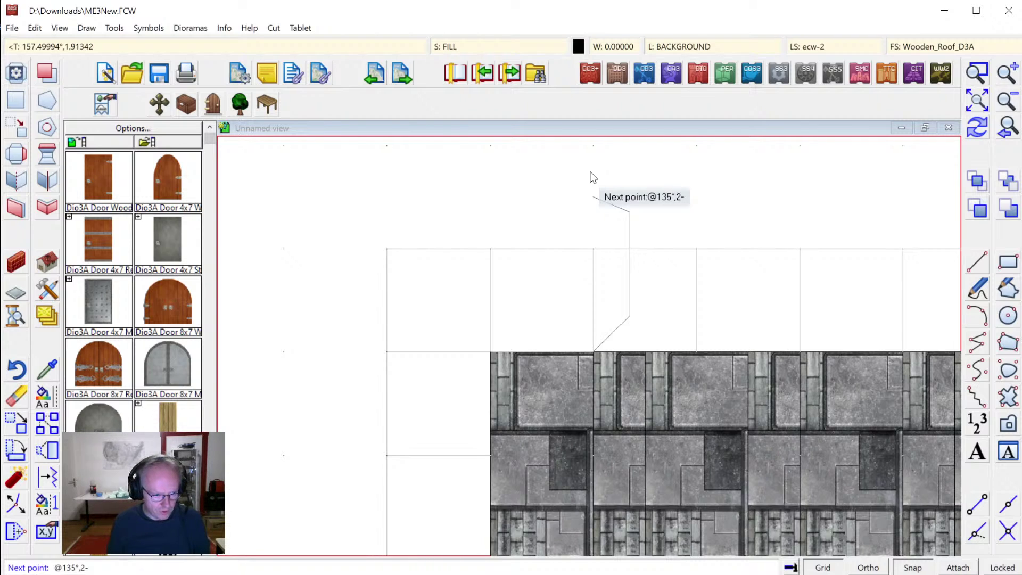
pyautogui.press('BackSpace')
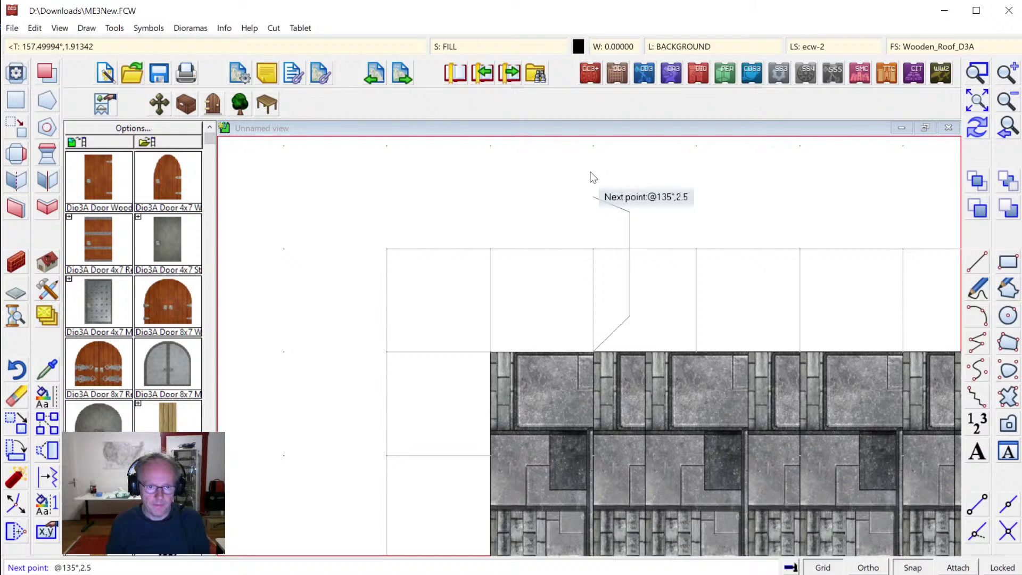
pyautogui.rightClick(594, 177)
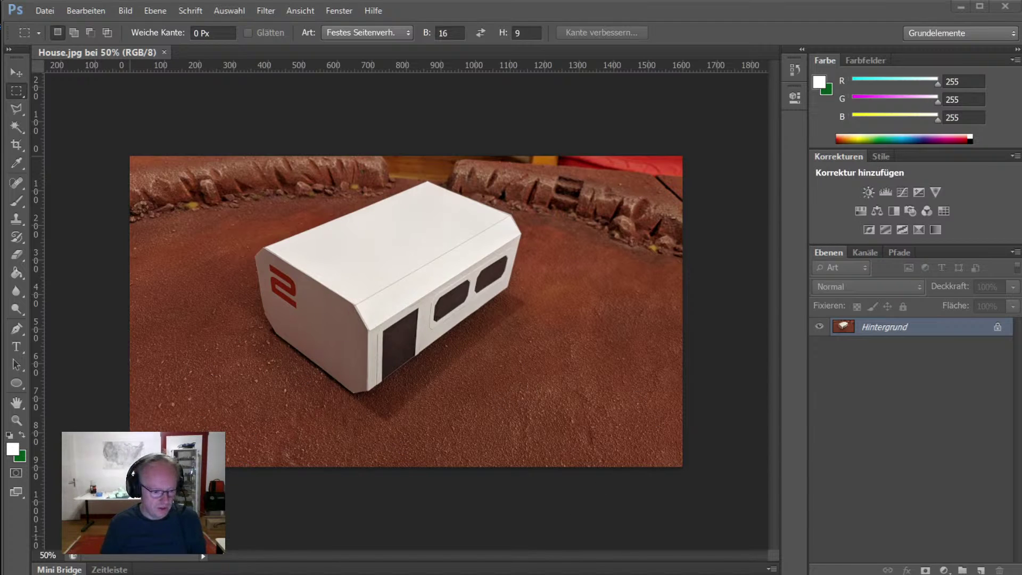
# Switch from Photoshop to Campaign Cartographer 3+ and open the autosave drawing of the stone tower wall.
pyautogui.press('super')
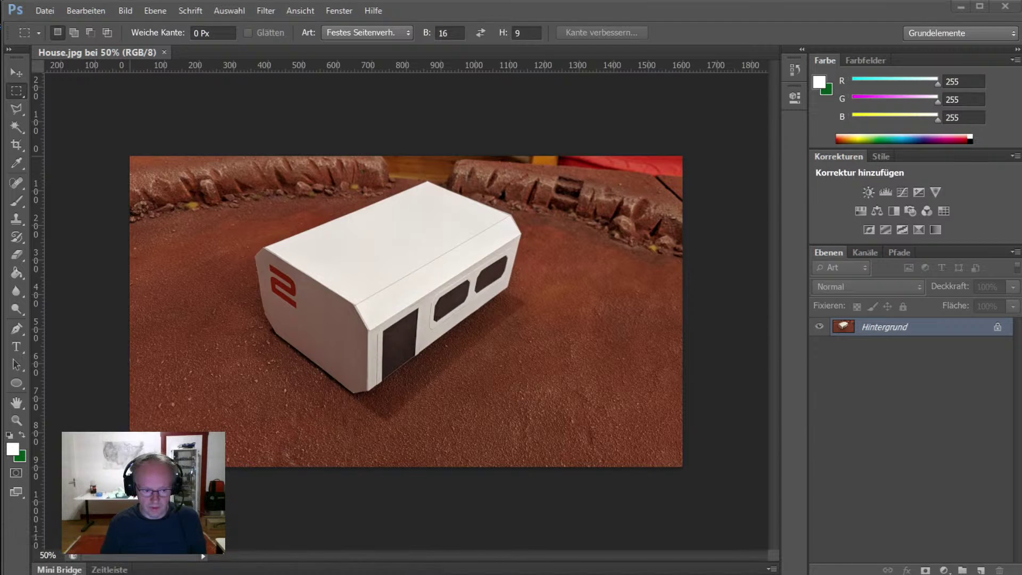
pyautogui.hotkey('alt', 'Tab')
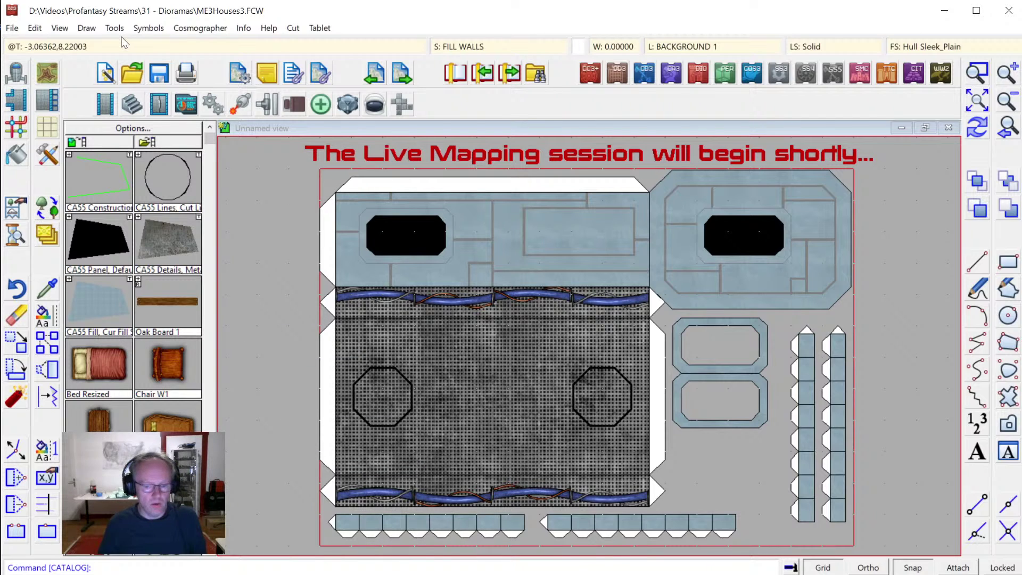
pyautogui.click(13, 28)
pyautogui.click(67, 75)
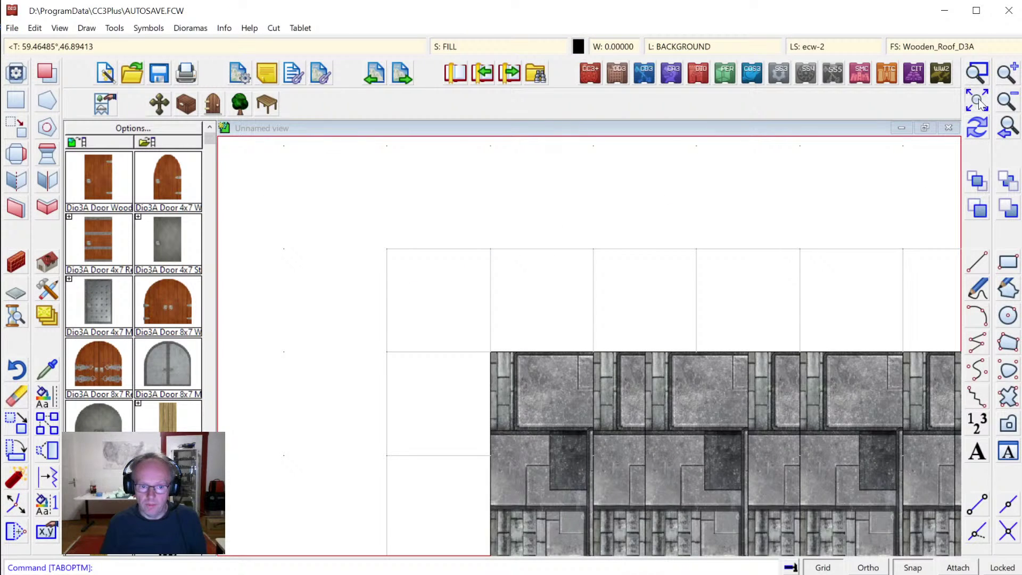
pyautogui.click(978, 101)
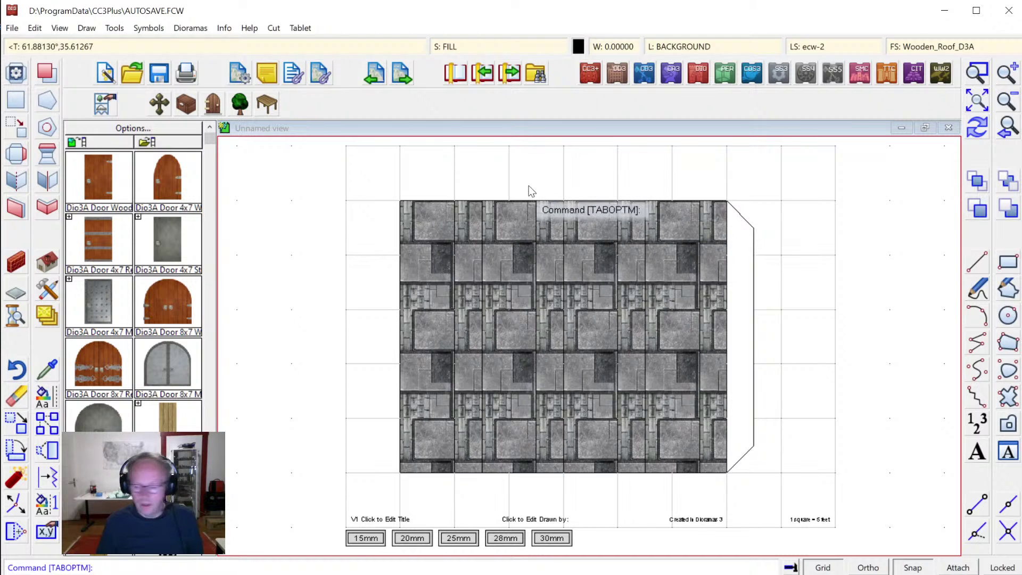
# Start saving the drawing under a new name and browse to the Videos subfolder Profantasy Streams, 31 - Dioramas.
pyautogui.click(15, 31)
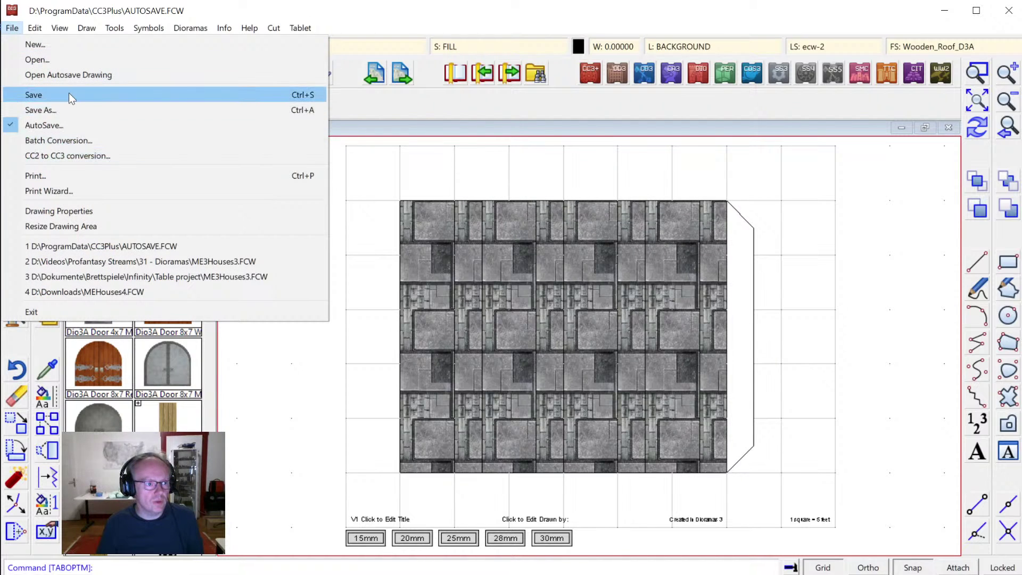
pyautogui.click(60, 110)
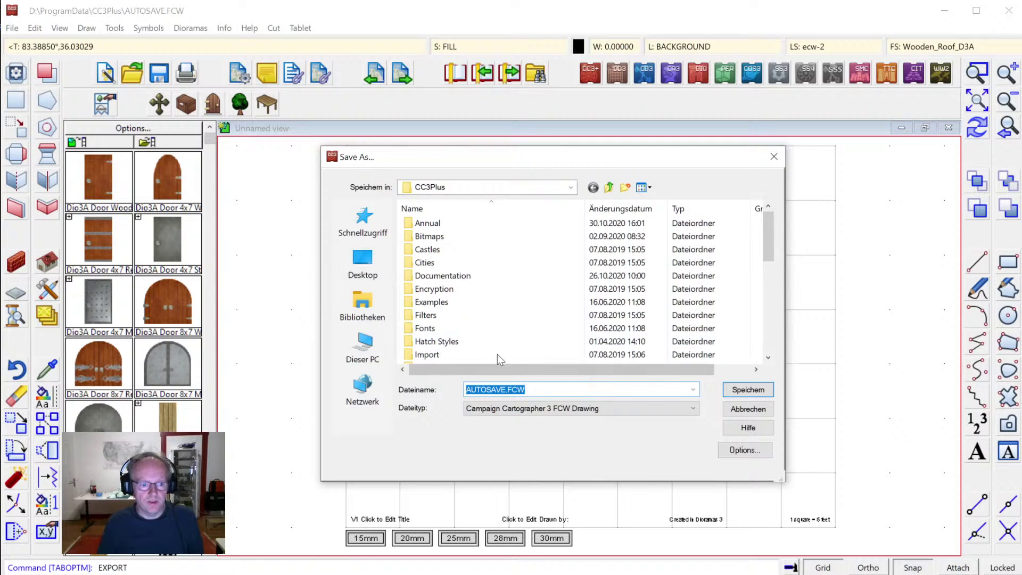
pyautogui.click(364, 353)
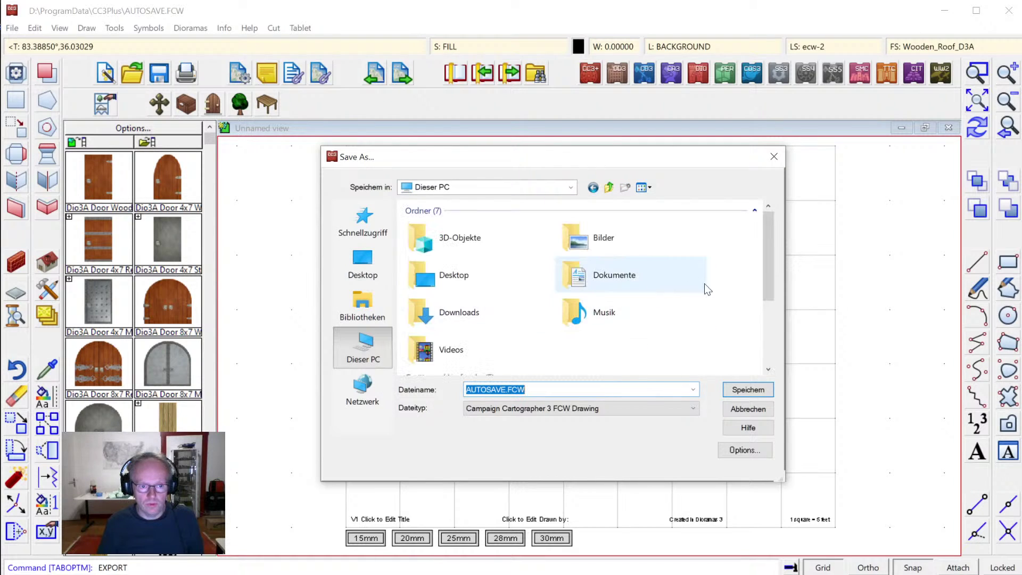
pyautogui.click(461, 346)
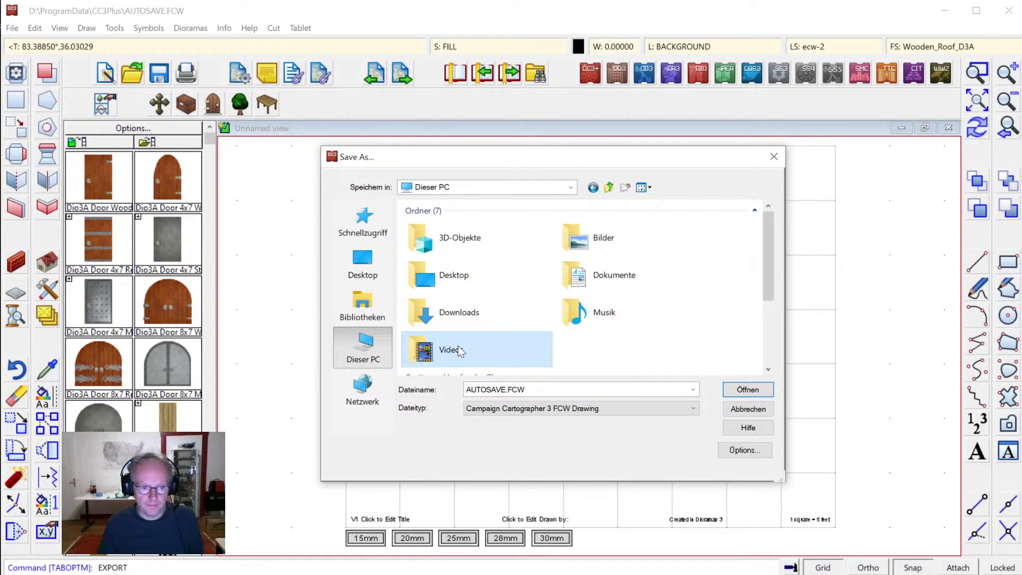
pyautogui.doubleClick(439, 354)
pyautogui.moveTo(767, 263); pyautogui.dragTo(756, 329)
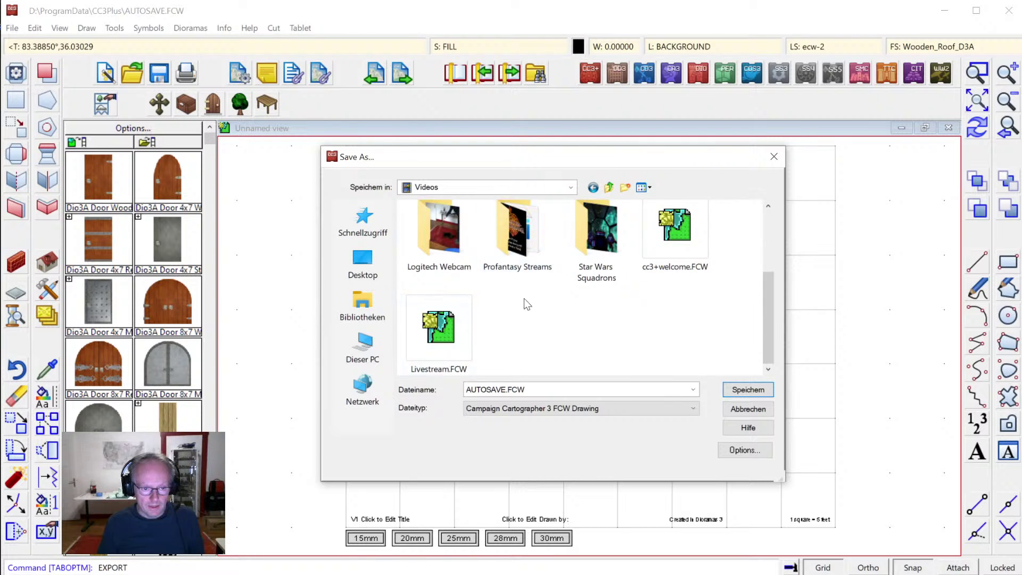
pyautogui.moveTo(770, 326); pyautogui.dragTo(751, 295)
pyautogui.doubleClick(484, 304)
pyautogui.scroll(-5, 560, 324)
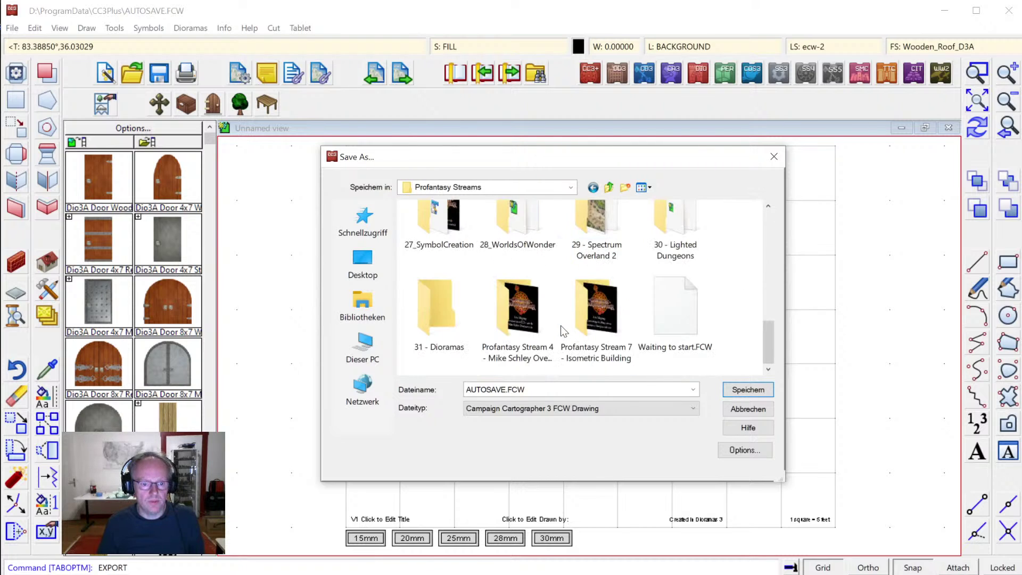
pyautogui.doubleClick(432, 300)
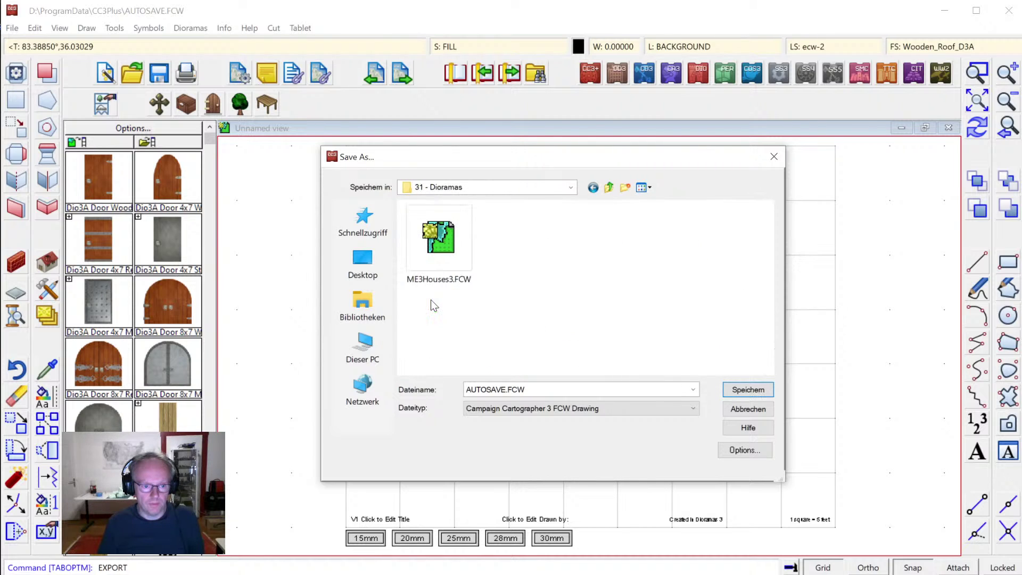
# Name the drawing M3CommsTower and save it in the 31 - Dioramas folder.
pyautogui.doubleClick(501, 389)
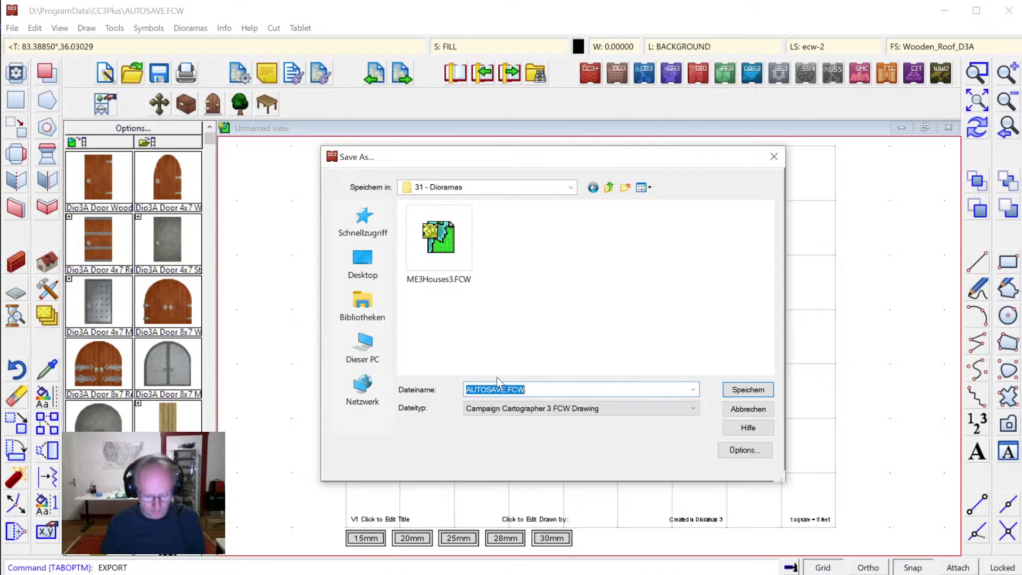
pyautogui.write('MS')
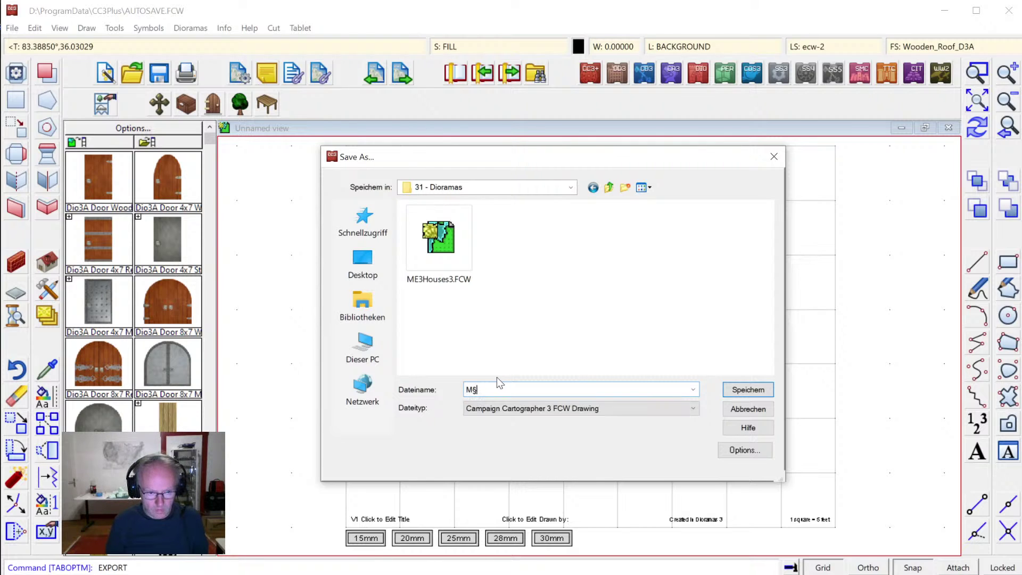
pyautogui.press('BackSpace')
pyautogui.write('3Copm')
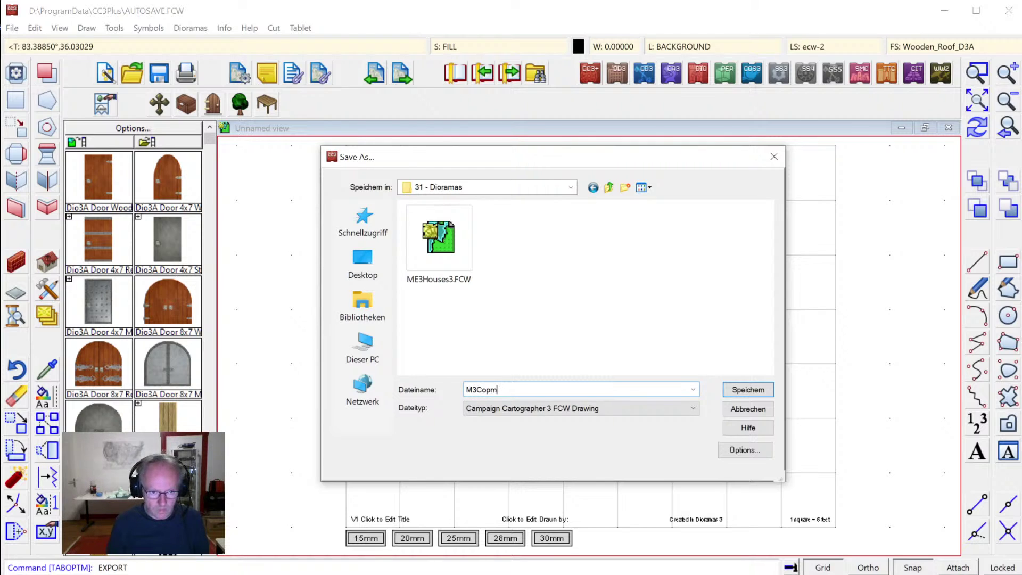
pyautogui.press('BackSpace')
pyautogui.press('BackSpace')
pyautogui.write('mmsTower')
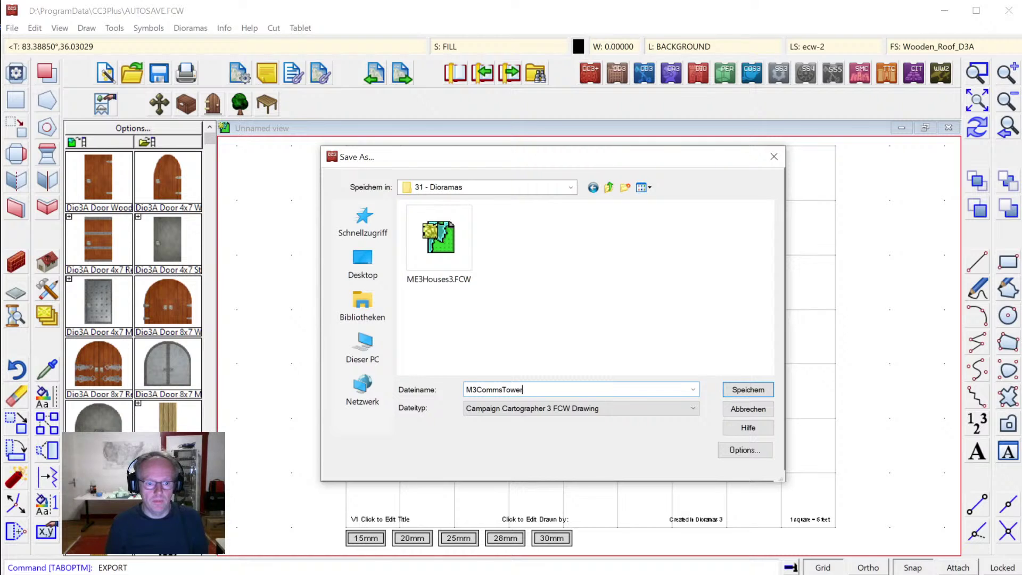
pyautogui.press('Return')
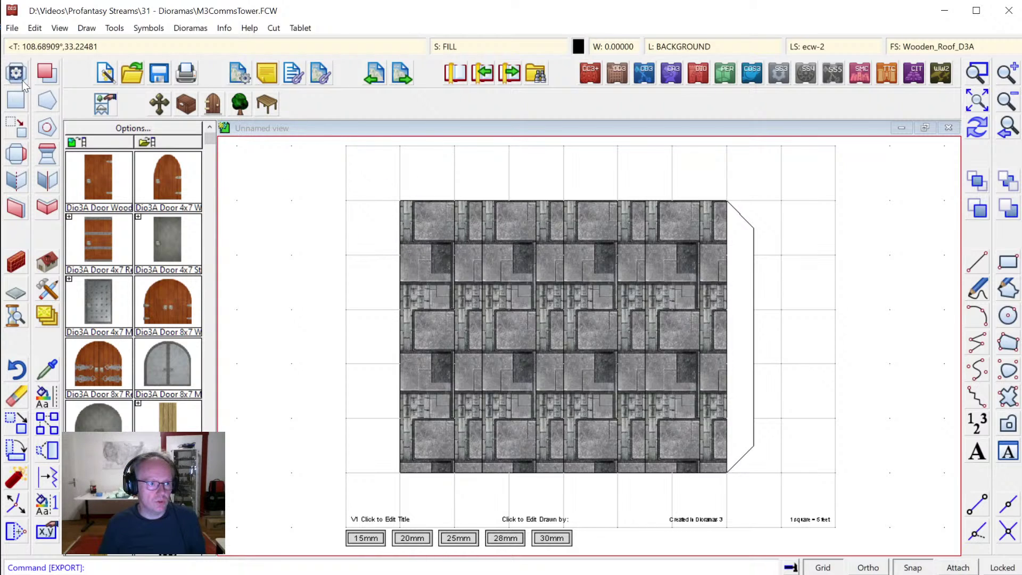
pyautogui.click(47, 101)
pyautogui.click(400, 173)
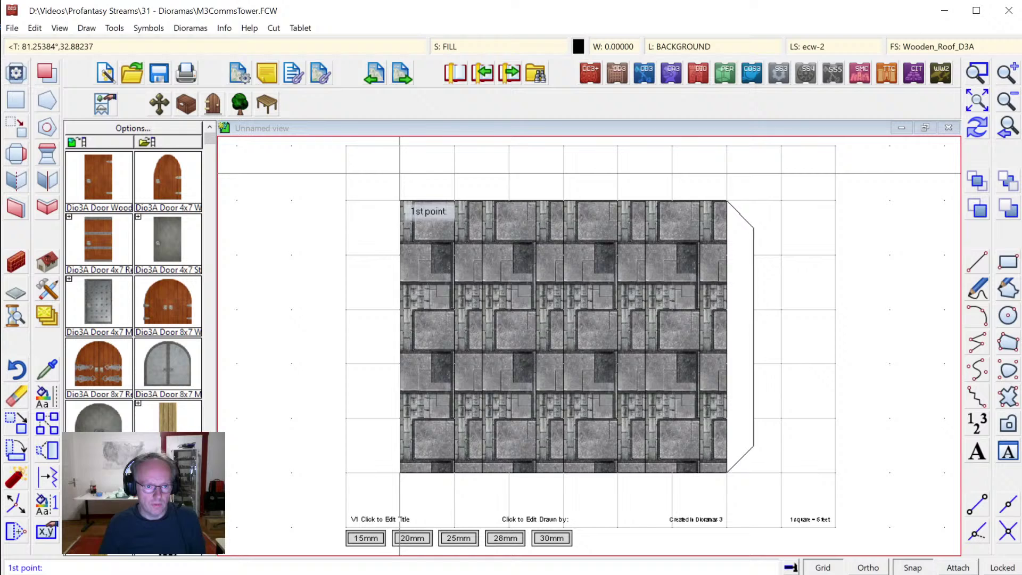
pyautogui.rightClick(396, 190)
pyautogui.rightClick(397, 193)
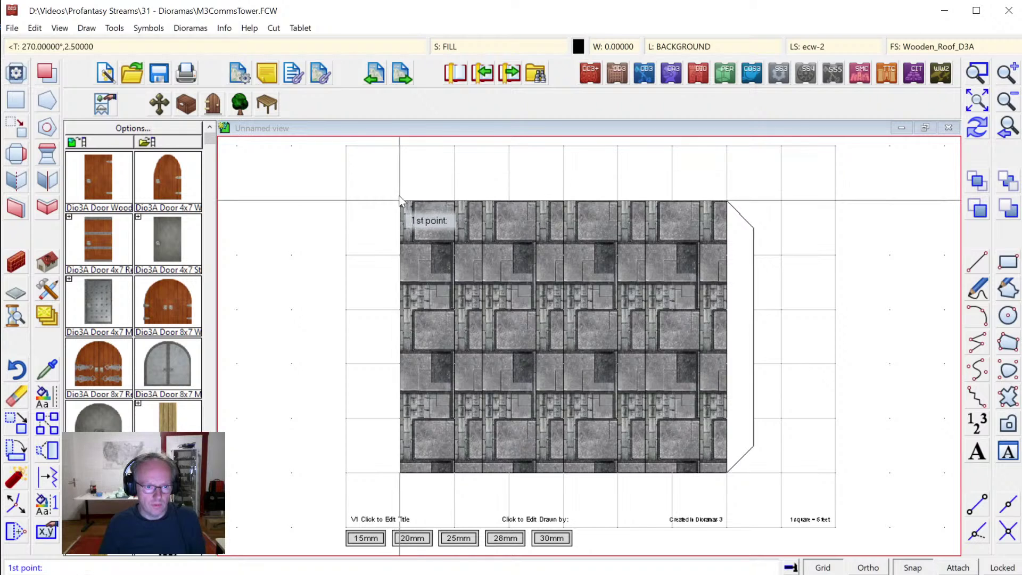
pyautogui.click(452, 202)
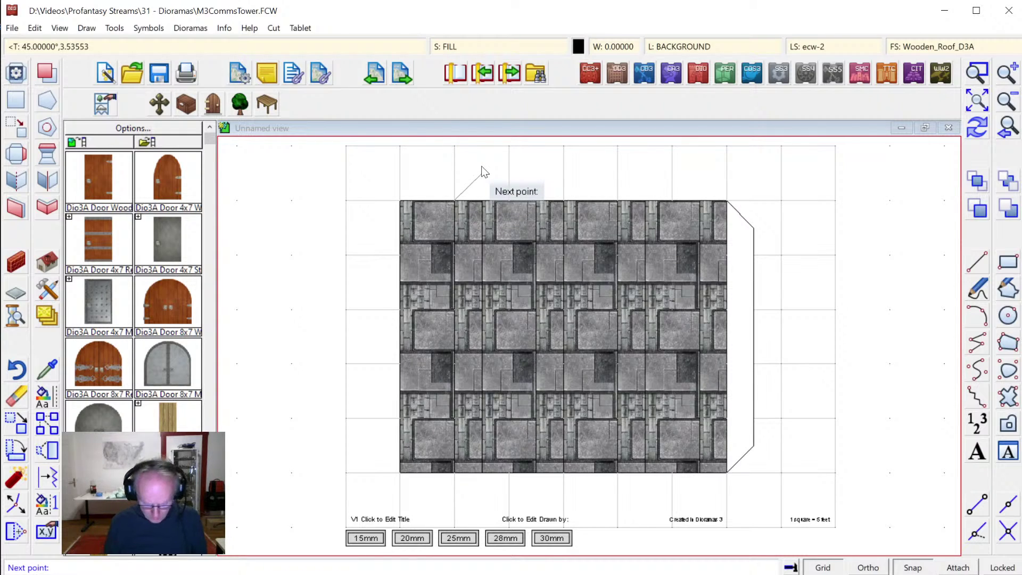
pyautogui.write('<')
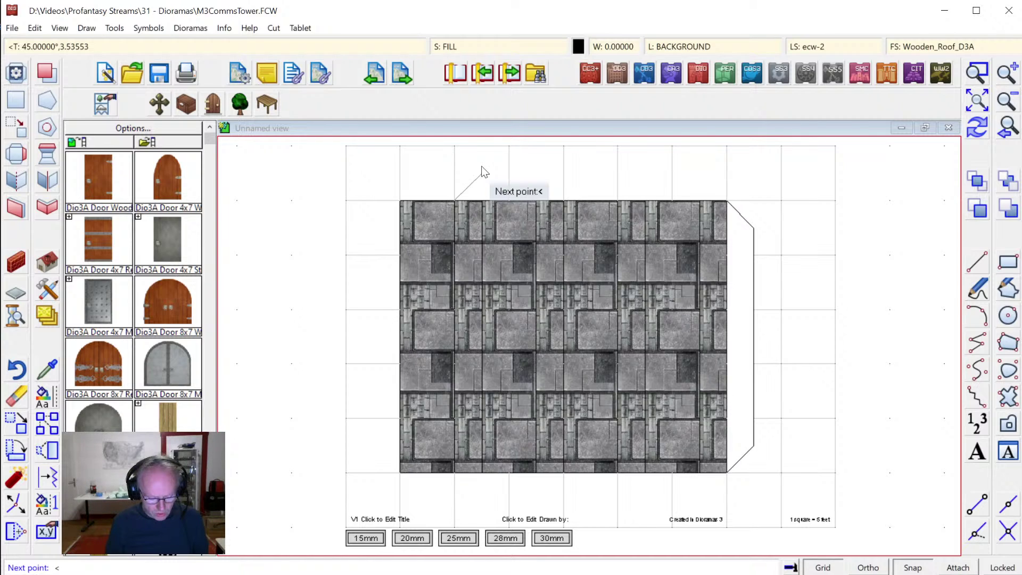
pyautogui.write('45')
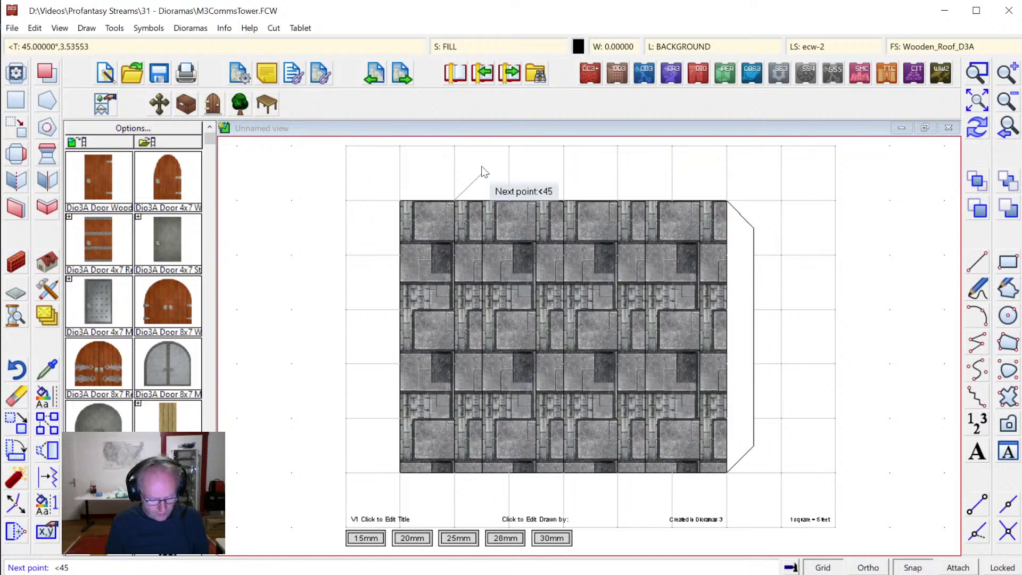
pyautogui.write('°')
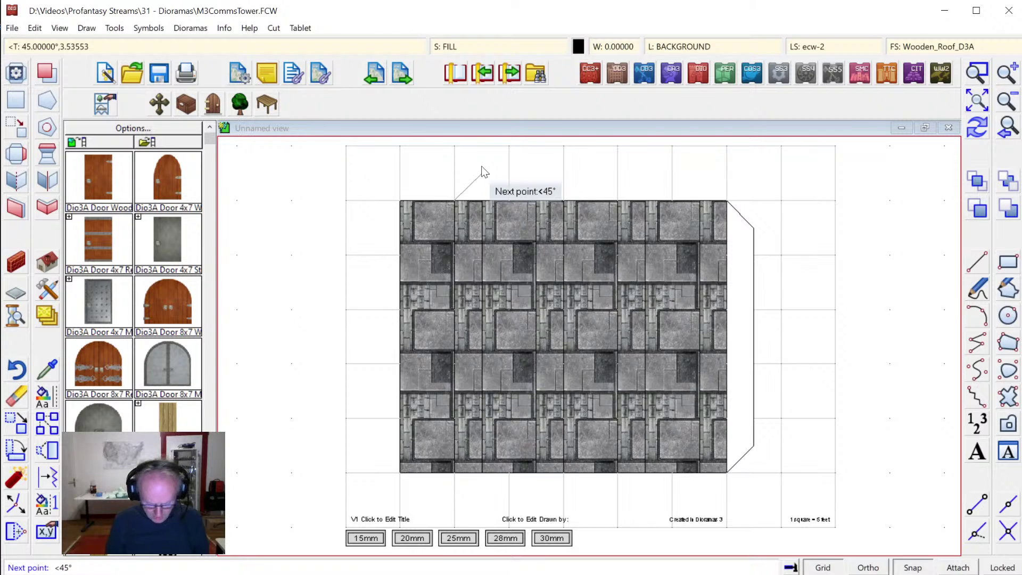
pyautogui.write(',2.5')
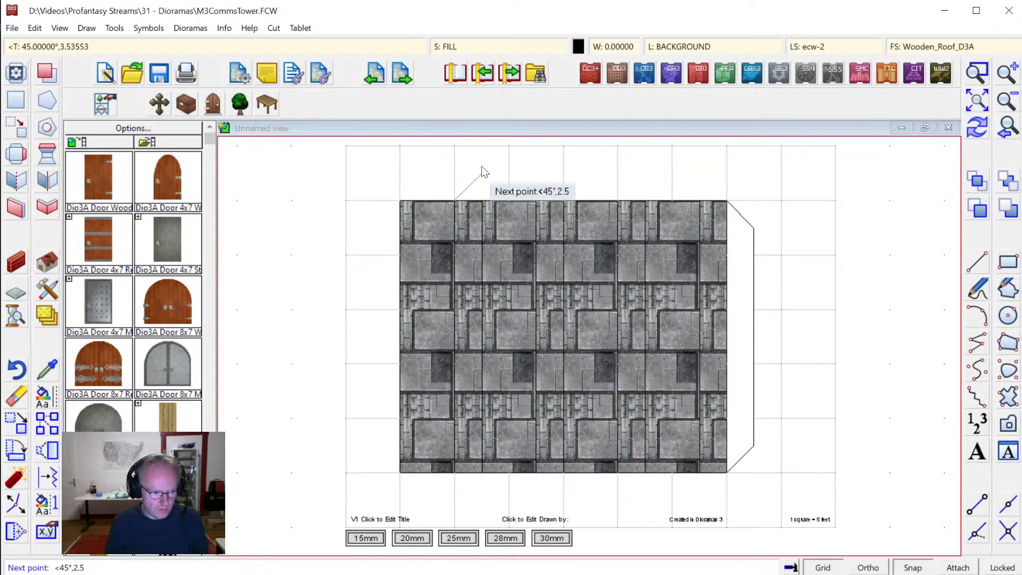
pyautogui.press('Return')
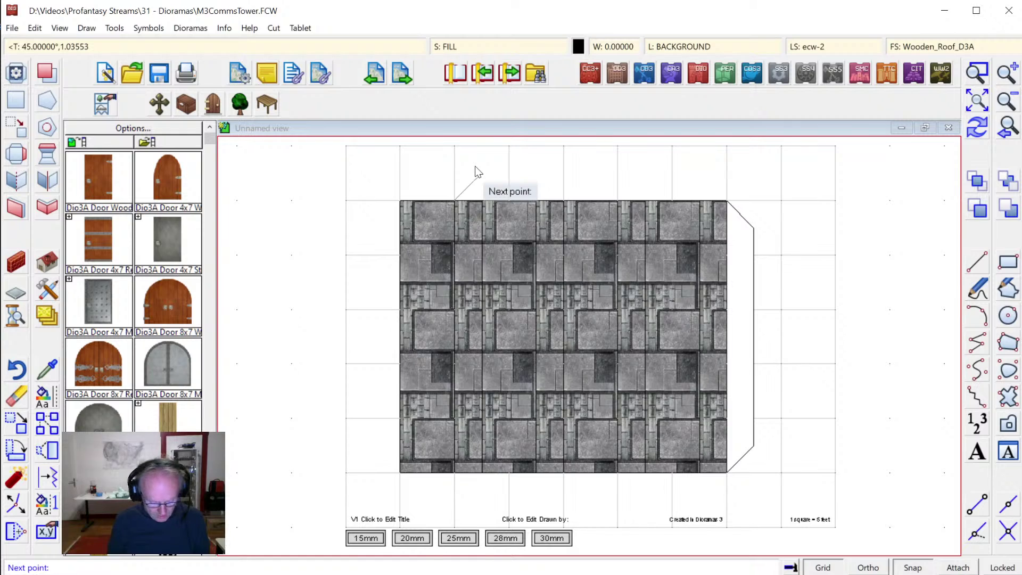
pyautogui.write('<')
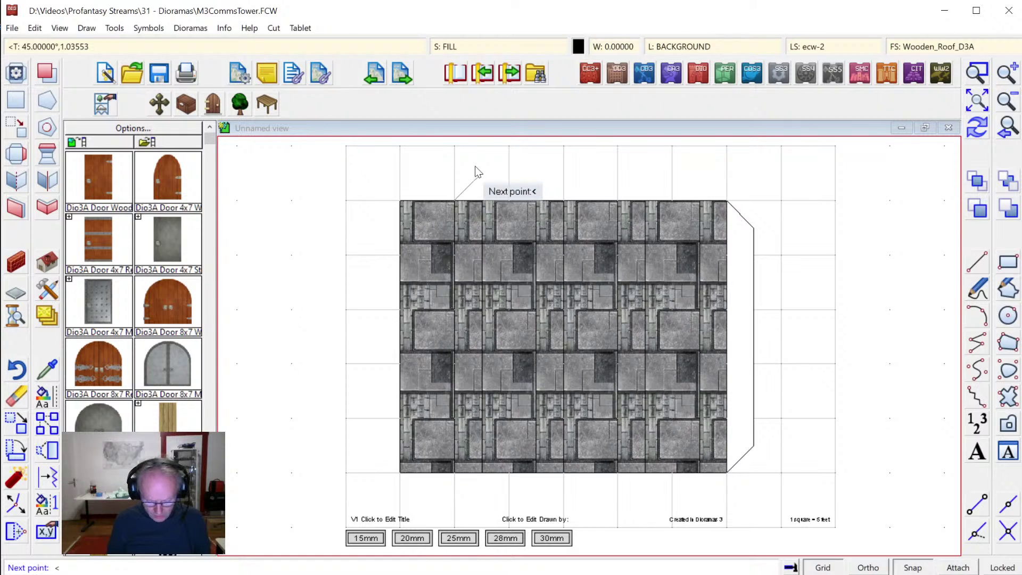
pyautogui.write('0°')
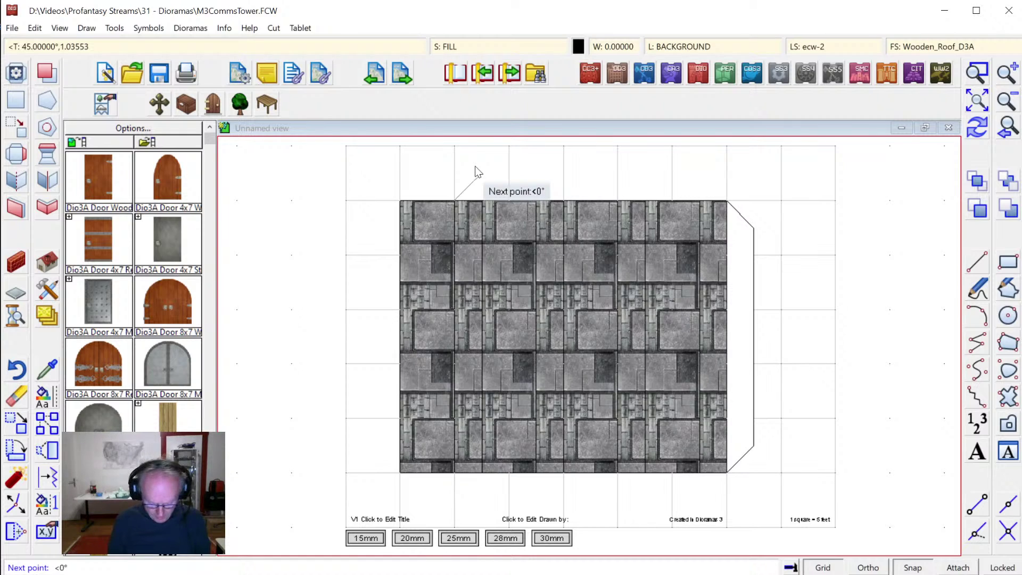
pyautogui.write(',5')
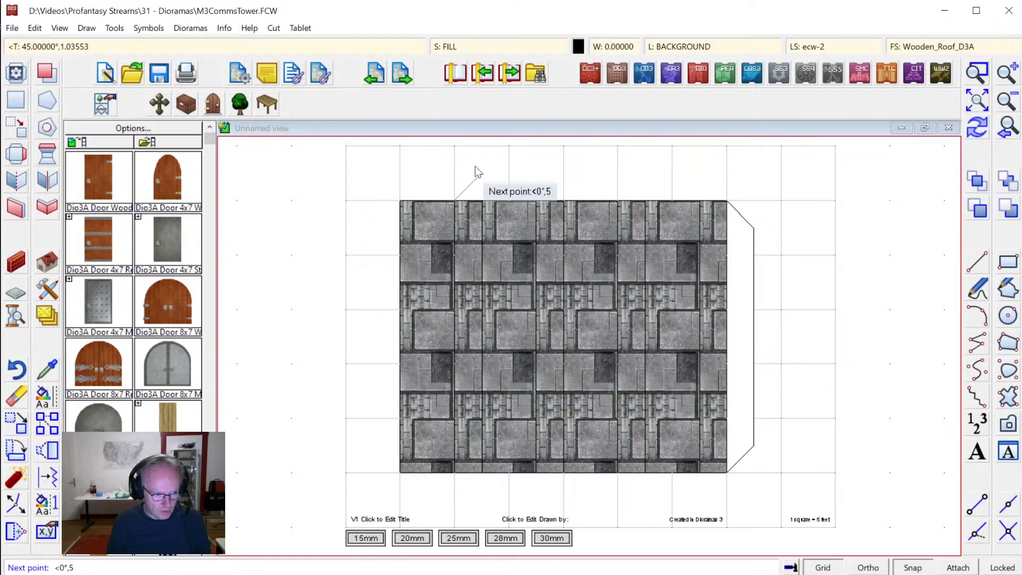
pyautogui.press('Return')
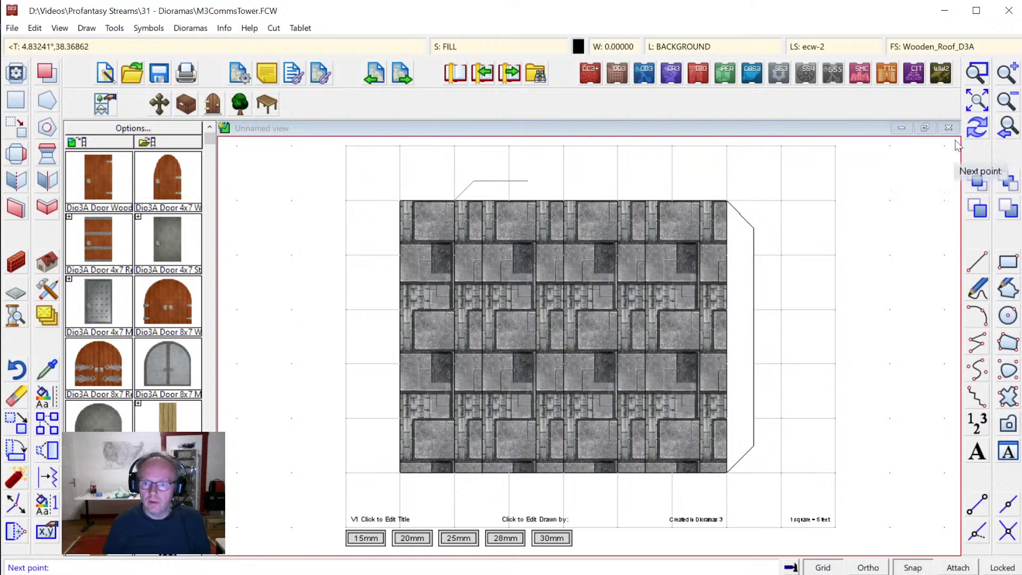
# Discard the unfinished polygon and restart it at the first wall panel's top-right corner with a 2.5-foot side at 45°.
pyautogui.click(1004, 103)
pyautogui.click(976, 72)
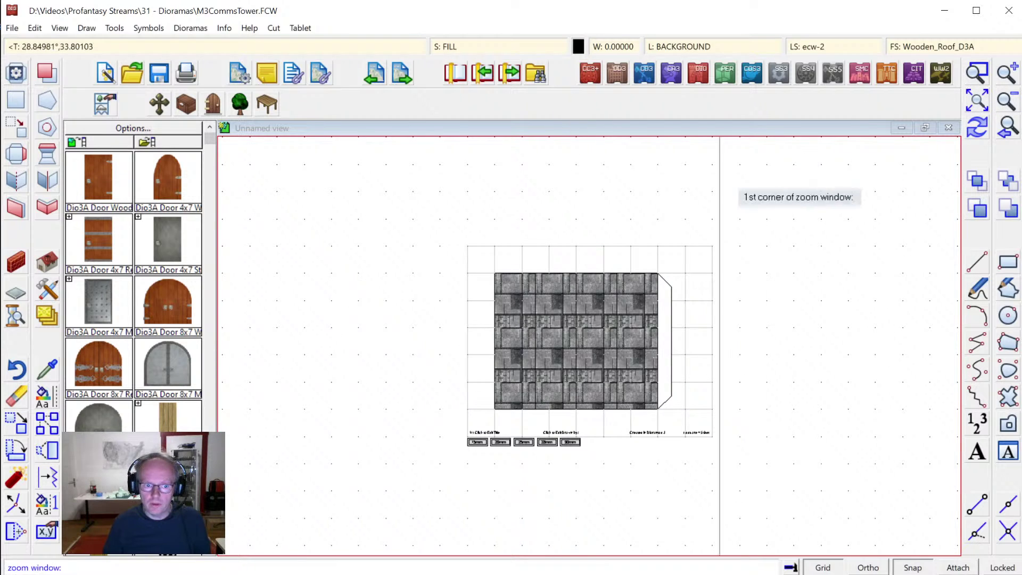
pyautogui.click(450, 213)
pyautogui.click(568, 295)
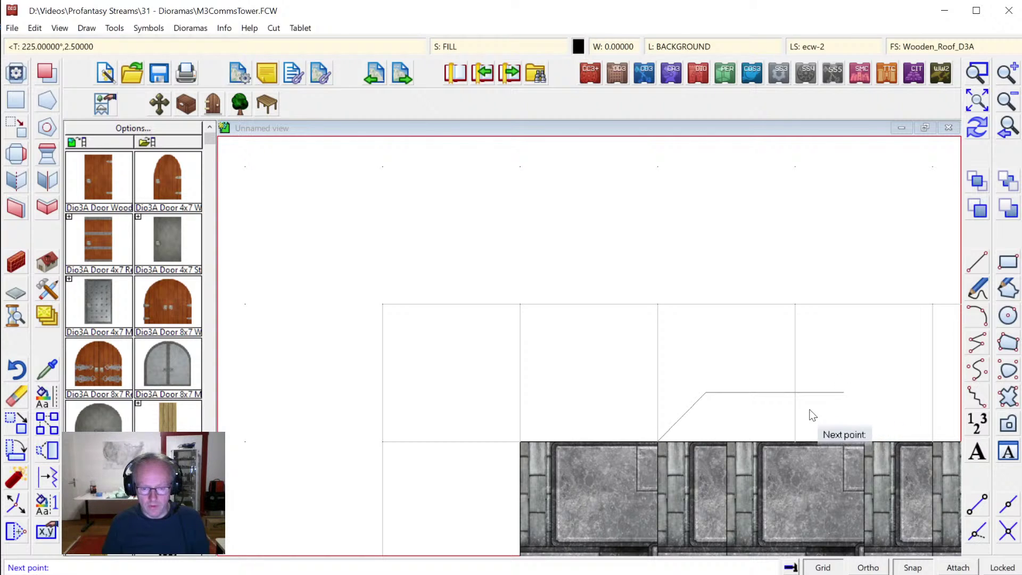
pyautogui.rightClick(790, 400)
pyautogui.rightClick(703, 412)
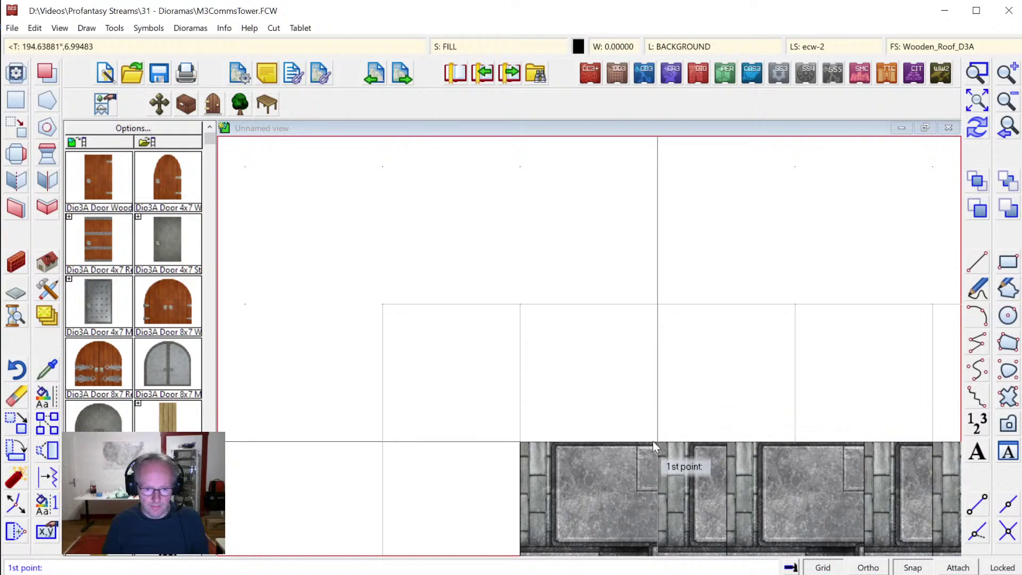
pyautogui.click(658, 441)
pyautogui.write('<')
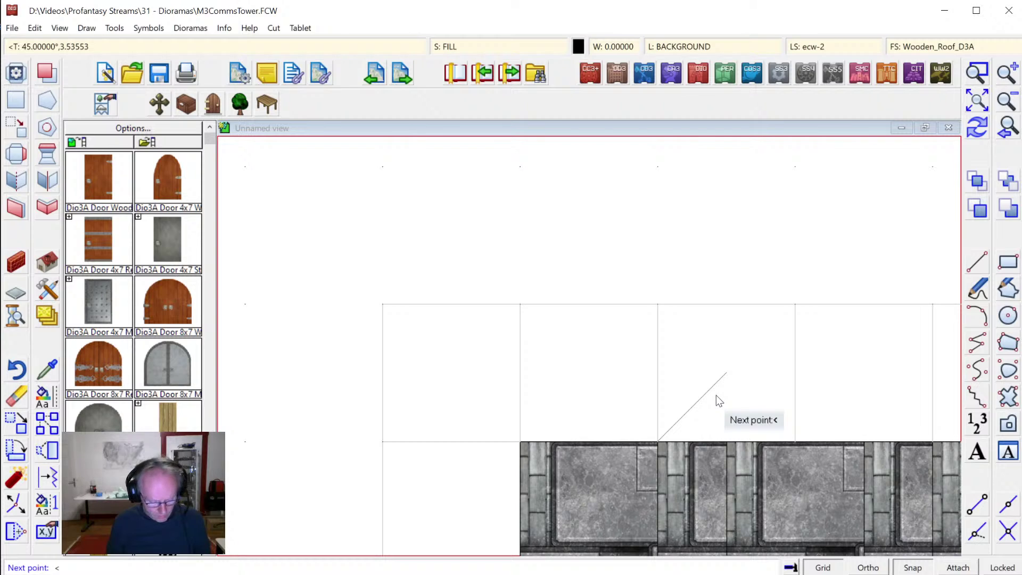
pyautogui.write('45')
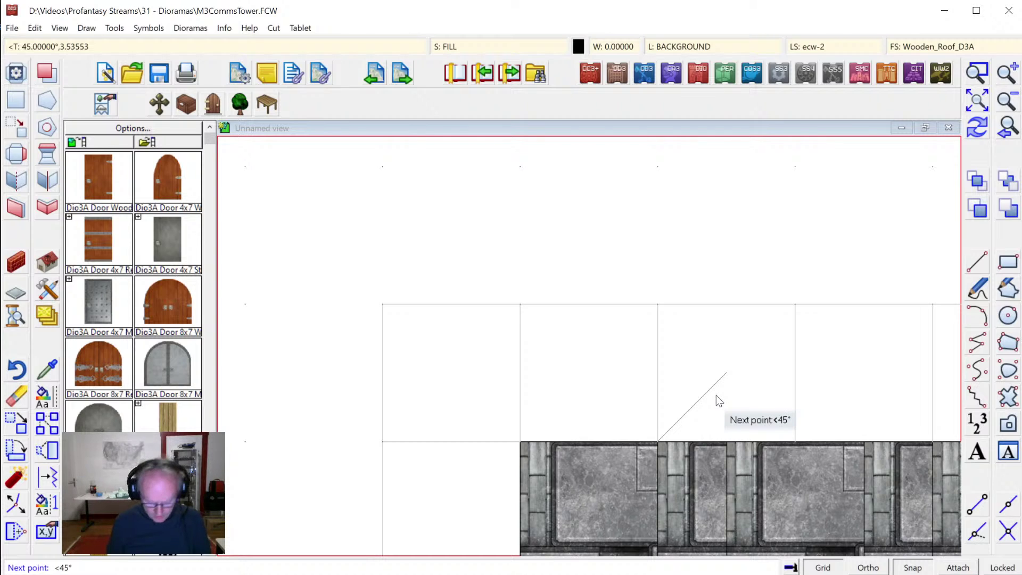
pyautogui.write(',2.5')
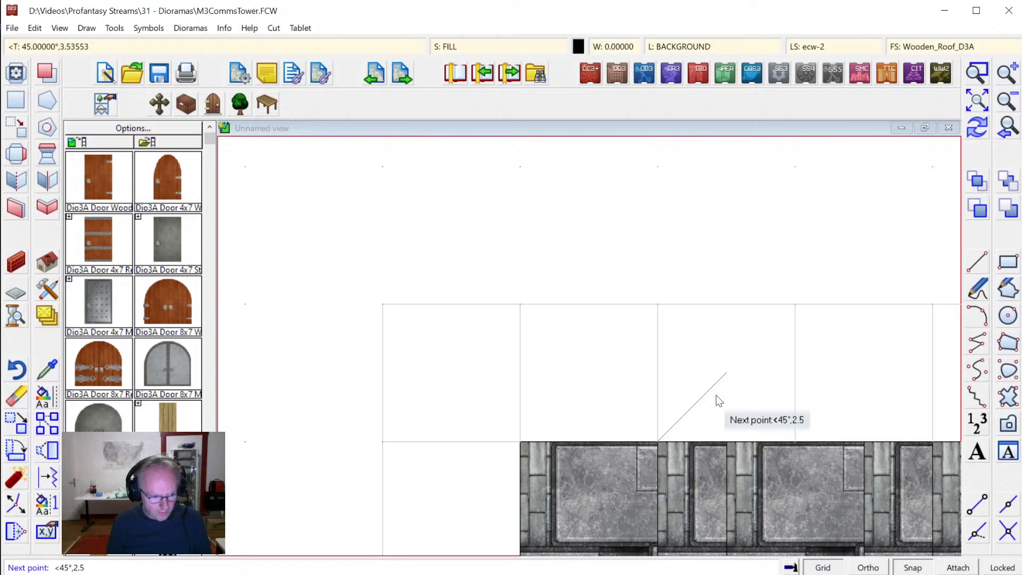
pyautogui.press('Return')
# Add a 5-foot side at 90° to the polygonal top panel using relative polar coordinates.
pyautogui.write('<90°')
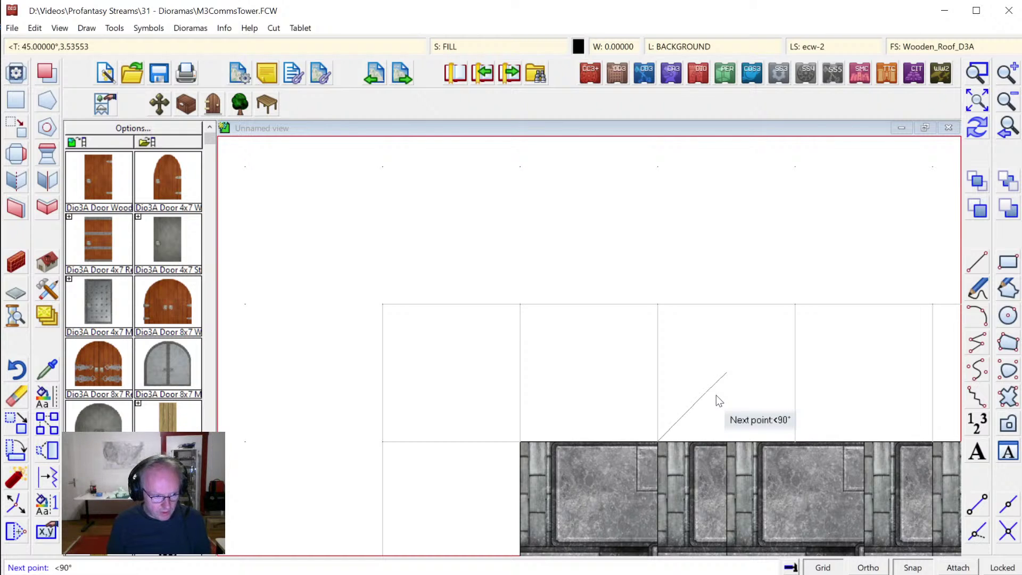
pyautogui.write(',5')
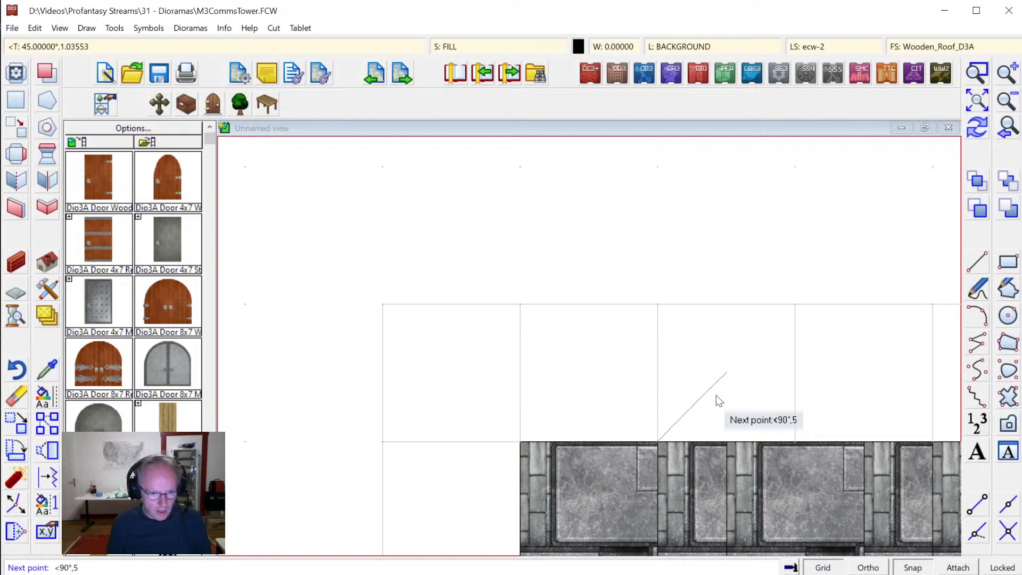
pyautogui.press('Return')
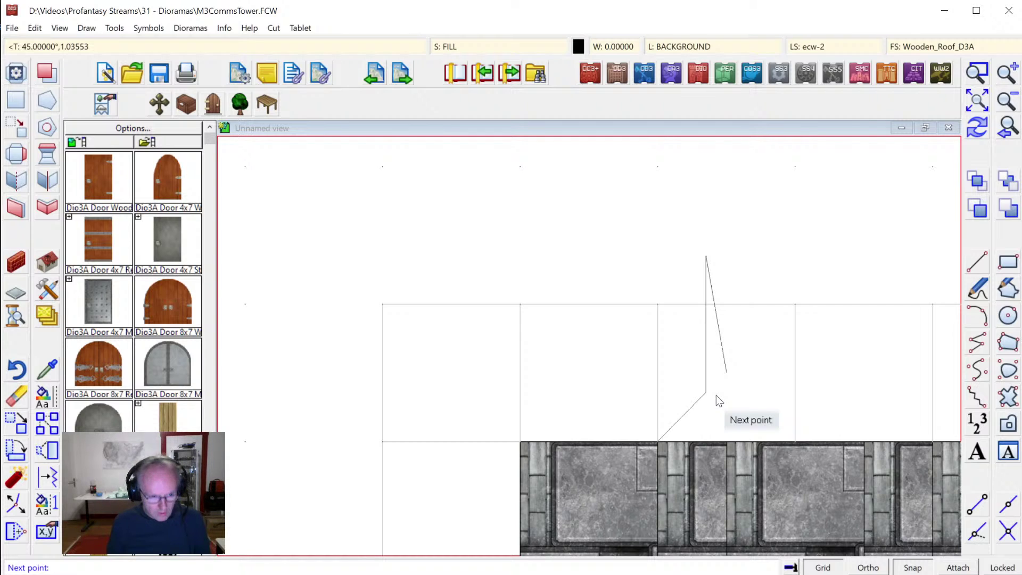
# Add a 2.5-foot side at 135° to the polygonal top panel using relative polar coordinates.
pyautogui.write('<135')
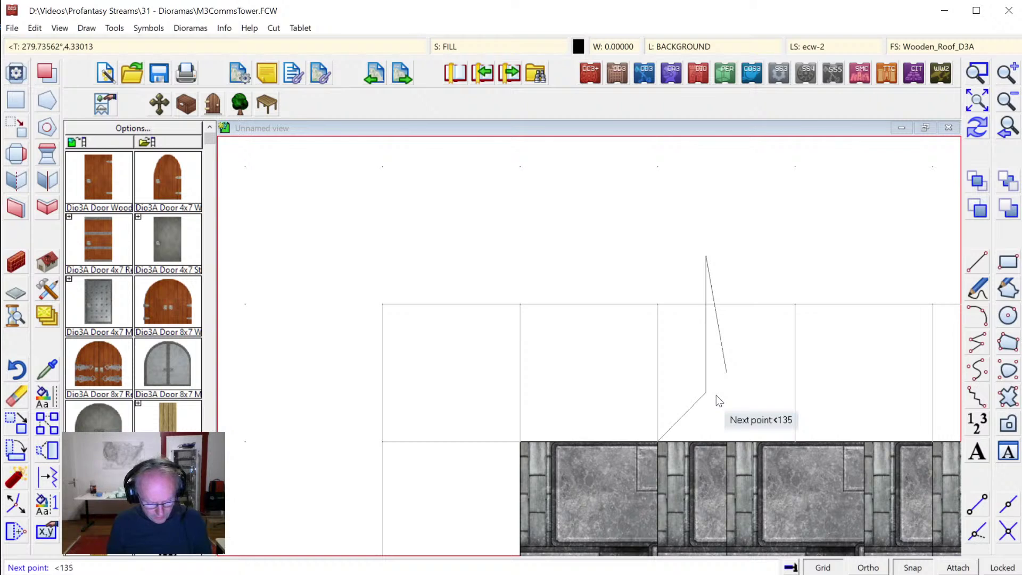
pyautogui.write('°')
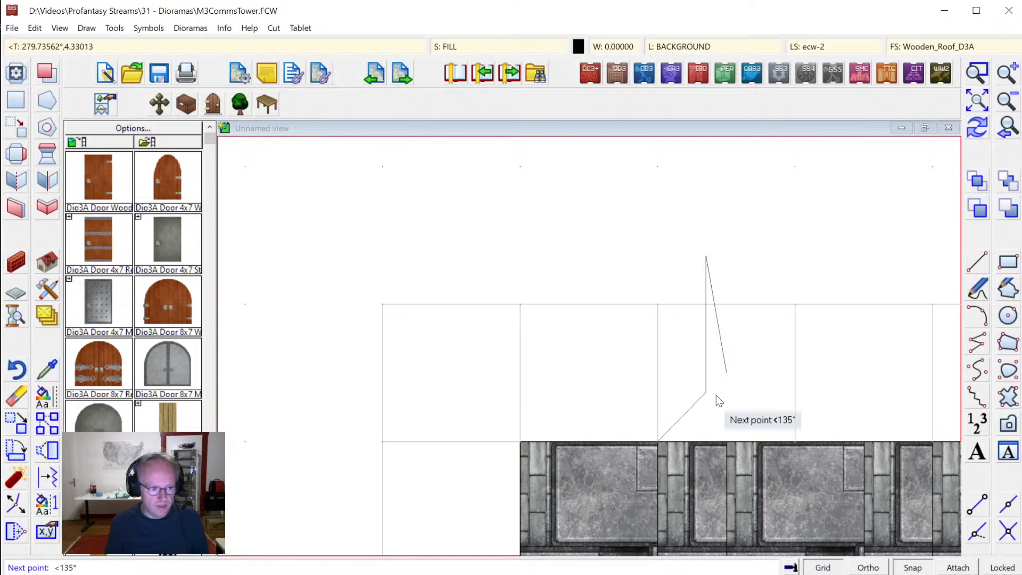
pyautogui.write(',')
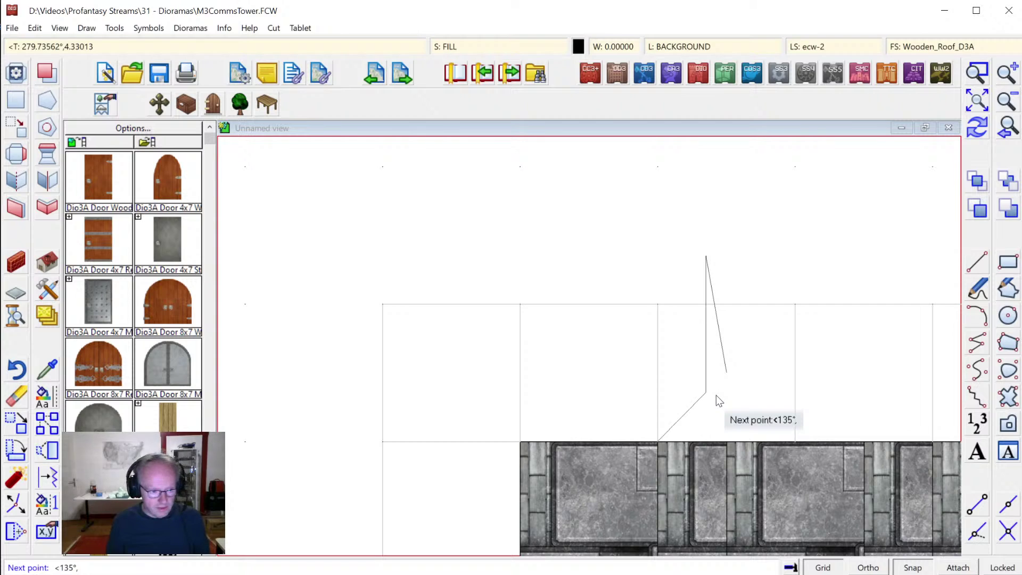
pyautogui.write('2.5')
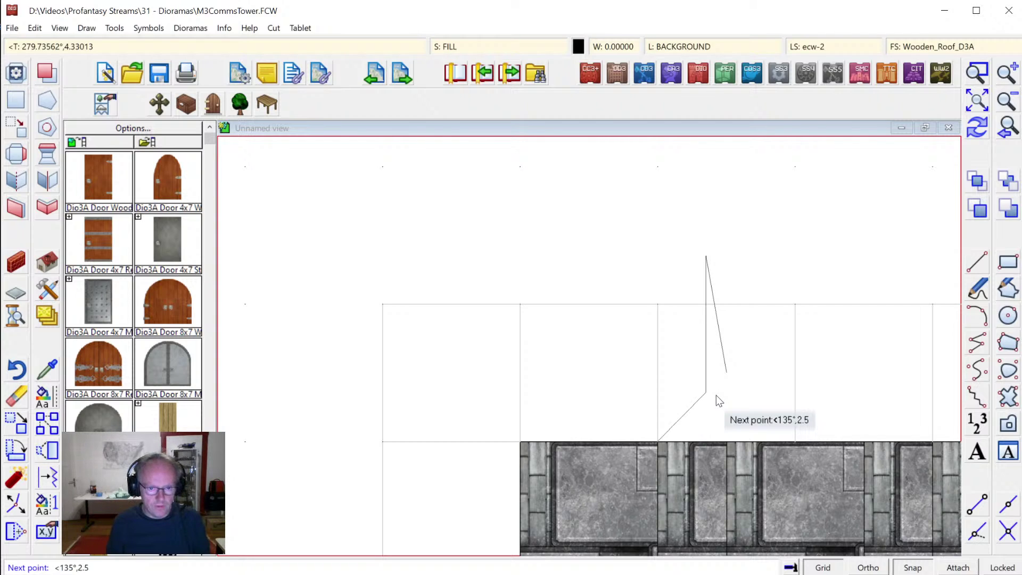
pyautogui.press('Return')
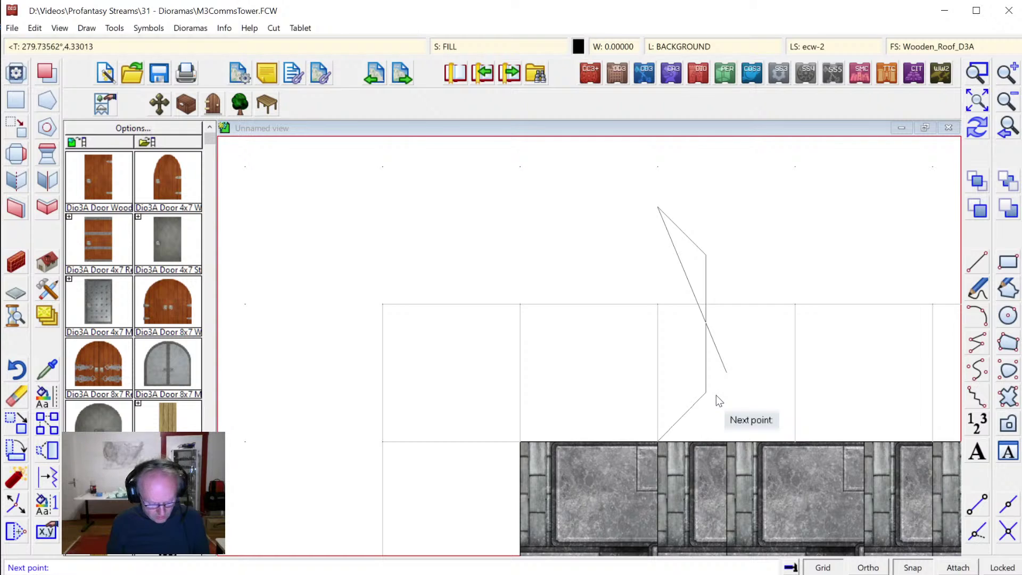
# Add a 5-foot side at 180° as the far edge of the polygonal top panel.
pyautogui.write('<')
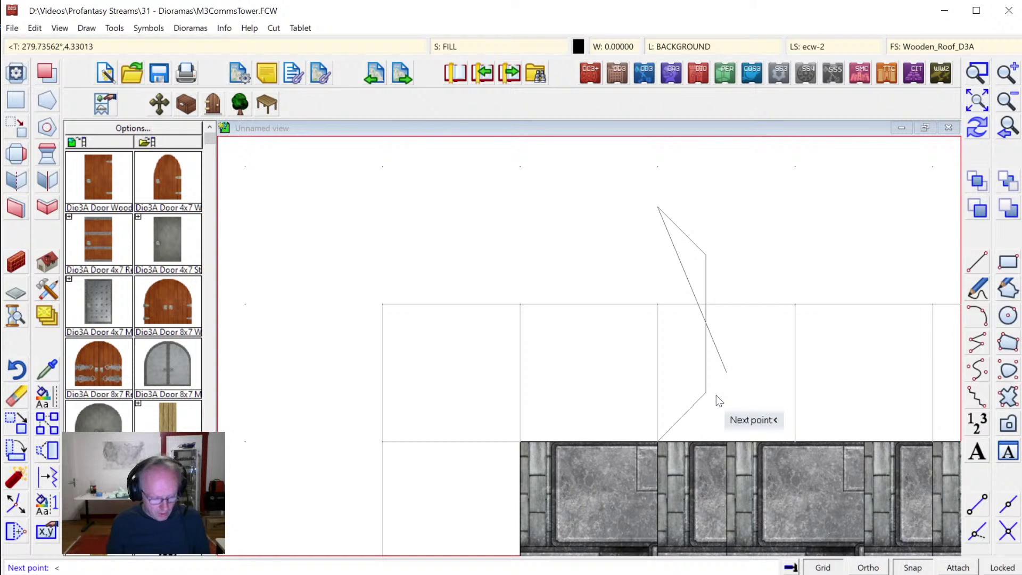
pyautogui.write('180')
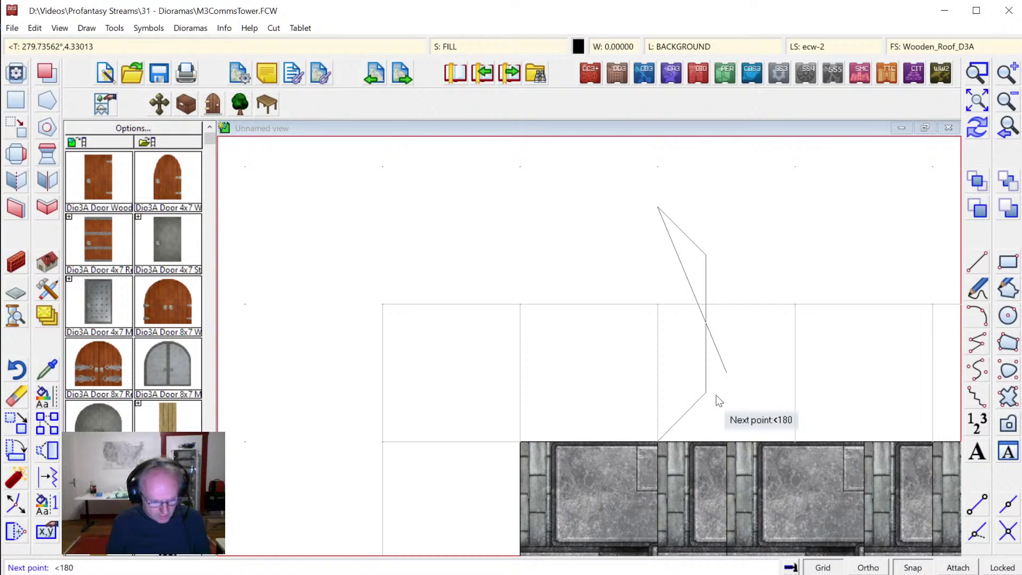
pyautogui.write('°,5')
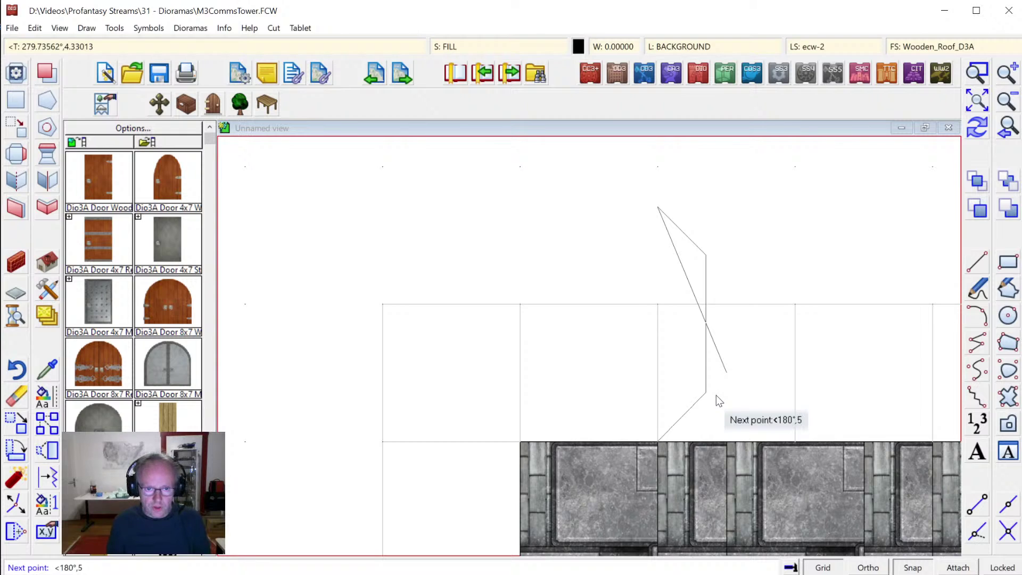
pyautogui.press('Return')
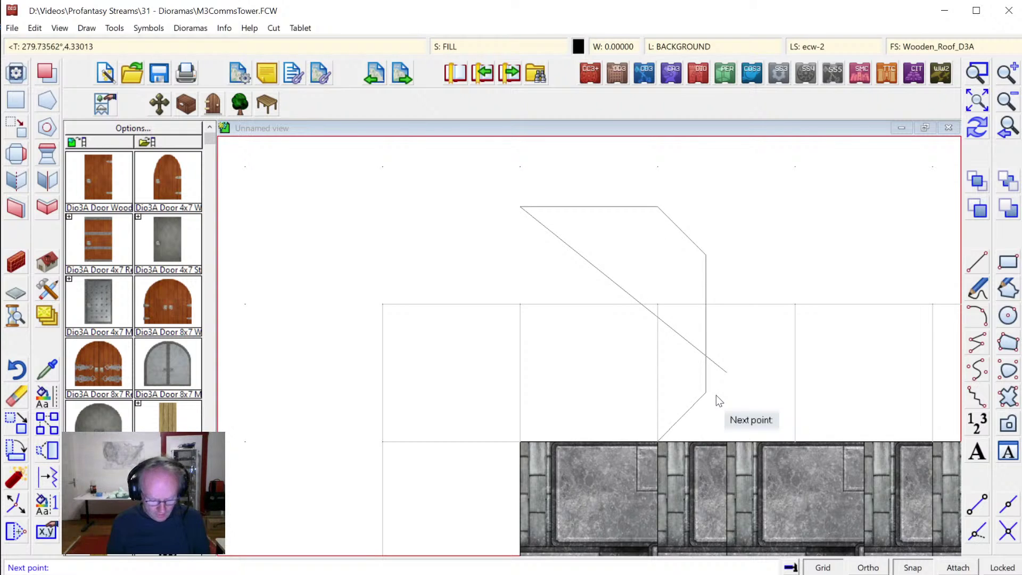
# Add a 2.5-foot side at -135° to the polygonal top panel.
pyautogui.write('<')
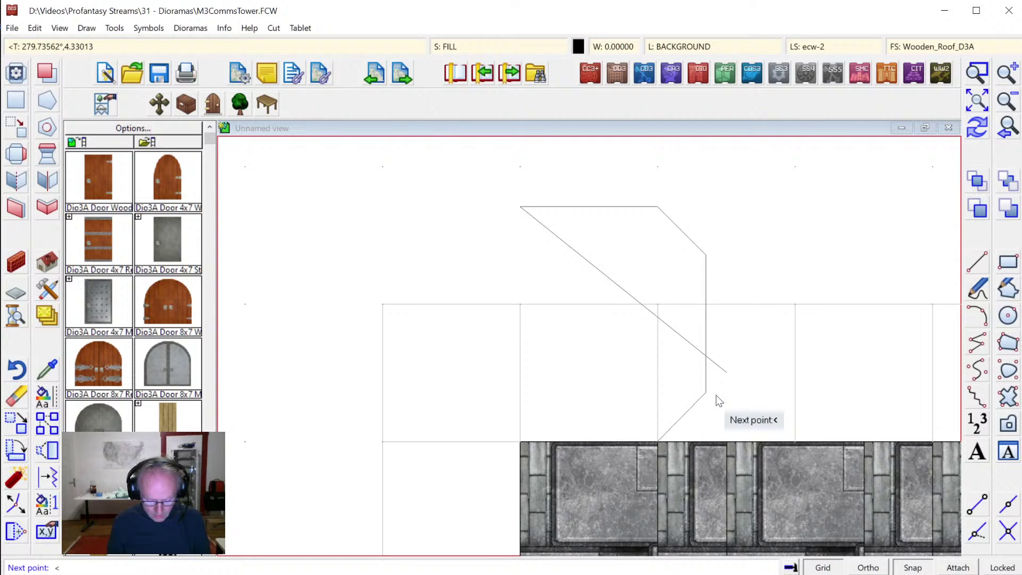
pyautogui.write('-135')
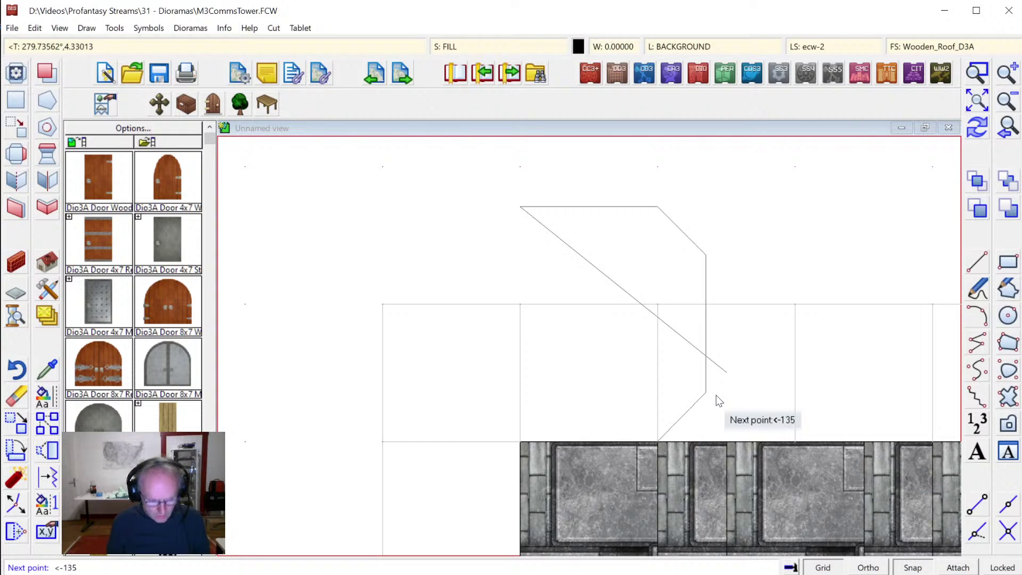
pyautogui.write('°,')
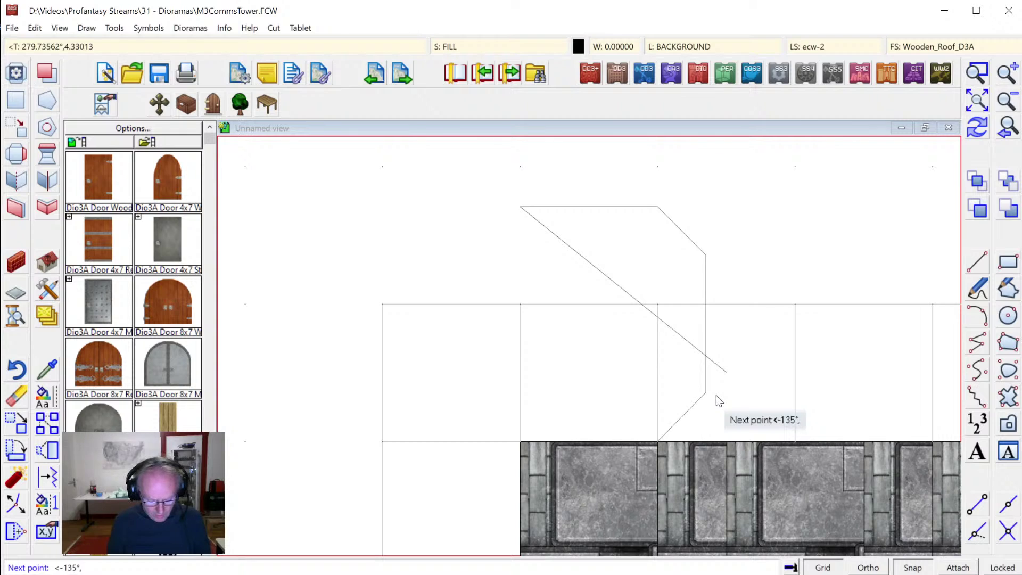
pyautogui.write('2.5')
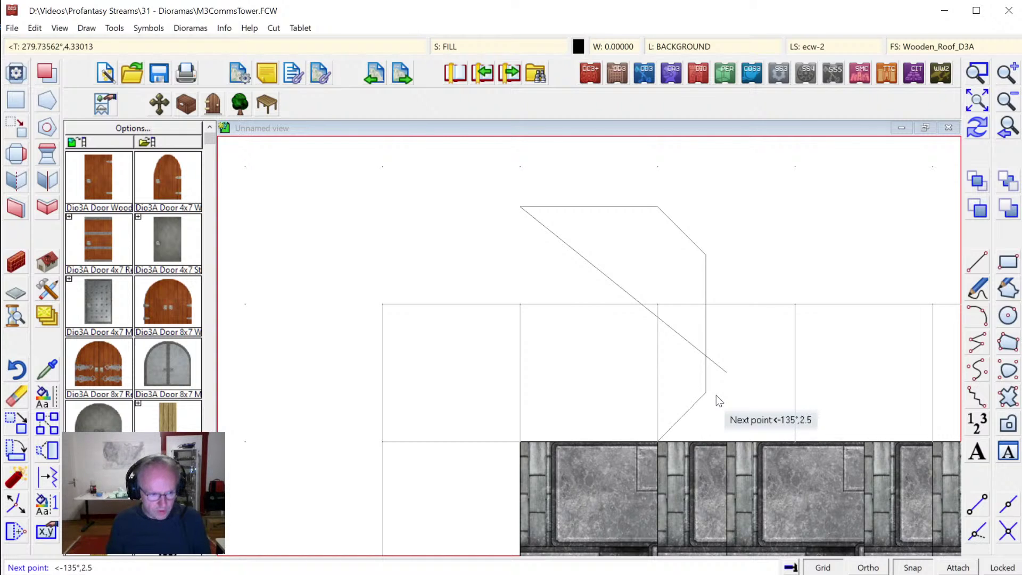
pyautogui.press('Return')
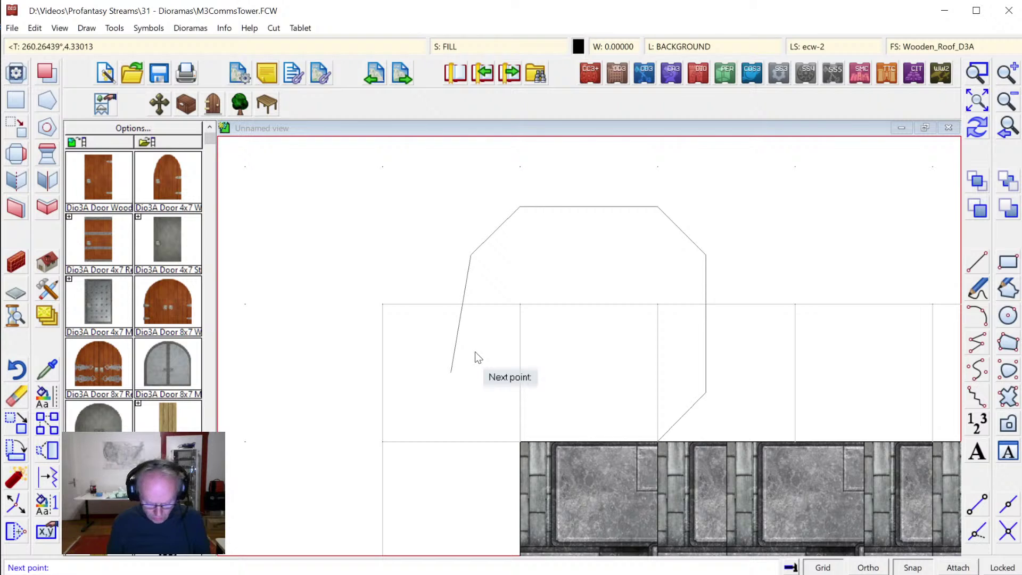
# Add a 5-foot side at -90° and finish the octagonal panel at the first wall panel's top-left corner.
pyautogui.write('<')
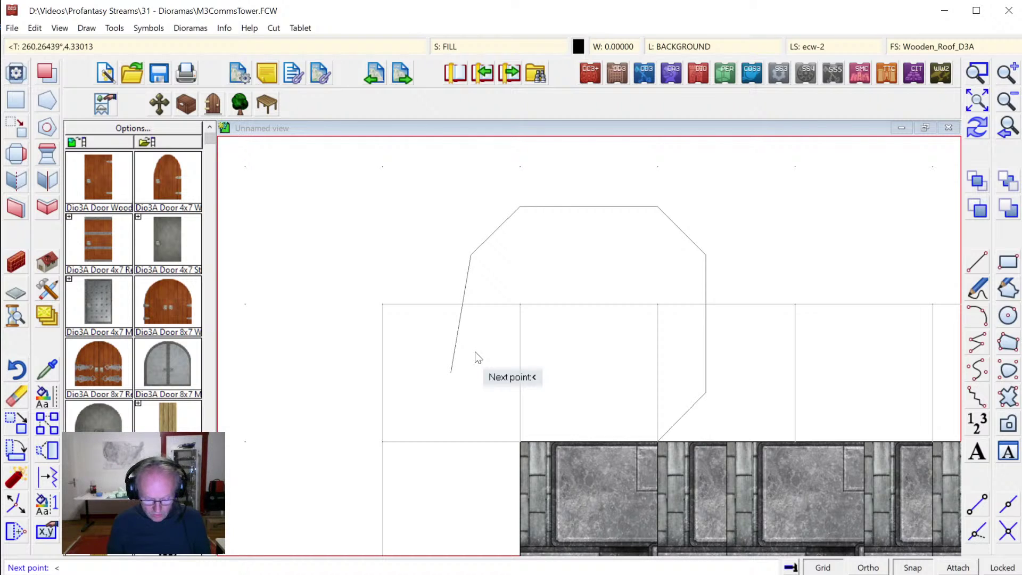
pyautogui.write('-45')
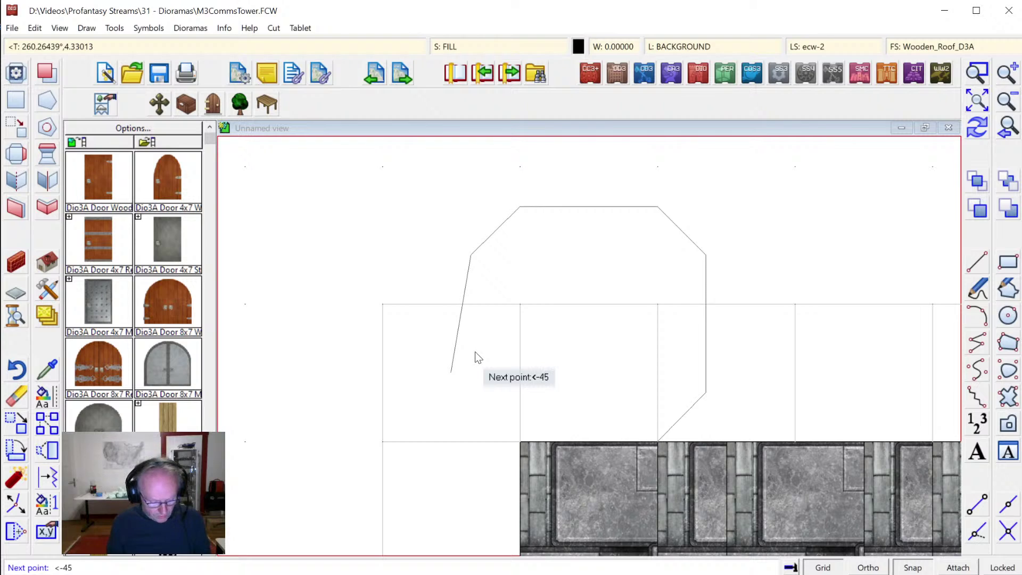
pyautogui.press('BackSpace')
pyautogui.press('BackSpace')
pyautogui.write('9')
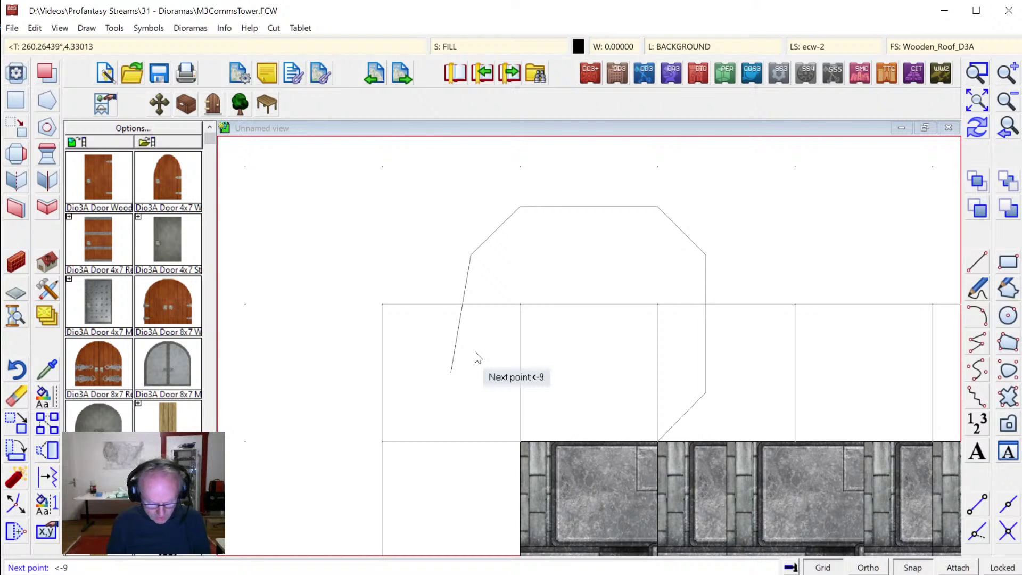
pyautogui.write('0°,5')
pyautogui.press('Return')
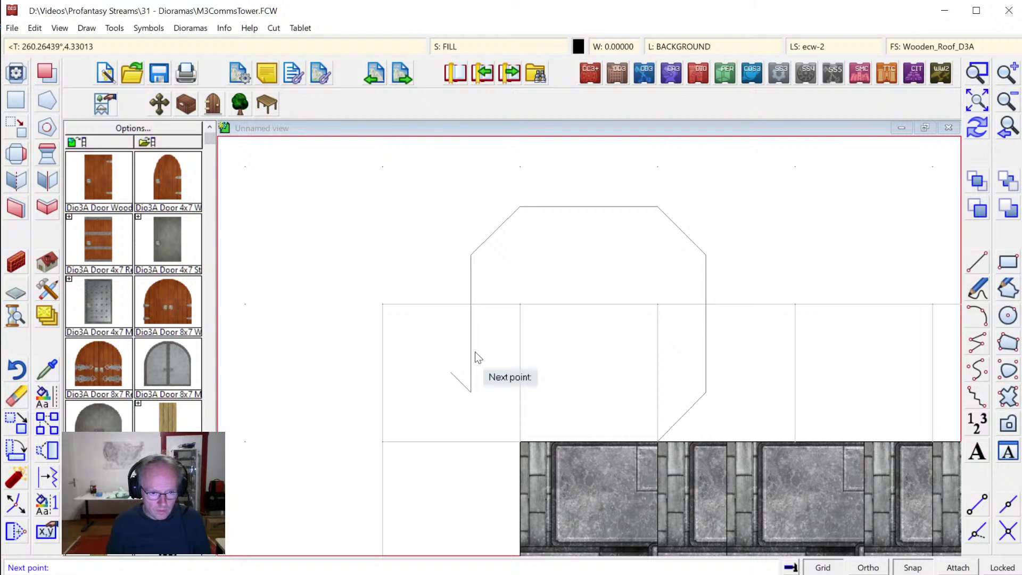
pyautogui.click(520, 443)
pyautogui.rightClick(583, 430)
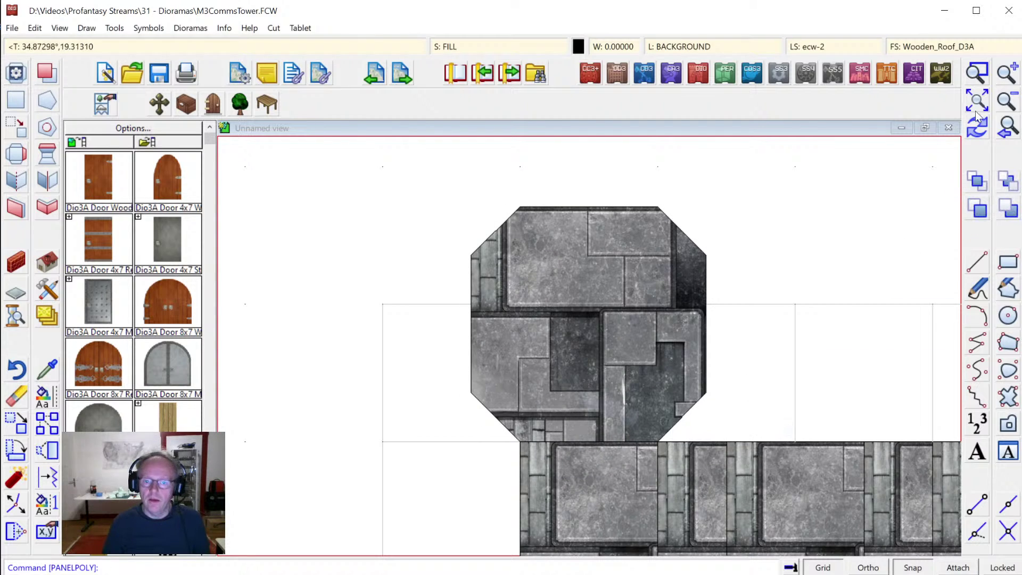
# Set the current fill style to Hollow and the drawing color to bright green.
pyautogui.click(1004, 100)
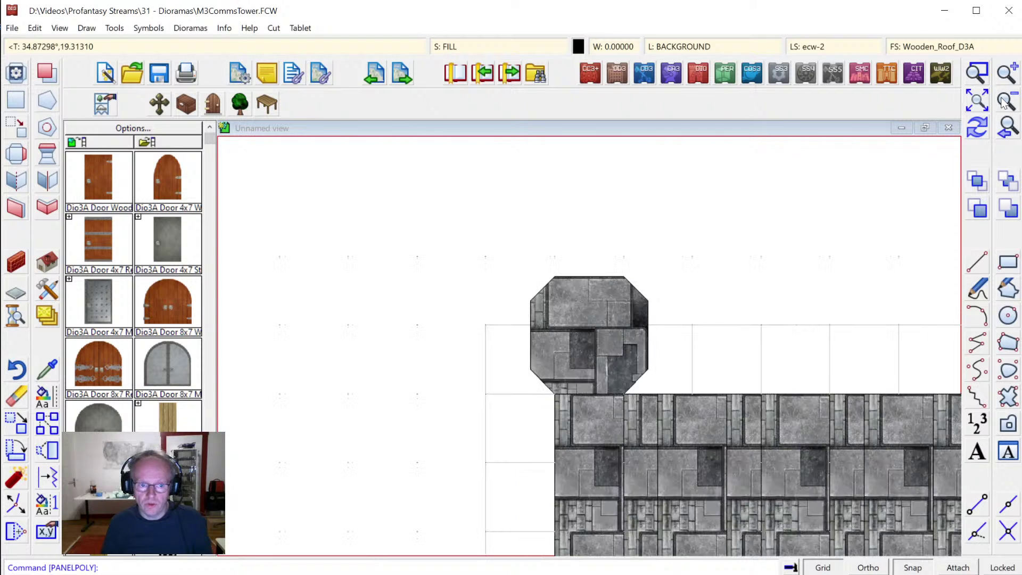
pyautogui.click(978, 76)
pyautogui.click(490, 260)
pyautogui.click(716, 432)
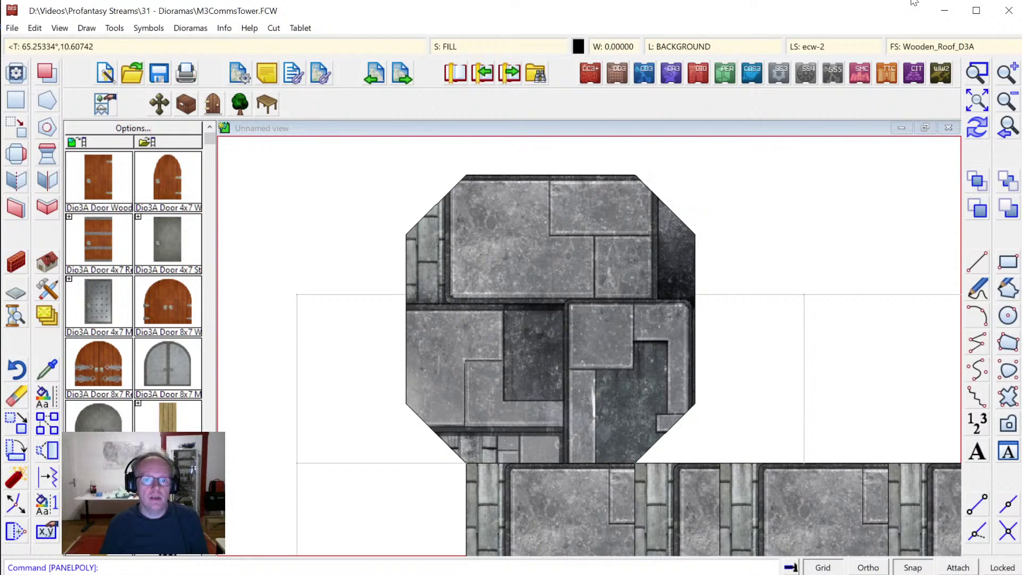
pyautogui.hotkey('ctrl', 'f')
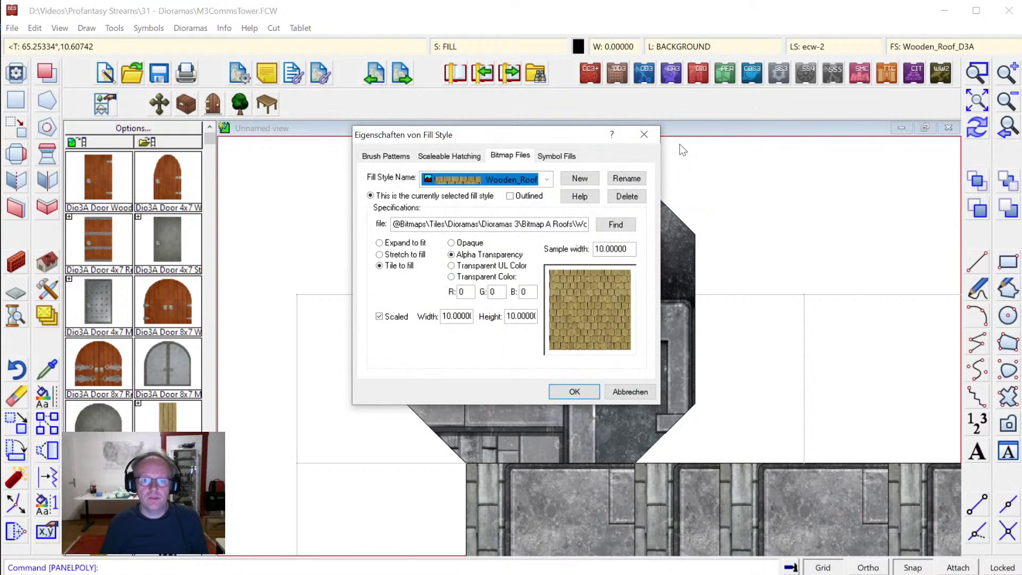
pyautogui.click(411, 157)
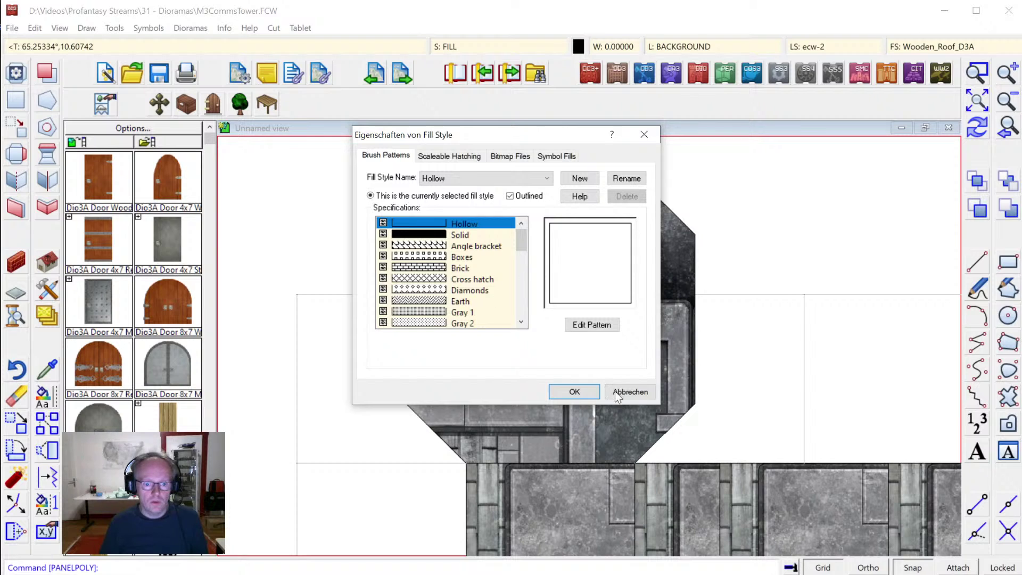
pyautogui.click(588, 392)
pyautogui.click(578, 46)
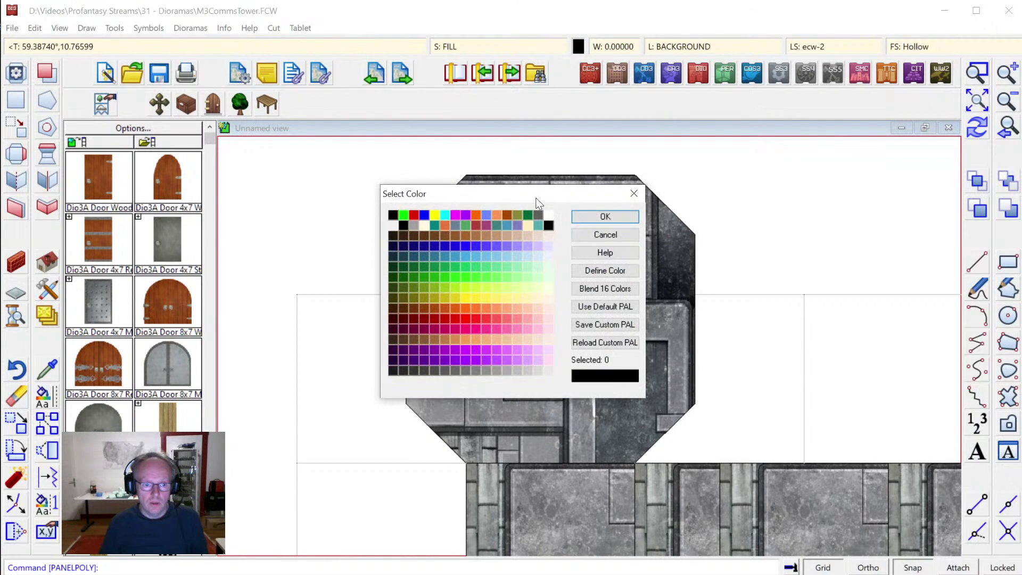
pyautogui.click(403, 214)
pyautogui.click(605, 217)
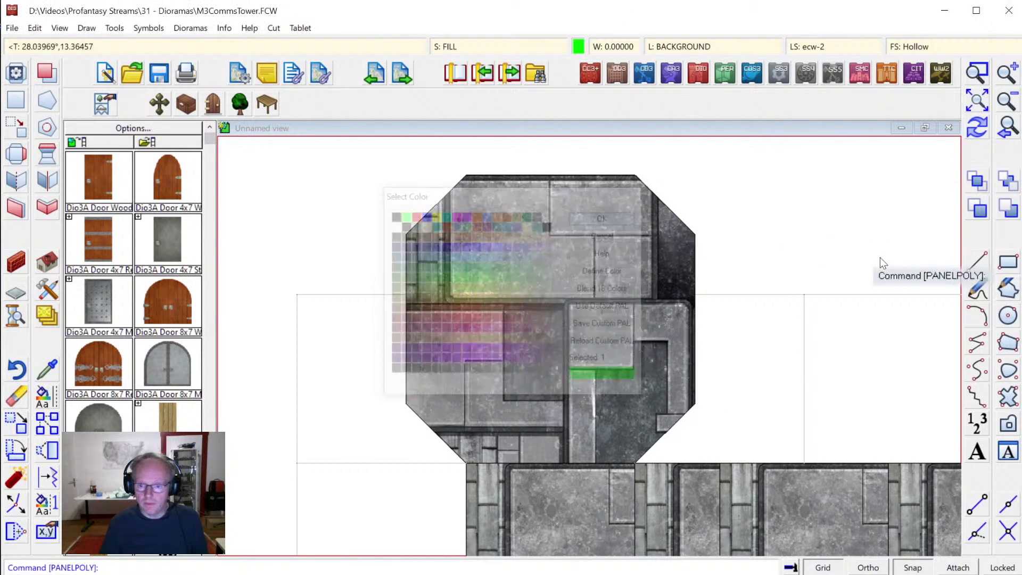
# Draw a circle of 2.5-foot radius centered on the first wall panel's top-right corner to check the octagon's short side.
pyautogui.click(1008, 315)
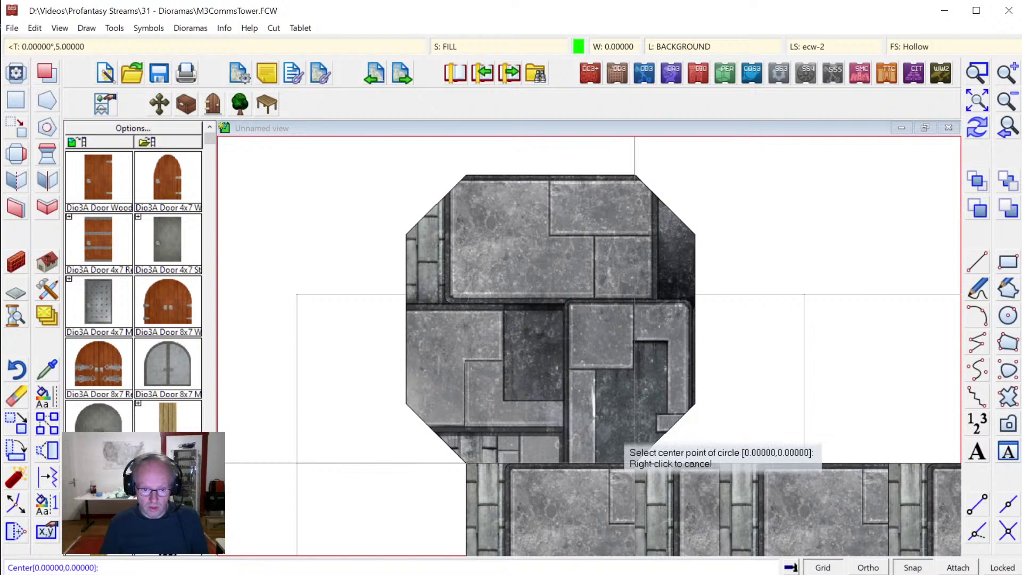
pyautogui.click(634, 463)
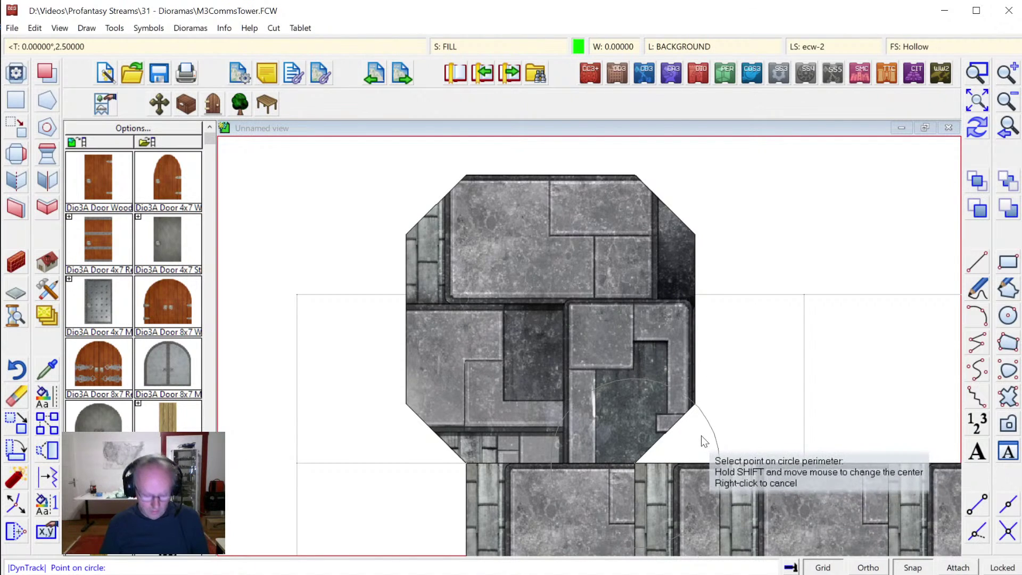
pyautogui.press('e')
pyautogui.click(690, 405)
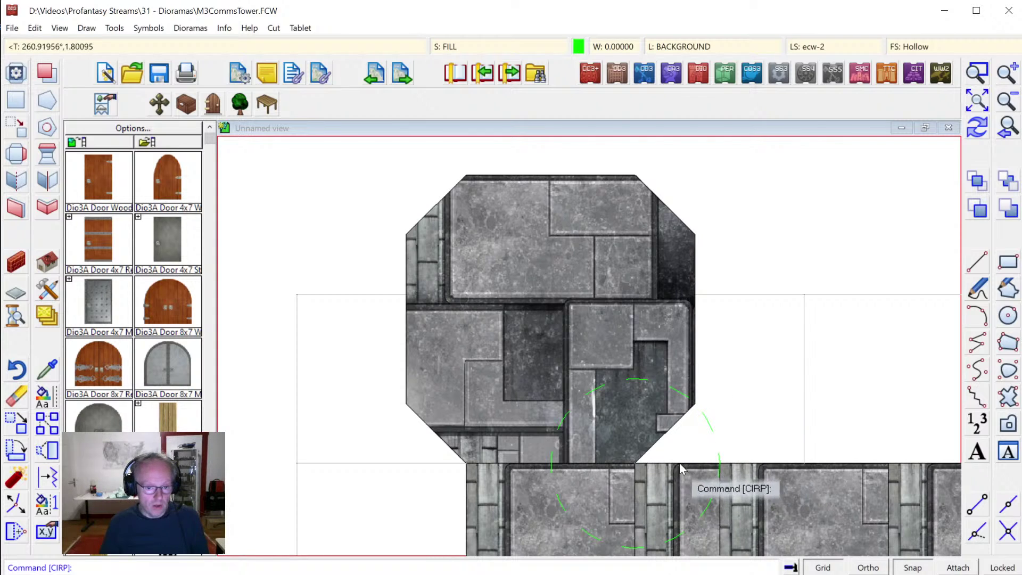
# Erase the green check circle at the octagon's lower-right corner.
pyautogui.click(16, 397)
pyautogui.click(675, 408)
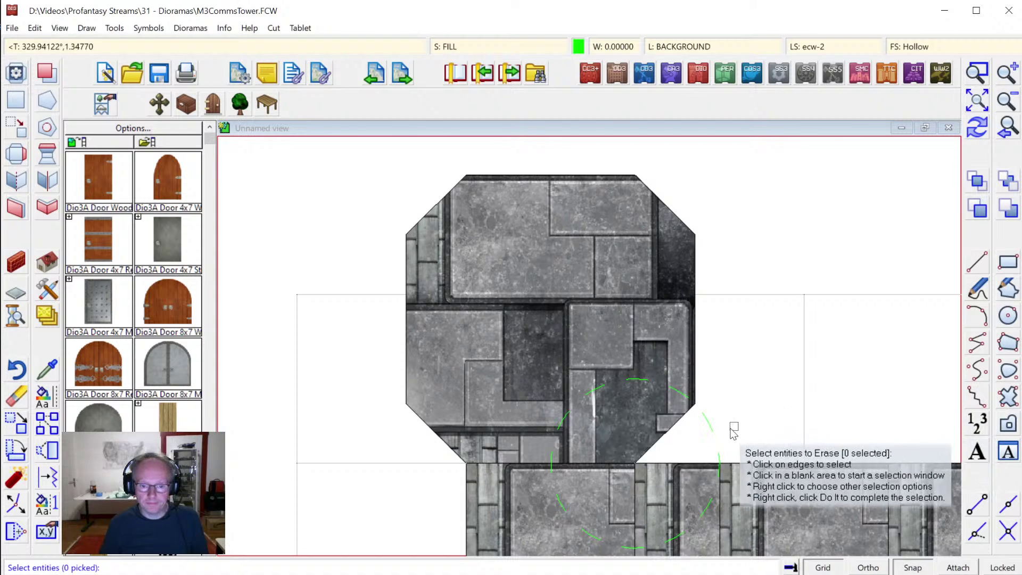
pyautogui.rightClick(725, 392)
pyautogui.click(771, 397)
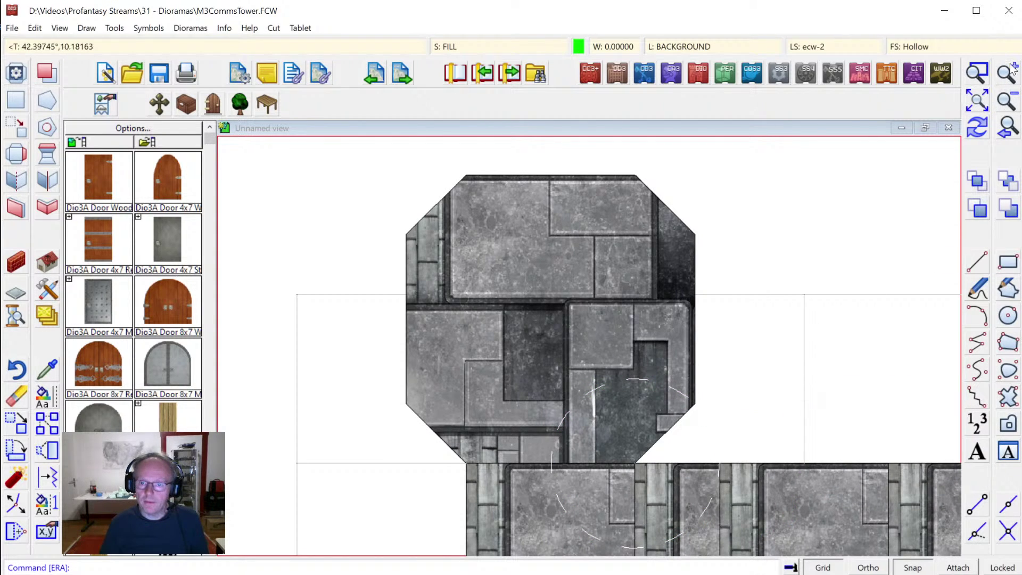
# Rotate the wall strip, octagon and glue tab together 90° counterclockwise and place them inside the page grid with the long tab uppermost.
pyautogui.click(977, 105)
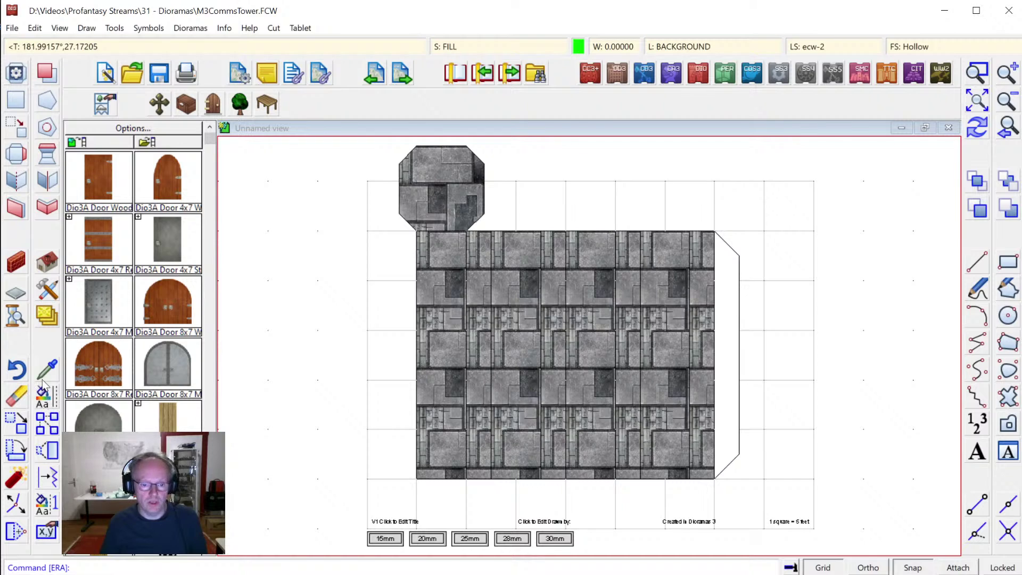
pyautogui.click(21, 426)
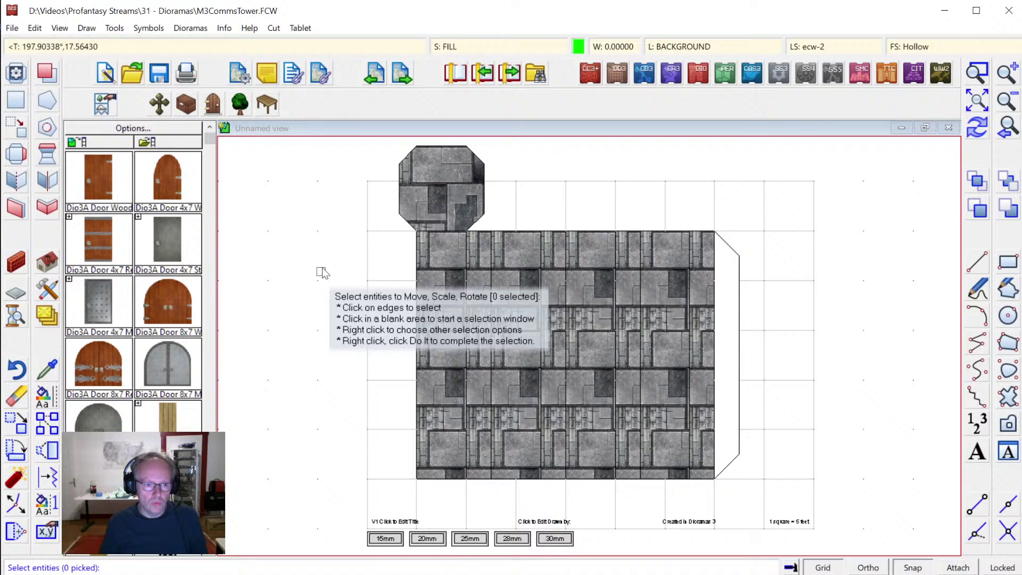
pyautogui.click(374, 212)
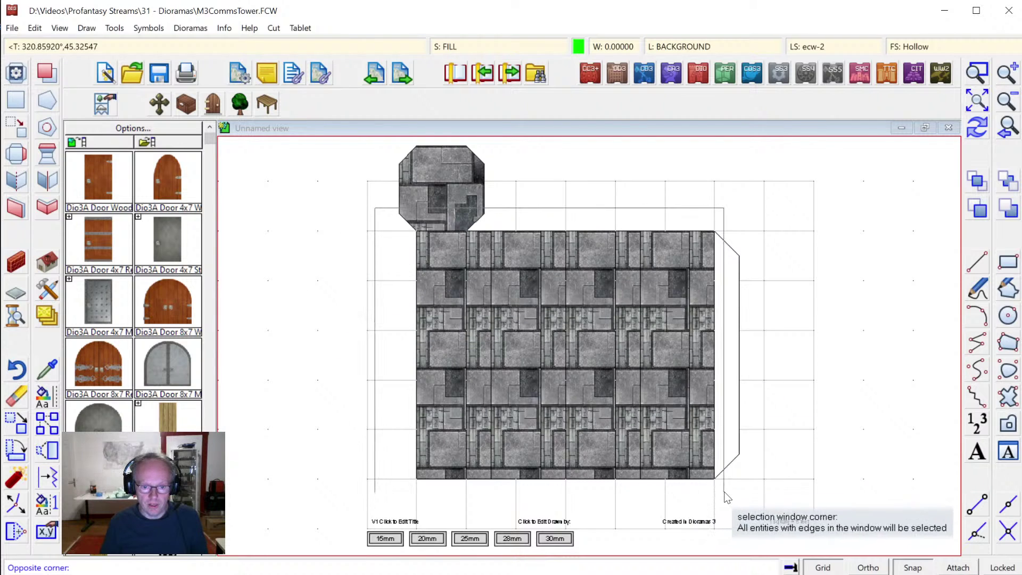
pyautogui.click(758, 492)
pyautogui.rightClick(582, 408)
pyautogui.click(584, 410)
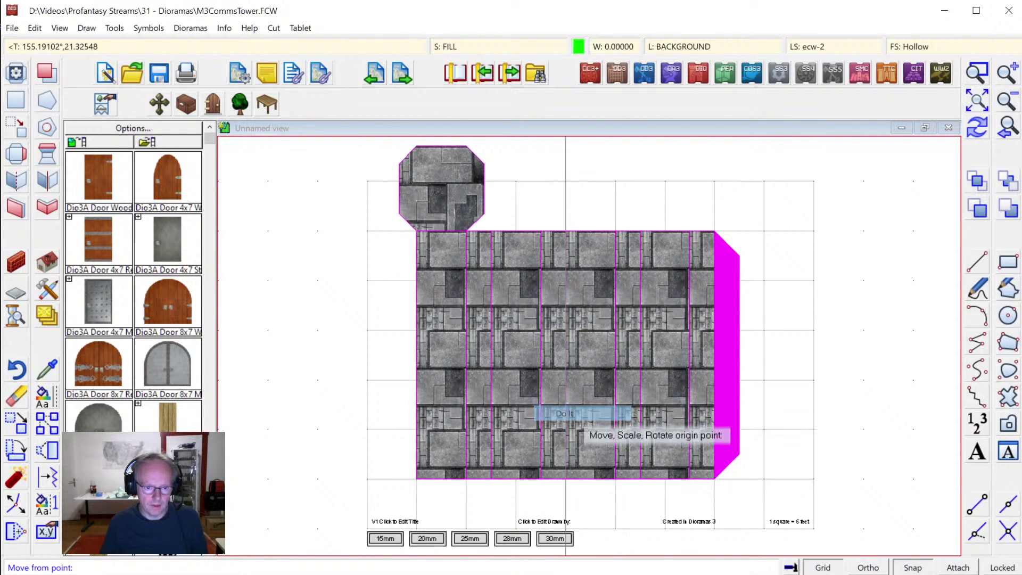
pyautogui.click(417, 479)
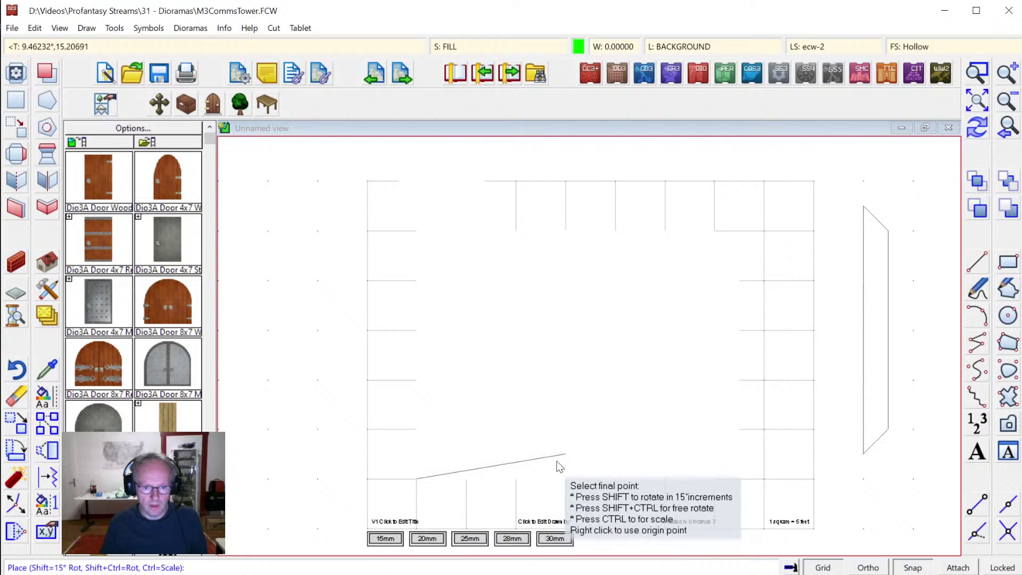
pyautogui.click(591, 452)
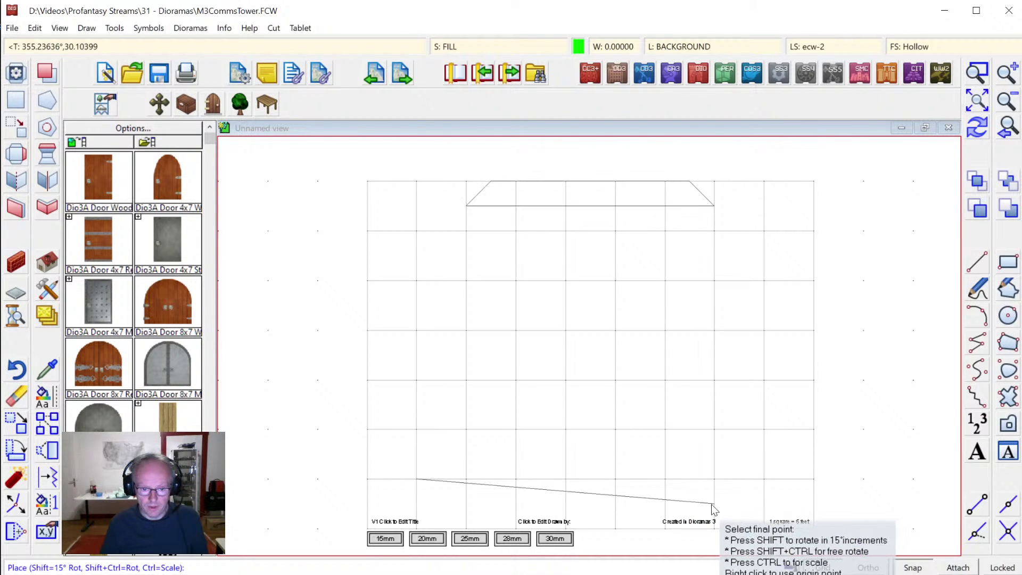
pyautogui.click(711, 503)
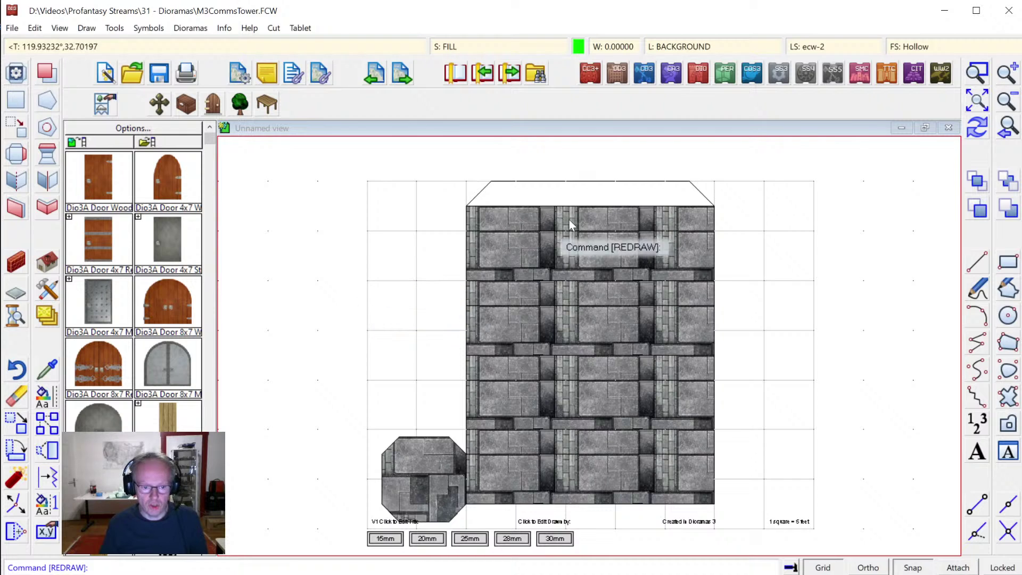
# Erase the "V1 Click to Edit Title" and "Click to Edit Drawn by:" text labels below the tower.
pyautogui.click(981, 72)
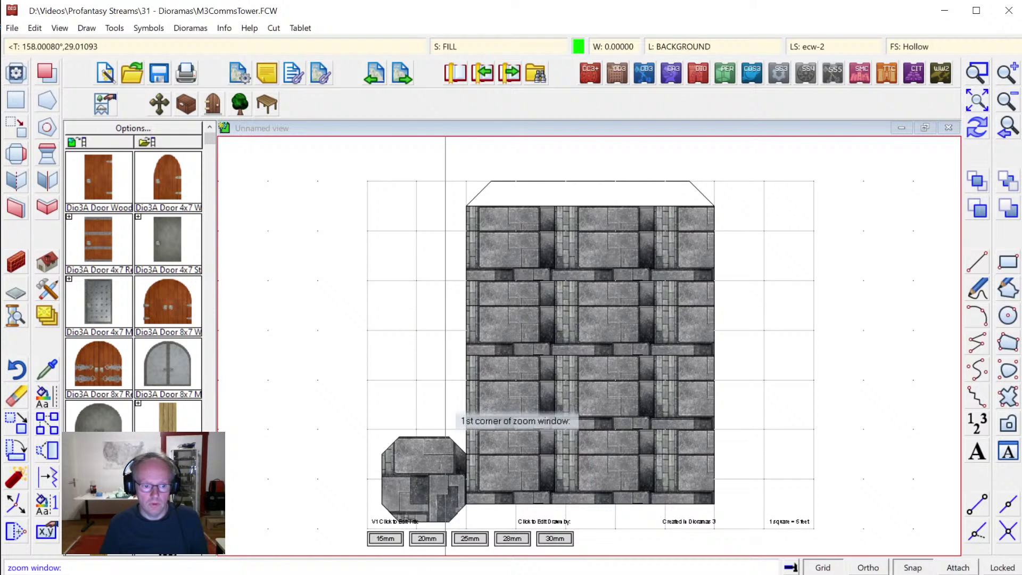
pyautogui.click(323, 437)
pyautogui.click(609, 548)
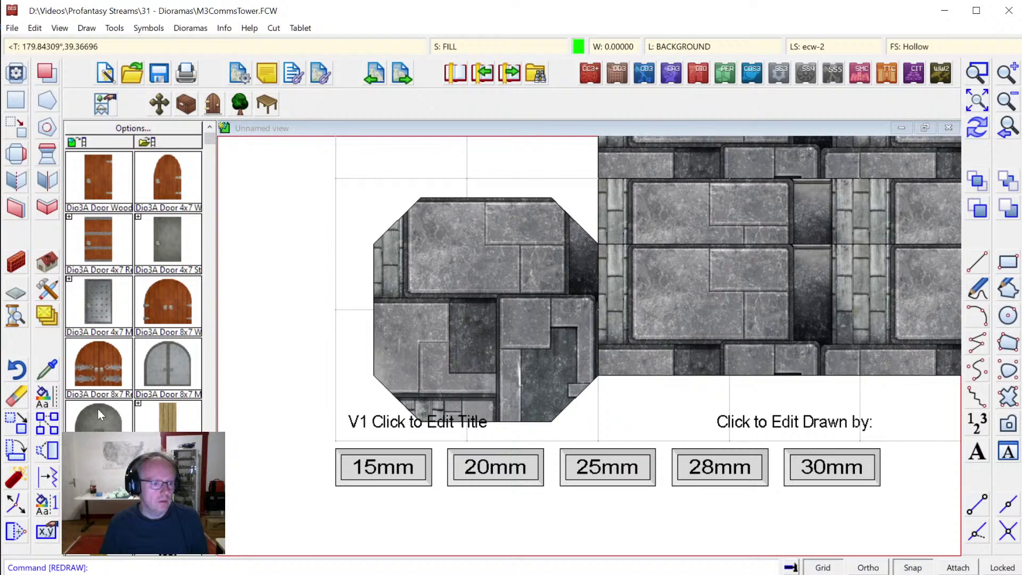
pyautogui.click(16, 395)
pyautogui.click(364, 423)
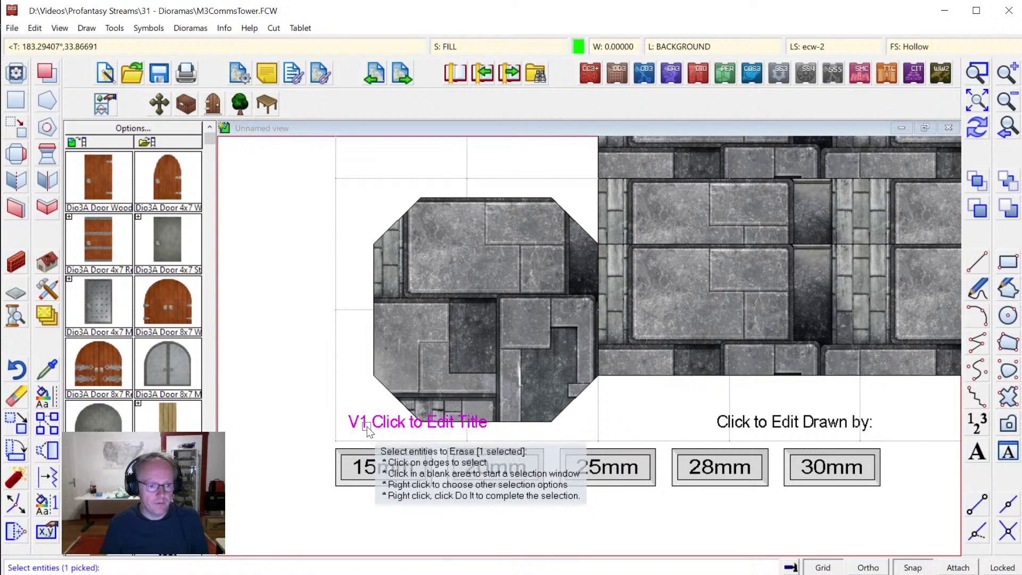
pyautogui.click(780, 428)
pyautogui.rightClick(697, 401)
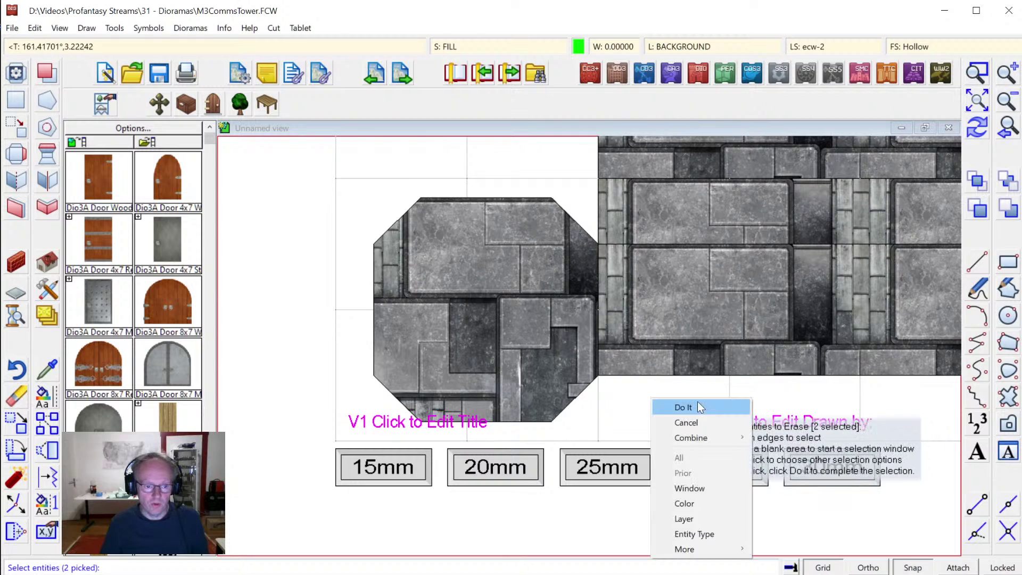
pyautogui.click(698, 403)
pyautogui.click(974, 103)
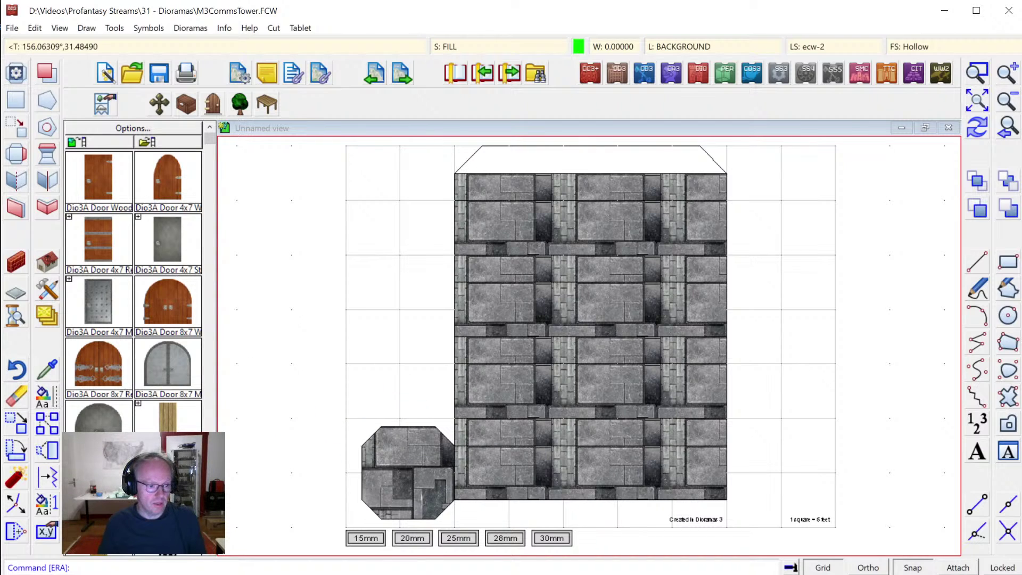
# Copy the octagonal panel to the opposite side of the tower, attaching its left edge to the lowest wall panel's right edge.
pyautogui.click(47, 424)
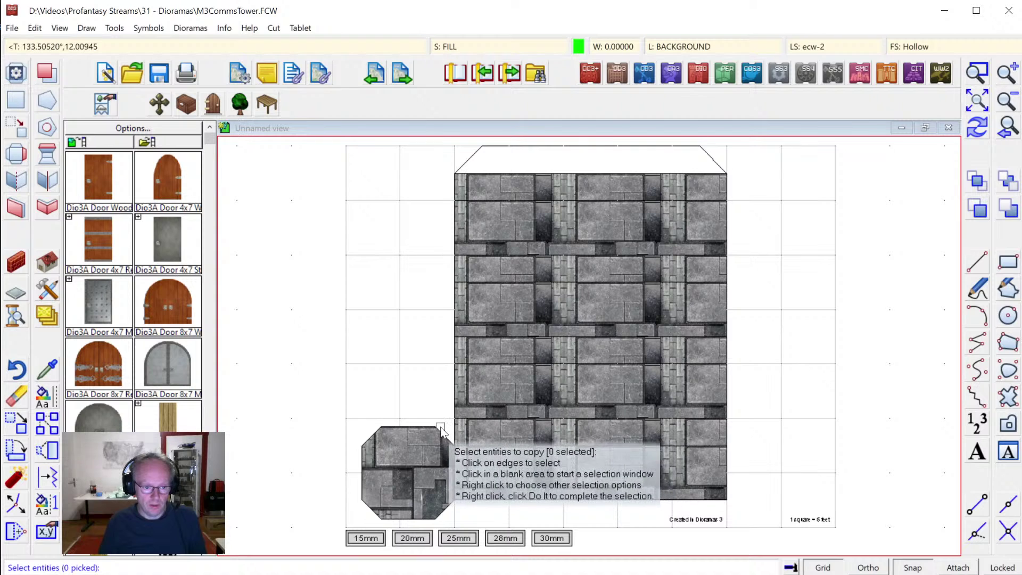
pyautogui.click(448, 430)
pyautogui.rightClick(445, 409)
pyautogui.click(425, 409)
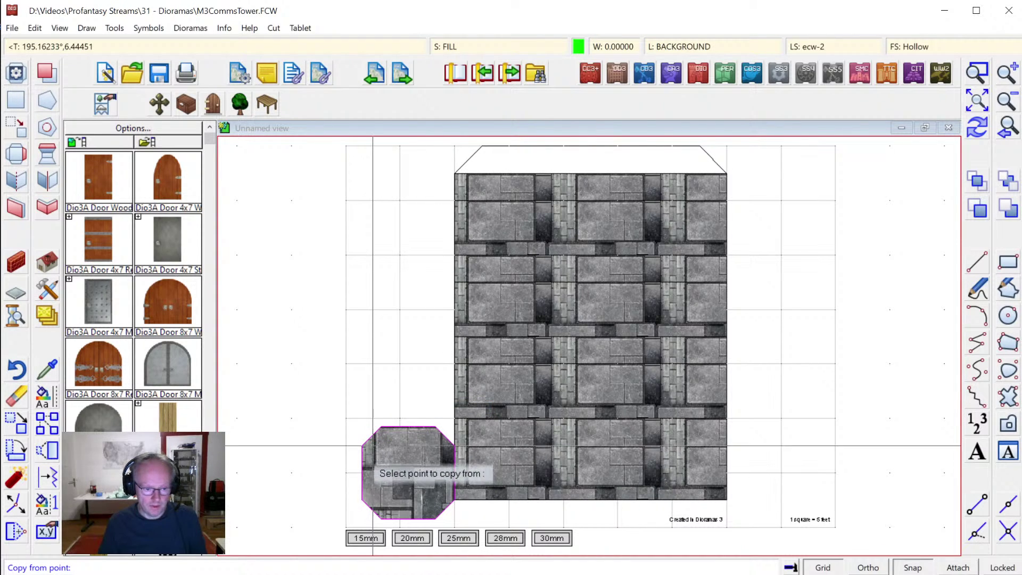
pyautogui.click(359, 445)
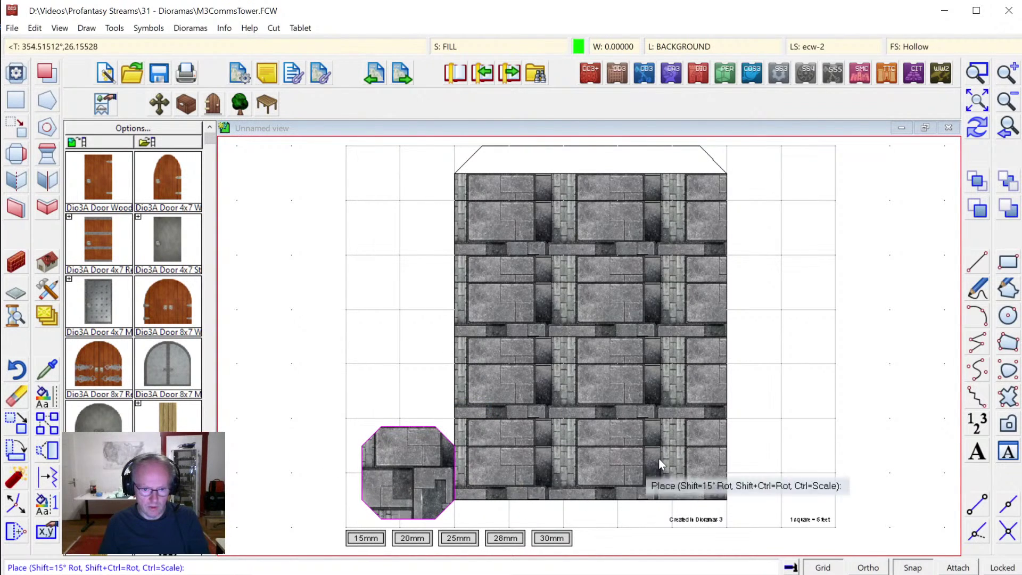
pyautogui.click(725, 448)
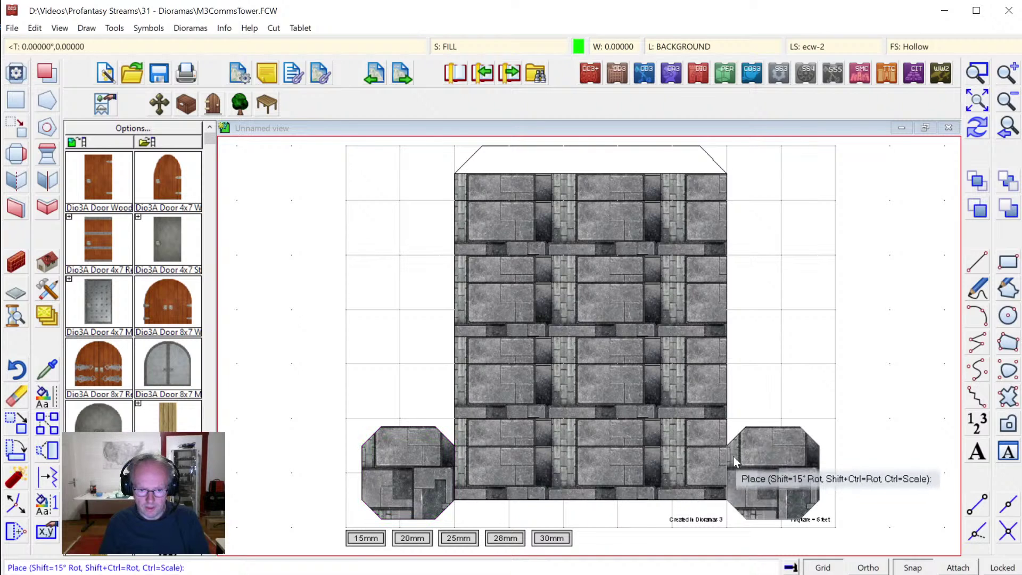
pyautogui.rightClick(736, 365)
pyautogui.click(981, 129)
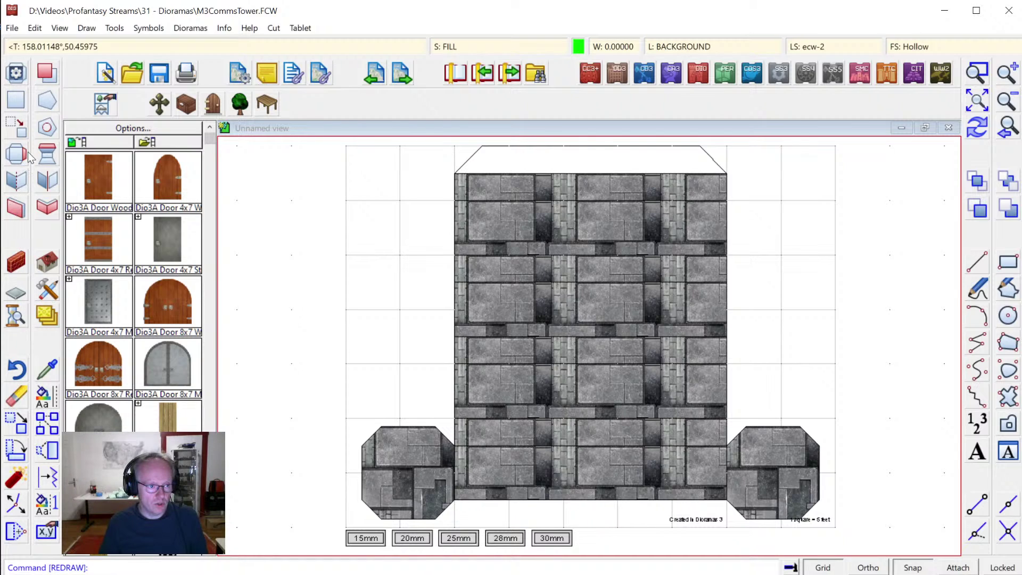
# Change the copied octagon's panel style to a Dirt Brown background, keeping the Hollow foreground.
pyautogui.click(49, 79)
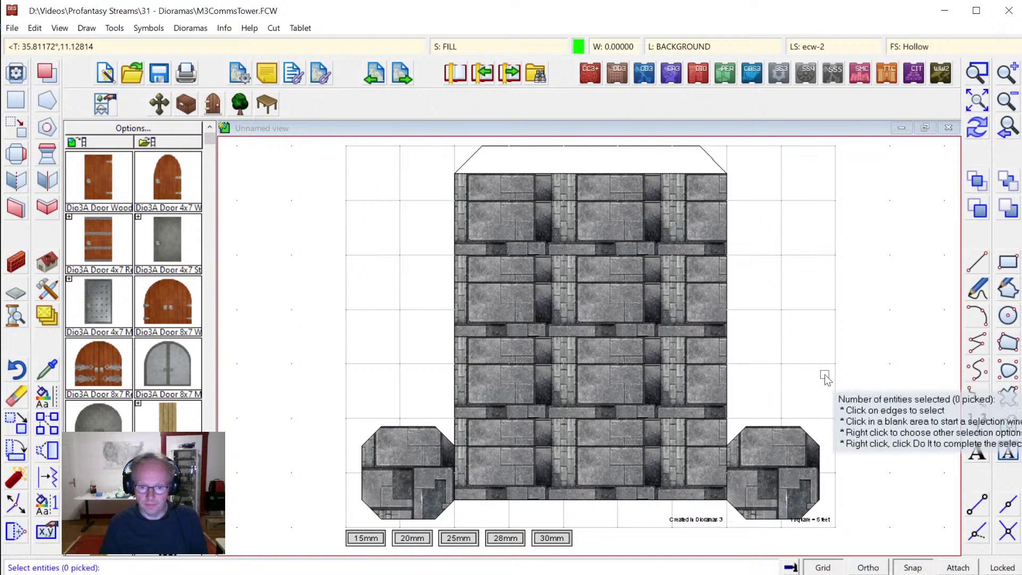
pyautogui.click(768, 426)
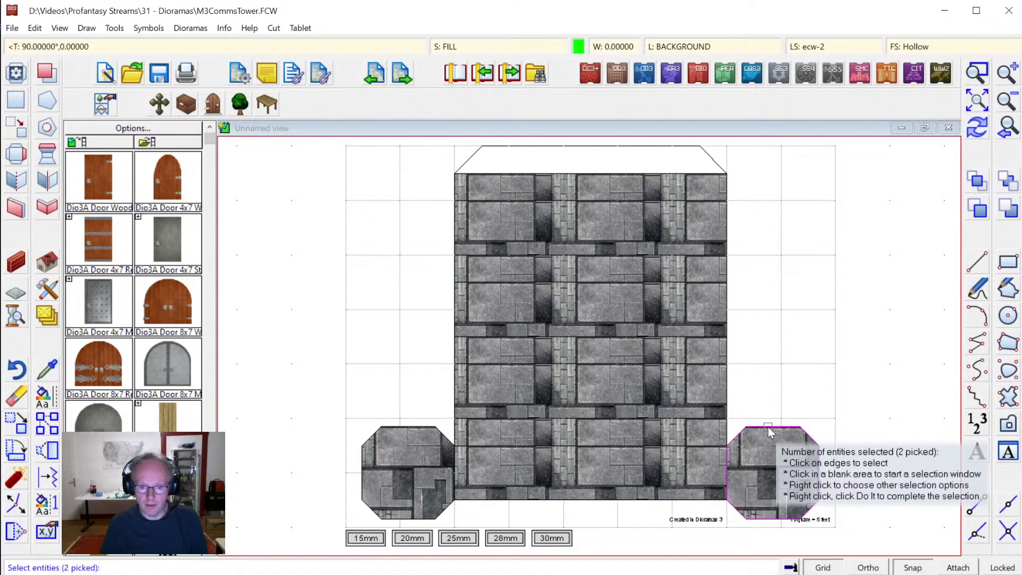
pyautogui.rightClick(755, 379)
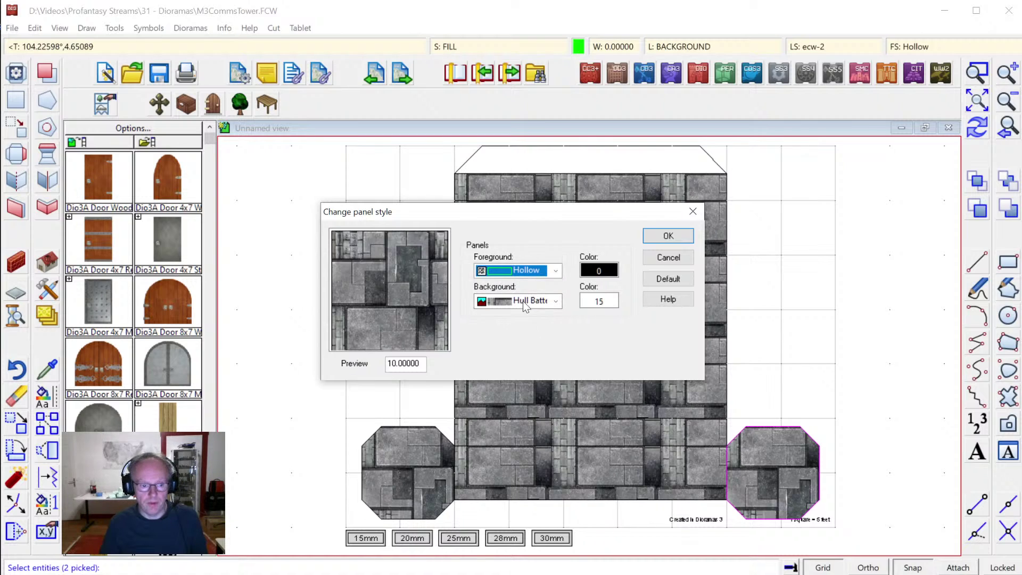
pyautogui.click(556, 301)
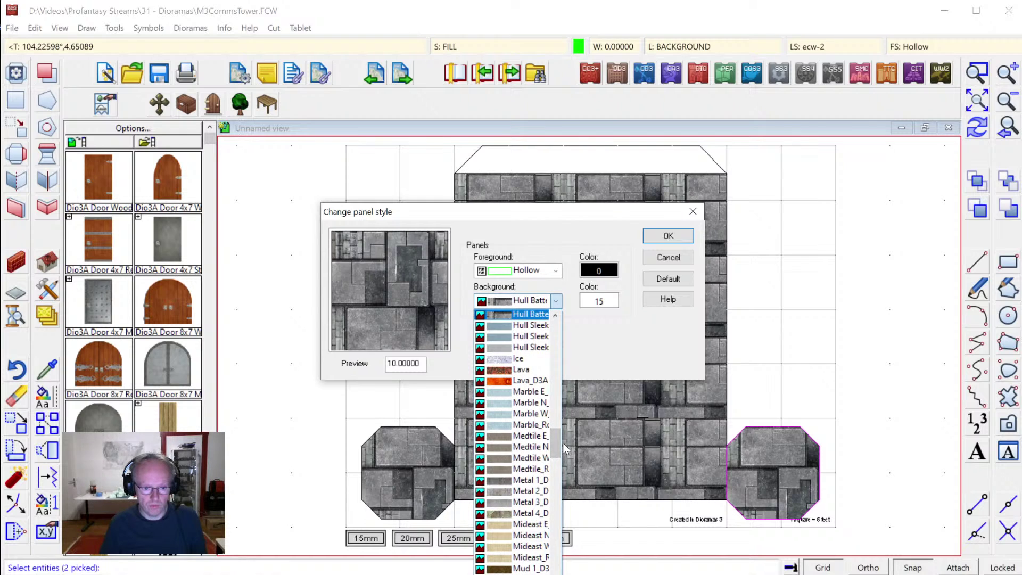
pyautogui.moveTo(558, 439); pyautogui.dragTo(562, 369)
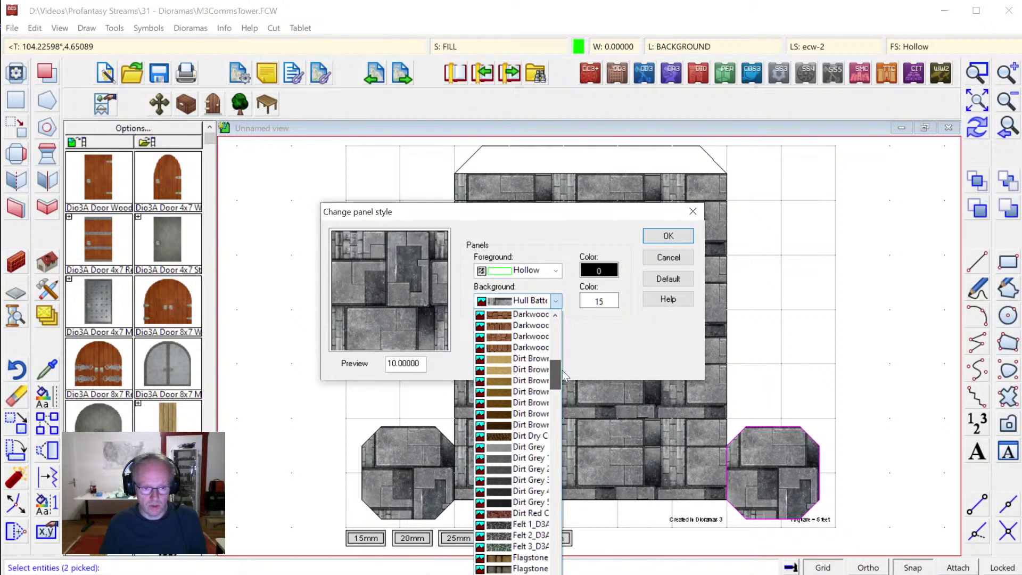
pyautogui.click(532, 404)
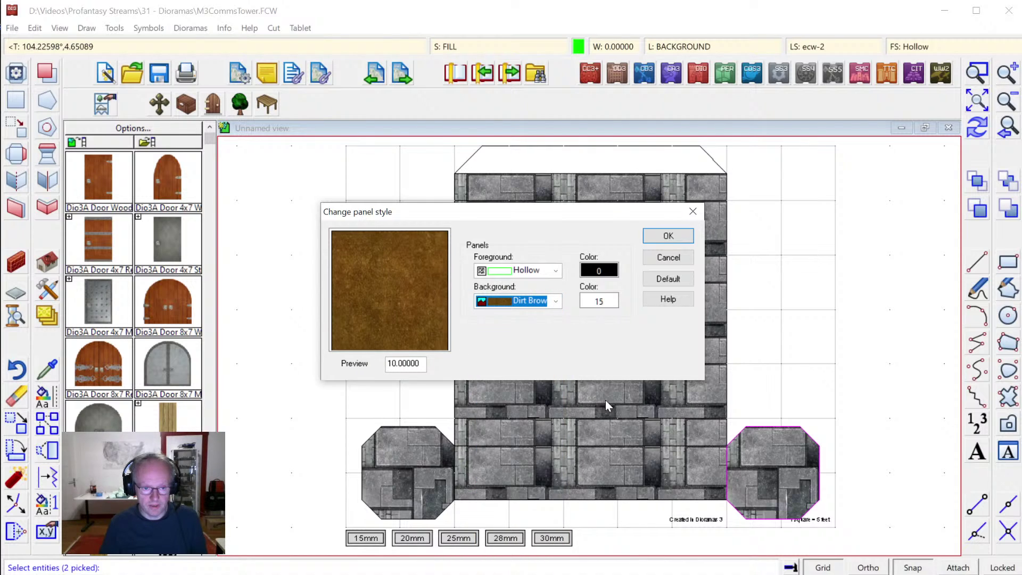
pyautogui.click(668, 238)
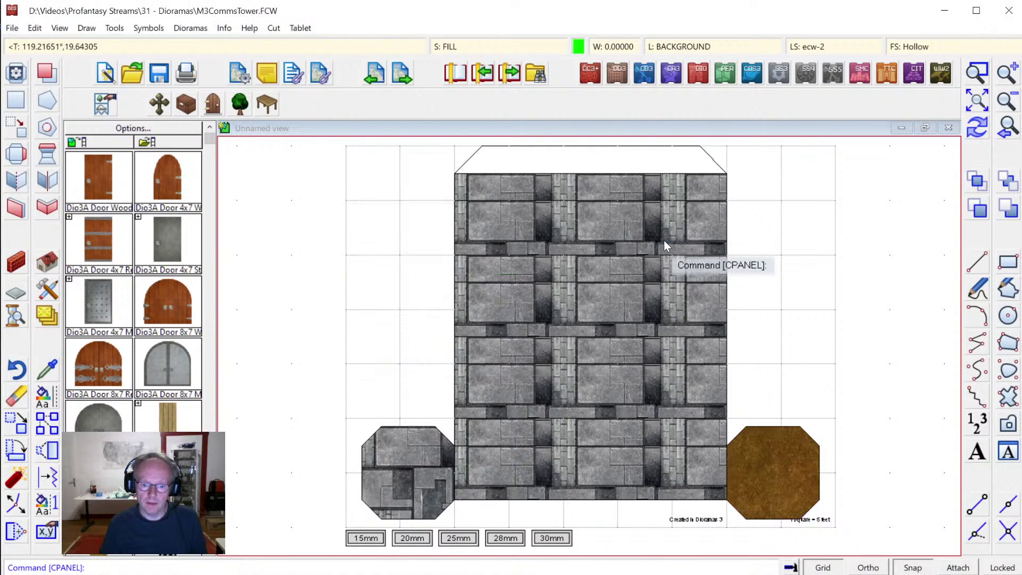
pyautogui.click(977, 128)
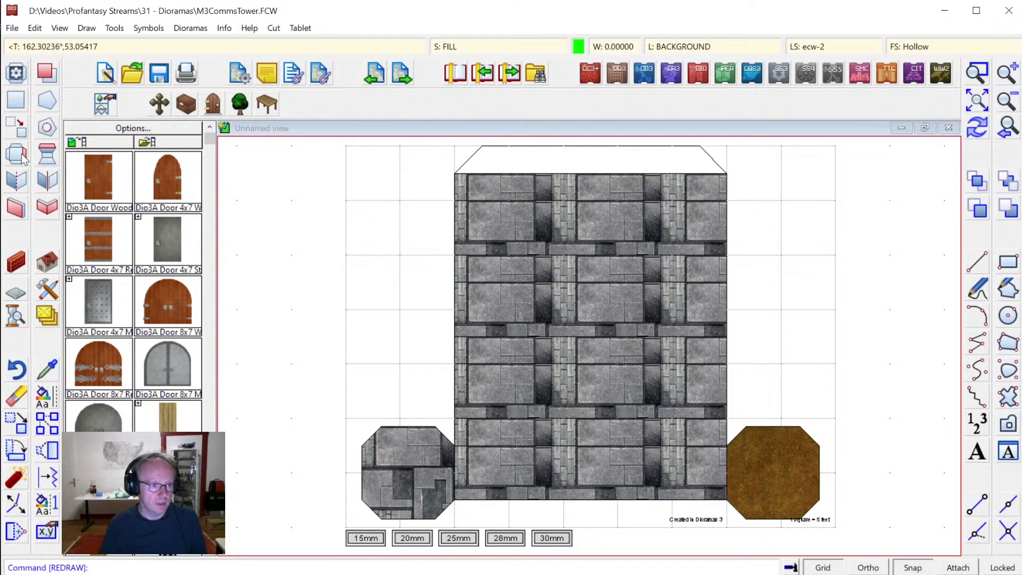
# Add default-width glue tabs to the top edge and upper-left diagonal edge of the stone octagon.
pyautogui.click(411, 426)
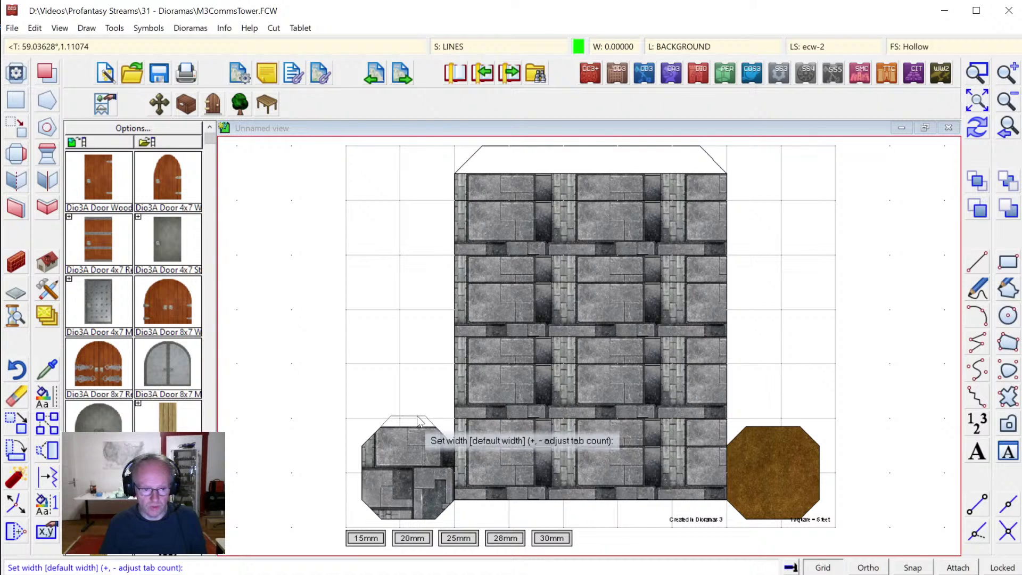
pyautogui.rightClick(419, 420)
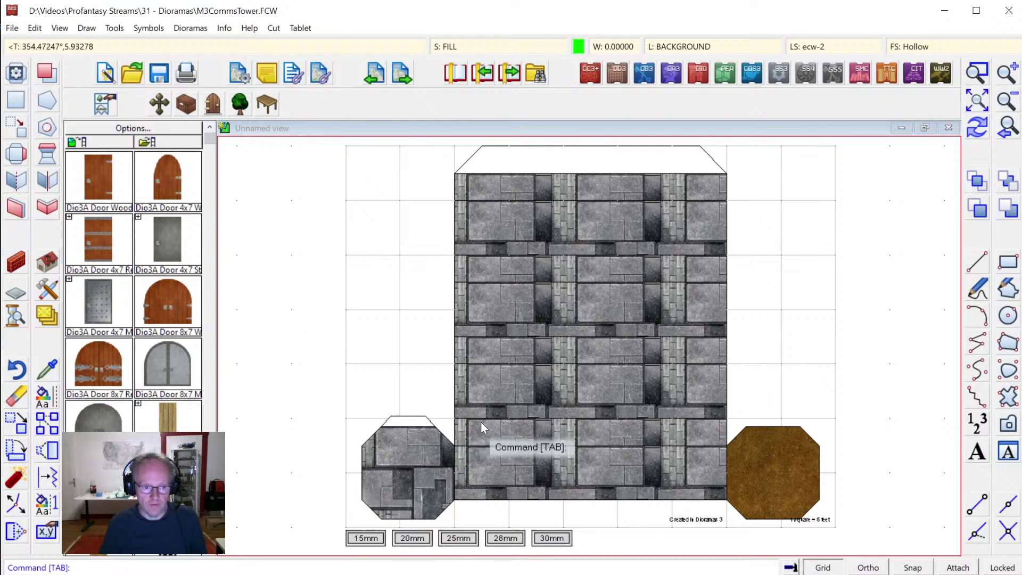
pyautogui.press('Return')
pyautogui.click(372, 439)
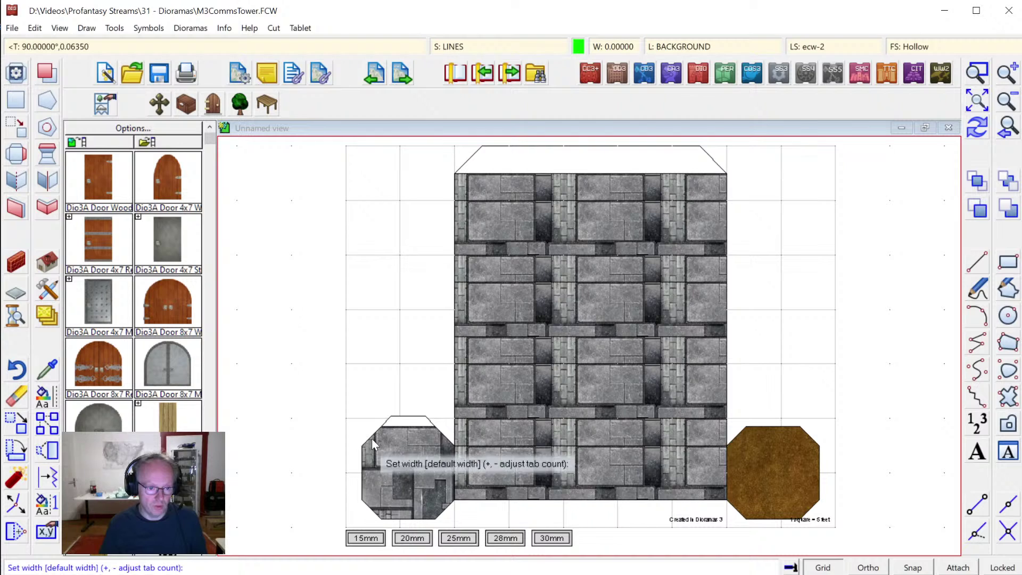
pyautogui.rightClick(364, 431)
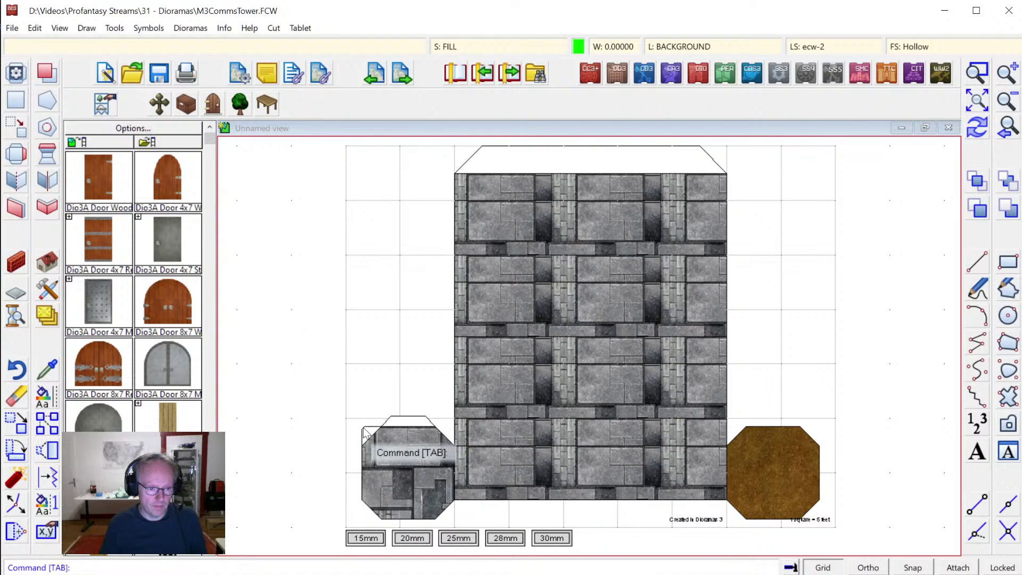
# Add default-width glue tabs to the left, lower-left diagonal and bottom edges of the stone octagon.
pyautogui.press('Return')
pyautogui.click(362, 462)
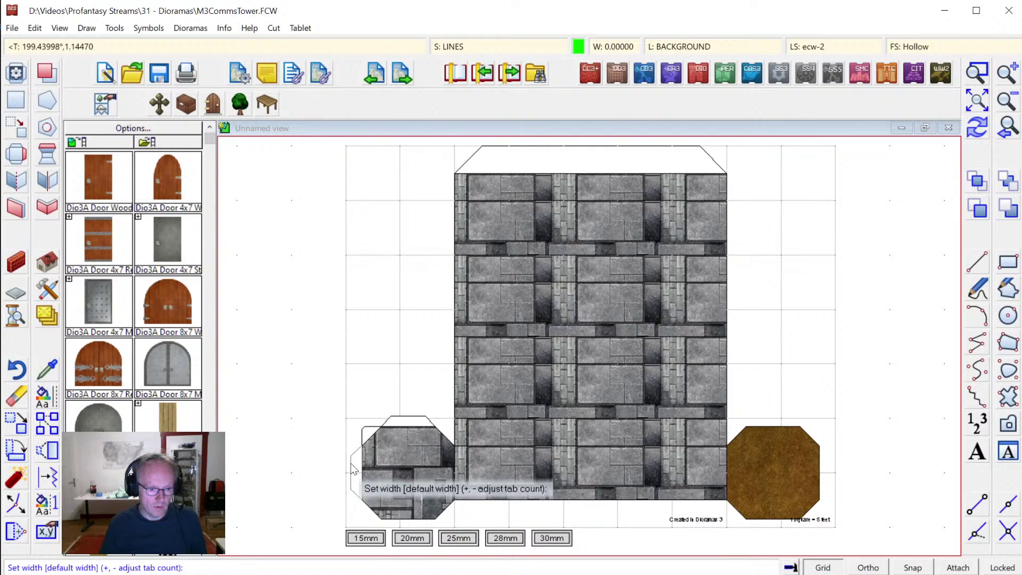
pyautogui.rightClick(356, 500)
pyautogui.press('Return')
pyautogui.click(367, 510)
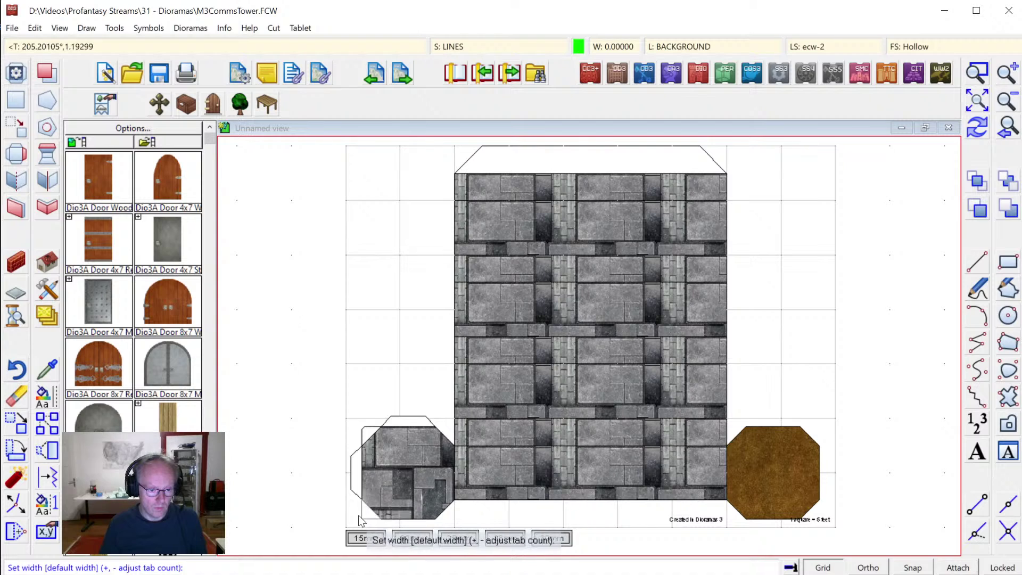
pyautogui.rightClick(363, 514)
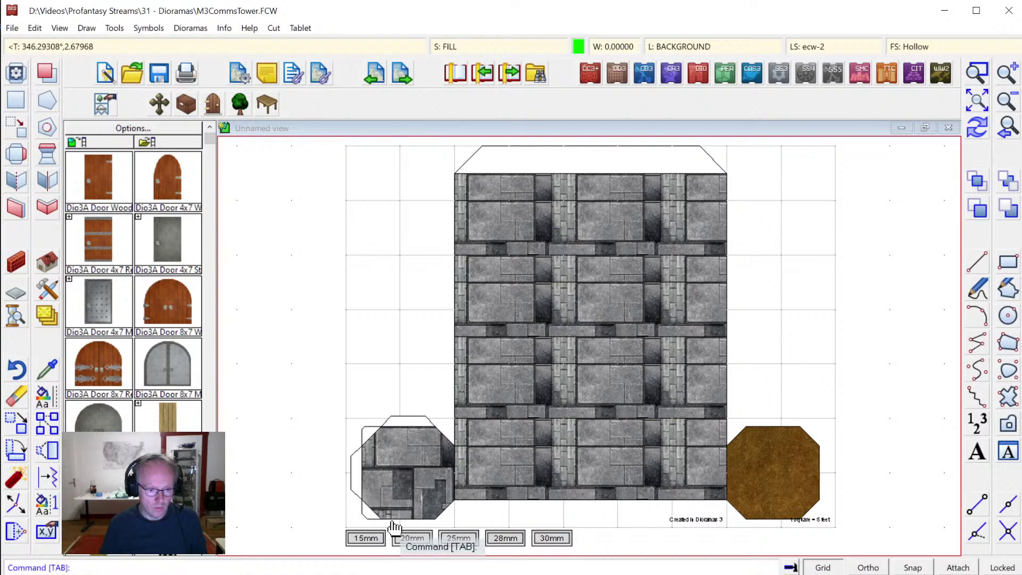
pyautogui.press('Return')
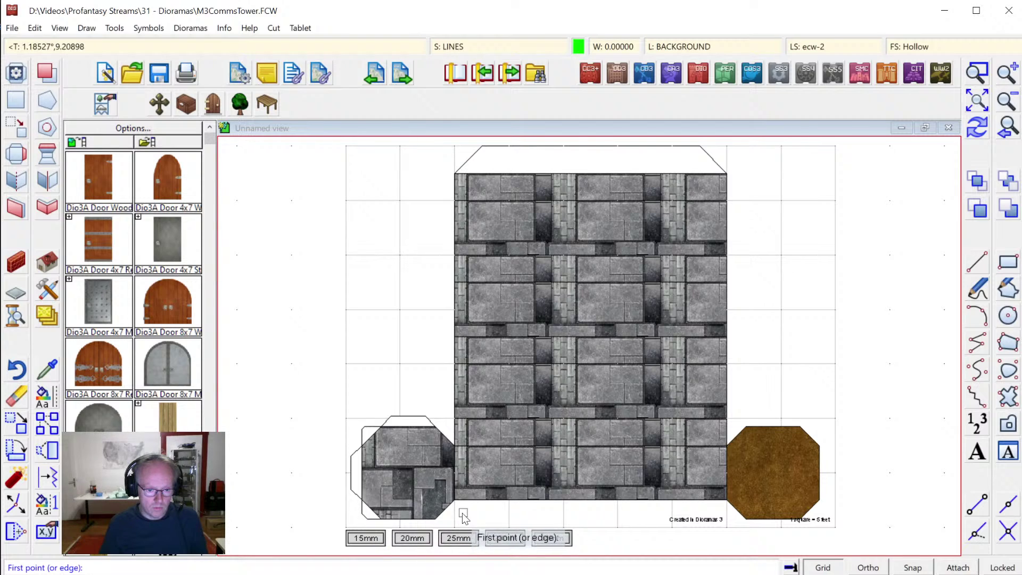
pyautogui.click(427, 519)
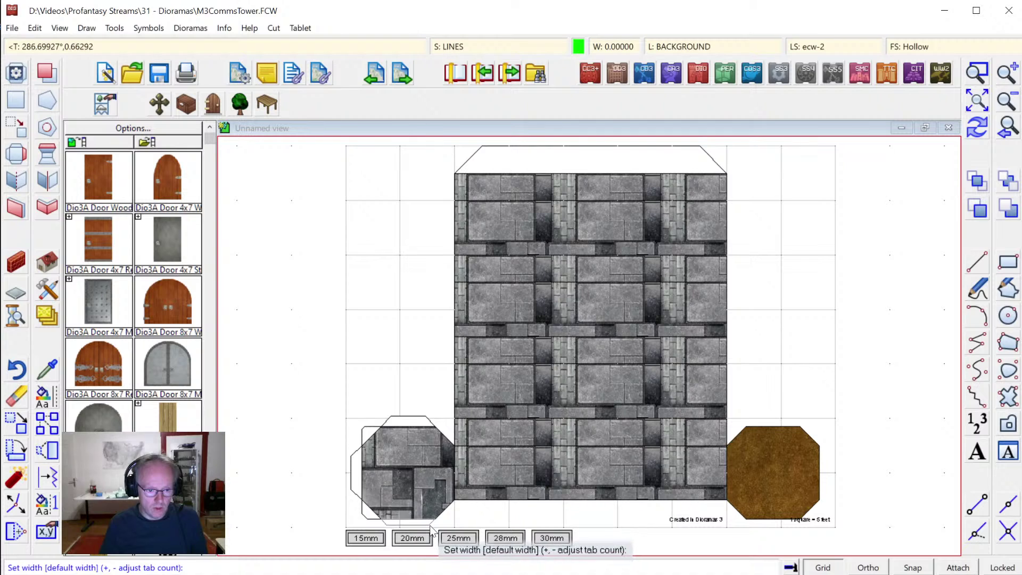
pyautogui.rightClick(473, 520)
pyautogui.press('Return')
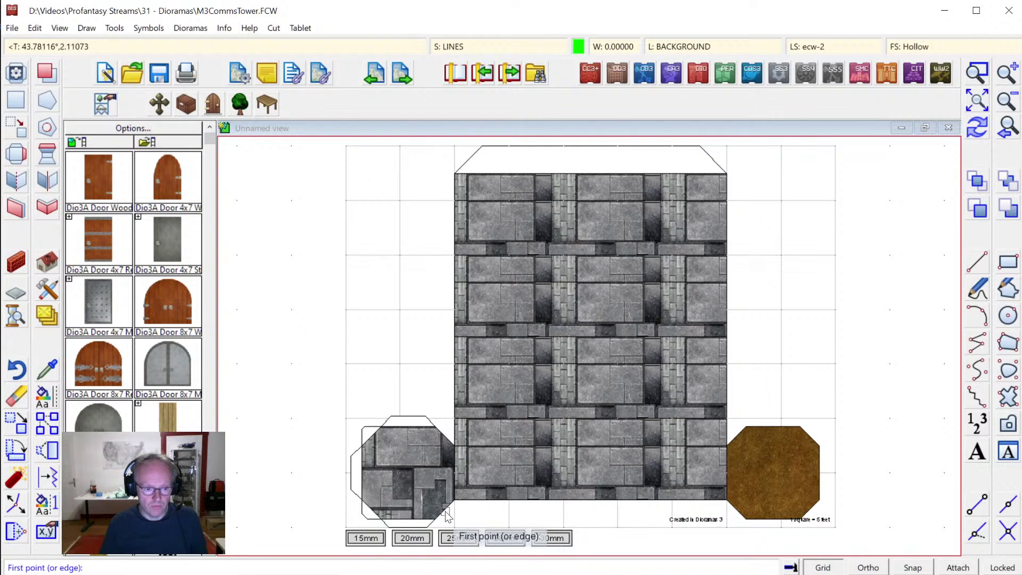
# Add a default-width glue tab to the lower-right diagonal edge of the stone octagon.
pyautogui.click(452, 518)
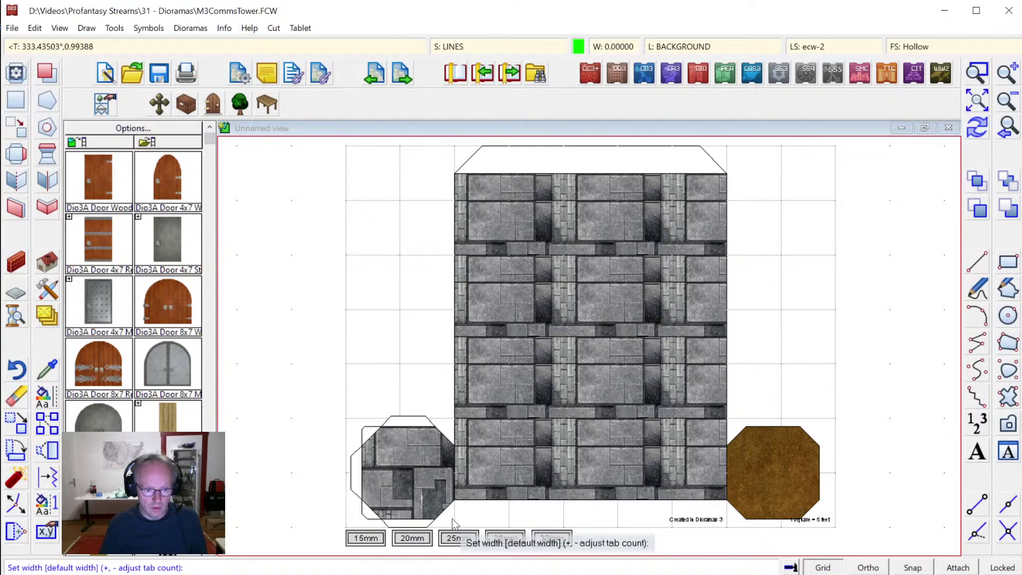
pyautogui.rightClick(452, 523)
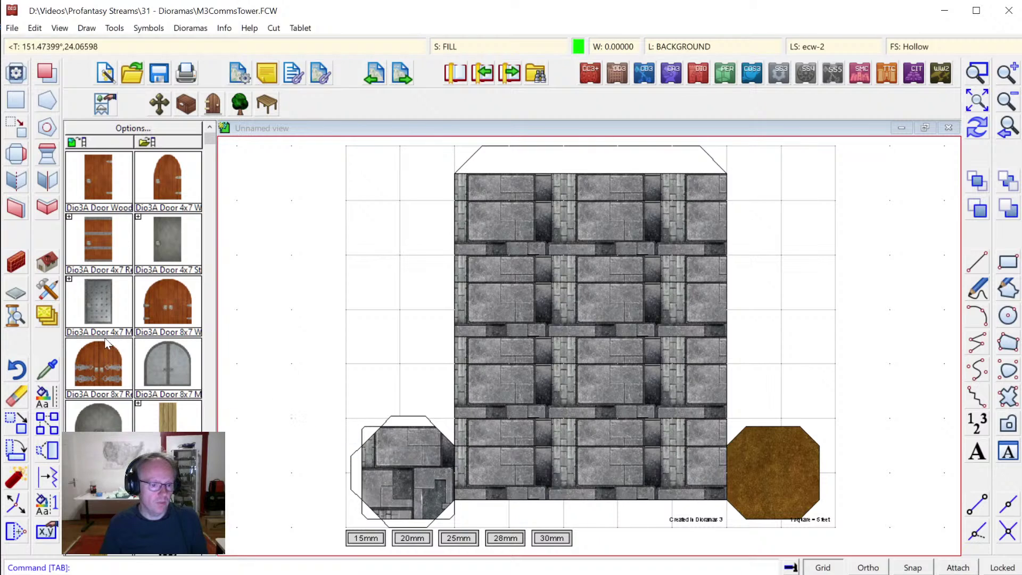
# Mirror-copy the stone octagon's six glue tabs onto the dirt octagon across the vertical centre line of the wall panels.
pyautogui.rightClick(48, 319)
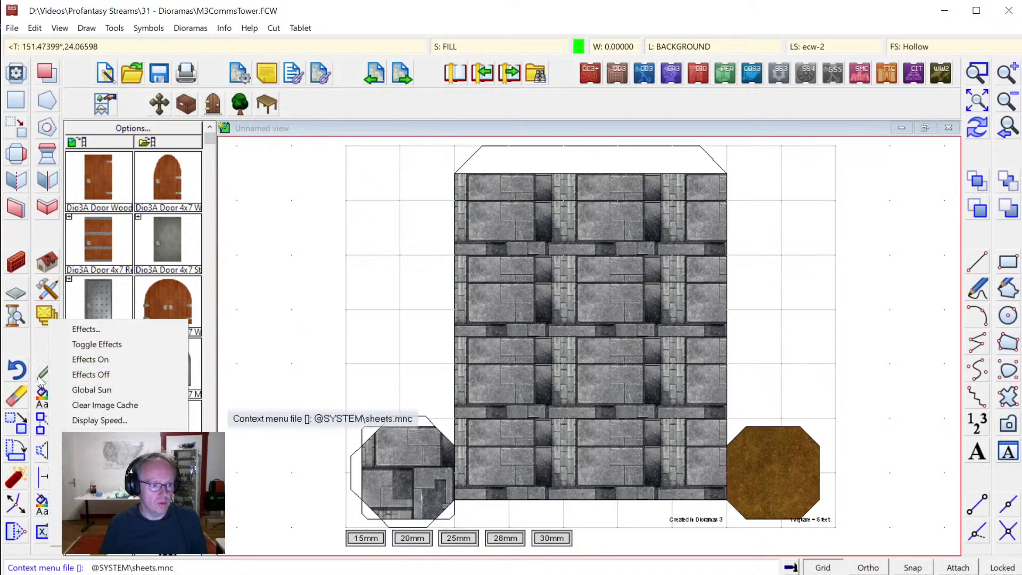
pyautogui.rightClick(44, 433)
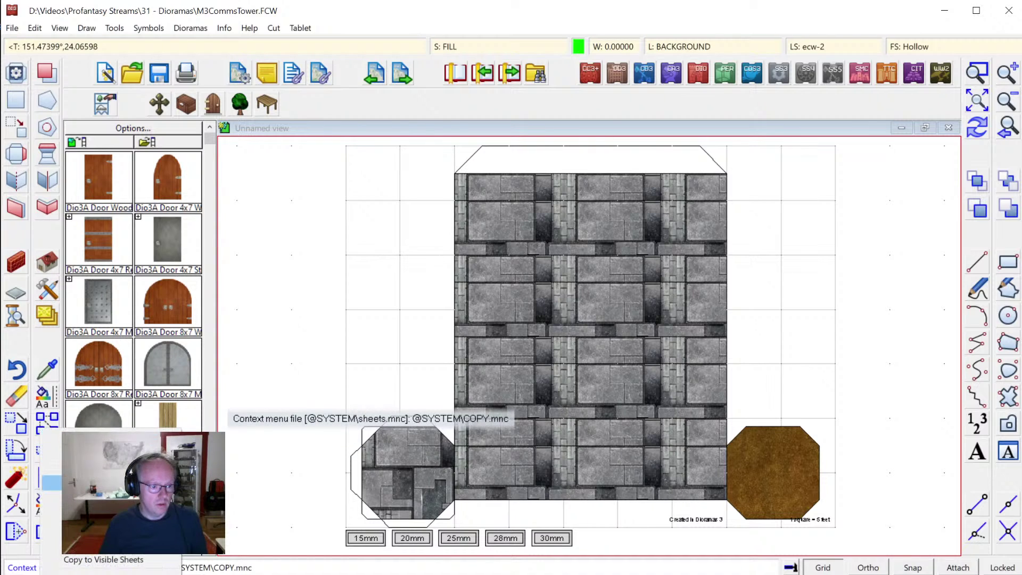
pyautogui.click(104, 559)
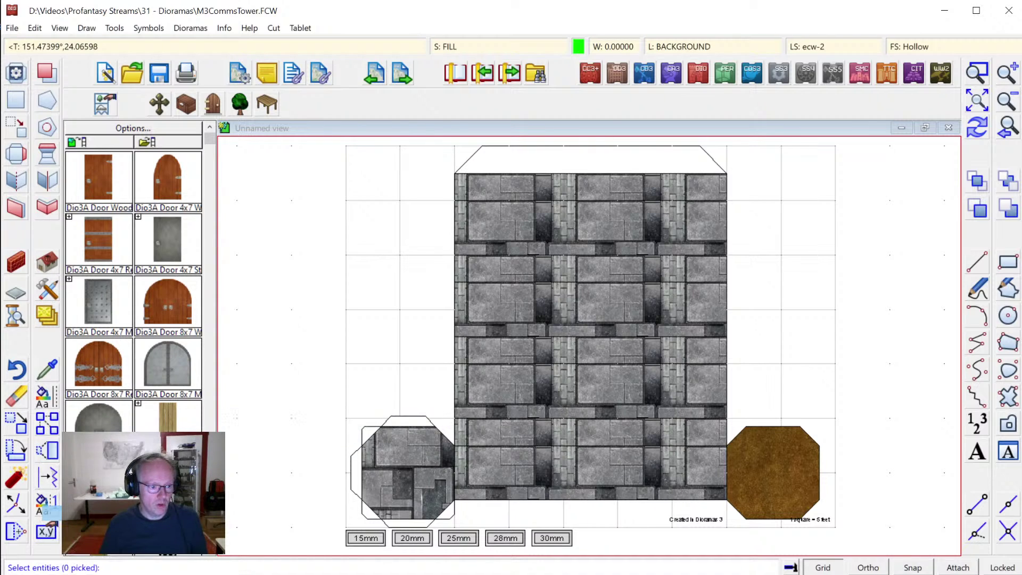
pyautogui.click(359, 448)
pyautogui.click(366, 434)
pyautogui.click(405, 417)
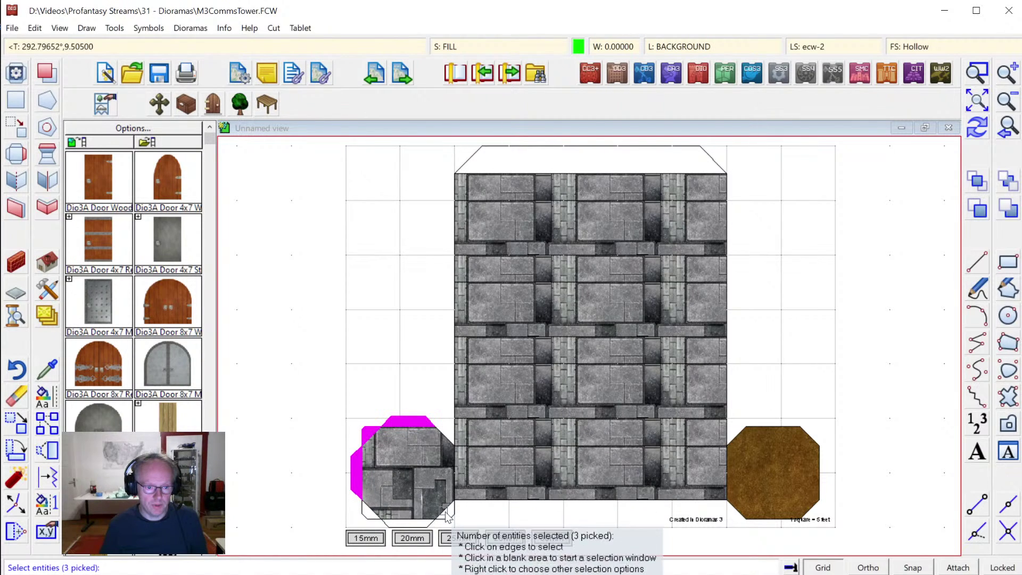
pyautogui.click(450, 517)
pyautogui.click(434, 523)
pyautogui.click(404, 524)
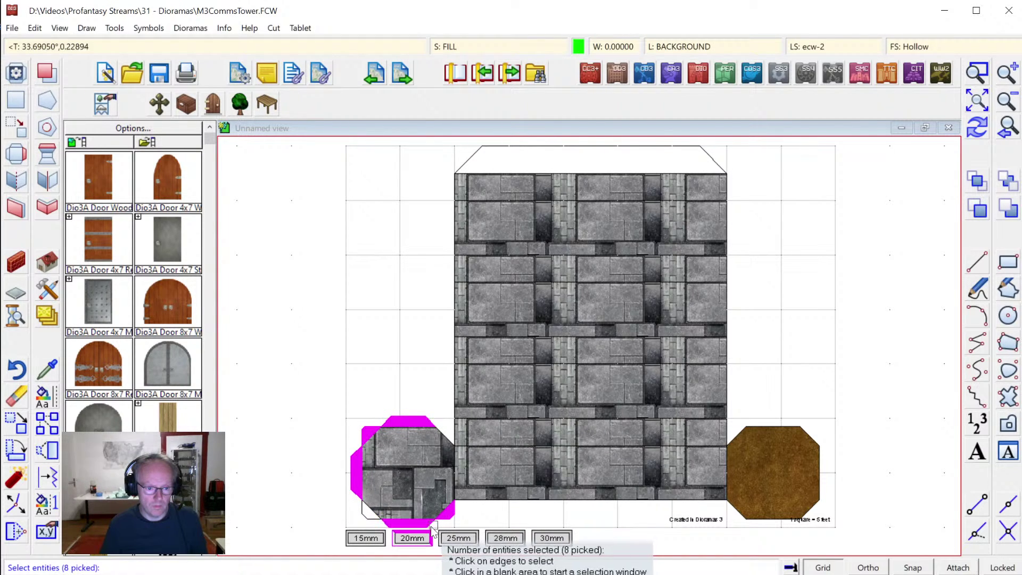
pyautogui.click(375, 518)
pyautogui.click(368, 512)
pyautogui.rightClick(433, 467)
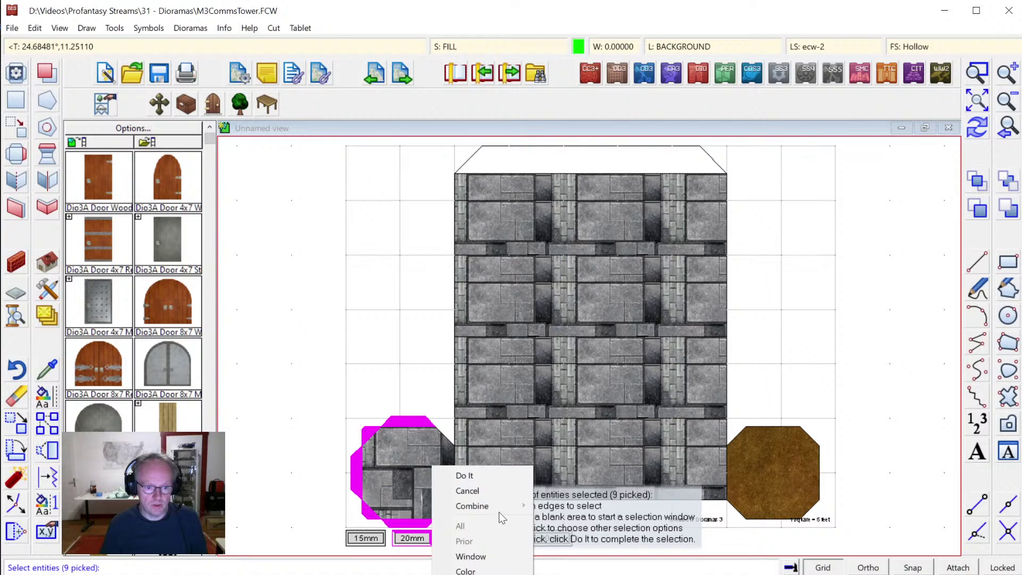
pyautogui.moveTo(499, 512)
pyautogui.click(589, 538)
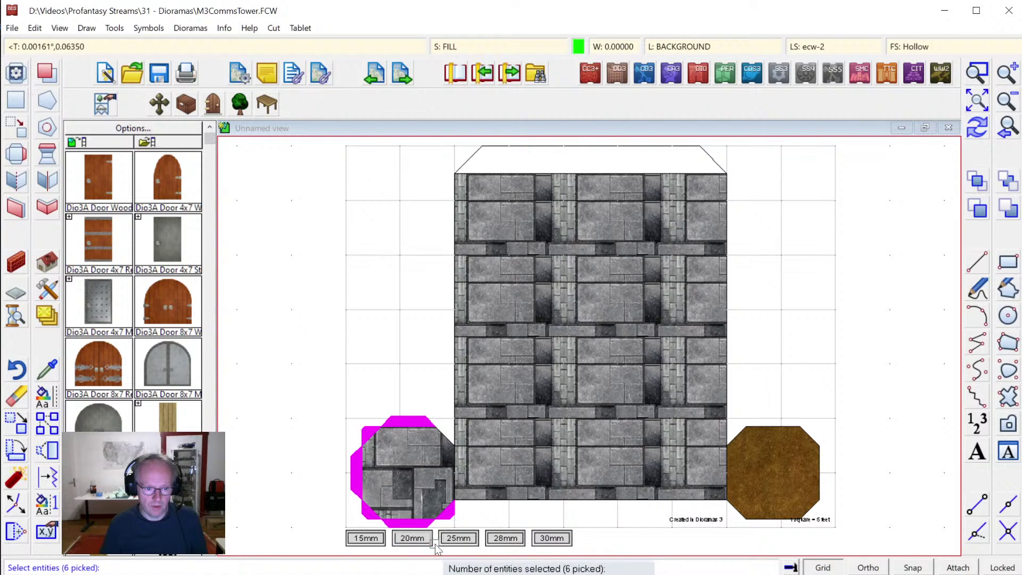
pyautogui.rightClick(472, 451)
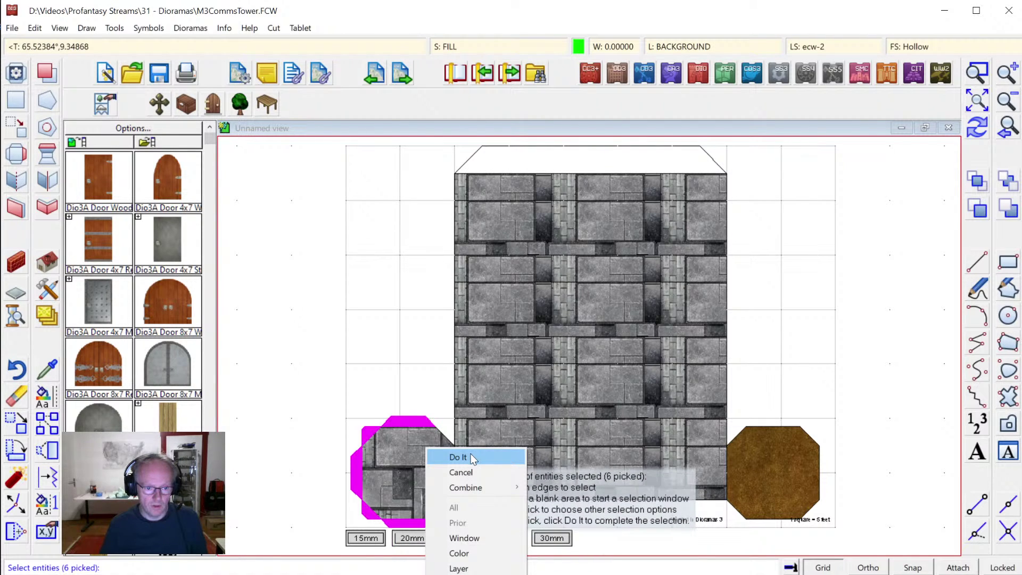
pyautogui.click(473, 456)
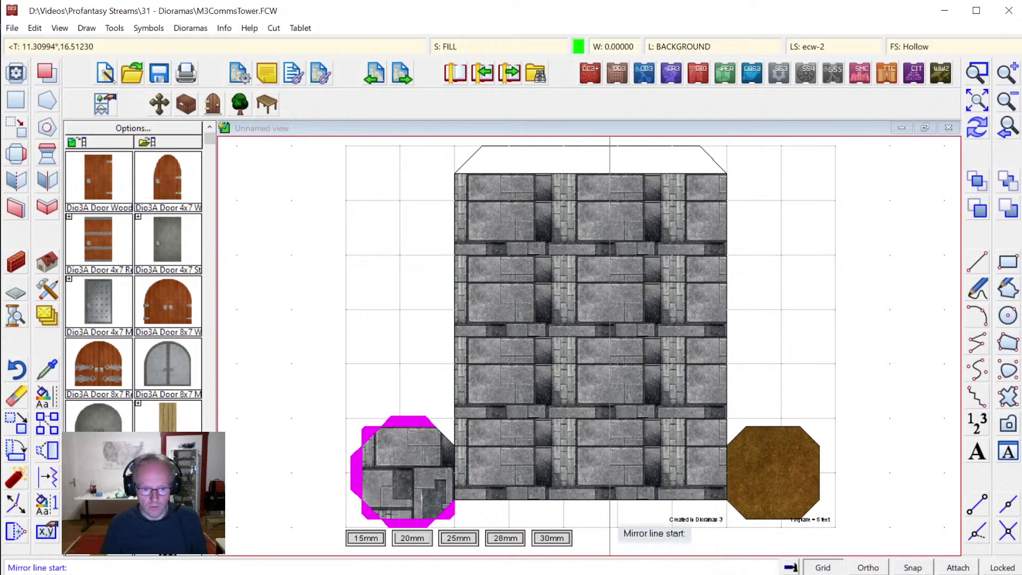
pyautogui.click(580, 495)
pyautogui.click(581, 415)
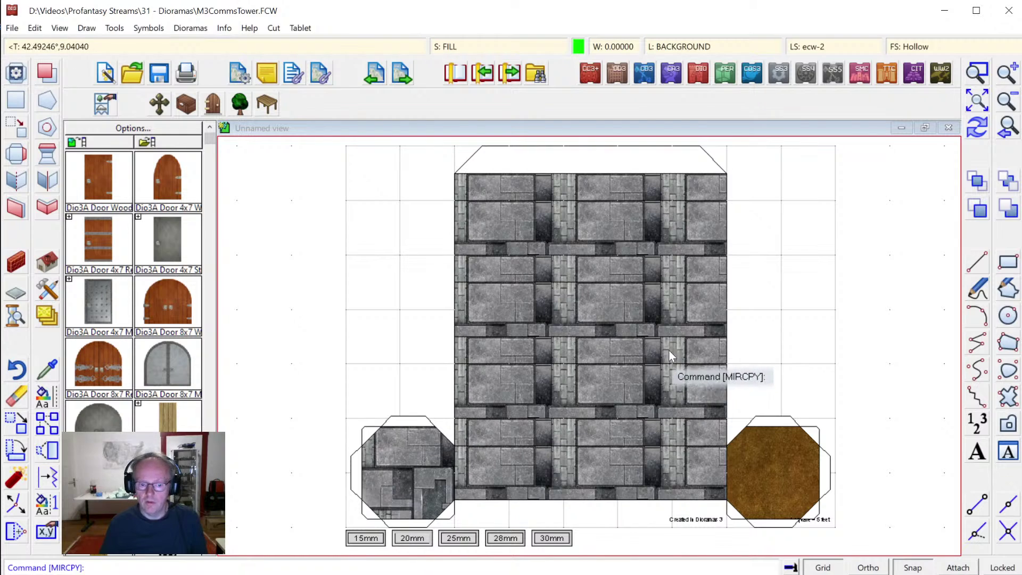
pyautogui.rightClick(774, 308)
pyautogui.click(970, 129)
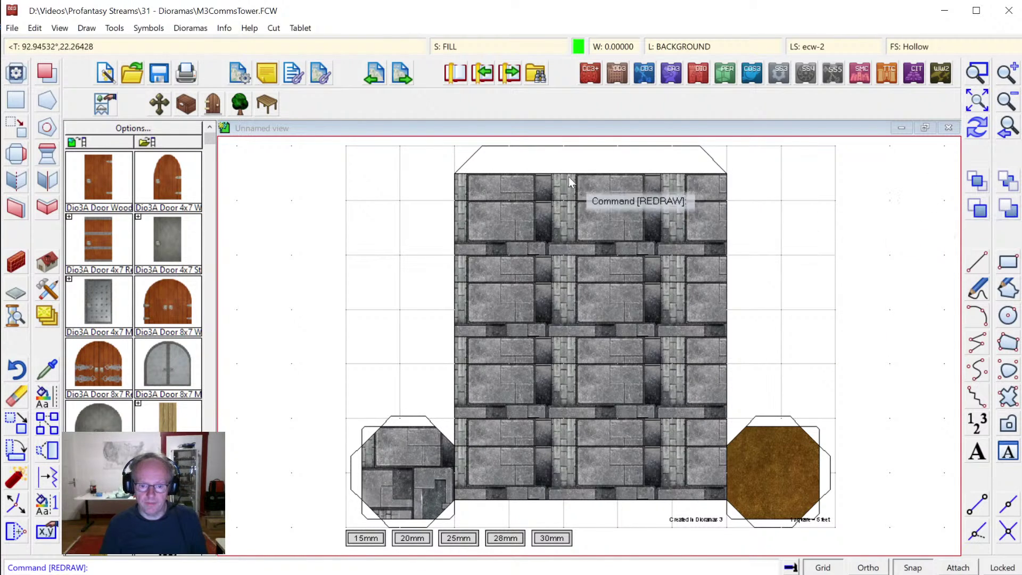
# Erase the "Created in Dioramas 3" note and the square-size note below the tower panels.
pyautogui.click(20, 398)
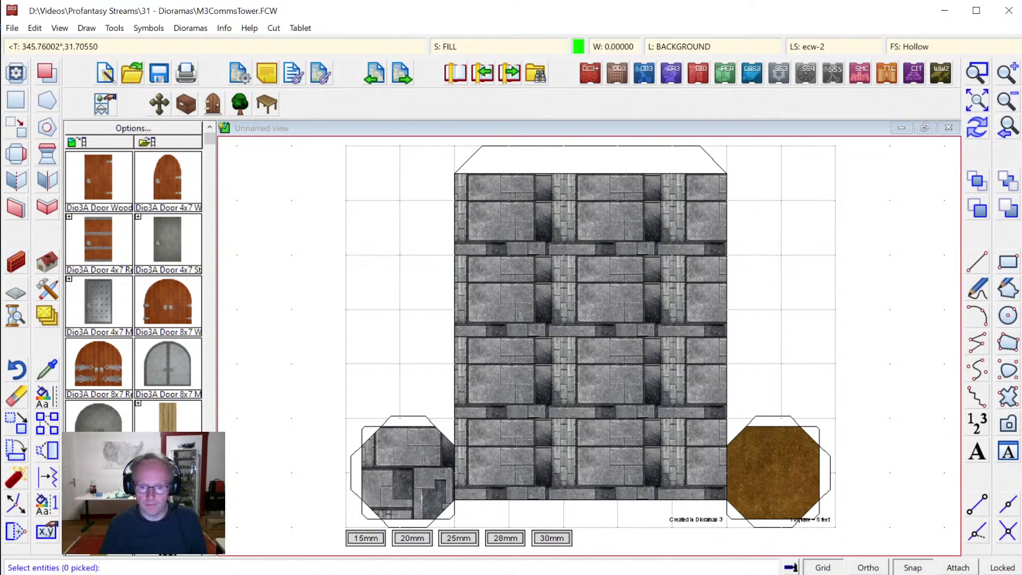
pyautogui.click(792, 521)
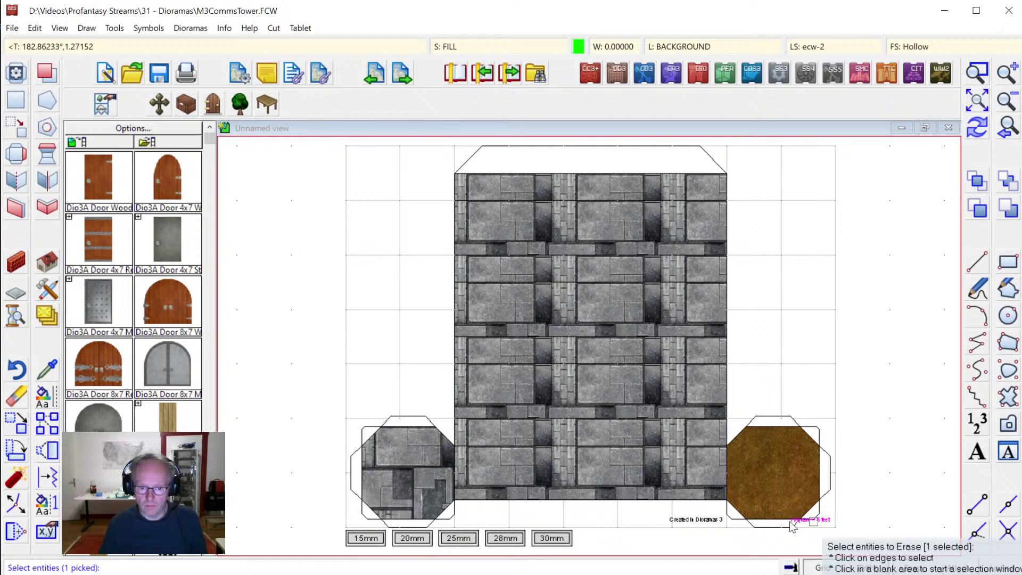
pyautogui.click(696, 519)
pyautogui.rightClick(795, 339)
pyautogui.click(811, 344)
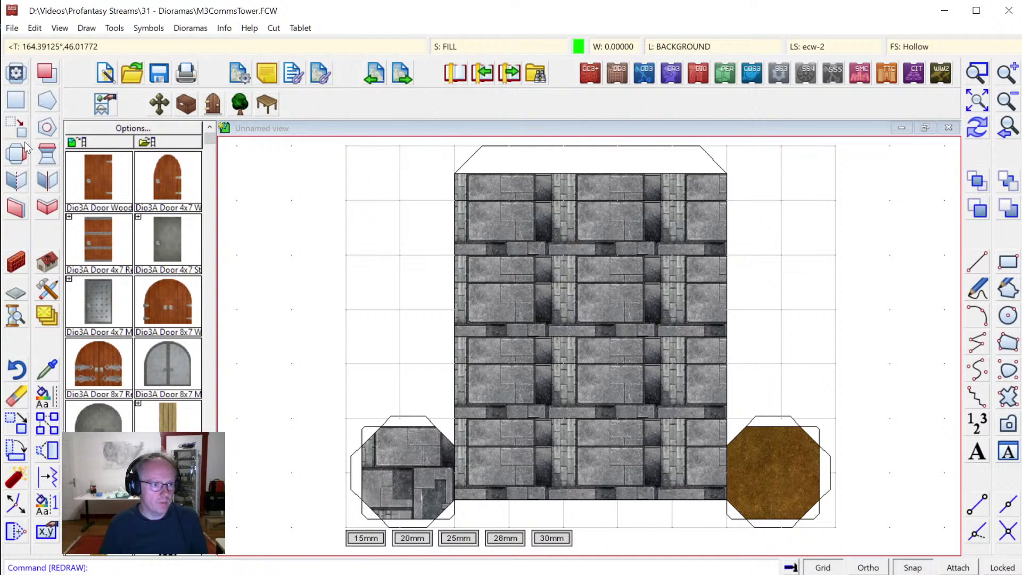
# Add default-width glue tabs to the stone octagon's upper-right diagonal edge and the dirt octagon's upper-left diagonal edge.
pyautogui.click(19, 160)
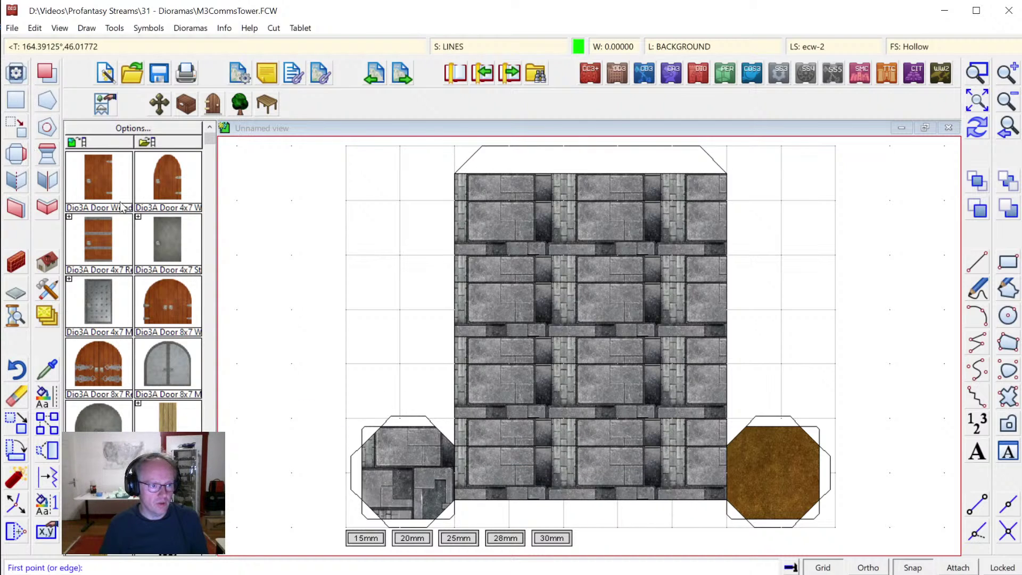
pyautogui.click(450, 437)
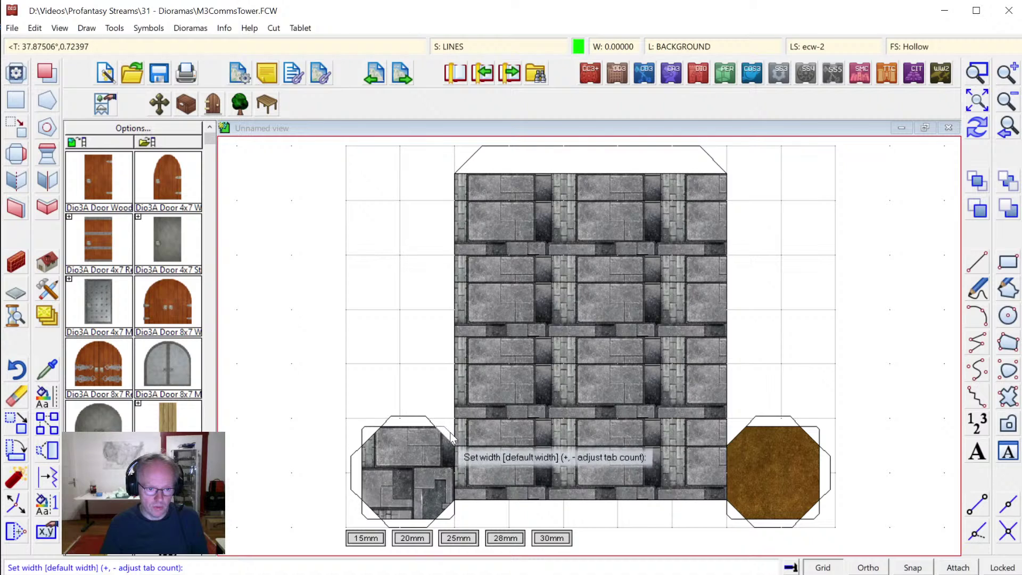
pyautogui.press('Return')
pyautogui.press('Return')
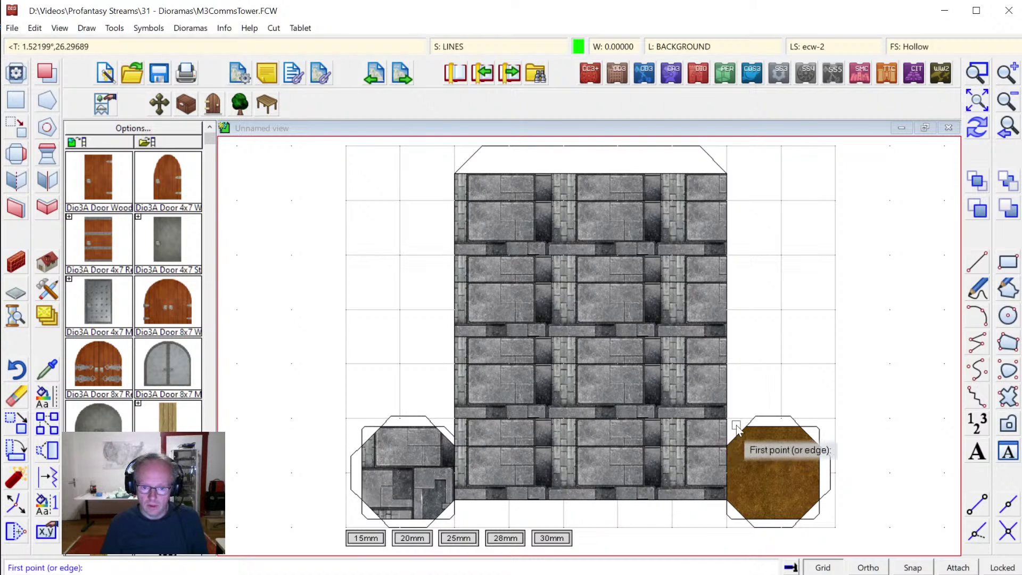
pyautogui.click(738, 432)
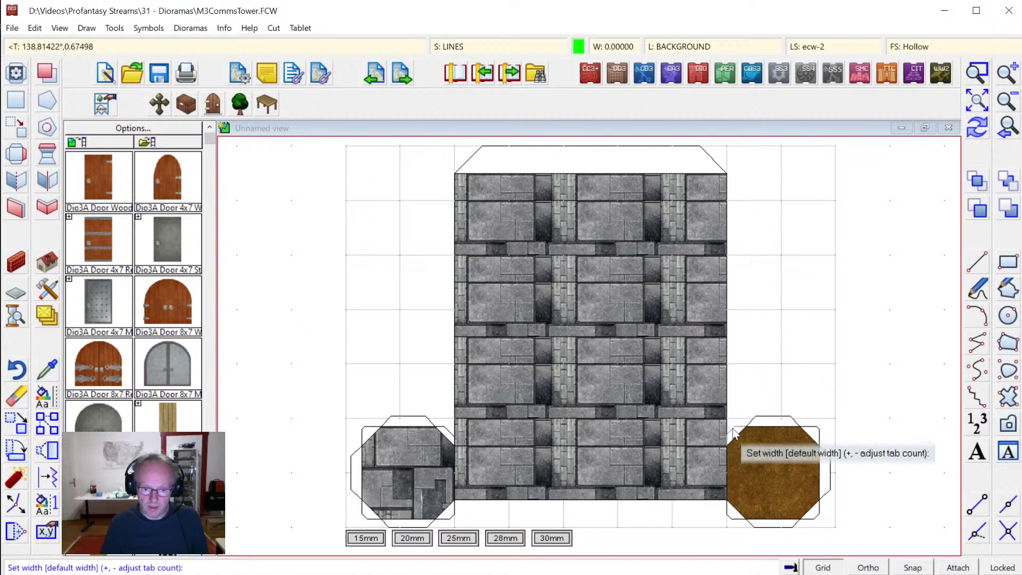
pyautogui.press('Return')
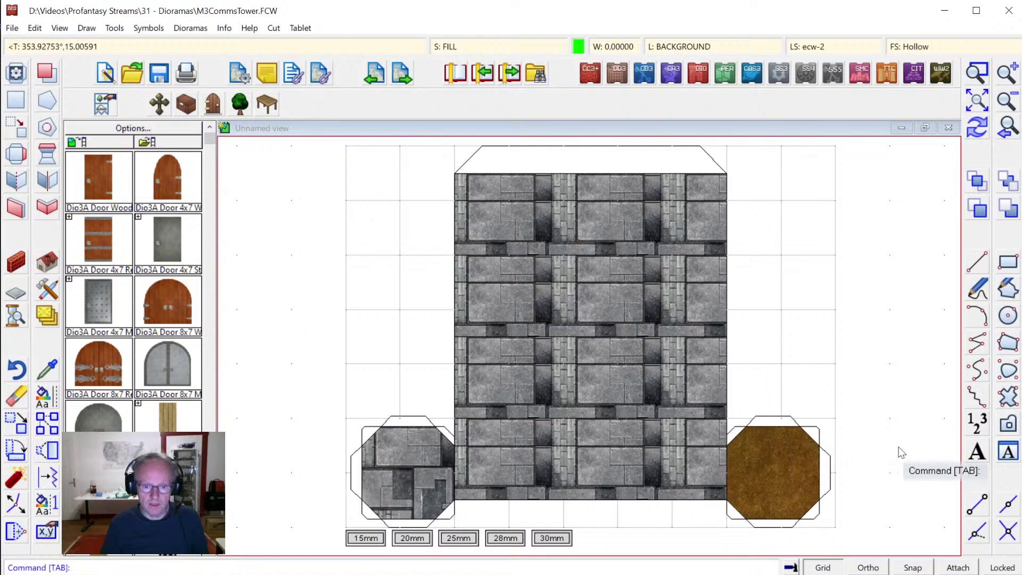
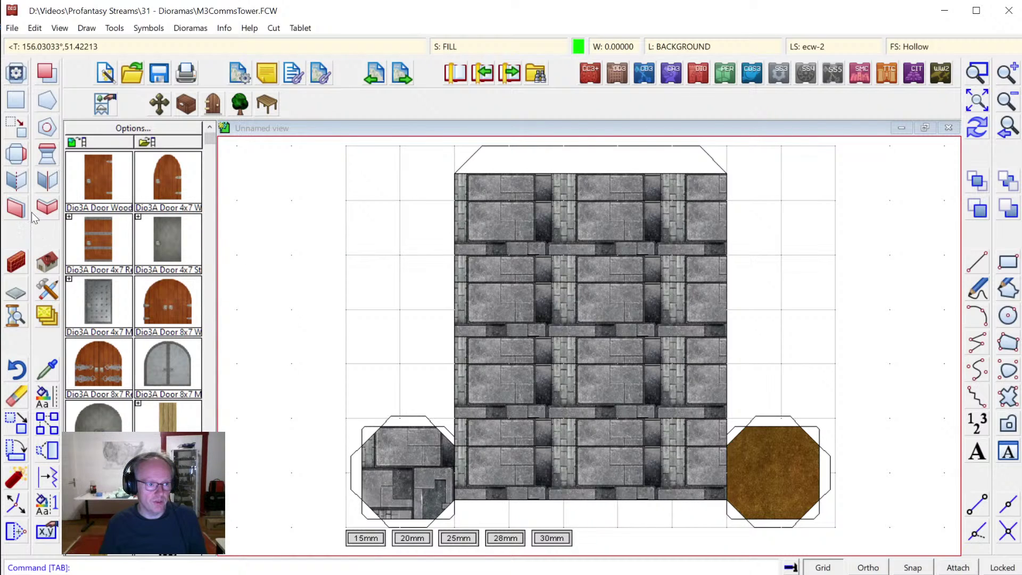
# Change the panel style of the topmost and fourth wall panels from the top to a Floor Lattice background with Hollow foreground.
pyautogui.click(45, 79)
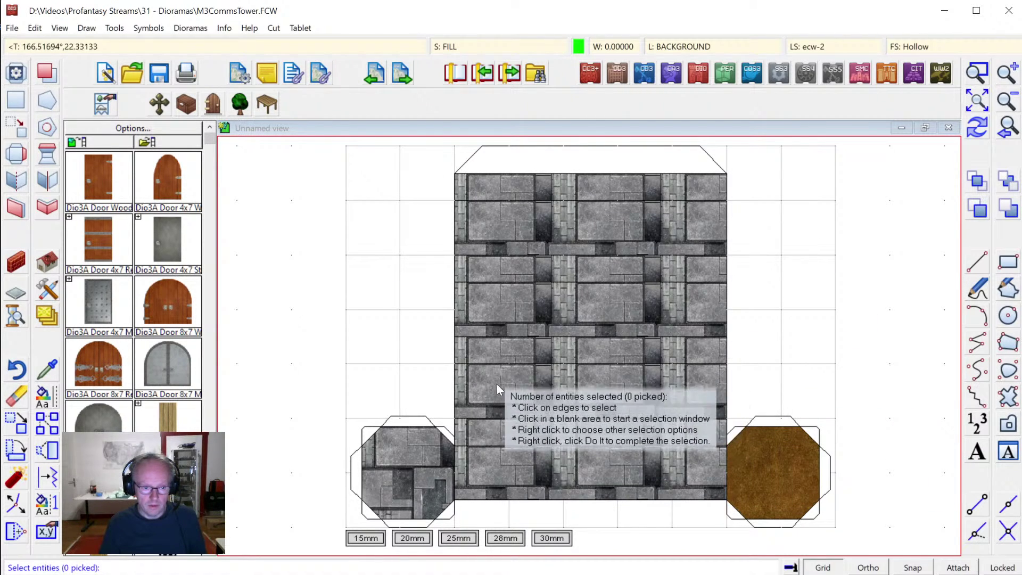
pyautogui.click(452, 347)
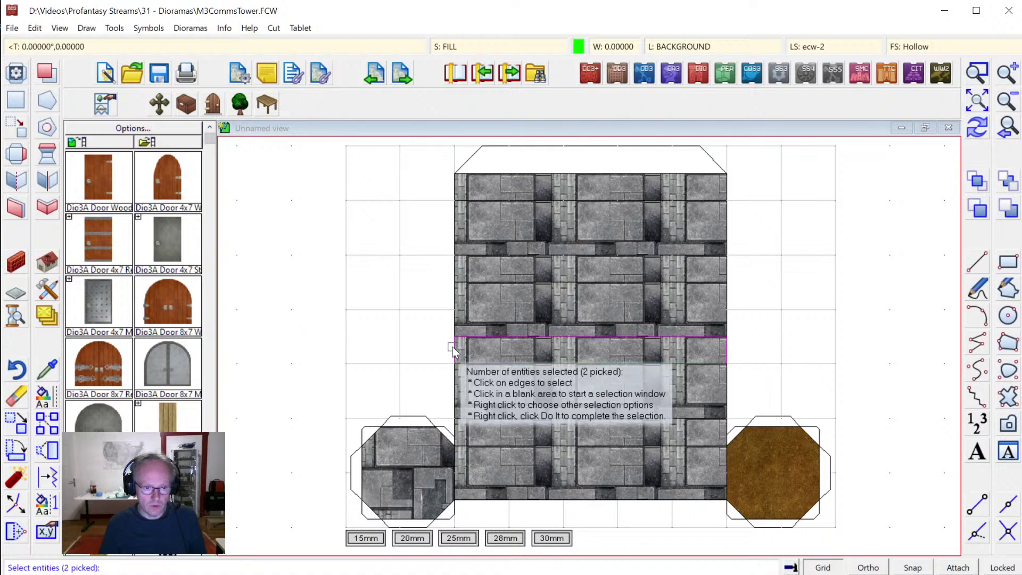
pyautogui.click(456, 190)
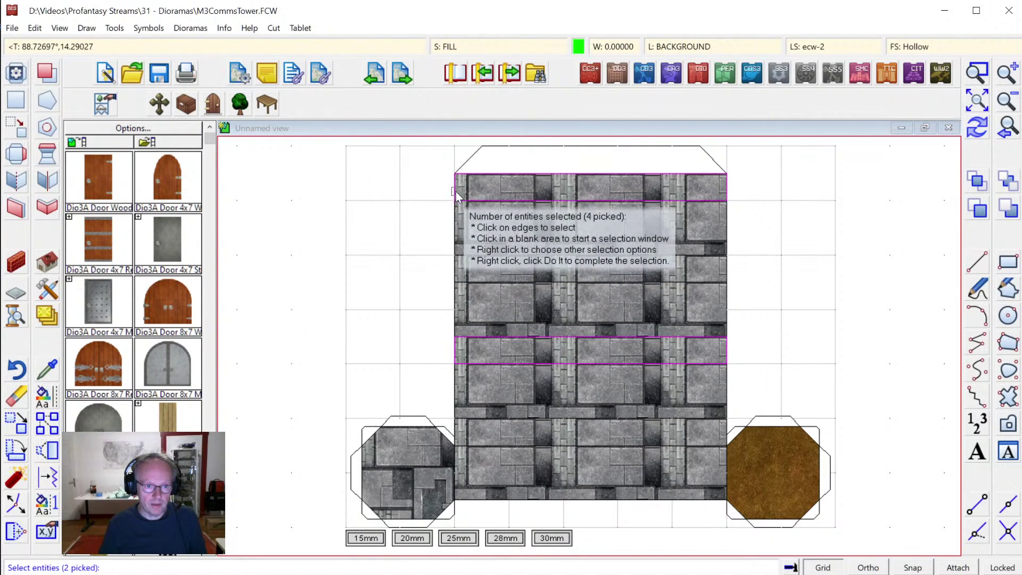
pyautogui.rightClick(733, 236)
pyautogui.click(745, 242)
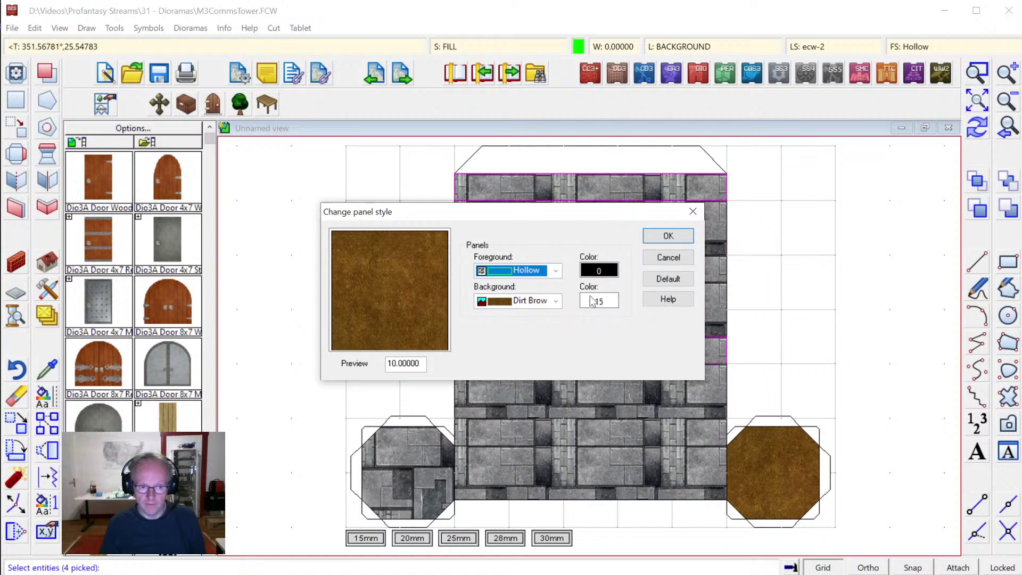
pyautogui.click(556, 301)
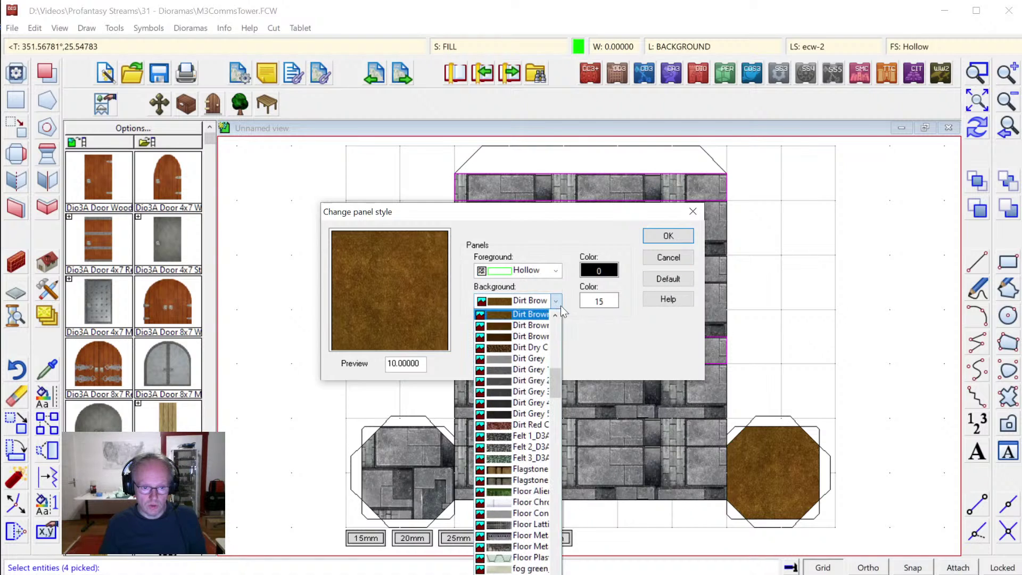
pyautogui.click(530, 525)
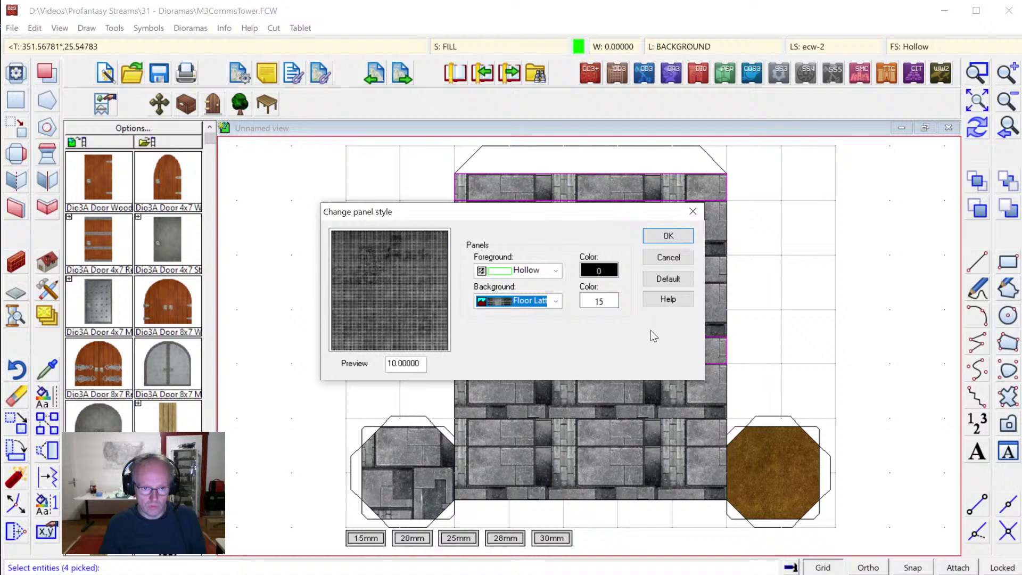
pyautogui.click(669, 236)
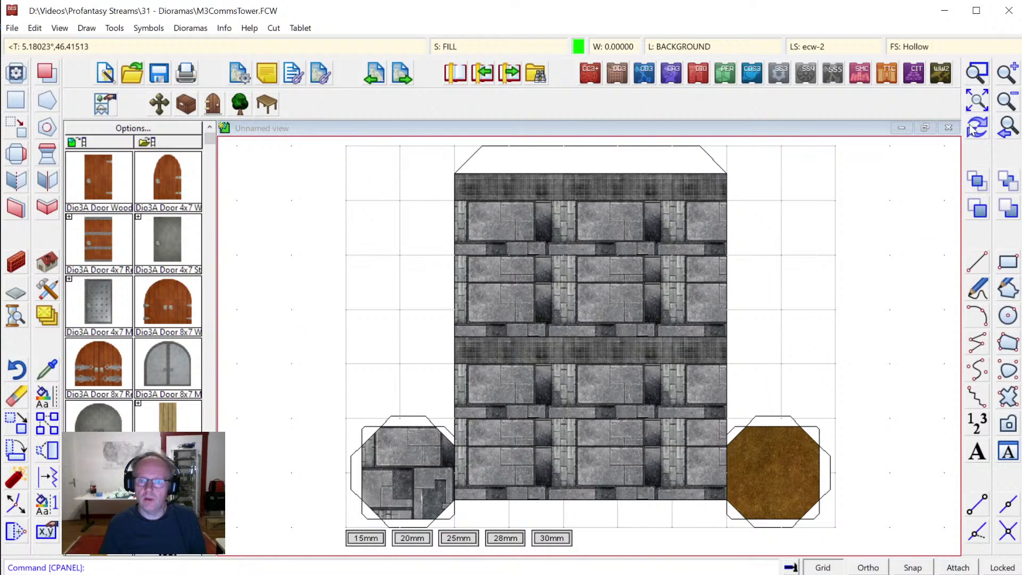
pyautogui.click(972, 129)
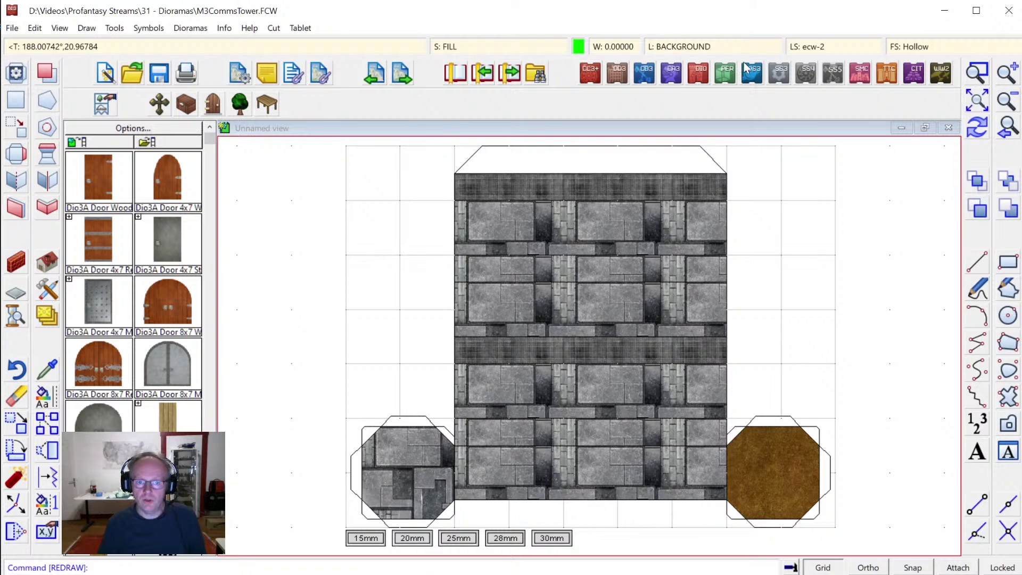
# Place the red-ringed CosA Access Hatch symbol from the Cosmographer engineering catalog at the centre of the stone octagon.
pyautogui.click(753, 75)
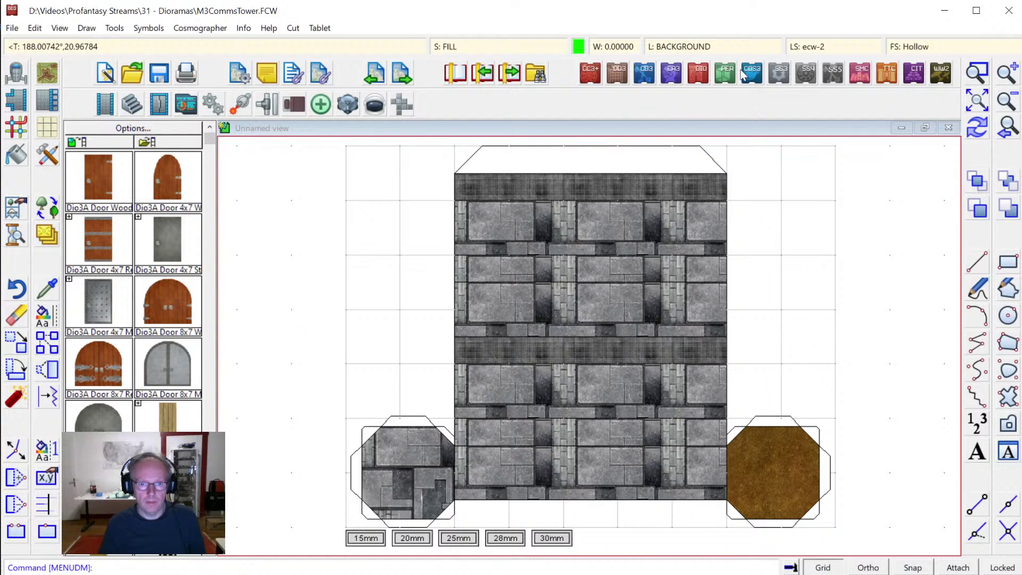
pyautogui.click(213, 105)
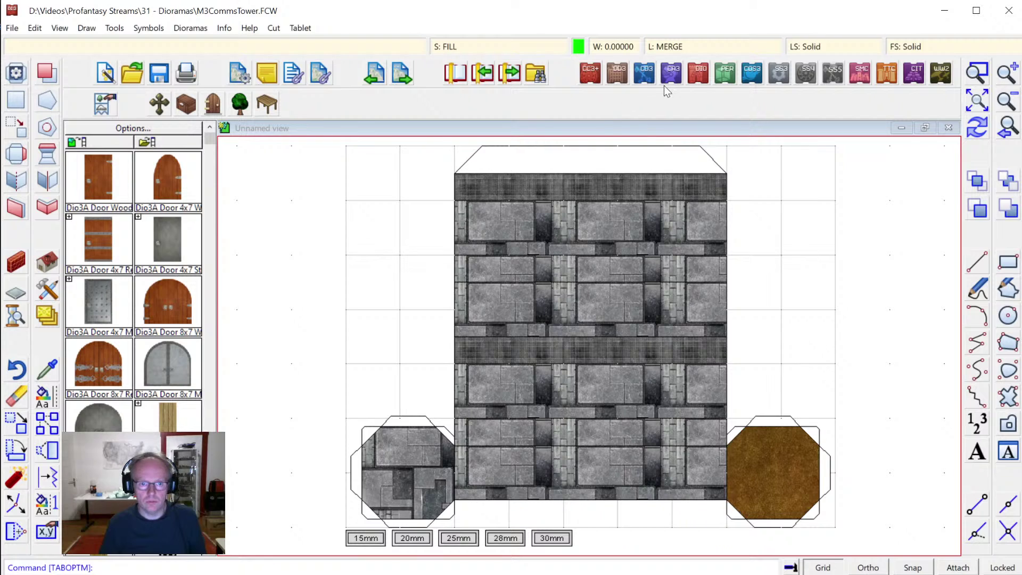
pyautogui.click(743, 71)
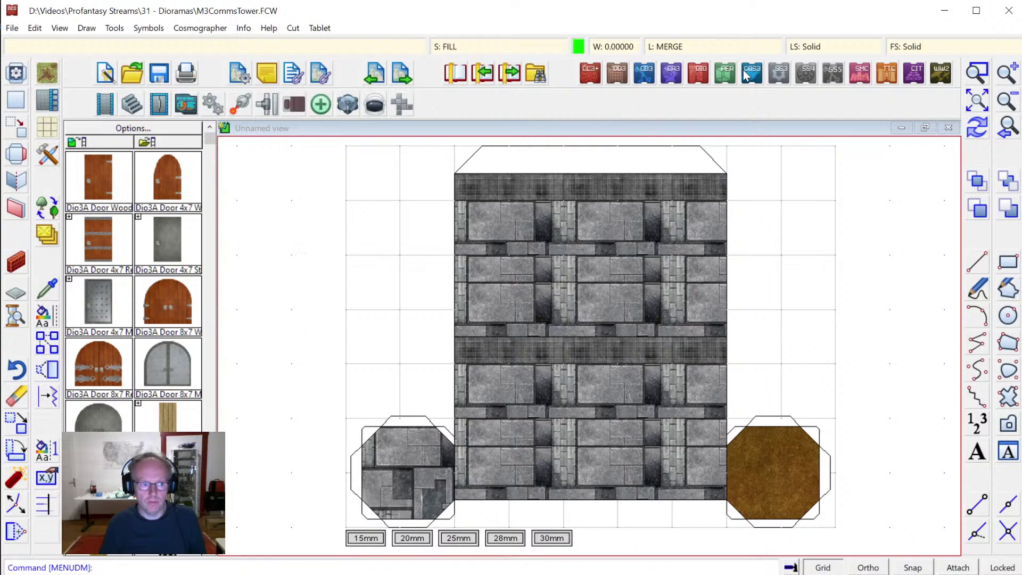
pyautogui.click(201, 104)
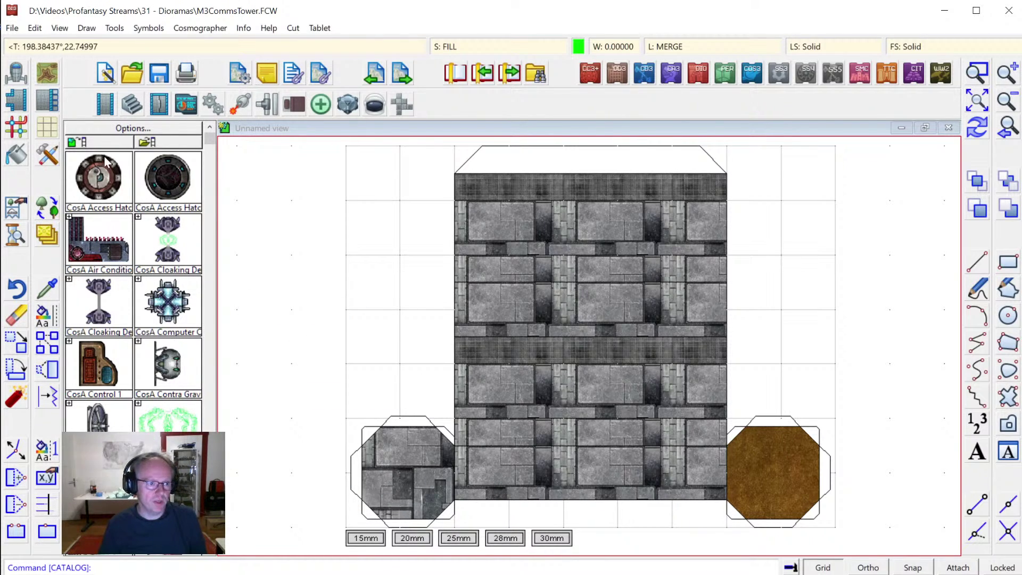
pyautogui.click(99, 178)
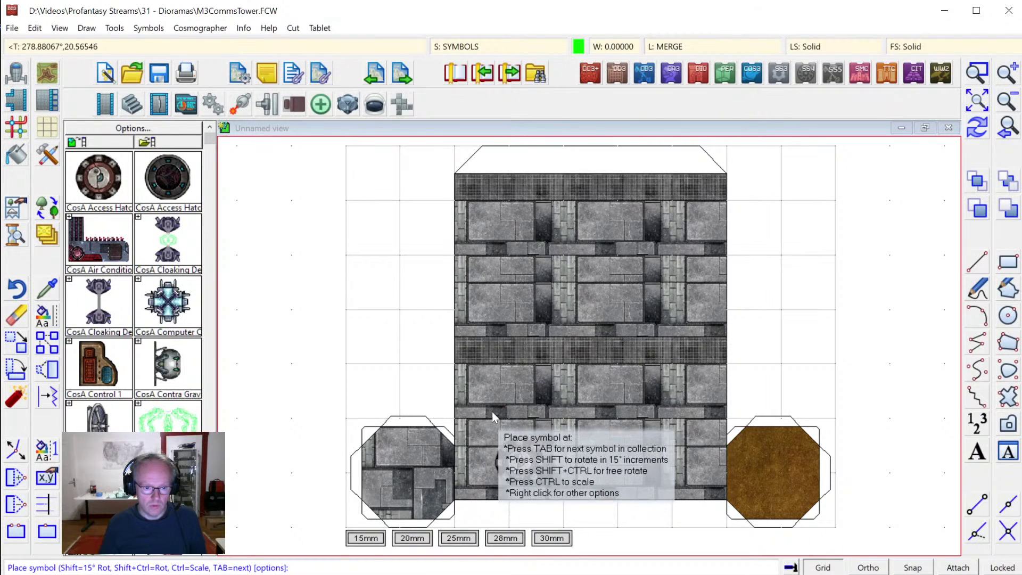
pyautogui.click(375, 467)
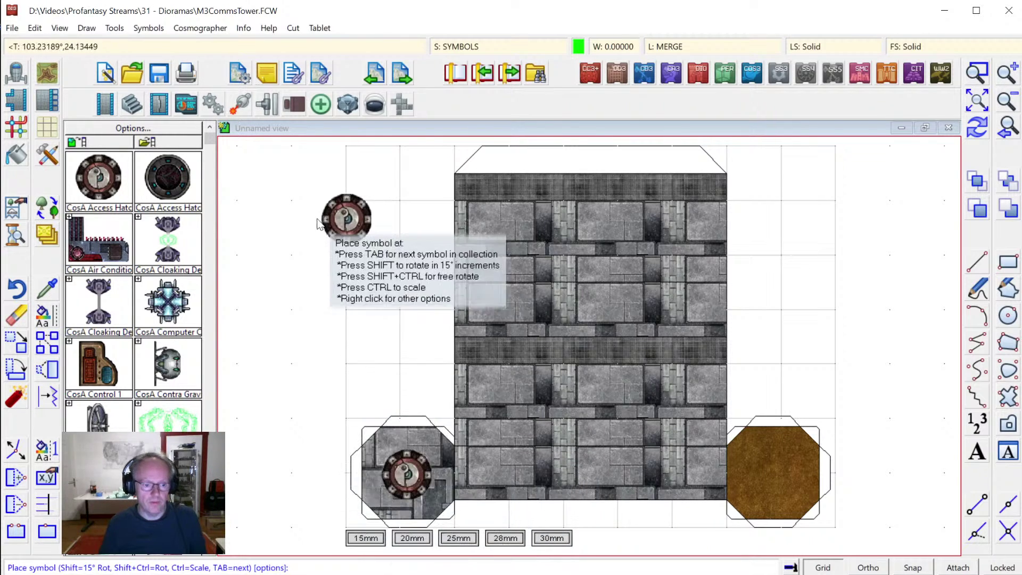
pyautogui.rightClick(347, 229)
pyautogui.click(589, 258)
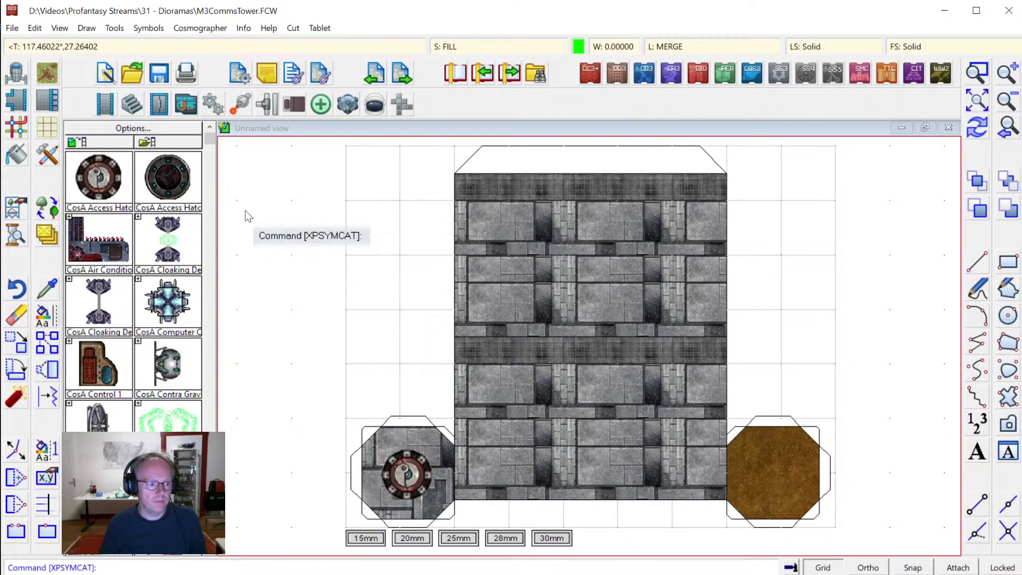
# Browse the Cosmographer engineering, door, wiring, furniture and baggage symbol catalogs for suitable tower decorations.
pyautogui.click(211, 250)
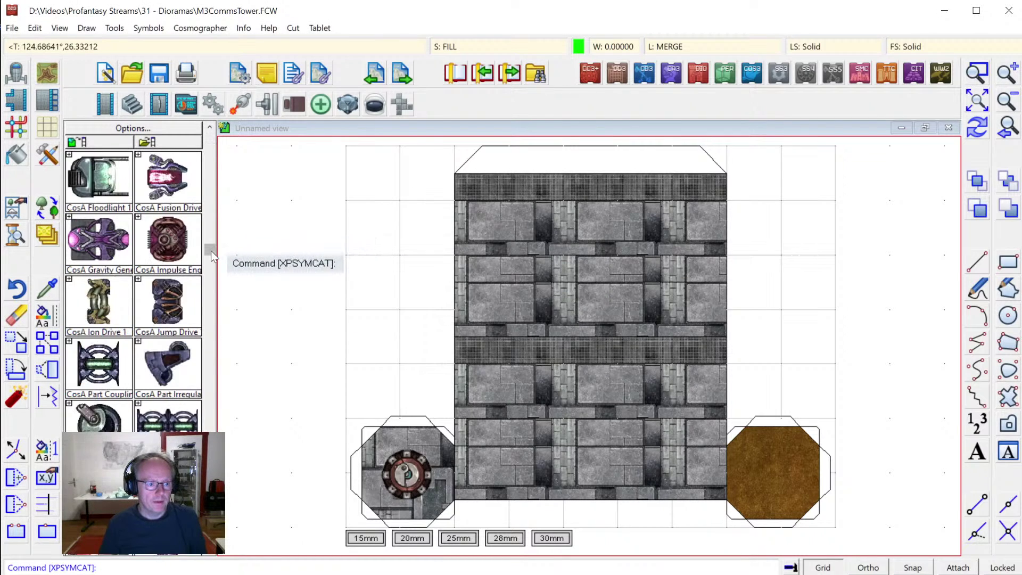
pyautogui.click(210, 152)
pyautogui.click(157, 112)
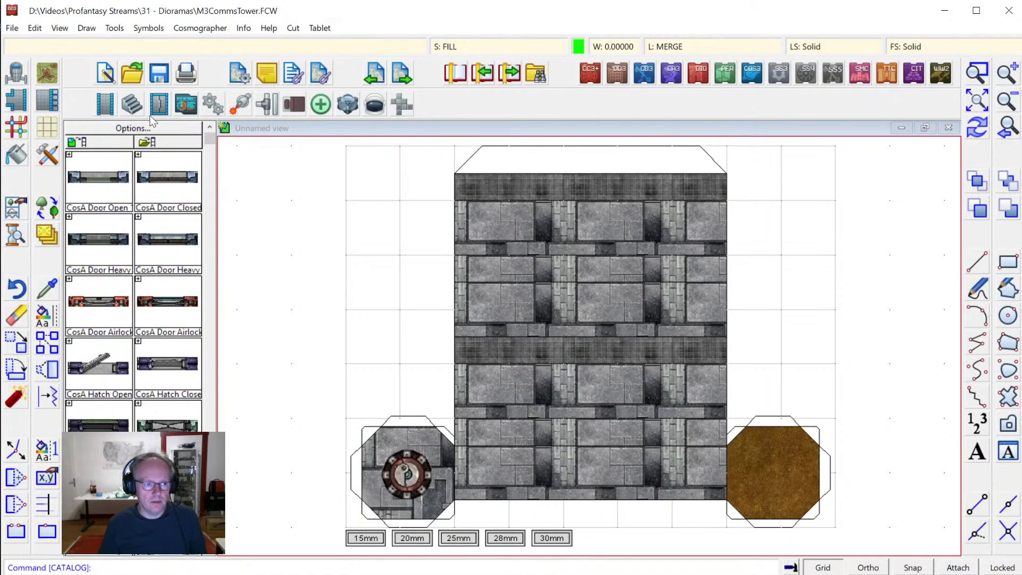
pyautogui.click(210, 366)
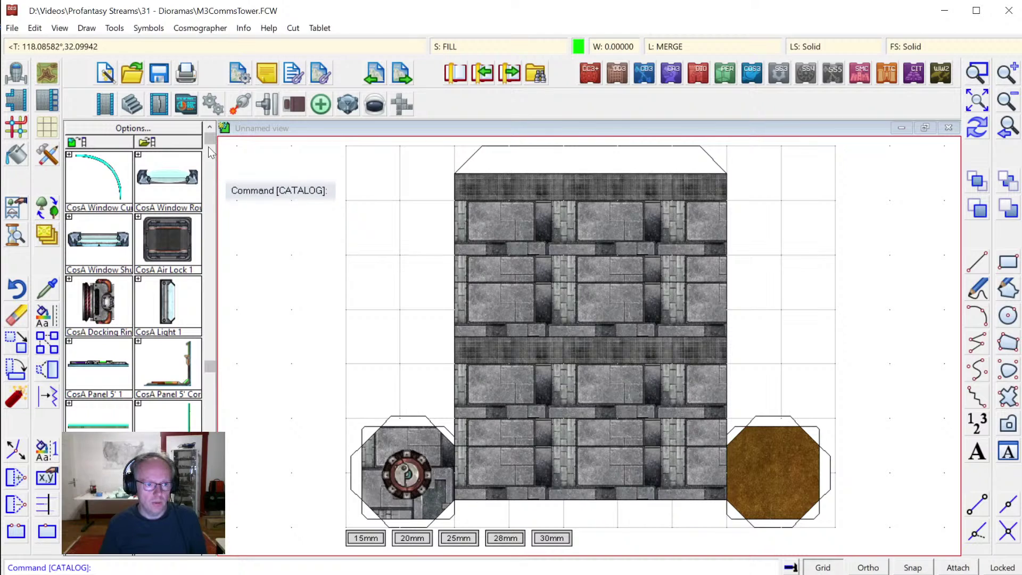
pyautogui.click(209, 170)
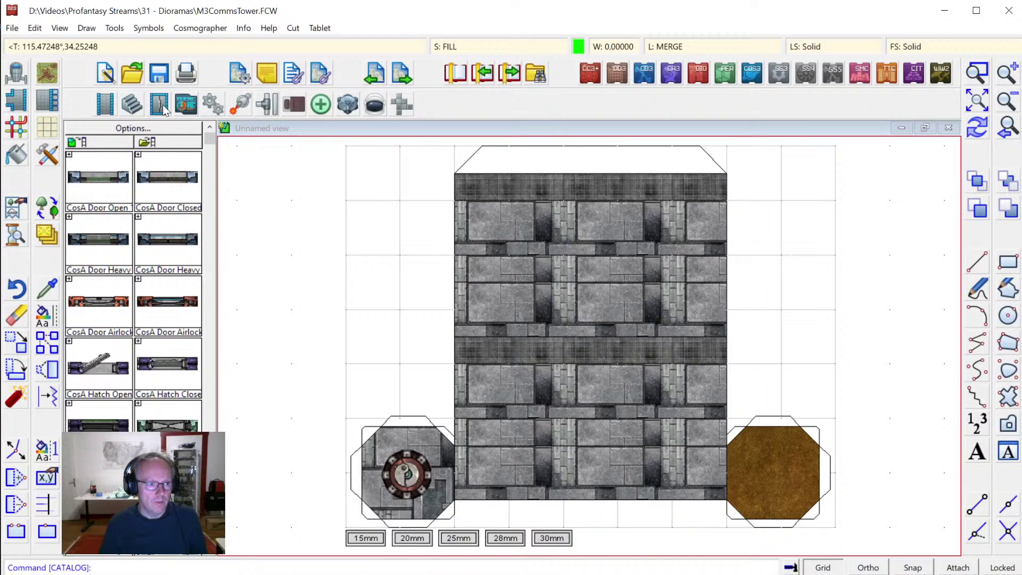
pyautogui.click(186, 106)
pyautogui.click(215, 106)
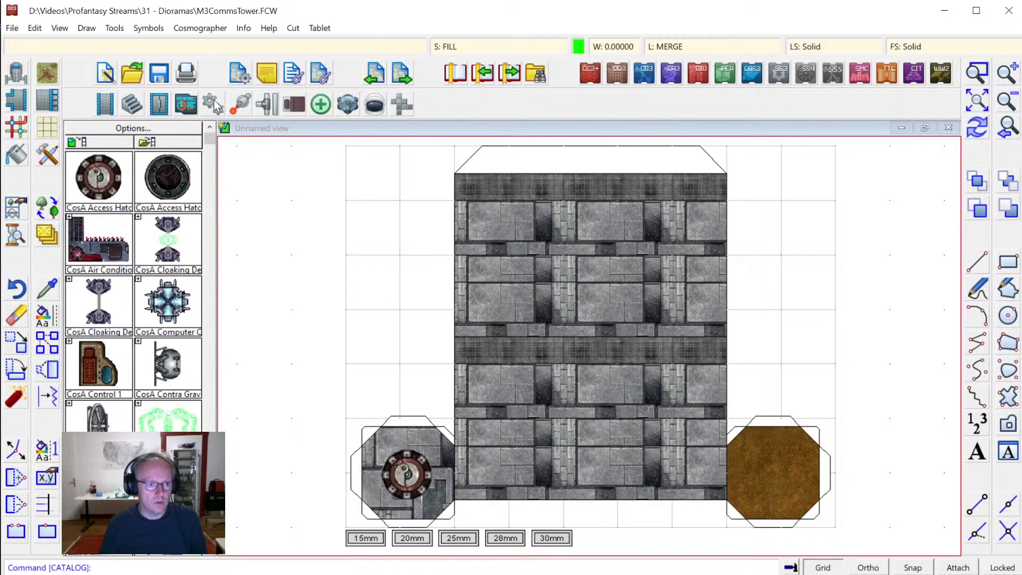
pyautogui.click(233, 106)
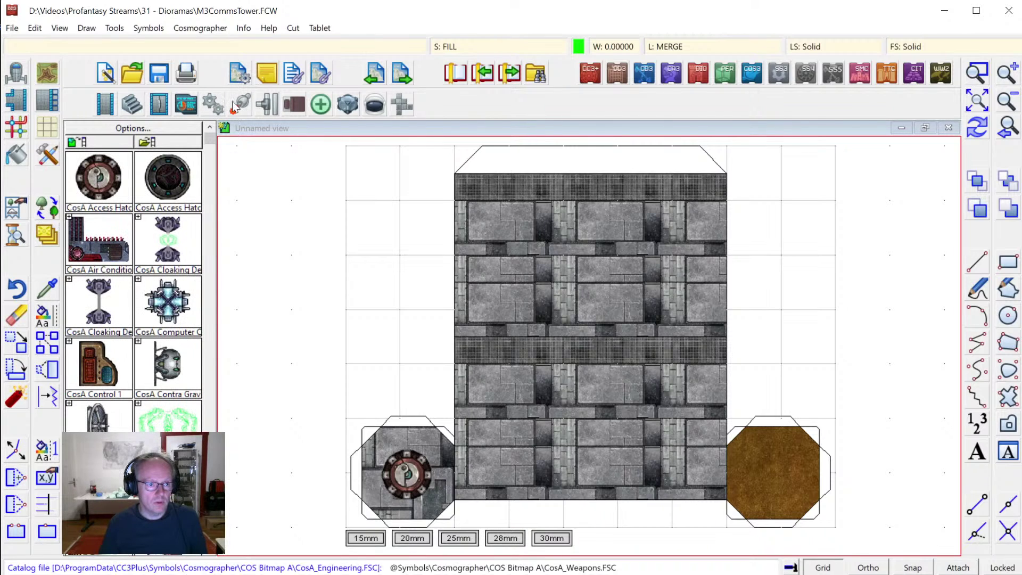
pyautogui.click(264, 108)
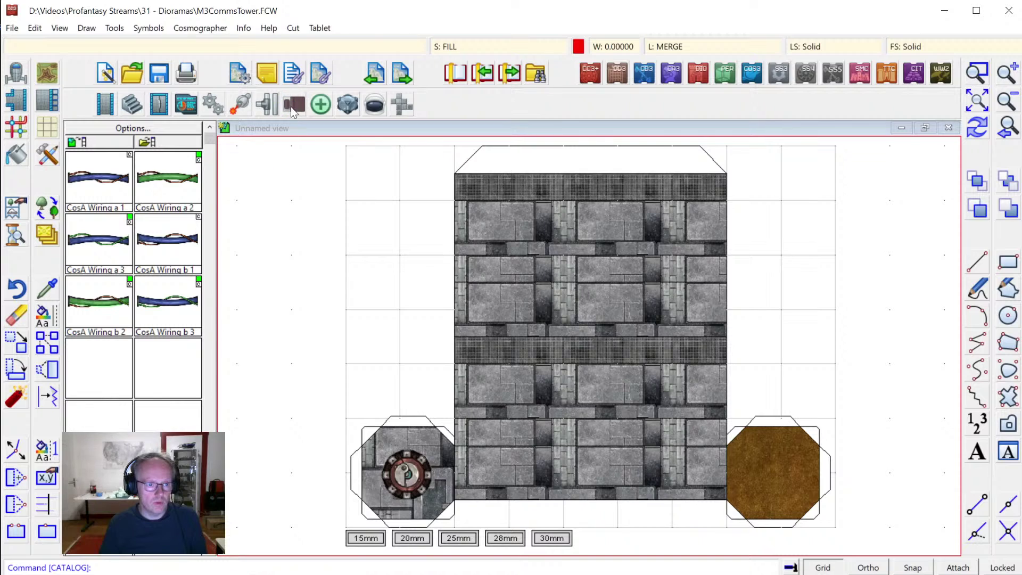
pyautogui.click(291, 106)
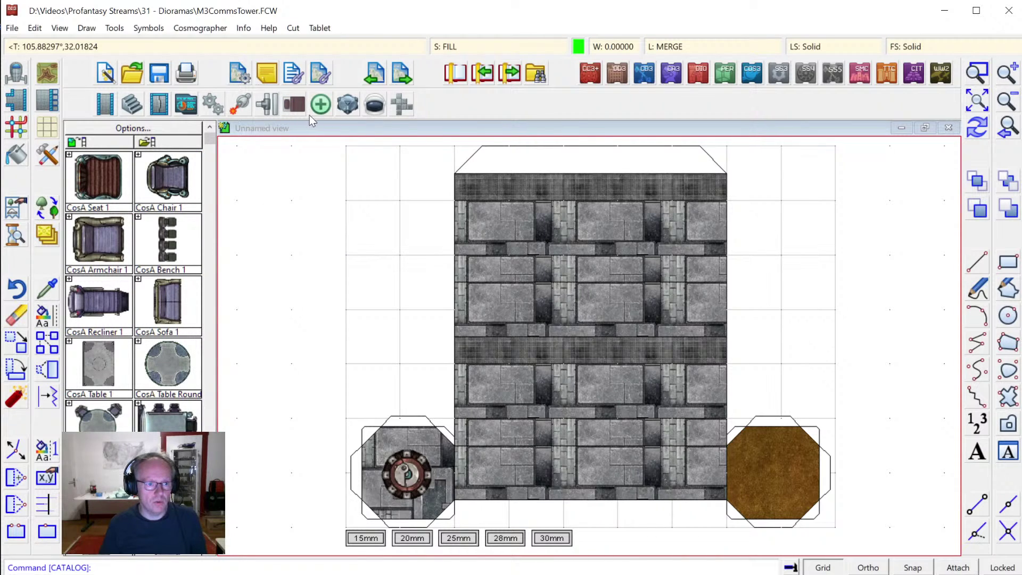
pyautogui.click(347, 106)
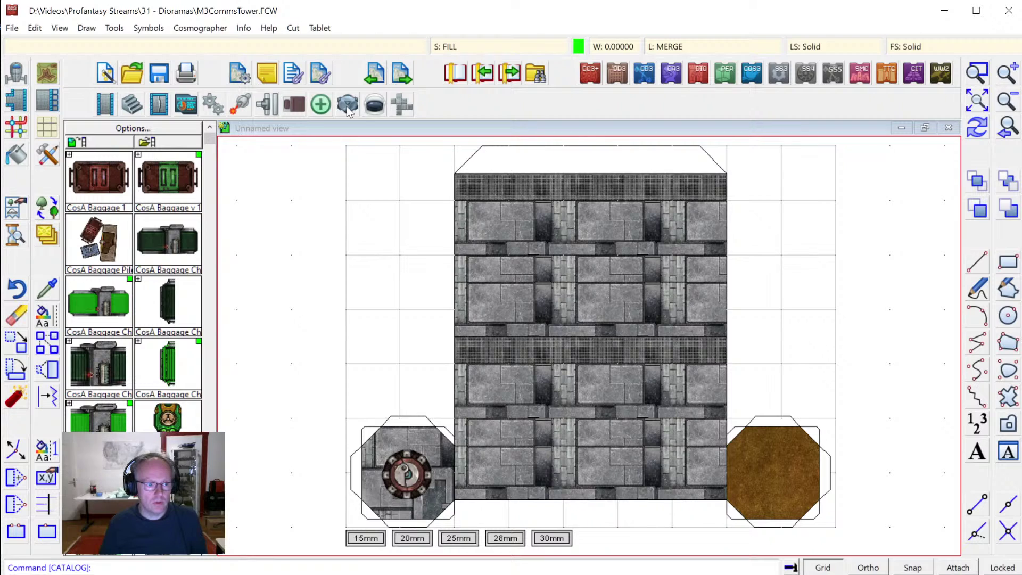
# Place the large metal ramp symbol from the Cosmographer stairs catalog, upside down and scaled to door size, at the right end of the lowest wall panel.
pyautogui.click(132, 110)
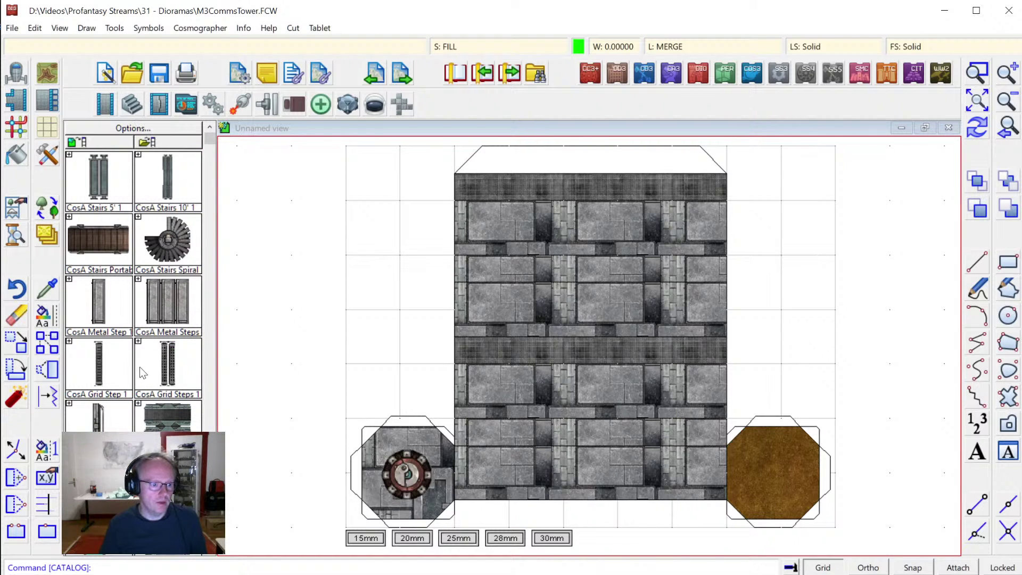
pyautogui.click(170, 417)
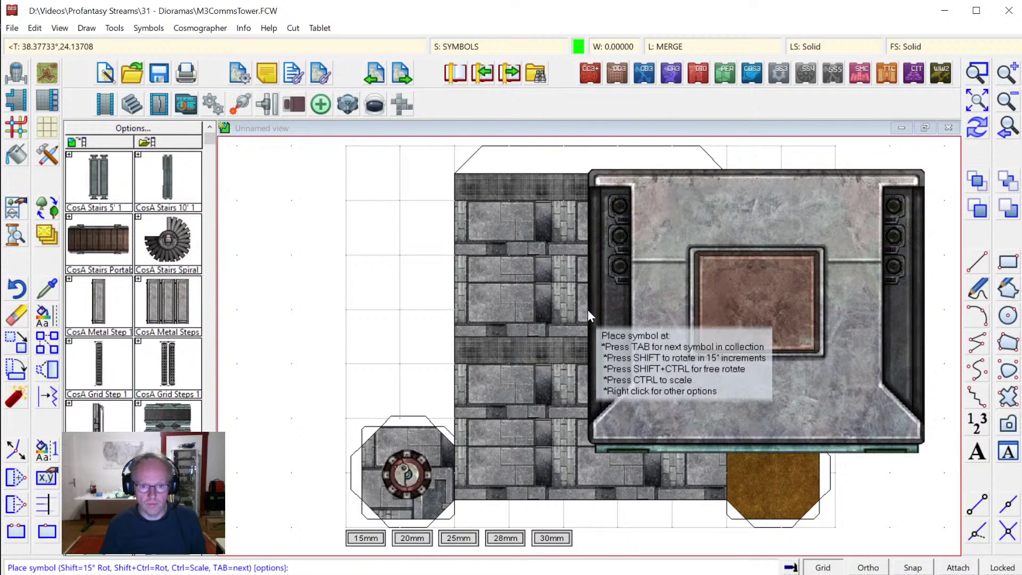
pyautogui.press('shift')
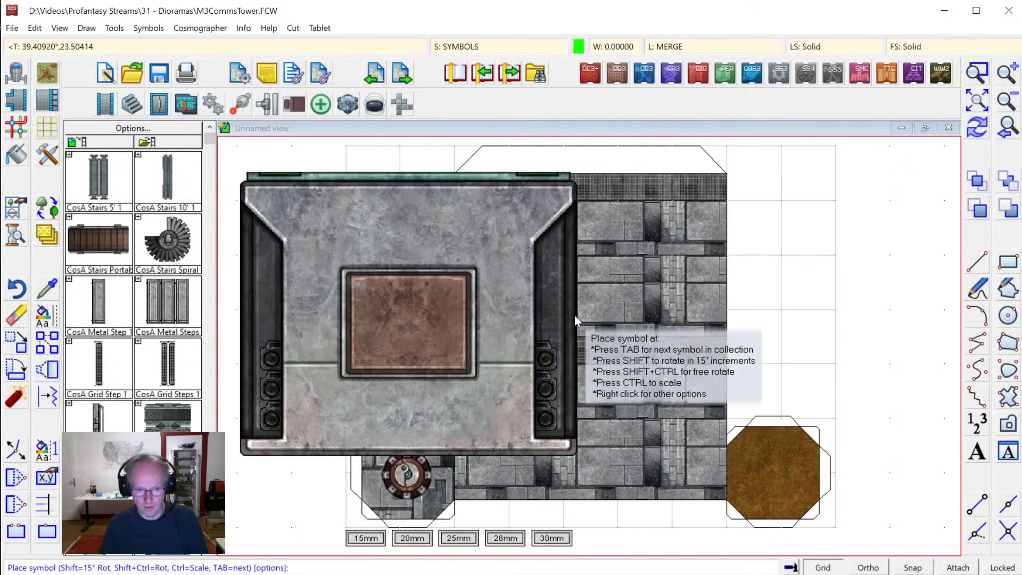
pyautogui.press('ctrl')
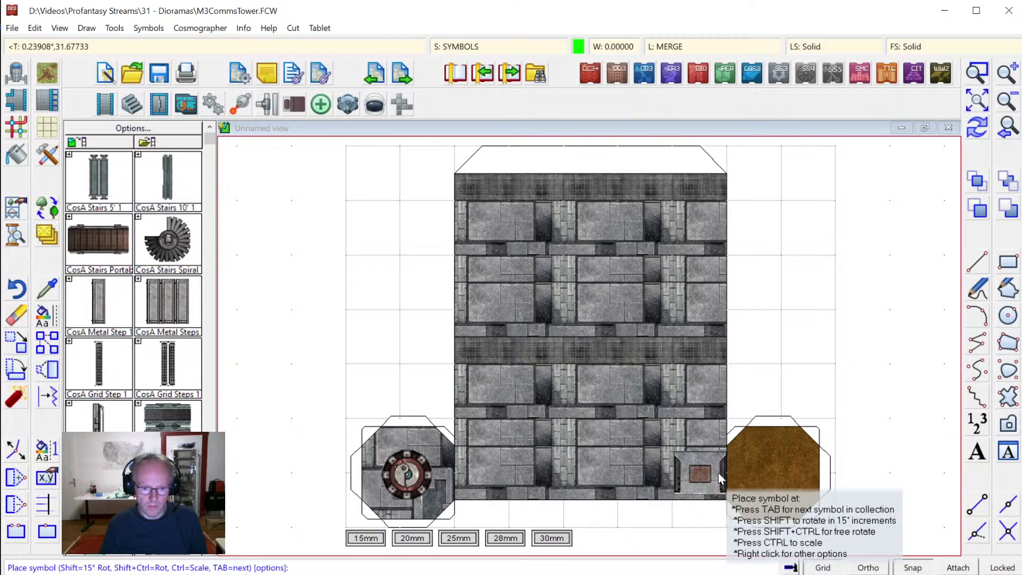
pyautogui.click(718, 473)
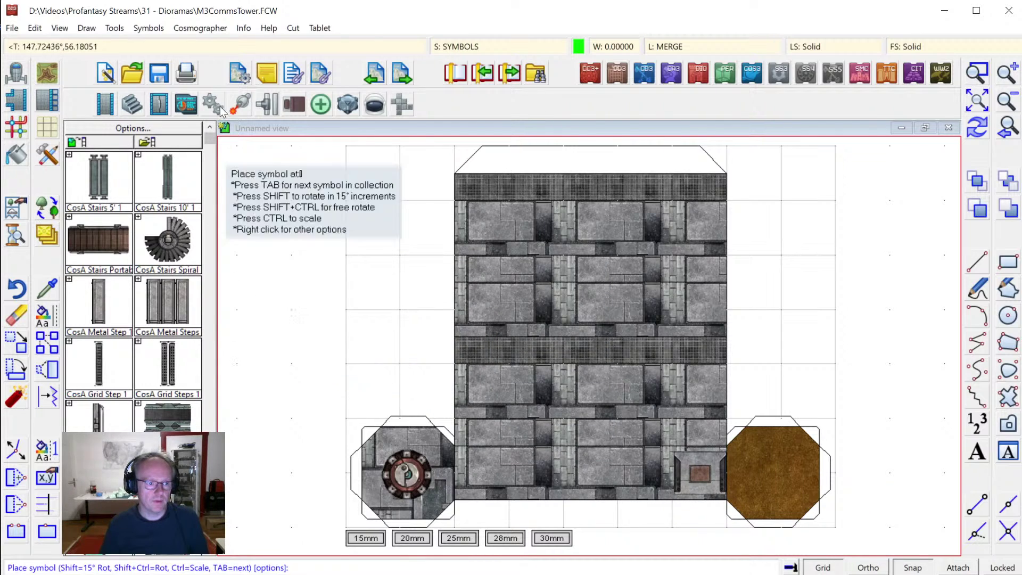
# Place the small orange-dial console symbol from the Cosmographer console catalog on the upper-left part of the metal door.
pyautogui.click(170, 145)
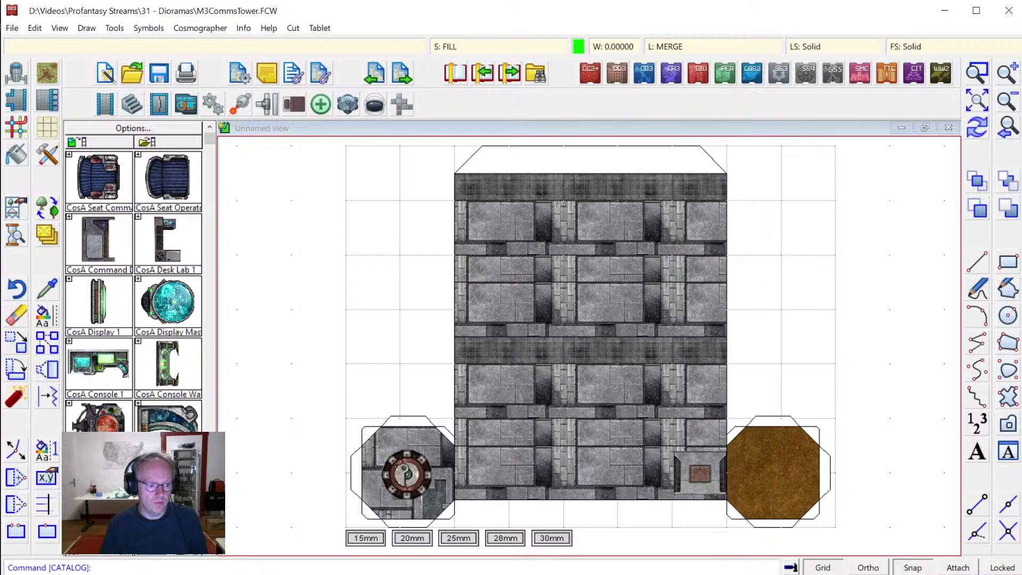
pyautogui.scroll(-5, 133, 277)
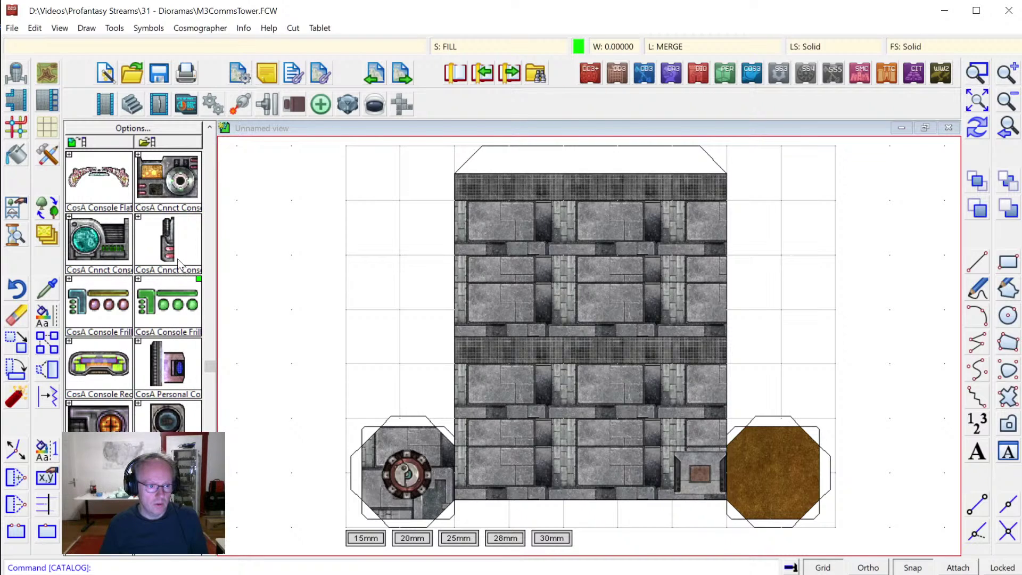
pyautogui.click(109, 322)
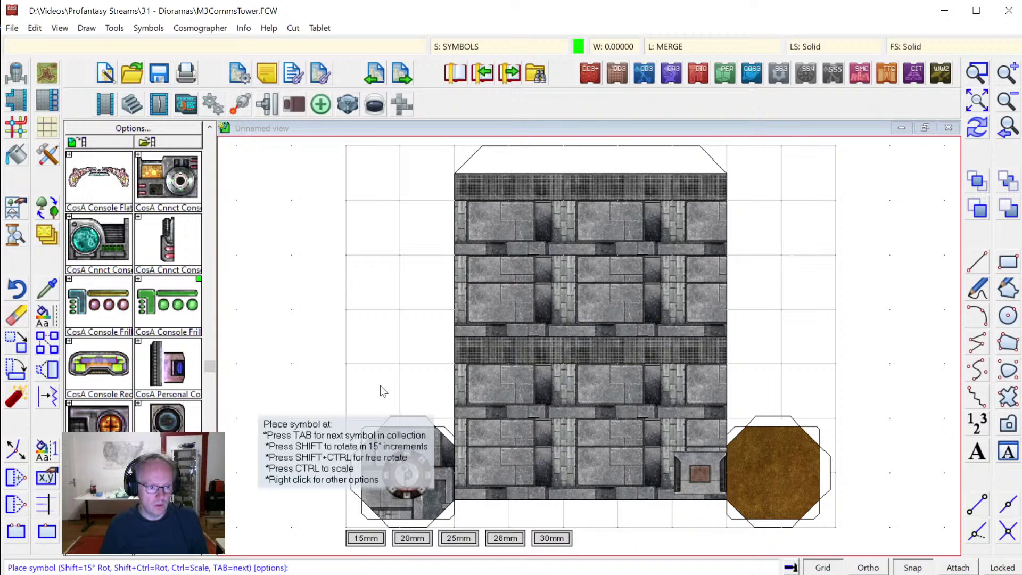
pyautogui.click(406, 474)
pyautogui.click(977, 73)
pyautogui.click(569, 409)
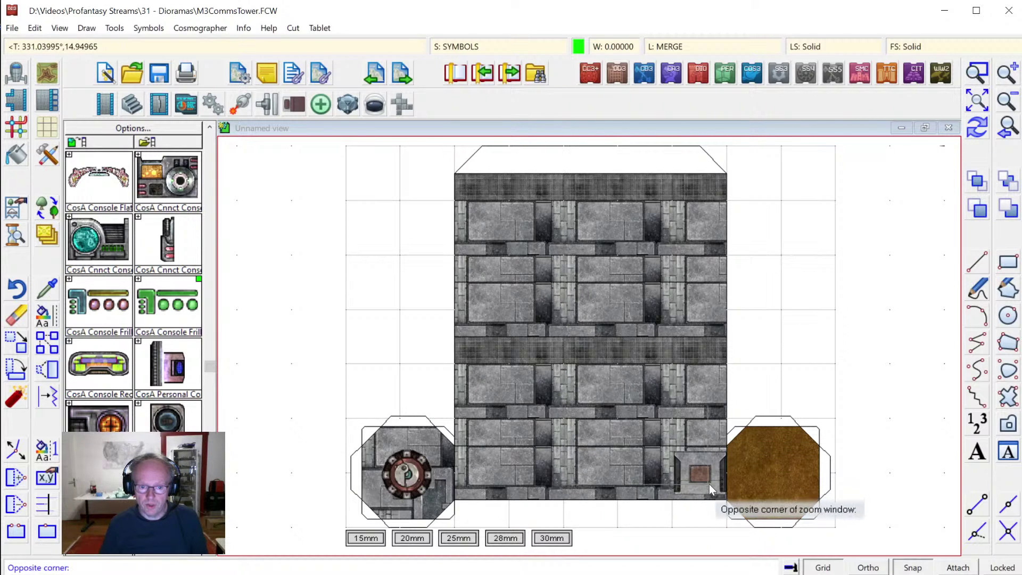
pyautogui.click(709, 483)
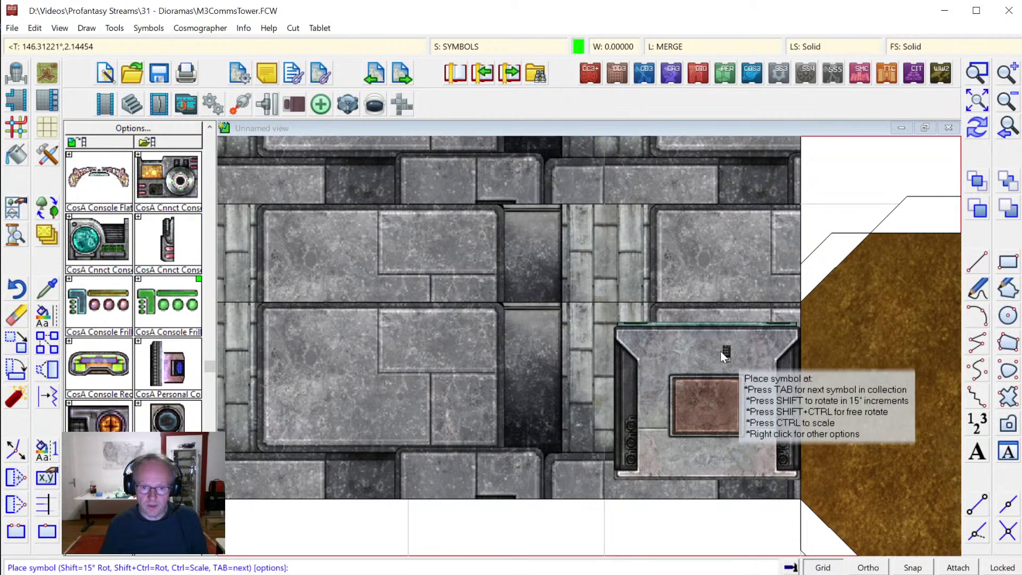
pyautogui.press('Tab')
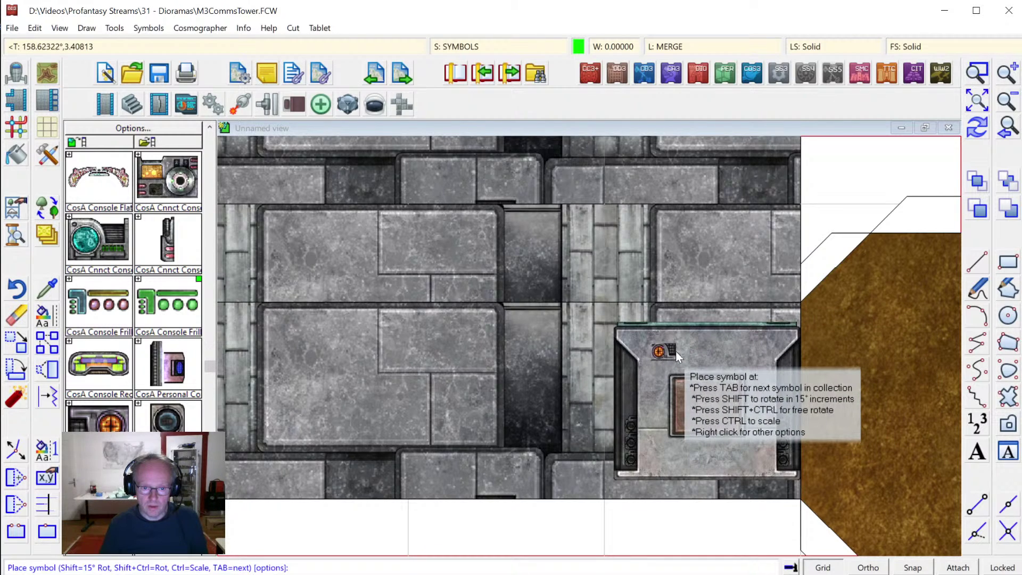
pyautogui.click(675, 351)
pyautogui.press('Escape')
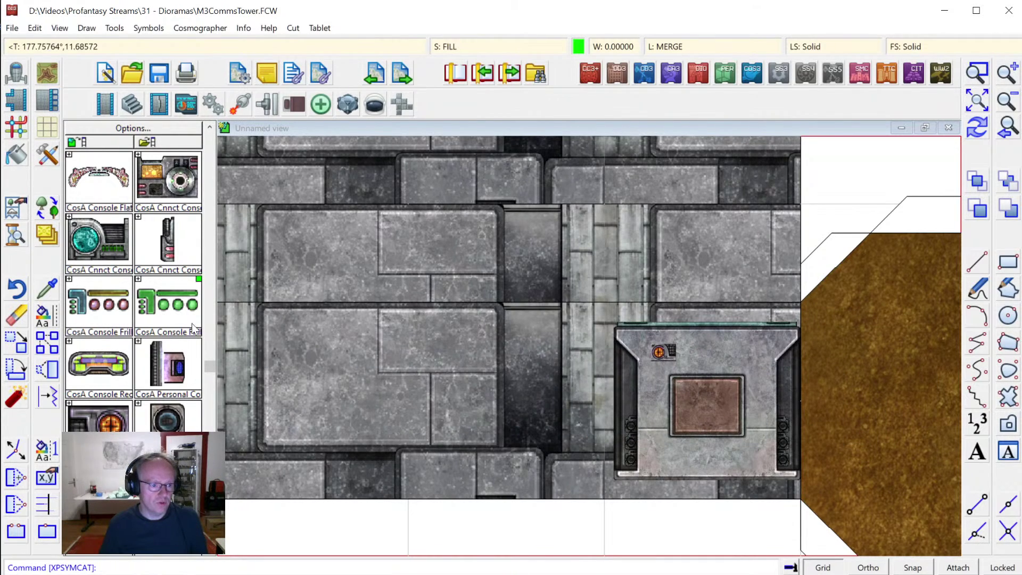
# Choose a small machinery symbol from the Cosmographer engineering catalog for placement around the access hatch on the stone octagon.
pyautogui.scroll(10, 213, 202)
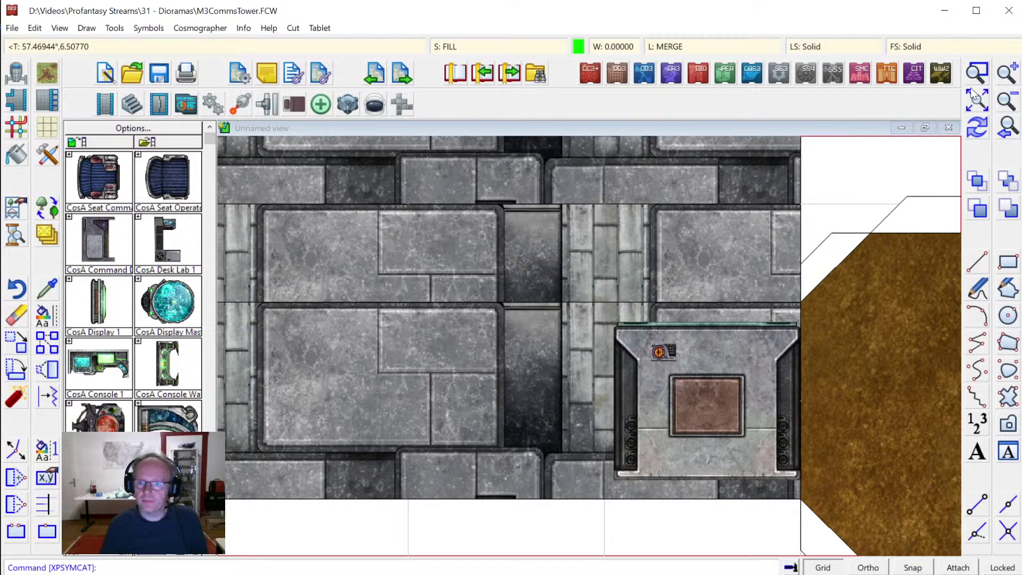
pyautogui.click(975, 101)
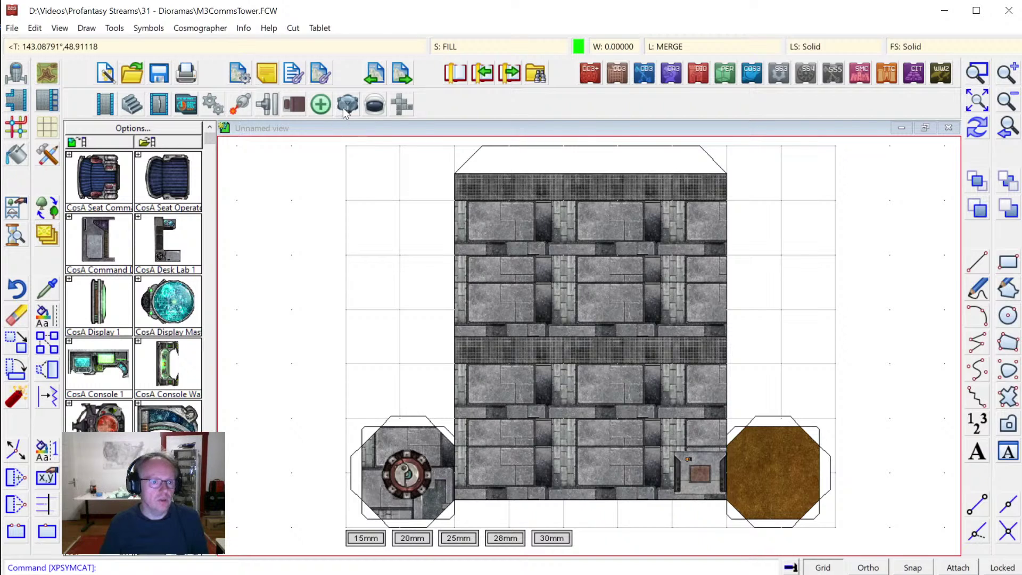
pyautogui.click(213, 110)
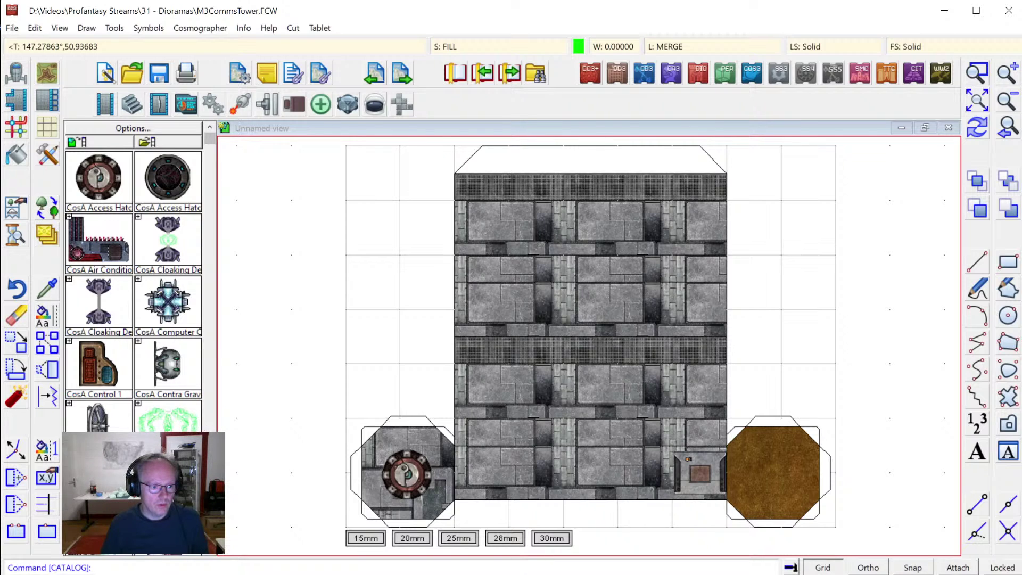
pyautogui.click(169, 486)
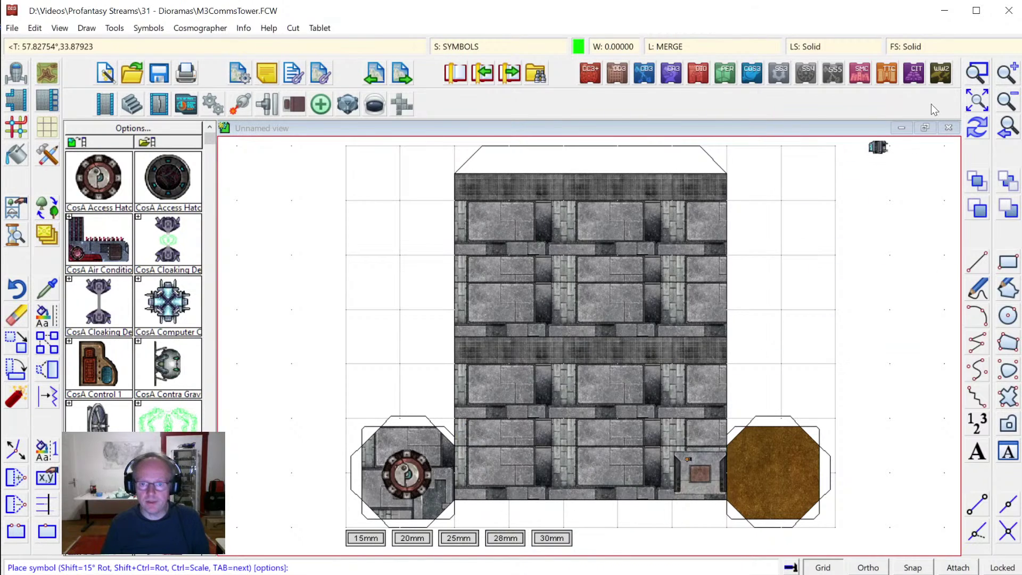
pyautogui.click(977, 73)
pyautogui.click(349, 373)
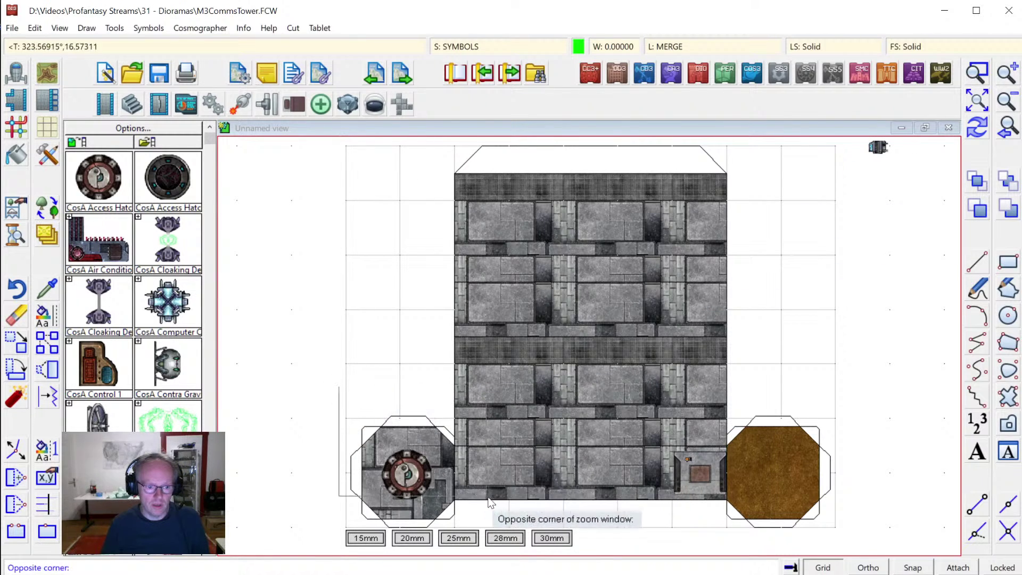
pyautogui.click(525, 519)
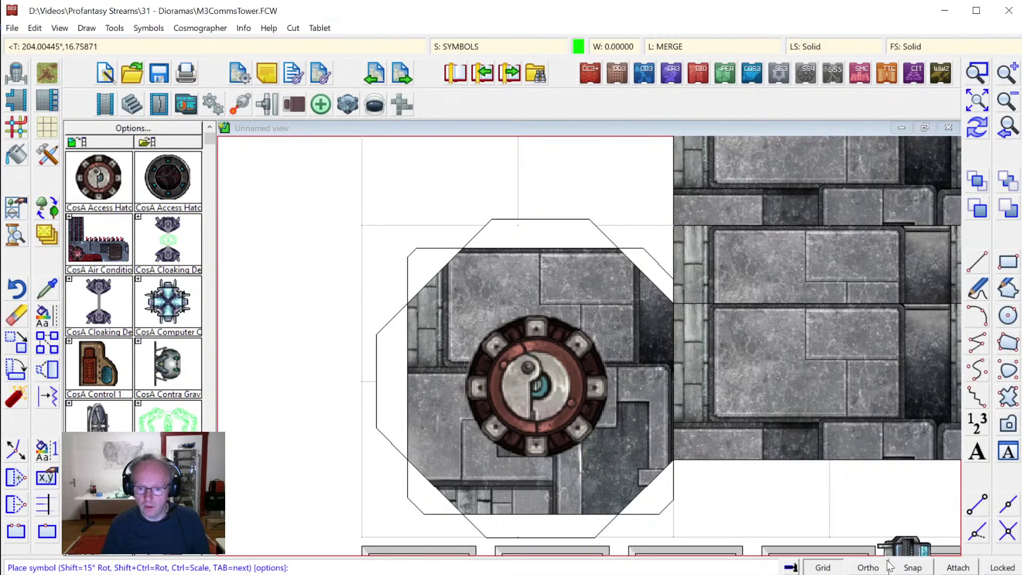
# With snapping on, place four copies of the current symbol along the tower wall's left edge, one on each stone storey.
pyautogui.click(912, 568)
pyautogui.click(685, 331)
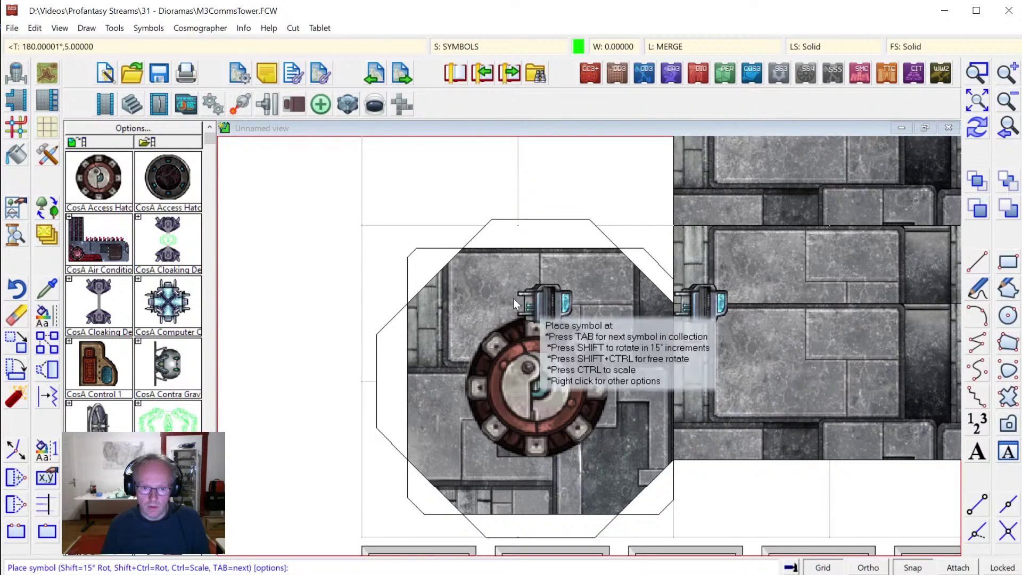
pyautogui.click(975, 100)
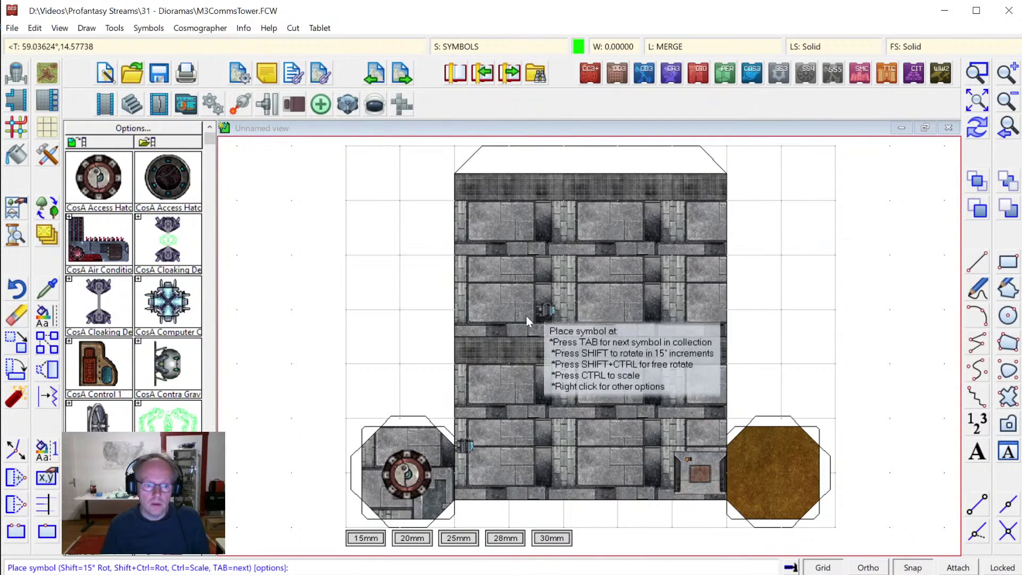
pyautogui.click(465, 379)
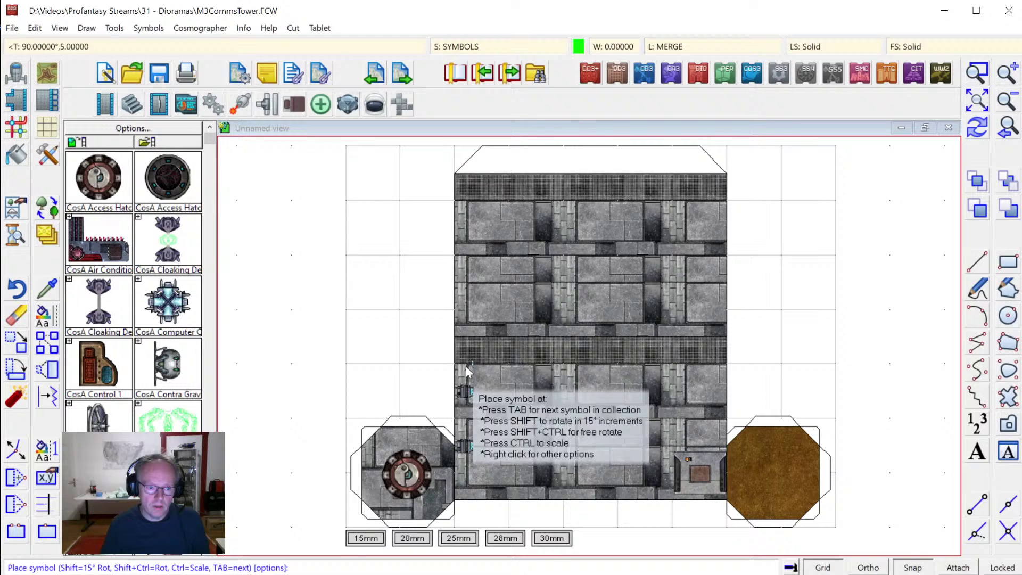
pyautogui.click(463, 302)
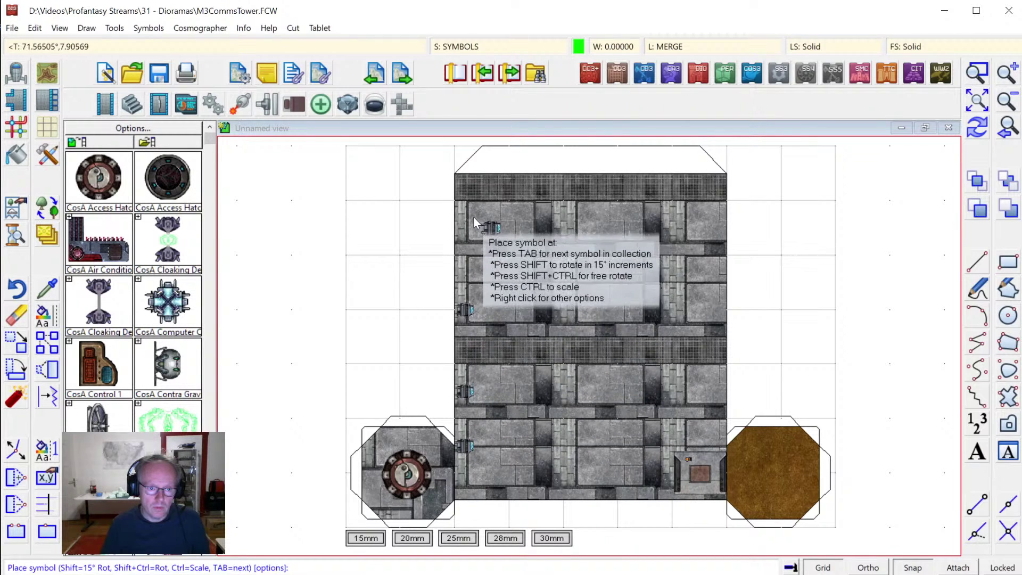
pyautogui.click(464, 220)
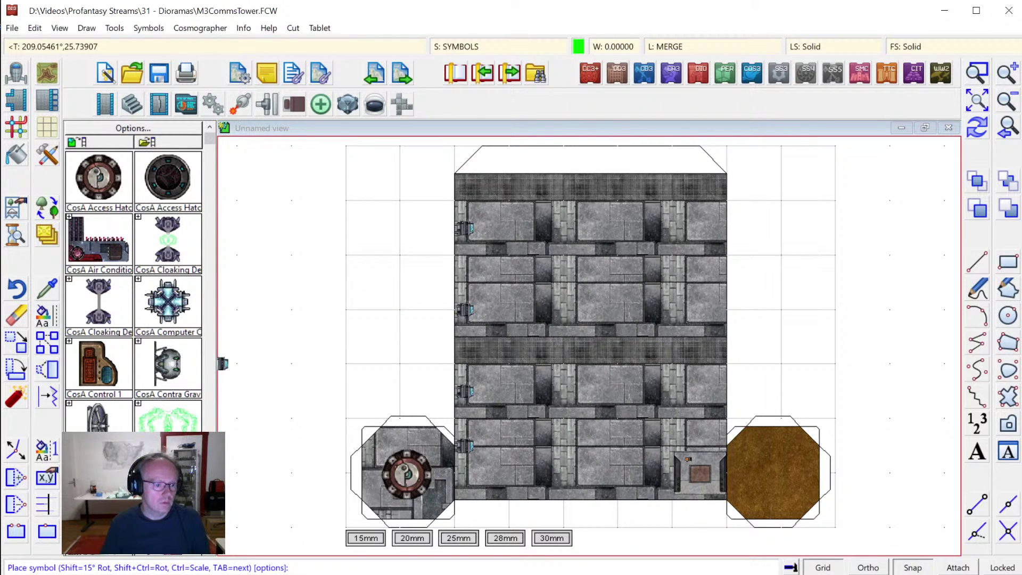
pyautogui.scroll(-5, 133, 364)
pyautogui.press('Escape')
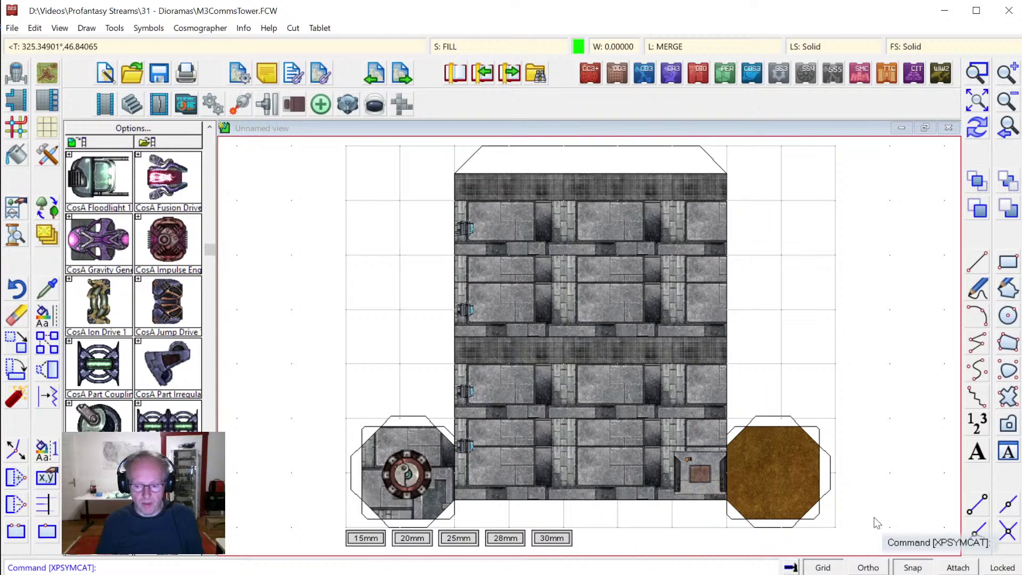
# Edit the "5' angled, 1 snap" grid system and set its snap divisions to 4.
pyautogui.rightClick(820, 569)
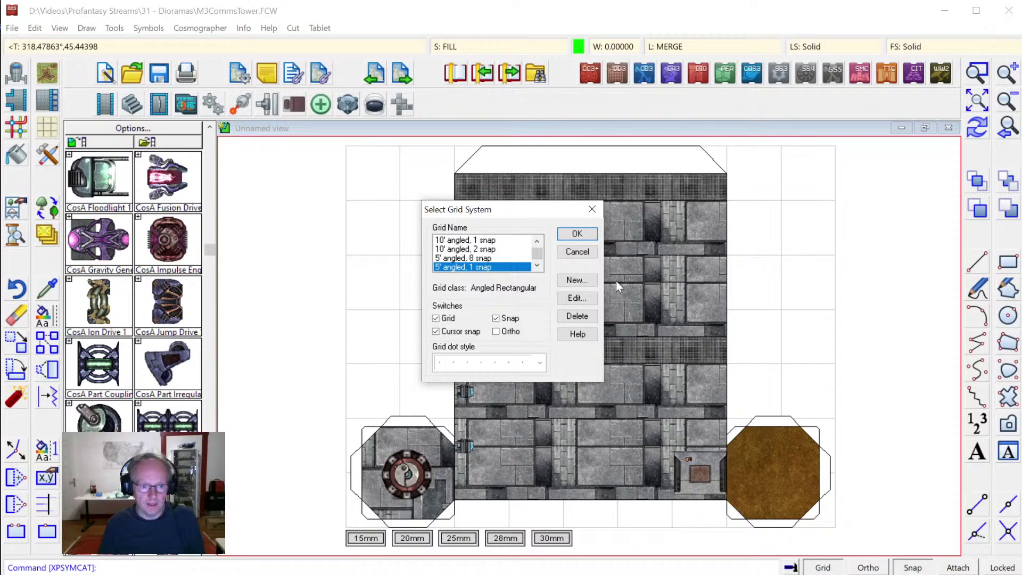
pyautogui.click(538, 240)
pyautogui.click(537, 241)
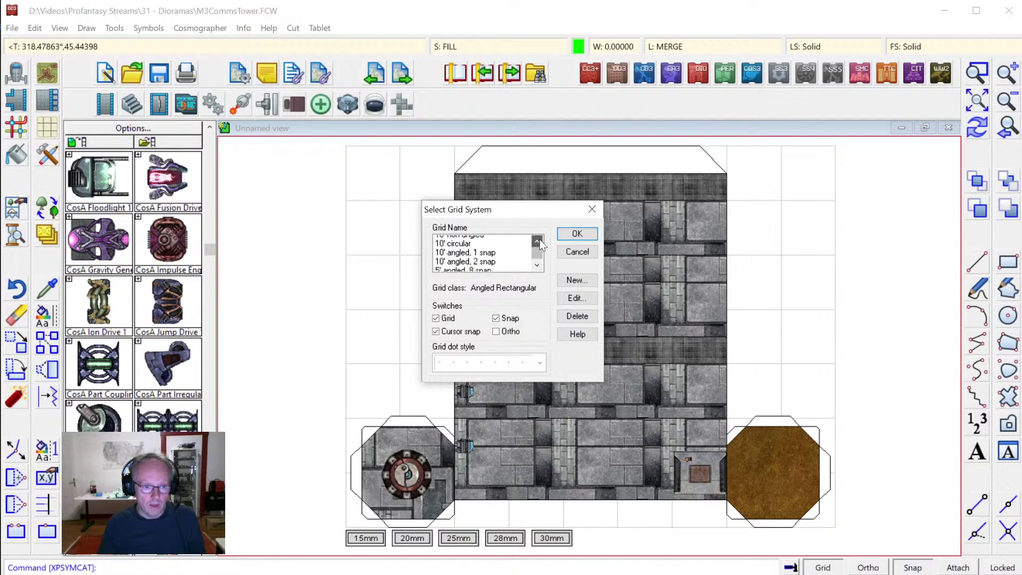
pyautogui.click(538, 266)
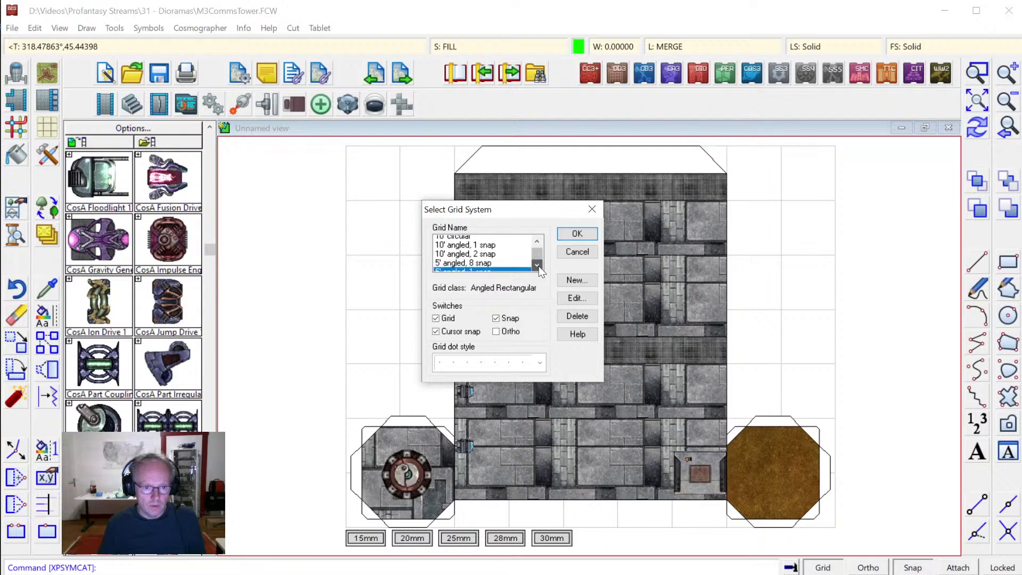
pyautogui.click(568, 298)
pyautogui.press('Tab')
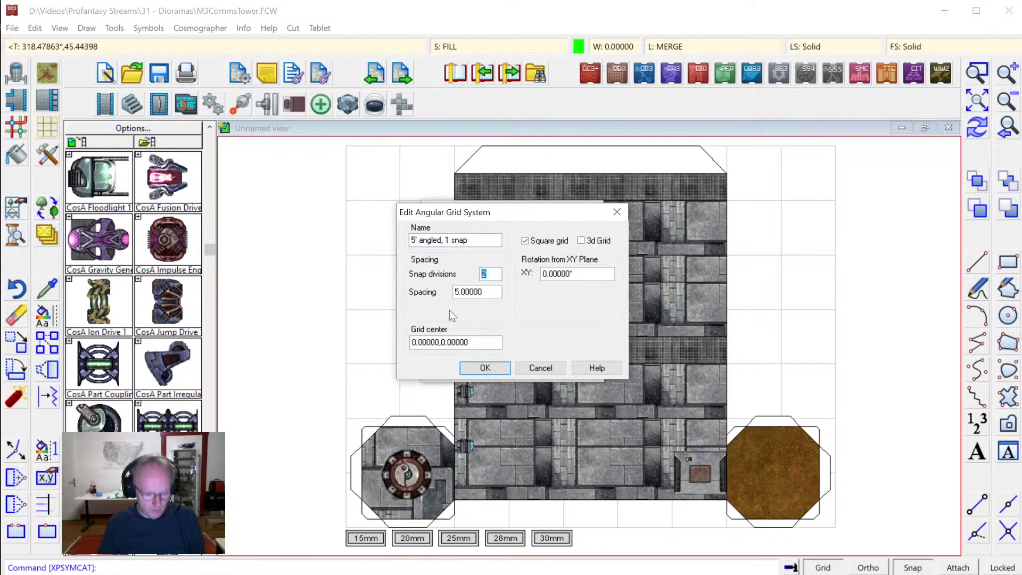
pyautogui.write('4')
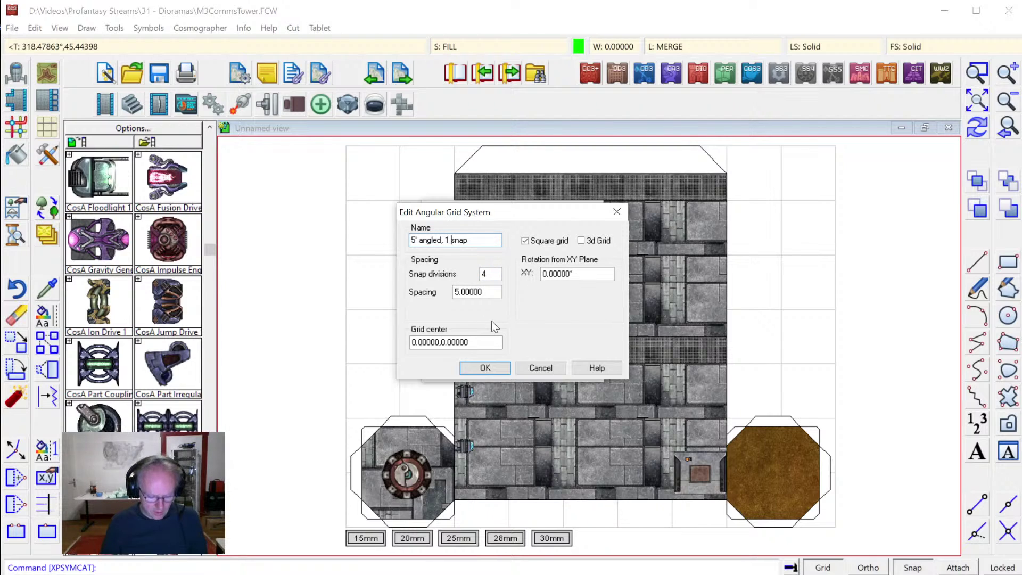
# Rename the grid system "5' angled, 4 snap" and apply it as the active grid.
pyautogui.press('Left')
pyautogui.press('BackSpace')
pyautogui.write('4')
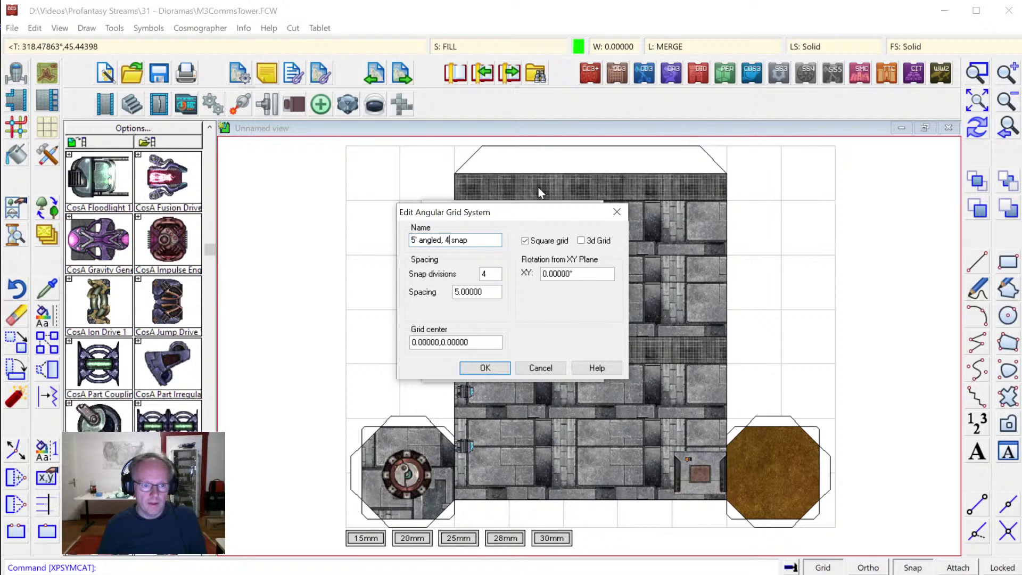
pyautogui.click(492, 367)
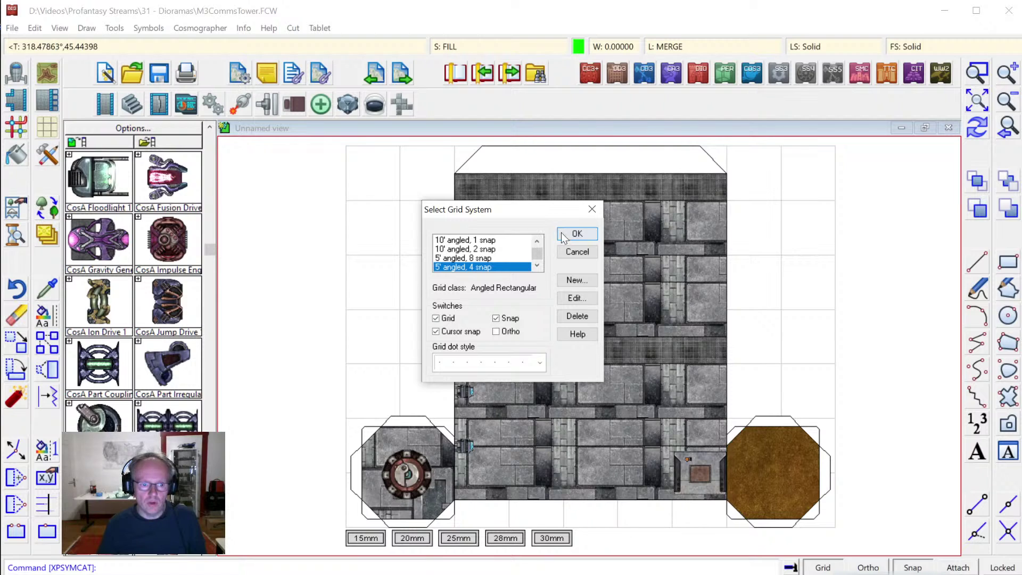
pyautogui.click(577, 234)
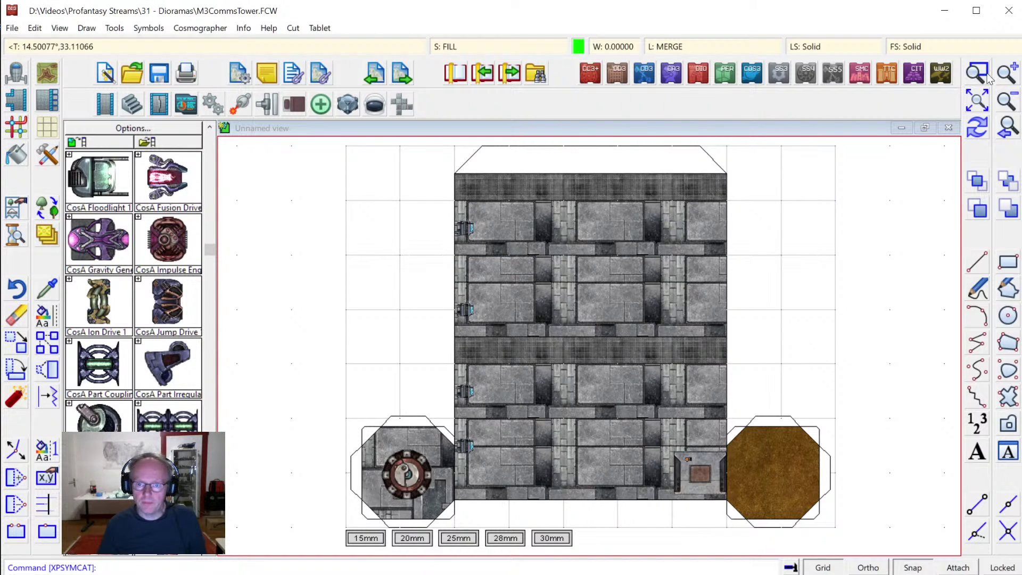
# Switch to the Dioramas tools and load the Dio3A Wall Battered Hull preset in the advanced tab settings.
pyautogui.click(977, 74)
pyautogui.click(692, 229)
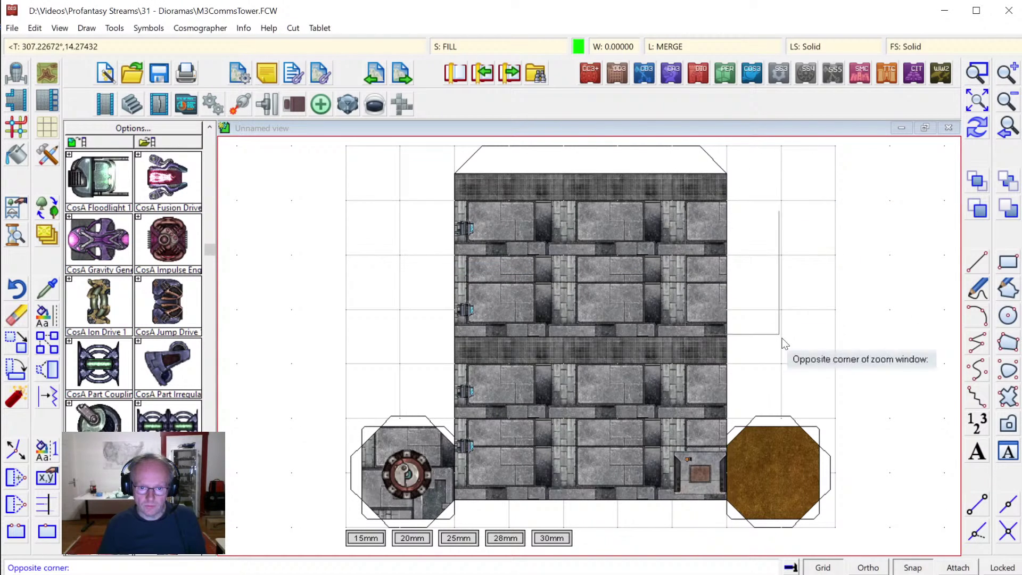
pyautogui.click(854, 436)
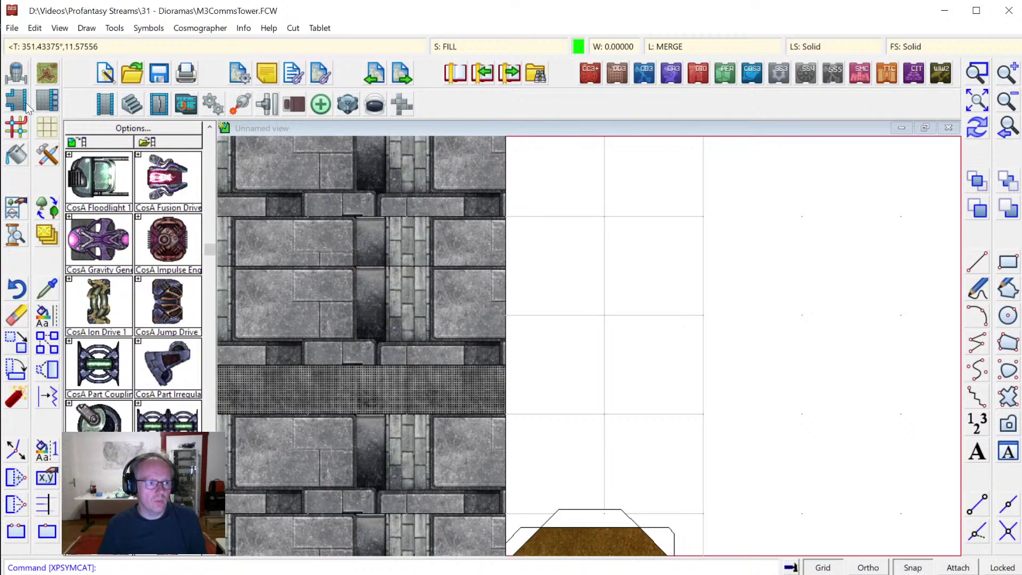
pyautogui.click(703, 75)
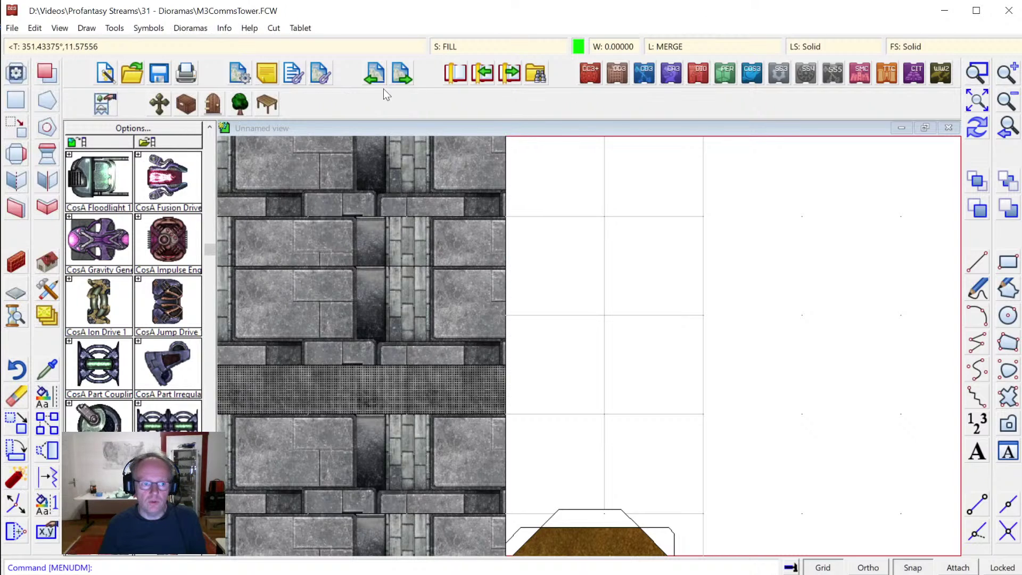
pyautogui.click(13, 77)
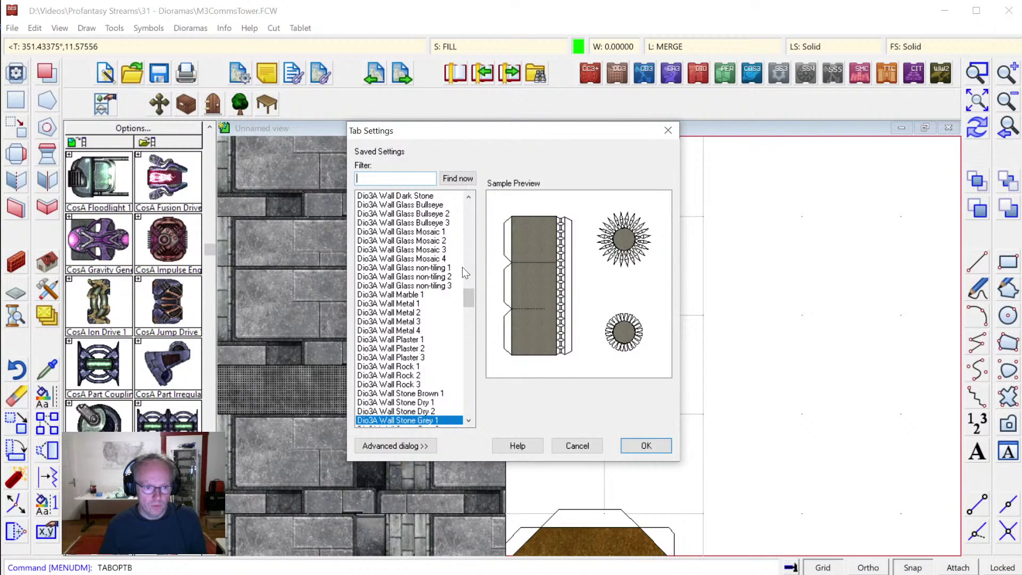
pyautogui.moveTo(465, 296); pyautogui.dragTo(468, 282)
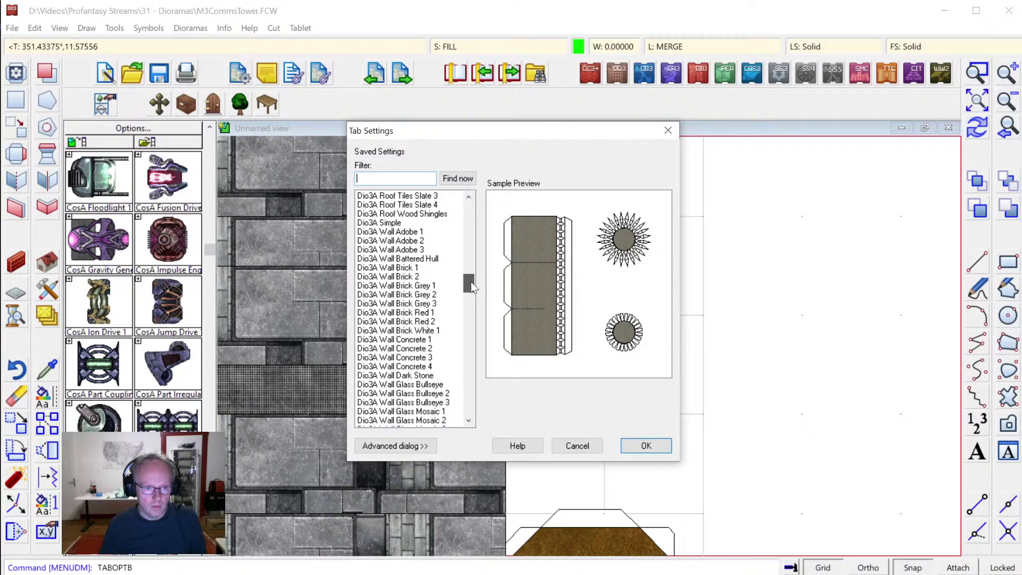
pyautogui.click(432, 259)
pyautogui.click(392, 445)
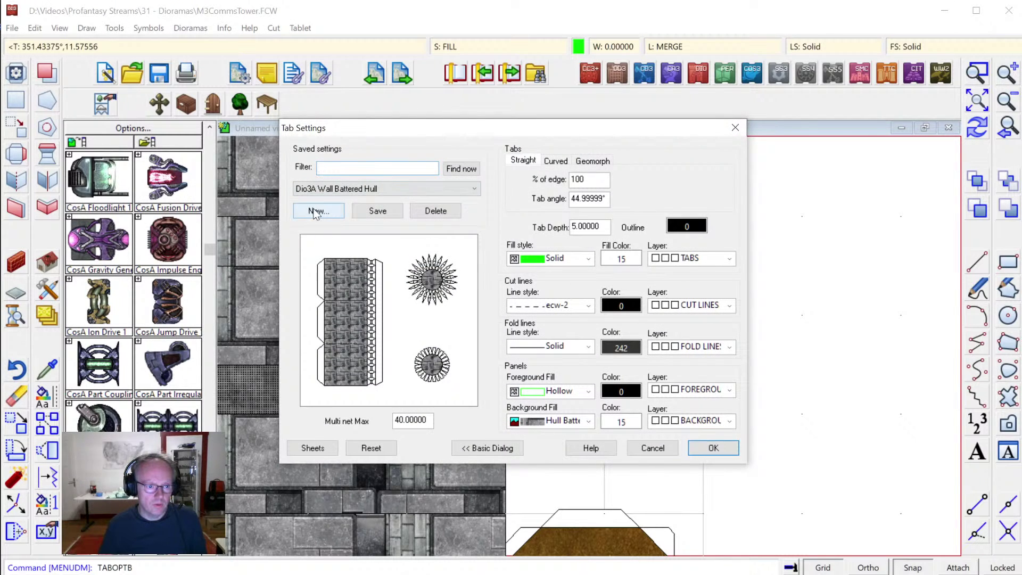
# Save the loaded tab settings as a new preset named "Dio3A Wall Lattice".
pyautogui.click(316, 211)
pyautogui.doubleClick(506, 293)
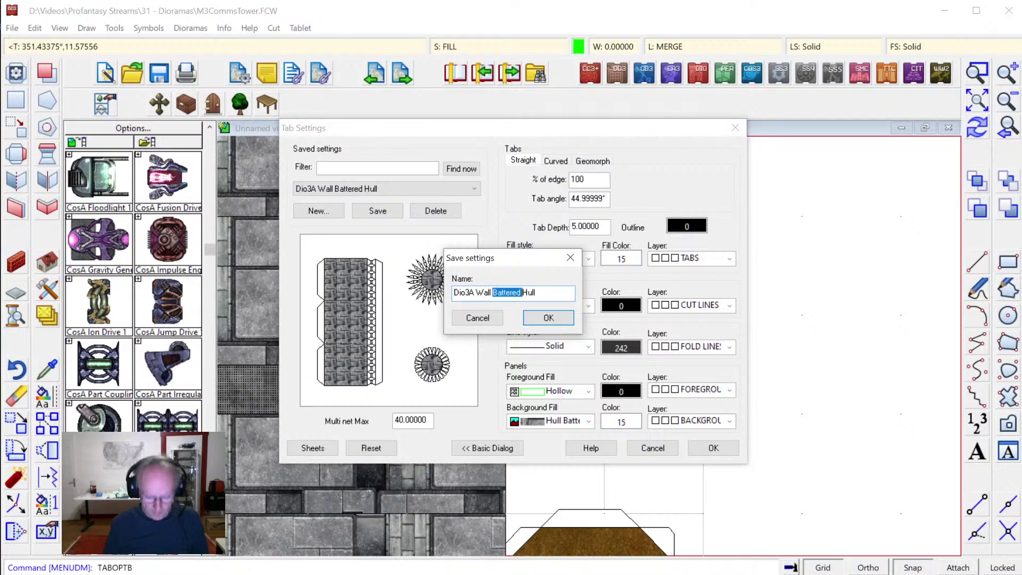
pyautogui.write('LA')
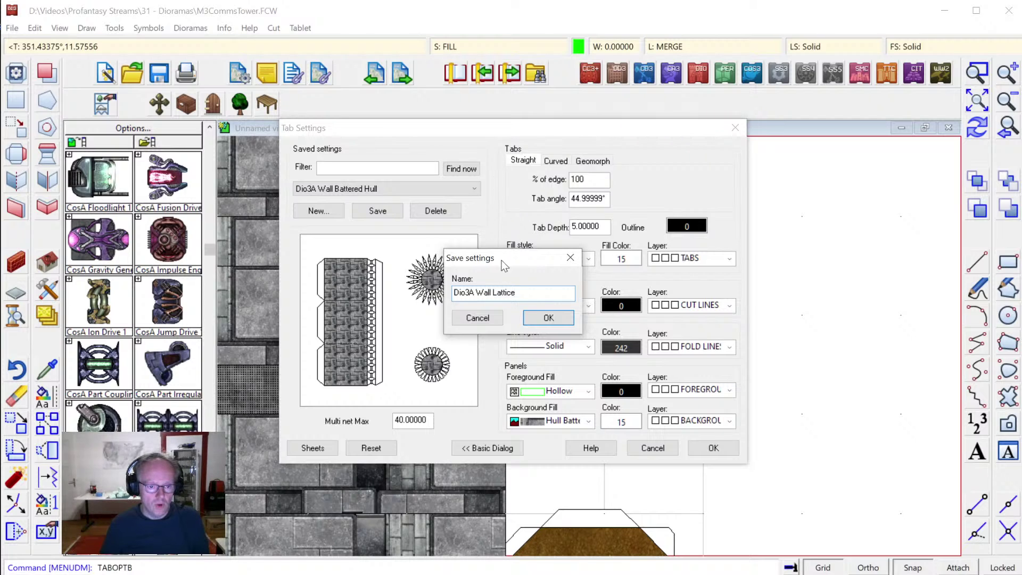
pyautogui.click(547, 318)
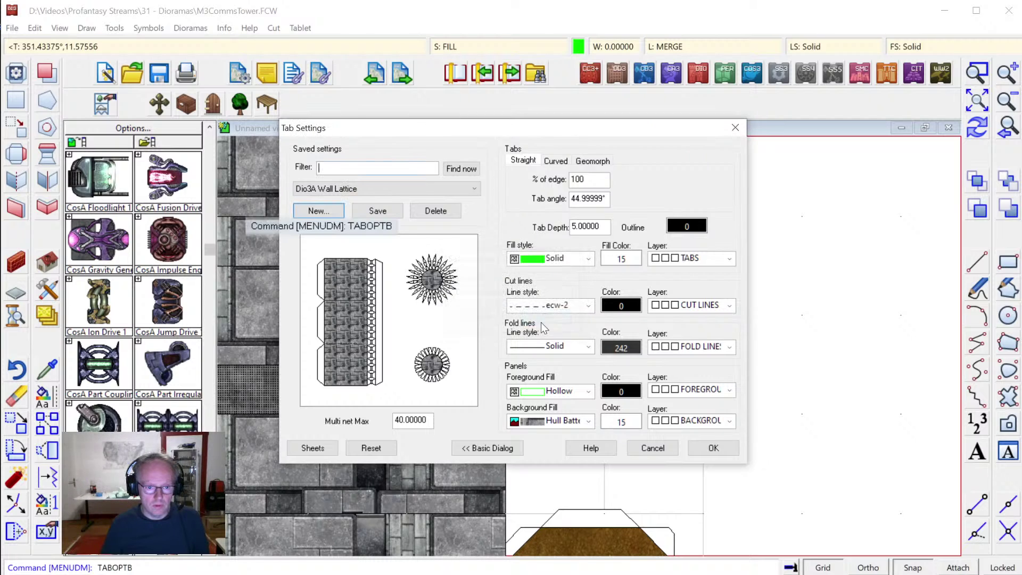
# Set the Dio3A Wall Lattice panel background fill to the floor lattice bitmap and accept the tab settings.
pyautogui.click(589, 421)
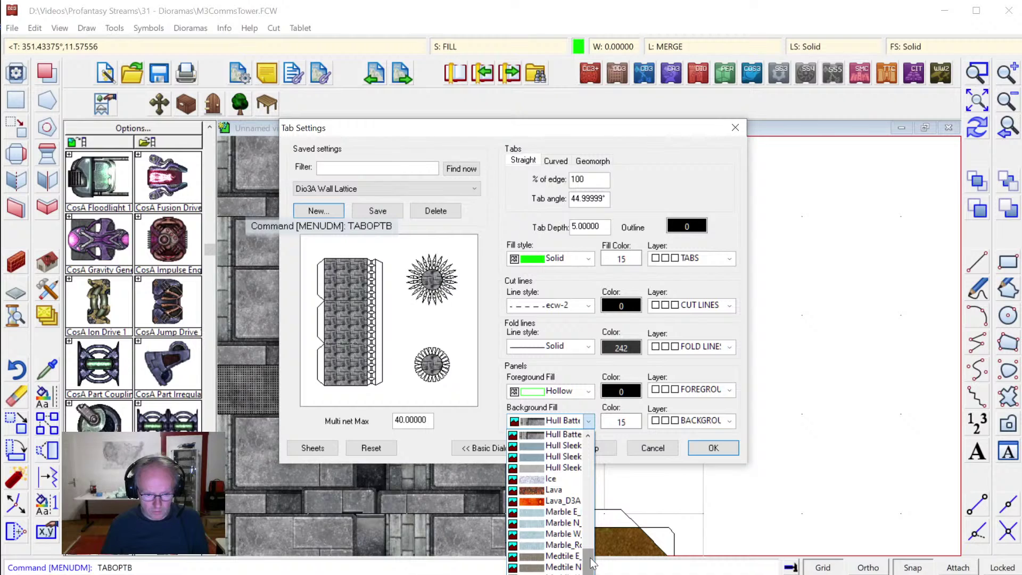
pyautogui.moveTo(591, 558); pyautogui.dragTo(599, 517)
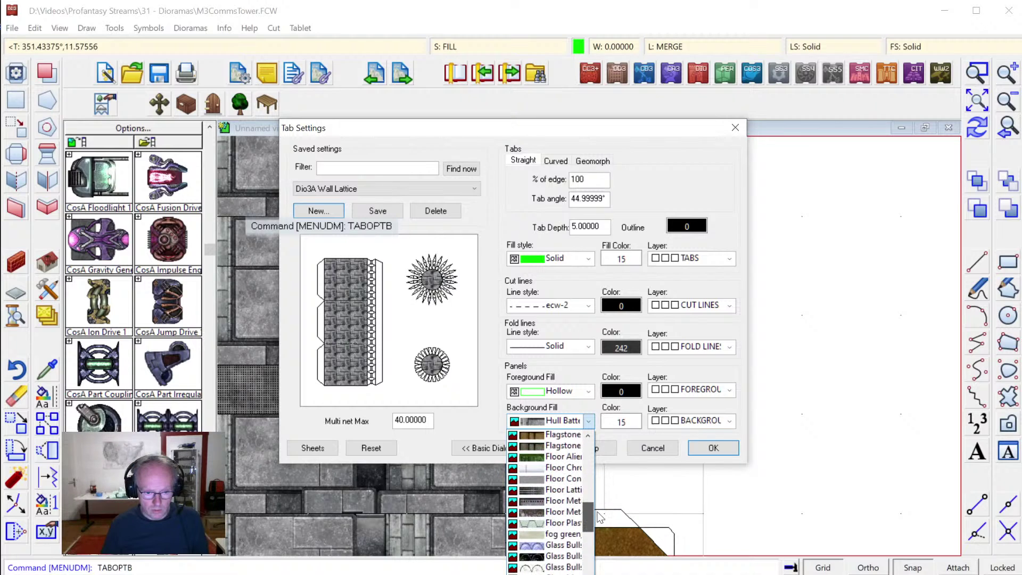
pyautogui.click(559, 499)
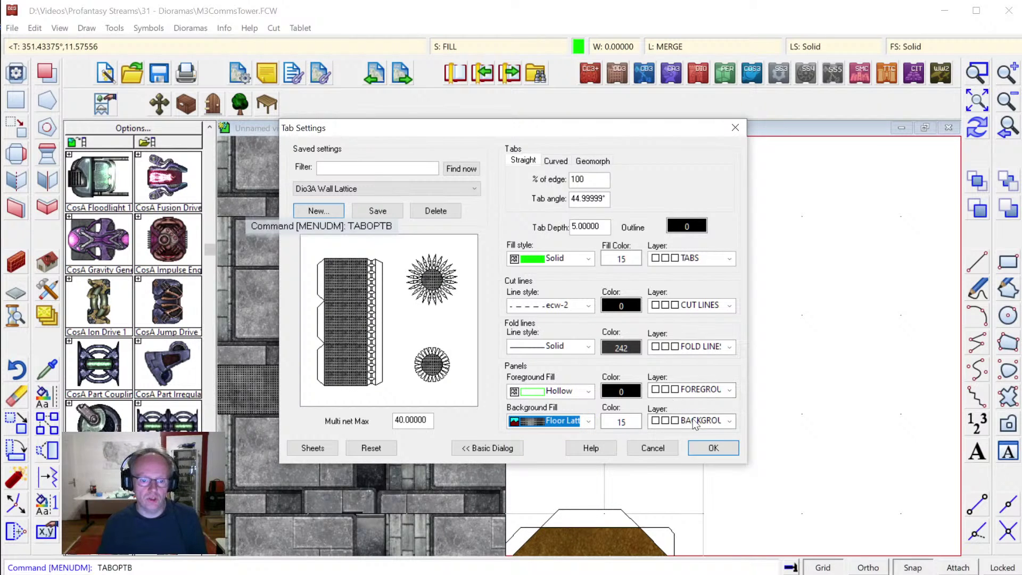
pyautogui.click(714, 448)
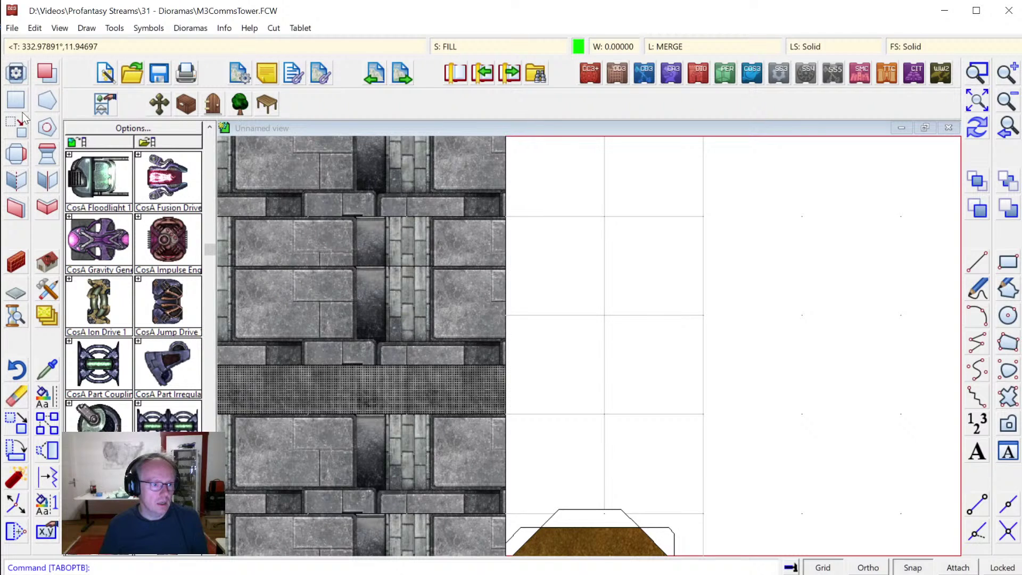
# Draw a narrow vertical lattice panel in the empty area right of the tower wall, a quarter grid square wide and about 2.75 squares tall.
pyautogui.click(18, 106)
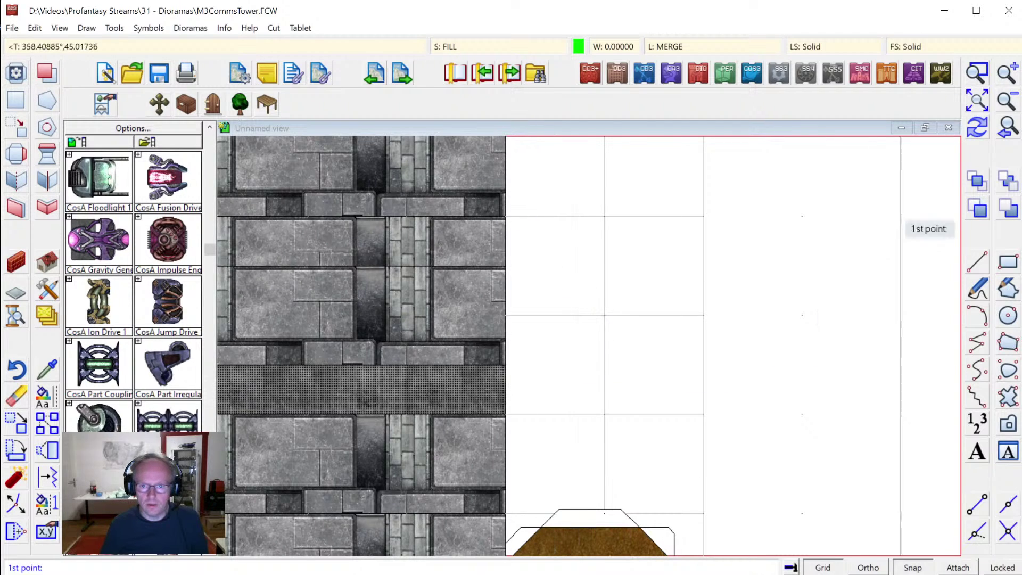
pyautogui.click(1003, 104)
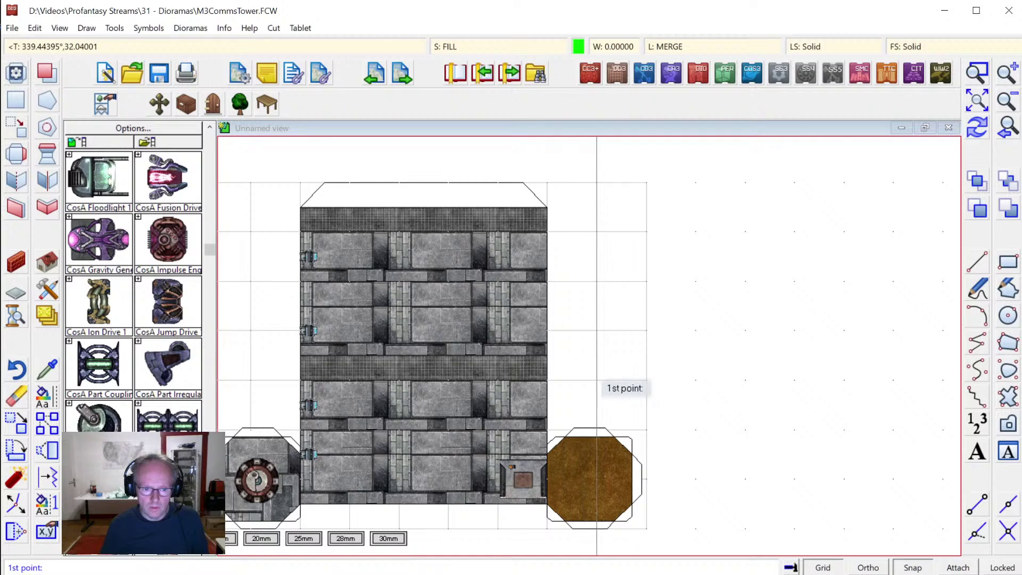
pyautogui.click(600, 368)
pyautogui.press('Escape')
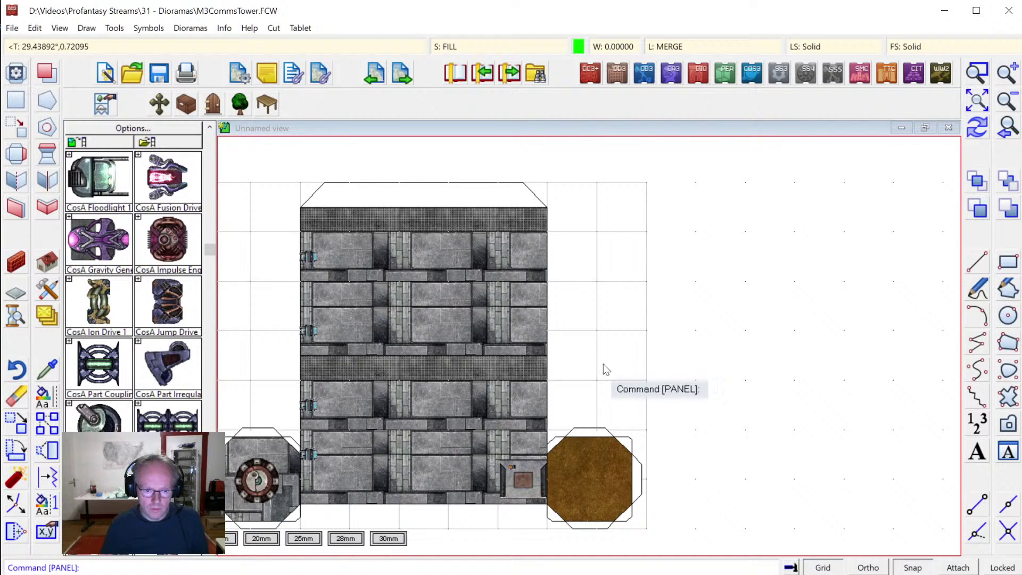
pyautogui.press('Return')
pyautogui.click(601, 381)
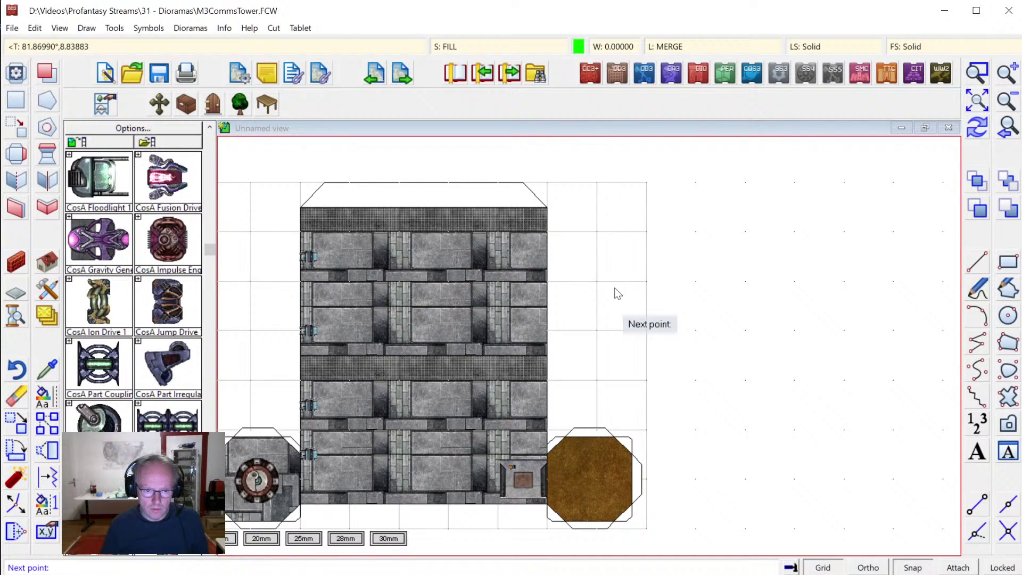
pyautogui.click(598, 239)
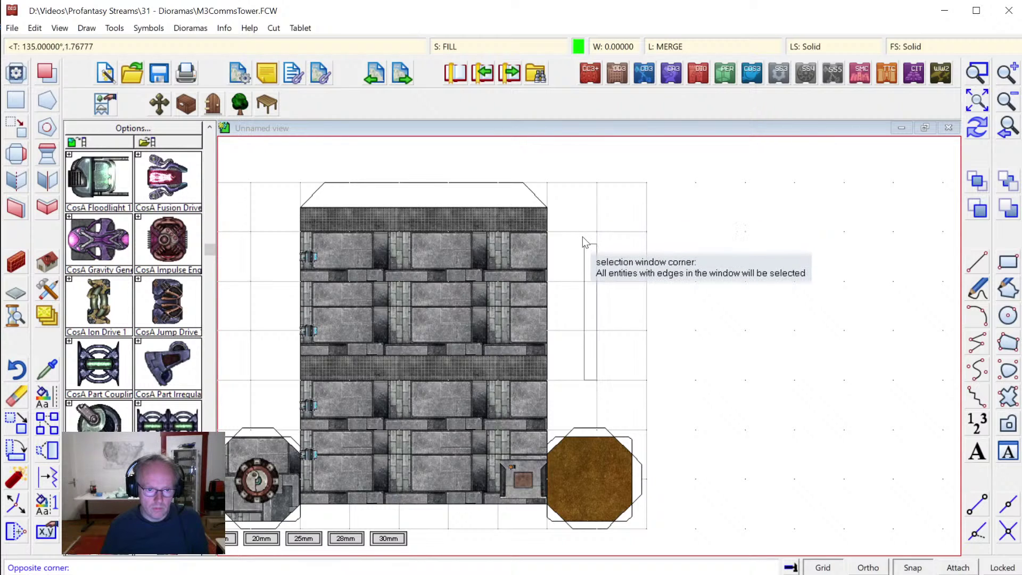
pyautogui.click(583, 241)
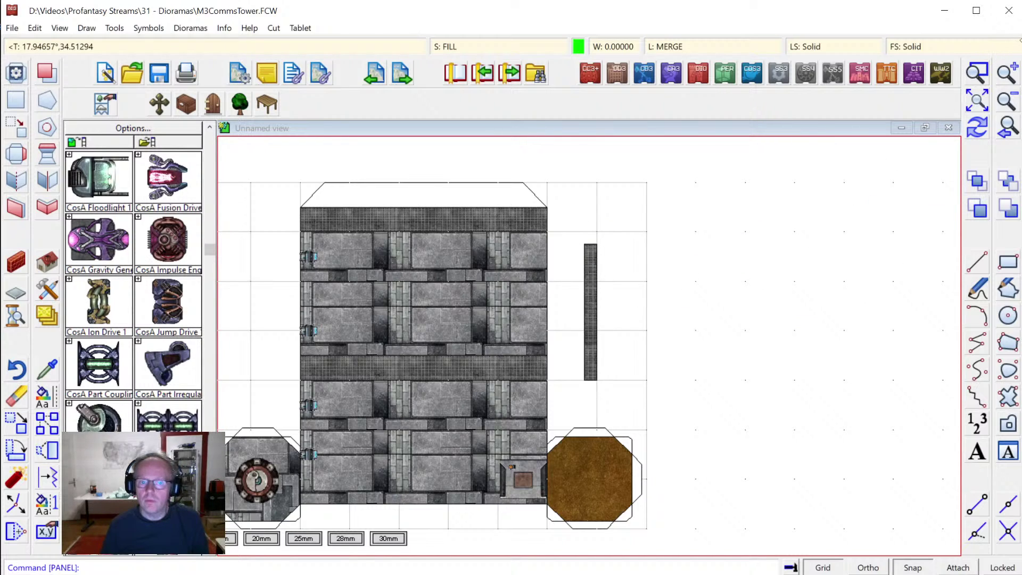
# Zoom in on the narrow lattice panel beside the tower wall.
pyautogui.click(970, 66)
pyautogui.click(546, 193)
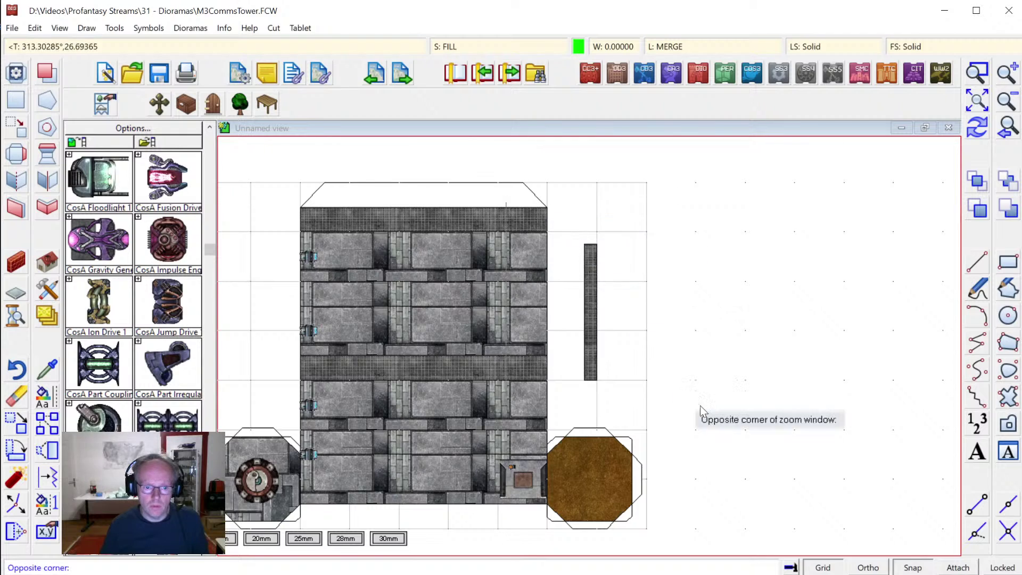
pyautogui.click(689, 411)
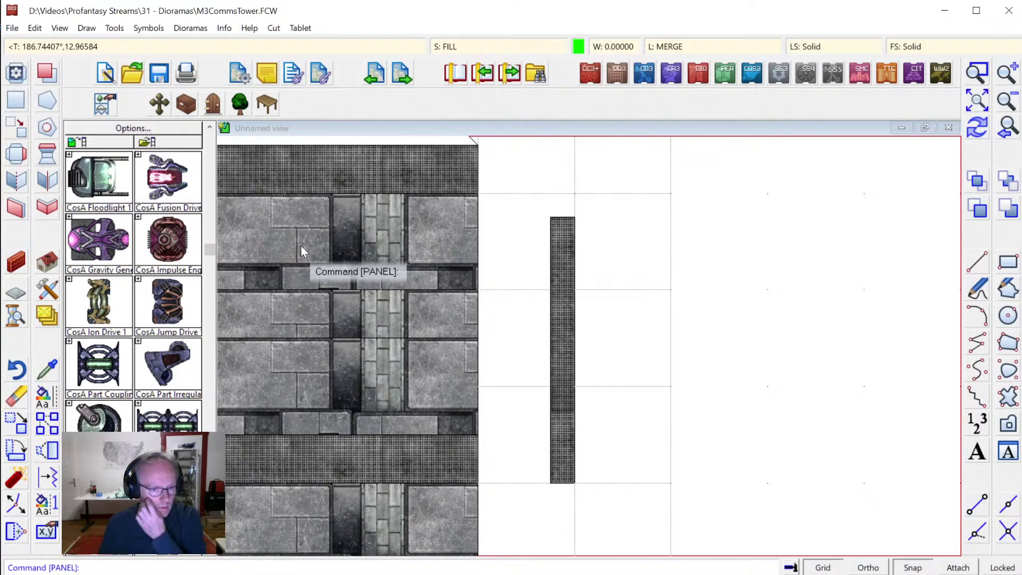
pyautogui.press('Return')
pyautogui.click(574, 218)
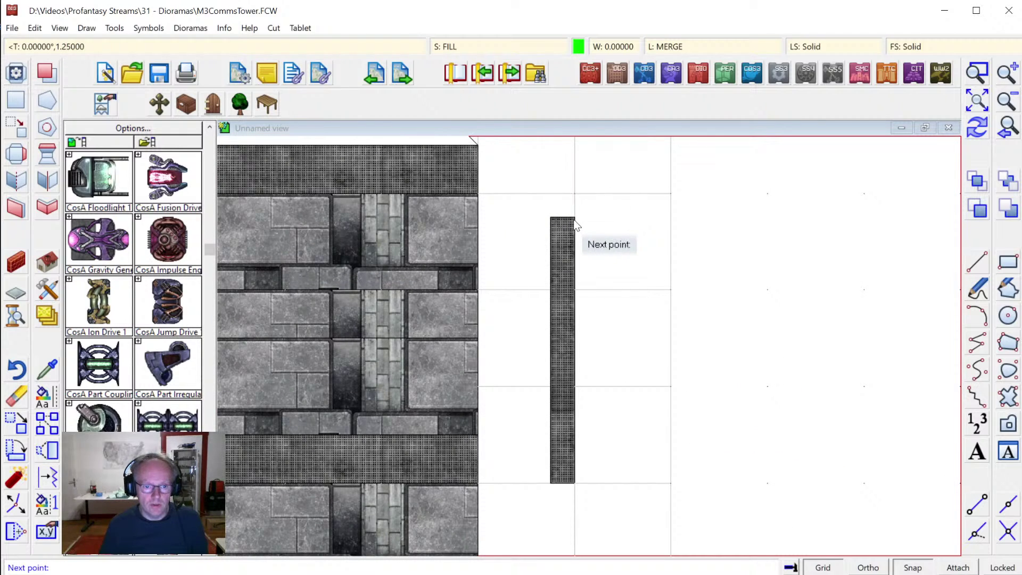
pyautogui.click(592, 486)
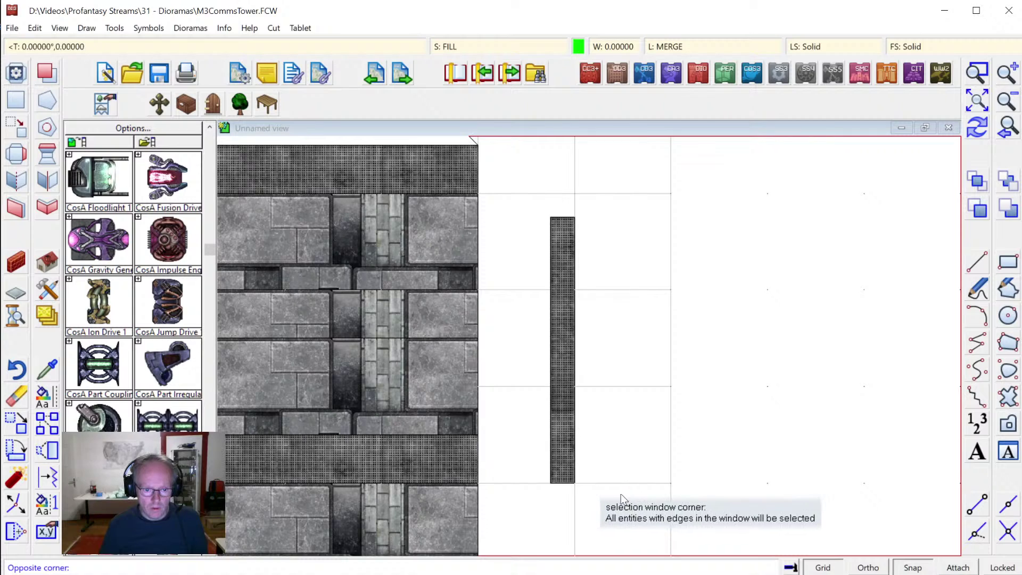
pyautogui.click(623, 391)
pyautogui.click(609, 314)
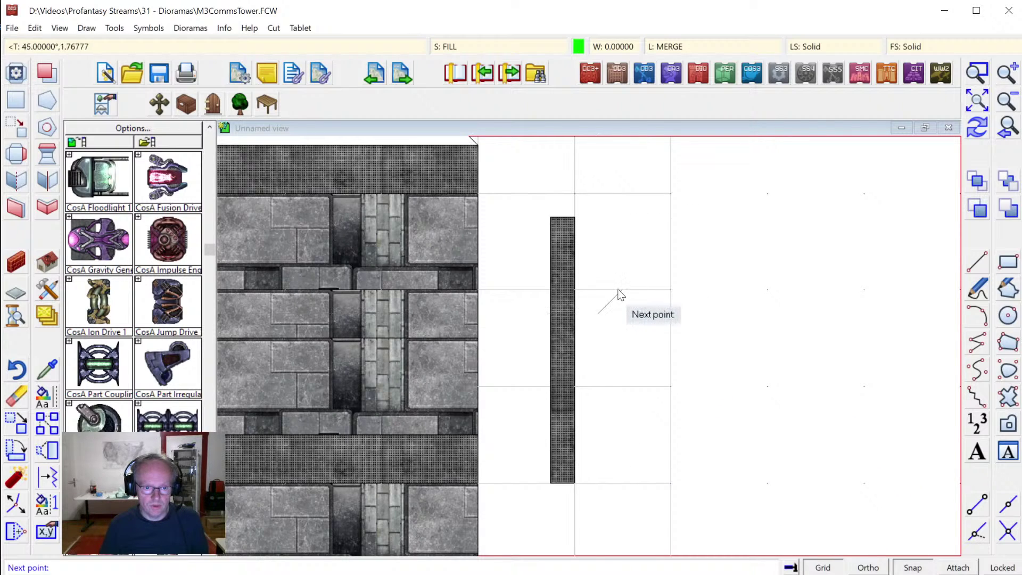
pyautogui.click(603, 271)
pyautogui.press('Return')
# Draw a second lattice panel against the first one's free right edge, a quarter grid square wide and of equal height.
pyautogui.click(579, 221)
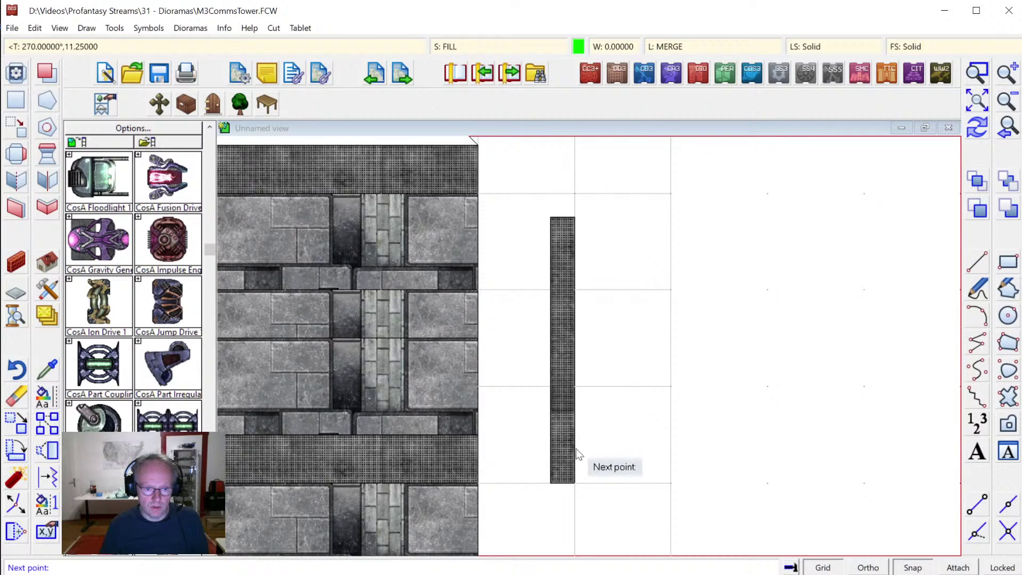
pyautogui.click(574, 483)
pyautogui.click(606, 484)
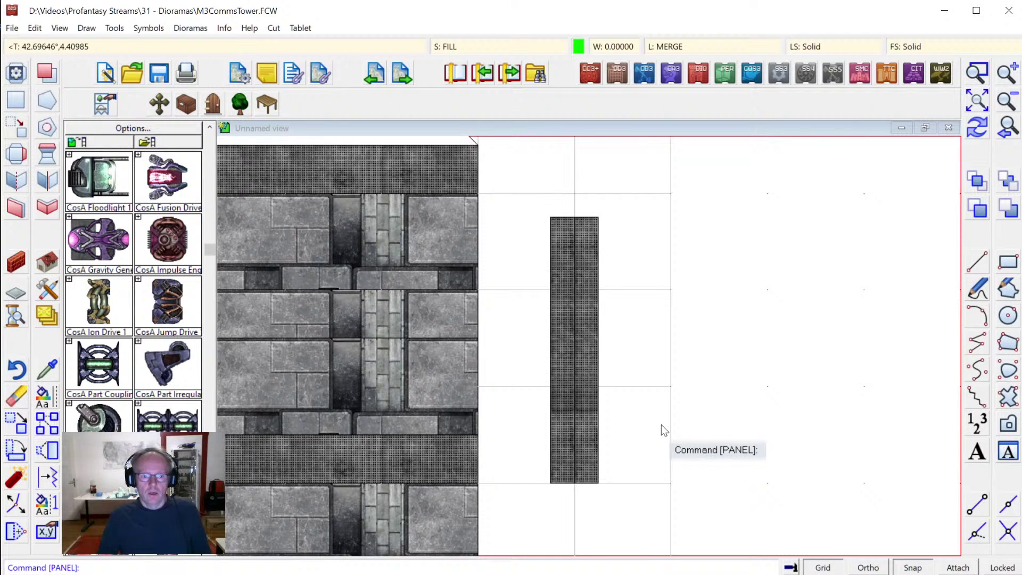
# Draw a shorter third lattice panel right of the second, bottoms aligned, a quarter grid square wide and about 2.25 squares tall.
pyautogui.press('Return')
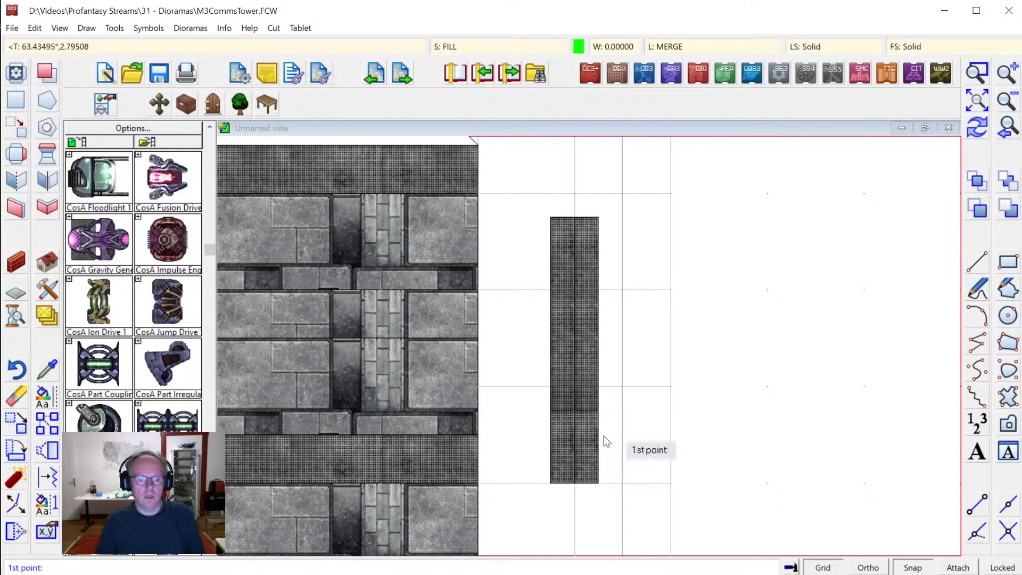
pyautogui.click(599, 485)
pyautogui.click(602, 263)
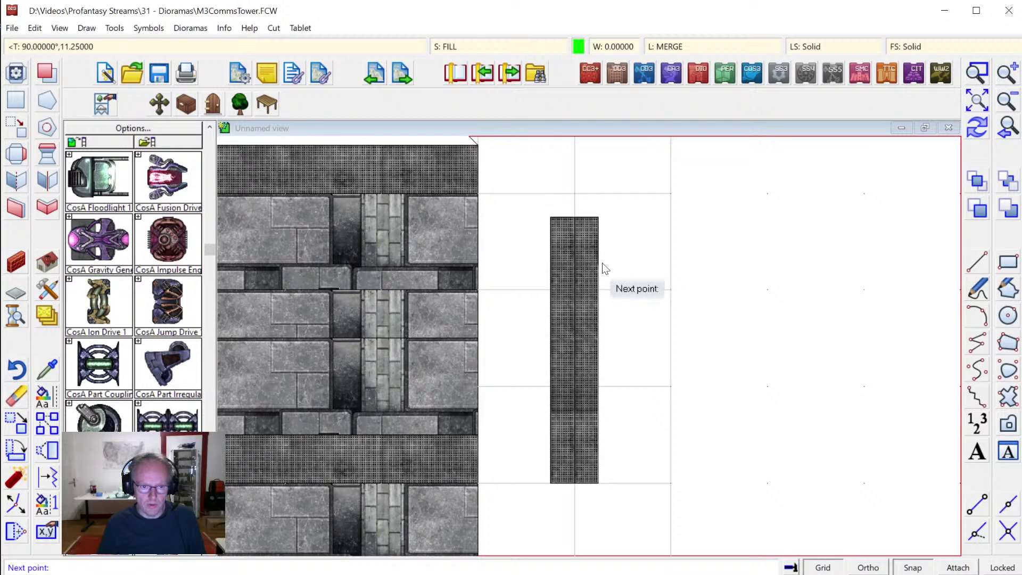
pyautogui.click(634, 278)
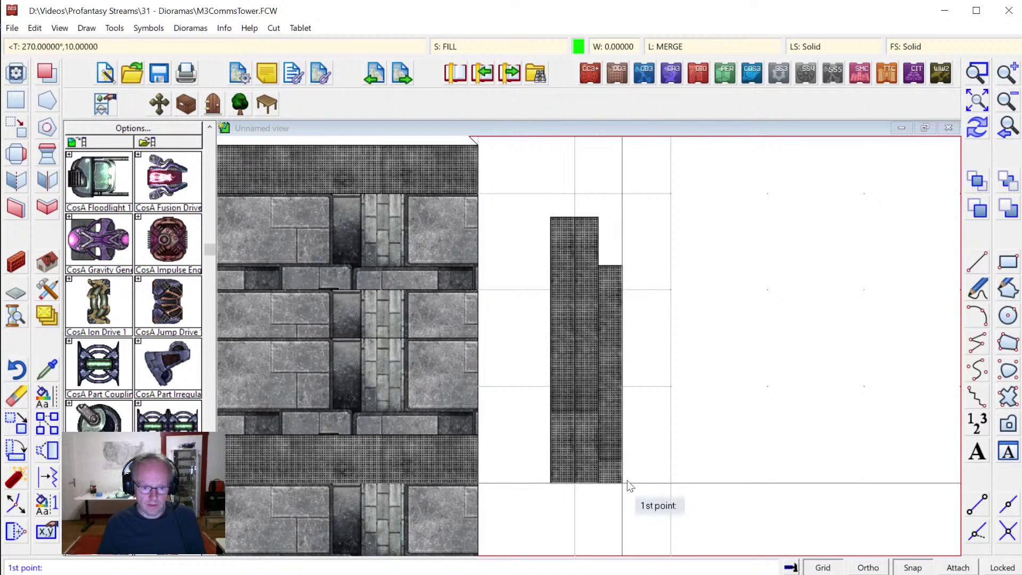
# Draw a fourth lattice panel along the third one's right edge, a quarter grid square wide and equally tall as the third.
pyautogui.click(624, 482)
pyautogui.click(633, 270)
pyautogui.click(647, 279)
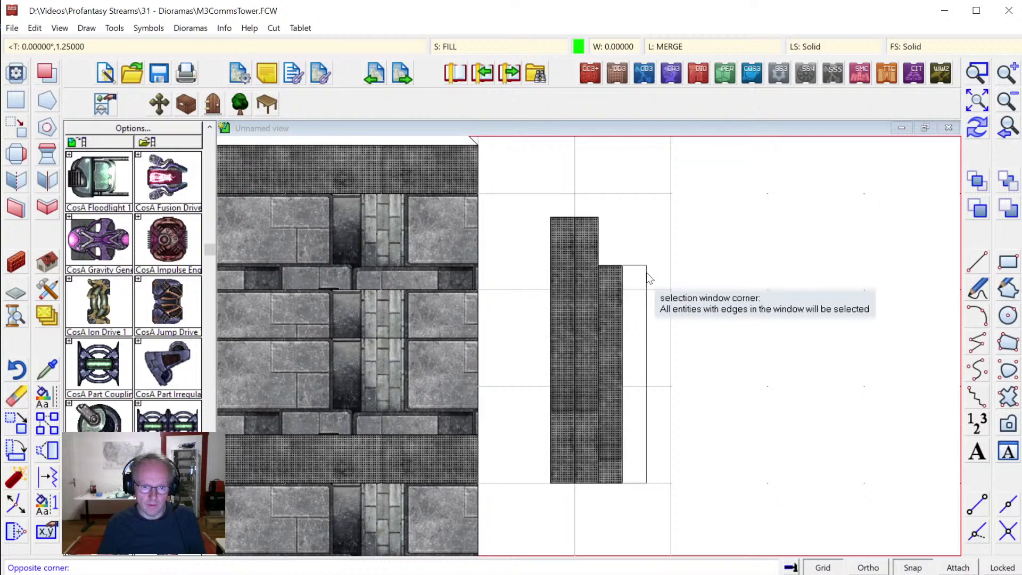
pyautogui.rightClick(668, 296)
pyautogui.rightClick(669, 296)
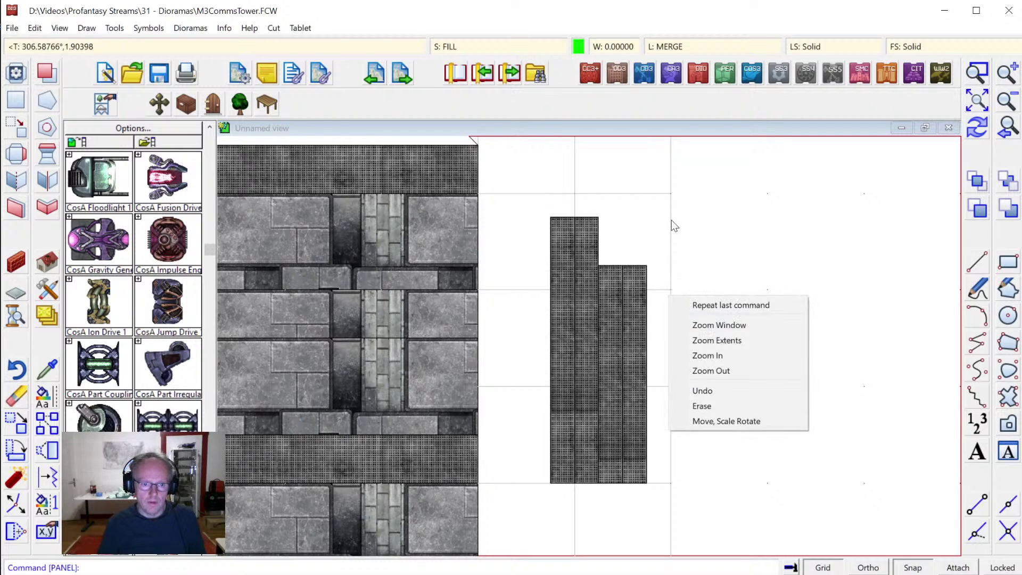
pyautogui.click(630, 225)
pyautogui.press('Escape')
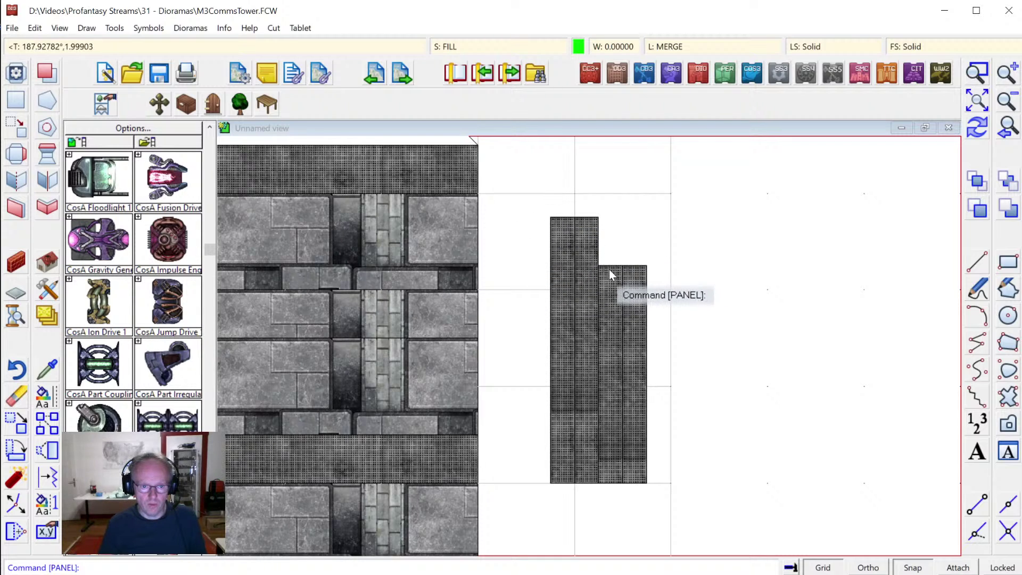
# Stretch the second lattice panel's top right corner down 2.5 units to meet the third panel's top left corner.
pyautogui.click(34, 27)
pyautogui.moveTo(90, 218)
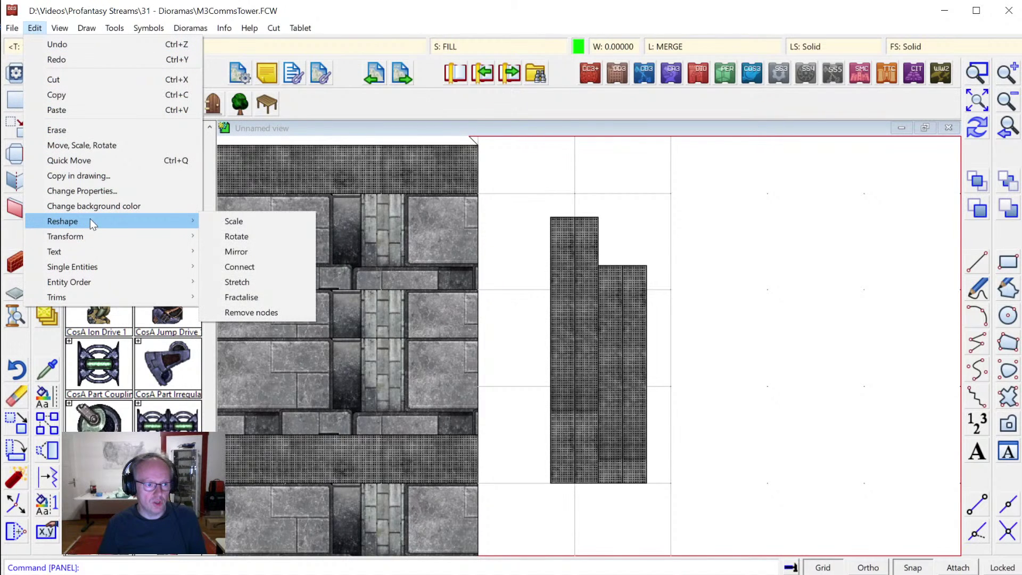
pyautogui.click(250, 283)
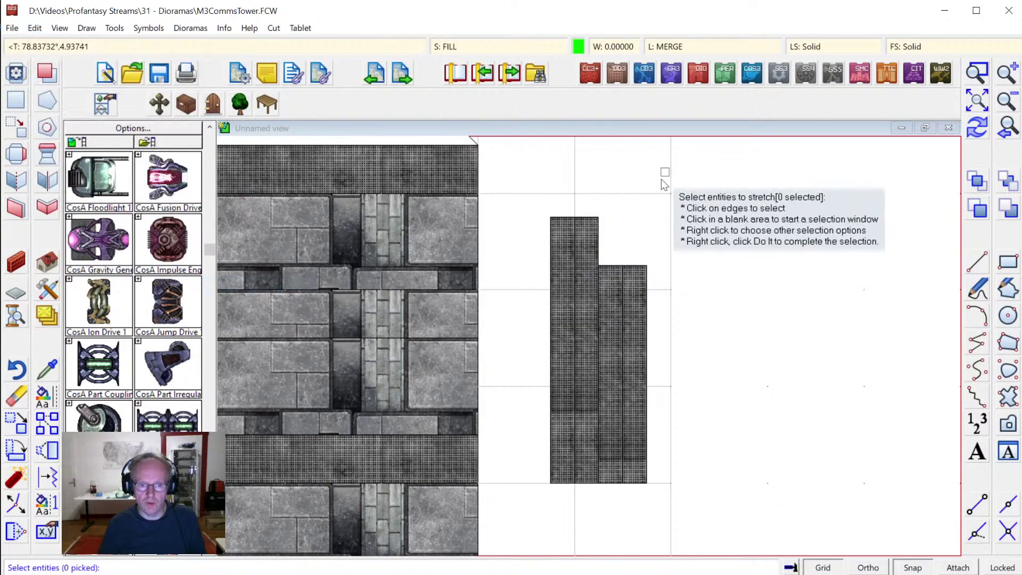
pyautogui.click(598, 216)
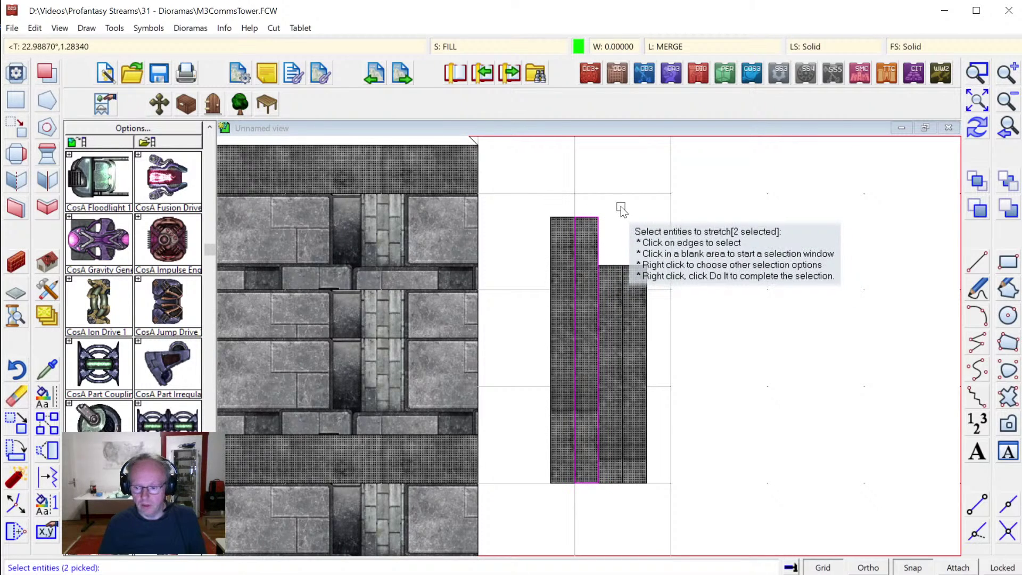
pyautogui.rightClick(620, 208)
pyautogui.click(615, 209)
pyautogui.click(611, 205)
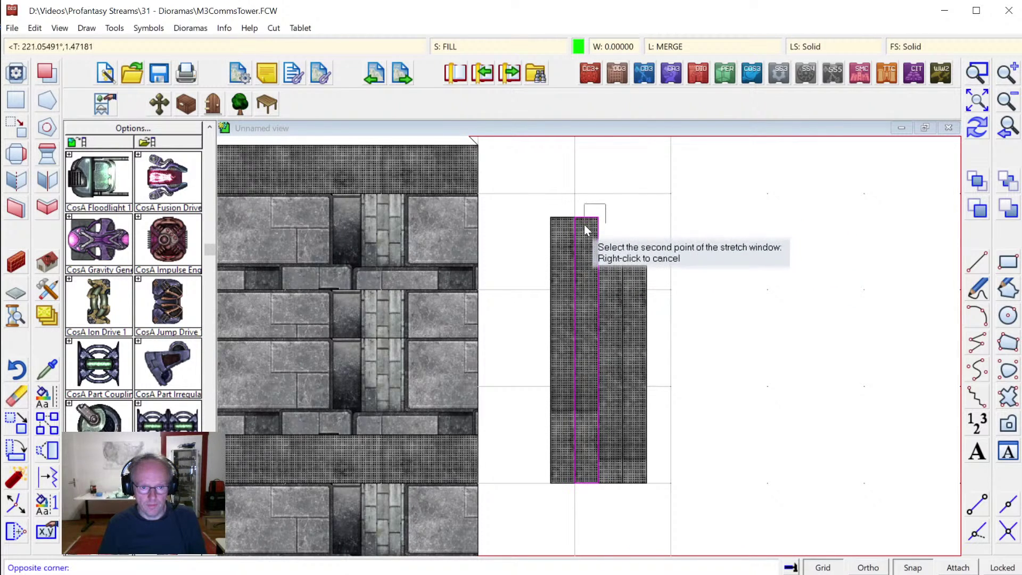
pyautogui.click(583, 229)
pyautogui.click(597, 218)
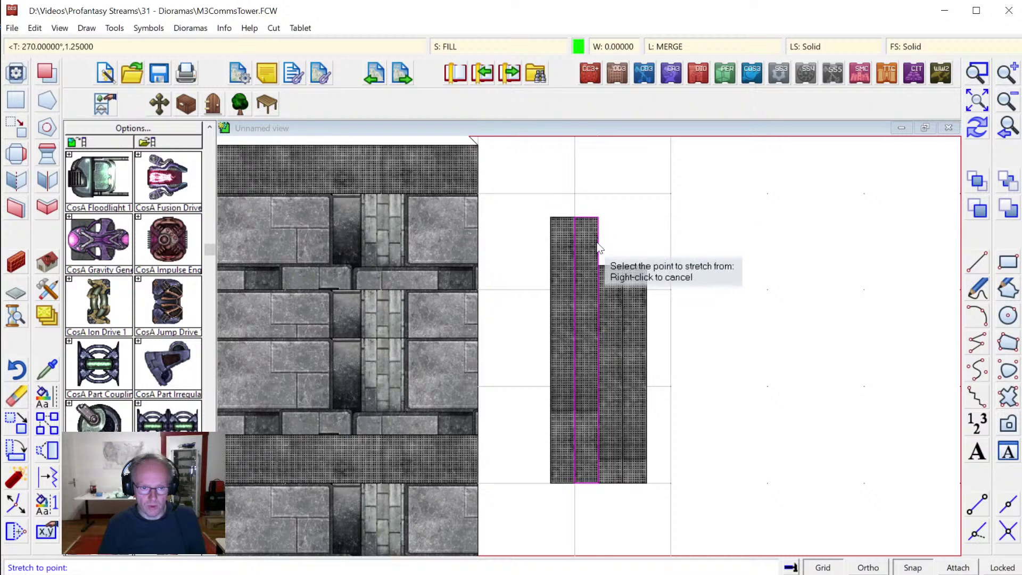
pyautogui.click(600, 267)
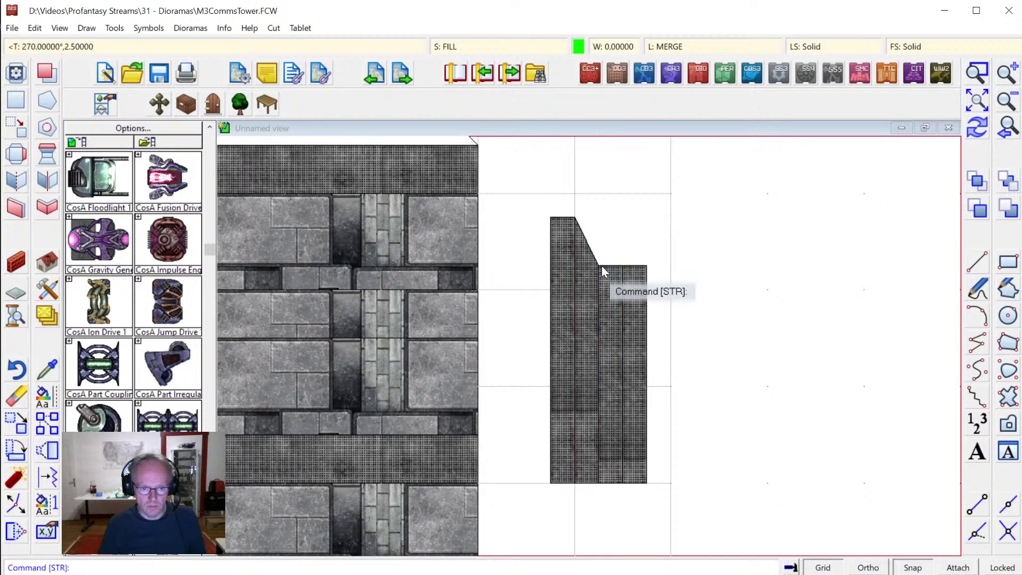
# Stretch the fourth lattice panel's top right corner up to the height of the first panel's top edge.
pyautogui.press('Return')
pyautogui.click(646, 266)
pyautogui.rightClick(663, 239)
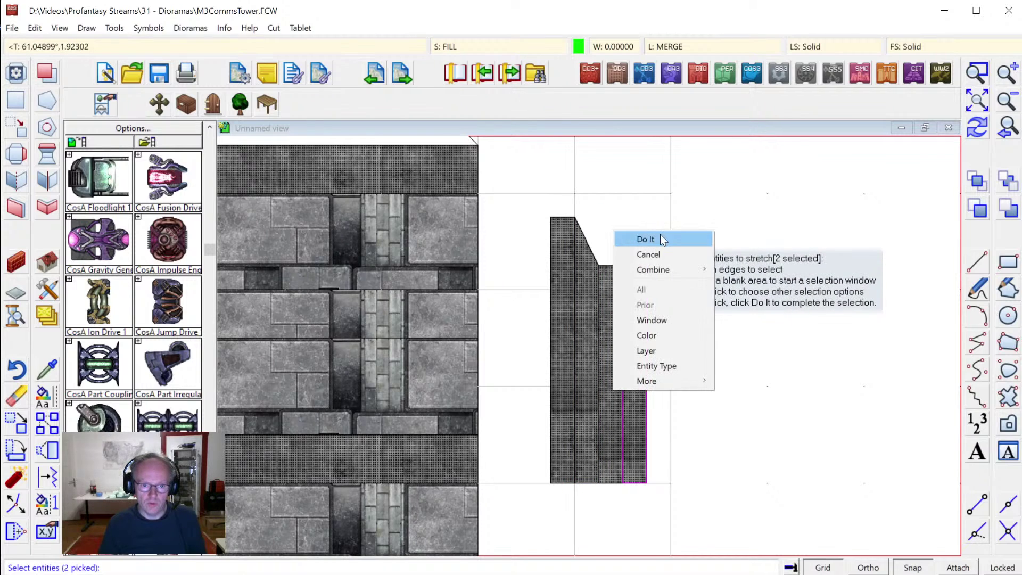
pyautogui.click(663, 238)
pyautogui.click(656, 282)
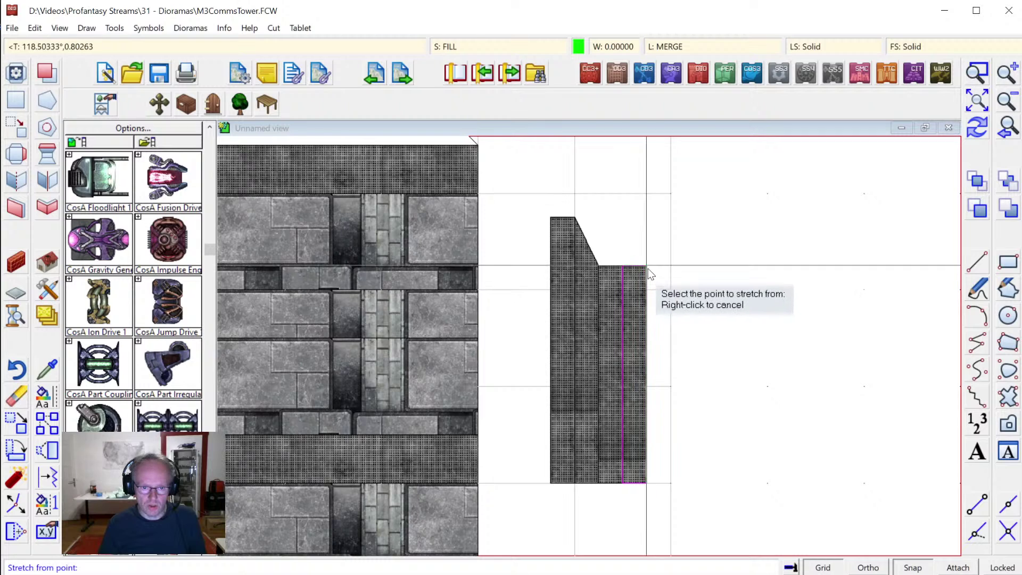
pyautogui.click(647, 267)
pyautogui.click(648, 218)
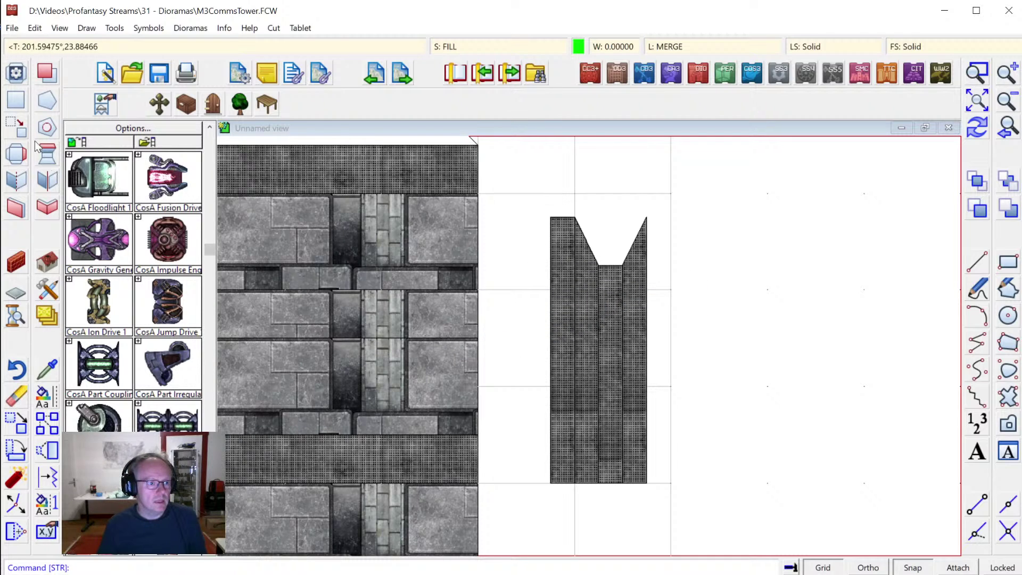
# Add a glue tab along the outer left edge of the first lattice panel, about a quarter grid square deep.
pyautogui.click(47, 157)
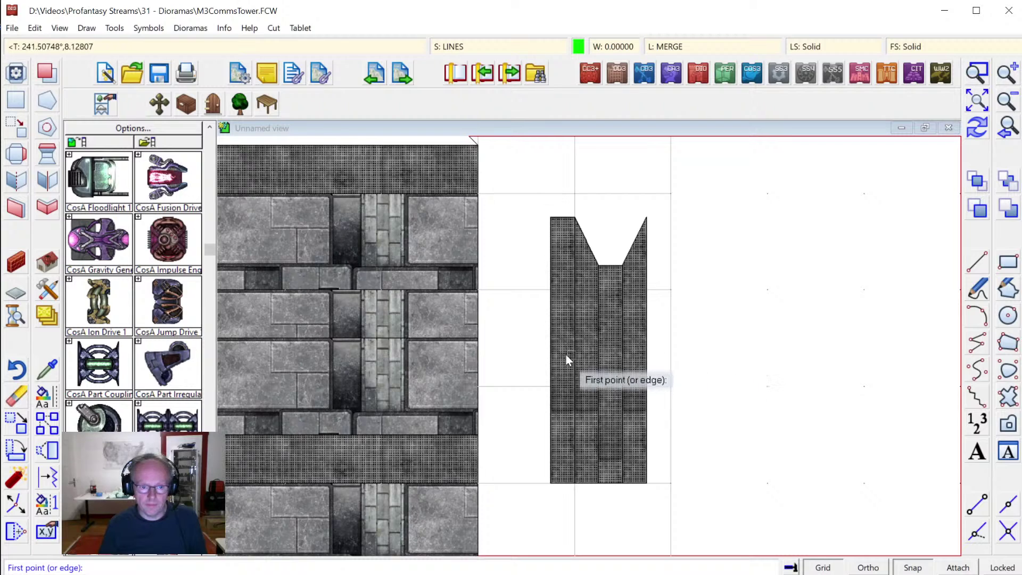
pyautogui.click(550, 354)
pyautogui.click(526, 351)
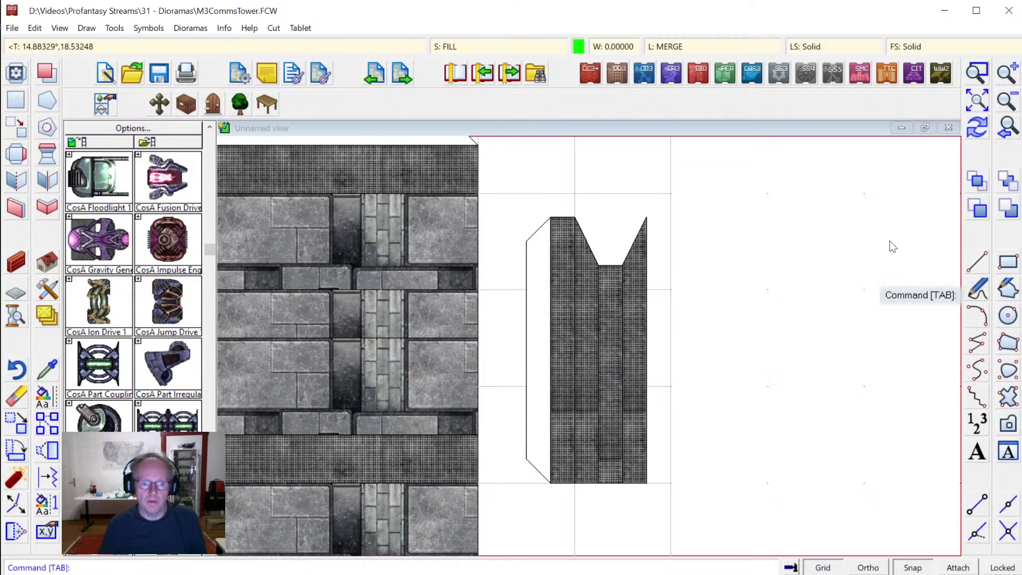
# Zoom in on the notched upper end of the lattice panel strip.
pyautogui.click(989, 70)
pyautogui.click(523, 181)
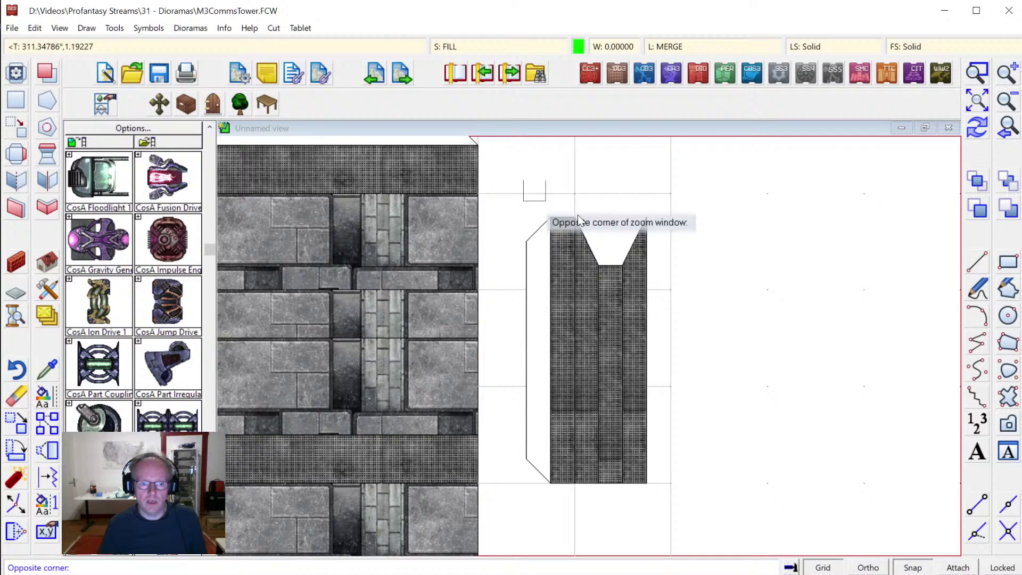
pyautogui.click(692, 311)
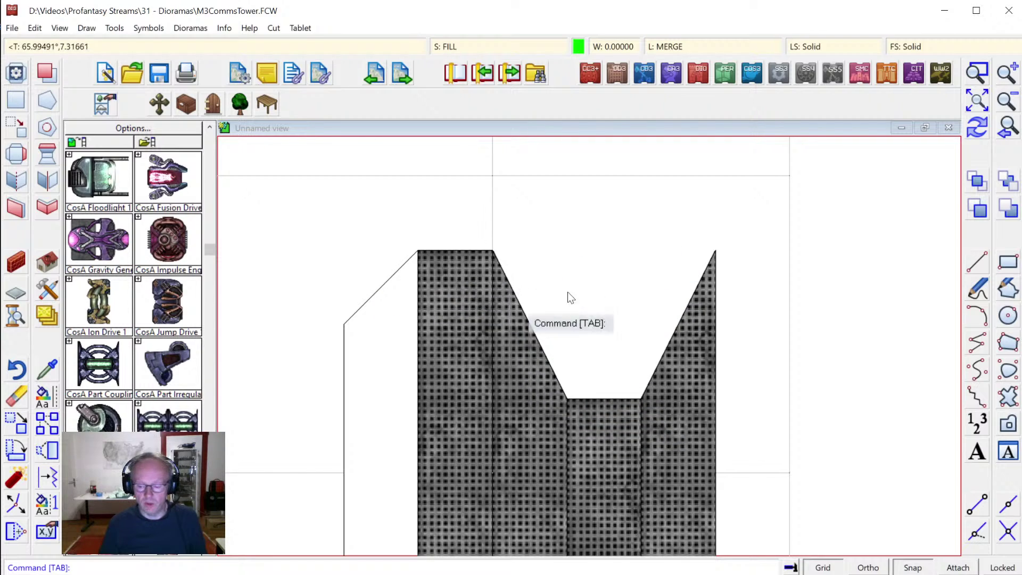
pyautogui.click(18, 103)
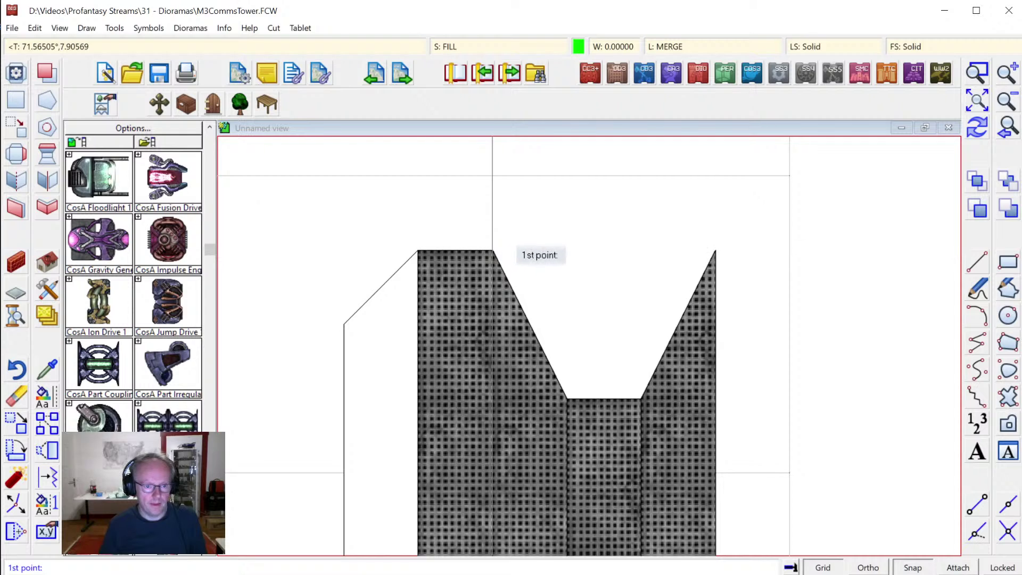
pyautogui.click(493, 250)
pyautogui.click(568, 397)
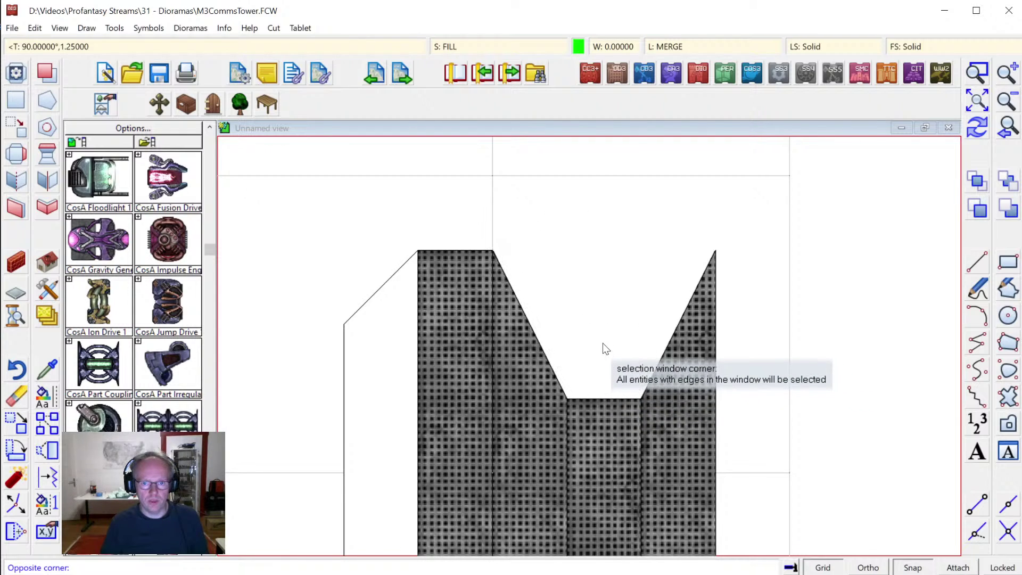
pyautogui.press('Escape')
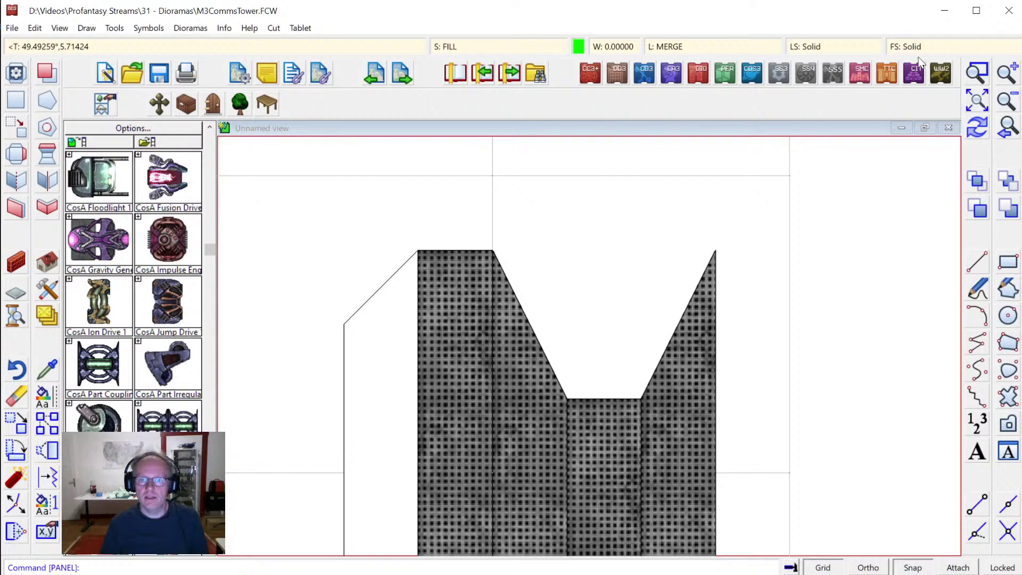
# Add a new layer named TEMP# and make it the current layer.
pyautogui.click(680, 45)
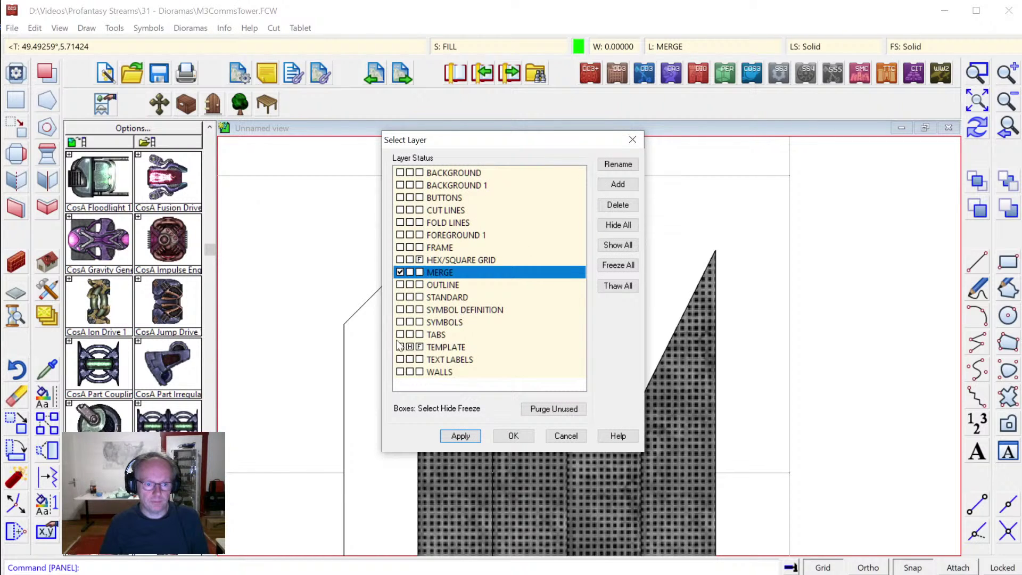
pyautogui.click(613, 187)
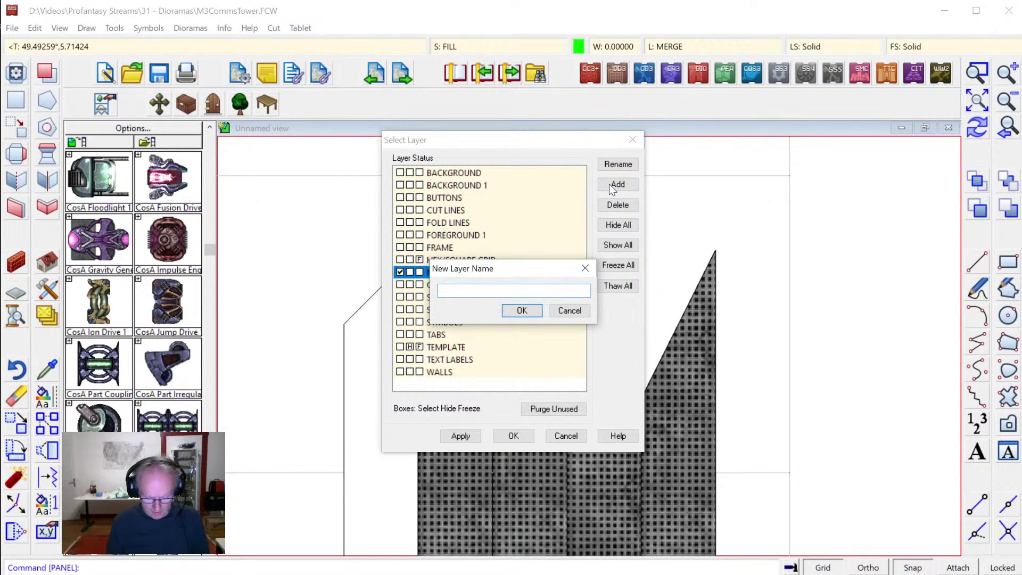
pyautogui.write('TEMP#')
pyautogui.press('Return')
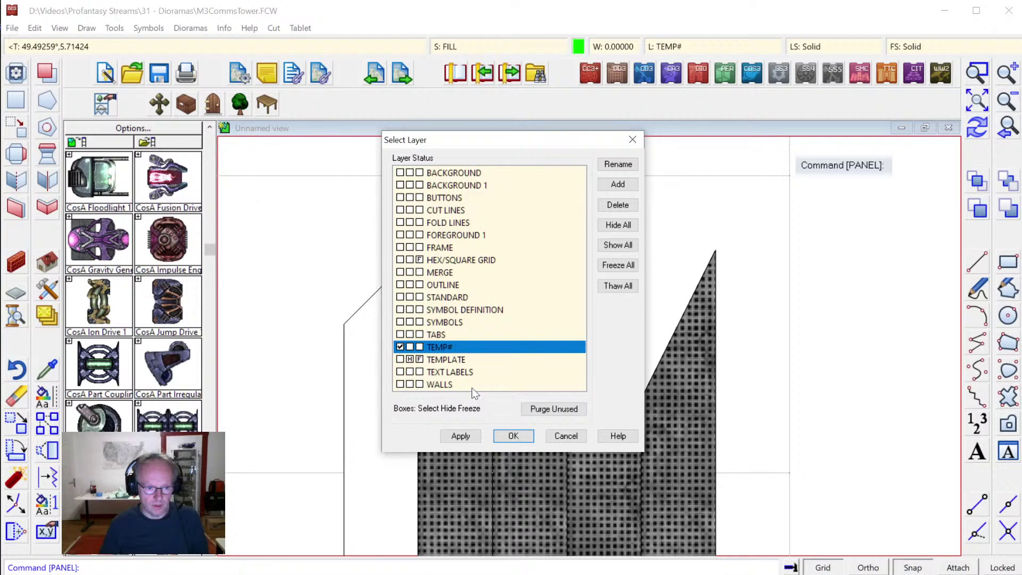
pyautogui.click(514, 436)
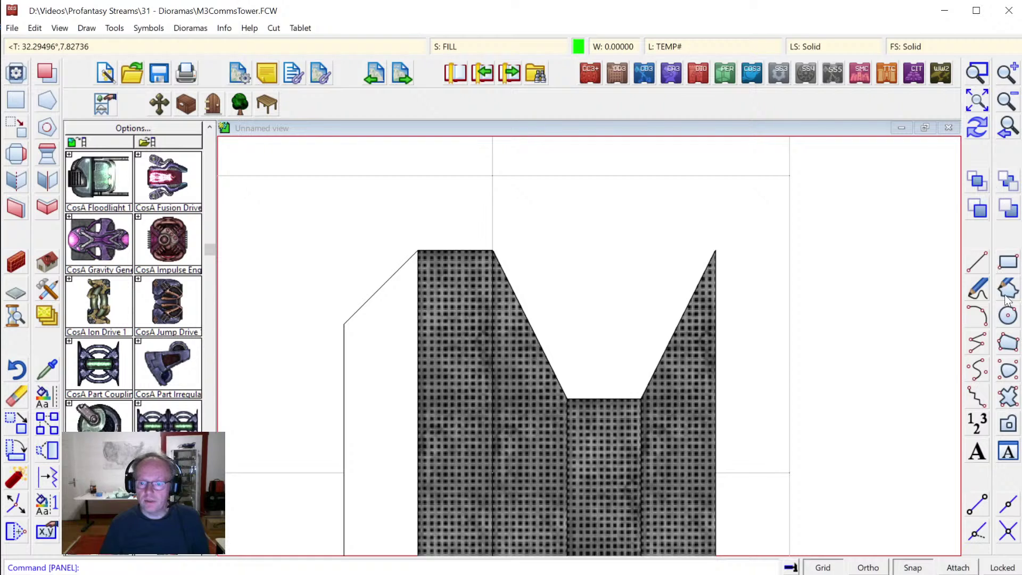
# Set the fill style to Hollow and draw a circle centred on the third panel's top left corner, passing through its top right corner.
pyautogui.click(921, 48)
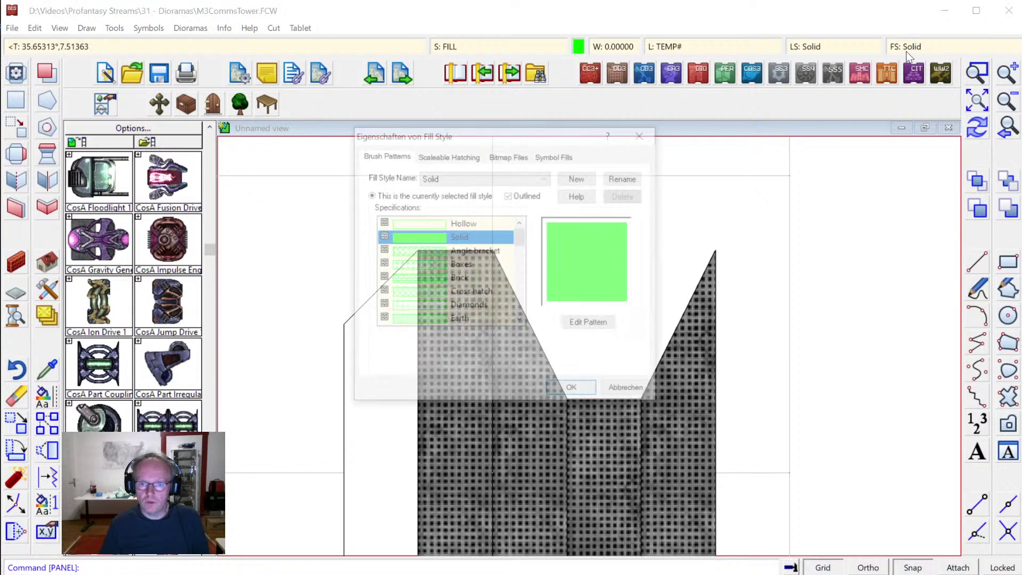
pyautogui.click(439, 220)
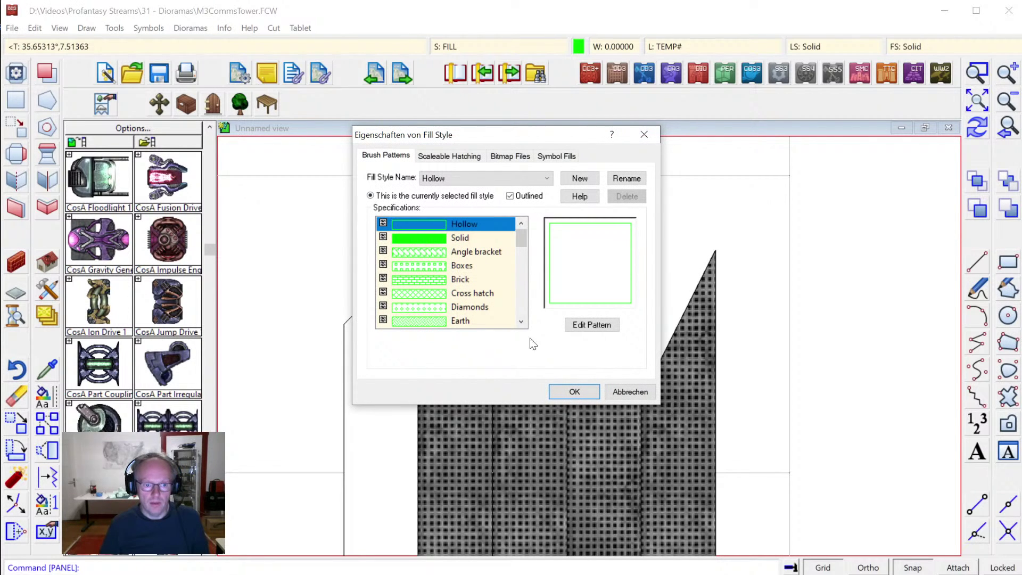
pyautogui.click(565, 393)
pyautogui.click(1008, 315)
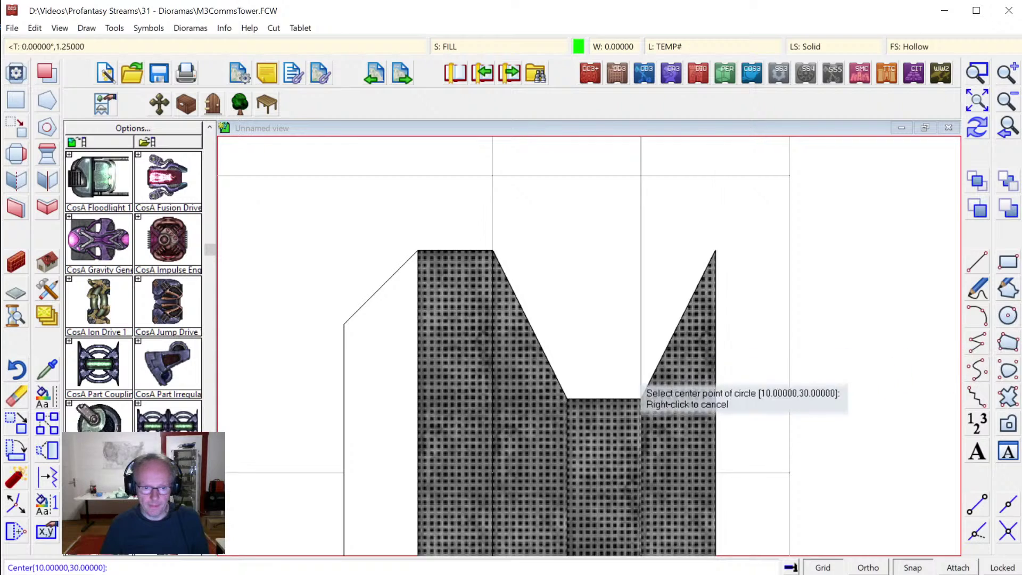
pyautogui.click(569, 398)
pyautogui.click(639, 399)
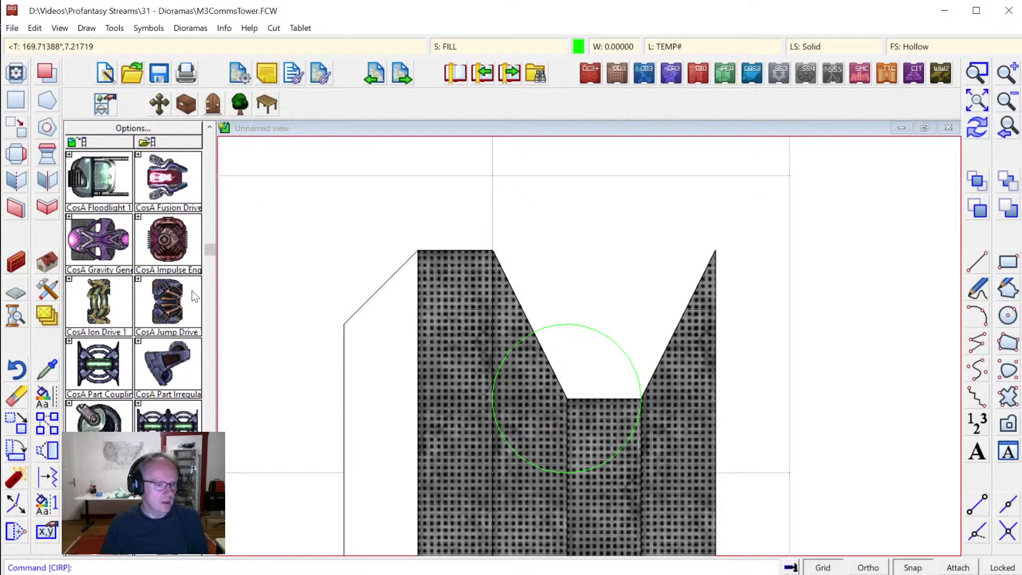
# Add a tilted lattice panel on the second panel's slanted top edge, with its width set by the circle.
pyautogui.click(15, 101)
pyautogui.click(493, 251)
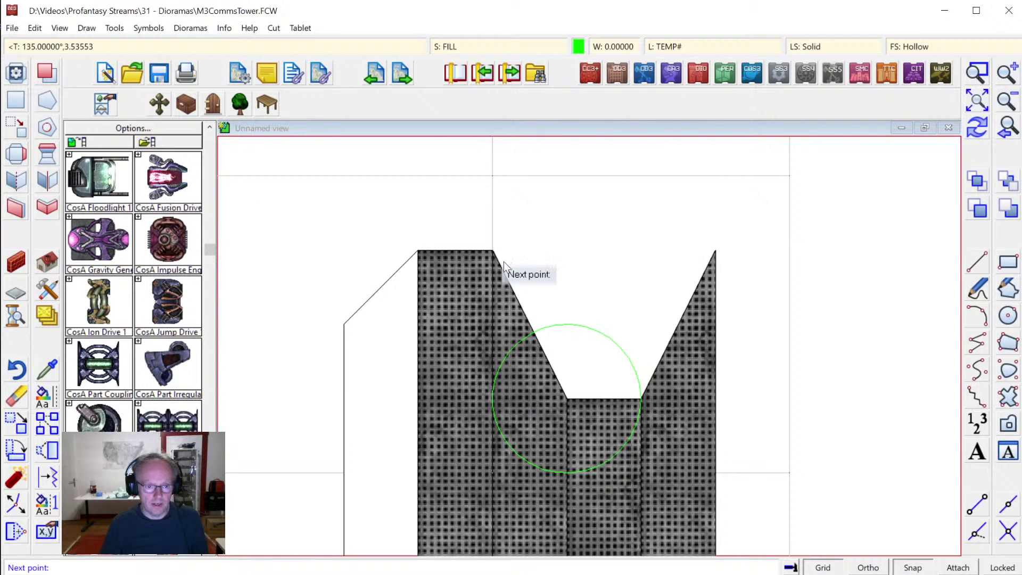
pyautogui.click(569, 399)
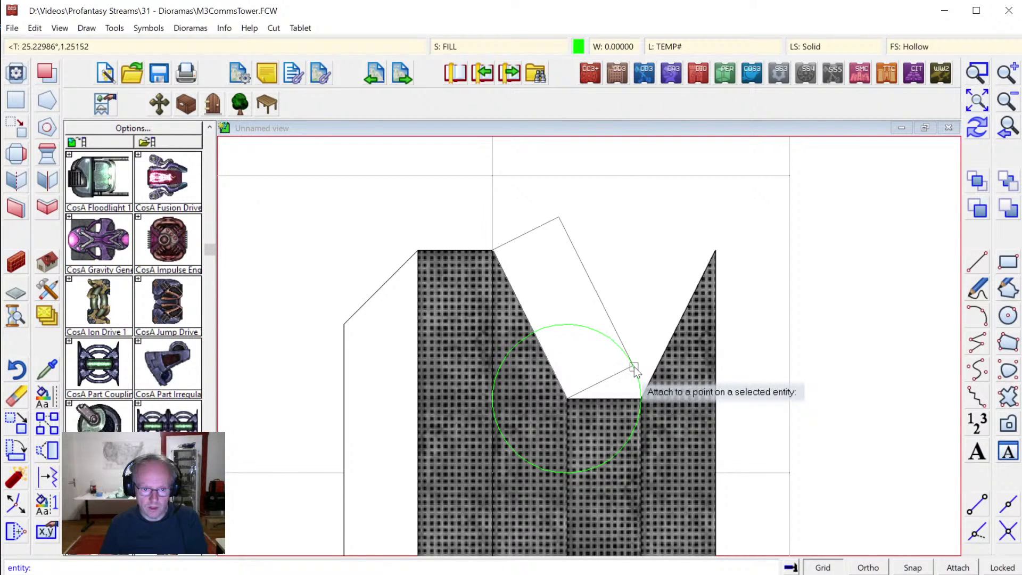
pyautogui.click(634, 369)
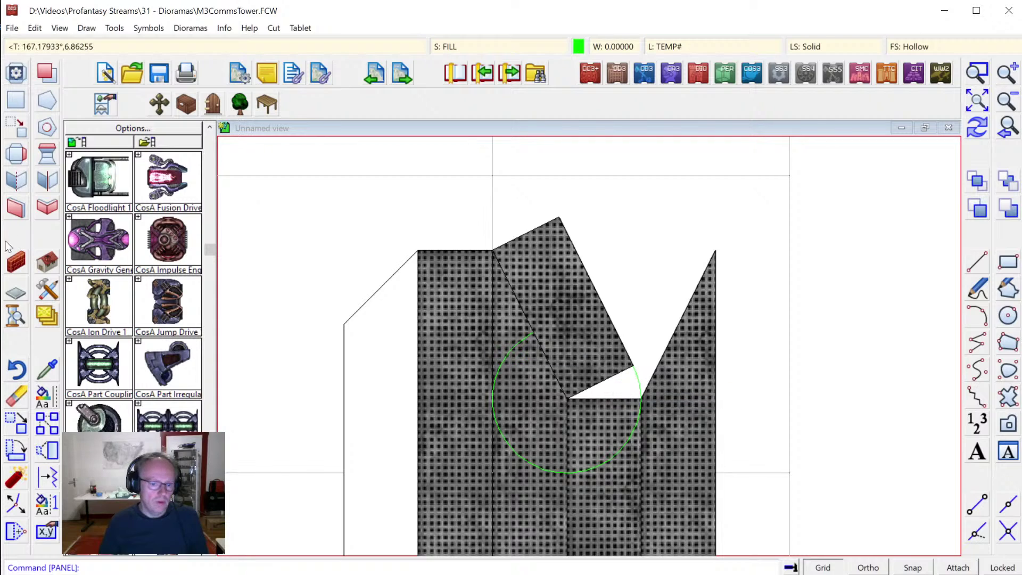
# Erase the construction circle around the third panel's top corner and redraw the view.
pyautogui.click(18, 398)
pyautogui.click(636, 375)
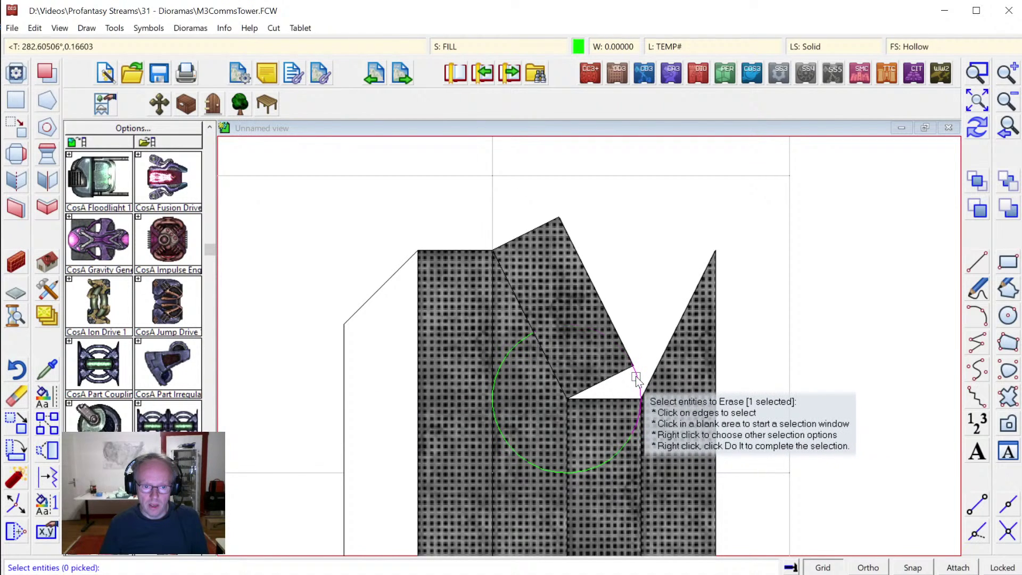
pyautogui.rightClick(673, 254)
pyautogui.click(670, 251)
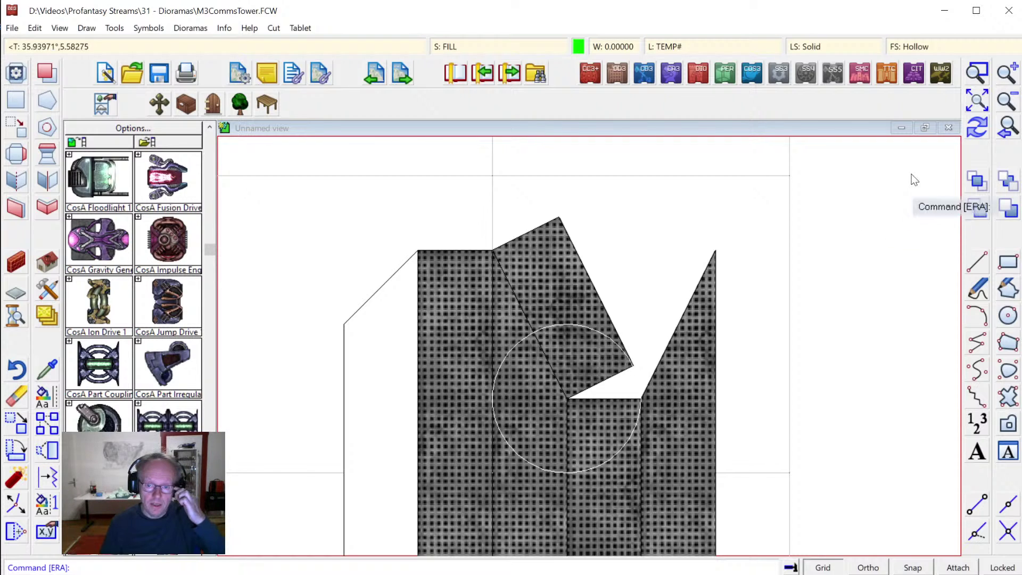
pyautogui.click(970, 129)
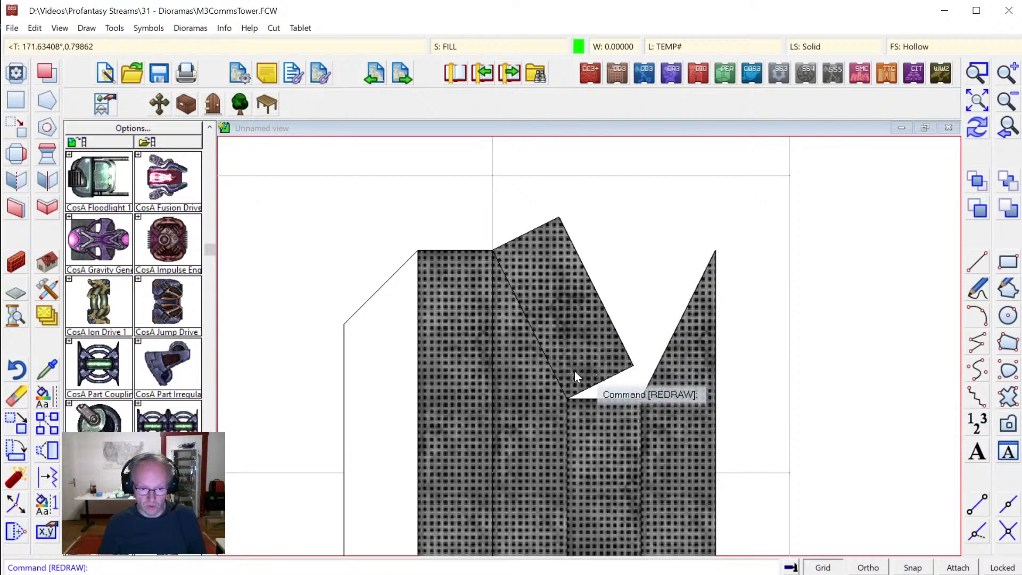
# Try to align the lattice fill using the slanted edge shared by the second and tilted panels, and undo it.
pyautogui.rightClick(1006, 341)
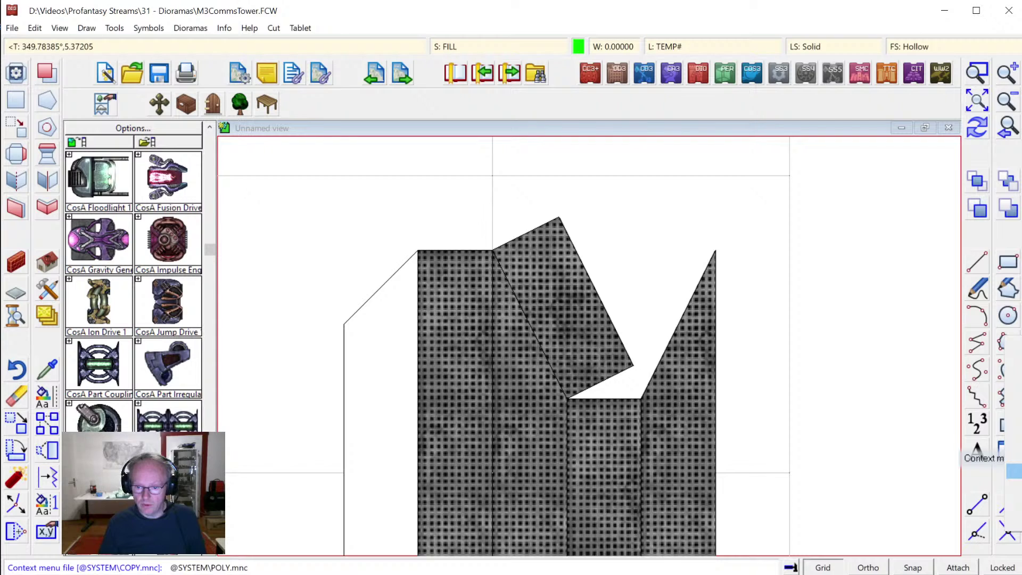
pyautogui.click(964, 428)
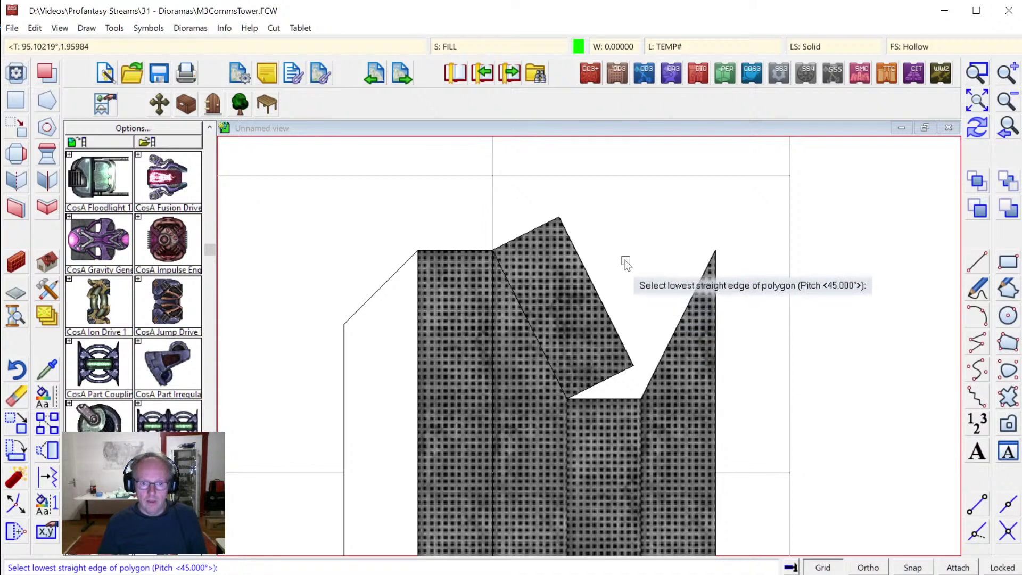
pyautogui.click(536, 334)
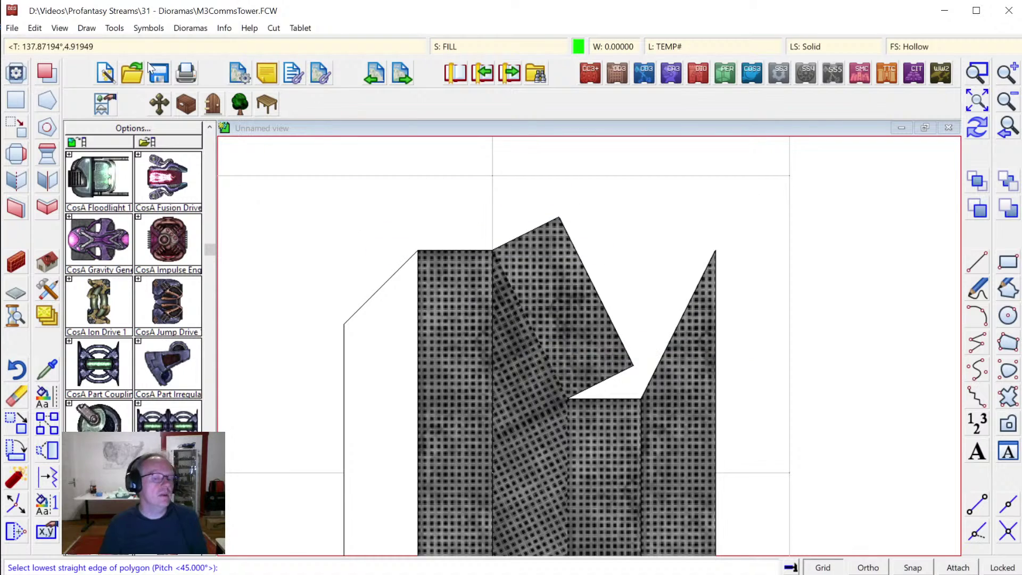
pyautogui.click(35, 28)
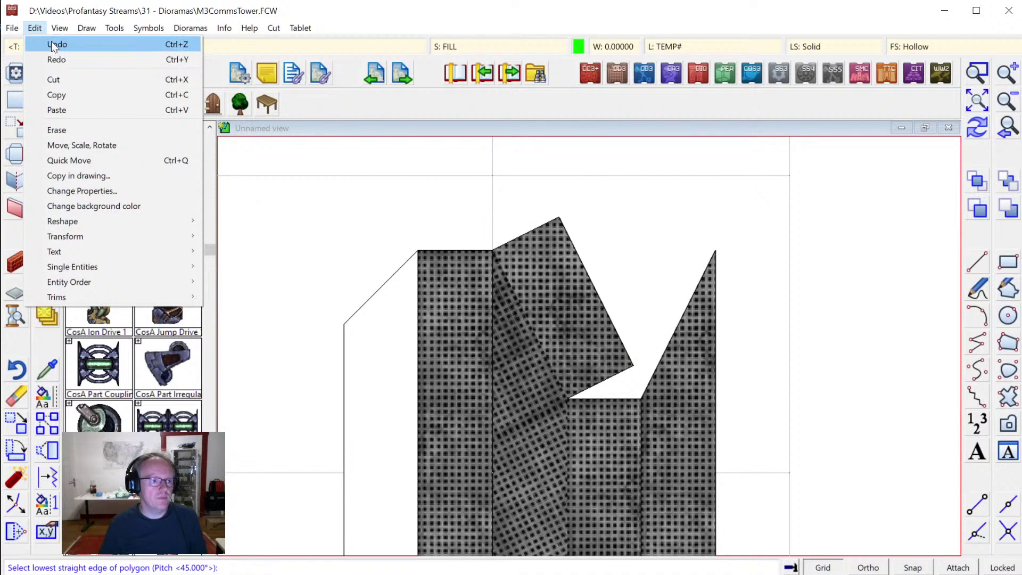
pyautogui.click(51, 46)
# Align the tilted panel's lattice fill with its long outer edge and redraw the view.
pyautogui.press('Return')
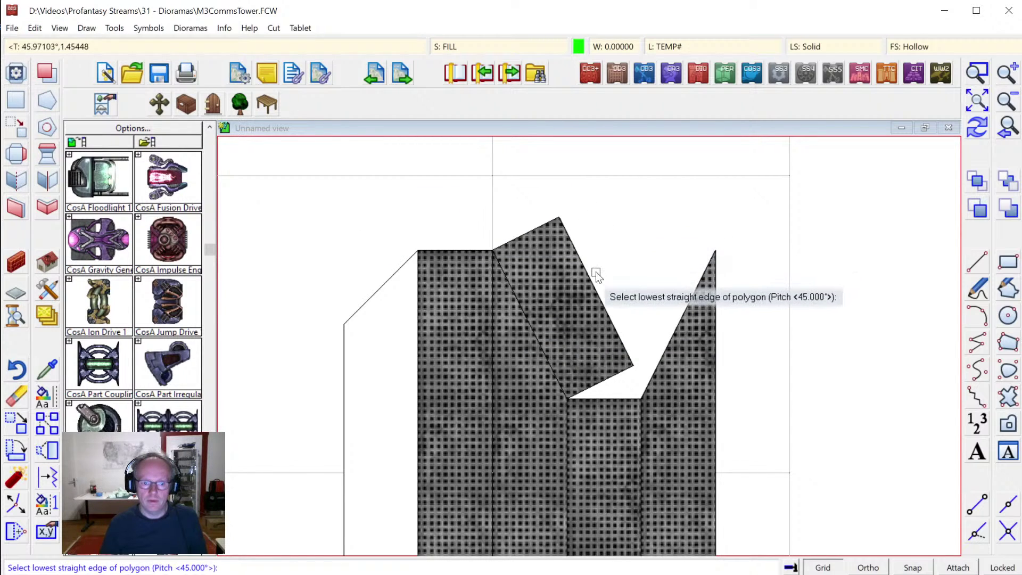
pyautogui.rightClick(646, 236)
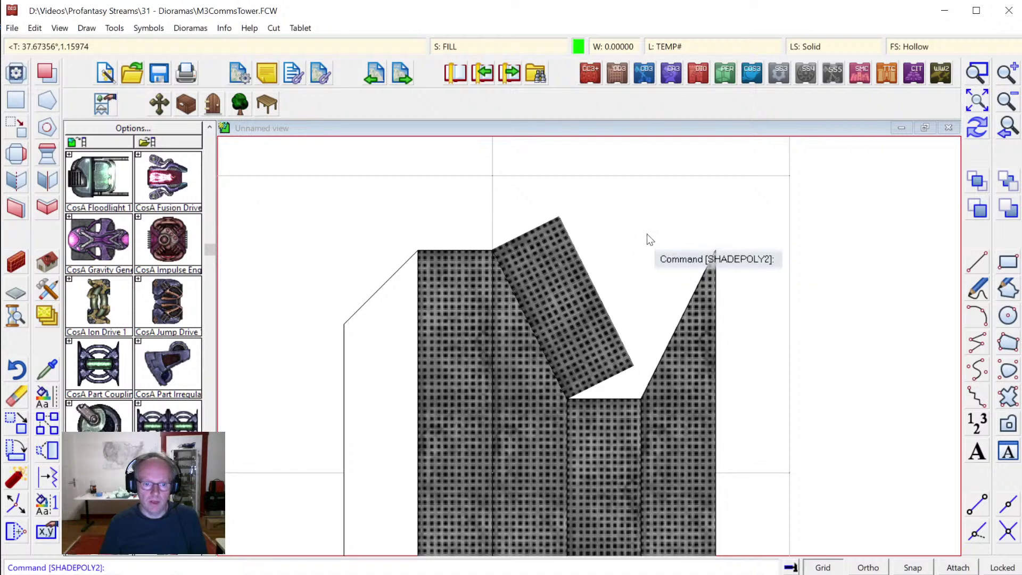
pyautogui.click(976, 128)
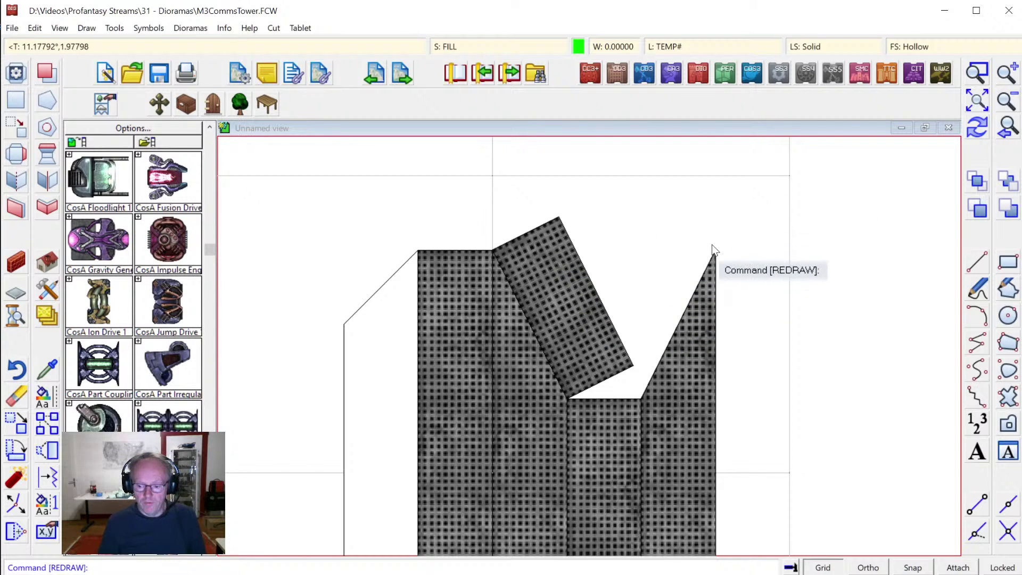
# Add narrow glue tabs along the tilted panel's long outer edge and its short upper edge.
pyautogui.click(978, 102)
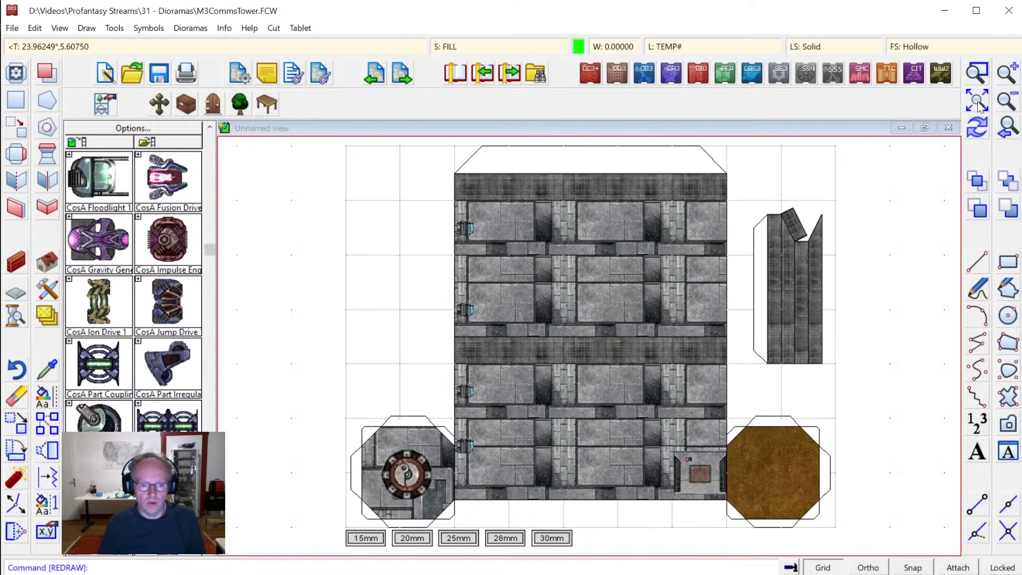
pyautogui.click(985, 73)
pyautogui.click(768, 195)
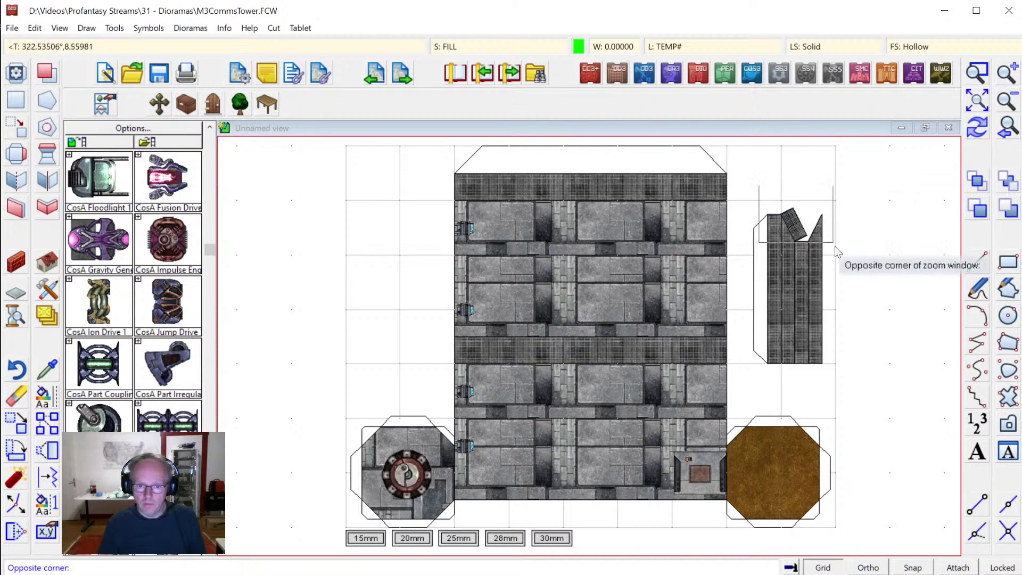
pyautogui.click(834, 246)
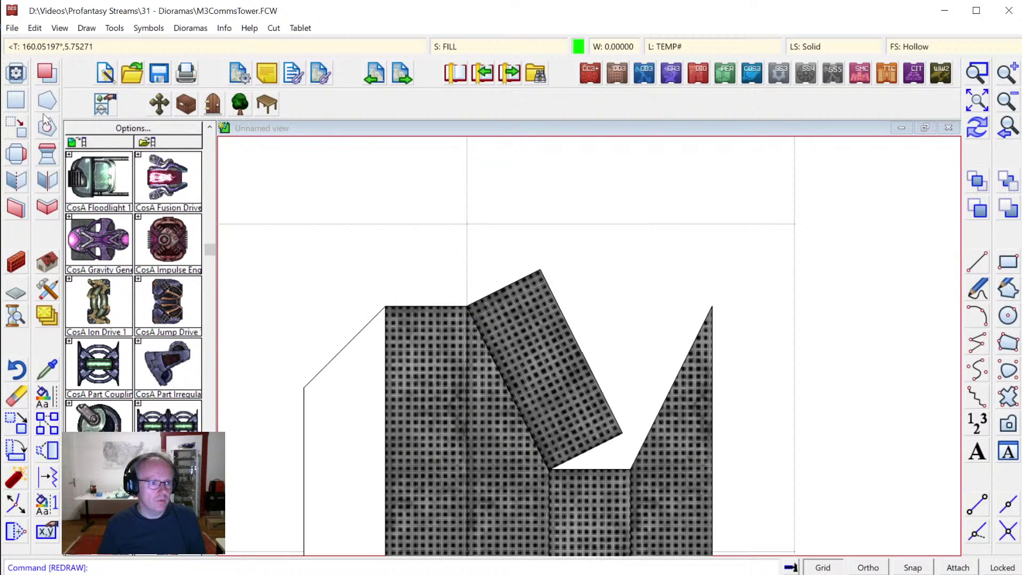
pyautogui.click(13, 171)
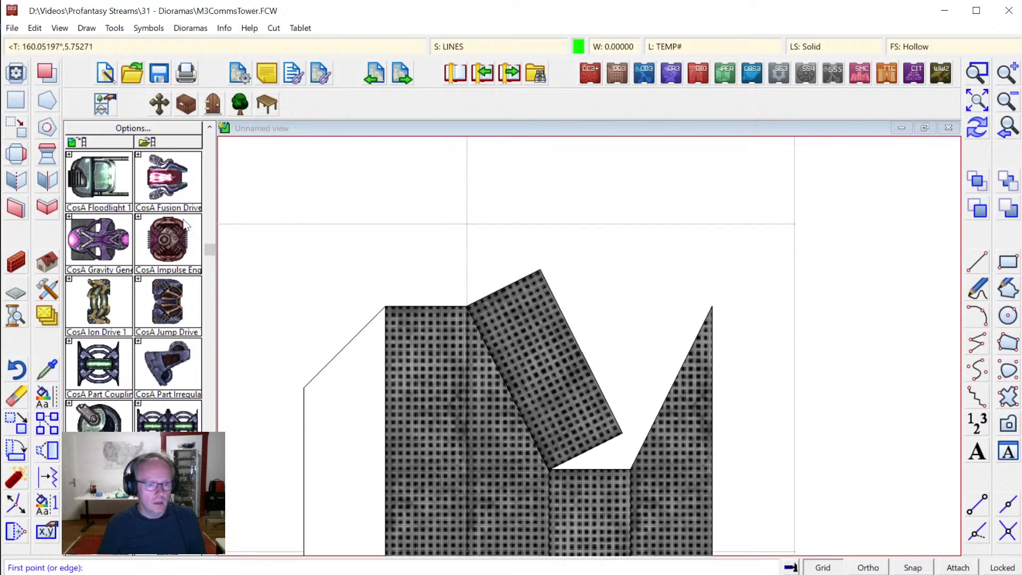
pyautogui.click(592, 375)
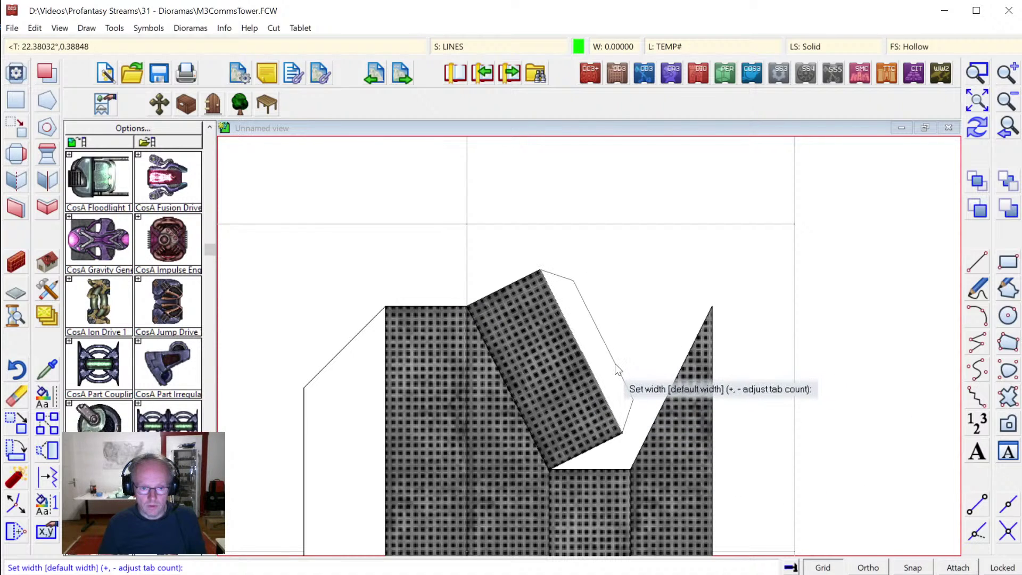
pyautogui.click(615, 363)
pyautogui.click(503, 283)
pyautogui.click(501, 279)
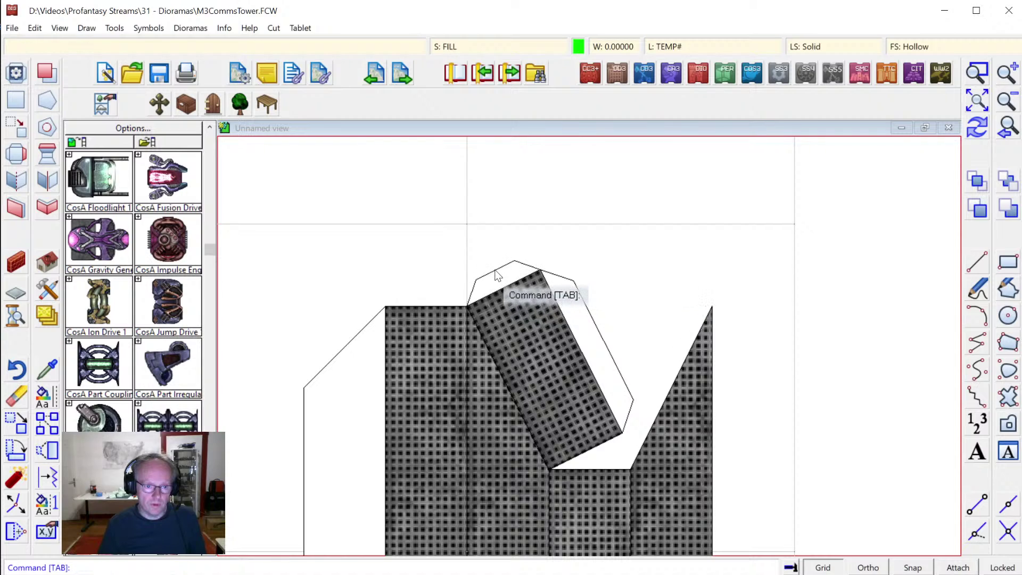
# Try to add a glue tab along the third panel's top edge, and undo it.
pyautogui.click(599, 468)
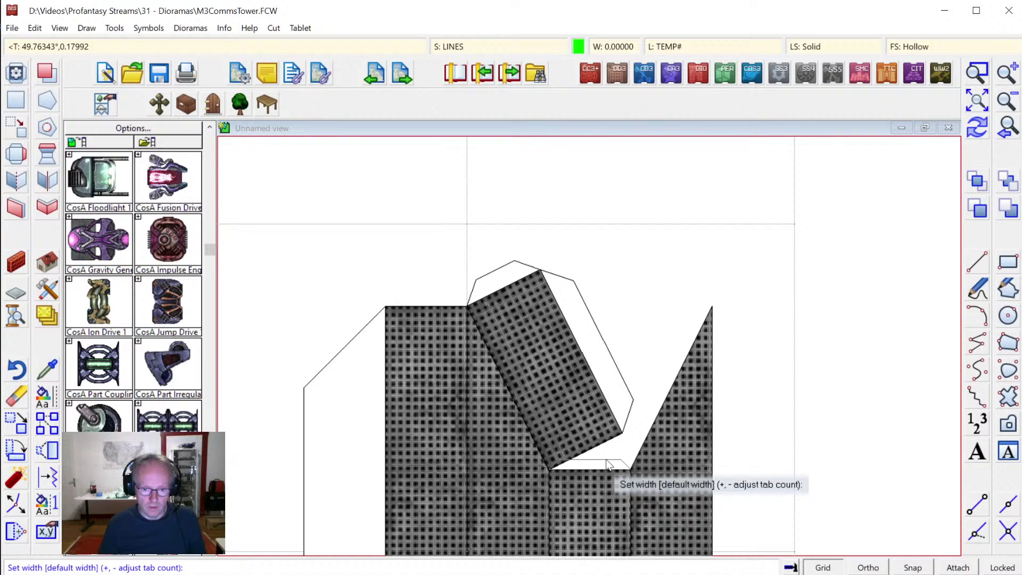
pyautogui.click(607, 465)
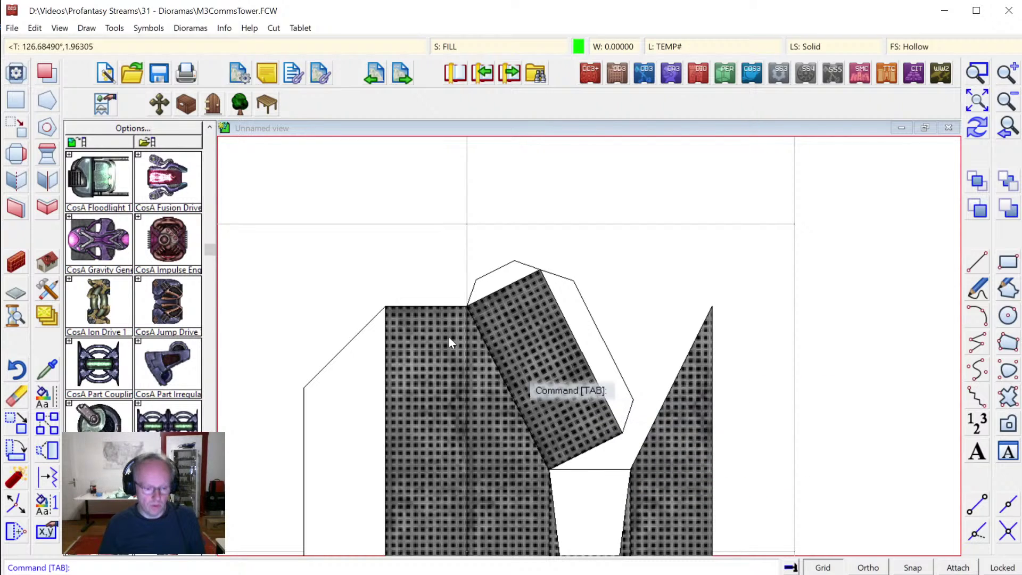
pyautogui.click(35, 28)
pyautogui.click(34, 43)
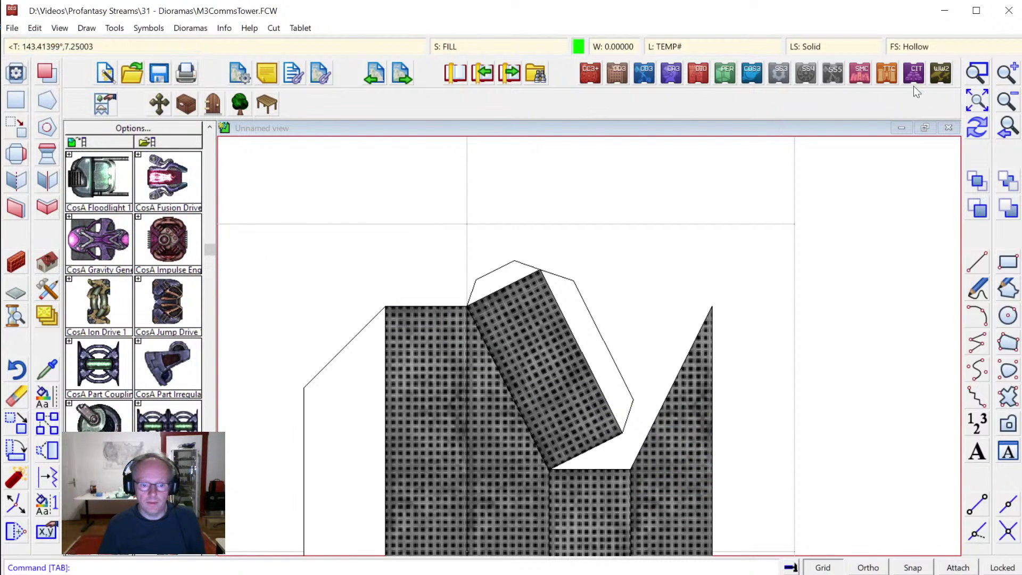
# Add a square lattice panel below the third panel's bottom edge, a quarter grid square on each side, with snapping on.
pyautogui.click(983, 102)
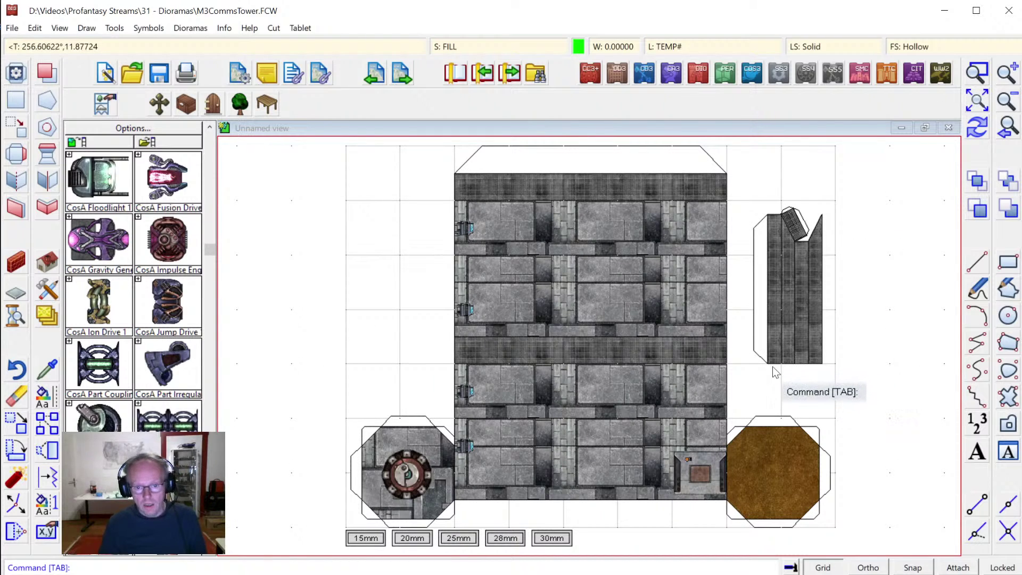
pyautogui.click(978, 75)
pyautogui.click(743, 331)
pyautogui.click(856, 408)
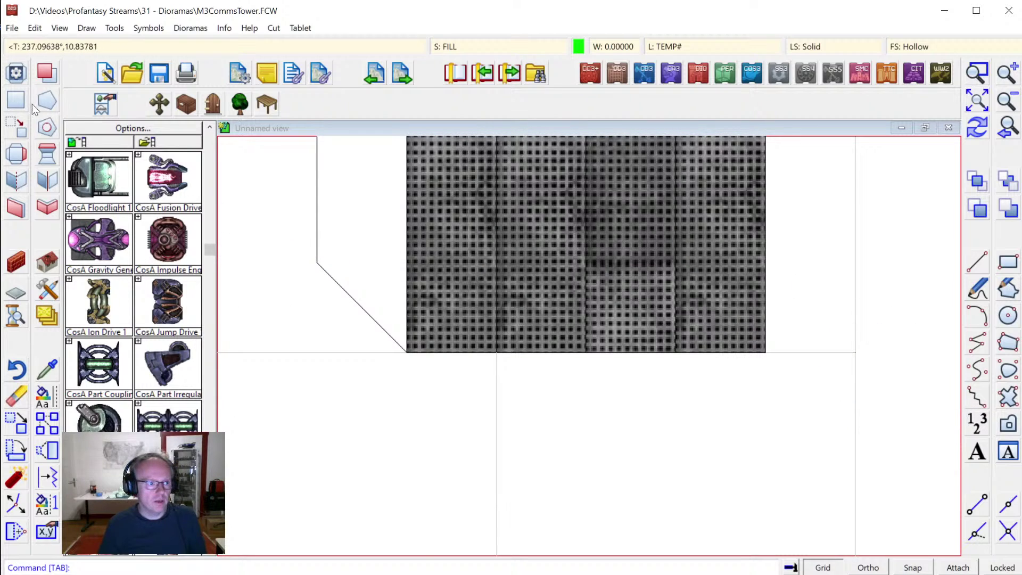
pyautogui.click(15, 100)
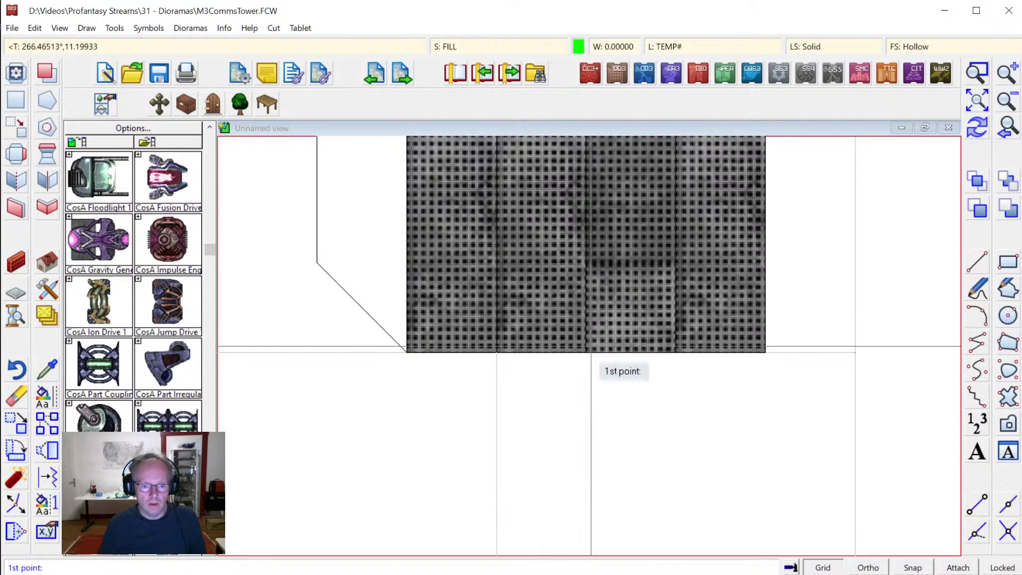
pyautogui.click(910, 567)
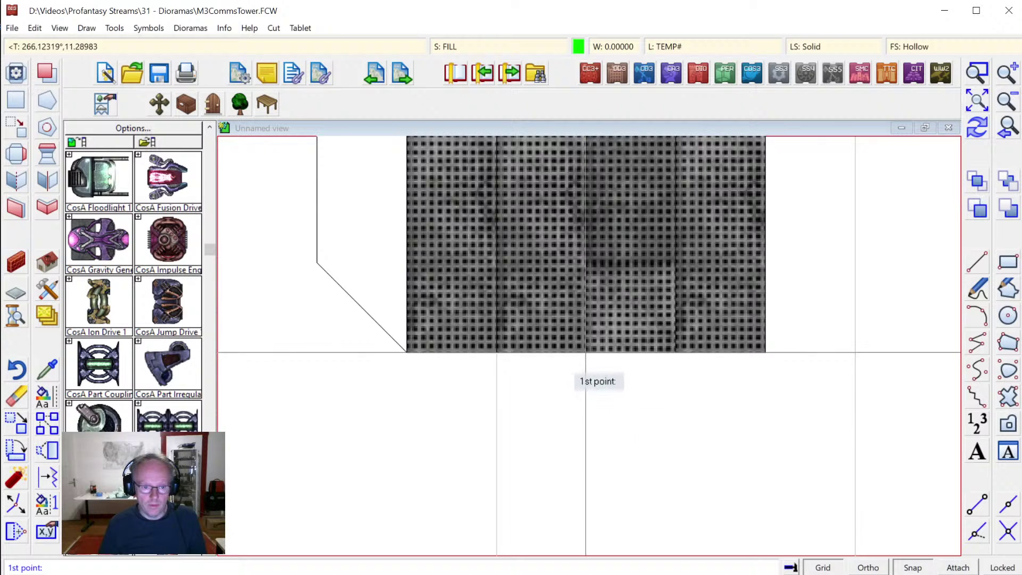
pyautogui.click(613, 427)
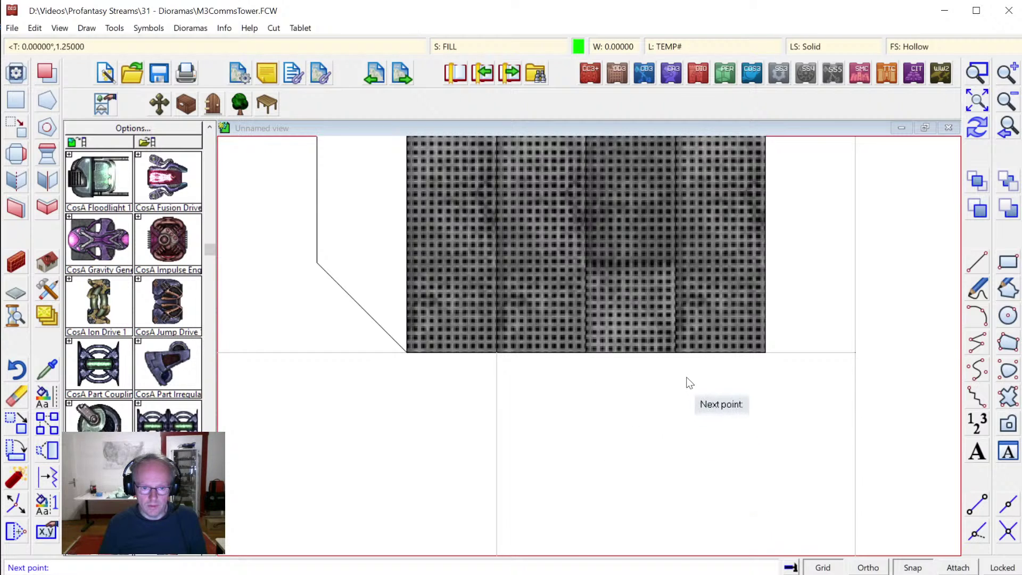
pyautogui.click(679, 359)
pyautogui.click(677, 445)
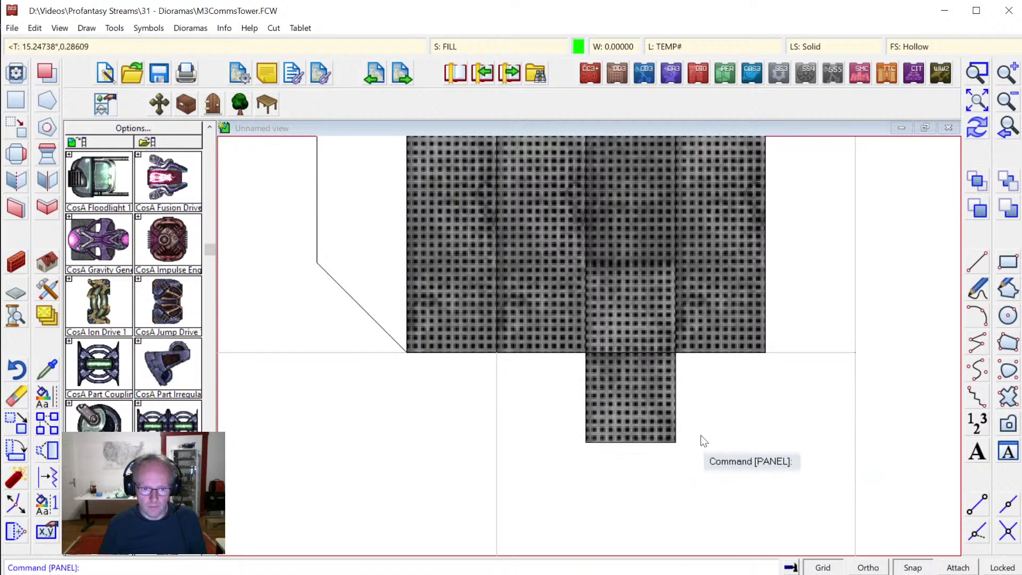
# Add glue tabs along the left, bottom and right edges of the square bottom lattice panel, with snapping off.
pyautogui.click(25, 154)
pyautogui.click(585, 379)
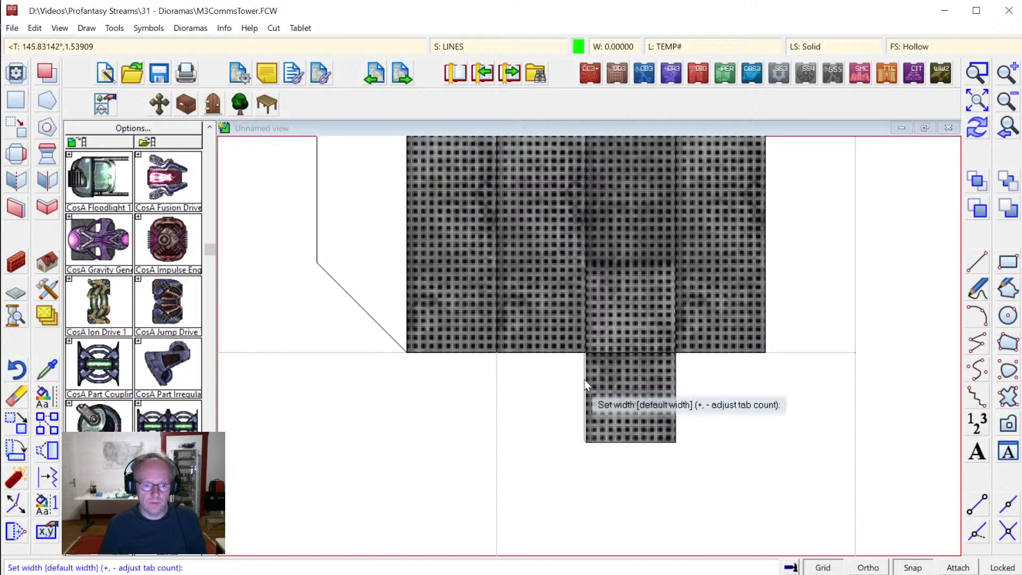
pyautogui.rightClick(559, 392)
pyautogui.rightClick(585, 397)
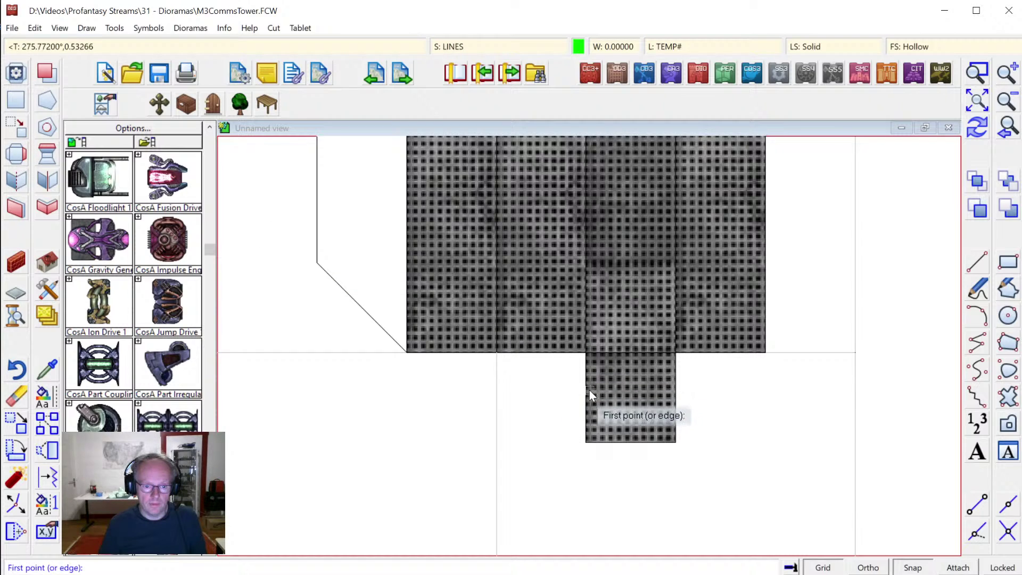
pyautogui.click(590, 390)
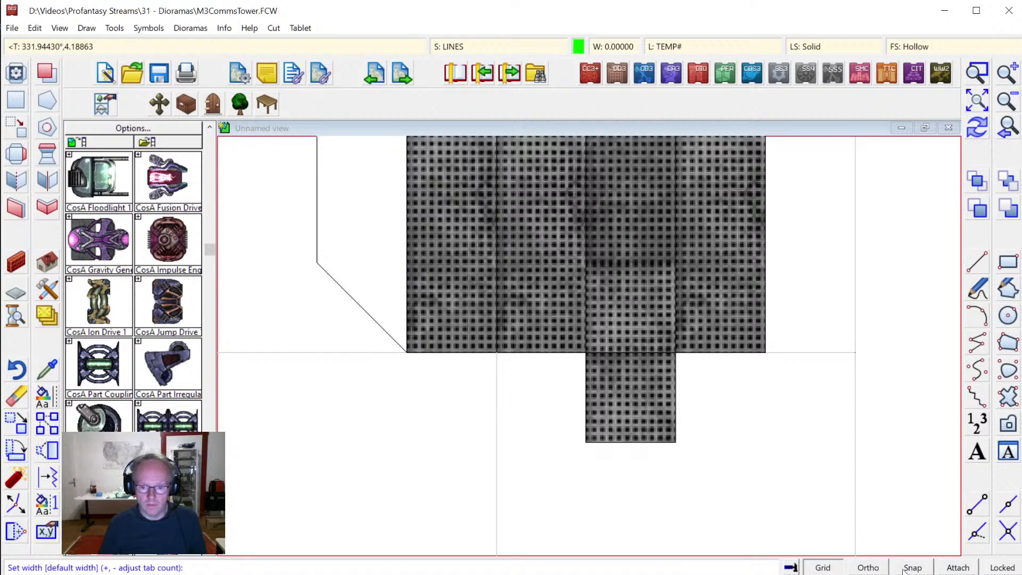
pyautogui.rightClick(554, 410)
pyautogui.click(627, 445)
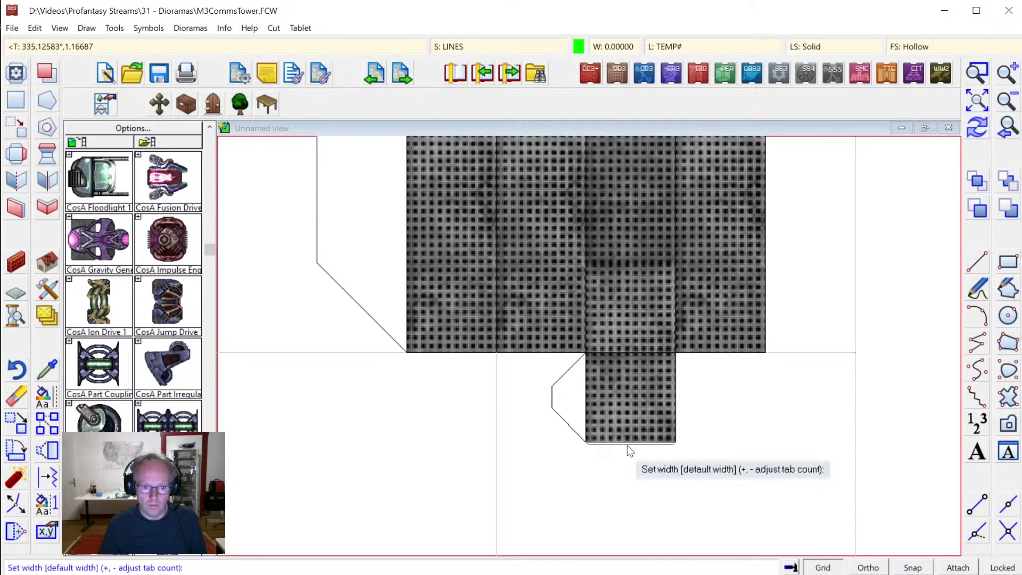
pyautogui.rightClick(634, 475)
pyautogui.click(675, 411)
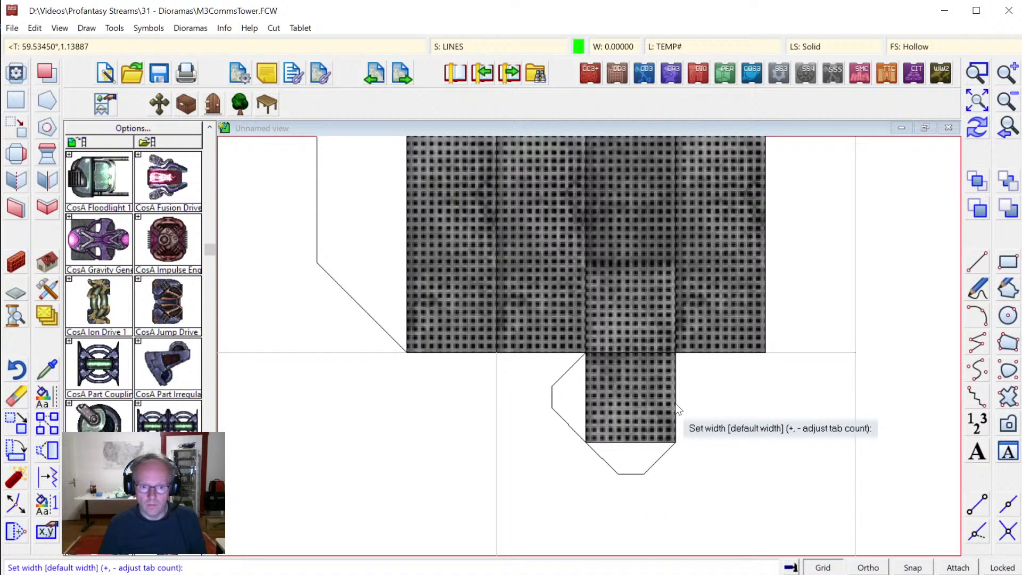
pyautogui.rightClick(709, 401)
pyautogui.rightClick(788, 393)
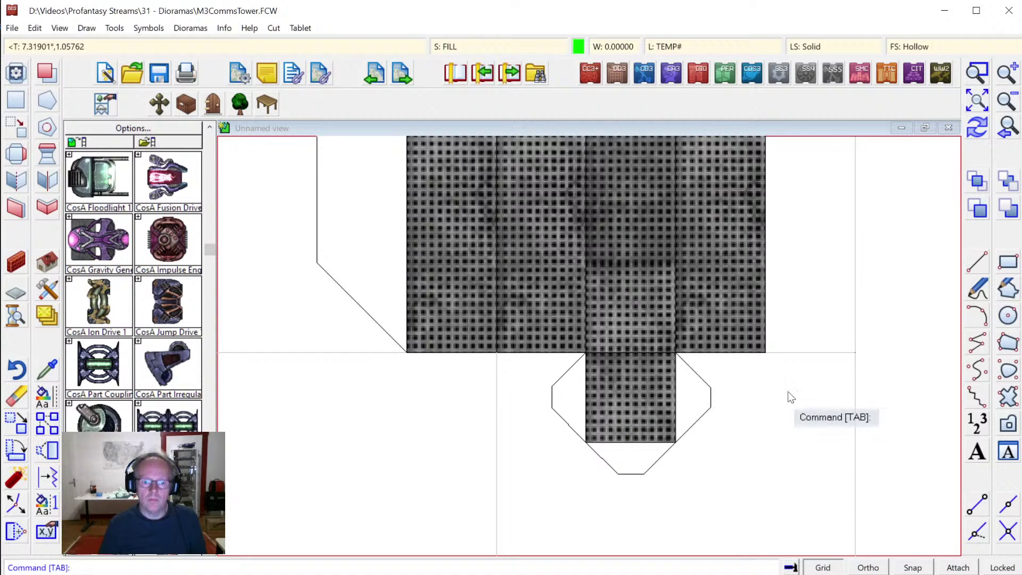
# Draw an 8-sided regular polygon with a 2.5-unit radius, centred at 2.5,22.5 in the empty area beside the tower walls, with snapping on.
pyautogui.click(1008, 132)
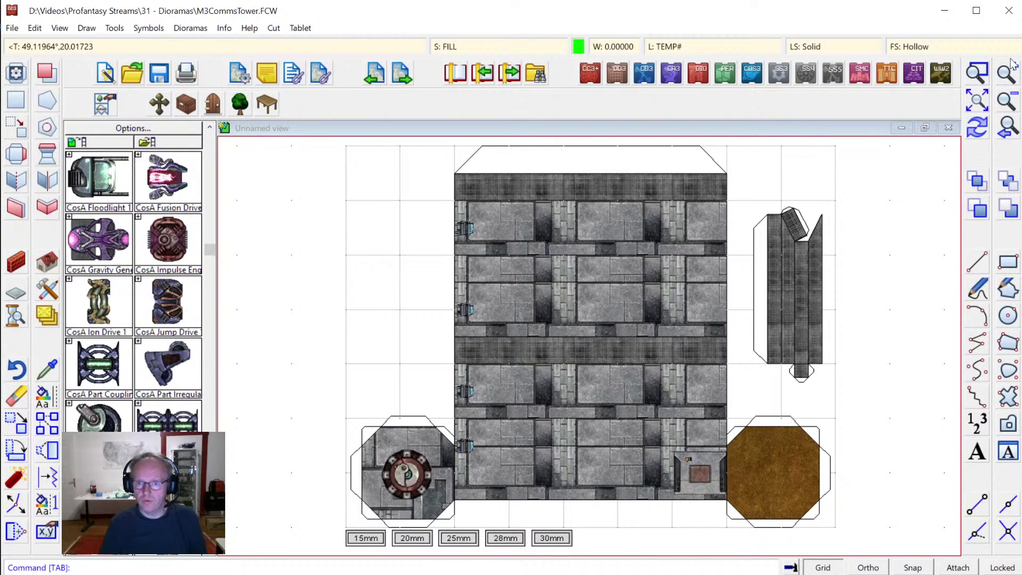
pyautogui.click(979, 75)
pyautogui.click(310, 215)
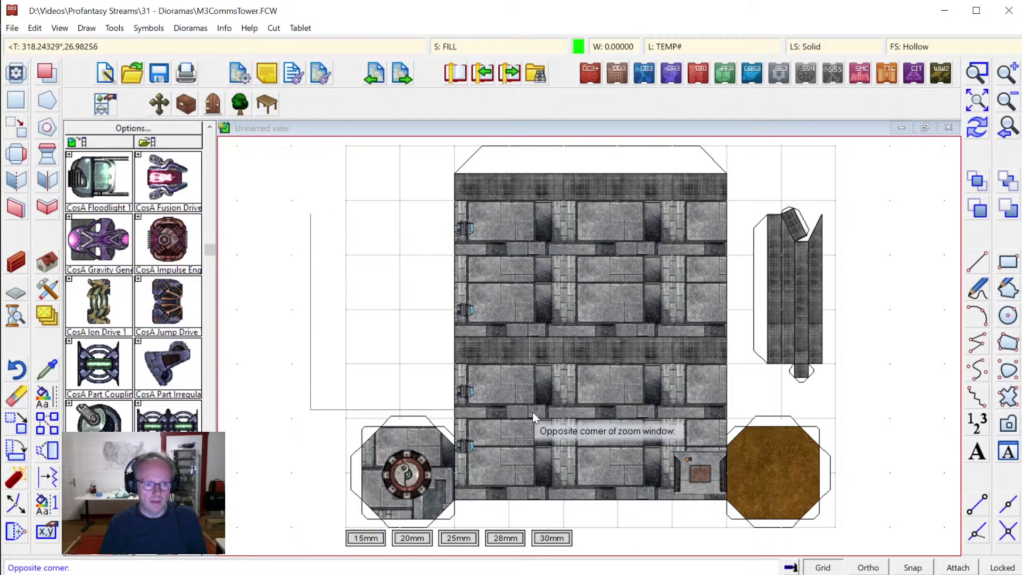
pyautogui.click(477, 438)
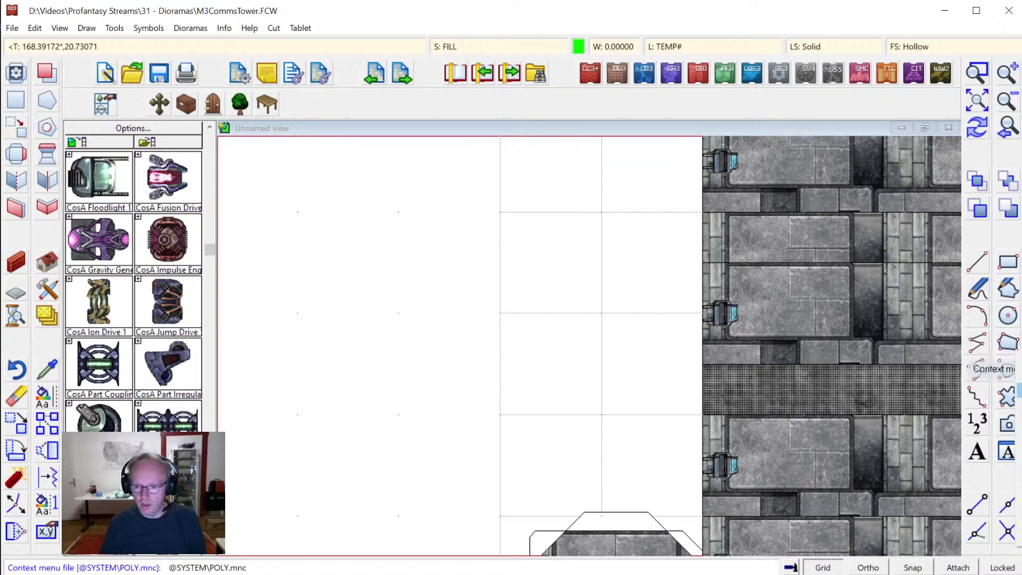
pyautogui.click(974, 352)
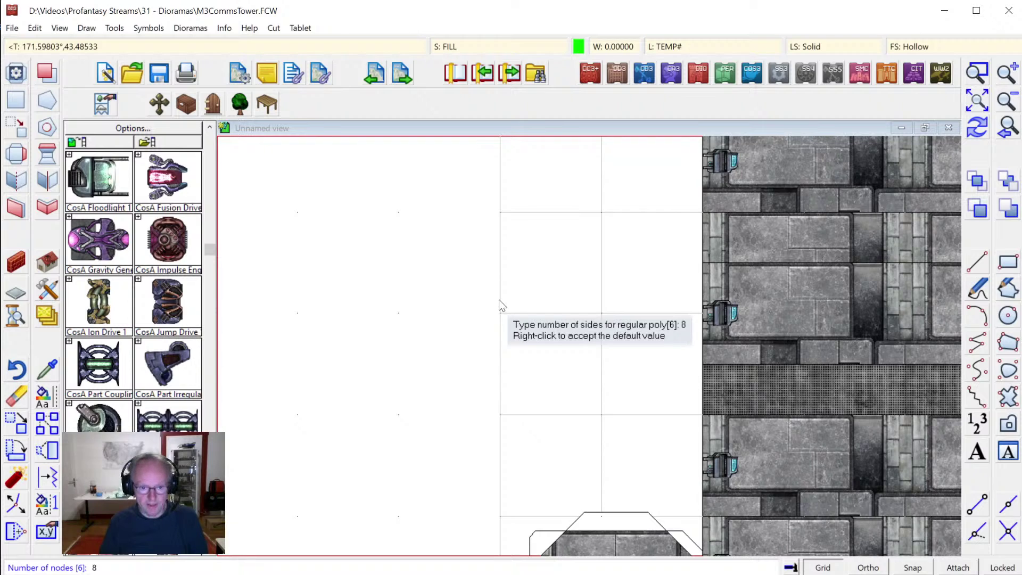
pyautogui.press('Return')
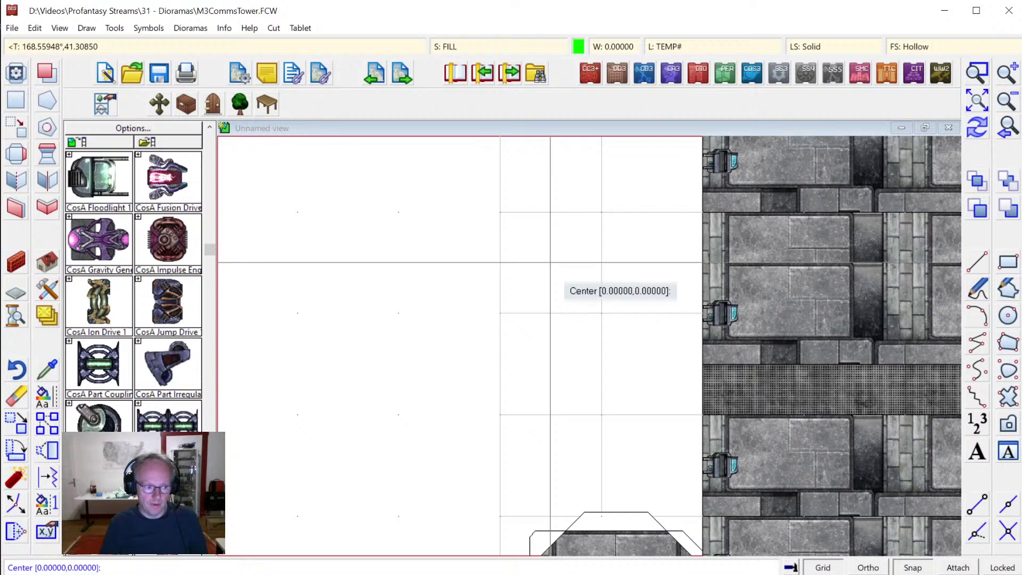
pyautogui.click(552, 265)
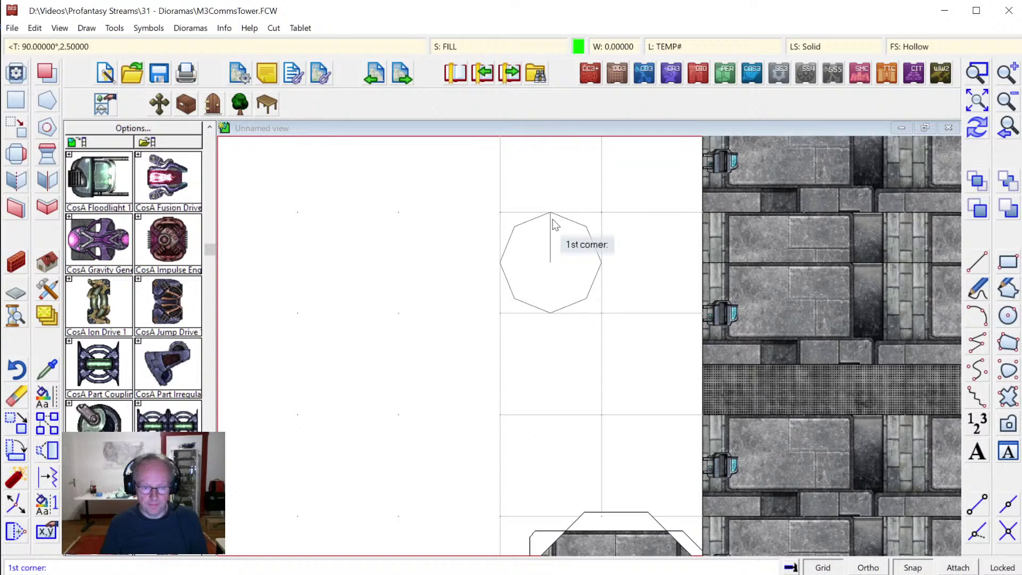
pyautogui.click(552, 219)
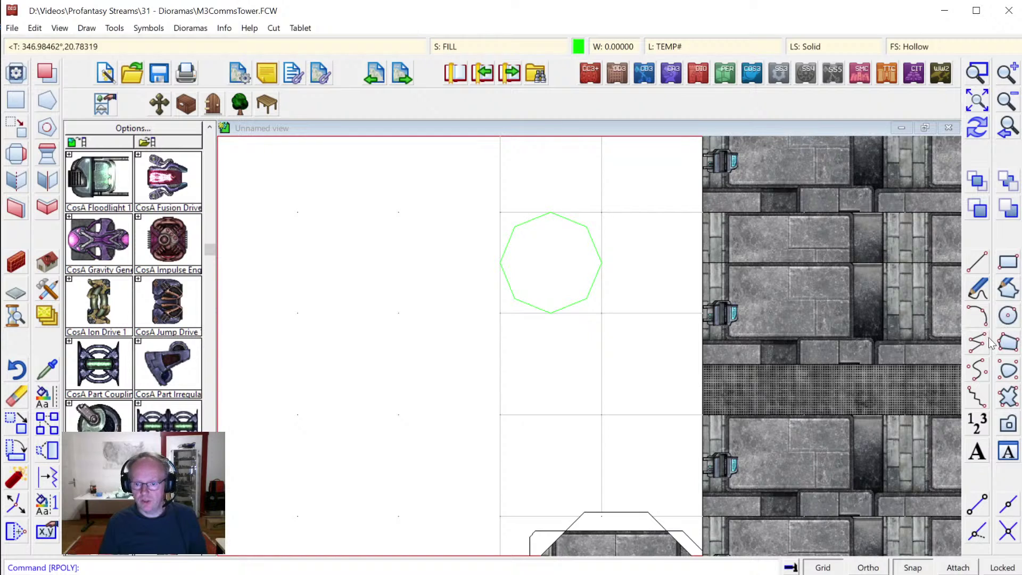
# Draw a second, concentric octagon around the first with twice its radius, one corner pointing straight up.
pyautogui.rightClick(1005, 346)
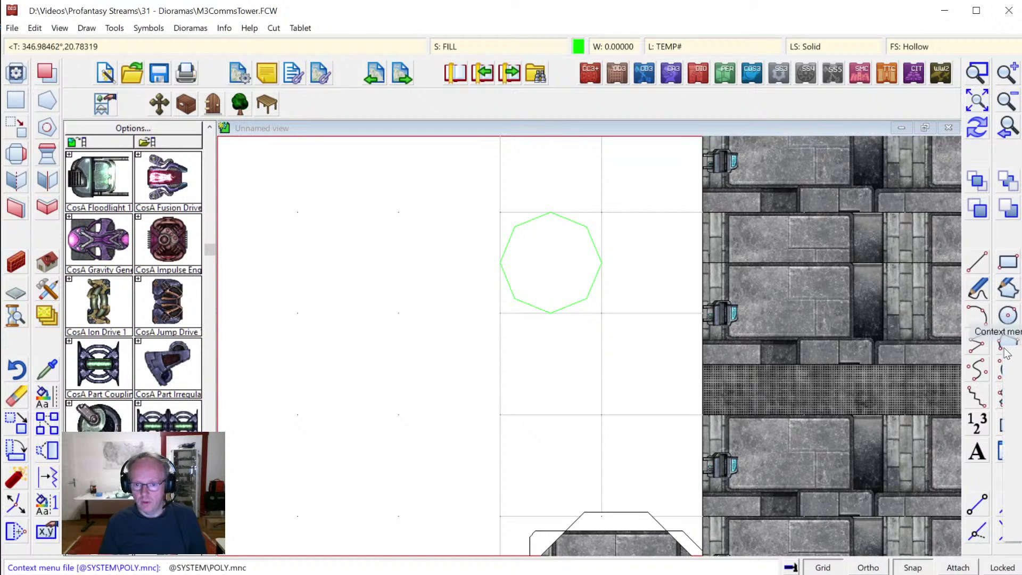
pyautogui.click(1014, 373)
pyautogui.rightClick(591, 244)
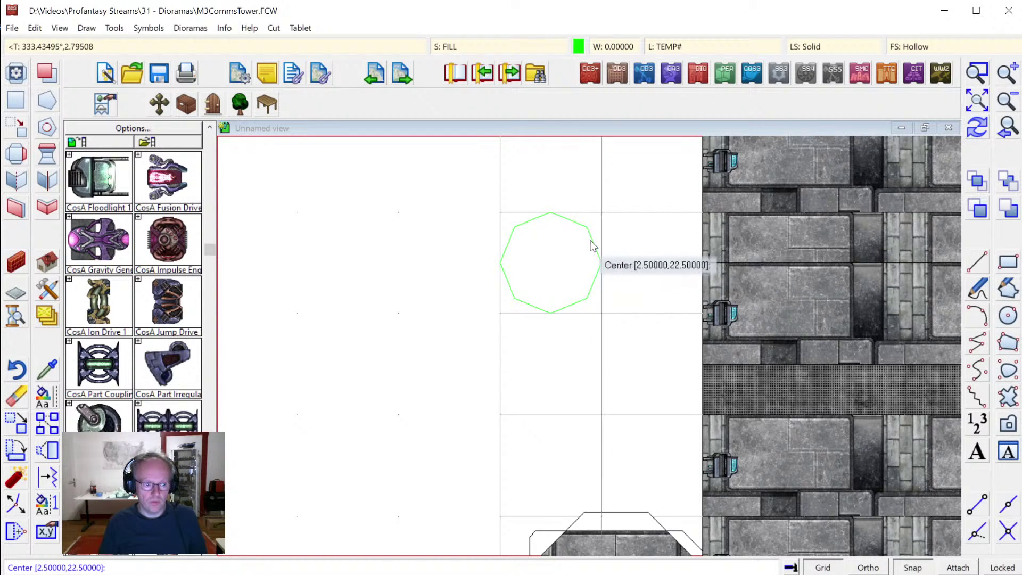
pyautogui.rightClick(566, 247)
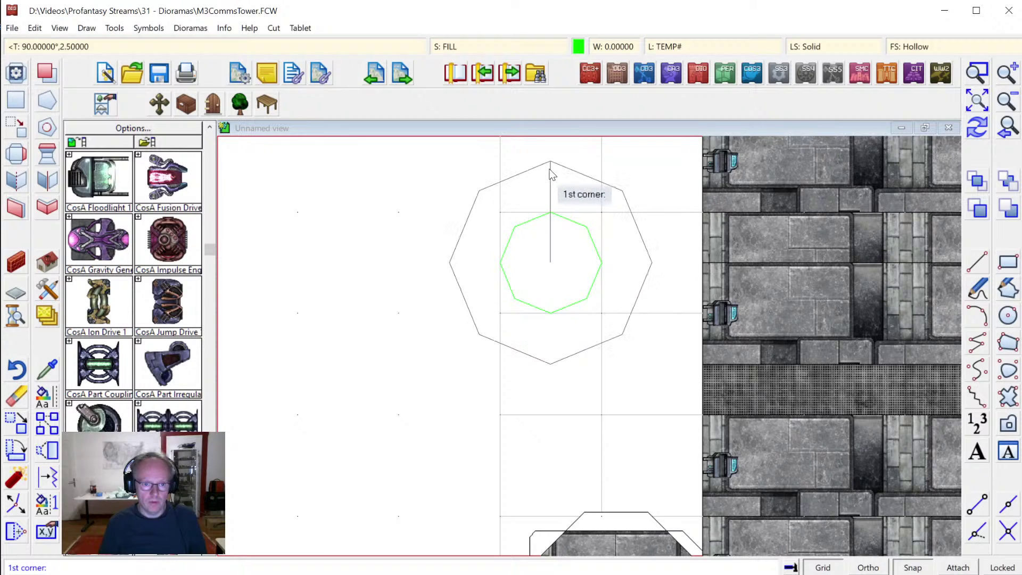
pyautogui.click(551, 160)
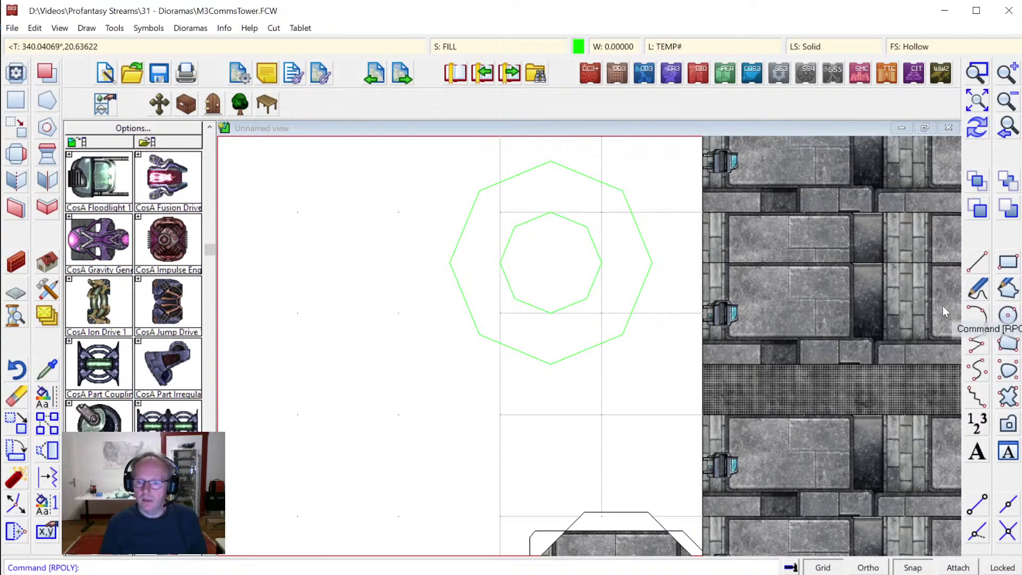
# Draw two straight lines from the octagons' centre, one through their upper-right corners and one horizontally through their right corners.
pyautogui.click(975, 346)
pyautogui.click(543, 269)
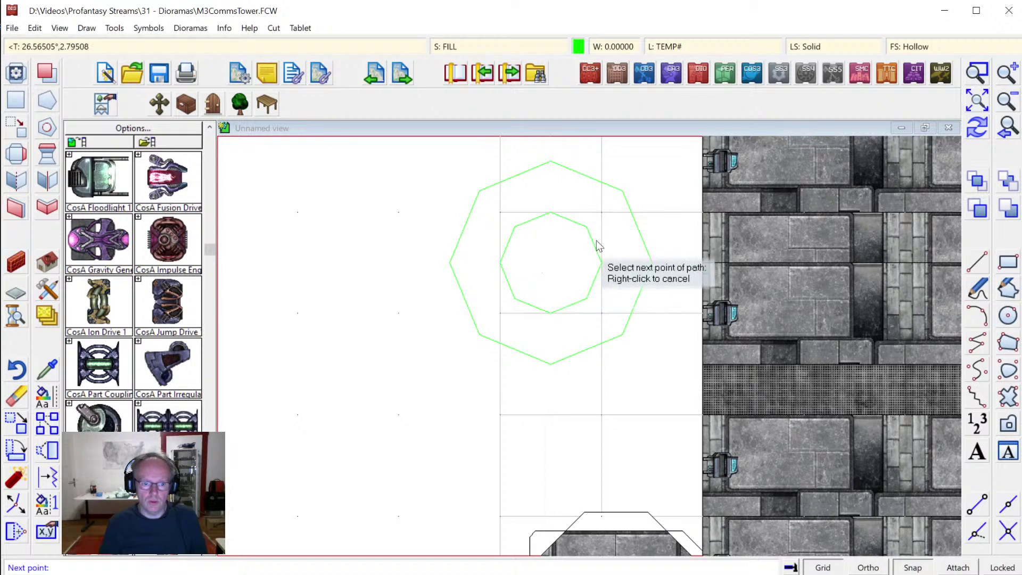
pyautogui.click(617, 198)
pyautogui.rightClick(618, 202)
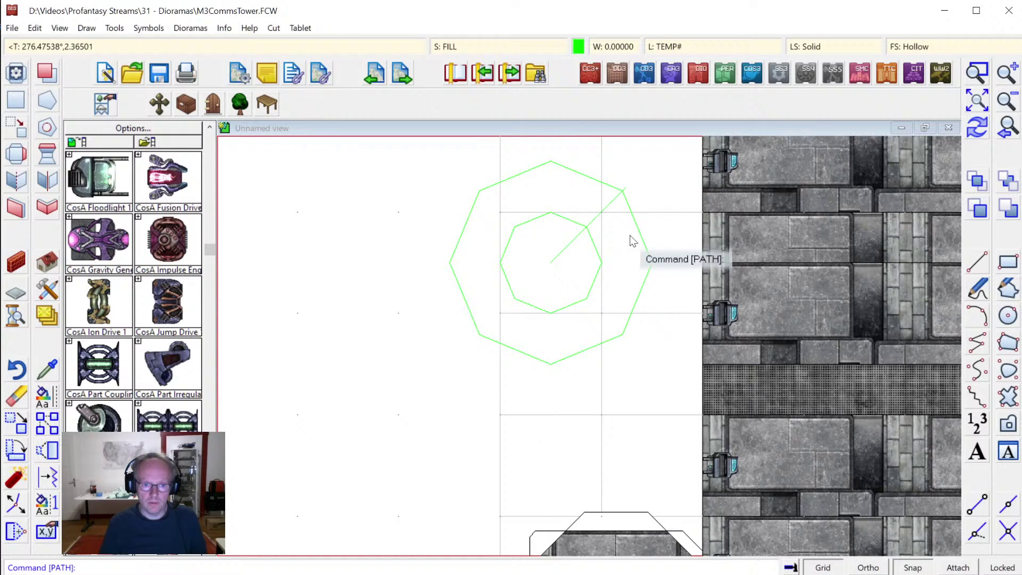
pyautogui.click(551, 266)
pyautogui.click(665, 273)
pyautogui.rightClick(665, 272)
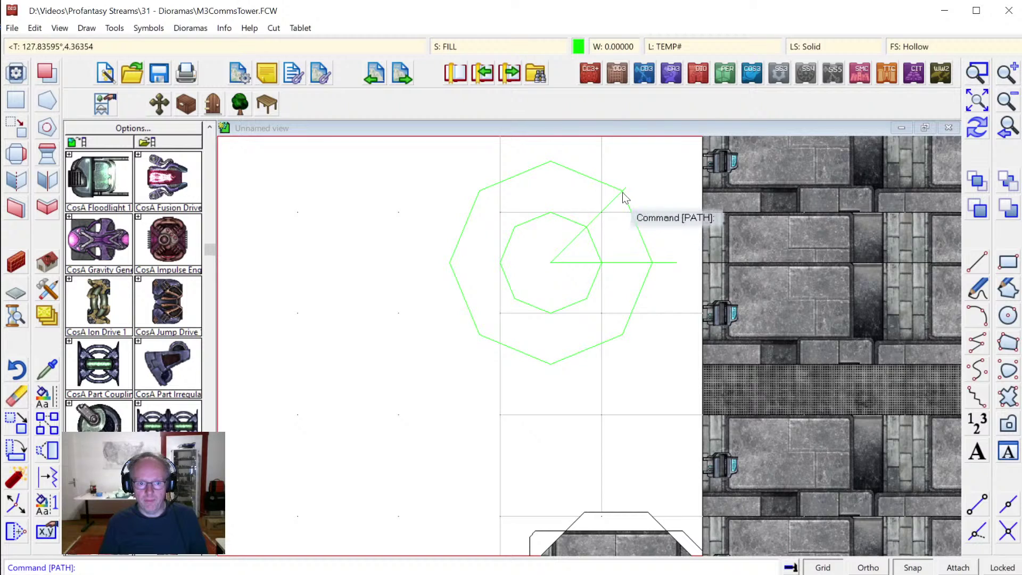
# Draw two lines from the octagons' centre past the outer octagon's upper-right side, one steeper and one near the middle of the wedge.
pyautogui.click(977, 77)
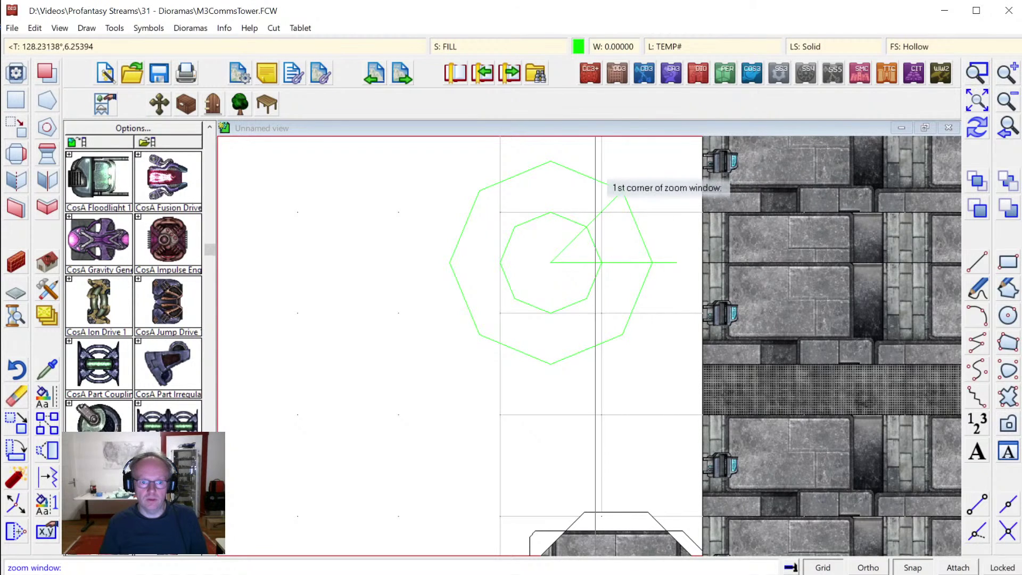
pyautogui.click(605, 184)
pyautogui.click(645, 240)
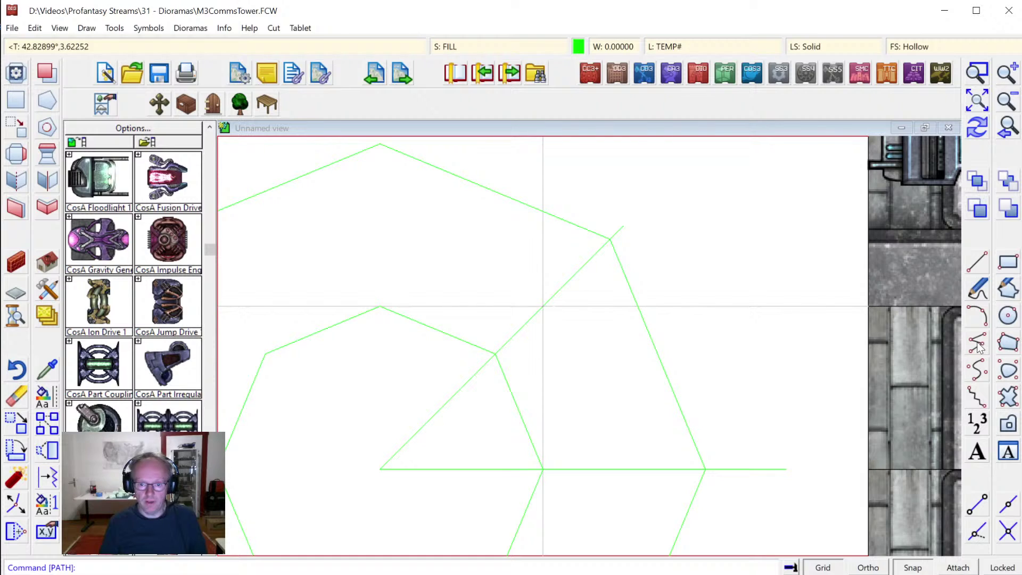
pyautogui.click(378, 467)
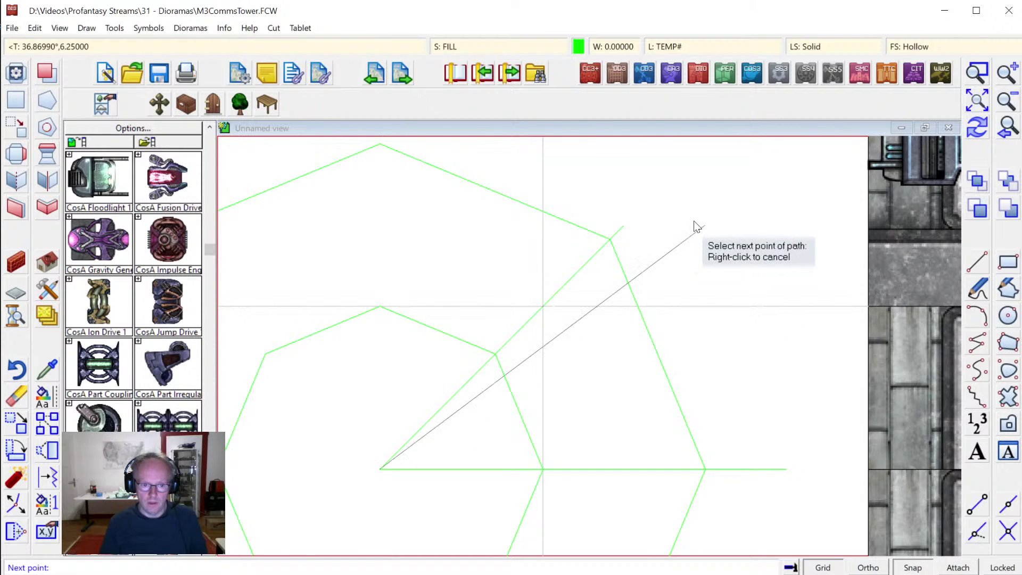
pyautogui.click(697, 226)
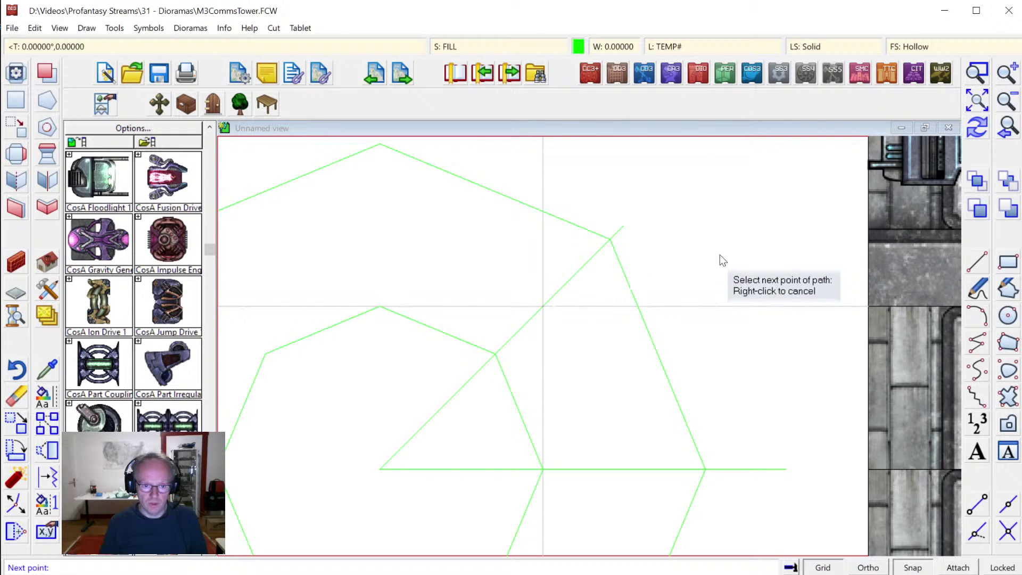
pyautogui.rightClick(719, 254)
pyautogui.click(397, 464)
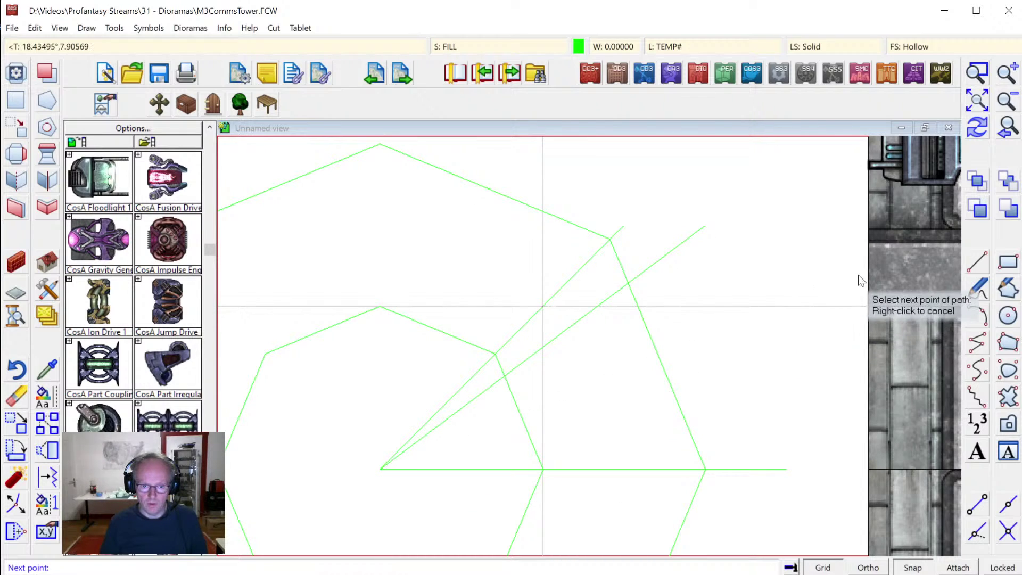
pyautogui.click(816, 276)
pyautogui.rightClick(751, 291)
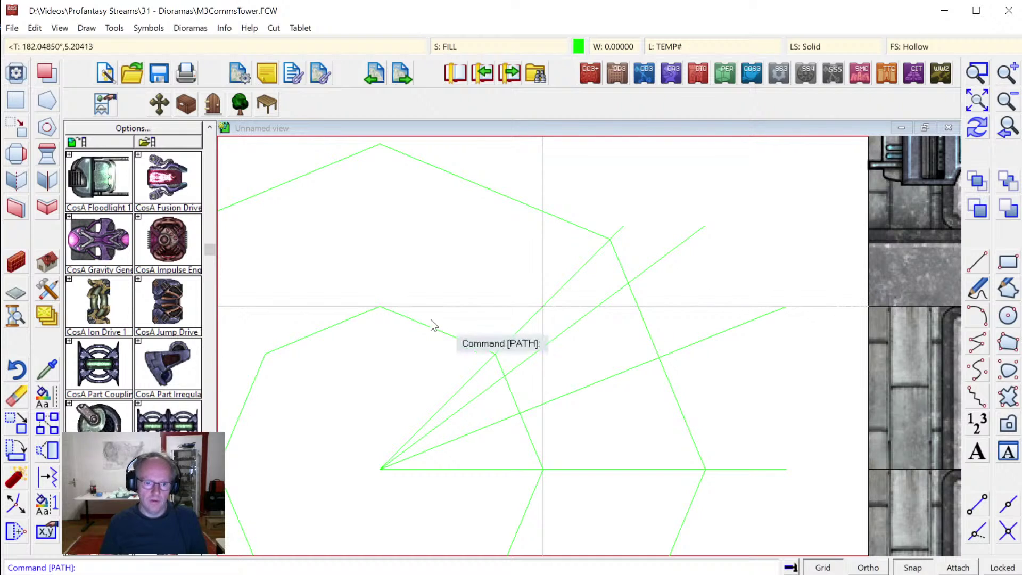
# Erase the two radial lines that run through the octagons' corners.
pyautogui.click(21, 395)
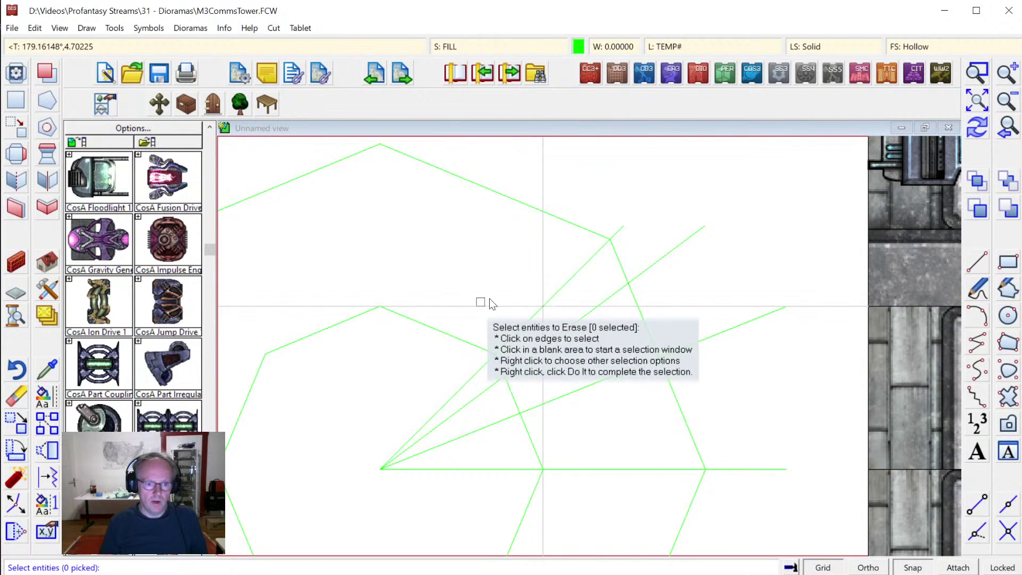
pyautogui.click(578, 277)
pyautogui.click(598, 468)
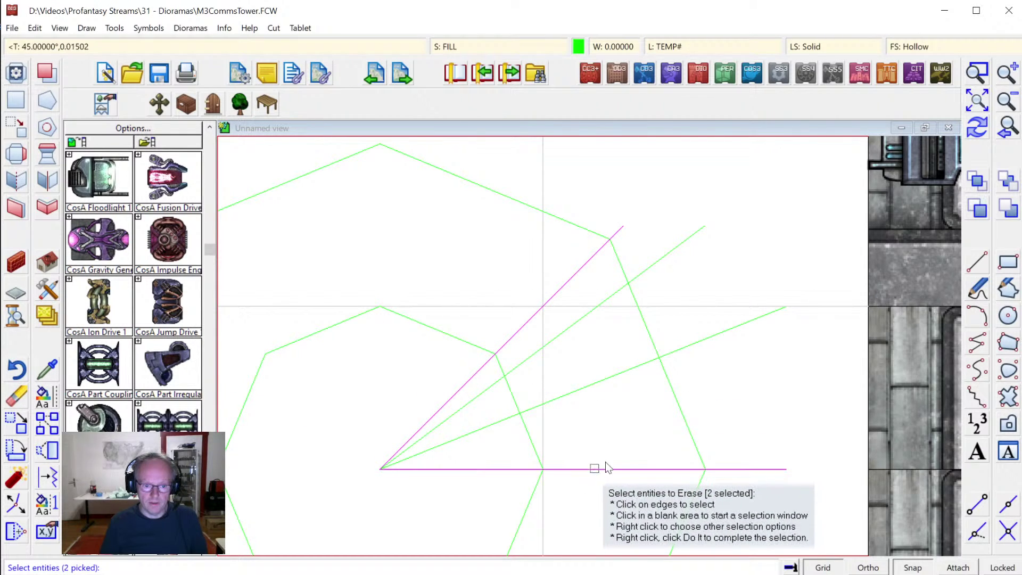
pyautogui.rightClick(708, 355)
pyautogui.click(724, 362)
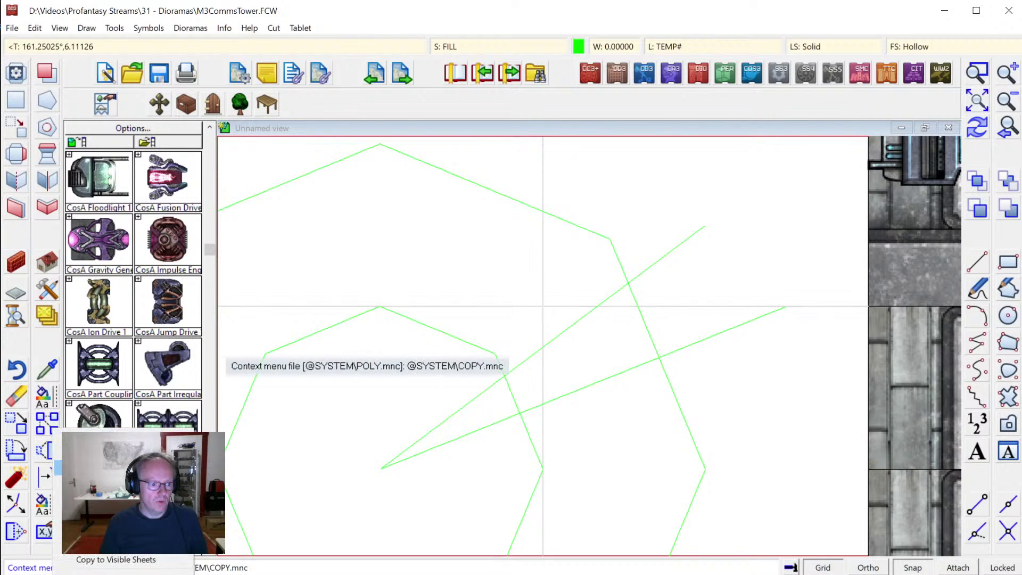
# Mirror-copy the steeper radial line across the middle radial line, starting the mirror axis at the octagons' centre.
pyautogui.click(59, 512)
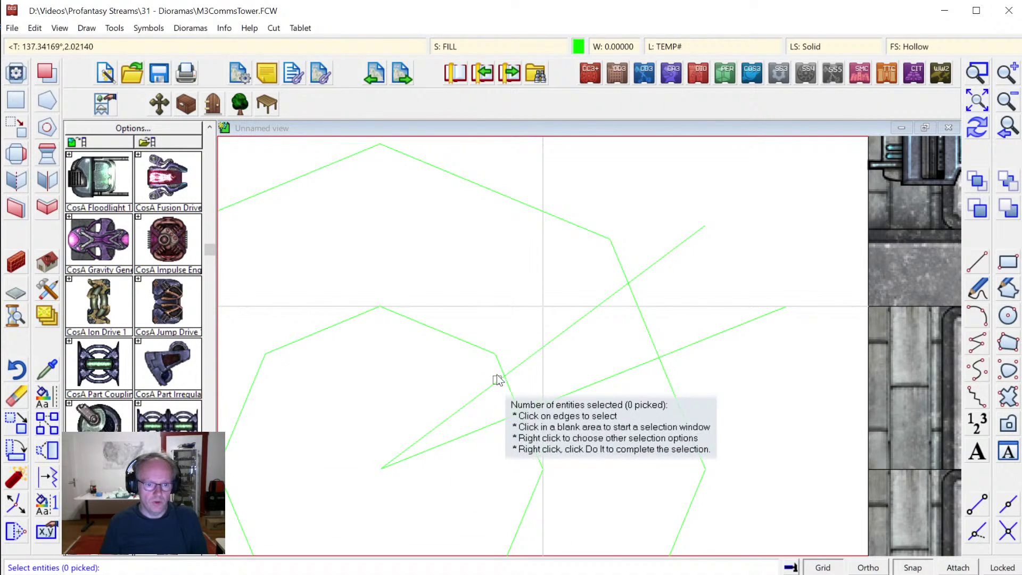
pyautogui.click(552, 340)
pyautogui.rightClick(435, 429)
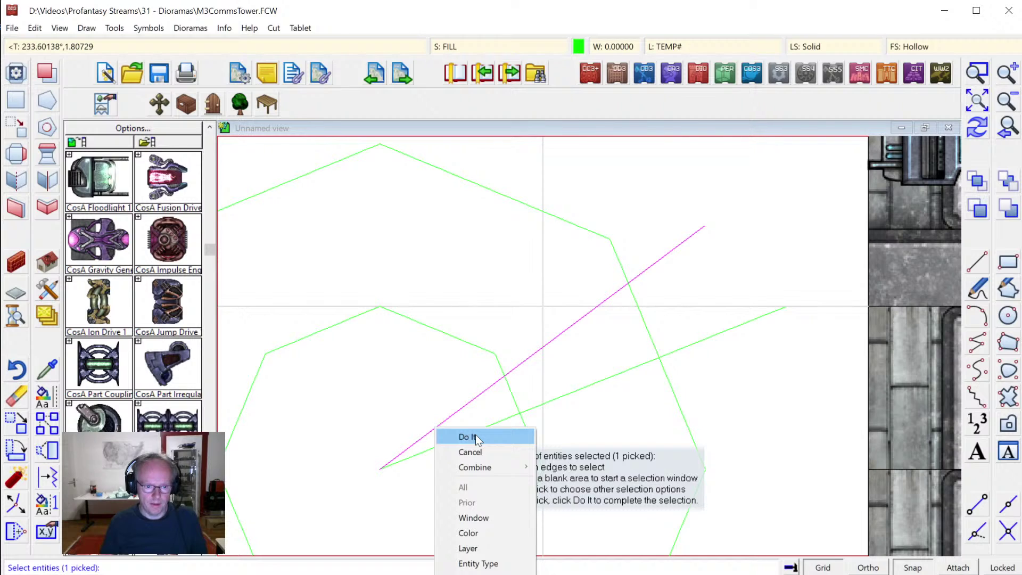
pyautogui.click(475, 437)
pyautogui.click(382, 468)
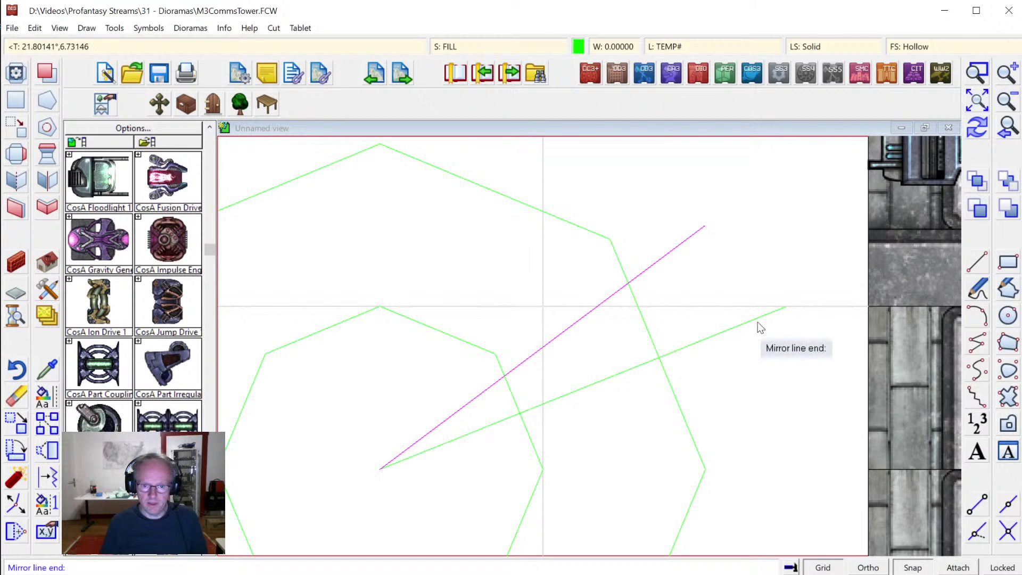
pyautogui.click(775, 316)
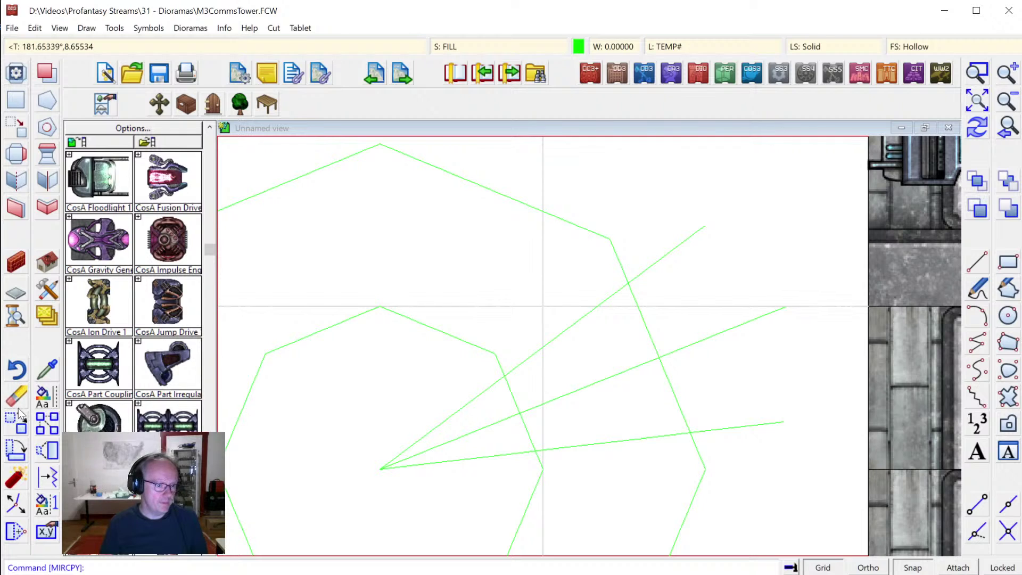
# Erase the middle radial line that served as the mirror axis.
pyautogui.press('Delete')
pyautogui.click(632, 375)
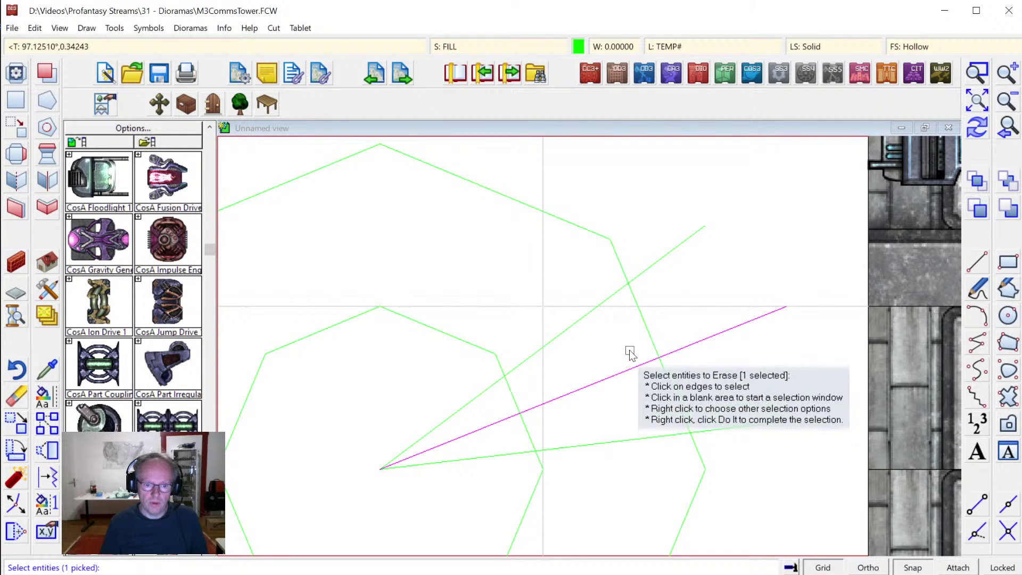
pyautogui.rightClick(626, 354)
pyautogui.click(626, 354)
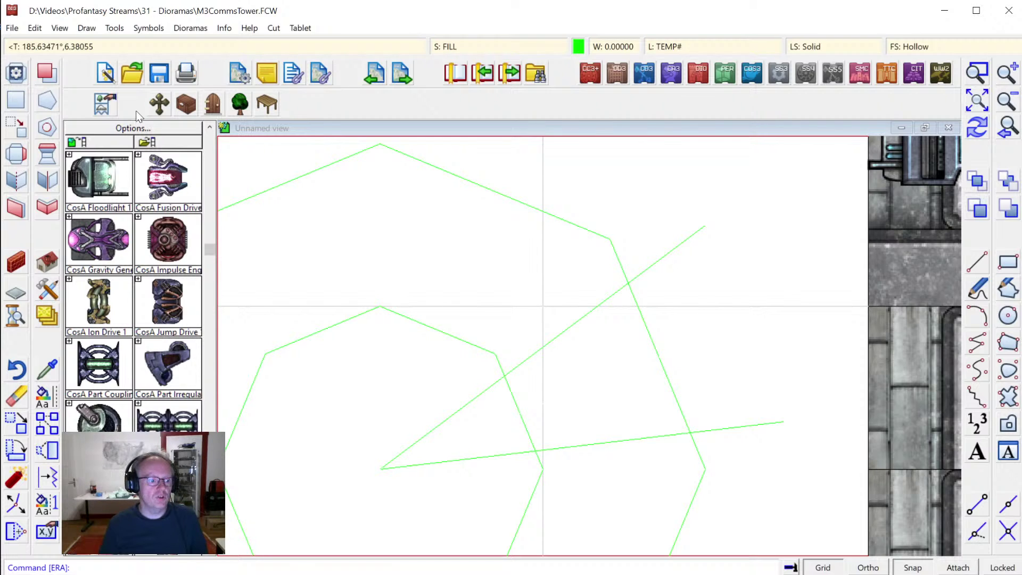
# Trim the inner ends of both radial lines to the inner octagon.
pyautogui.click(40, 31)
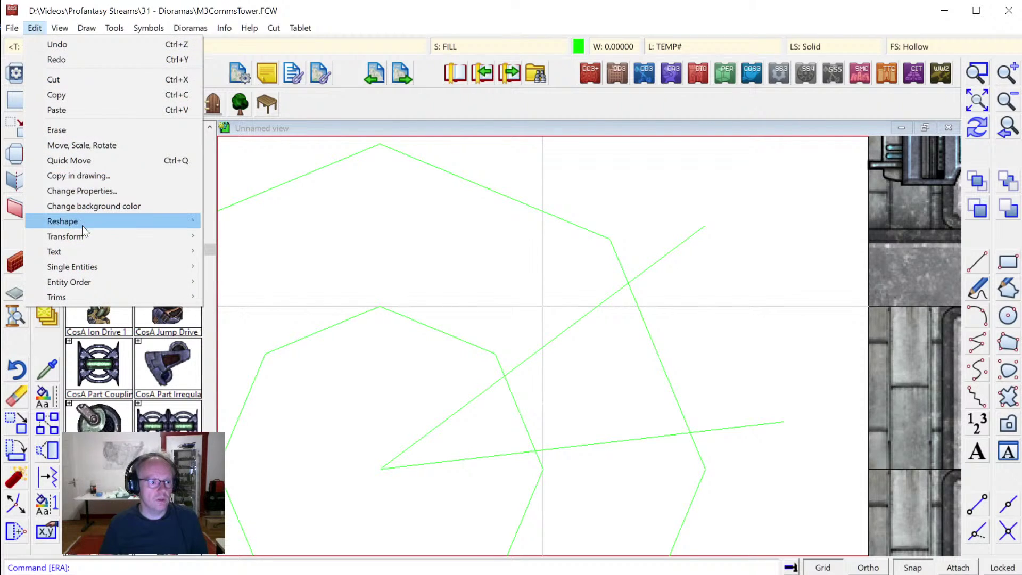
pyautogui.moveTo(96, 223)
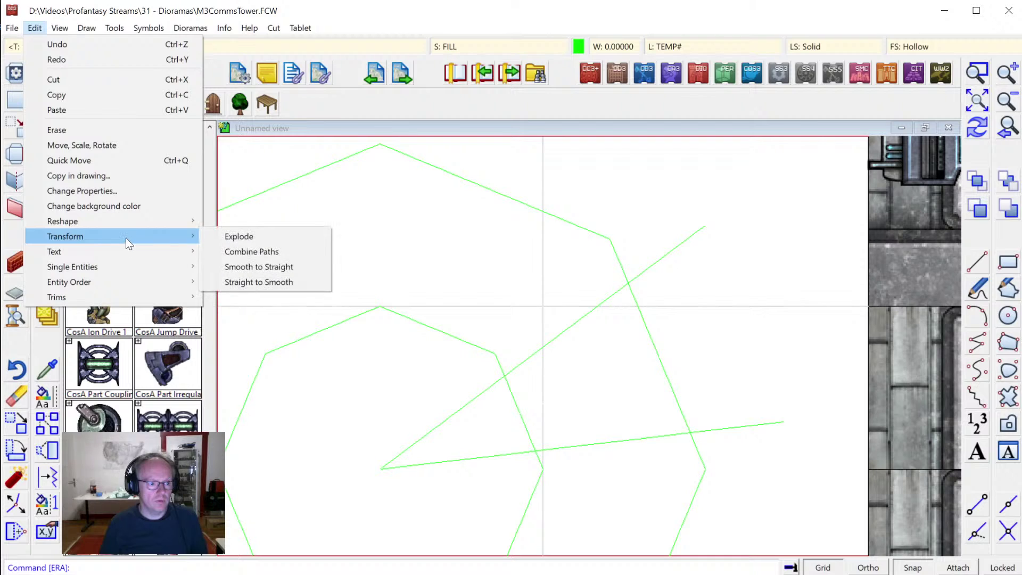
pyautogui.moveTo(98, 297)
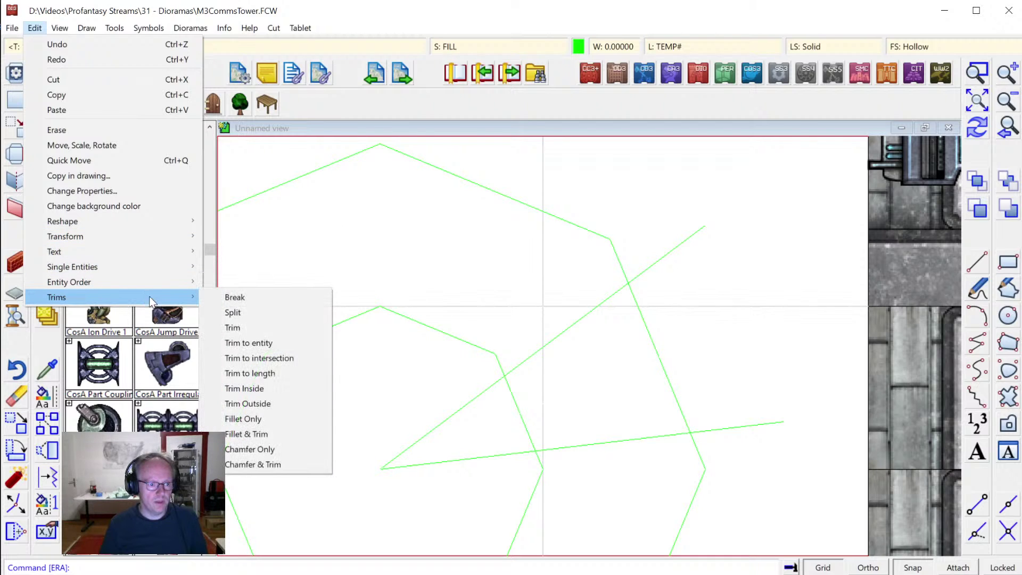
pyautogui.click(260, 342)
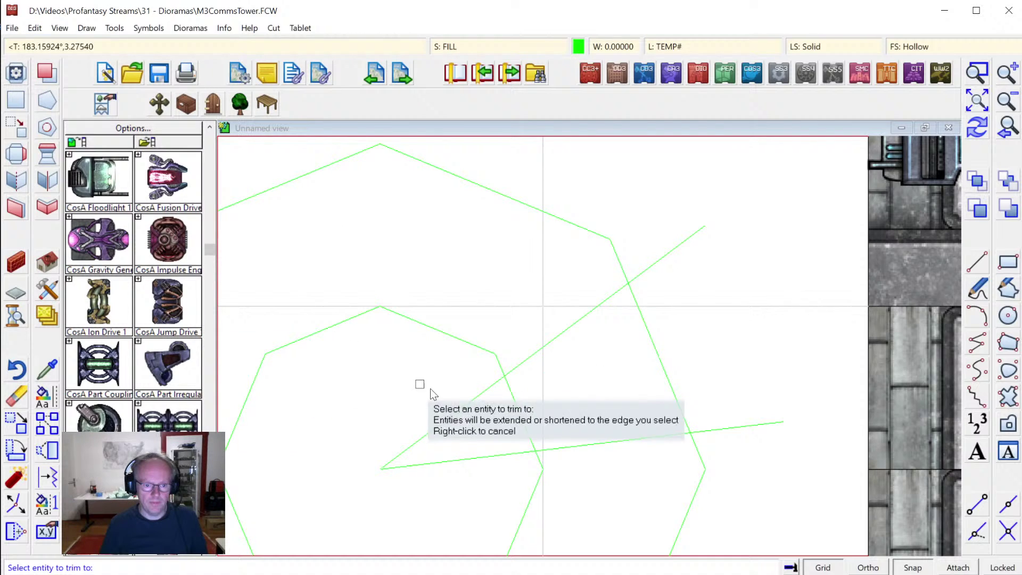
pyautogui.click(507, 391)
pyautogui.click(517, 364)
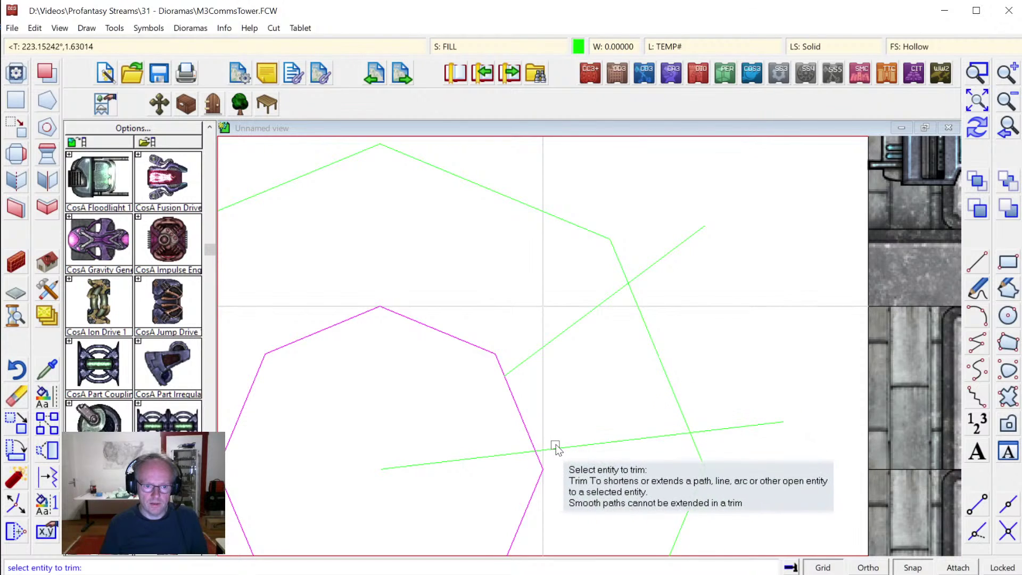
pyautogui.click(535, 439)
pyautogui.rightClick(535, 440)
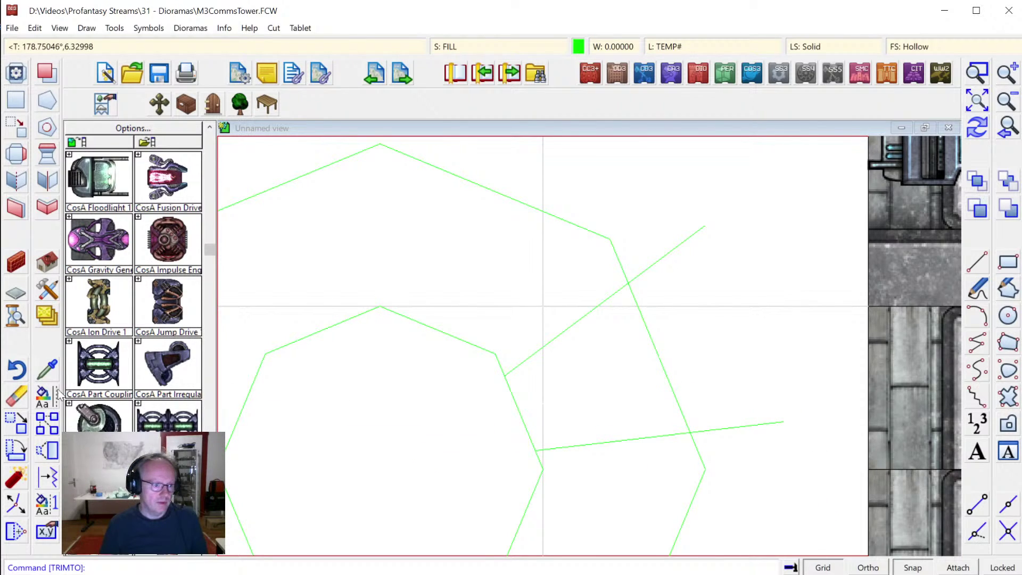
# Move the inner endpoints of the two radial lines onto the nearest corners of the inner octagon.
pyautogui.click(16, 506)
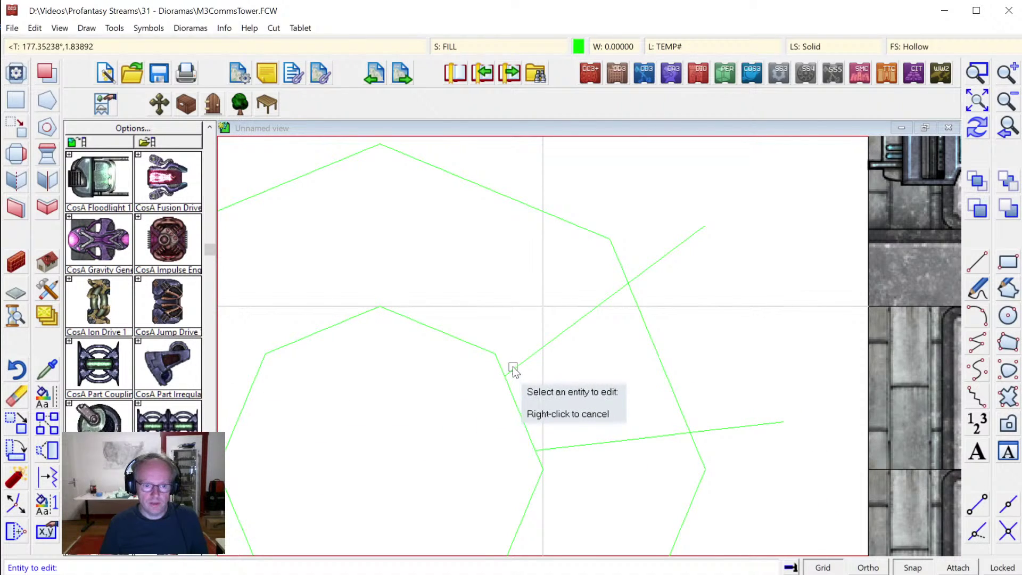
pyautogui.click(505, 358)
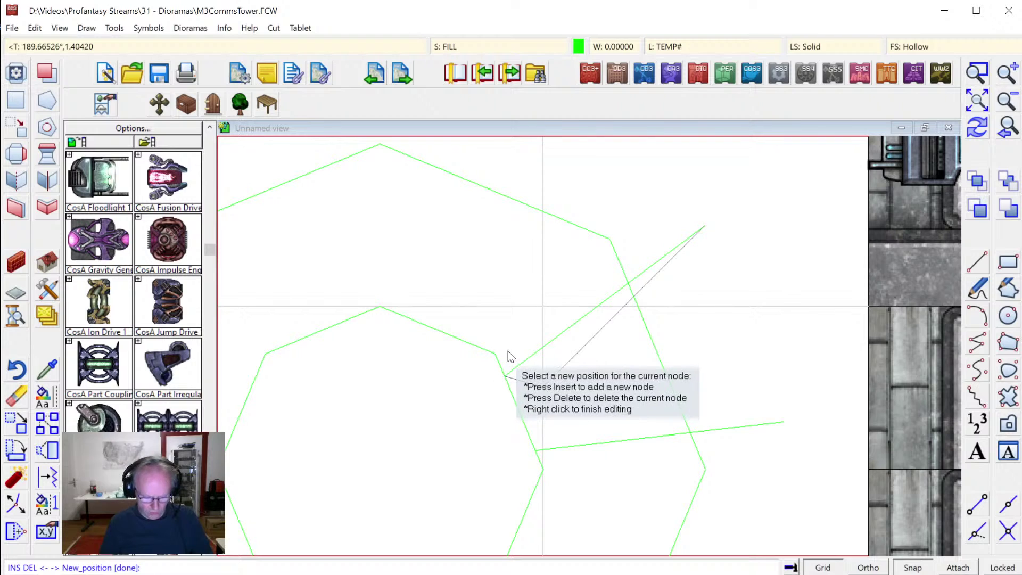
pyautogui.press('e')
pyautogui.click(506, 366)
pyautogui.rightClick(554, 455)
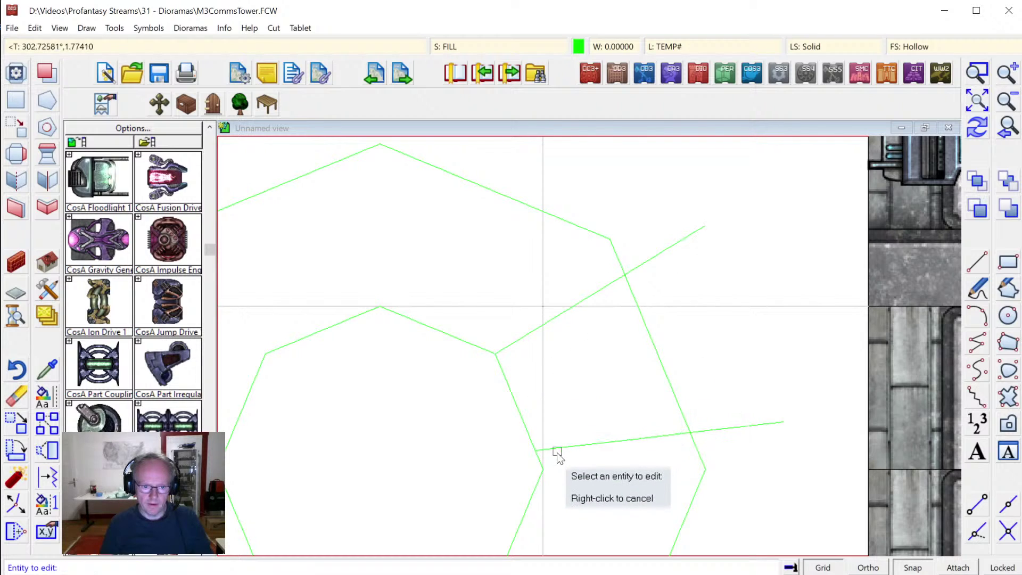
pyautogui.click(555, 449)
pyautogui.press('e')
pyautogui.click(538, 463)
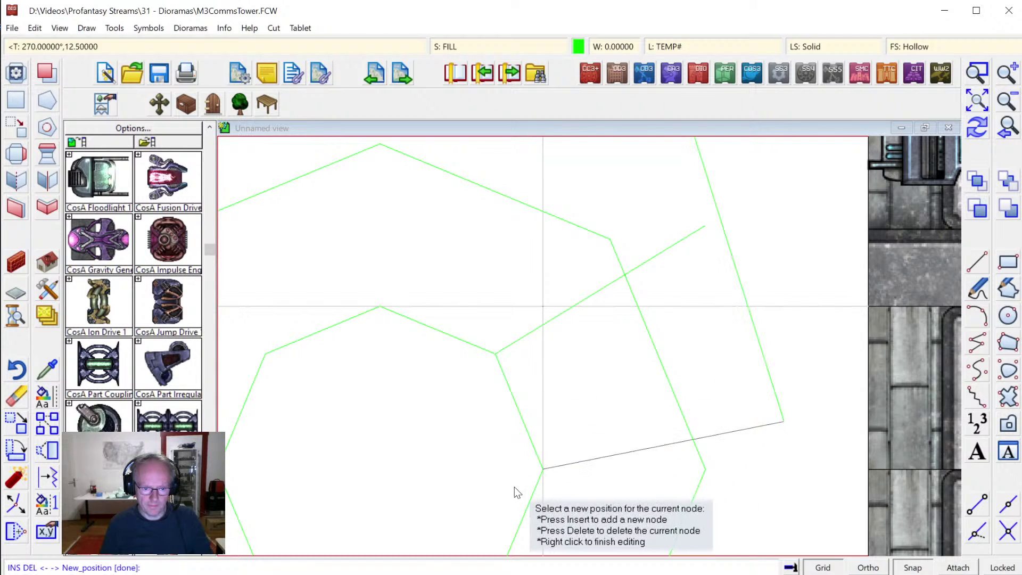
pyautogui.press('e')
pyautogui.click(528, 494)
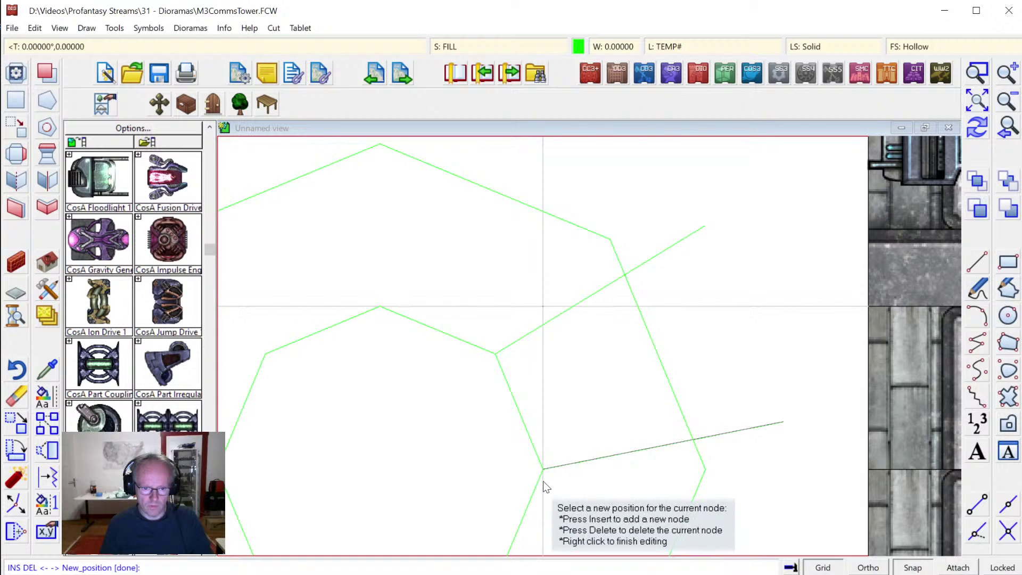
pyautogui.rightClick(543, 481)
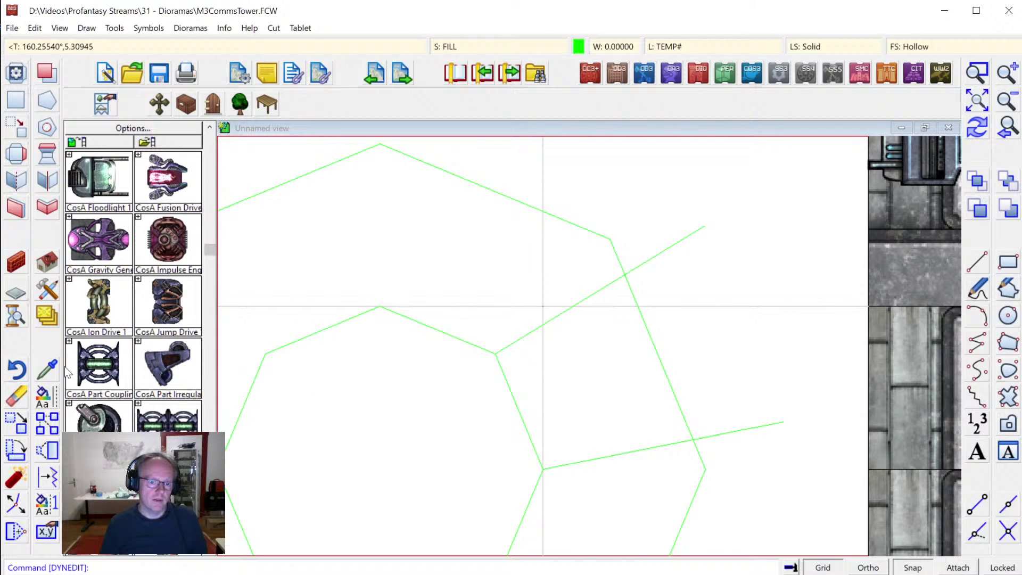
# Trim the outer ends of both slanted lines to the outer octagon.
pyautogui.click(30, 28)
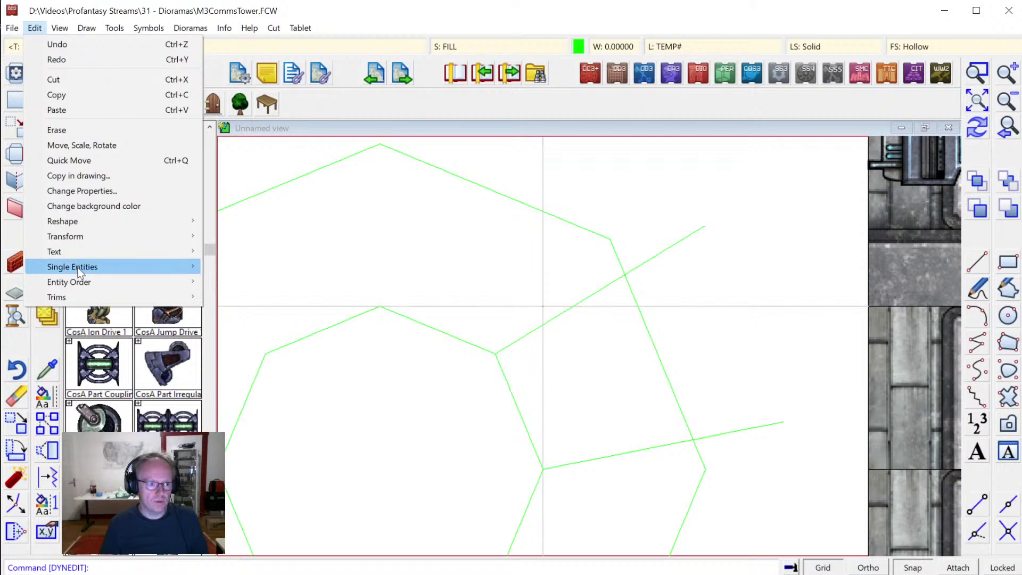
pyautogui.moveTo(77, 297)
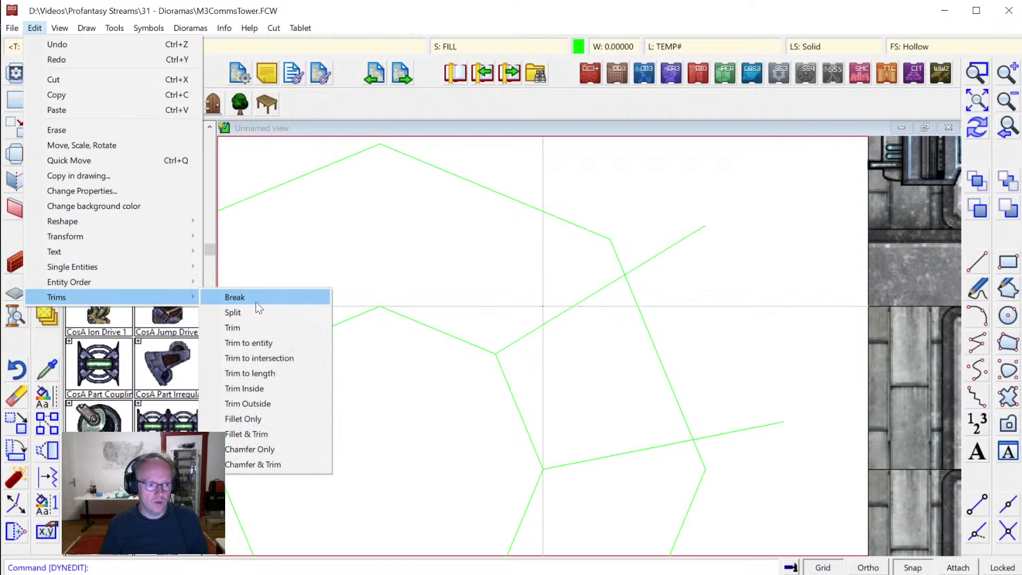
pyautogui.click(267, 345)
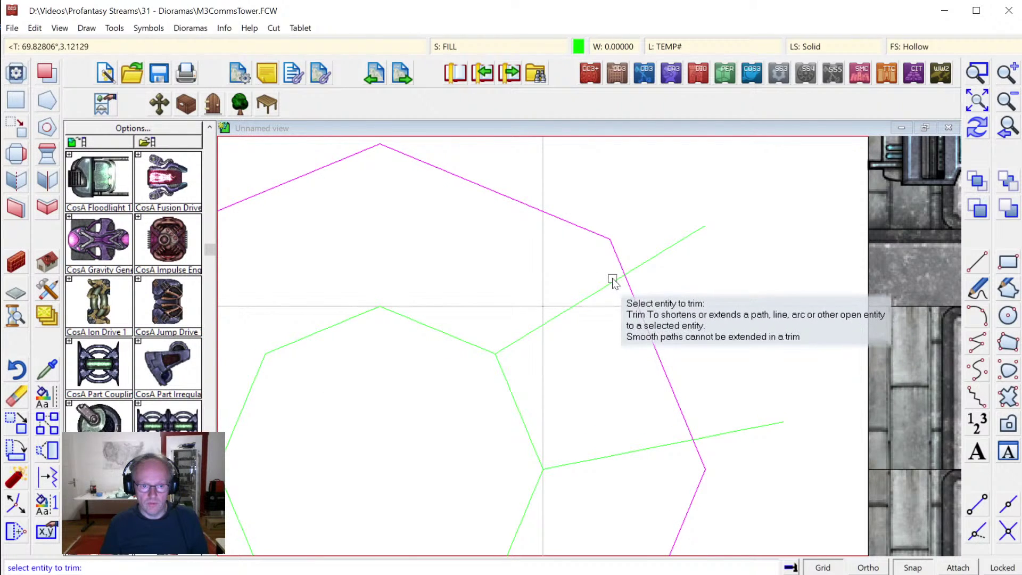
pyautogui.click(612, 281)
pyautogui.click(660, 450)
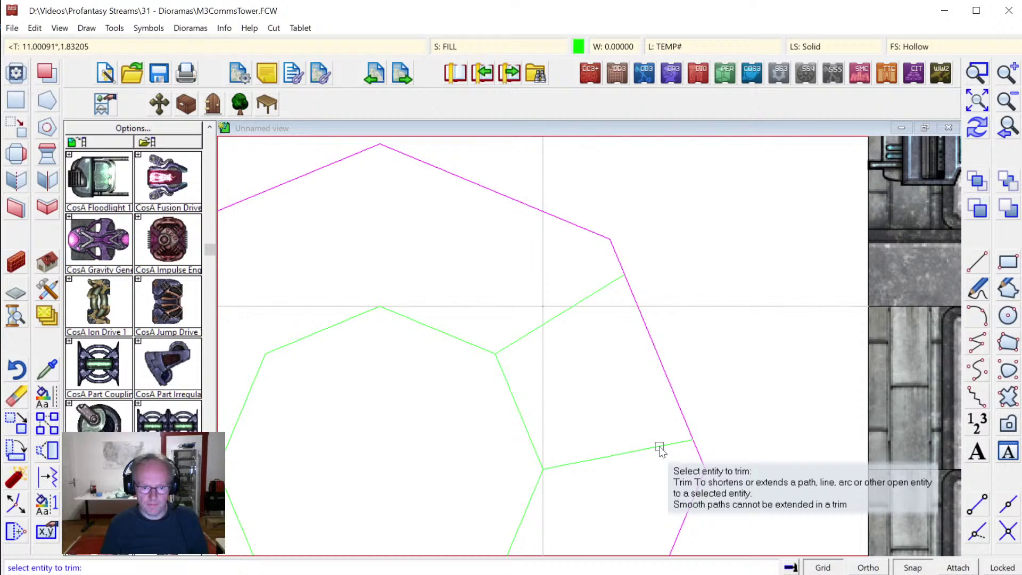
pyautogui.rightClick(660, 450)
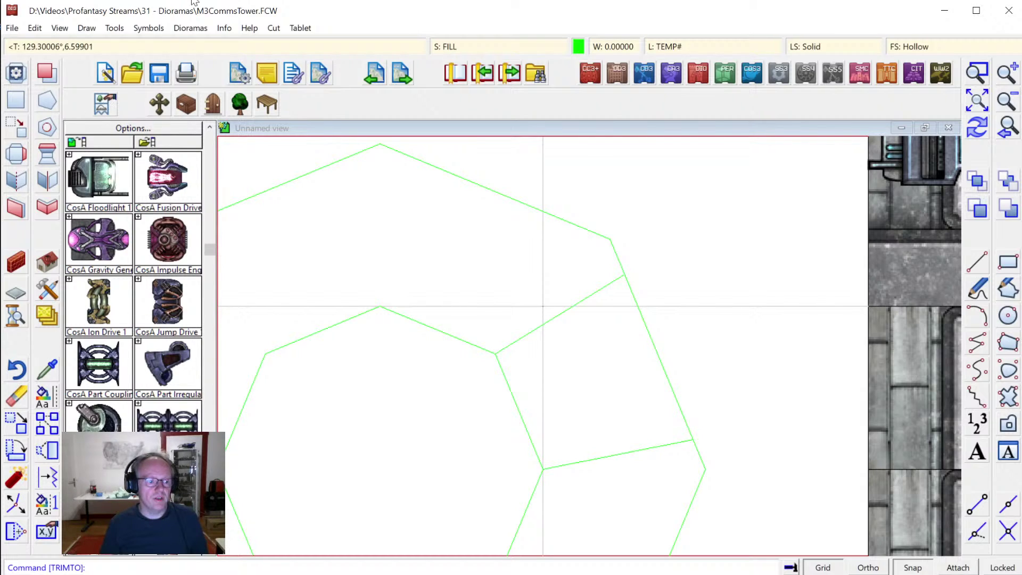
# Break the outer octagon from its upper-right corner around to just below its right corner, keeping the side that joins the slanted lines.
pyautogui.click(114, 29)
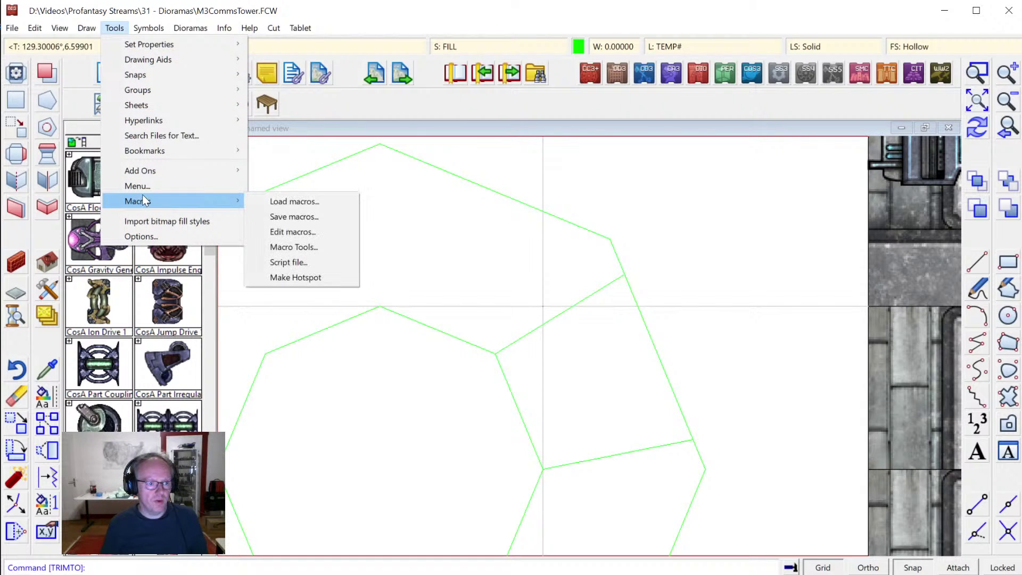
pyautogui.moveTo(86, 27)
pyautogui.moveTo(37, 30)
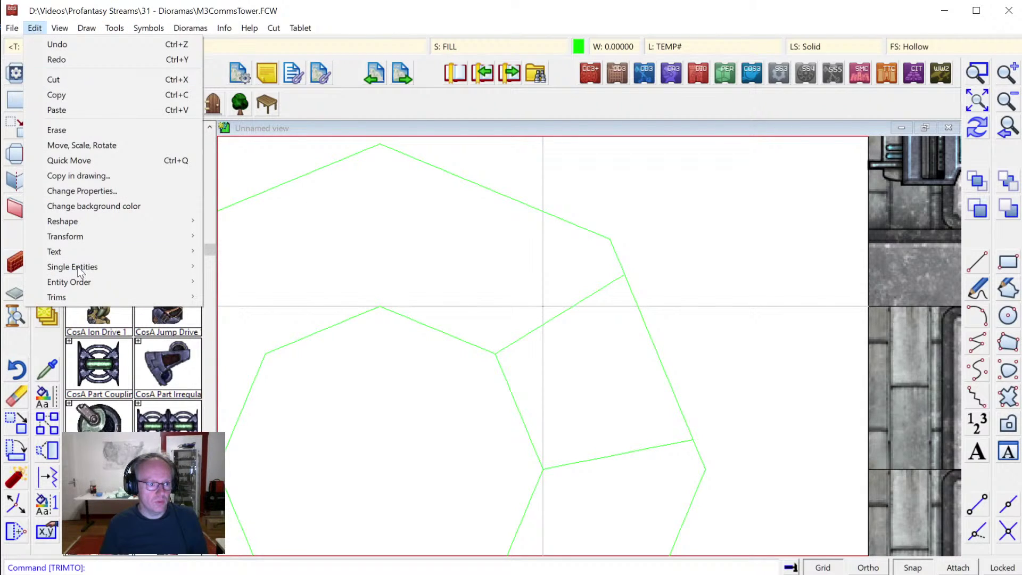
pyautogui.moveTo(84, 295)
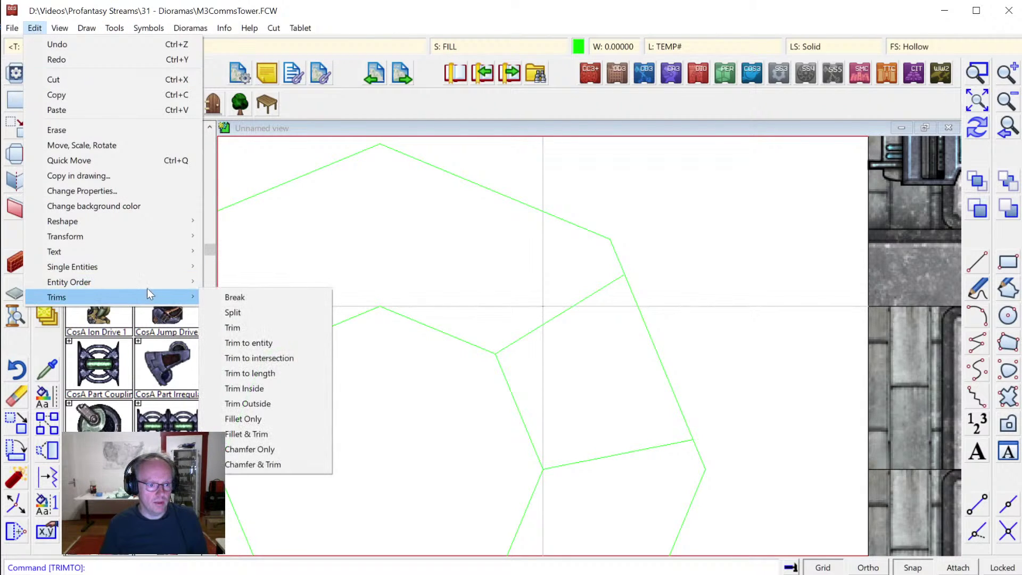
pyautogui.click(241, 301)
pyautogui.click(633, 293)
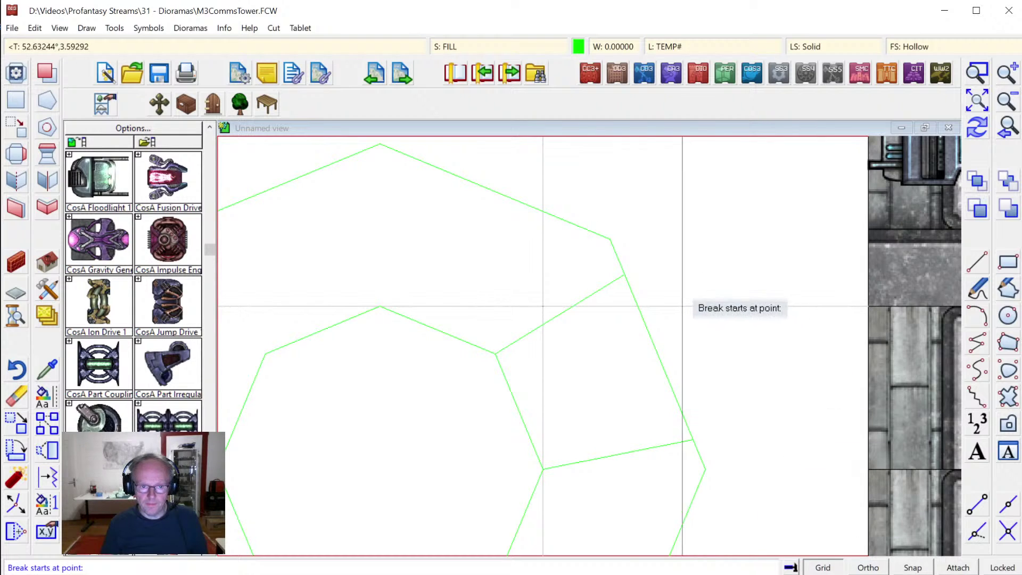
pyautogui.click(607, 239)
pyautogui.click(701, 493)
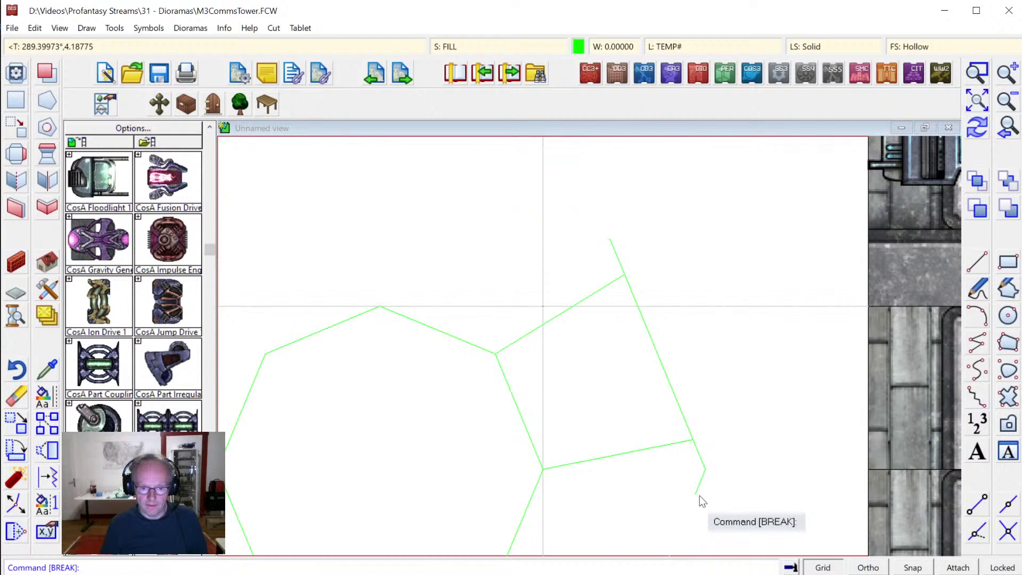
# Trim both ends of the remaining outer octagon piece to the two slanted lines, closing the glue flap shape.
pyautogui.click(34, 28)
pyautogui.moveTo(82, 297)
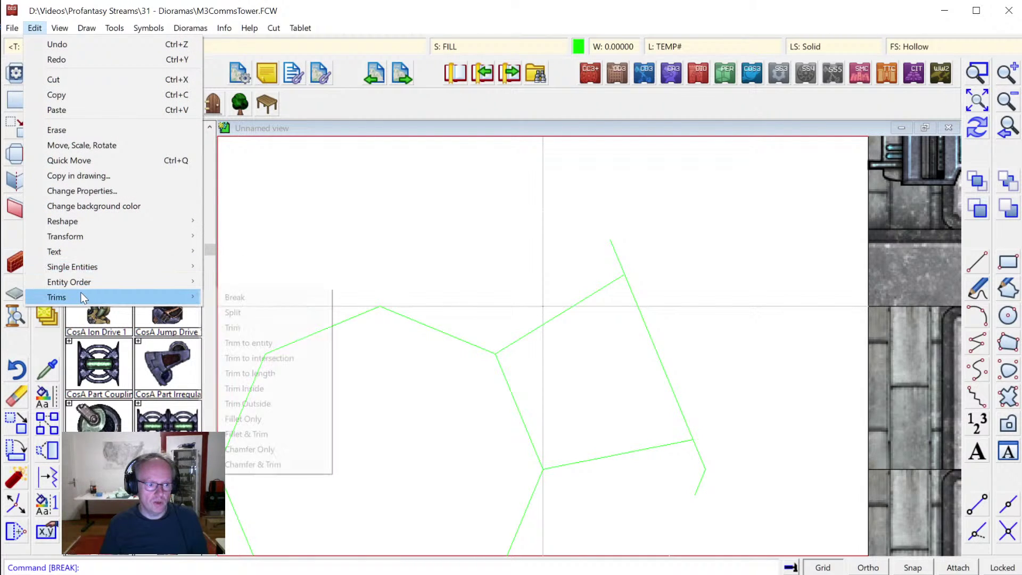
pyautogui.click(255, 345)
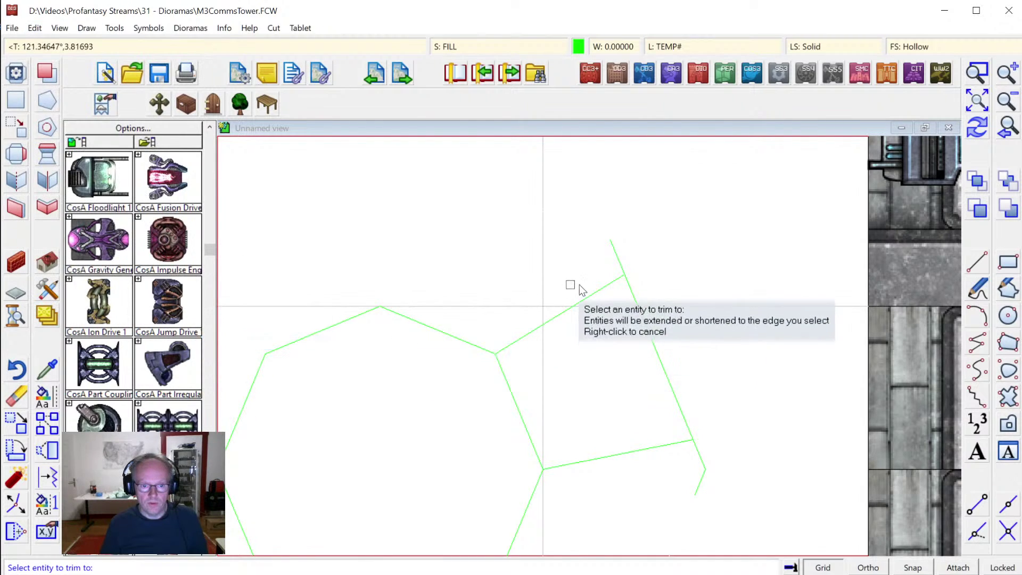
pyautogui.click(612, 283)
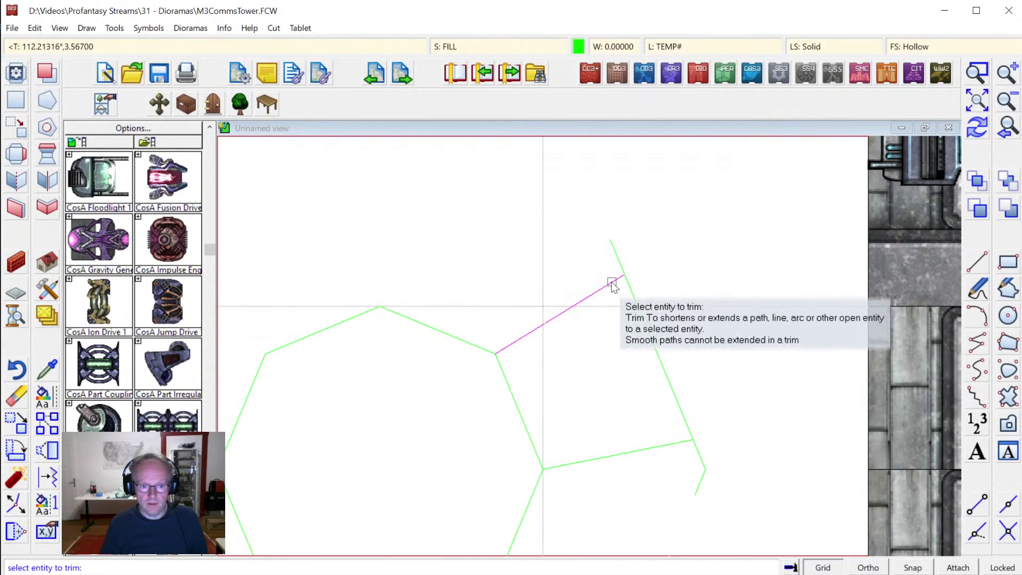
pyautogui.click(628, 318)
pyautogui.click(674, 443)
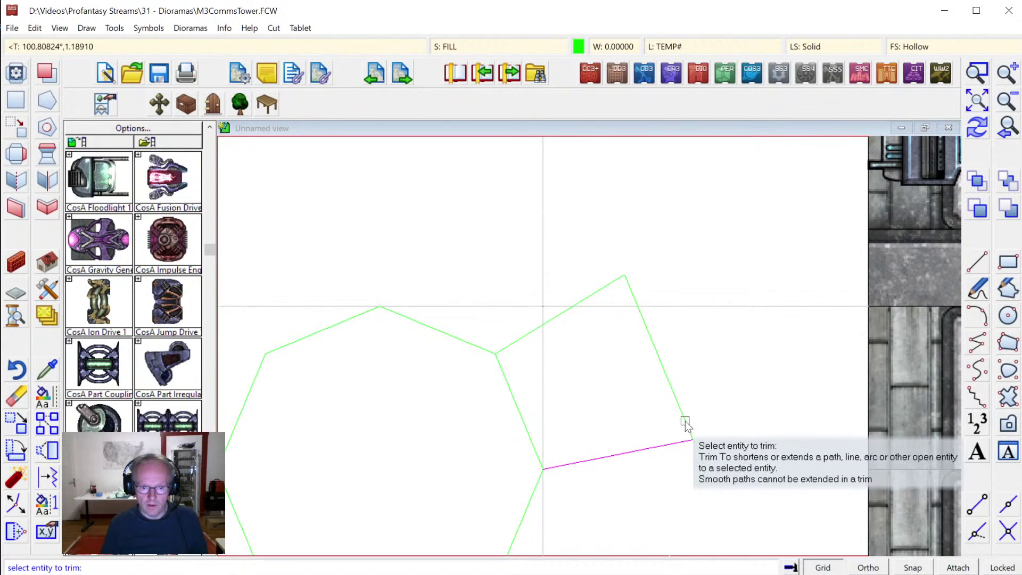
pyautogui.press('Escape')
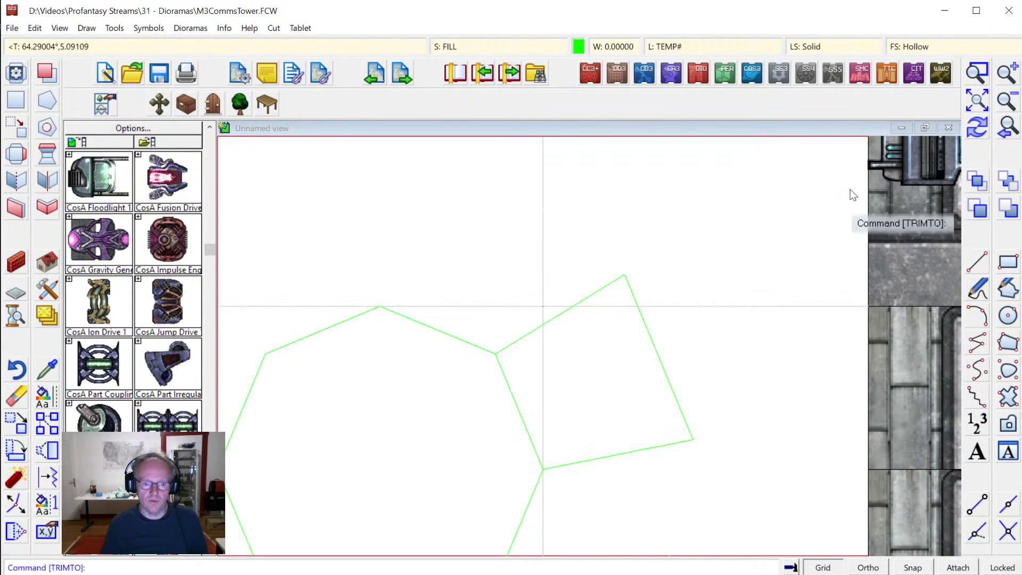
# Array the three flap lines around the octagon's centre in one ring of 8 spokes spaced 45° apart.
pyautogui.click(1014, 128)
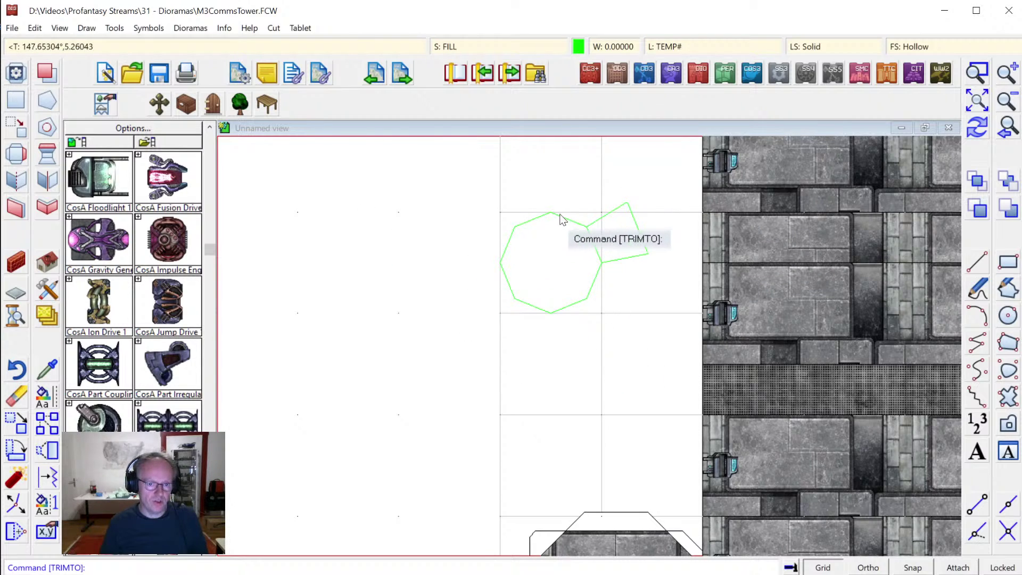
pyautogui.rightClick(48, 429)
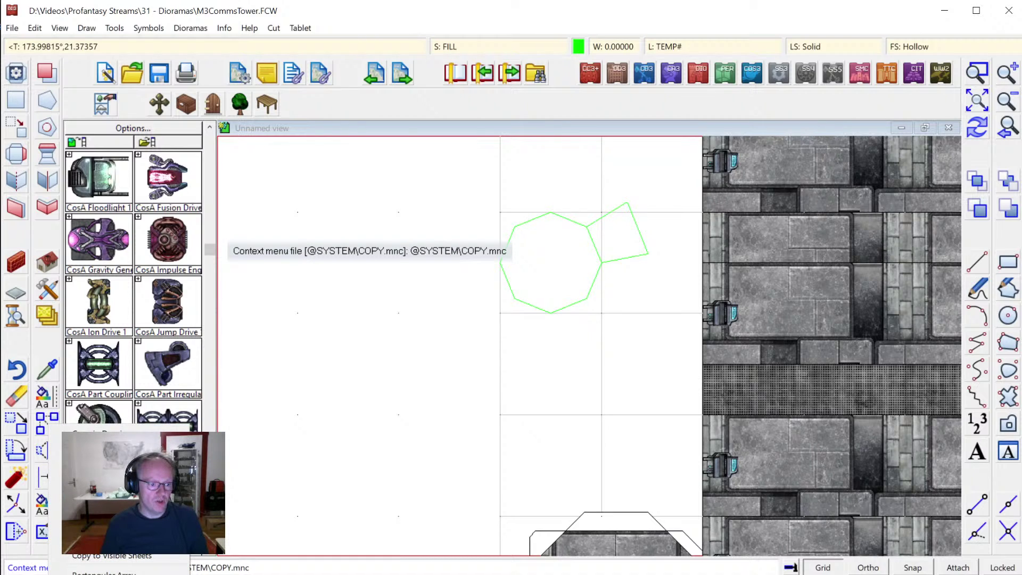
pyautogui.click(104, 572)
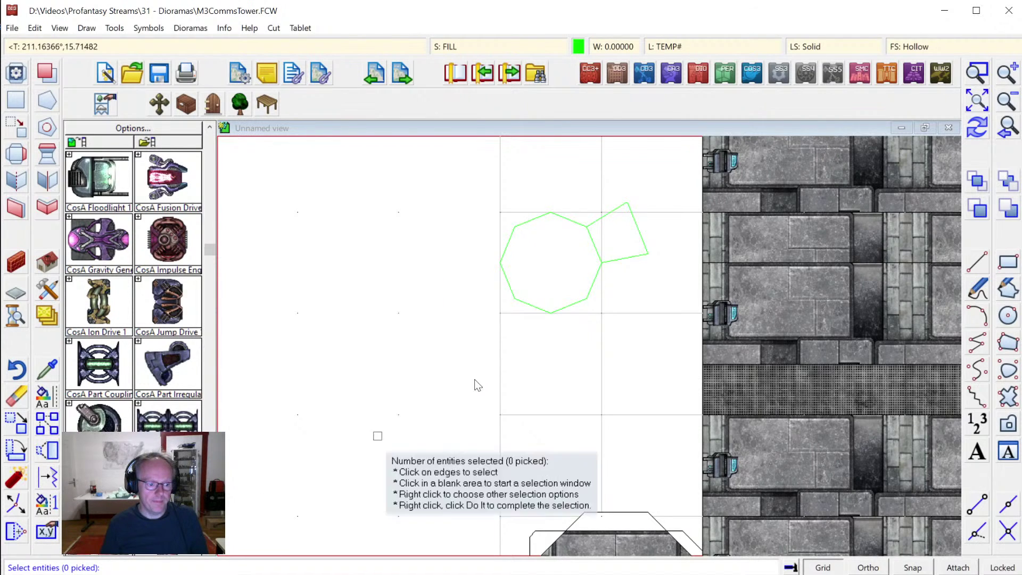
pyautogui.click(641, 257)
pyautogui.click(643, 239)
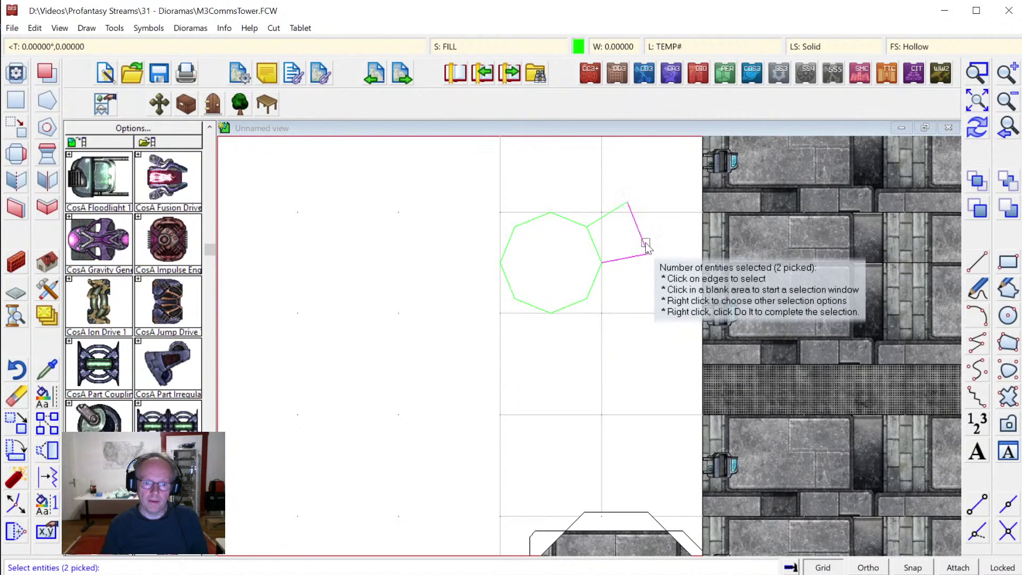
pyautogui.click(607, 217)
pyautogui.rightClick(620, 257)
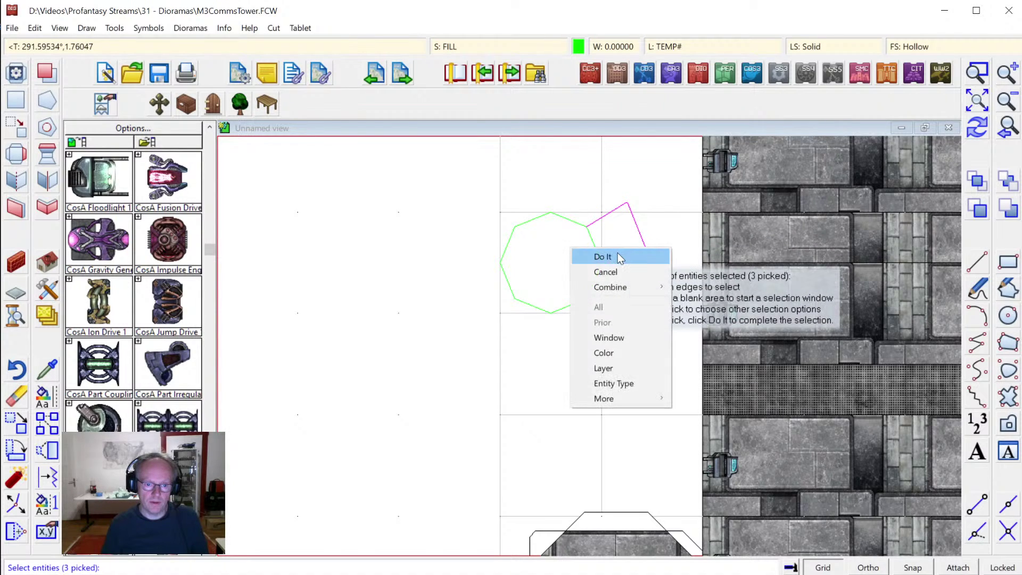
pyautogui.click(603, 257)
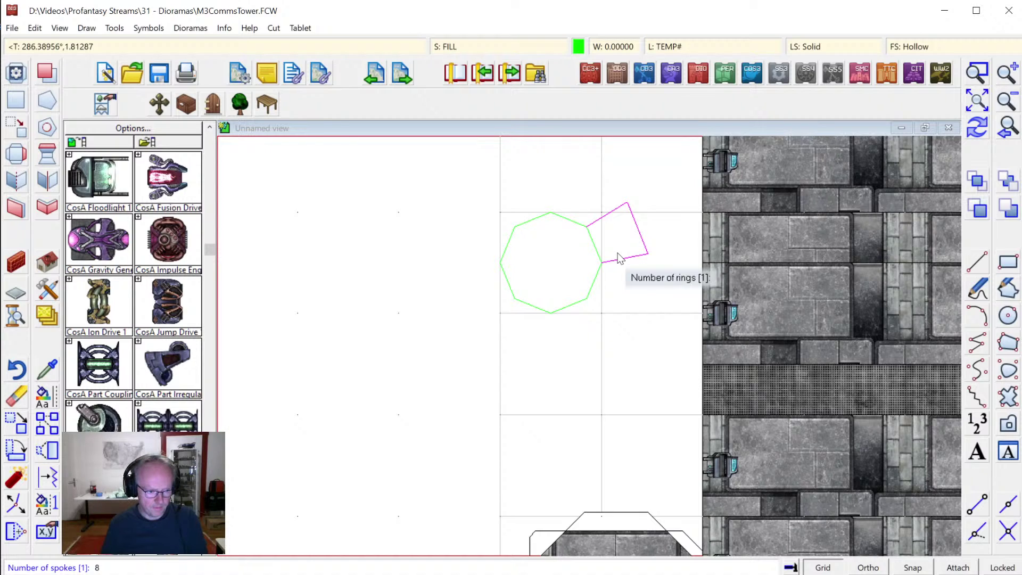
pyautogui.press('Return')
pyautogui.press('Return')
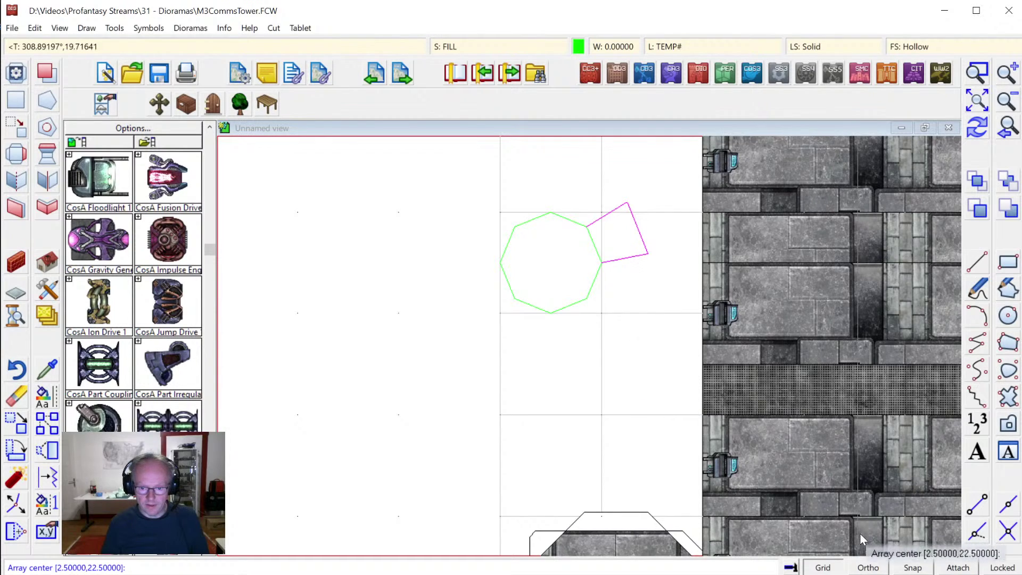
pyautogui.click(913, 567)
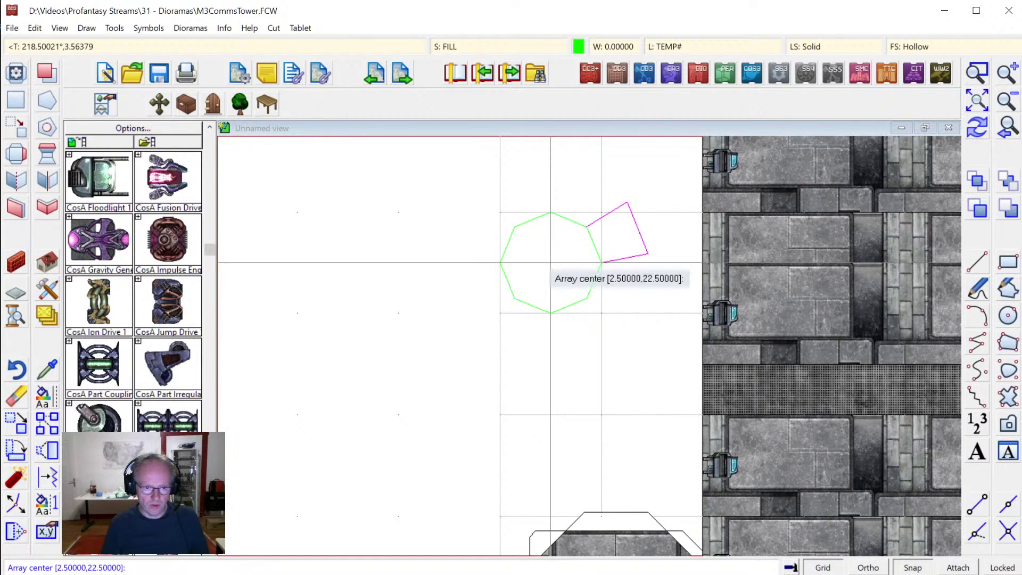
pyautogui.click(559, 265)
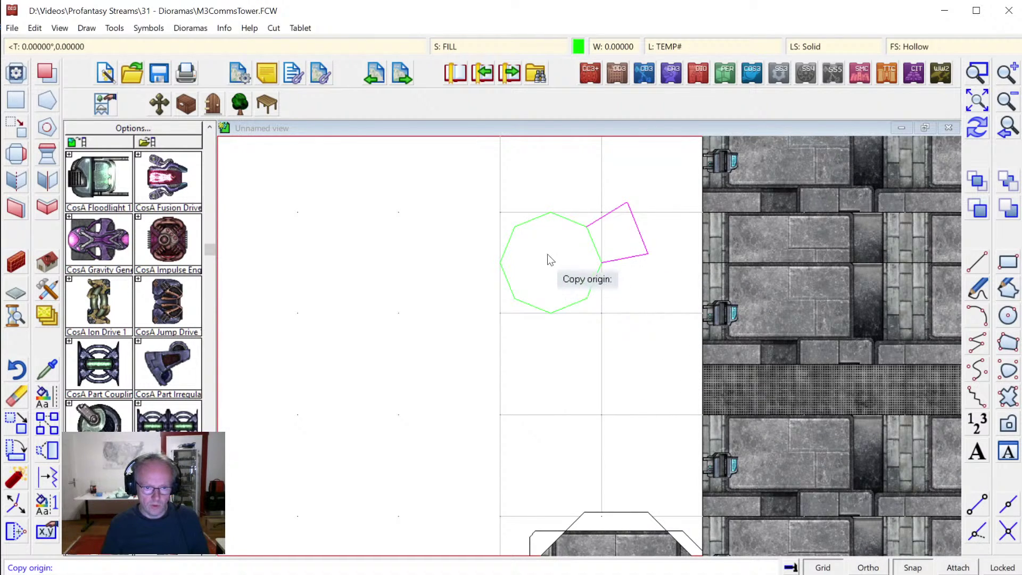
pyautogui.click(551, 263)
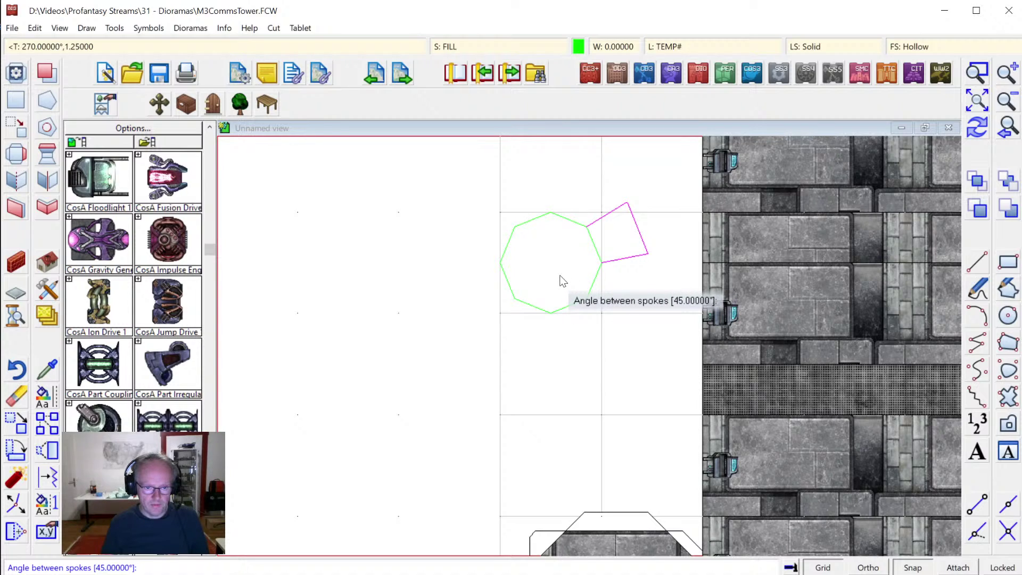
pyautogui.press('Return')
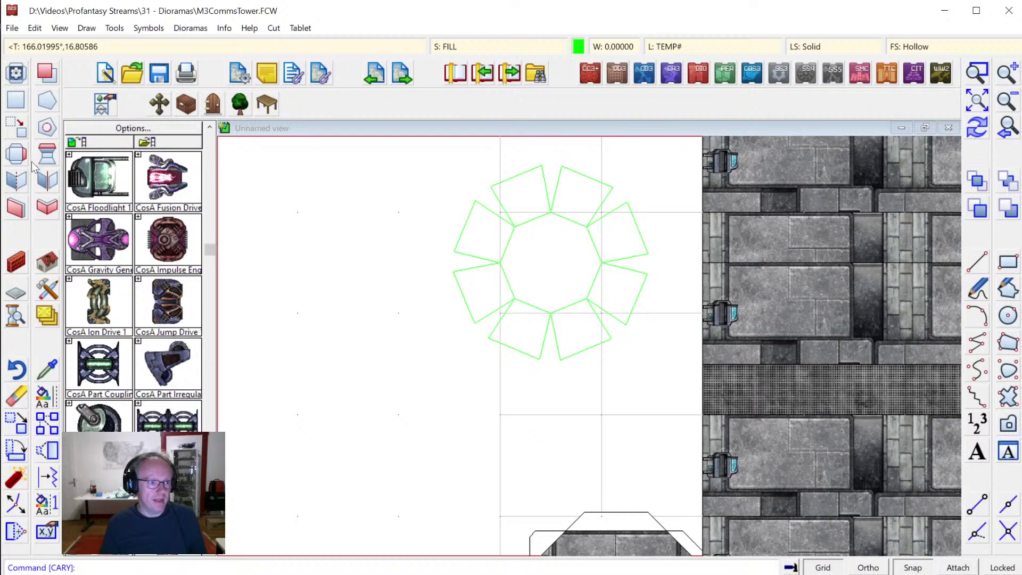
# Create a new saved tab setting named "Dio3A Wall Satellite Dish" based on Dio3A Wall Lattice.
pyautogui.click(16, 74)
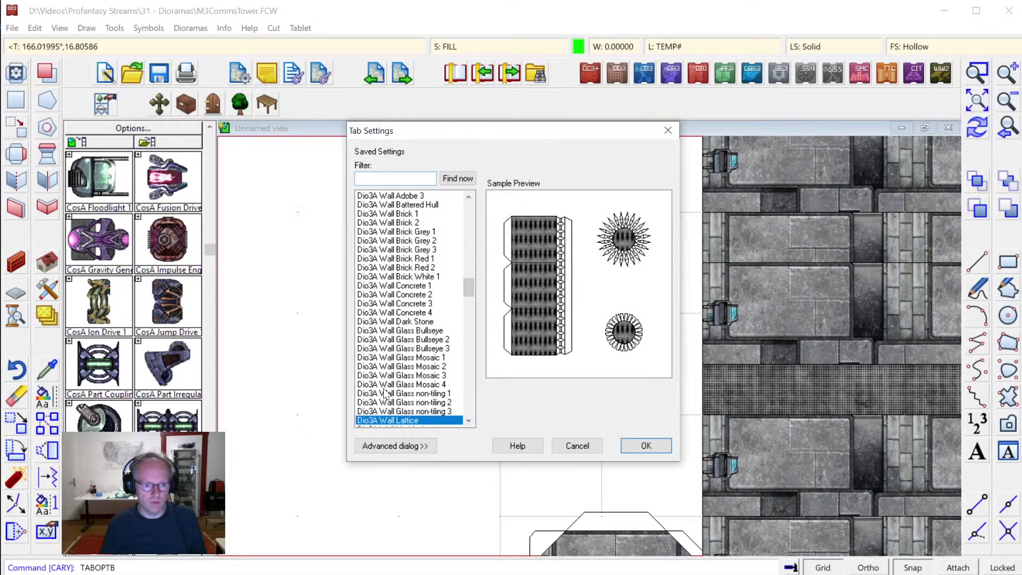
pyautogui.click(407, 446)
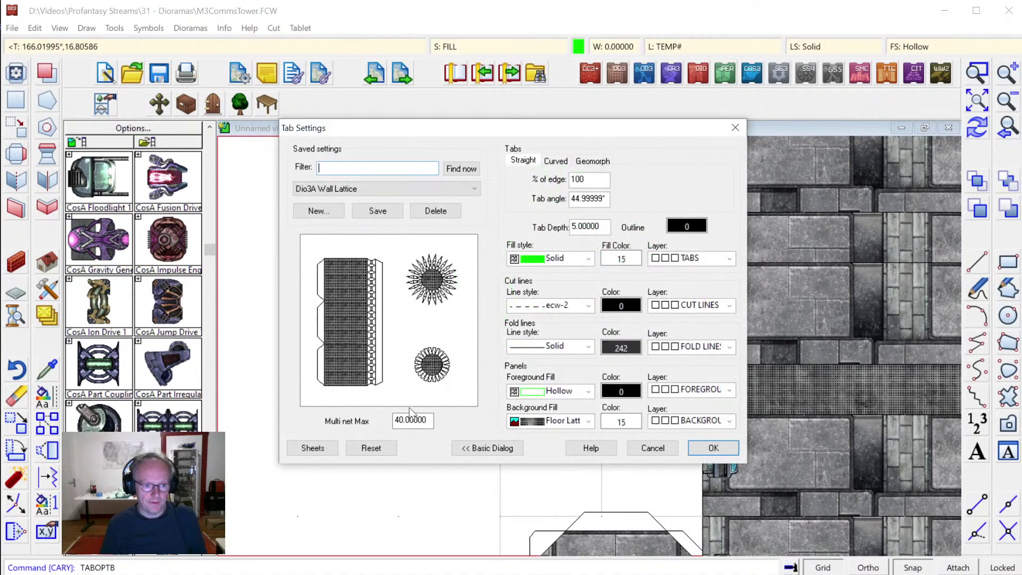
pyautogui.click(318, 211)
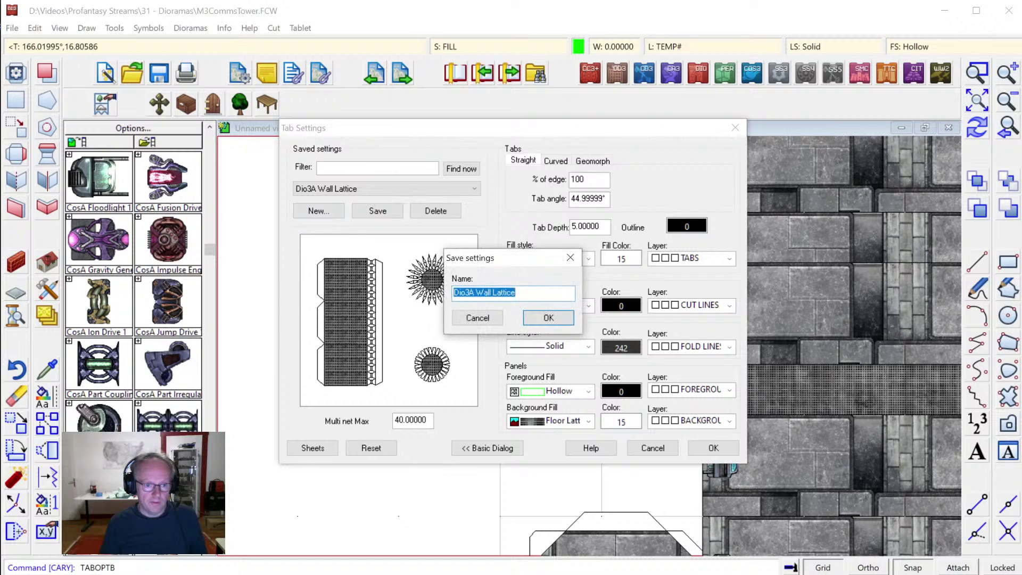
pyautogui.click(504, 292)
pyautogui.doubleClick(504, 292)
pyautogui.write('Satellite Dish')
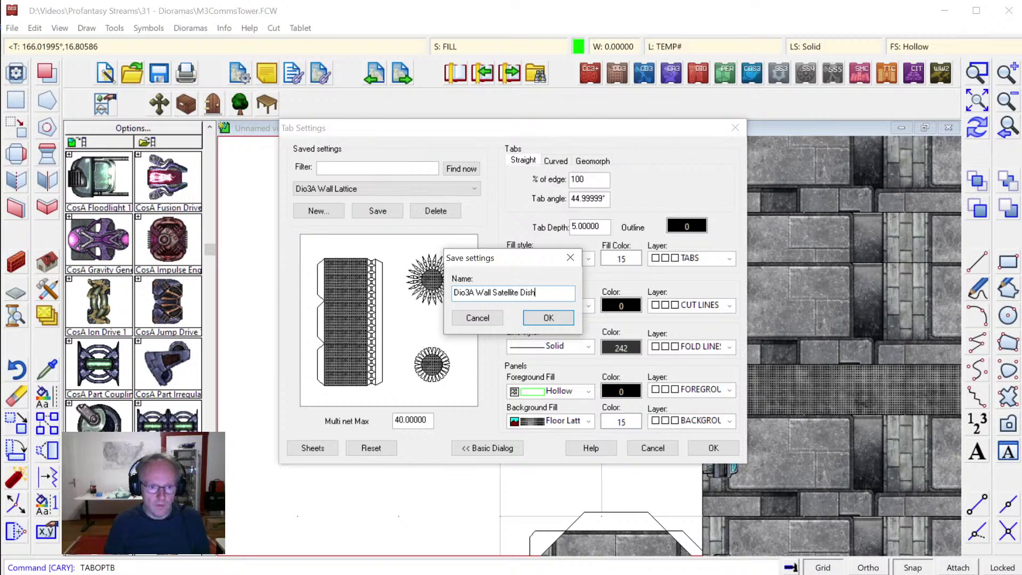
pyautogui.press('Return')
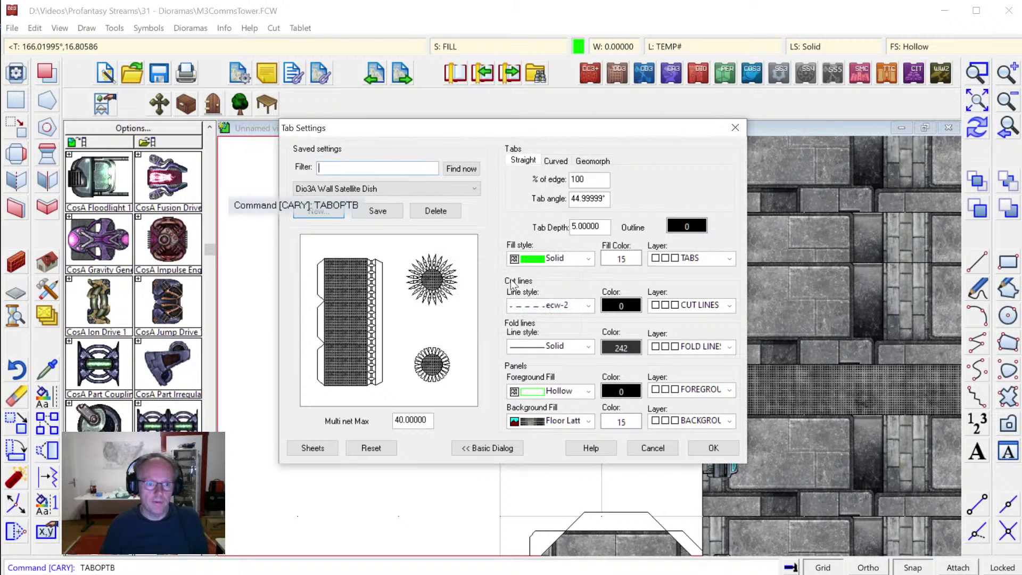
# Set the panel background fill of the Satellite Dish setting to the "Floor Chr..." texture and apply the tab settings.
pyautogui.click(588, 421)
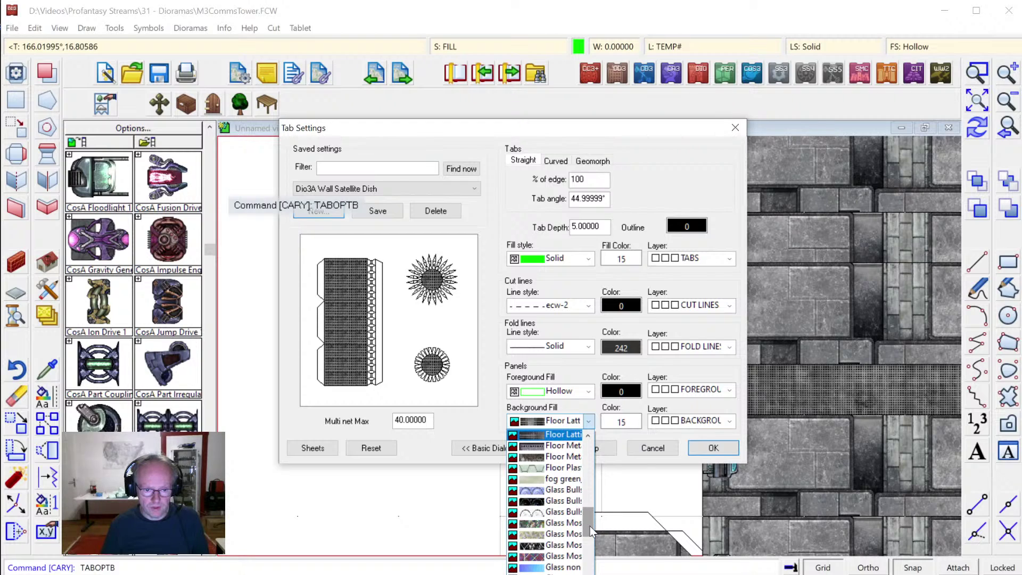
pyautogui.scroll(2, 588, 527)
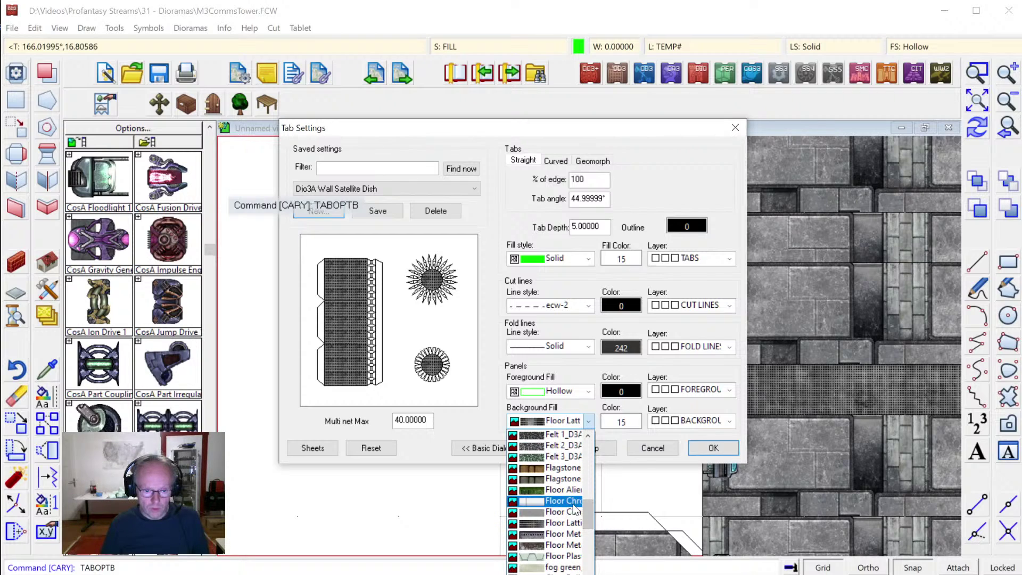
pyautogui.click(575, 501)
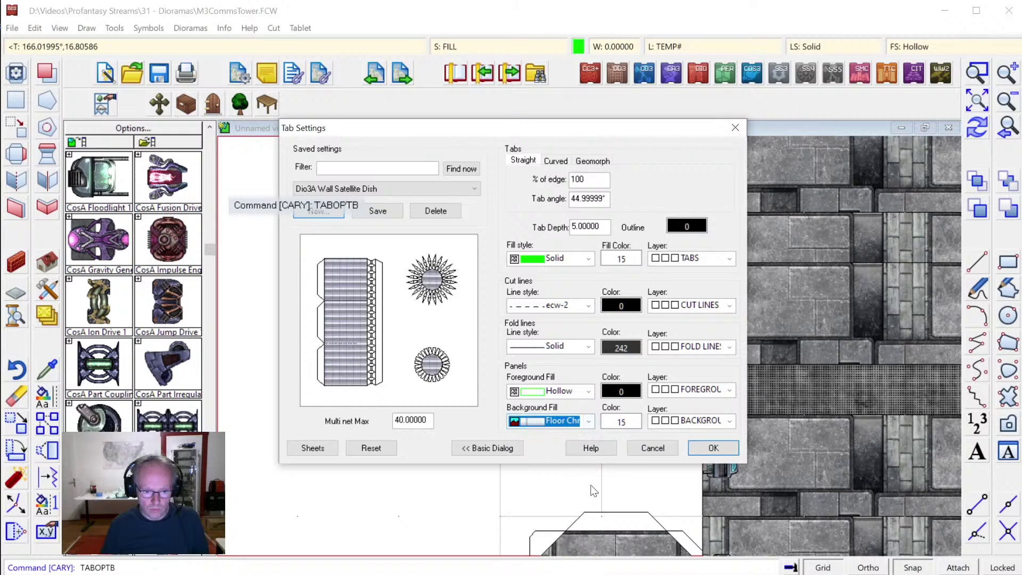
pyautogui.click(703, 451)
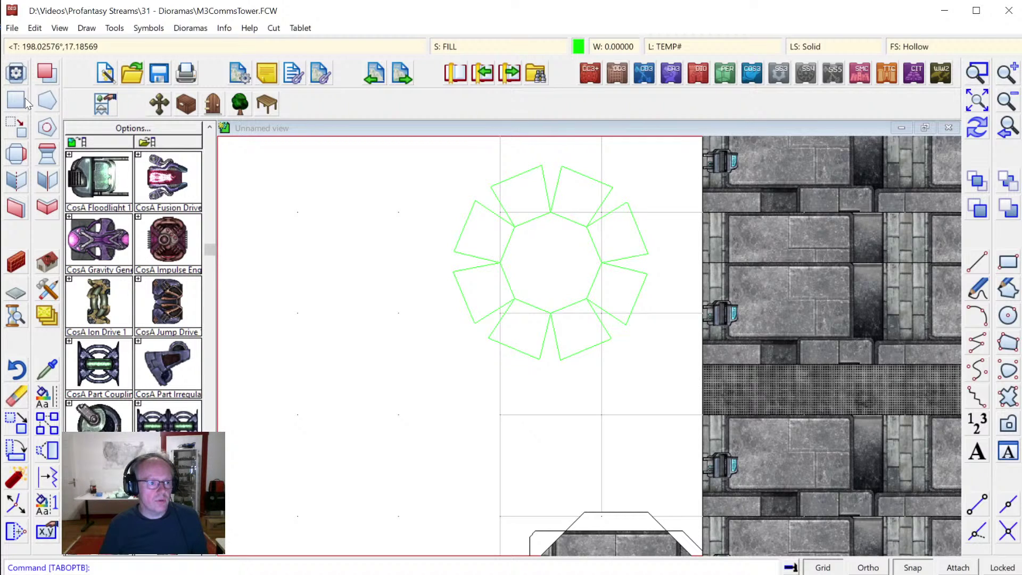
# Convert the central octagon outline to a diorama panel with the current fill.
pyautogui.click(189, 30)
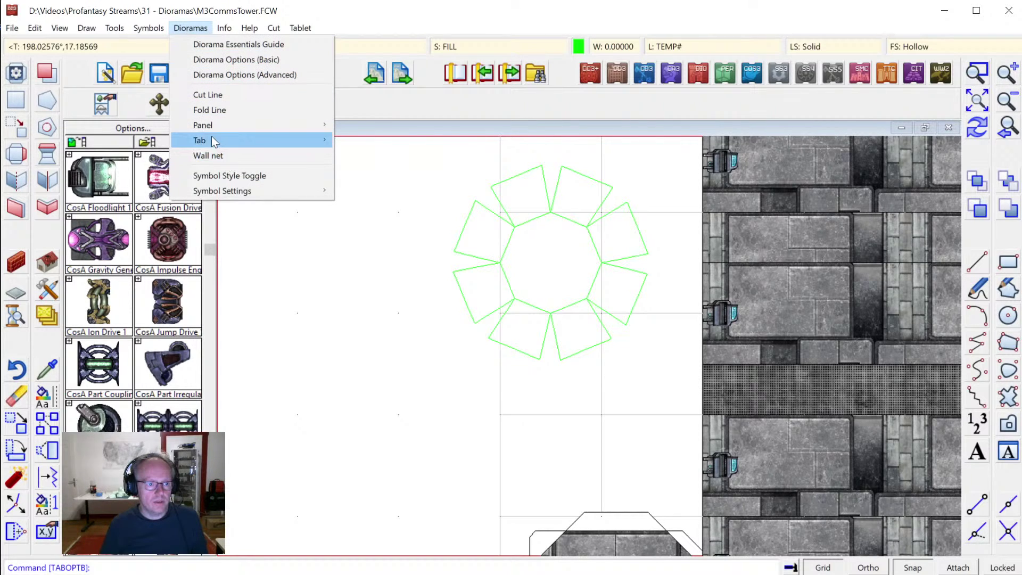
pyautogui.moveTo(212, 132)
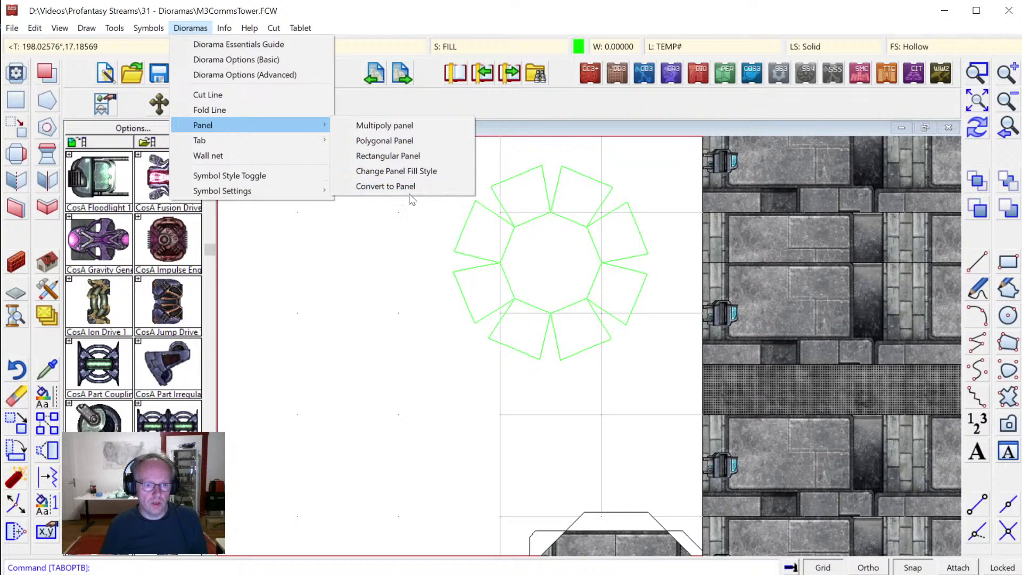
pyautogui.click(405, 187)
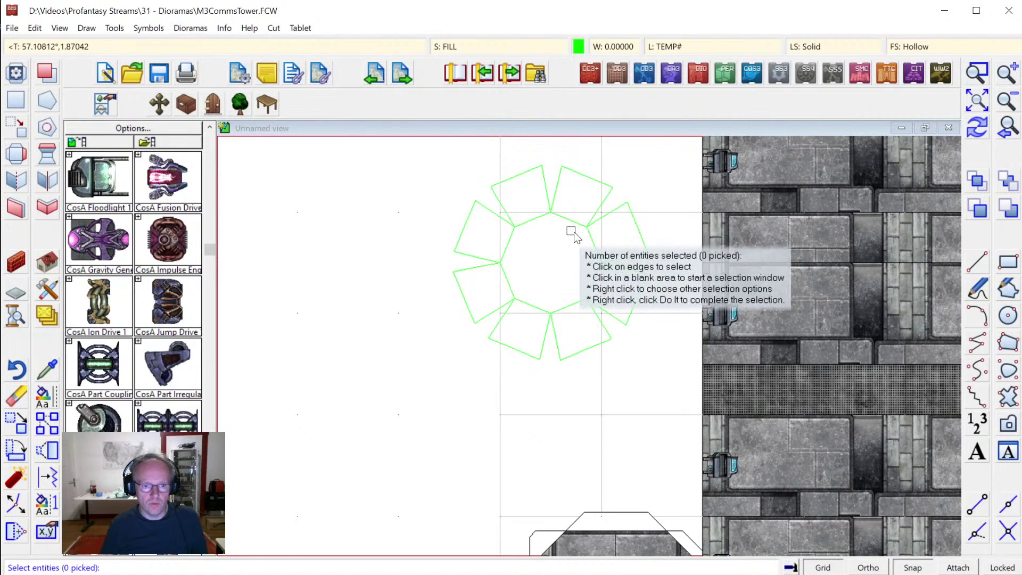
pyautogui.click(590, 242)
pyautogui.rightClick(553, 244)
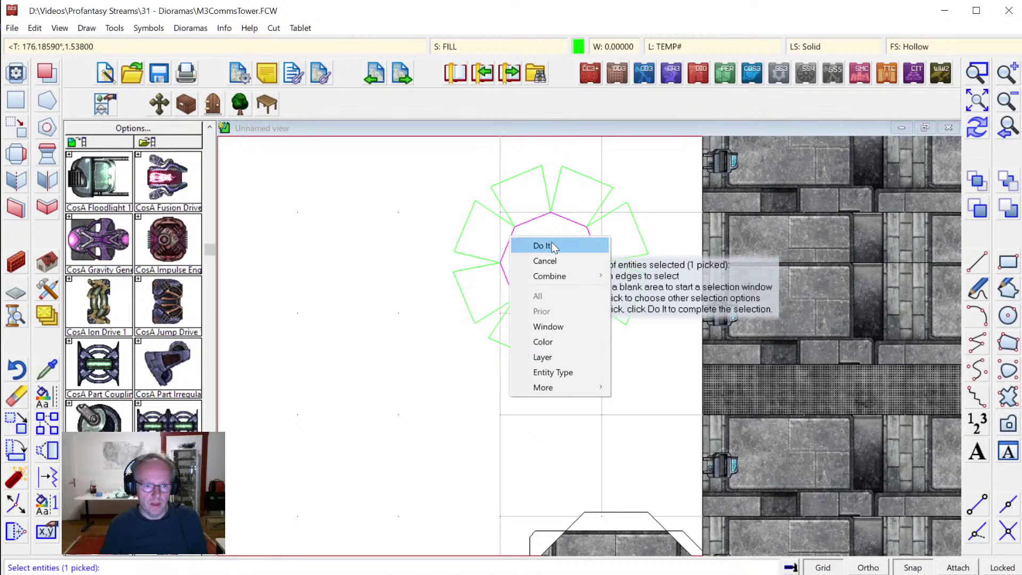
pyautogui.click(548, 244)
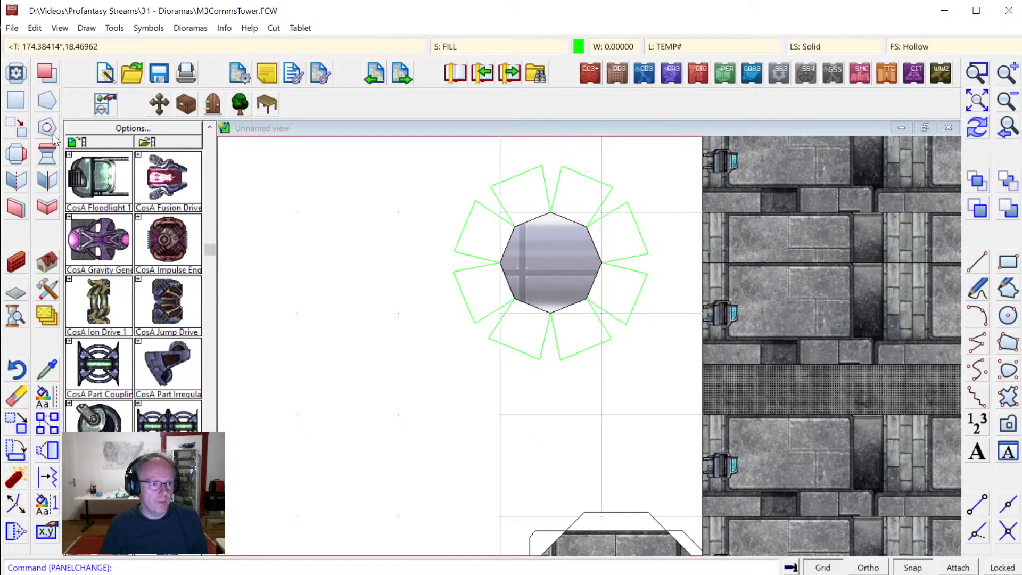
# Draw a polygonal panel over the flap just right of the octagon's top corner, attaching its points to the flap's four corners.
pyautogui.click(44, 101)
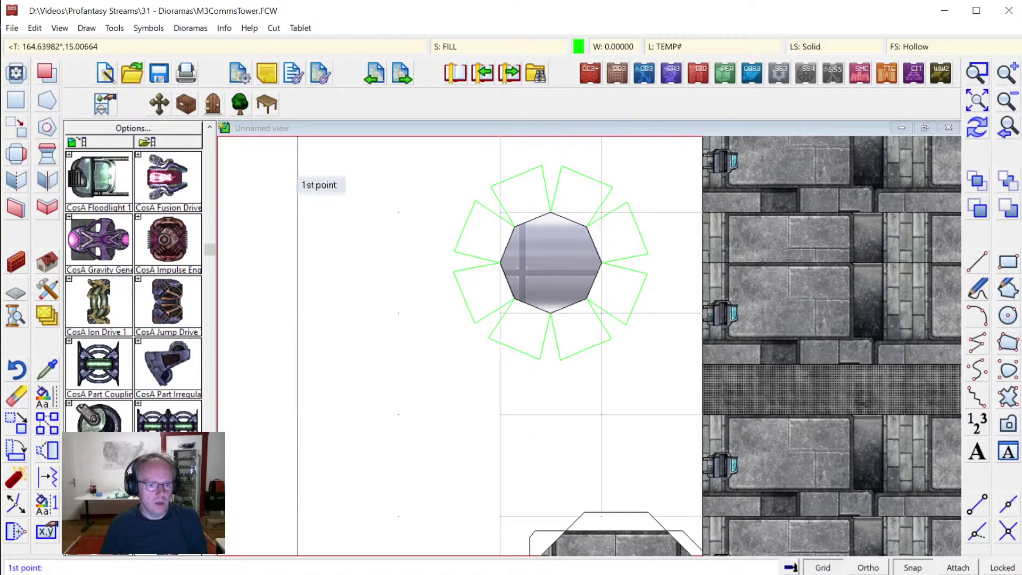
pyautogui.press('e')
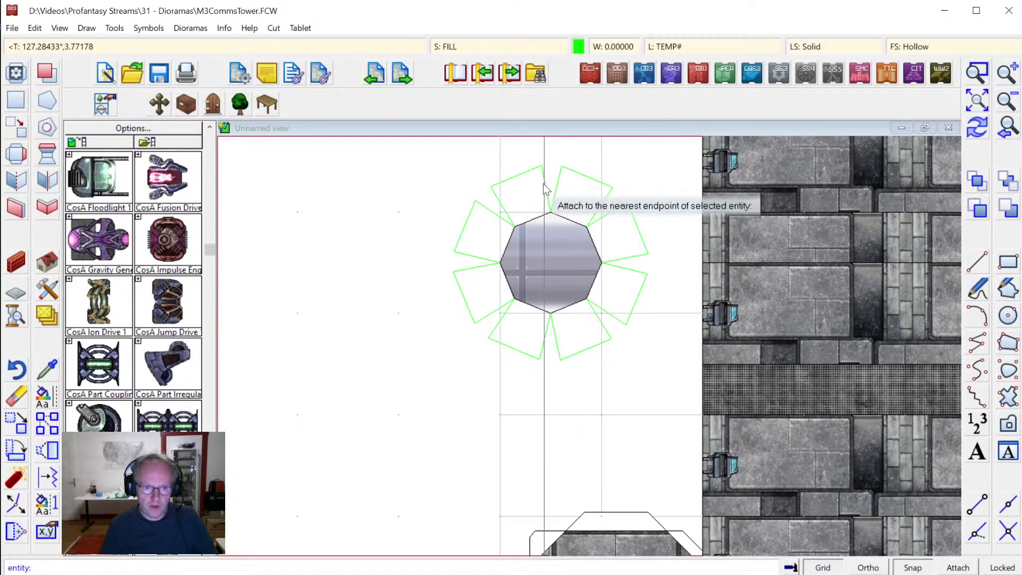
pyautogui.click(565, 170)
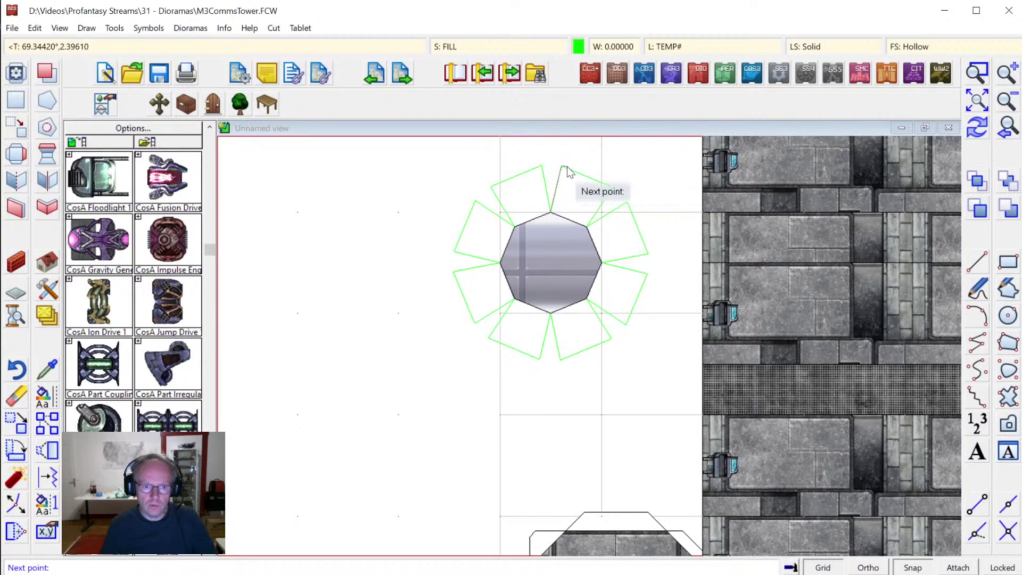
pyautogui.press('e')
pyautogui.click(595, 186)
pyautogui.press('e')
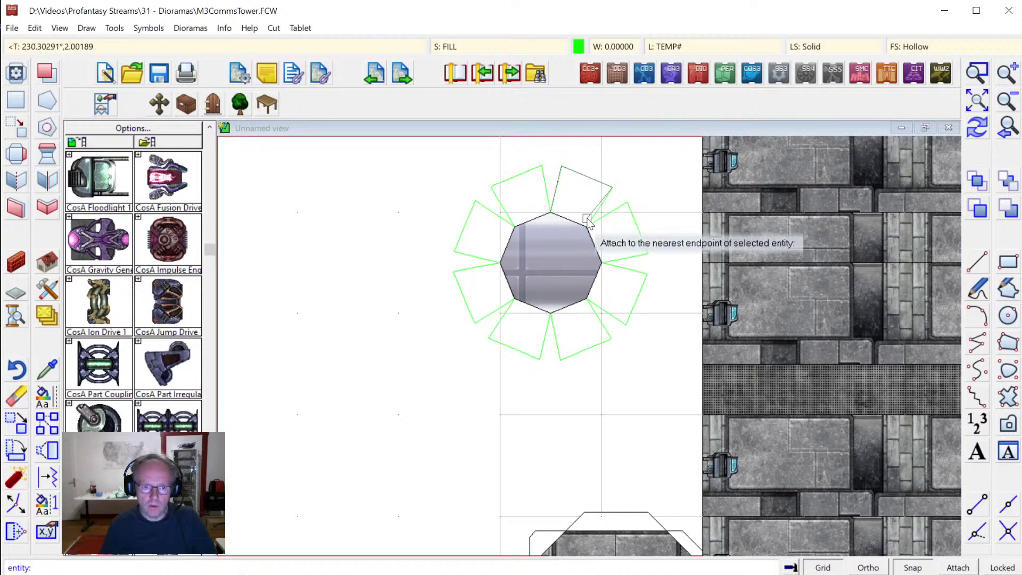
pyautogui.click(588, 222)
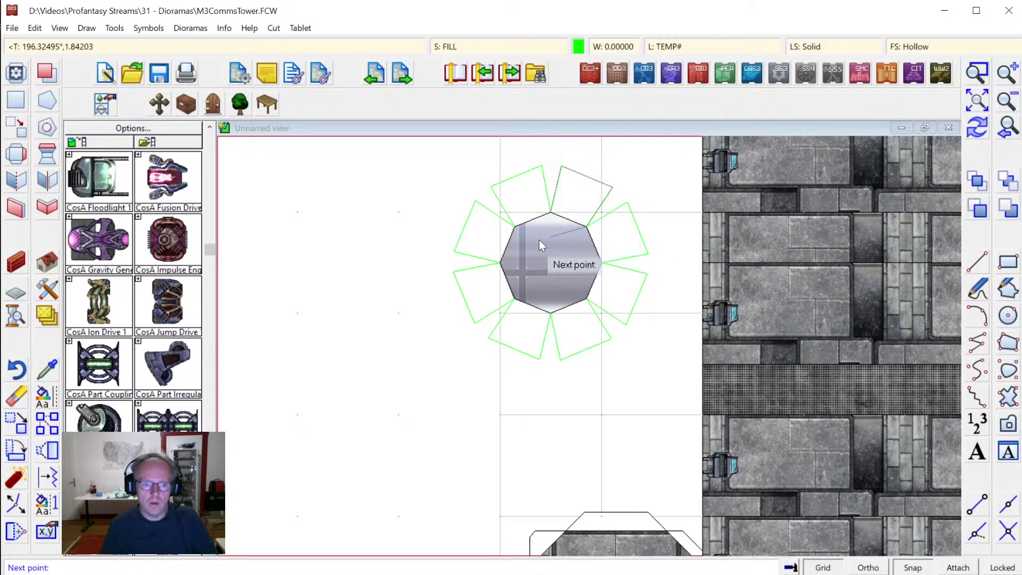
pyautogui.rightClick(539, 240)
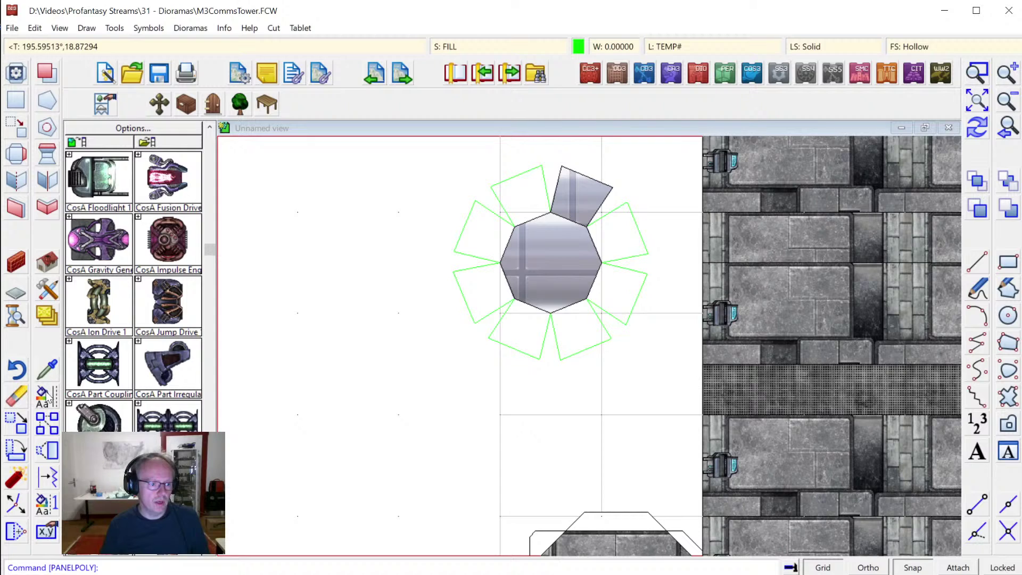
pyautogui.rightClick(48, 425)
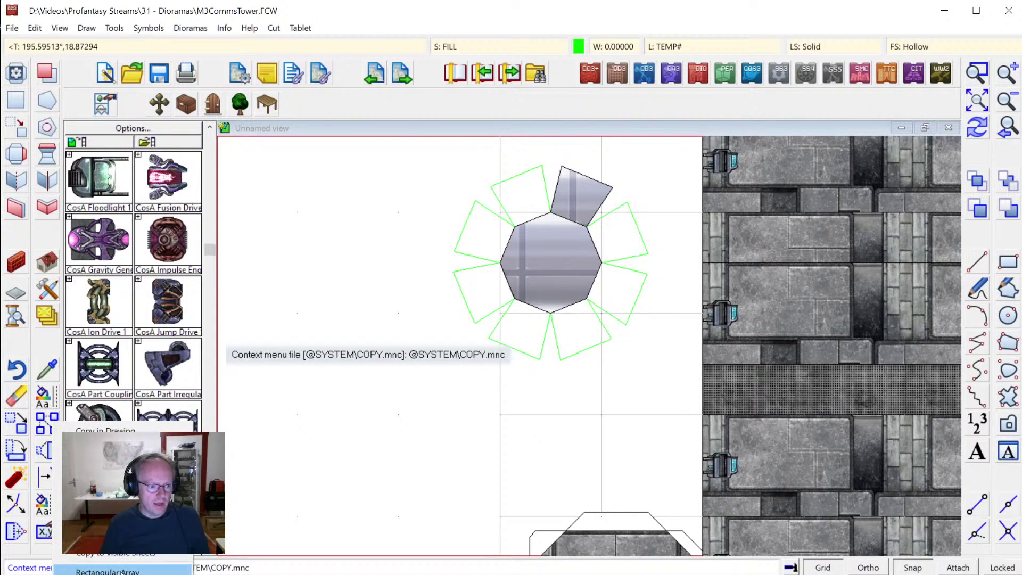
pyautogui.click(106, 430)
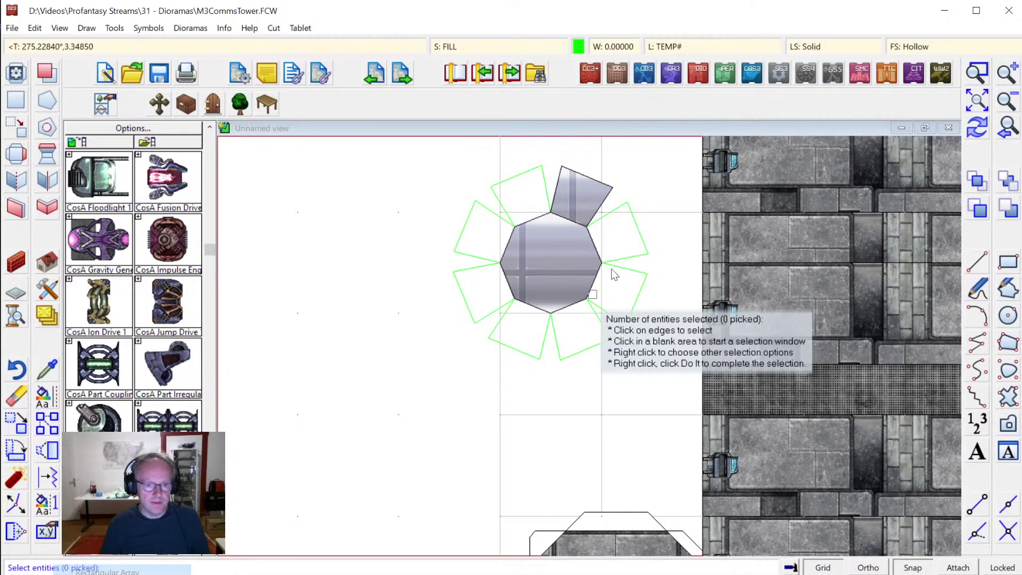
pyautogui.click(579, 181)
pyautogui.rightClick(579, 194)
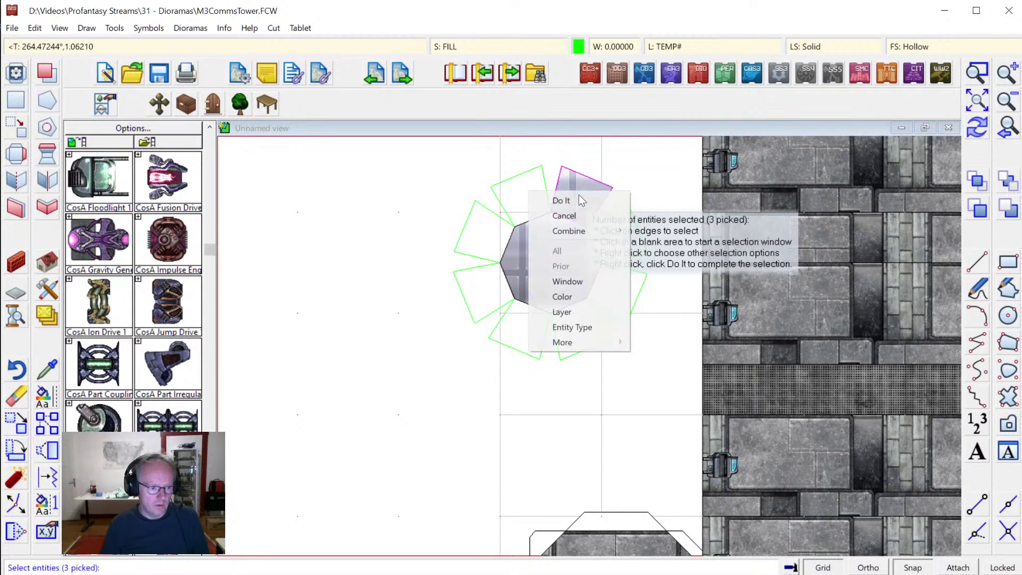
pyautogui.click(578, 197)
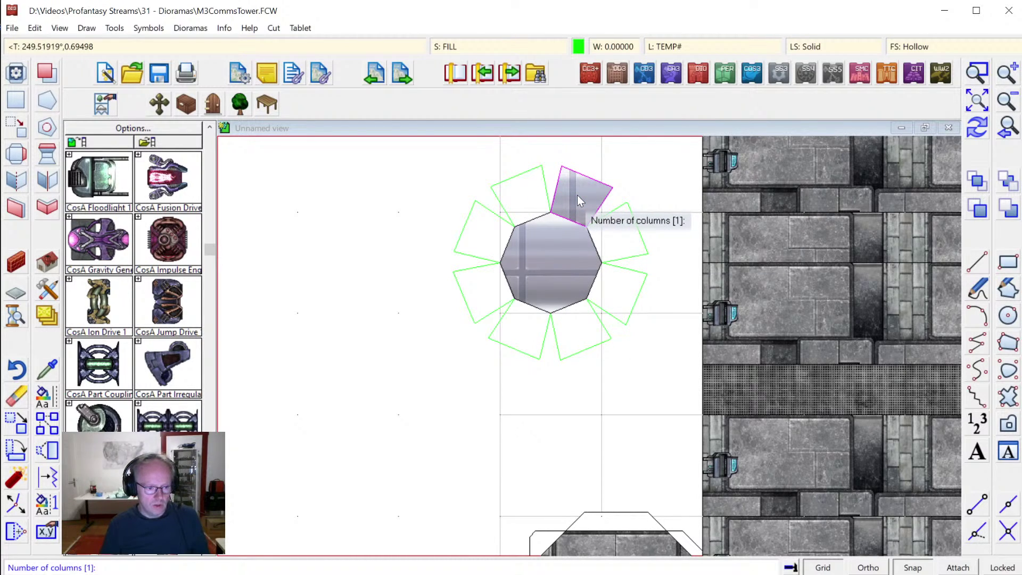
pyautogui.press('Return')
pyautogui.press('Return')
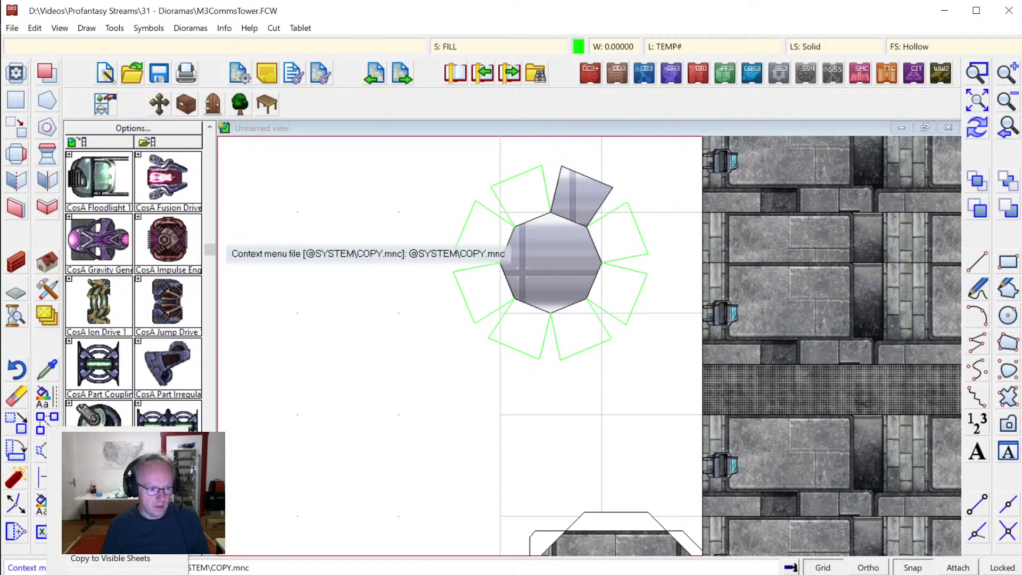
pyautogui.click(47, 423)
pyautogui.click(589, 175)
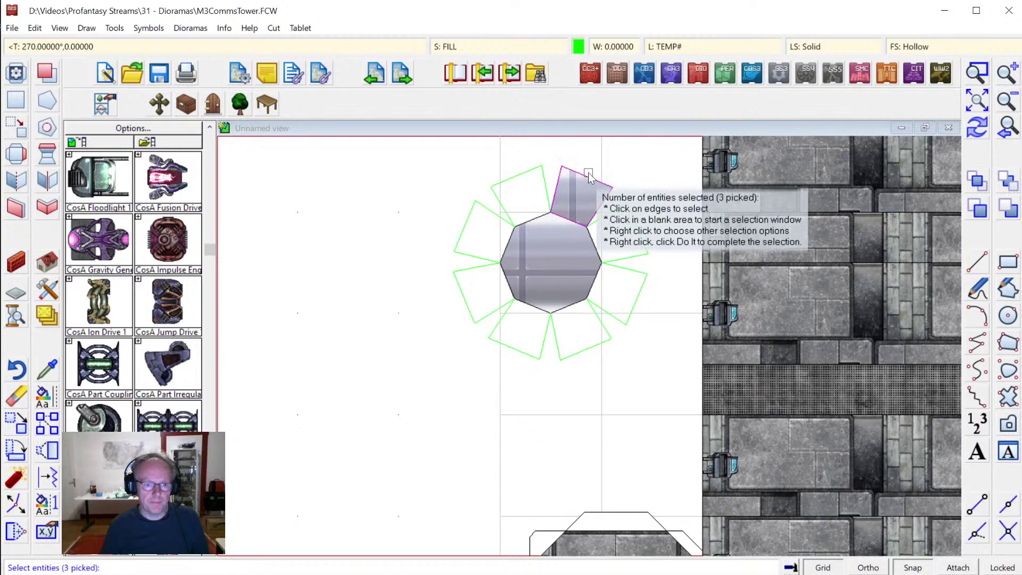
pyautogui.press('Return')
pyautogui.press('Return')
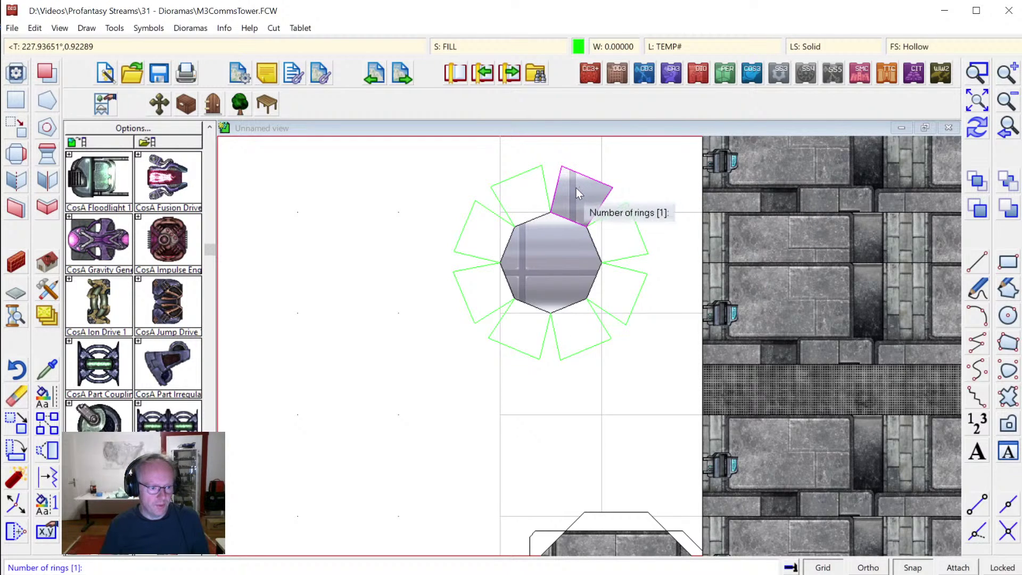
pyautogui.press('Return')
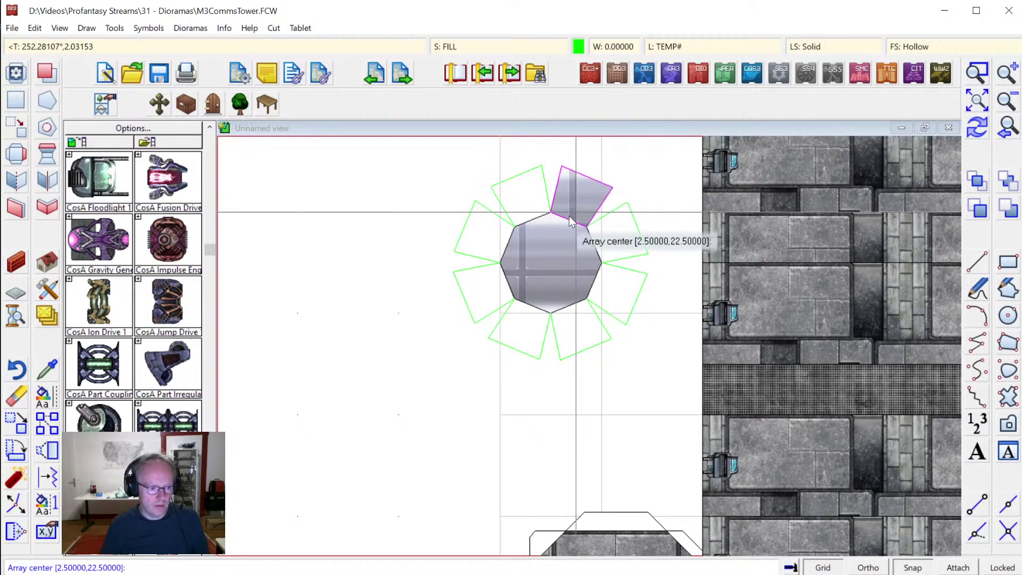
pyautogui.press('Return')
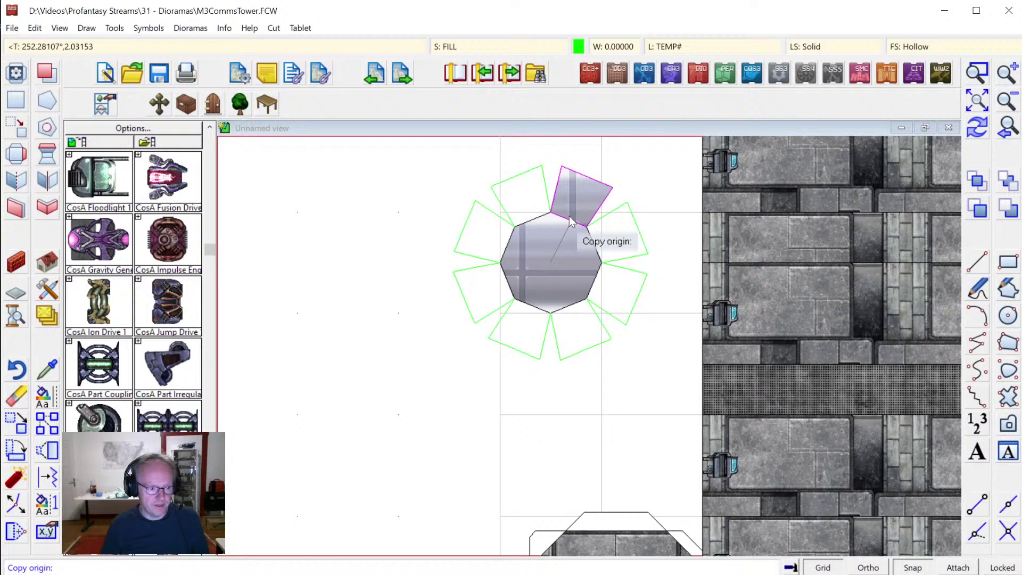
pyautogui.click(545, 234)
pyautogui.press('Return')
# Copy the textured flap panel in a circular array of one ring around the octagon's centre, with 45° between spokes.
pyautogui.click(582, 181)
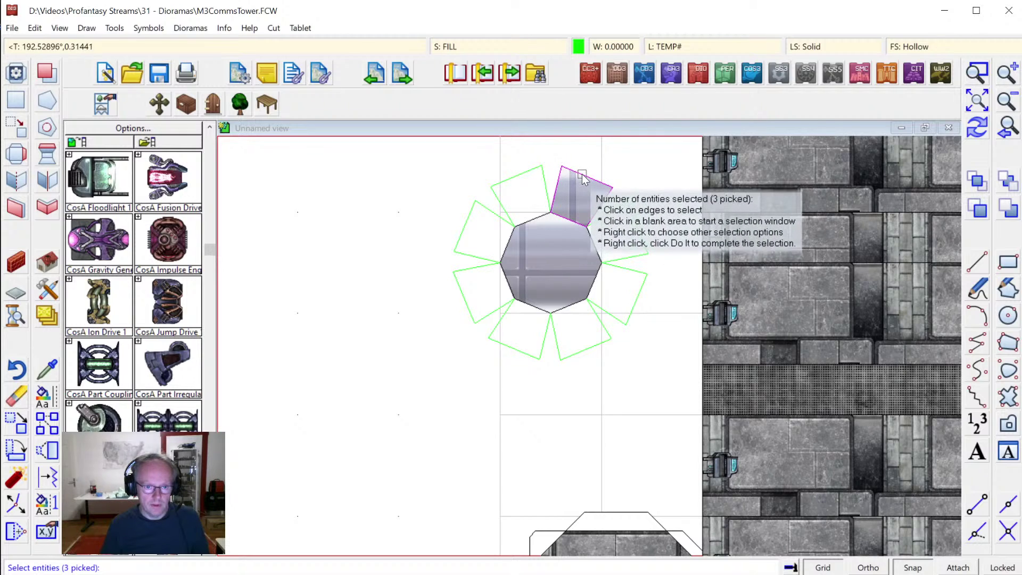
pyautogui.rightClick(595, 192)
pyautogui.click(595, 195)
pyautogui.press('Return')
pyautogui.press('Return')
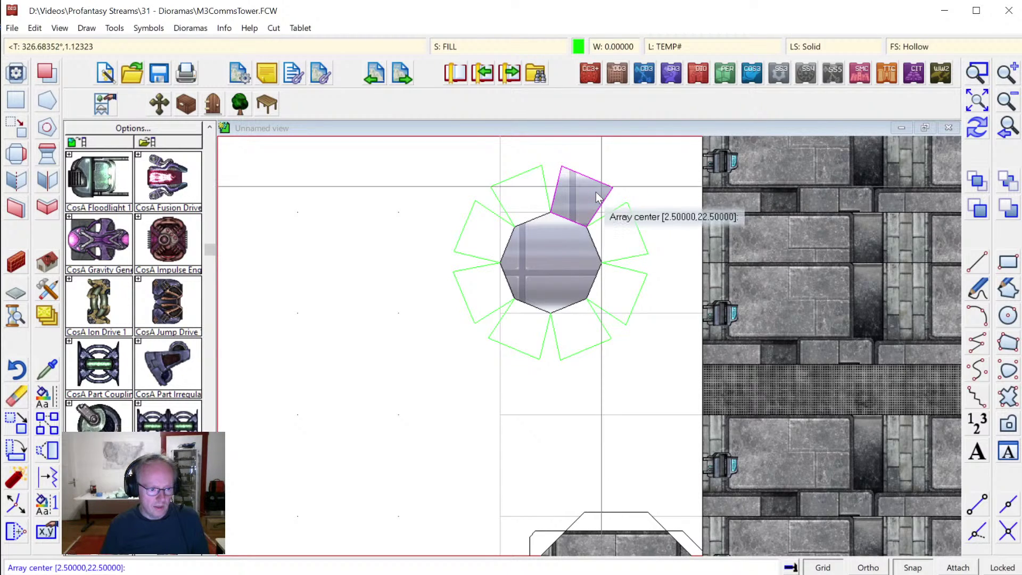
pyautogui.press('Return')
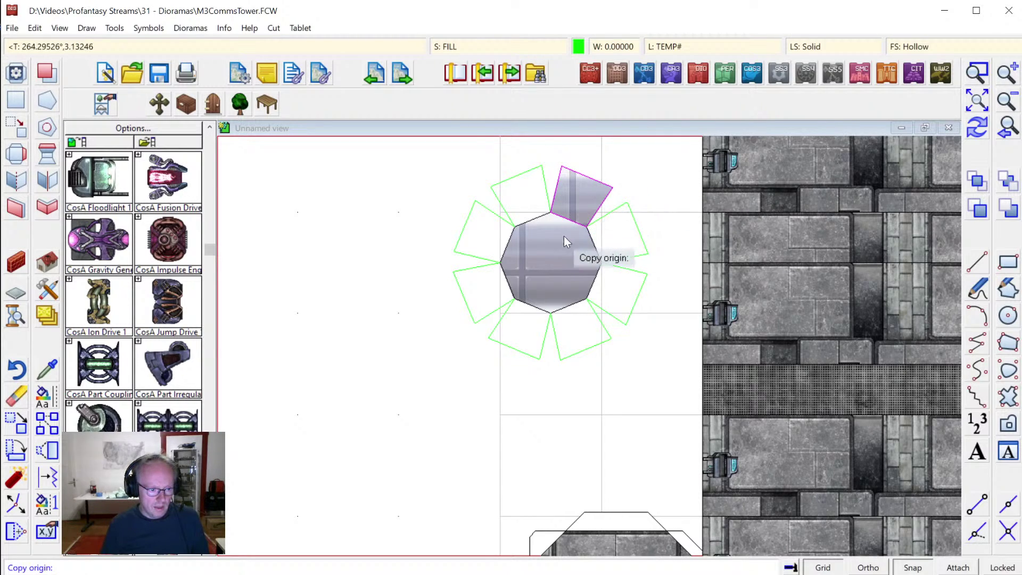
pyautogui.click(548, 263)
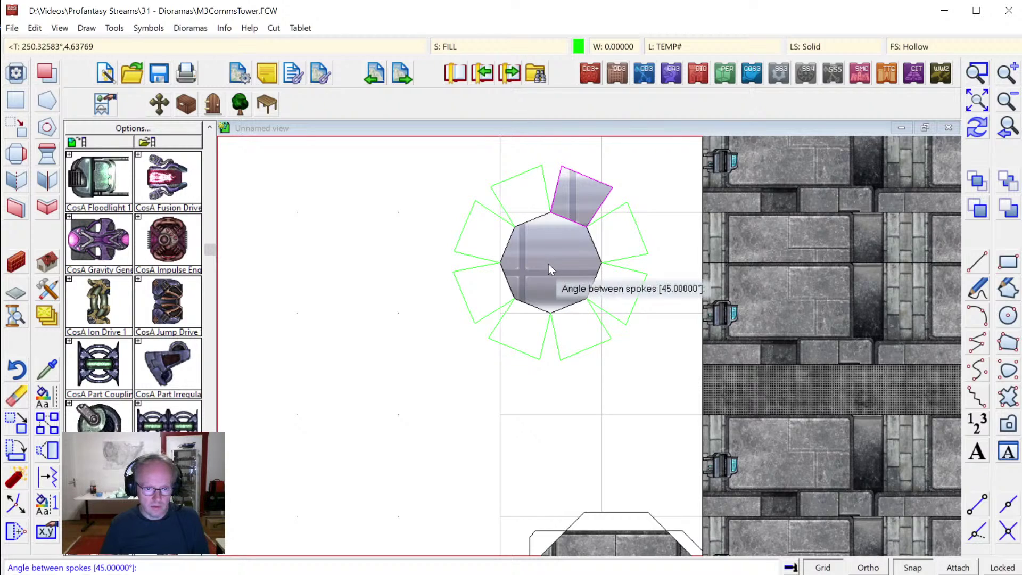
pyautogui.press('Return')
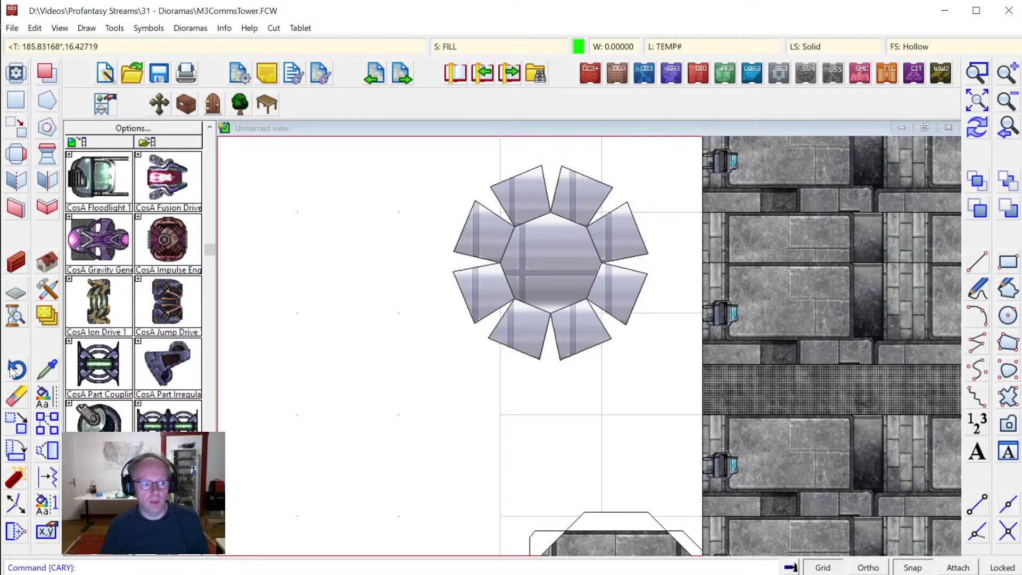
# Erase the green flap outlines, selecting them by colour and limiting the selection to a window around the dish.
pyautogui.click(15, 395)
pyautogui.rightClick(471, 288)
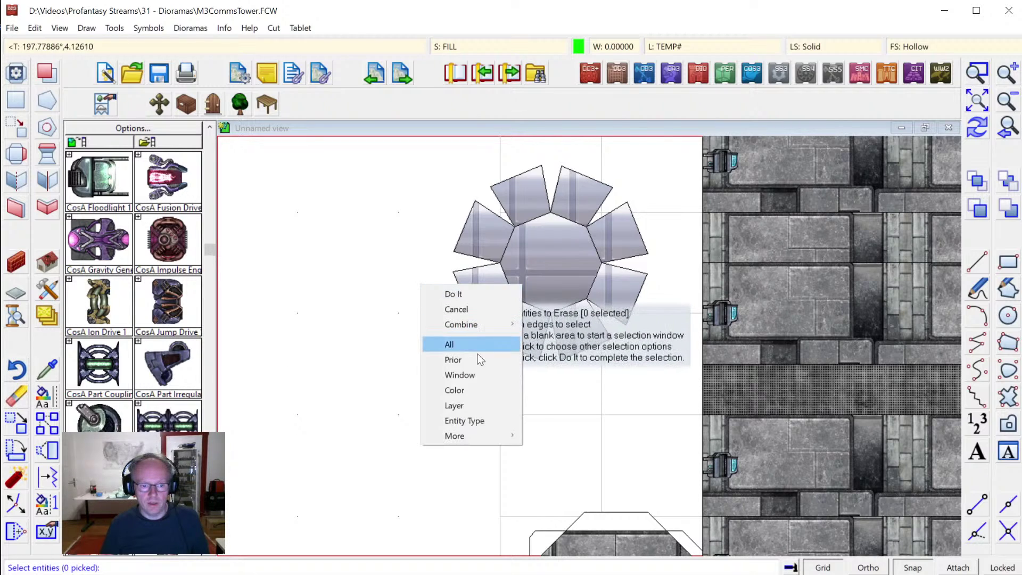
pyautogui.moveTo(462, 436)
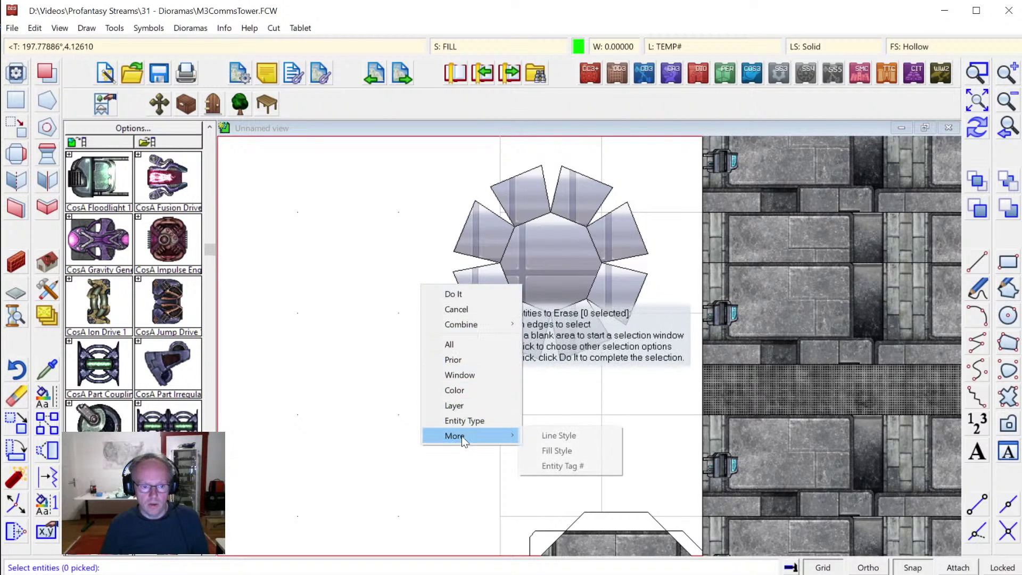
pyautogui.click(478, 388)
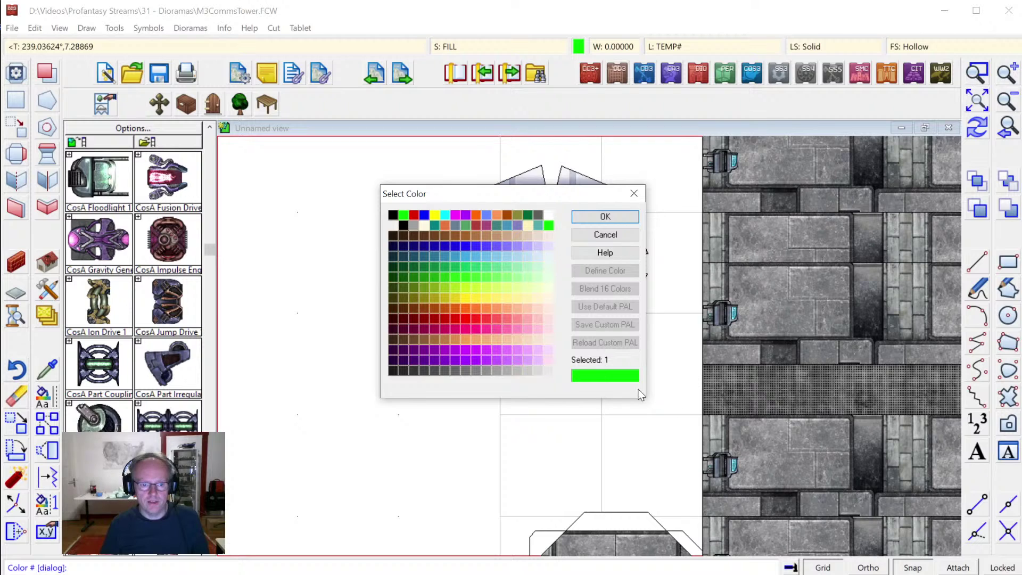
pyautogui.click(596, 219)
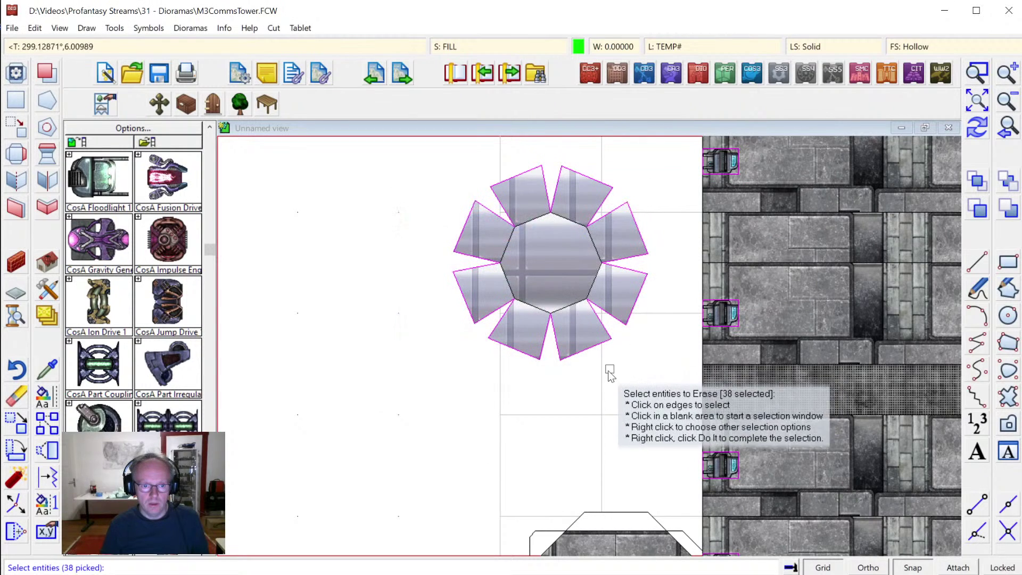
pyautogui.rightClick(598, 380)
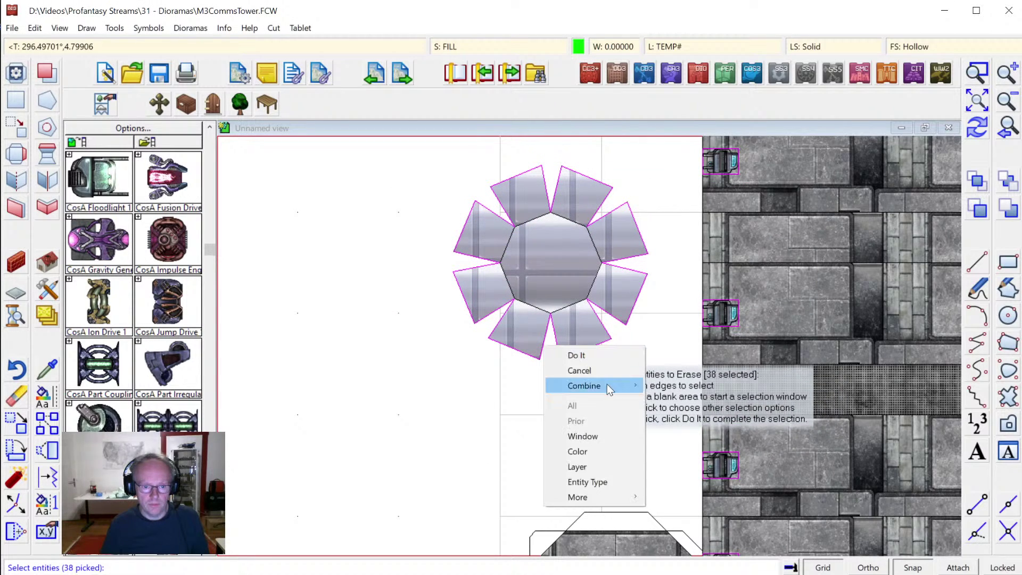
pyautogui.moveTo(607, 384)
pyautogui.click(662, 384)
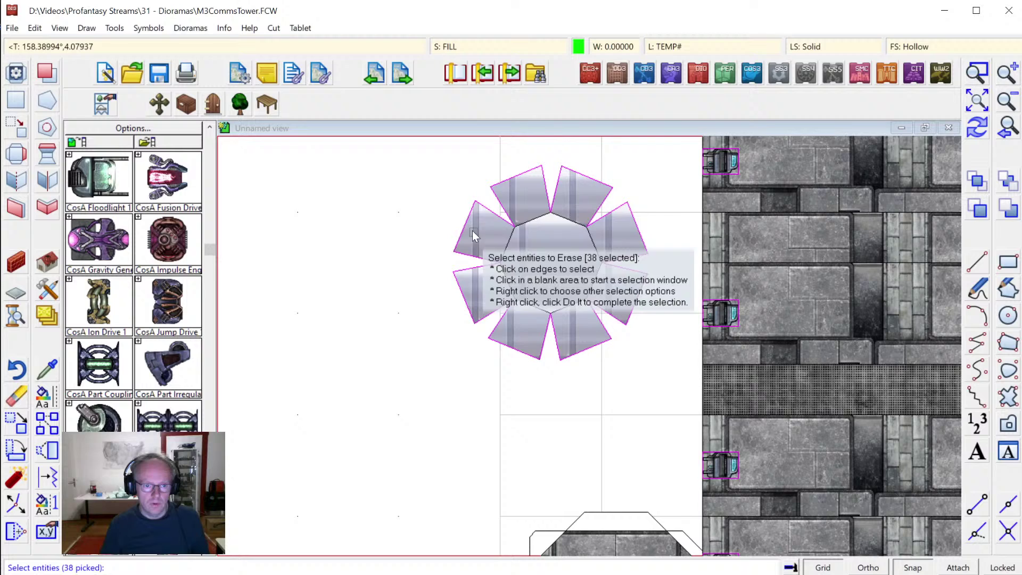
pyautogui.click(431, 156)
pyautogui.click(656, 371)
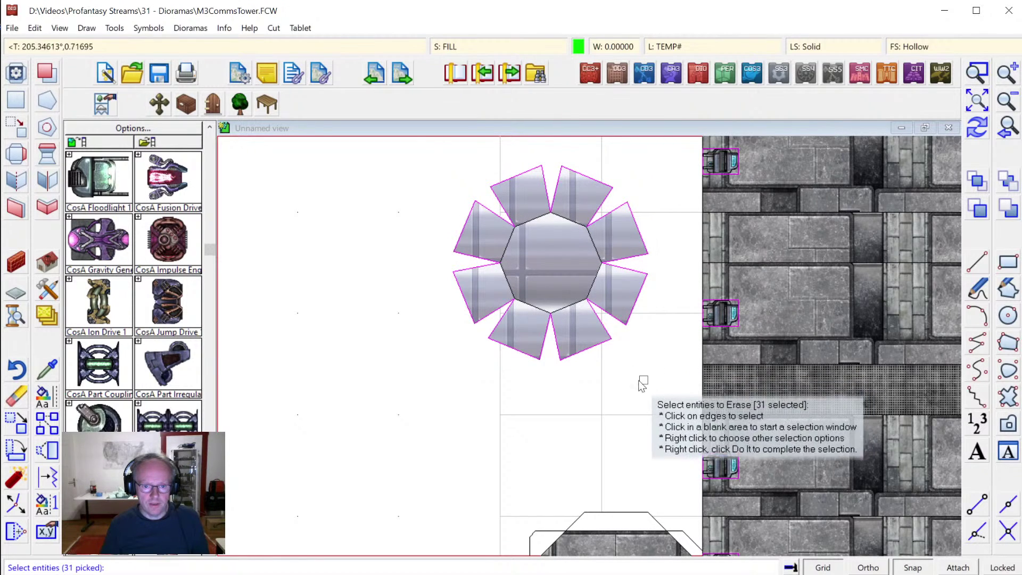
pyautogui.rightClick(584, 308)
pyautogui.click(593, 319)
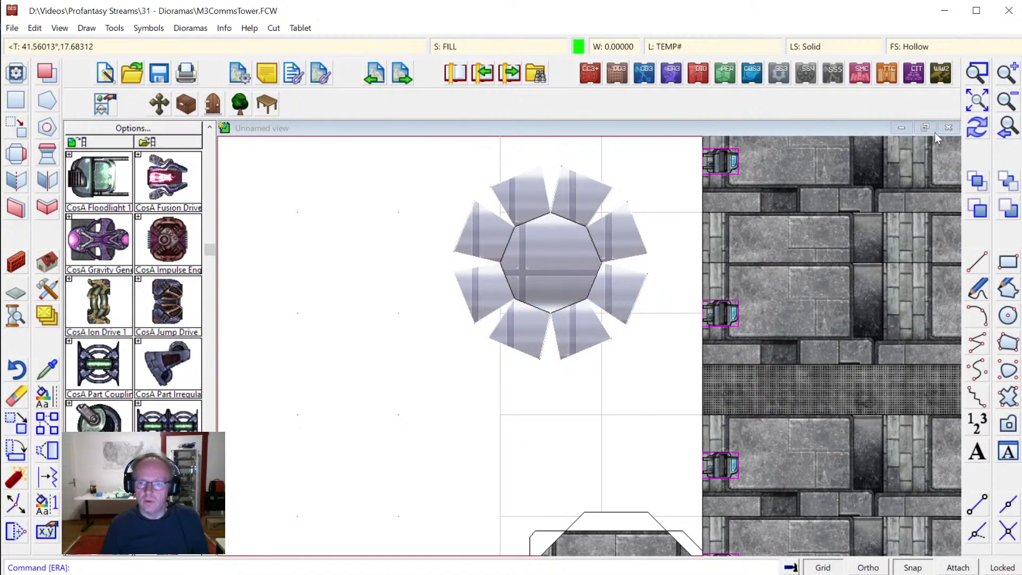
pyautogui.click(978, 129)
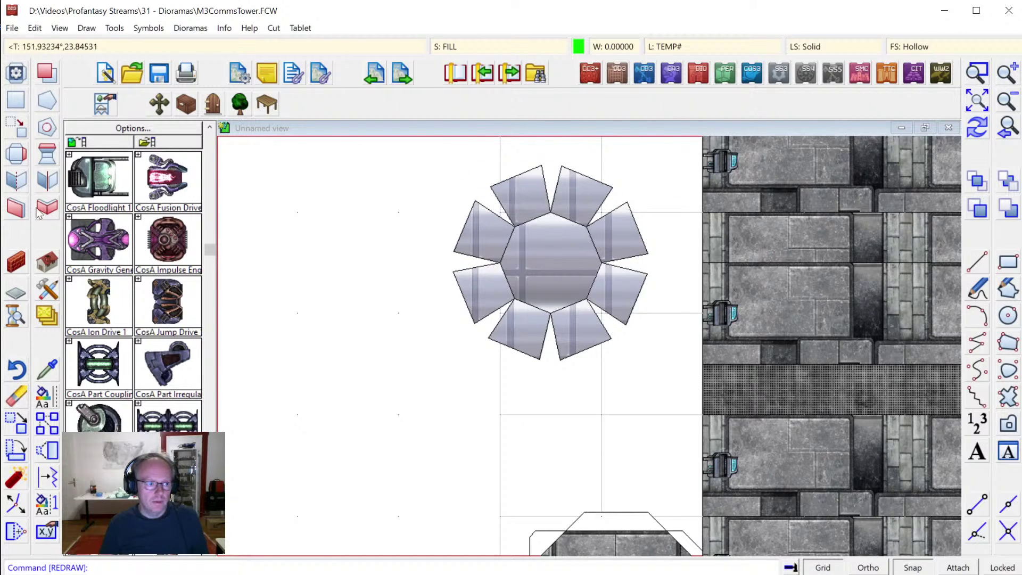
# Draw a black line joining the neighbouring outer corners of the upper-right two flaps, attached to their endpoints.
pyautogui.click(579, 47)
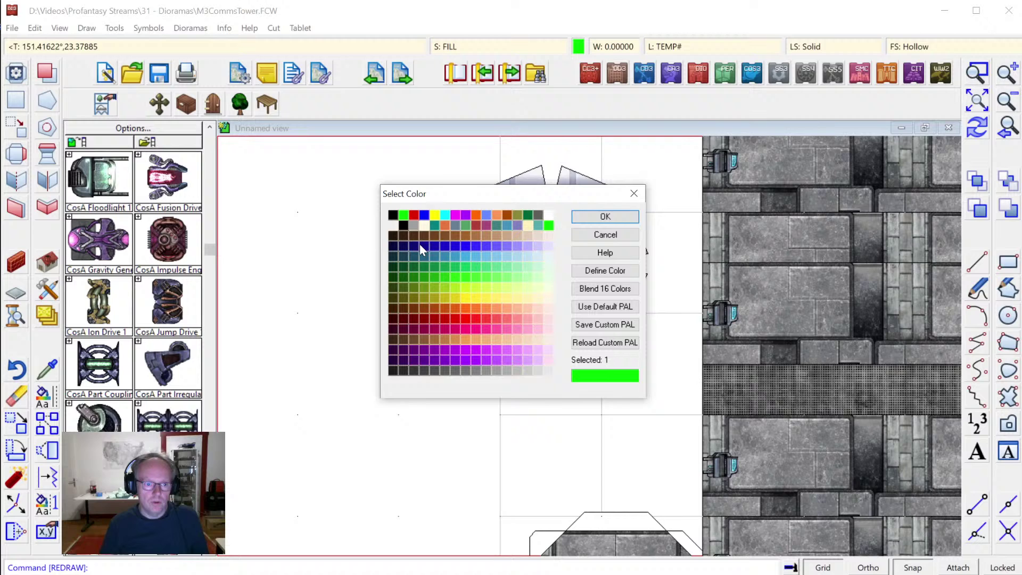
pyautogui.click(393, 215)
pyautogui.click(622, 218)
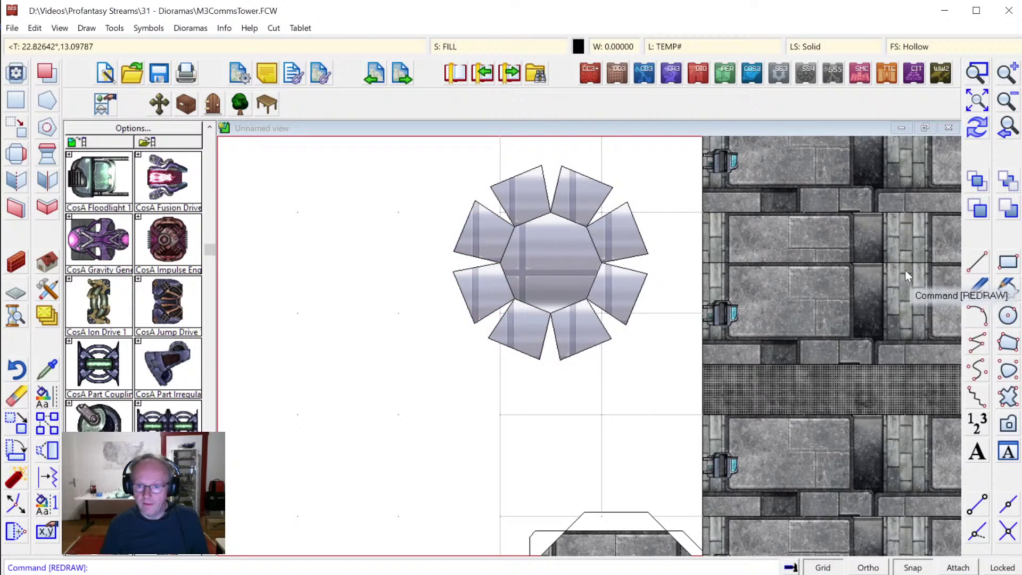
pyautogui.click(976, 263)
pyautogui.hotkey('ctrl', 'e')
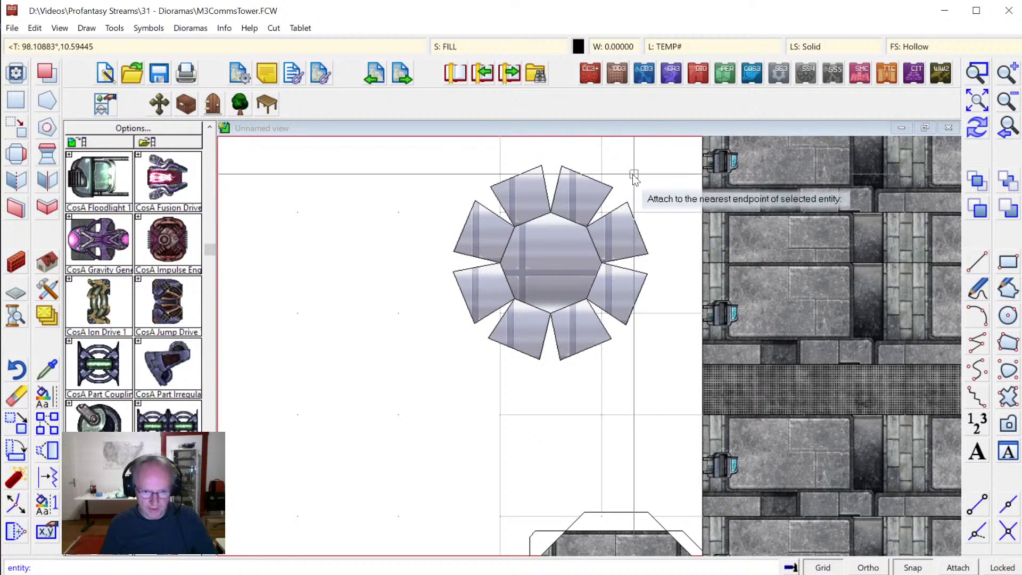
pyautogui.click(618, 189)
pyautogui.hotkey('ctrl', 'e')
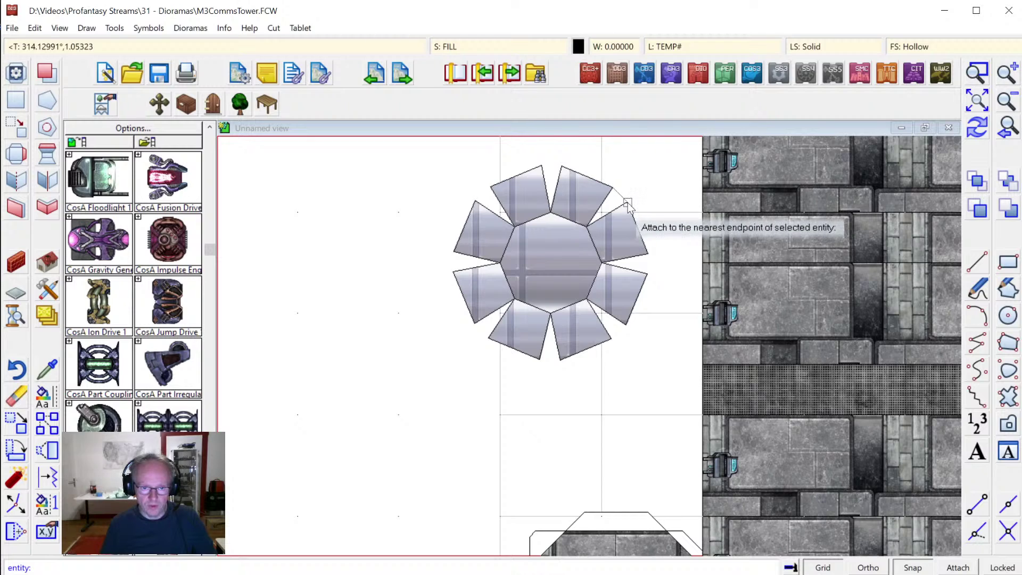
pyautogui.click(627, 203)
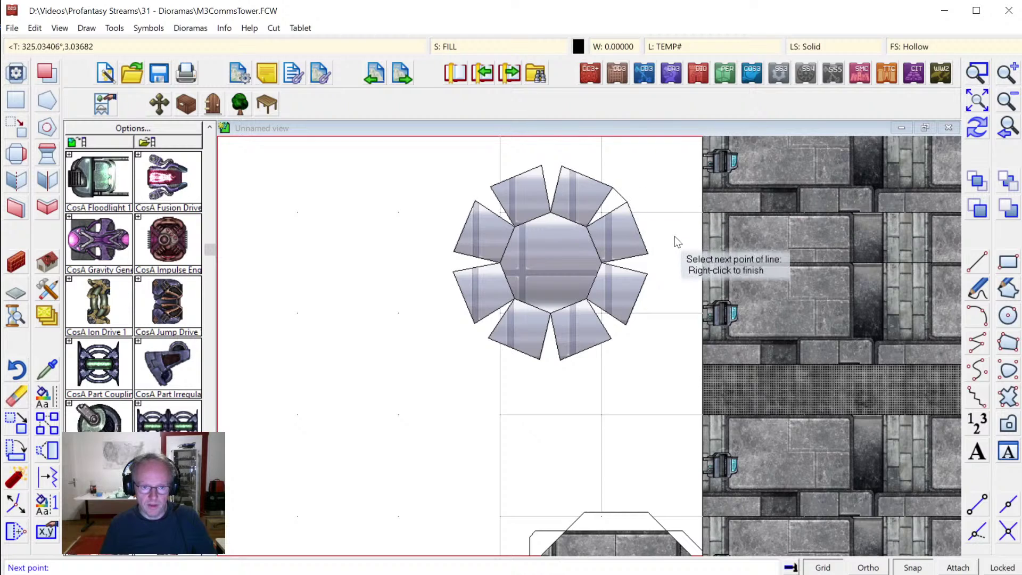
pyautogui.rightClick(666, 266)
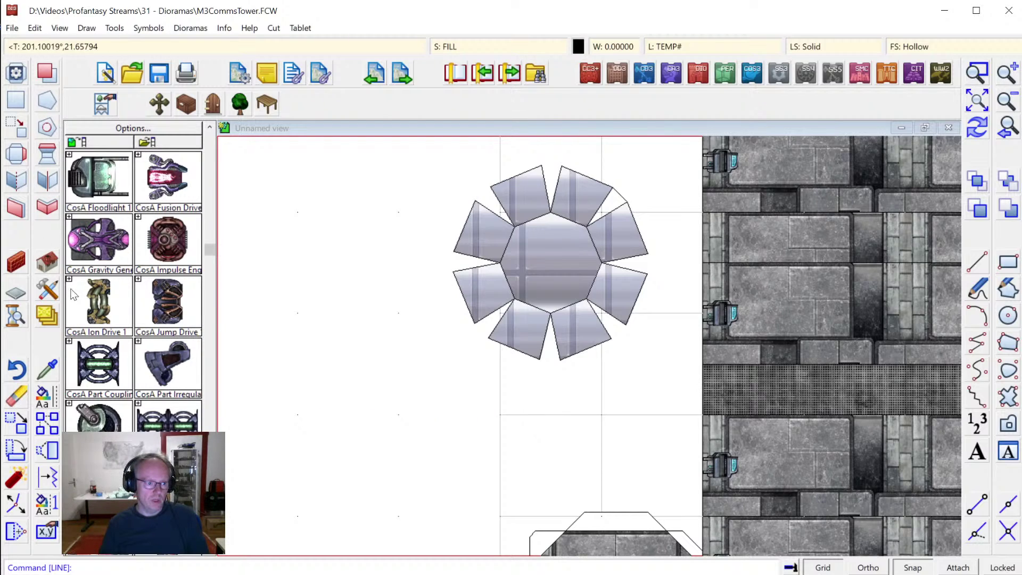
# Make a mirrored copy of the flap just right of the octagon's top corner across its outer edge, attaching the mirror line to the edge's endpoints.
pyautogui.rightClick(60, 423)
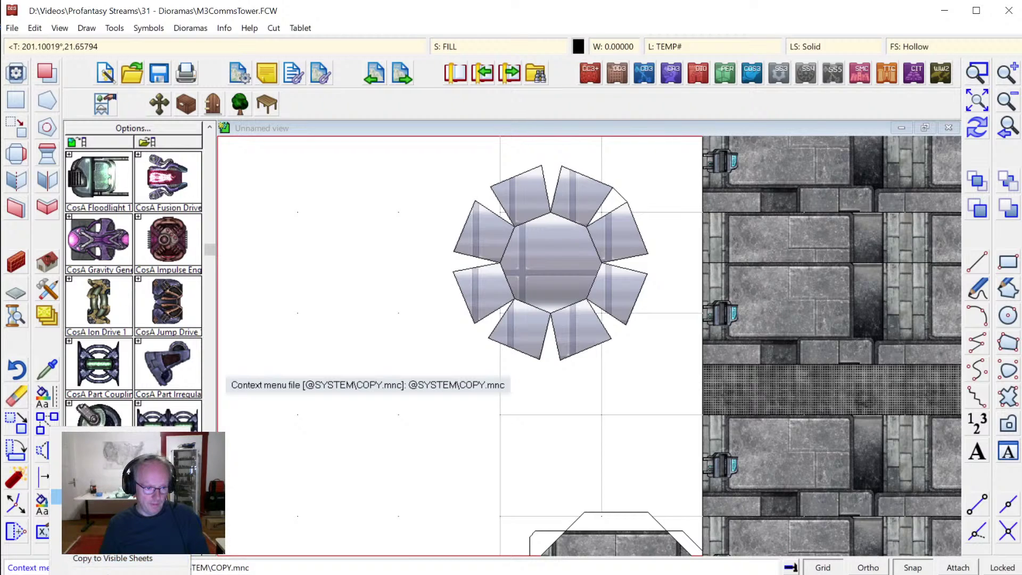
pyautogui.click(74, 511)
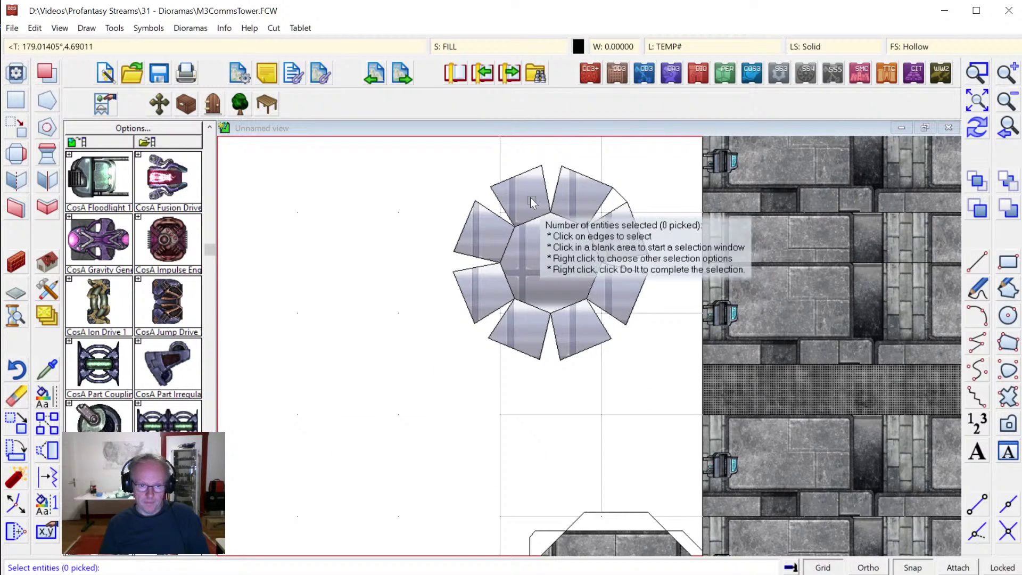
pyautogui.click(580, 177)
pyautogui.click(605, 186)
pyautogui.rightClick(605, 186)
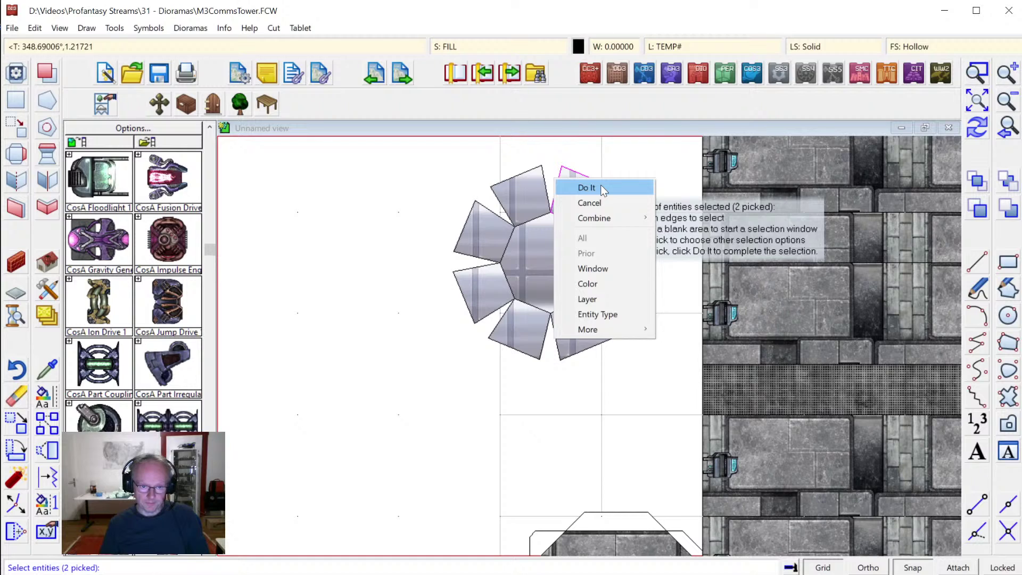
pyautogui.click(600, 187)
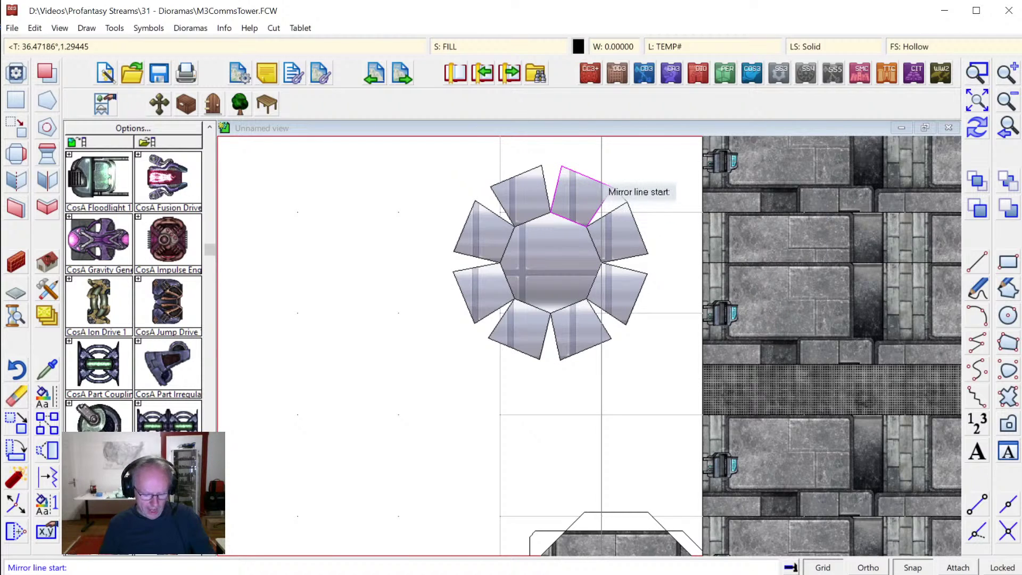
pyautogui.press('e')
pyautogui.click(598, 185)
pyautogui.press('e')
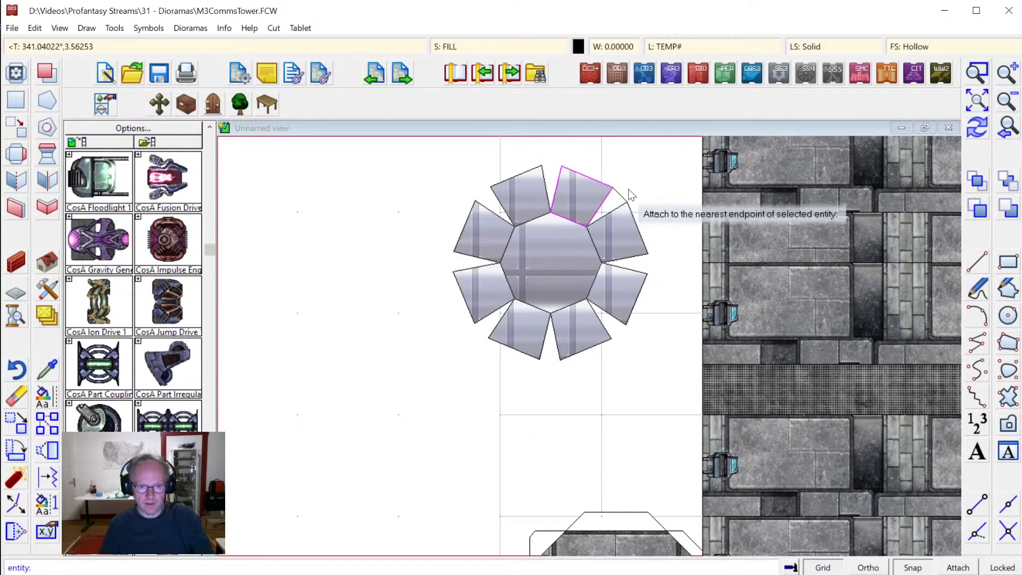
pyautogui.click(612, 190)
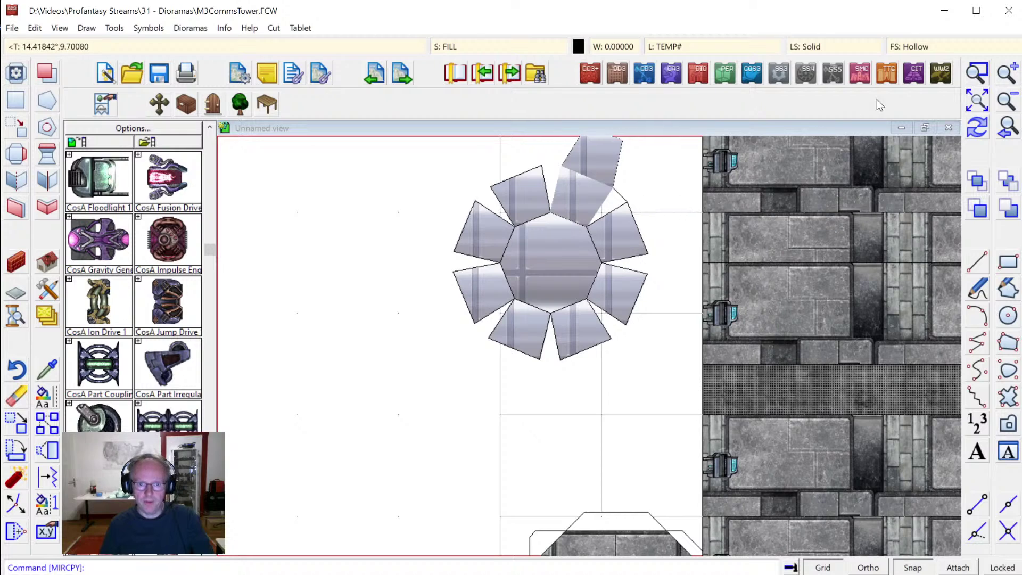
# Copy the mirrored backing panel and the corner-joining line in a circular array of one ring around the octagon's centre.
pyautogui.click(977, 128)
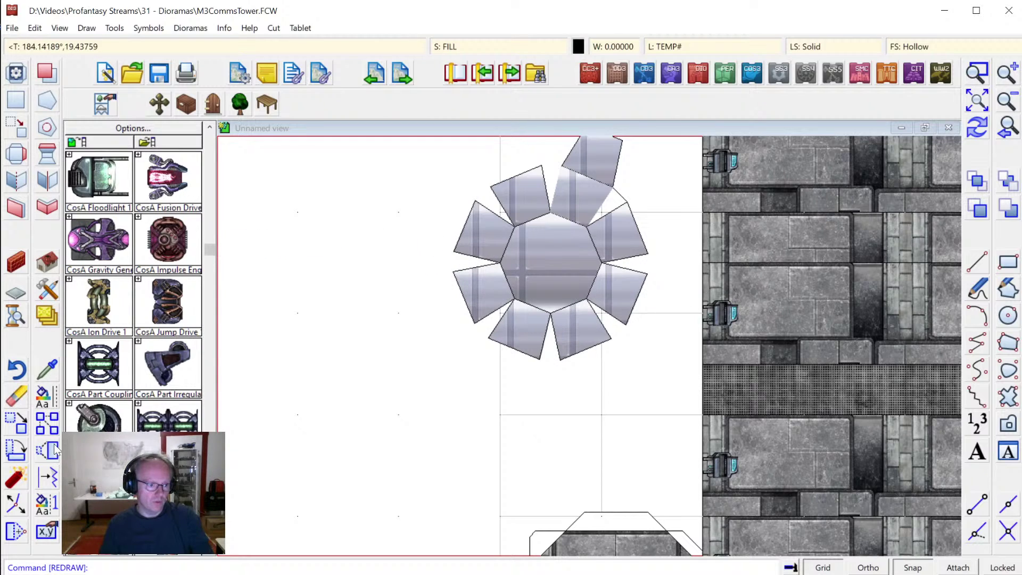
pyautogui.rightClick(48, 426)
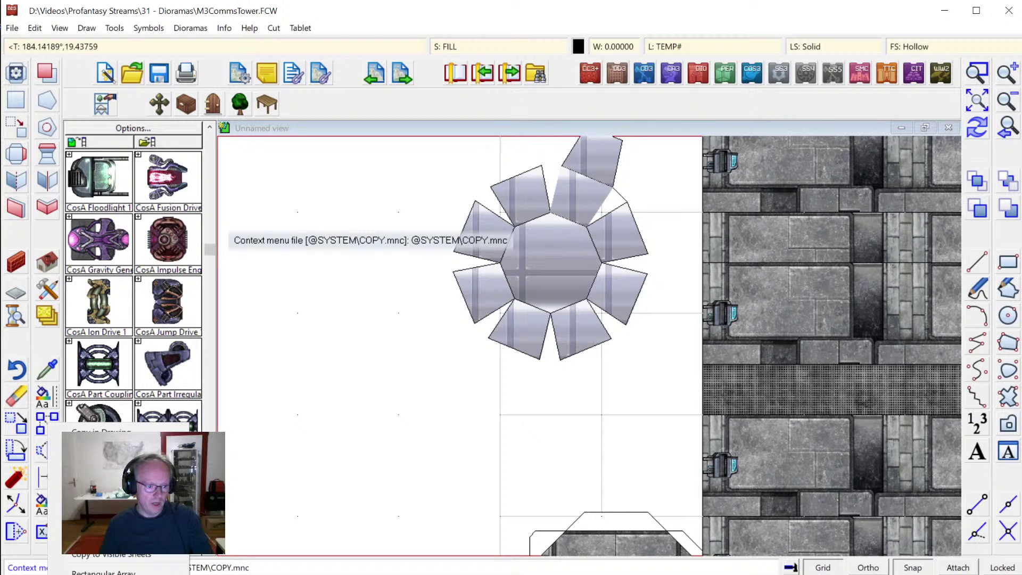
pyautogui.click(101, 432)
pyautogui.click(621, 193)
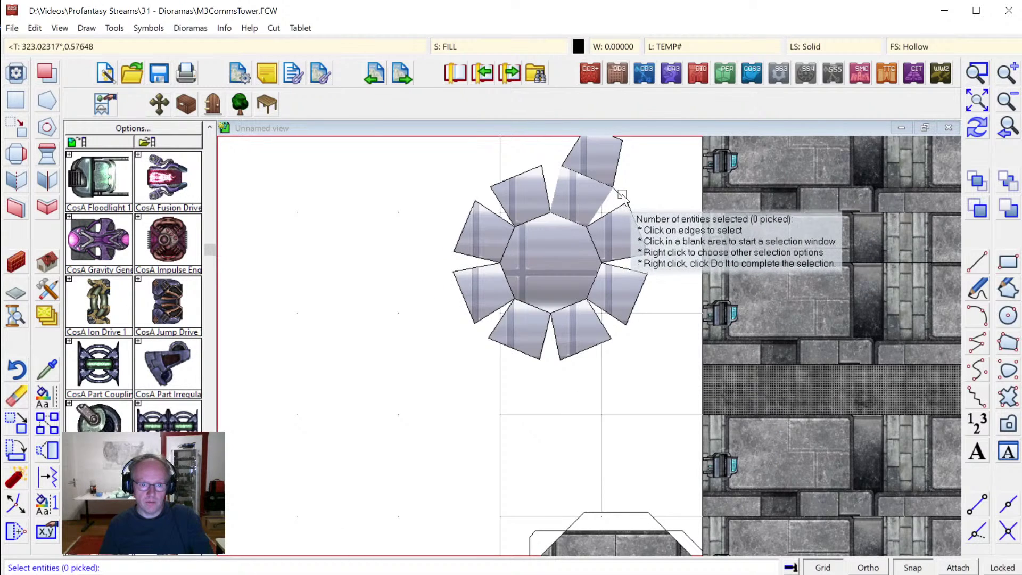
pyautogui.click(633, 177)
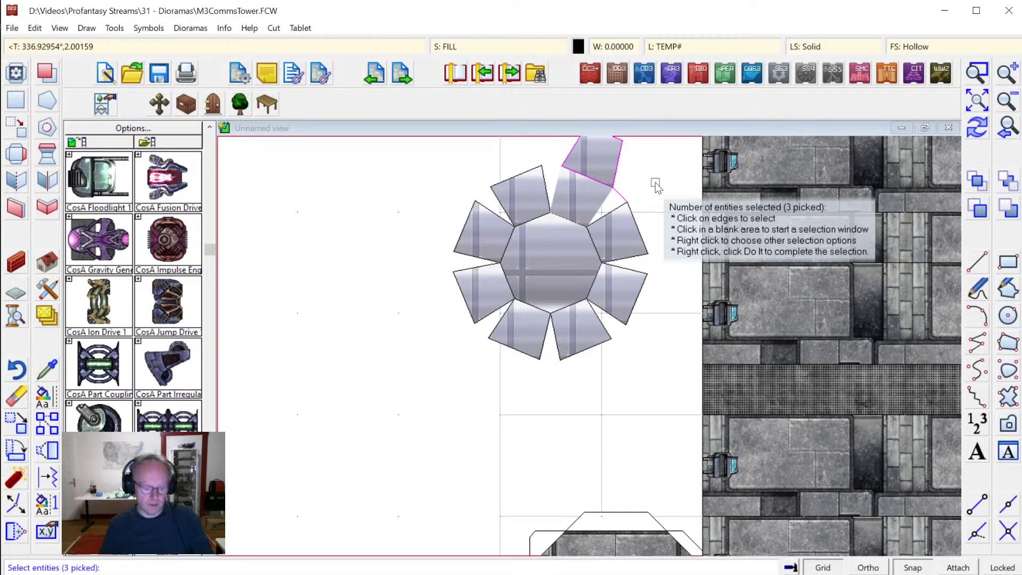
pyautogui.rightClick(657, 186)
pyautogui.click(660, 185)
pyautogui.press('Return')
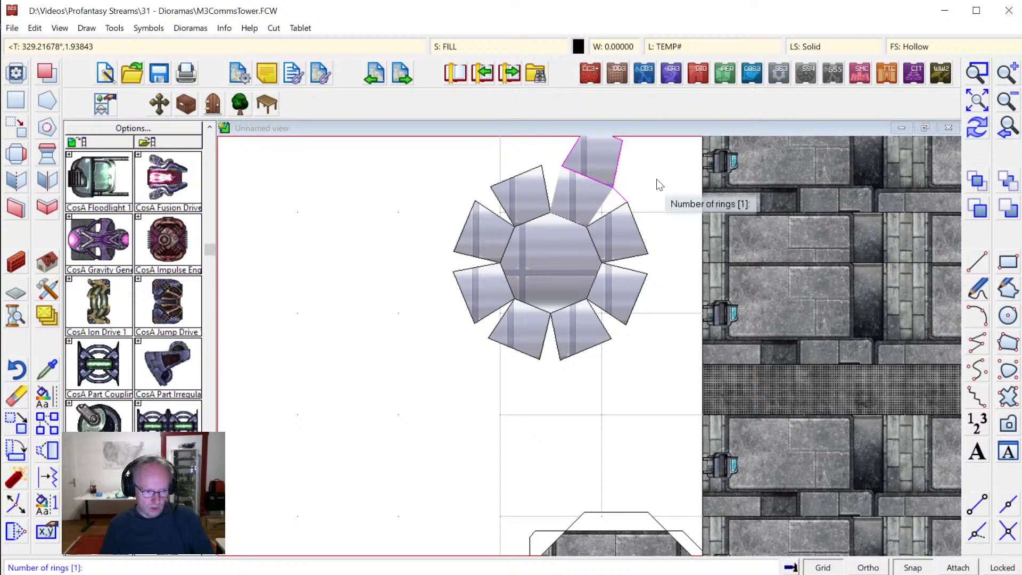
pyautogui.press('Return')
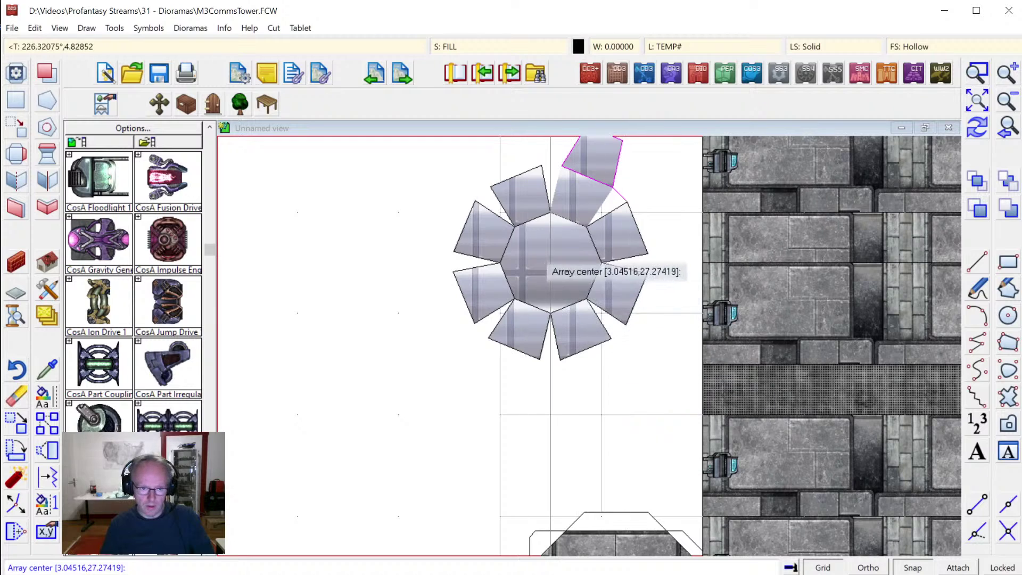
pyautogui.click(551, 260)
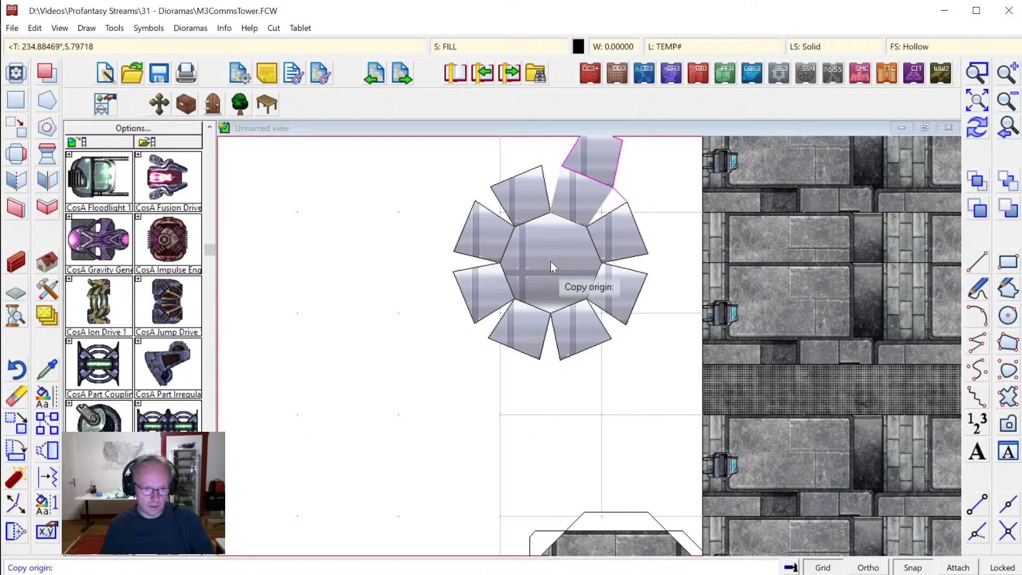
pyautogui.click(550, 261)
pyautogui.rightClick(553, 261)
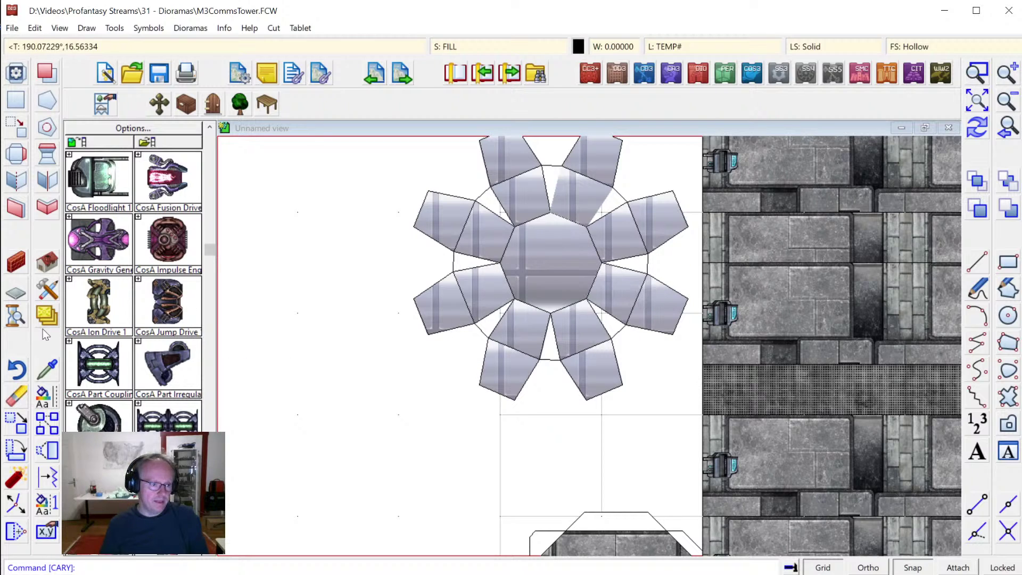
# Copy the dish's textured centre octagon, excluding the neighbouring flap, from its top corner to the outer-left endpoint of the lower-left backing panel.
pyautogui.click(46, 424)
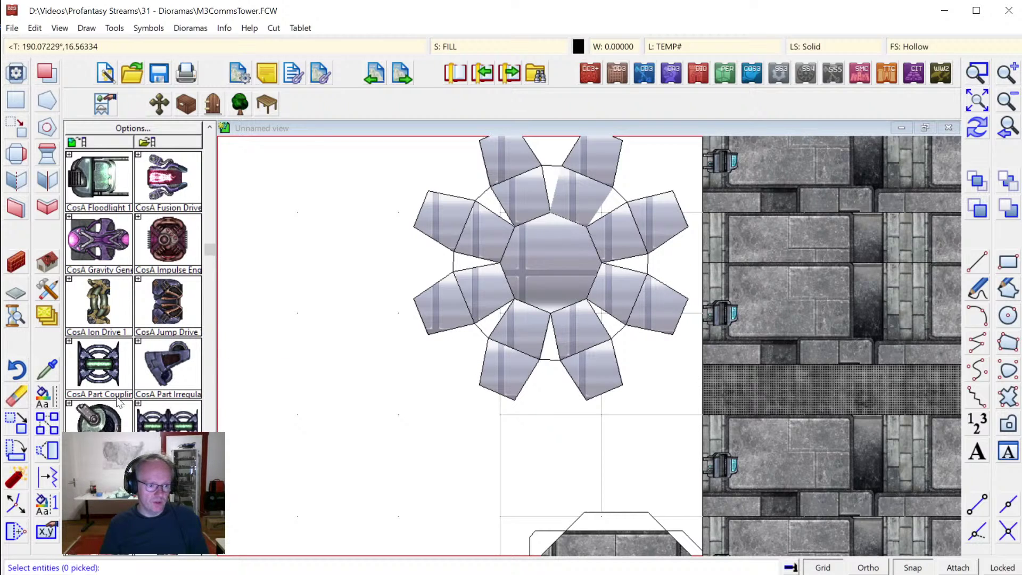
pyautogui.rightClick(571, 226)
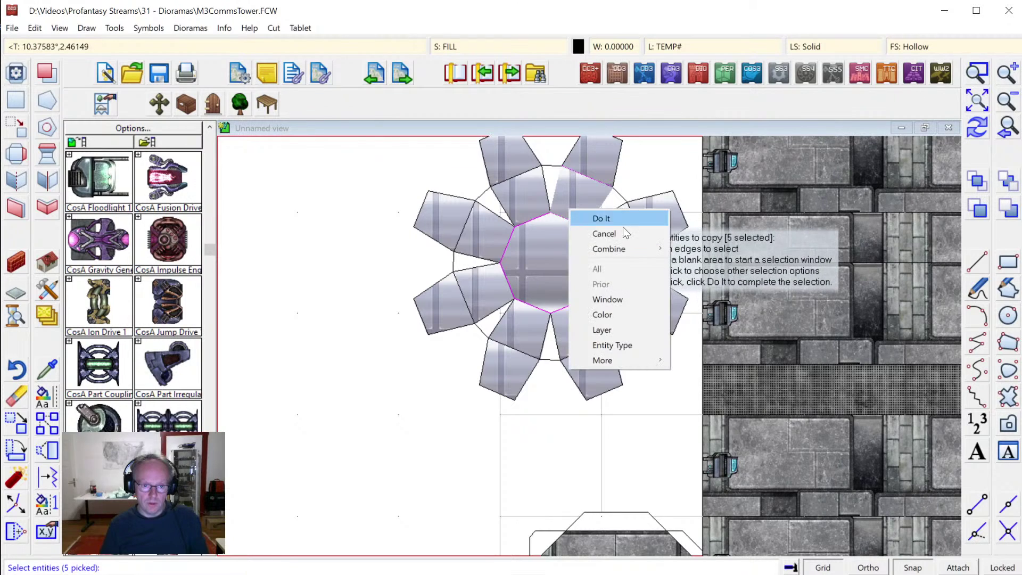
pyautogui.moveTo(621, 248)
pyautogui.click(709, 280)
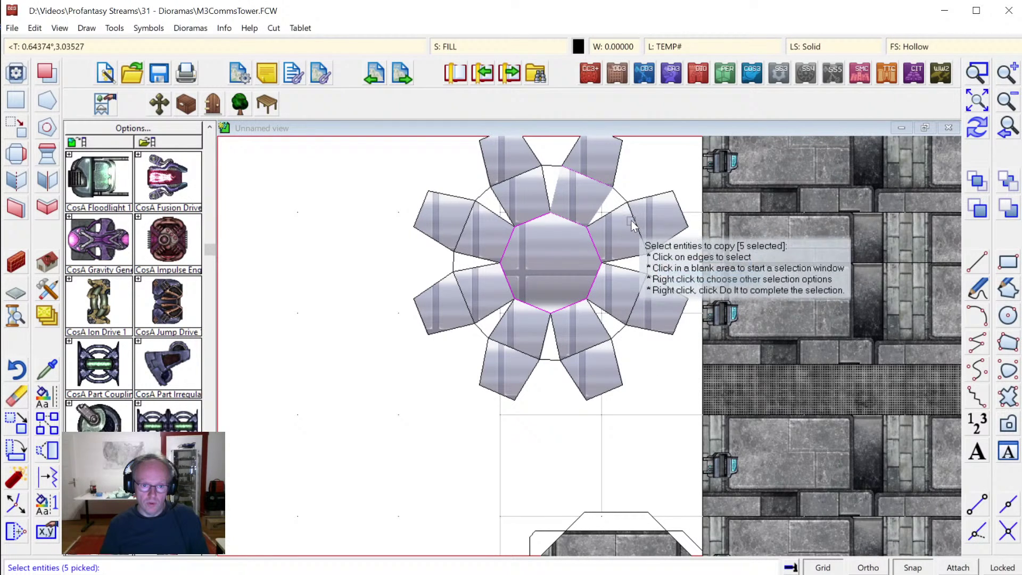
pyautogui.rightClick(604, 213)
pyautogui.click(605, 216)
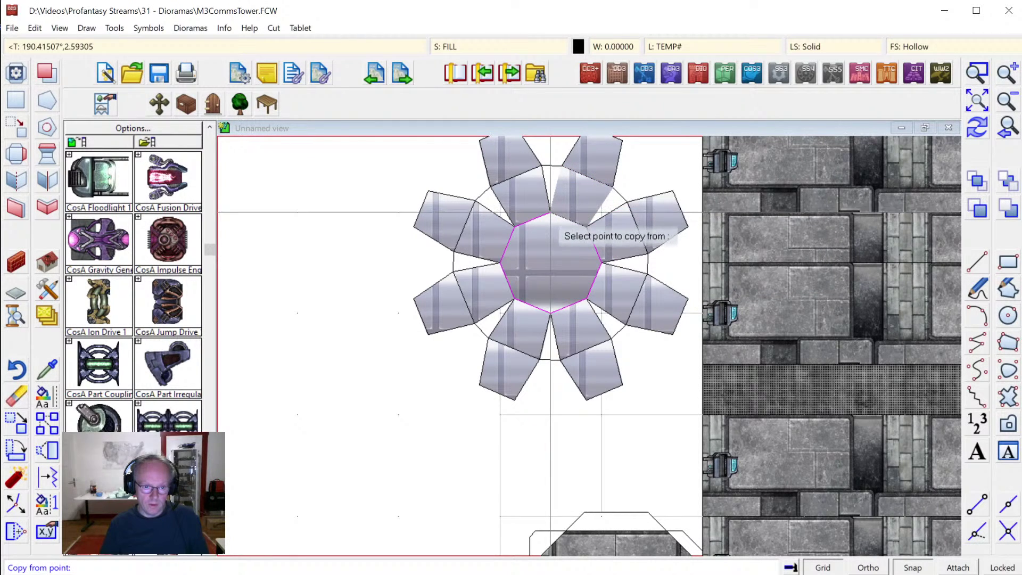
pyautogui.click(551, 213)
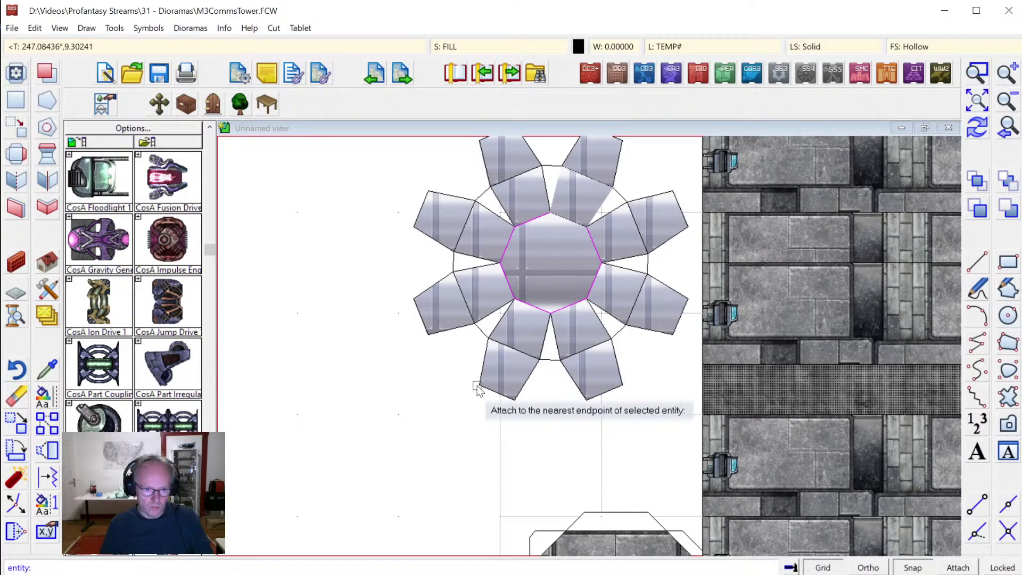
pyautogui.click(478, 389)
pyautogui.rightClick(623, 361)
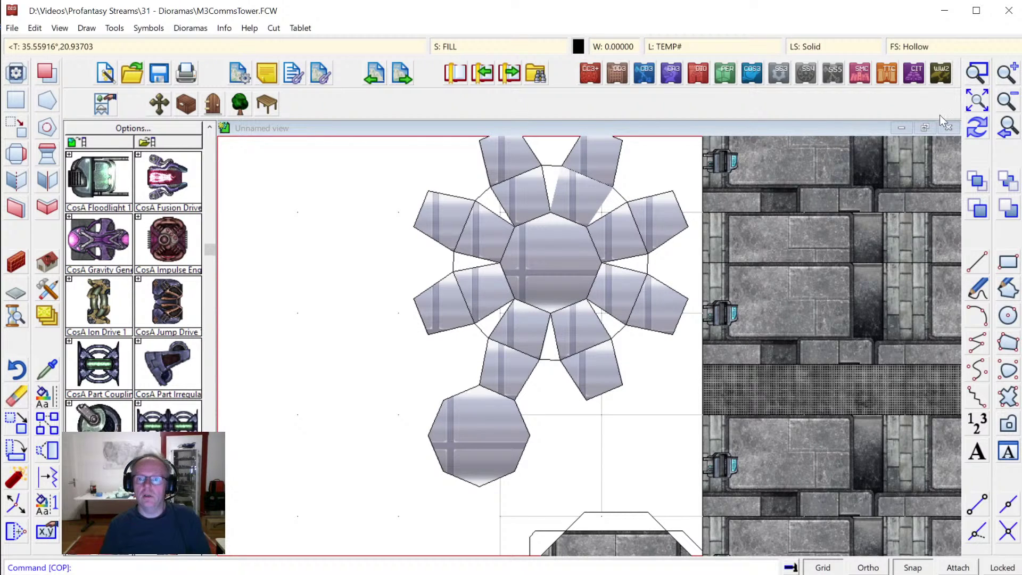
pyautogui.click(976, 109)
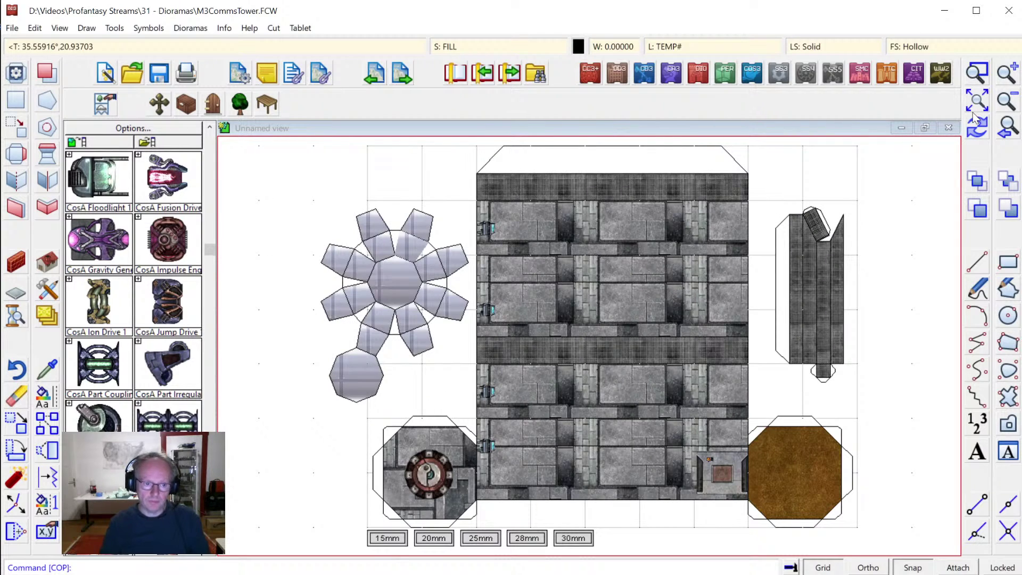
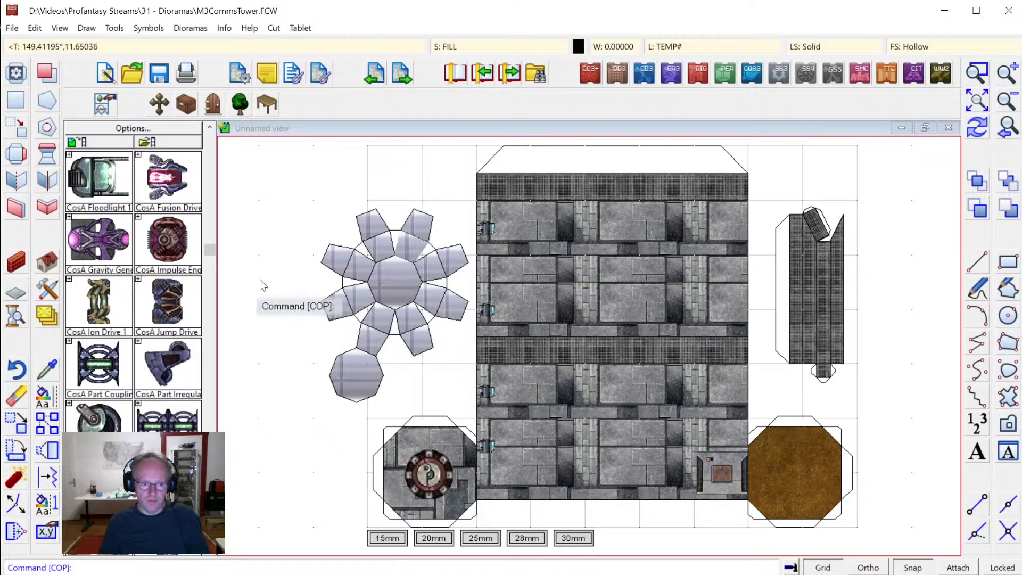
# Try to move the tower's upper and lower wall sections and both octagonal bases vertically with Ortho on, and undo the move.
pyautogui.click(21, 428)
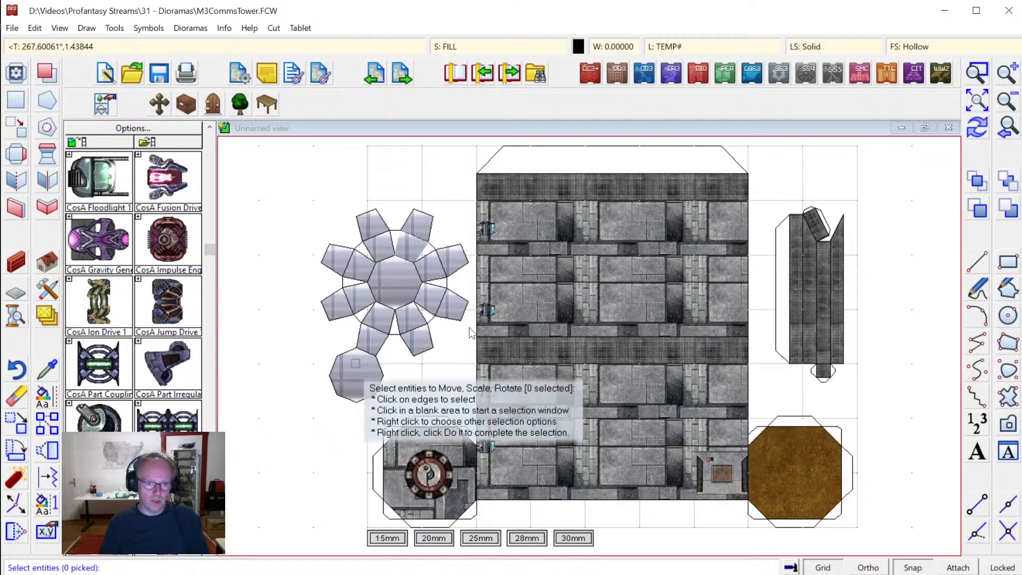
pyautogui.click(348, 424)
pyautogui.click(873, 526)
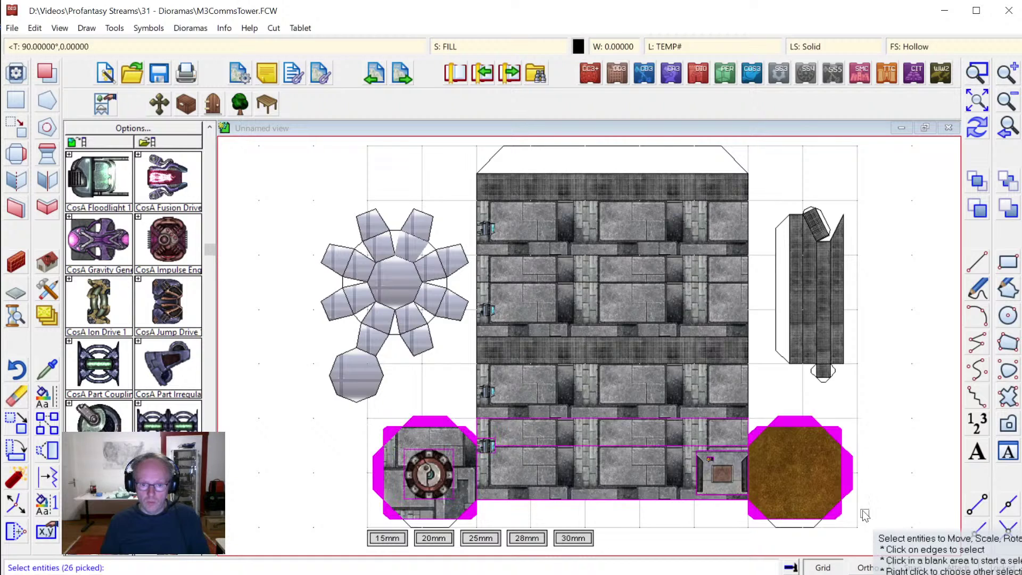
pyautogui.click(471, 150)
pyautogui.click(627, 240)
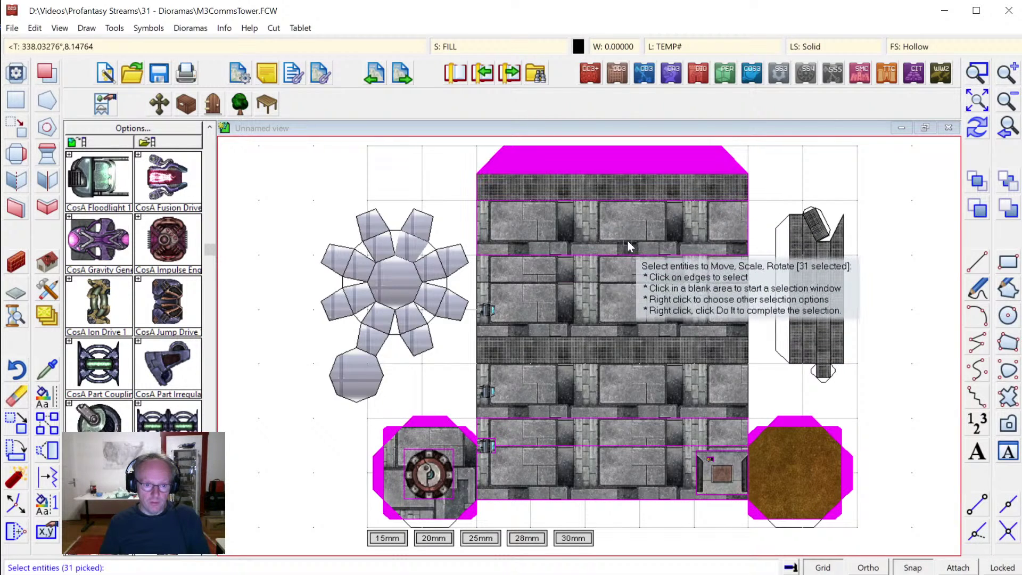
pyautogui.rightClick(628, 240)
pyautogui.click(628, 247)
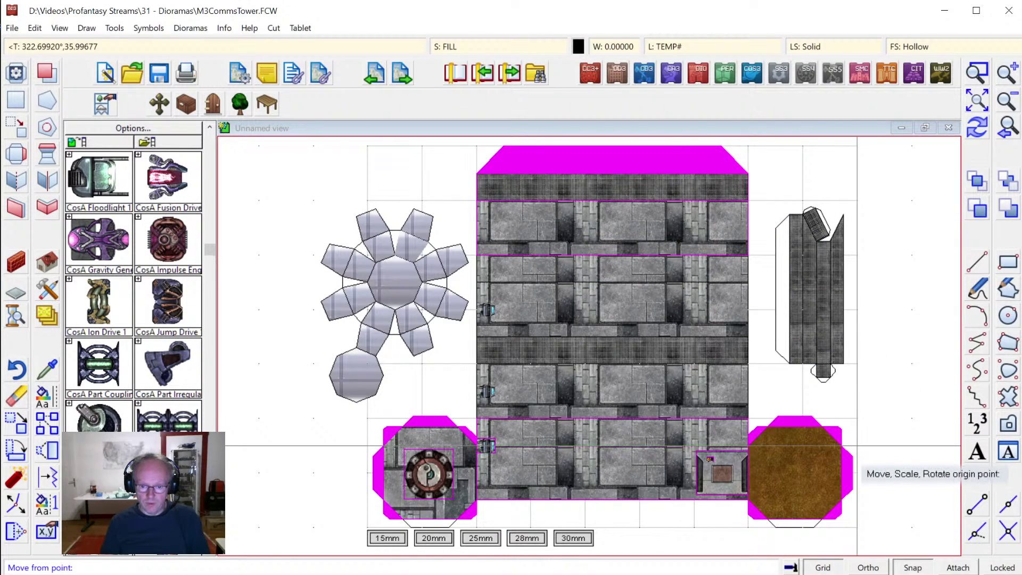
pyautogui.click(853, 452)
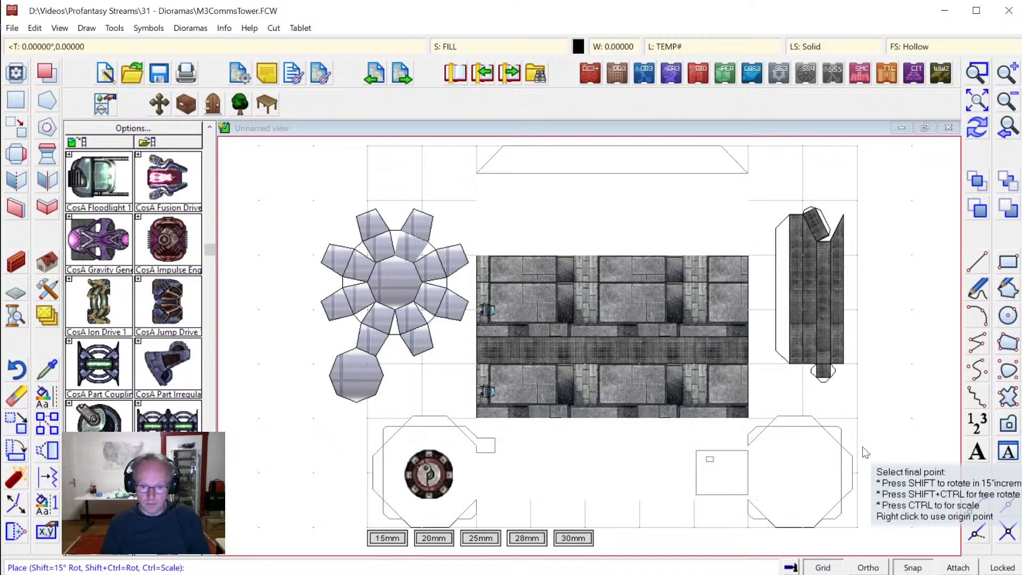
pyautogui.click(864, 567)
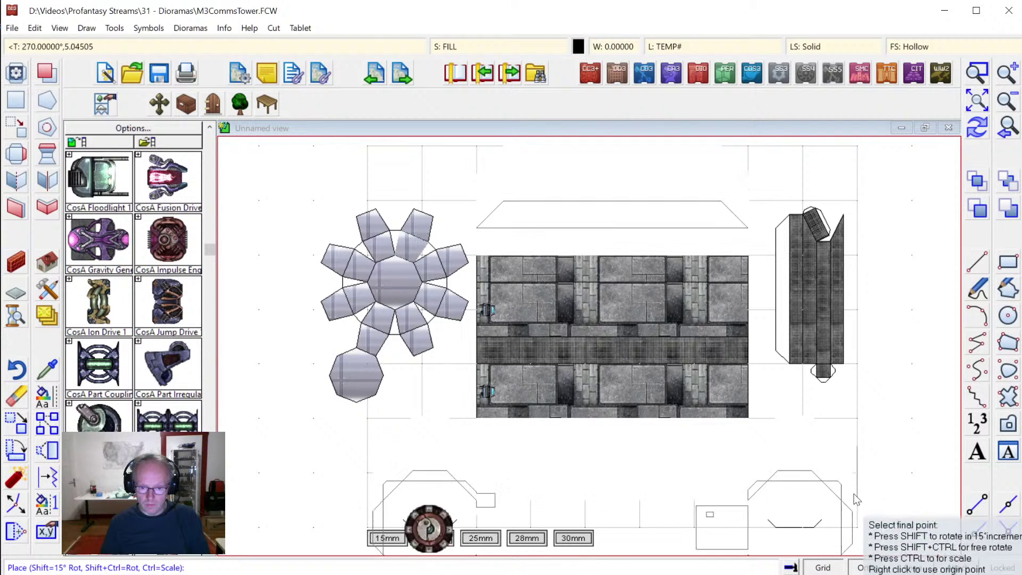
pyautogui.click(873, 429)
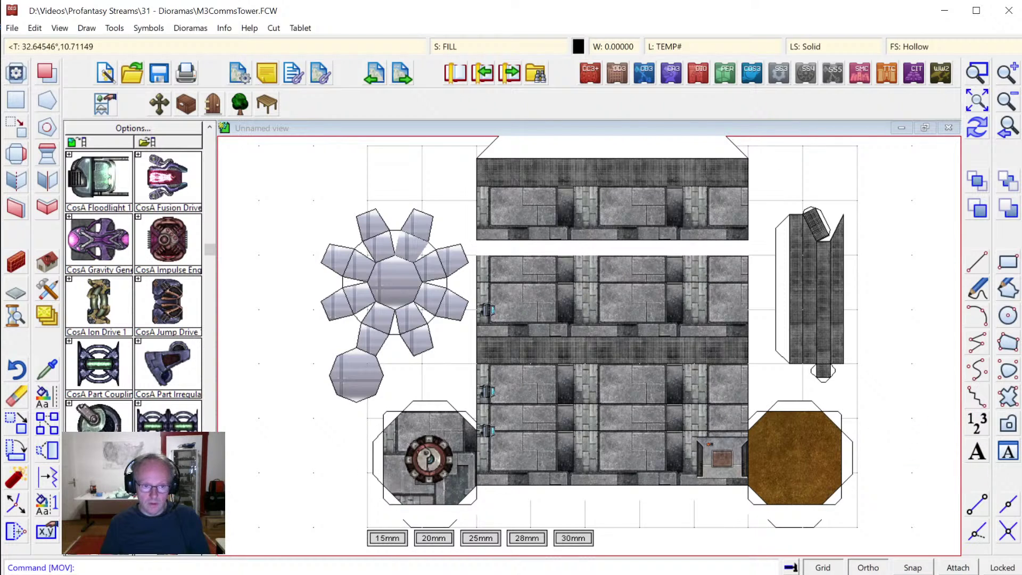
pyautogui.click(977, 128)
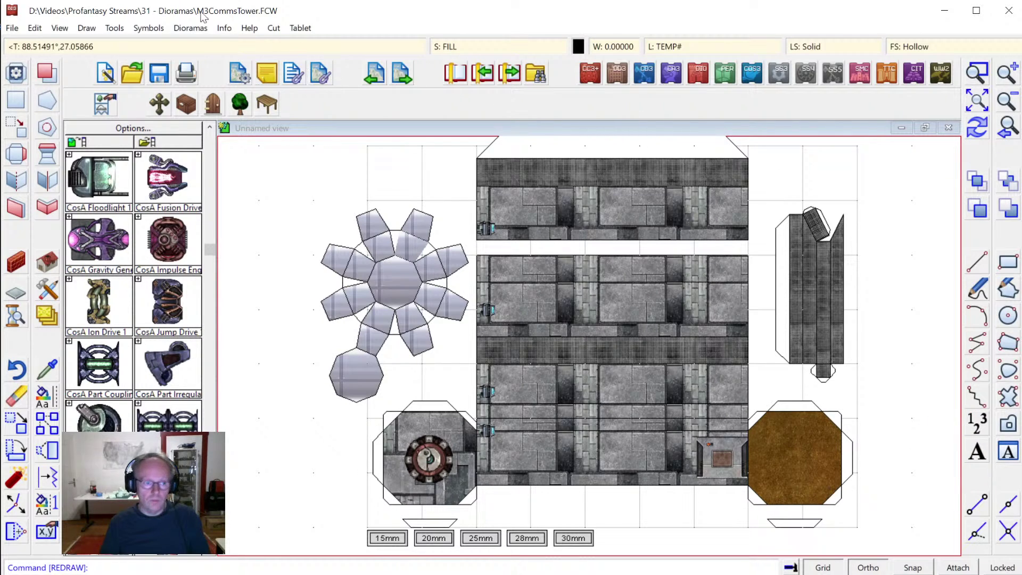
pyautogui.click(42, 27)
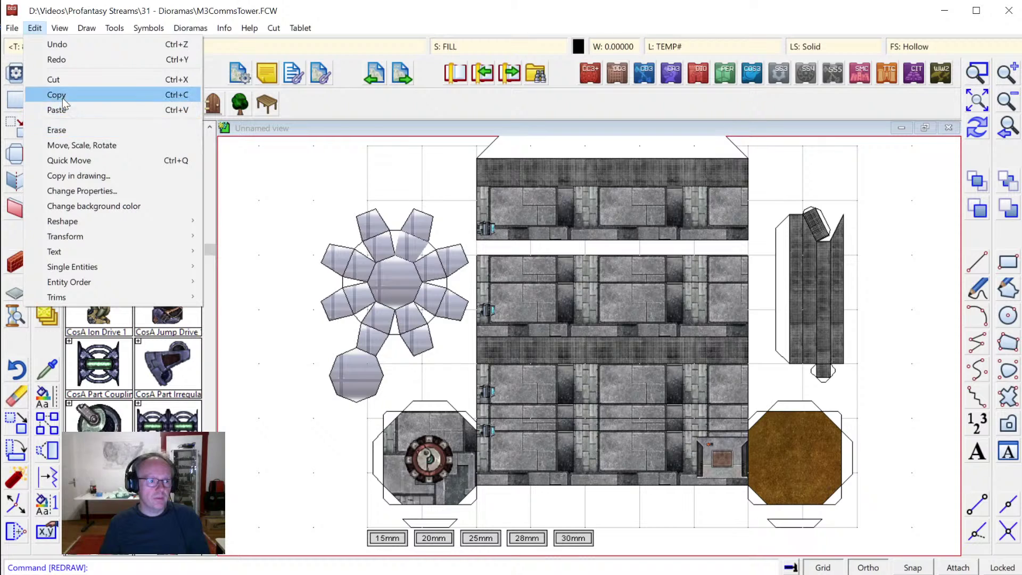
pyautogui.click(67, 44)
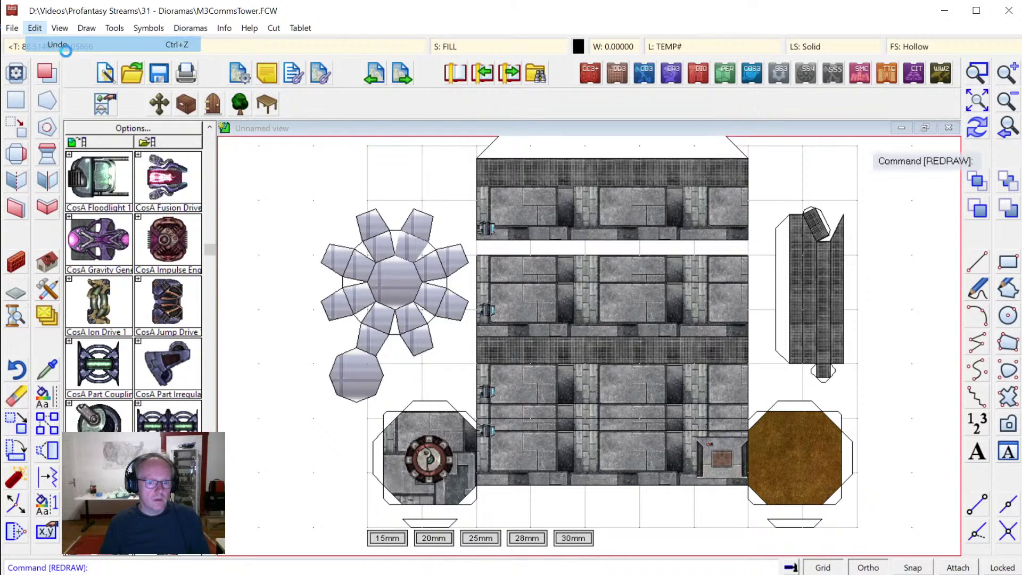
# Move the whole tower wall with its top tab and both octagonal bases slightly to the right.
pyautogui.click(19, 421)
pyautogui.click(364, 425)
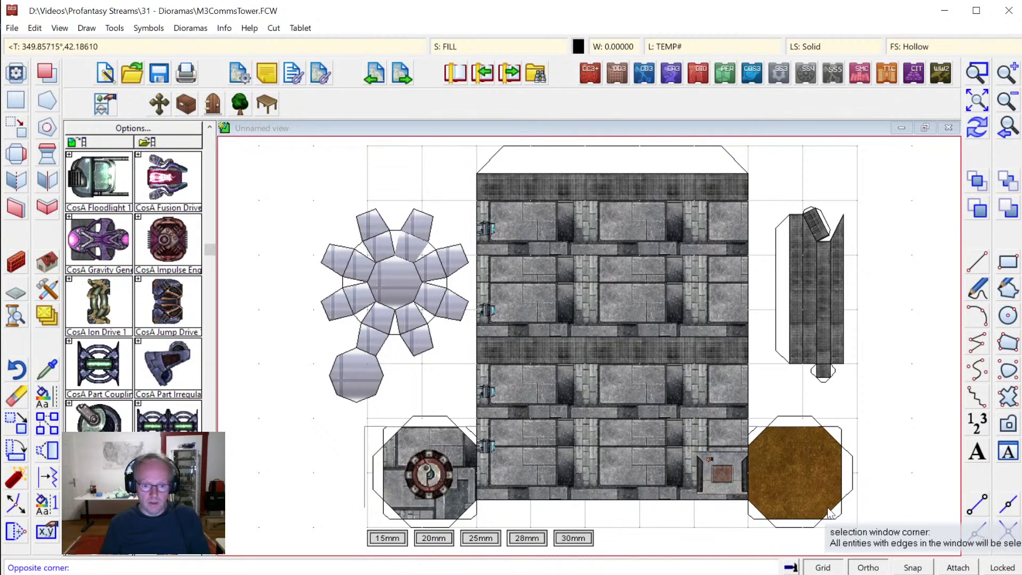
pyautogui.click(870, 514)
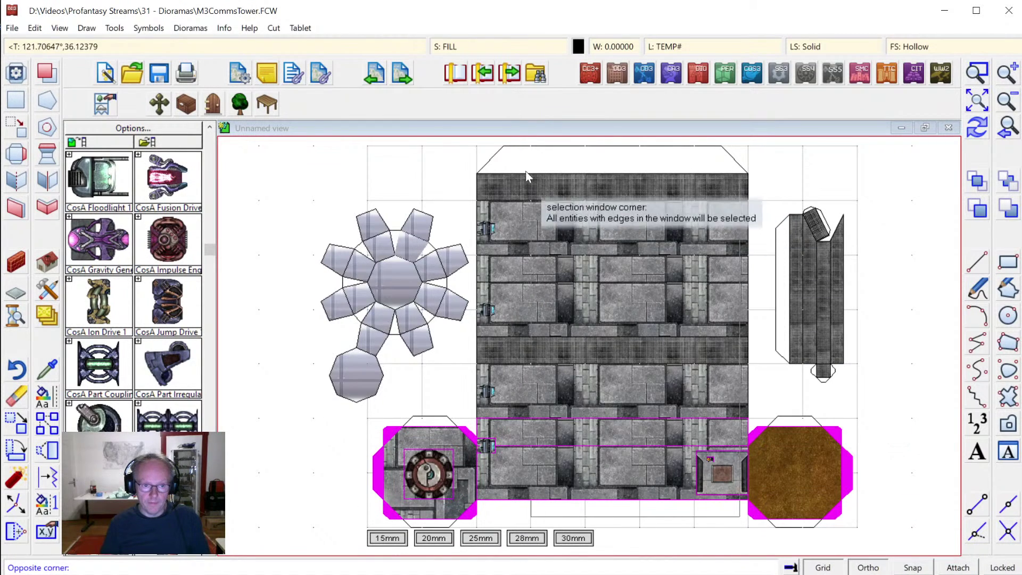
pyautogui.click(473, 142)
pyautogui.rightClick(526, 223)
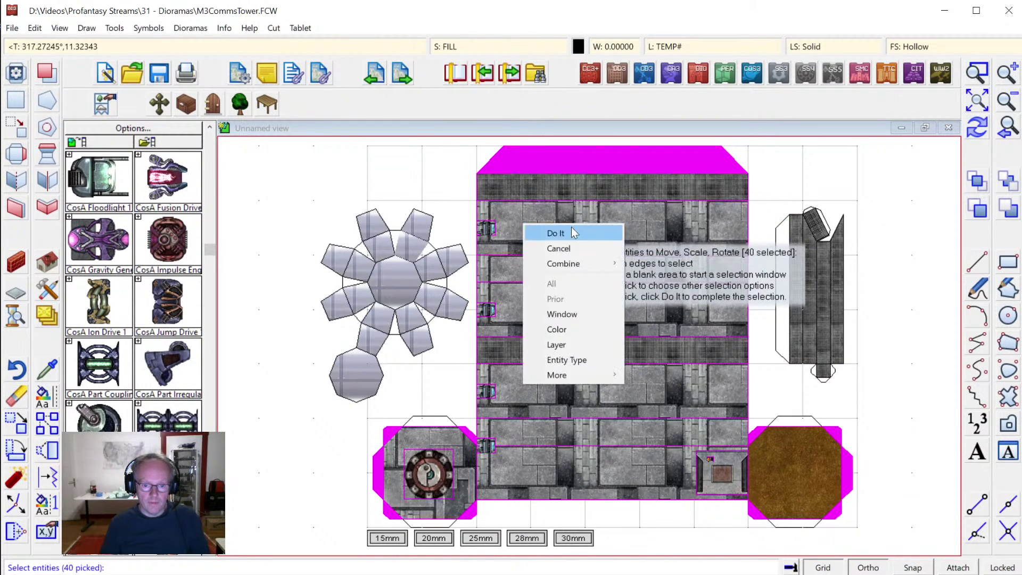
pyautogui.click(571, 227)
pyautogui.click(746, 170)
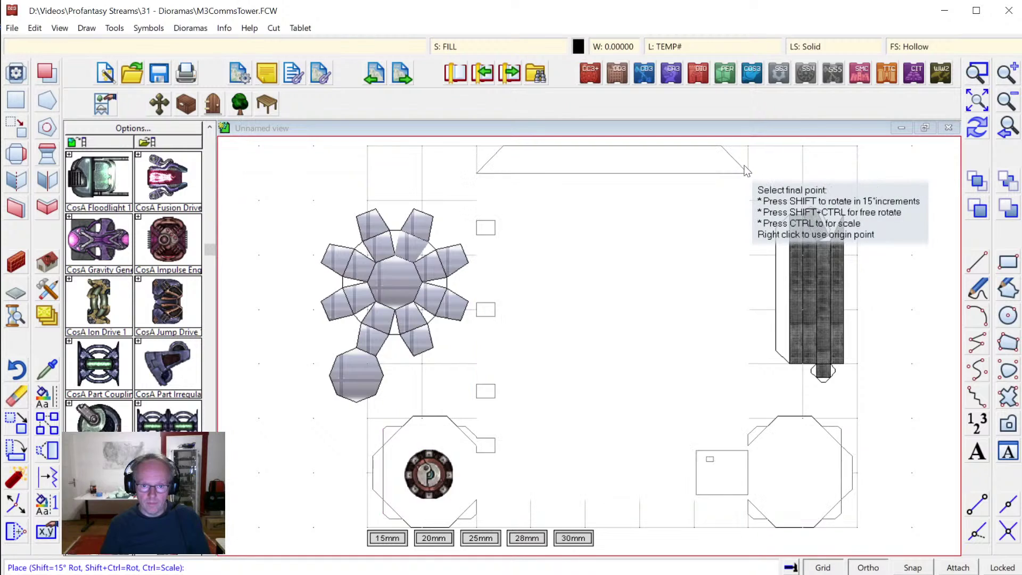
pyautogui.click(749, 165)
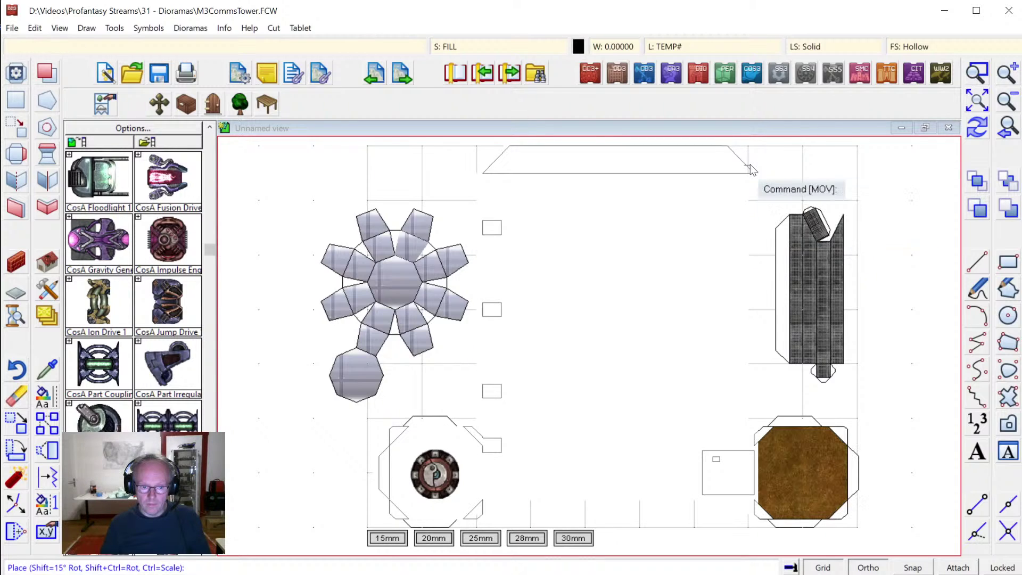
# Rotate the whole satellite dish with its backing octagon counter-clockwise in 15° increments and place it beside the tower wall, above the grey base.
pyautogui.click(275, 197)
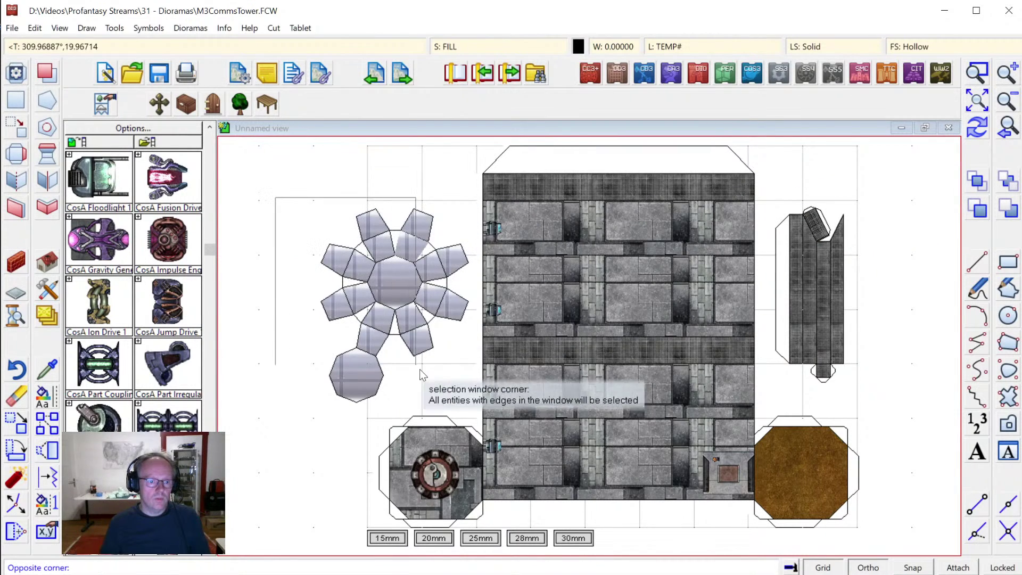
pyautogui.click(465, 400)
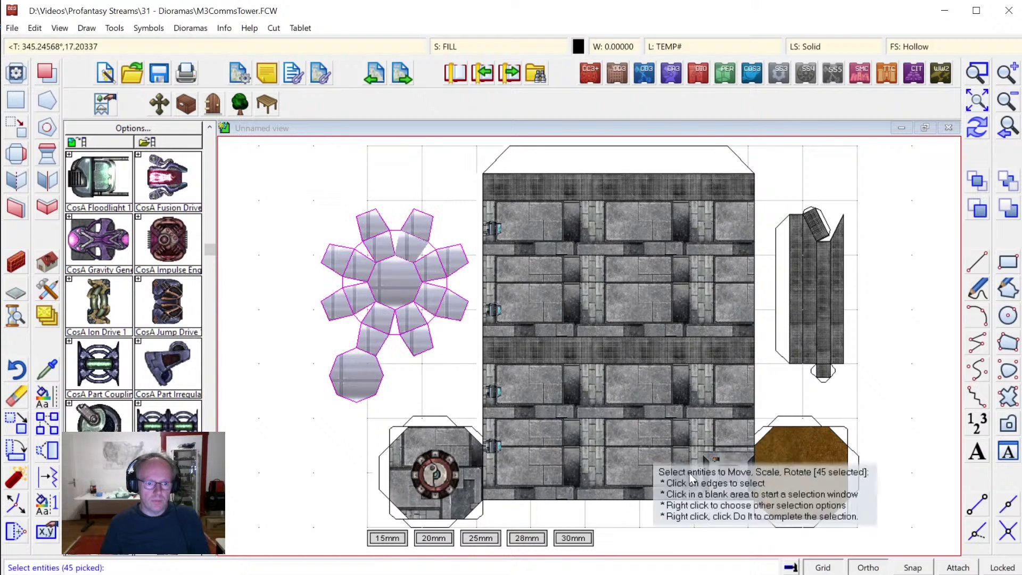
pyautogui.rightClick(378, 276)
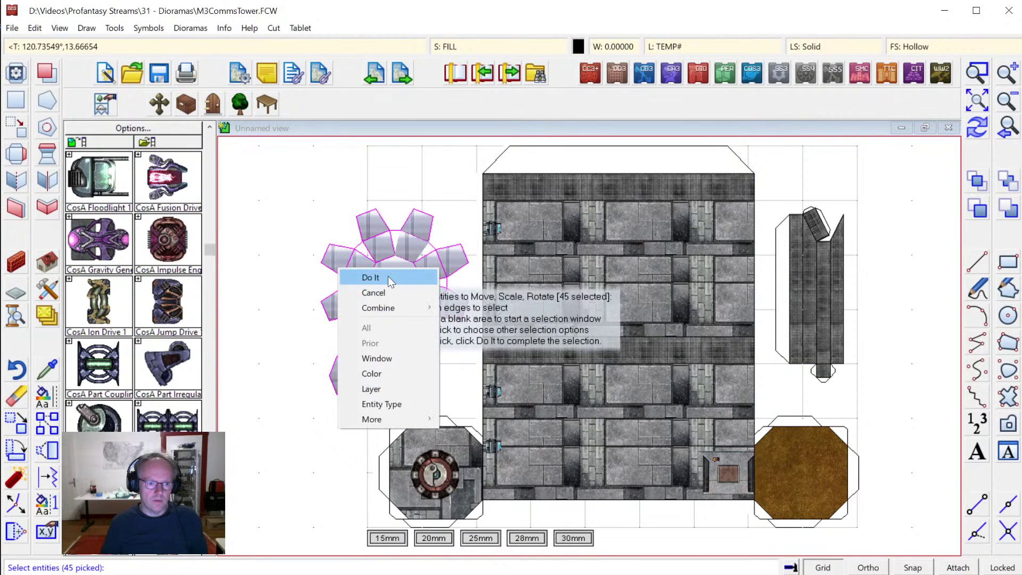
pyautogui.click(388, 276)
pyautogui.click(363, 283)
pyautogui.press('shift')
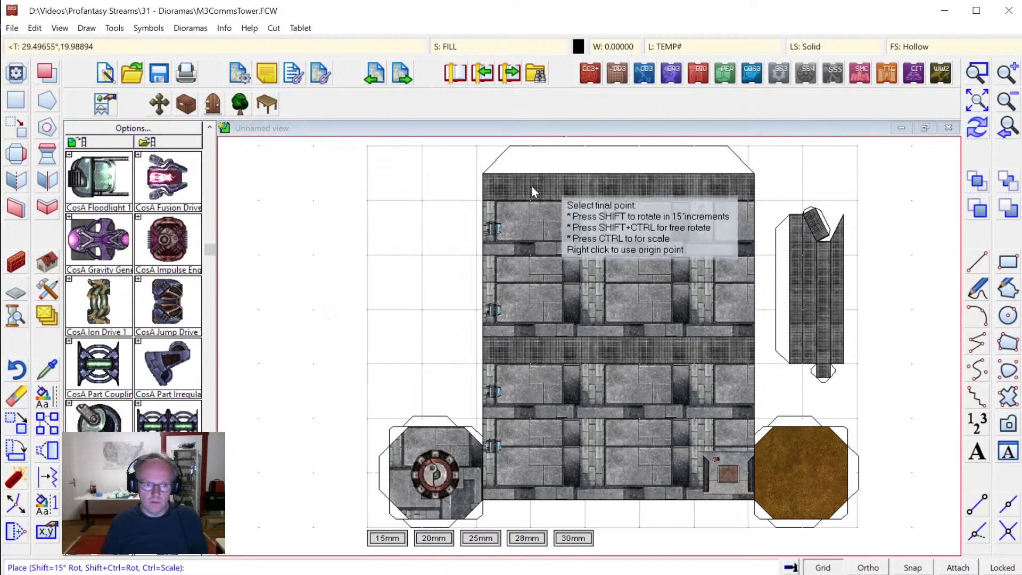
pyautogui.click(378, 300)
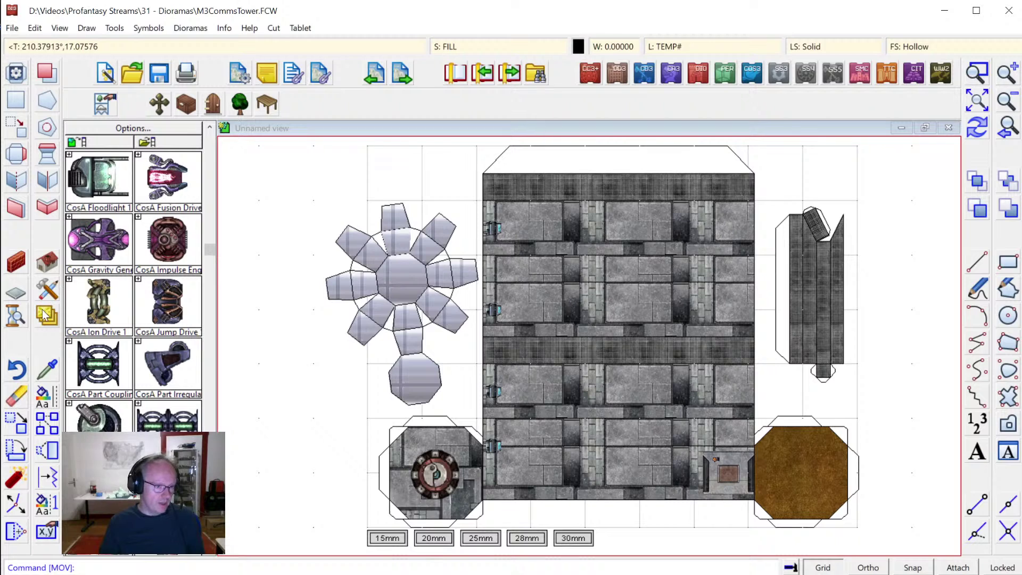
# Move the upper and lower glue tabs of both octagonal bases together, from the brown base's upper tab corner endpoint to that base's upper-right corner endpoint.
pyautogui.click(16, 423)
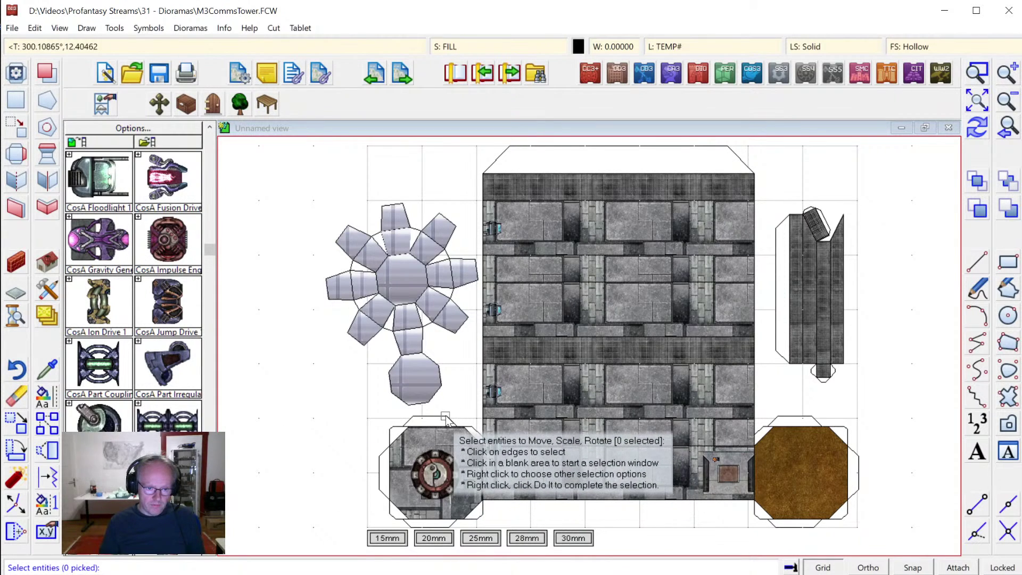
pyautogui.click(446, 416)
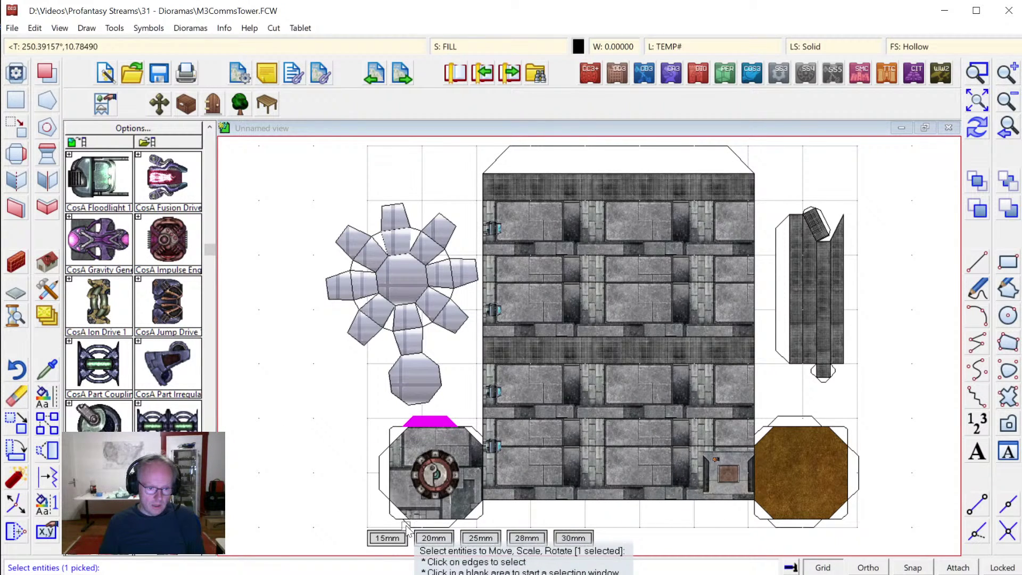
pyautogui.click(438, 523)
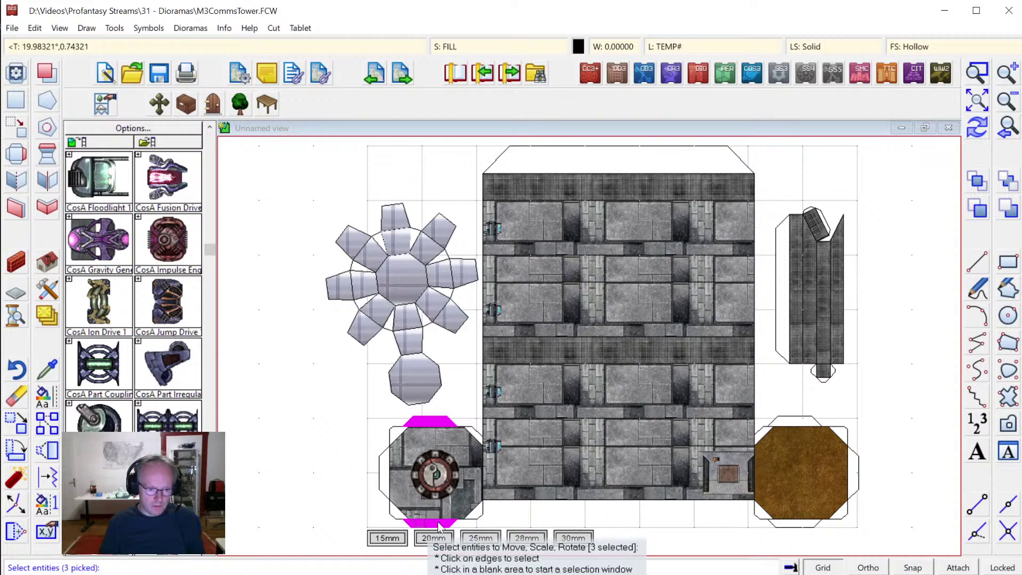
pyautogui.click(809, 417)
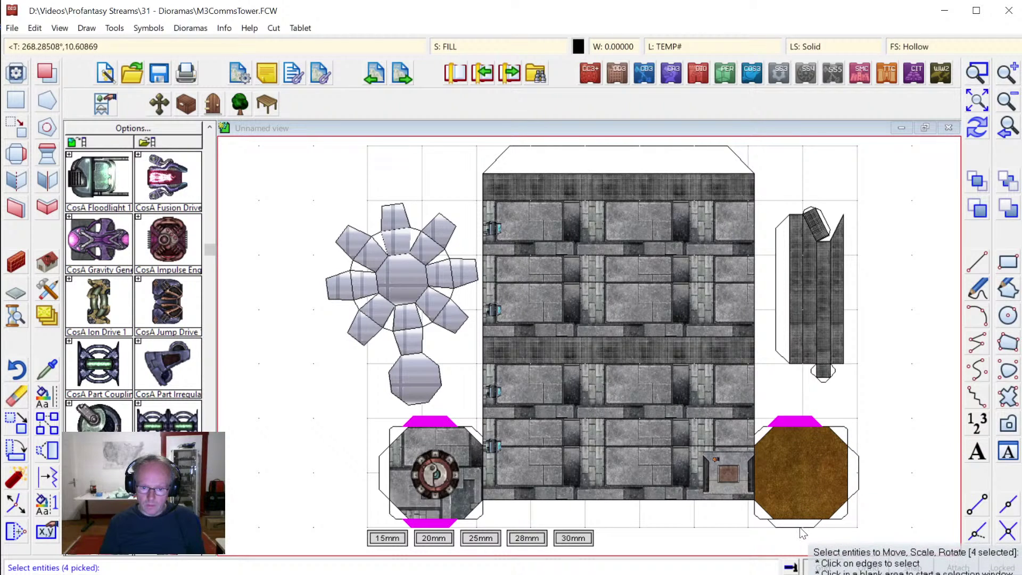
pyautogui.click(803, 530)
pyautogui.rightClick(886, 416)
pyautogui.click(977, 101)
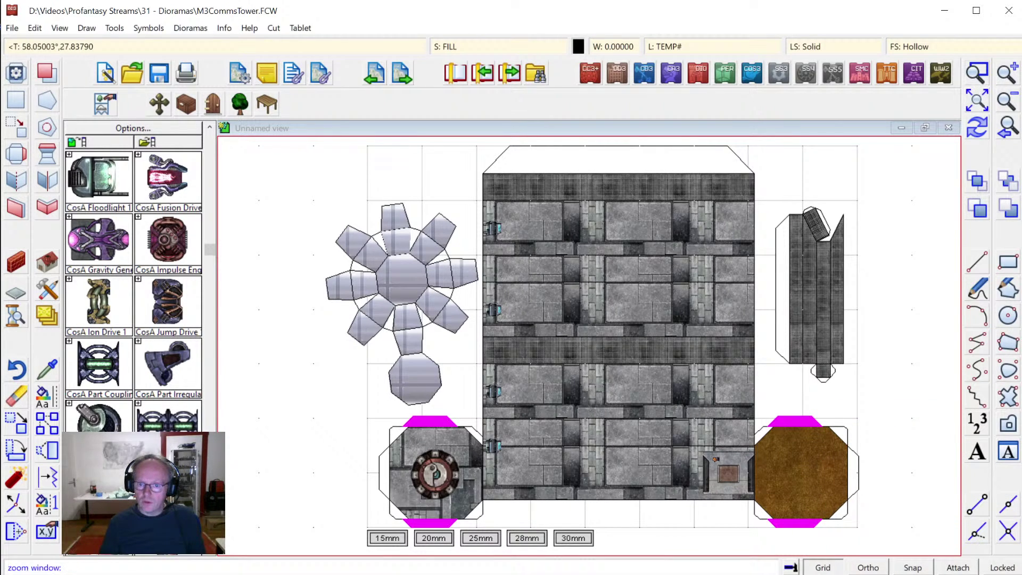
pyautogui.click(815, 374)
pyautogui.click(864, 462)
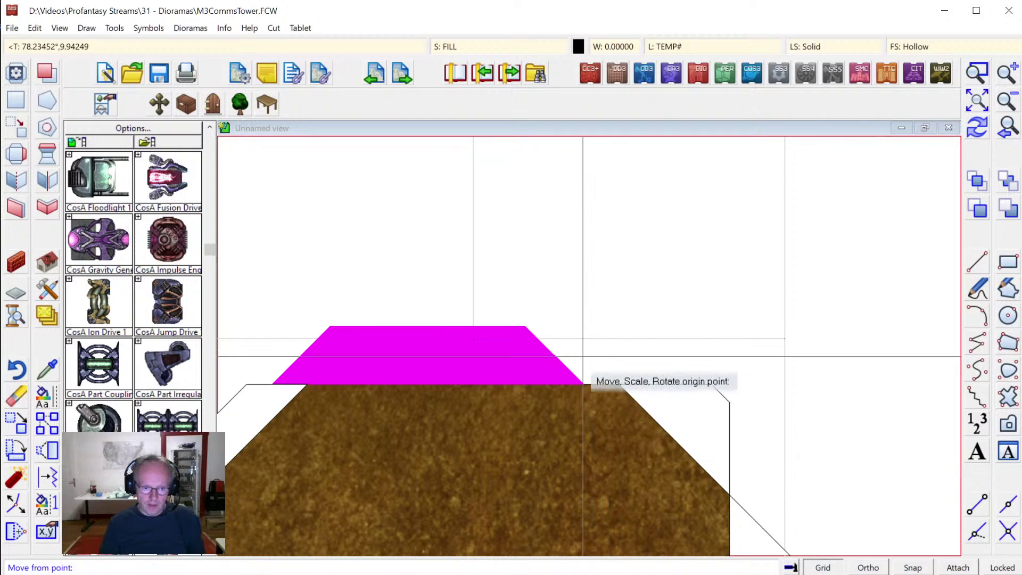
pyautogui.press('e')
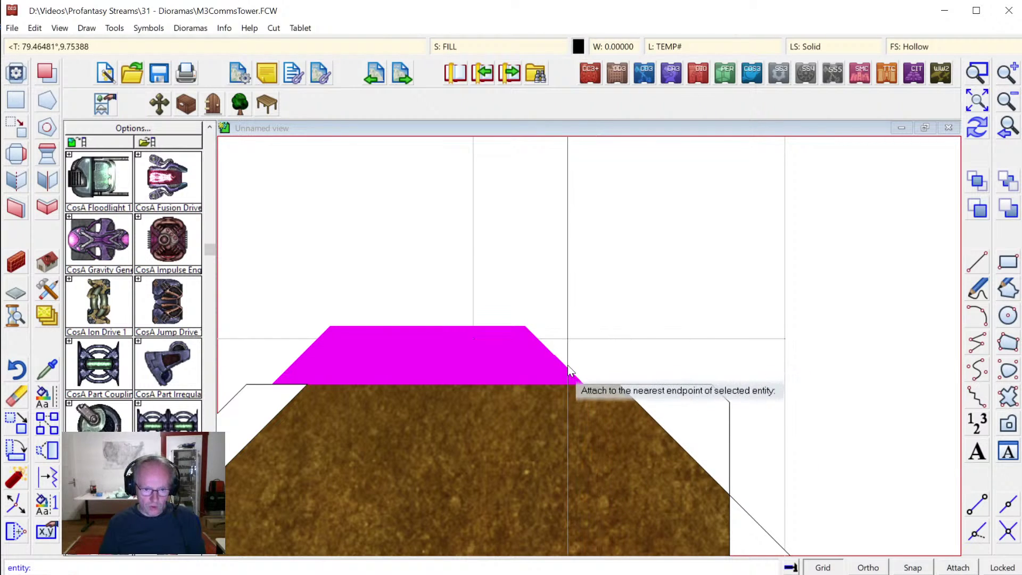
pyautogui.click(573, 373)
pyautogui.press('e')
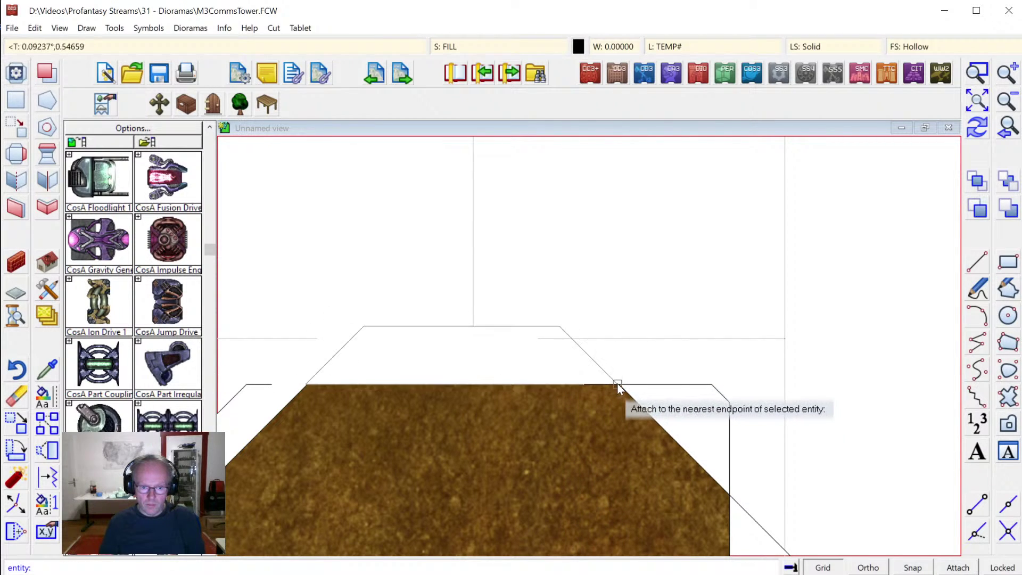
pyautogui.click(618, 382)
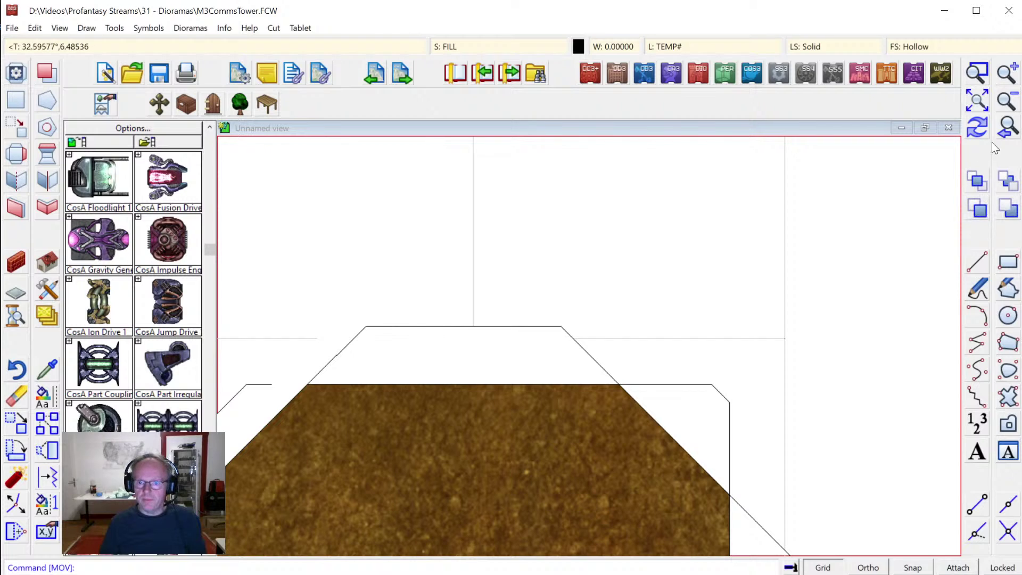
pyautogui.click(1006, 130)
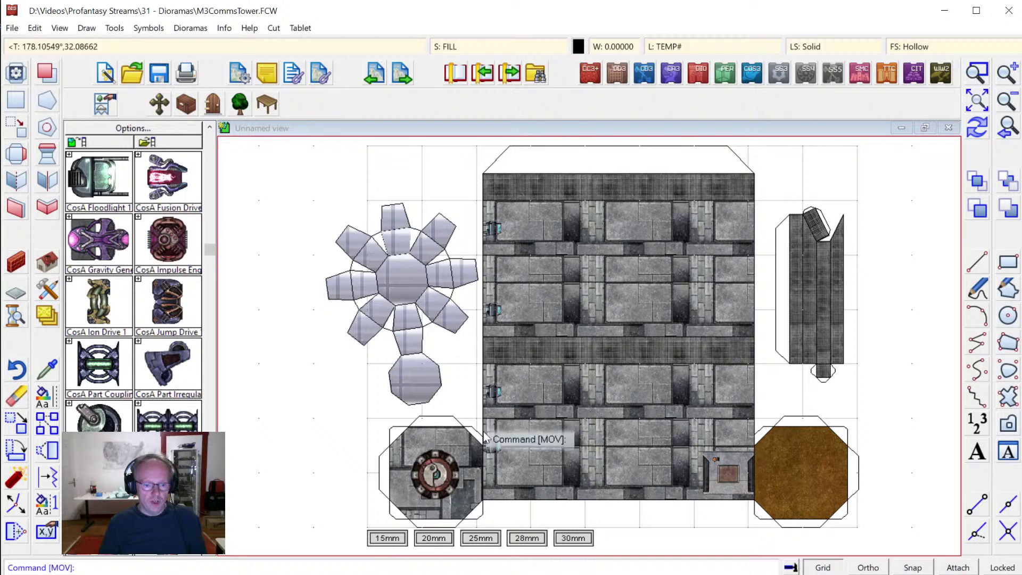
pyautogui.click(527, 538)
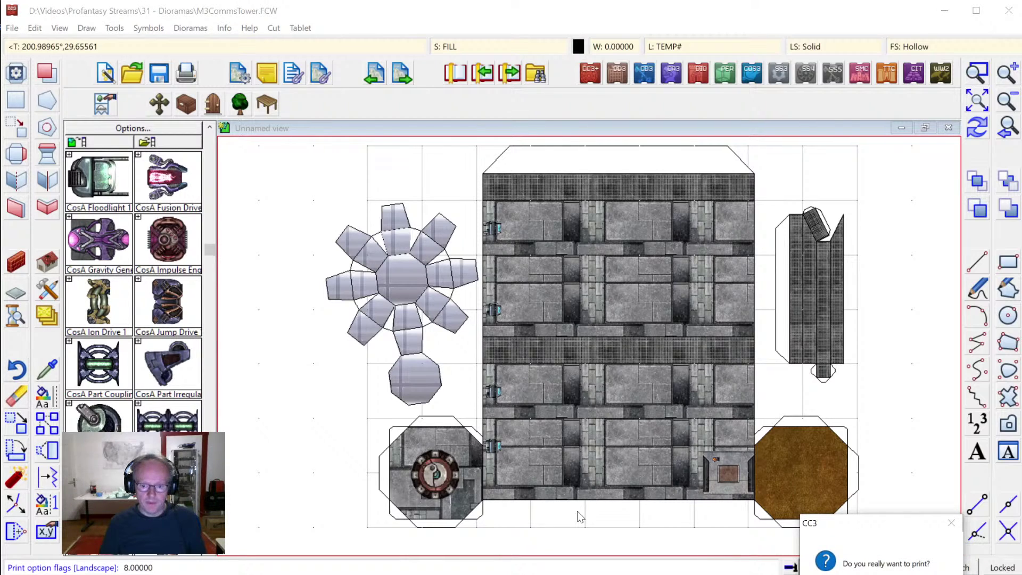
pyautogui.moveTo(887, 525); pyautogui.dragTo(700, 249)
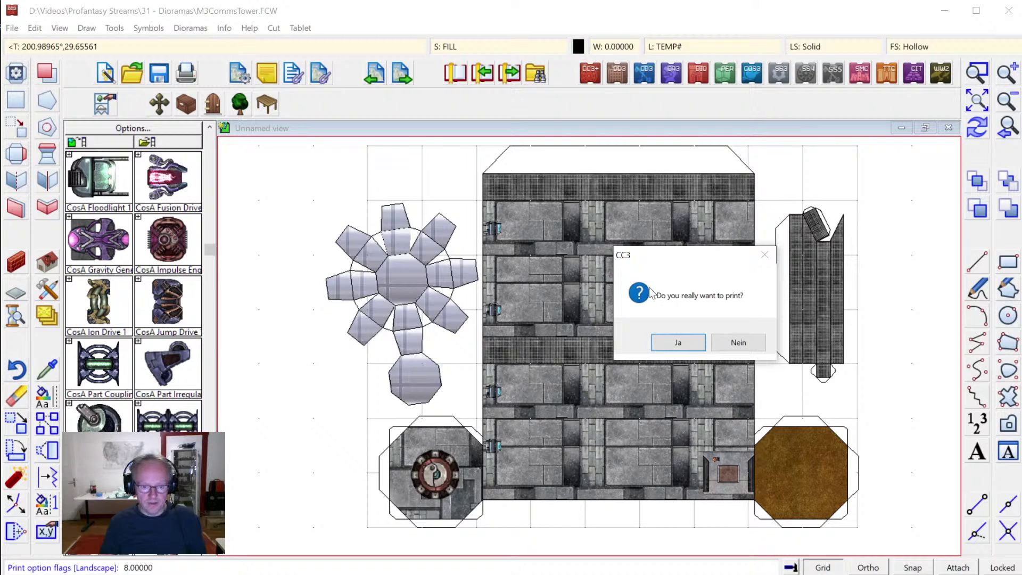
pyautogui.click(736, 347)
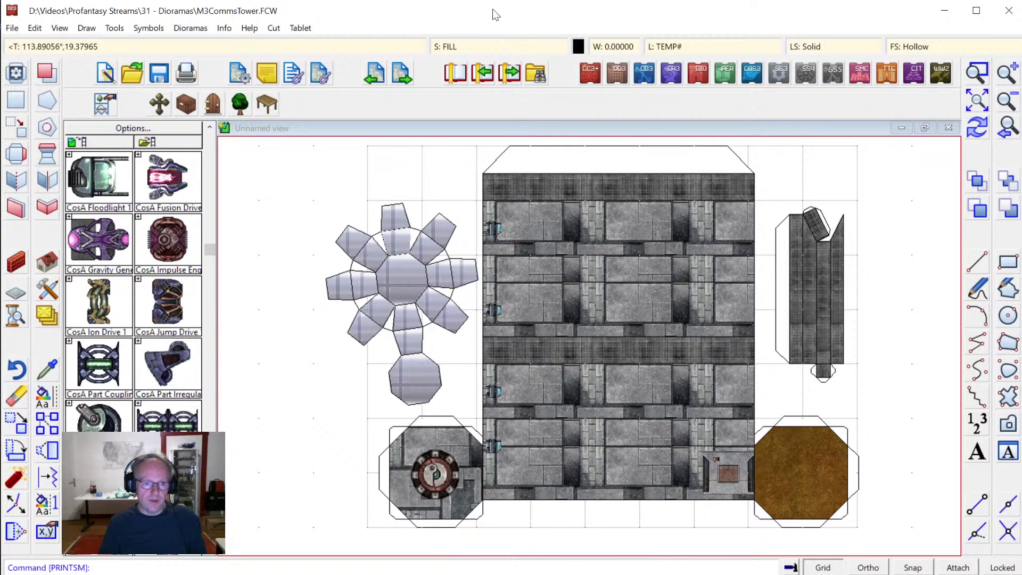
# Make the hidden BUTTONS sheet visible again in the drawing.
pyautogui.click(455, 45)
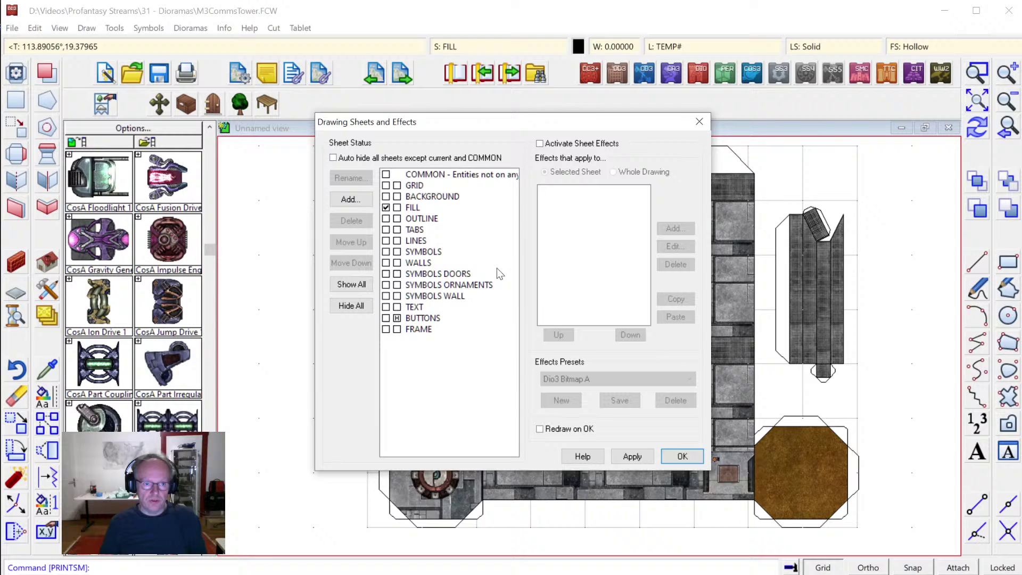
pyautogui.click(397, 318)
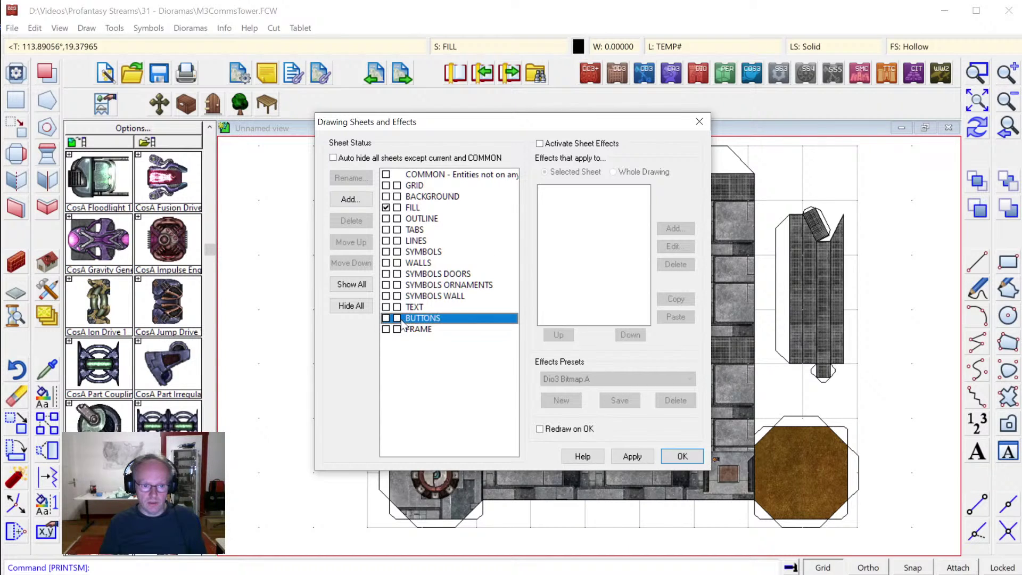
pyautogui.click(683, 456)
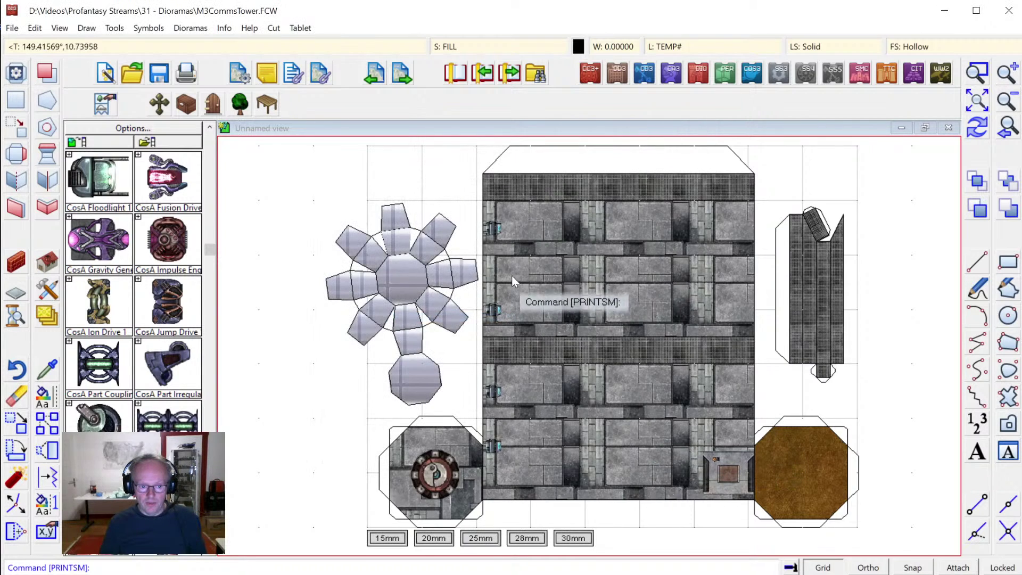
# Choose Adobe PDF as the printer and start printing, cancelling the file save and the catalog options.
pyautogui.click(189, 74)
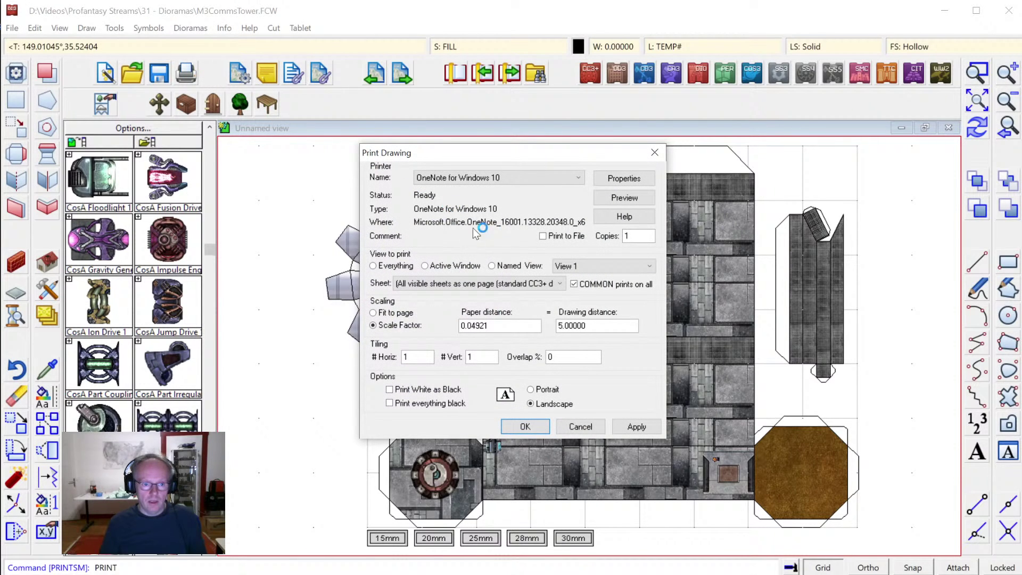
pyautogui.click(481, 179)
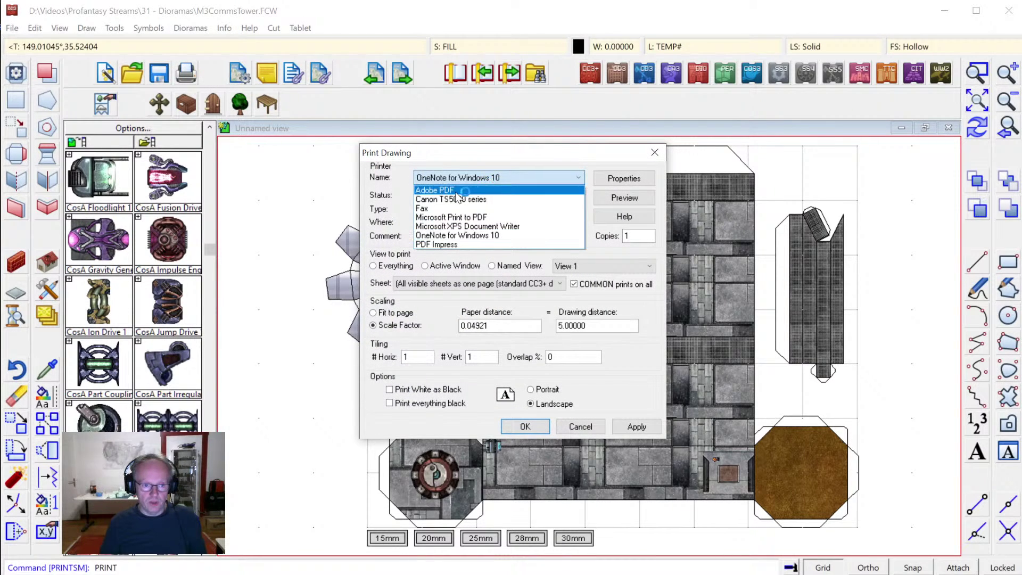
pyautogui.click(456, 192)
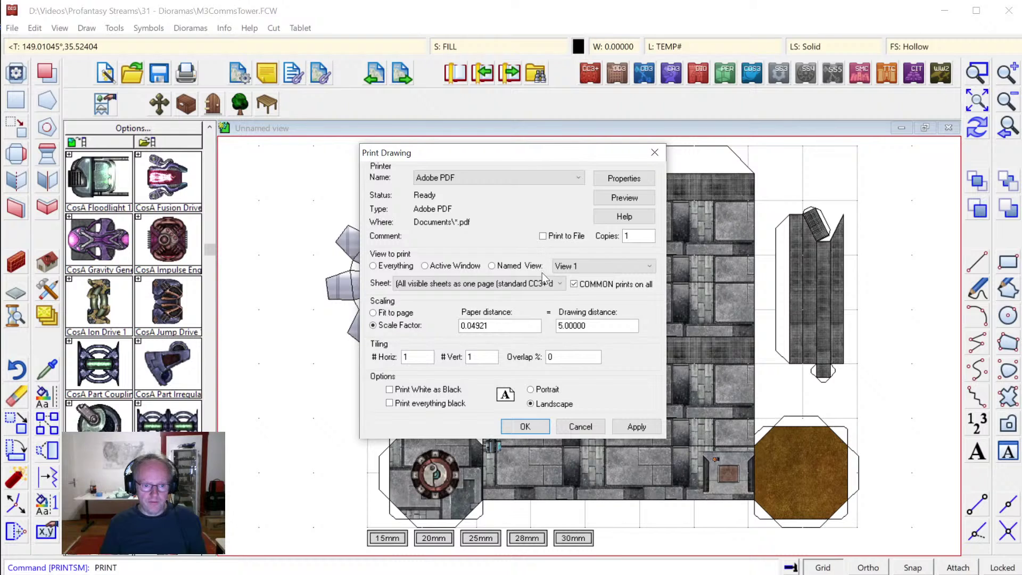
pyautogui.click(540, 427)
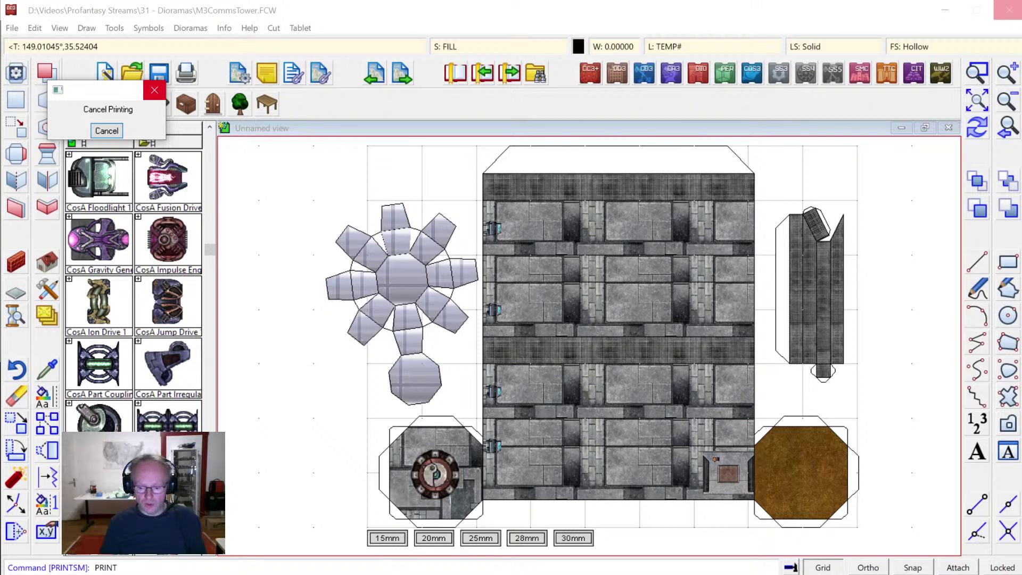
pyautogui.click(610, 346)
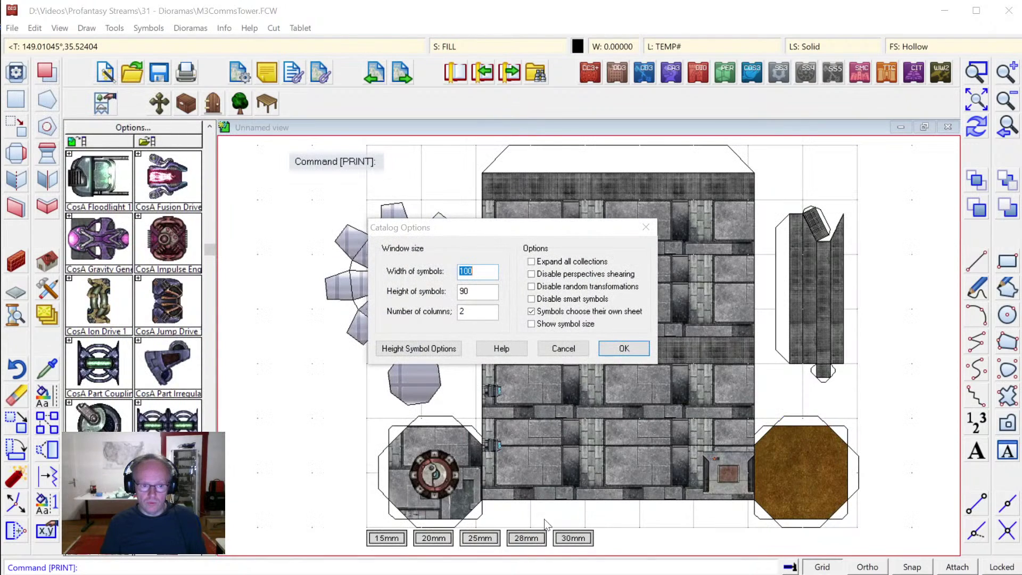
pyautogui.click(554, 350)
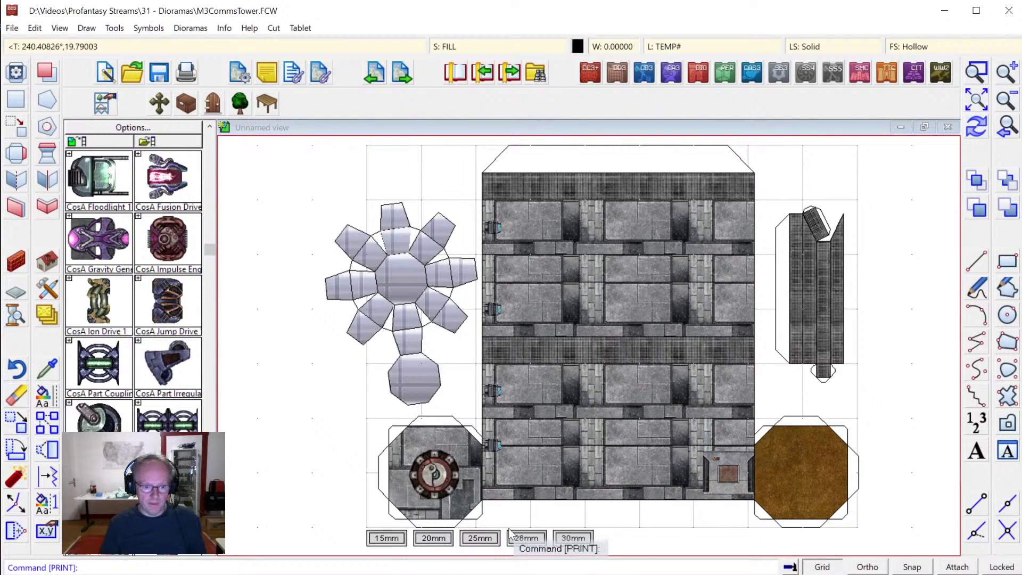
# Print the diorama at the 28mm scale and save it as M3CommsTower.pdf.
pyautogui.click(524, 538)
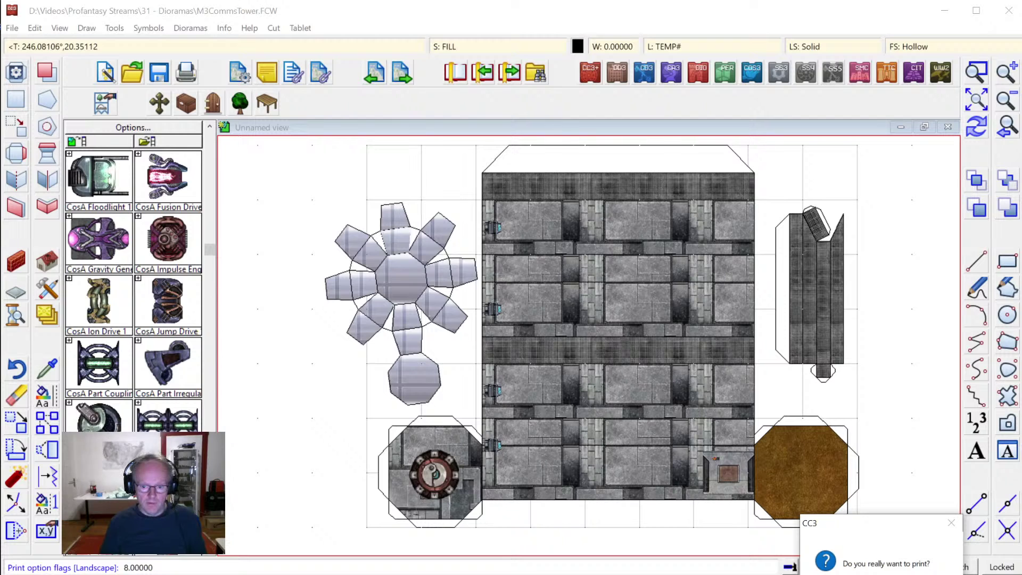
pyautogui.press('Return')
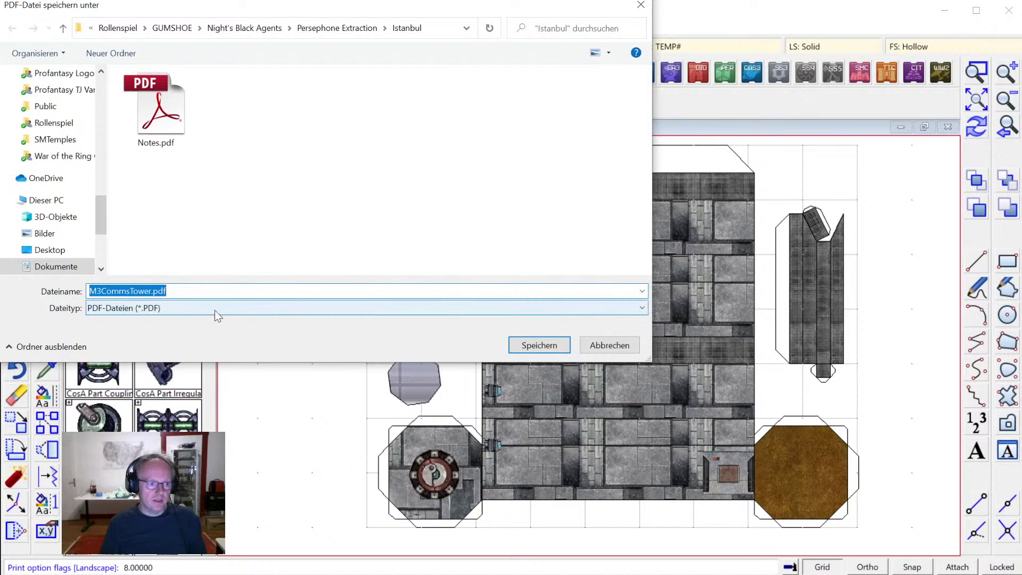
pyautogui.click(527, 344)
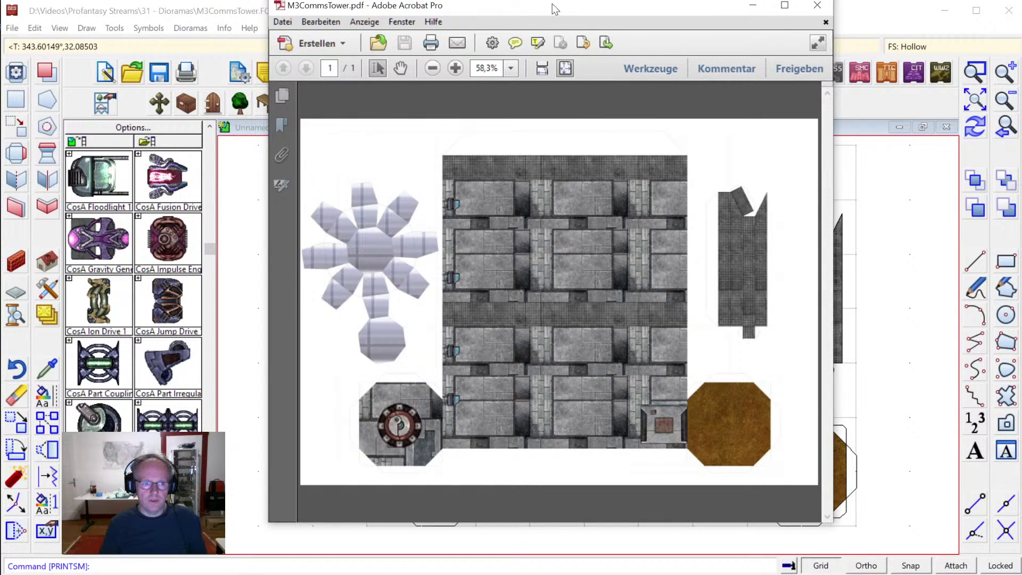
# Examine the printed page layout of M3CommsTower.pdf in a repositioned, widened Acrobat window and close it.
pyautogui.moveTo(552, 5); pyautogui.dragTo(531, 35)
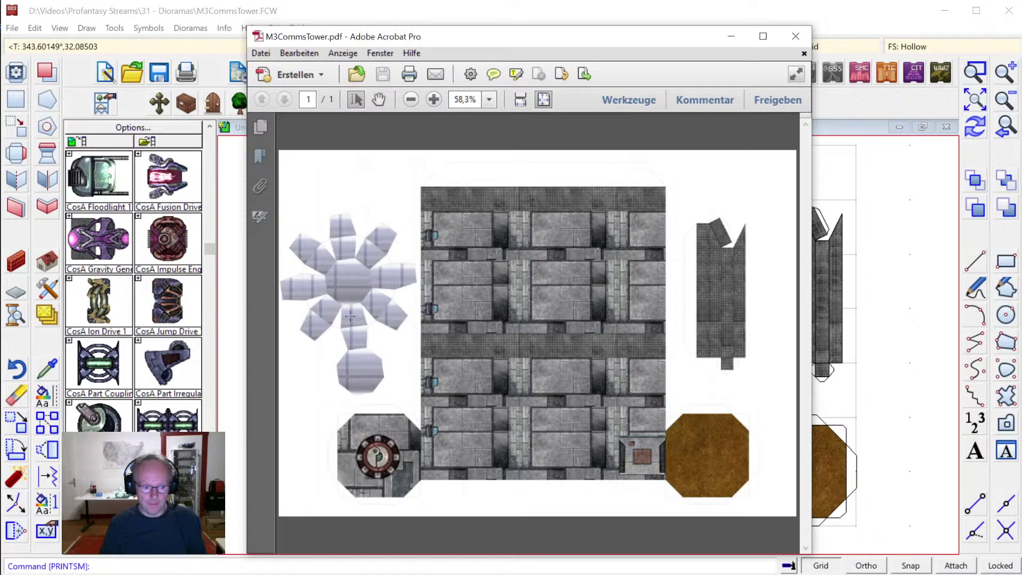
pyautogui.moveTo(244, 291); pyautogui.dragTo(128, 291)
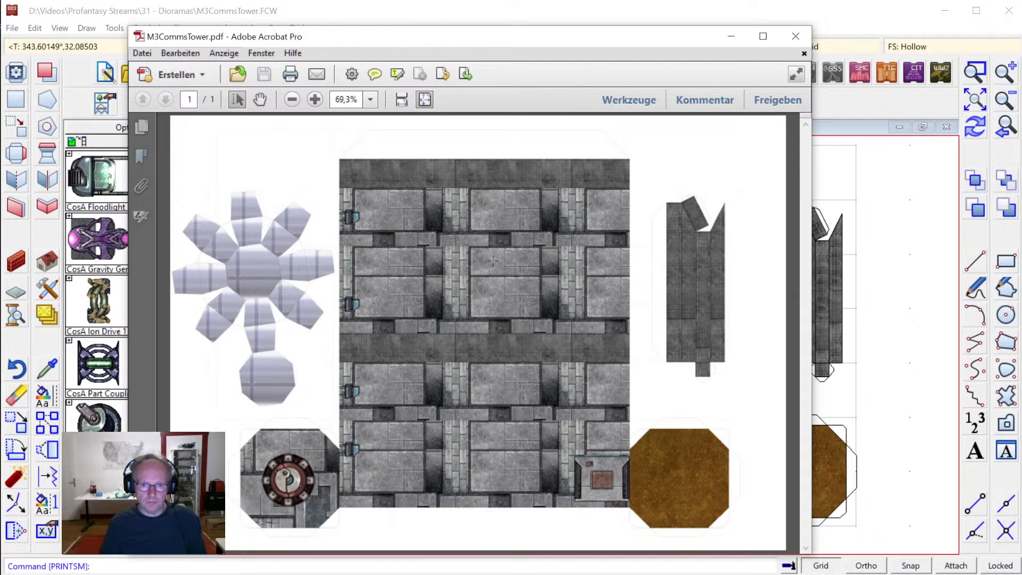
pyautogui.click(795, 37)
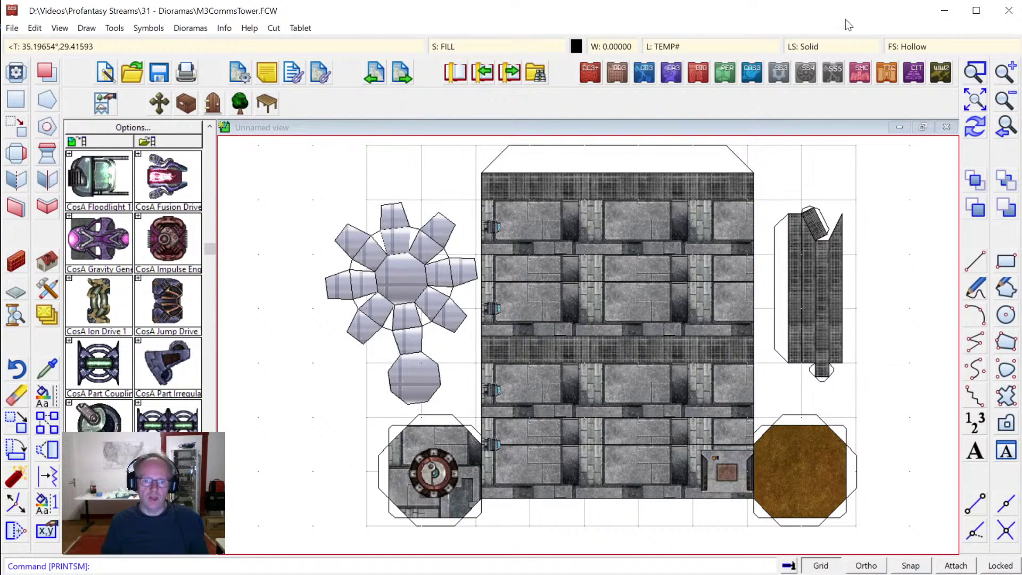
# Make LINES the current sheet and hide all the other sheets of the tower drawing.
pyautogui.click(506, 46)
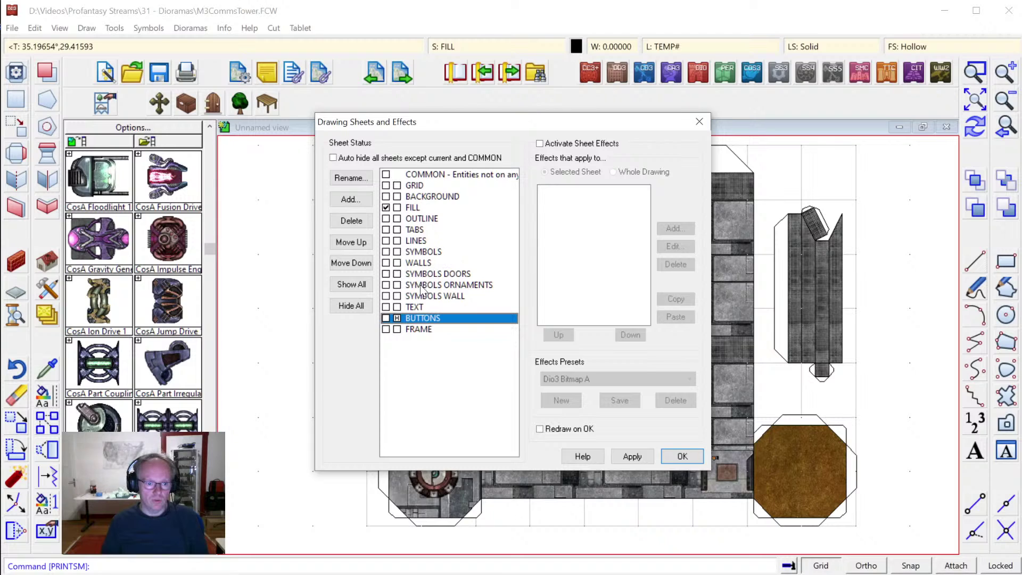
pyautogui.click(386, 241)
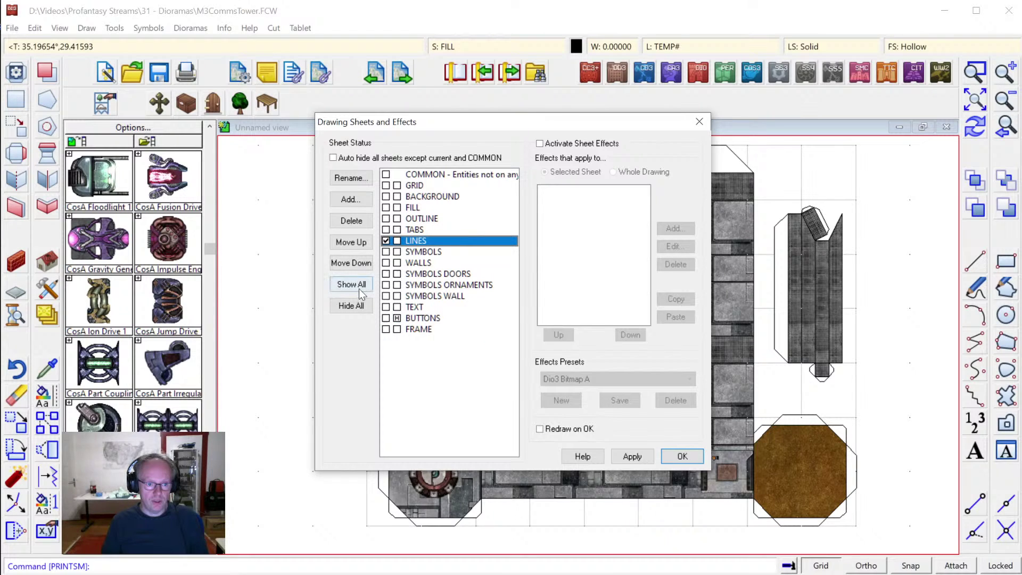
pyautogui.click(352, 305)
pyautogui.click(691, 457)
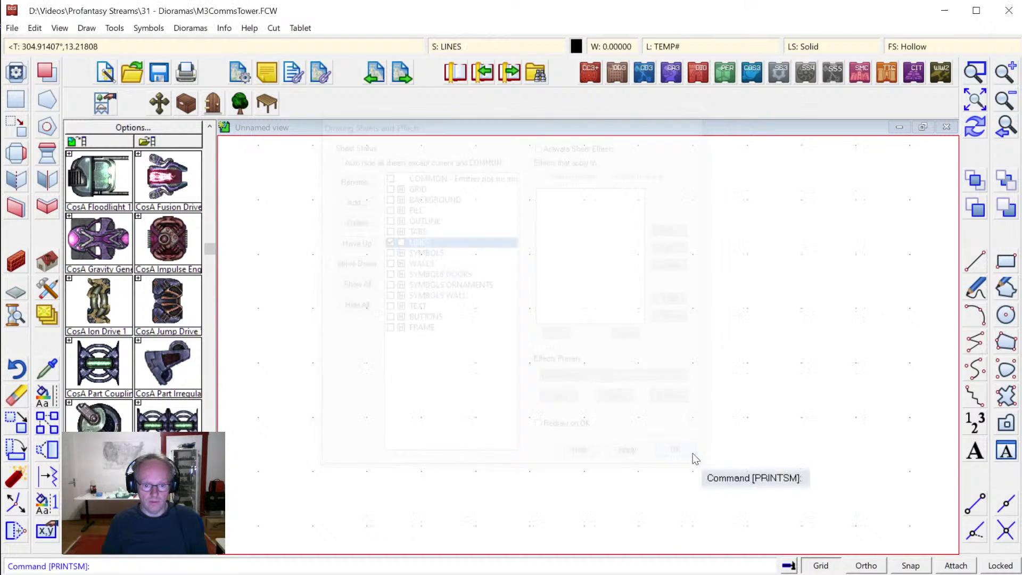
# Show all sheets, make OUTLINE the current sheet and hide all the others.
pyautogui.click(450, 46)
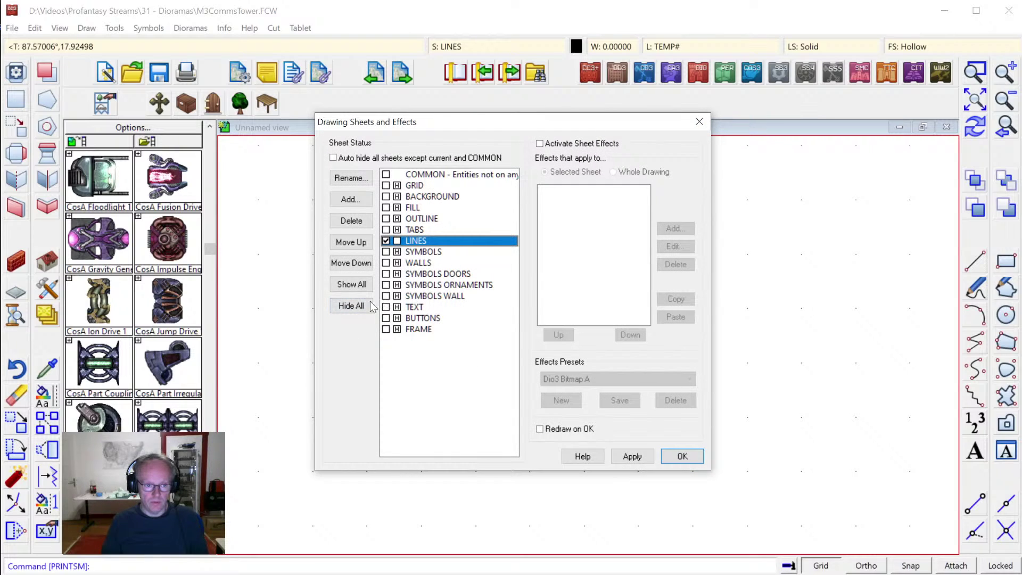
pyautogui.click(350, 286)
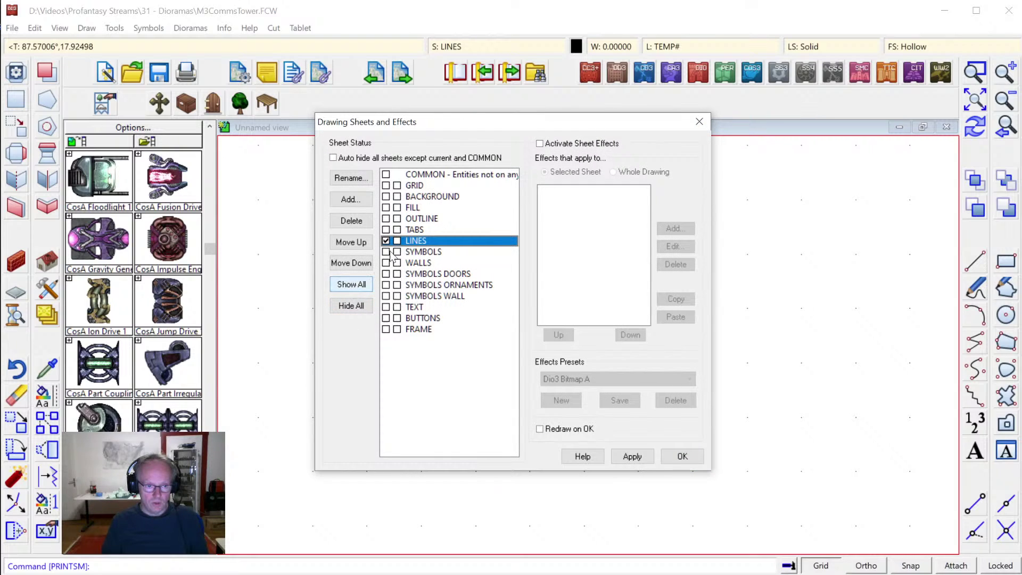
pyautogui.click(390, 219)
pyautogui.click(365, 306)
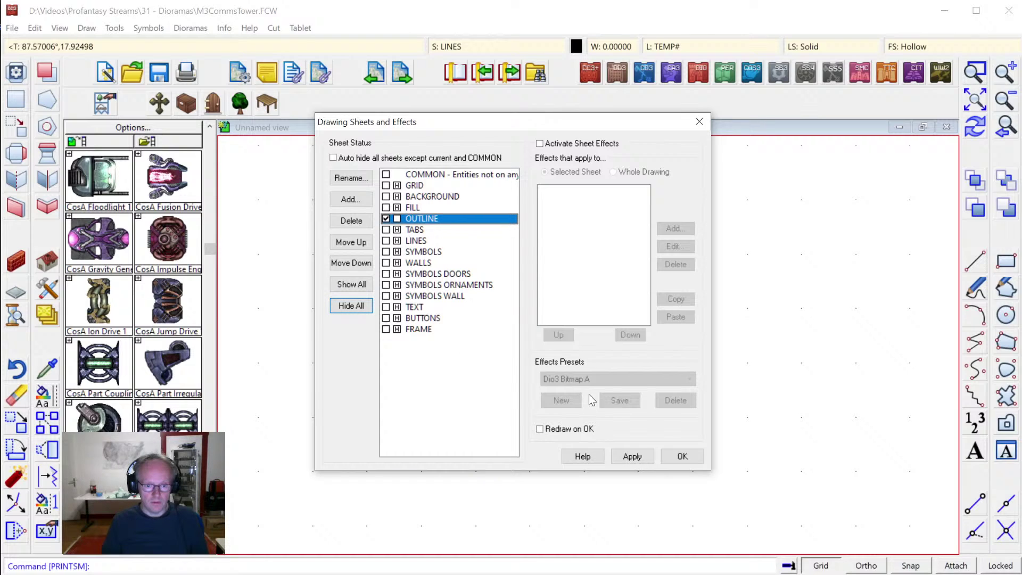
pyautogui.click(682, 454)
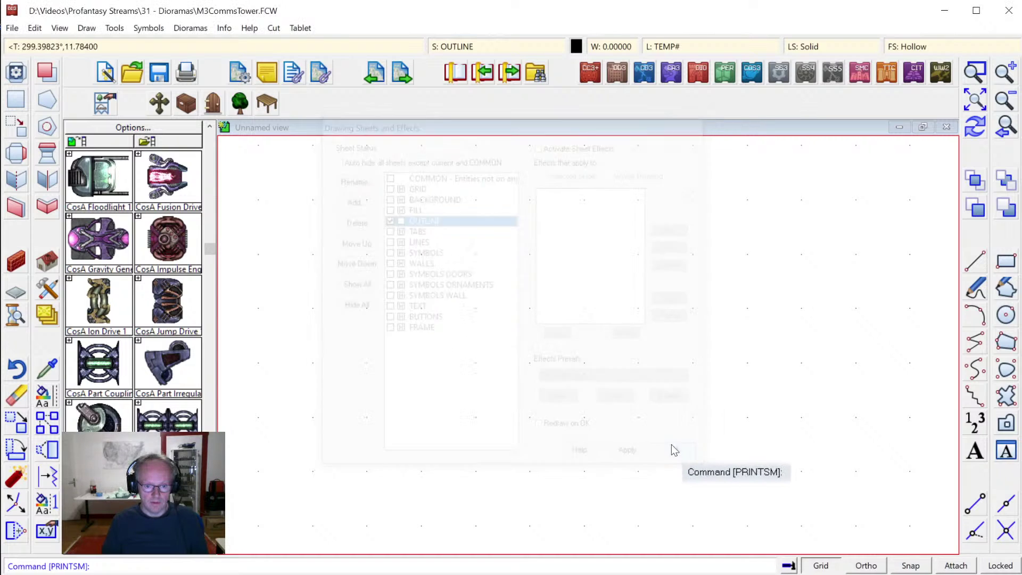
# Make TABS the current sheet to view its tabs in isolation, and show all sheets again.
pyautogui.click(484, 46)
pyautogui.click(385, 229)
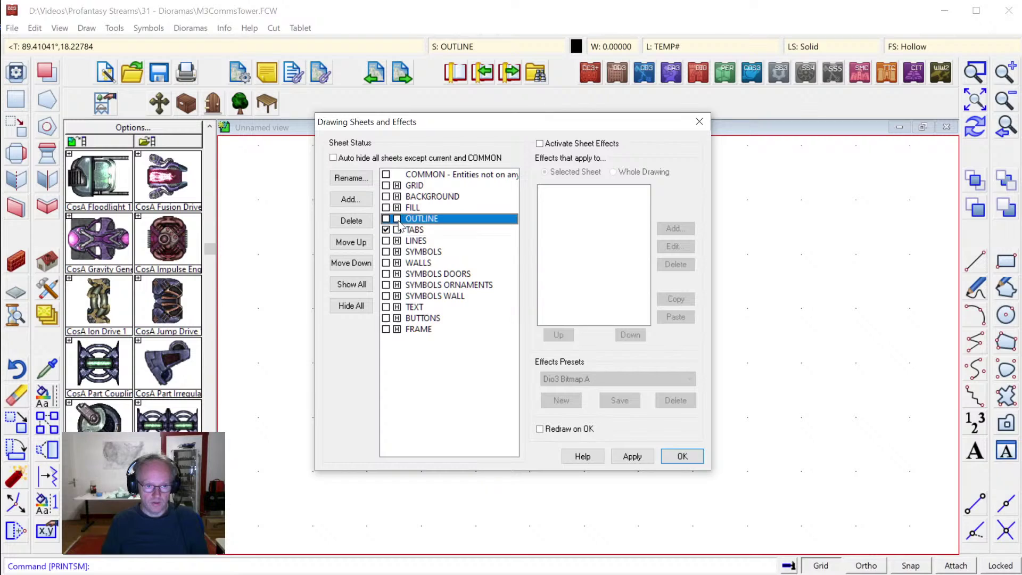
pyautogui.click(683, 457)
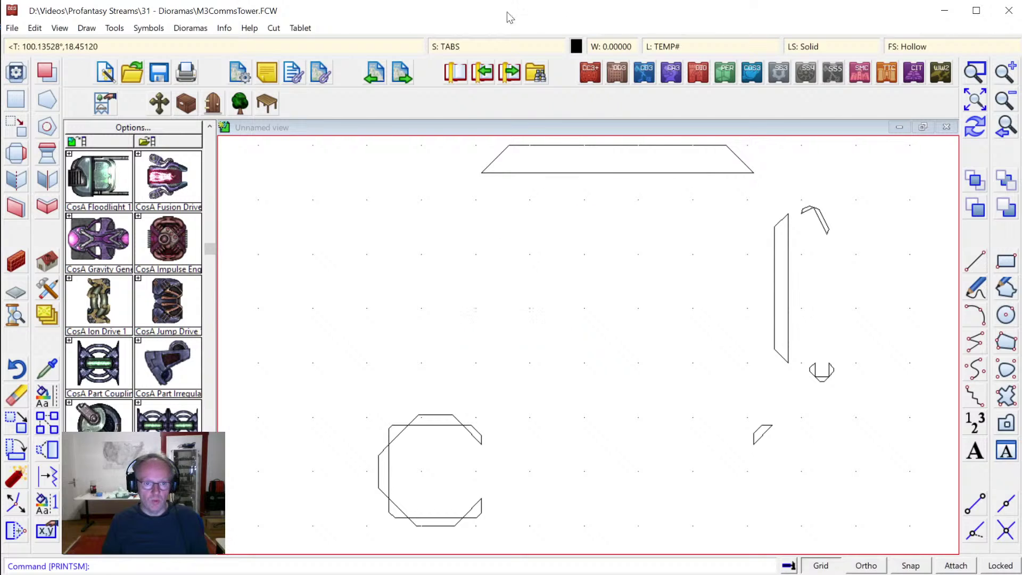
pyautogui.click(450, 50)
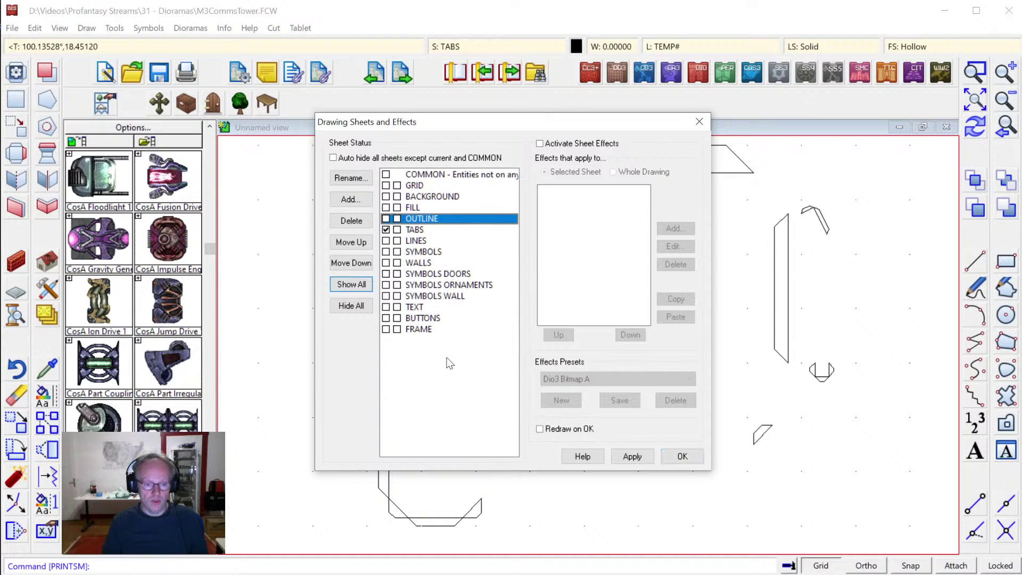
pyautogui.click(682, 457)
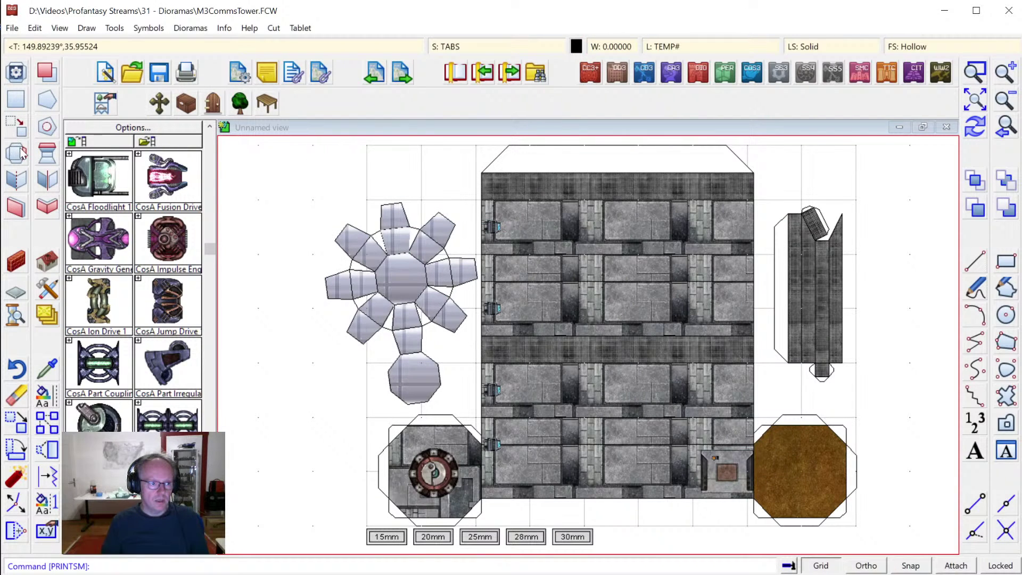
# Examine the tab fill color and other advanced tab settings of Dio3A Wall Satellite Dish, close them unchanged and minimize the window.
pyautogui.click(15, 72)
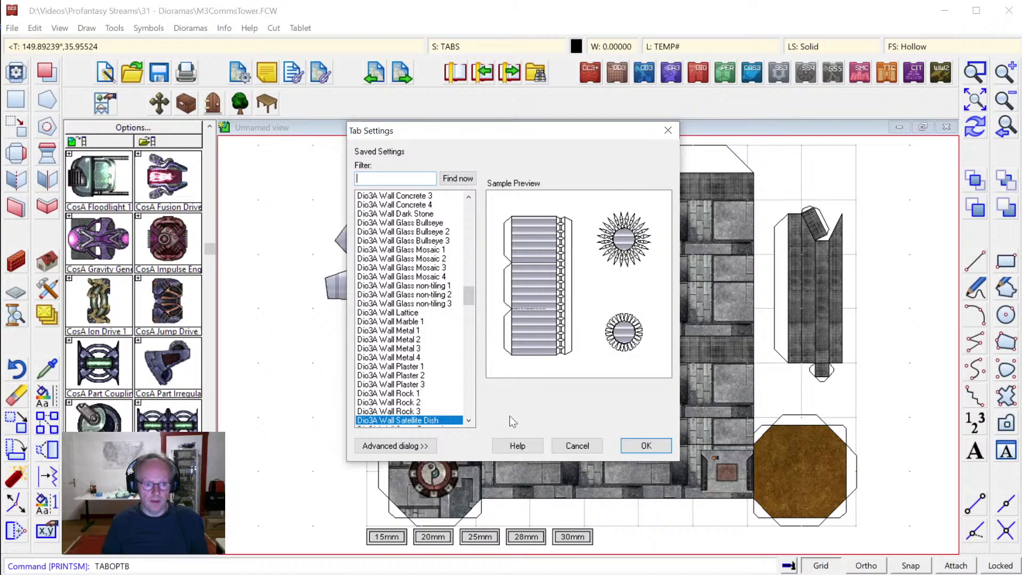
pyautogui.click(395, 446)
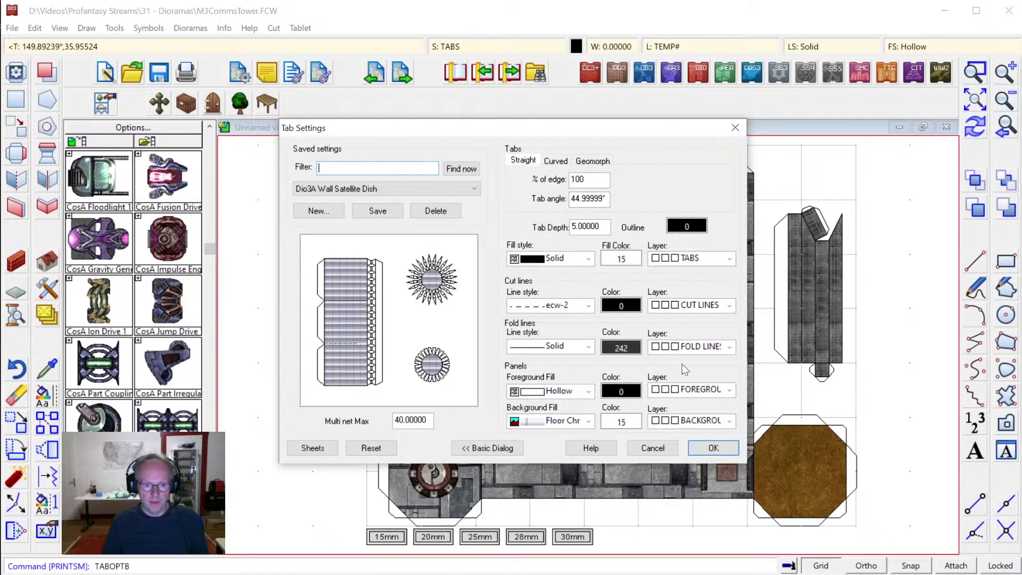
pyautogui.click(617, 260)
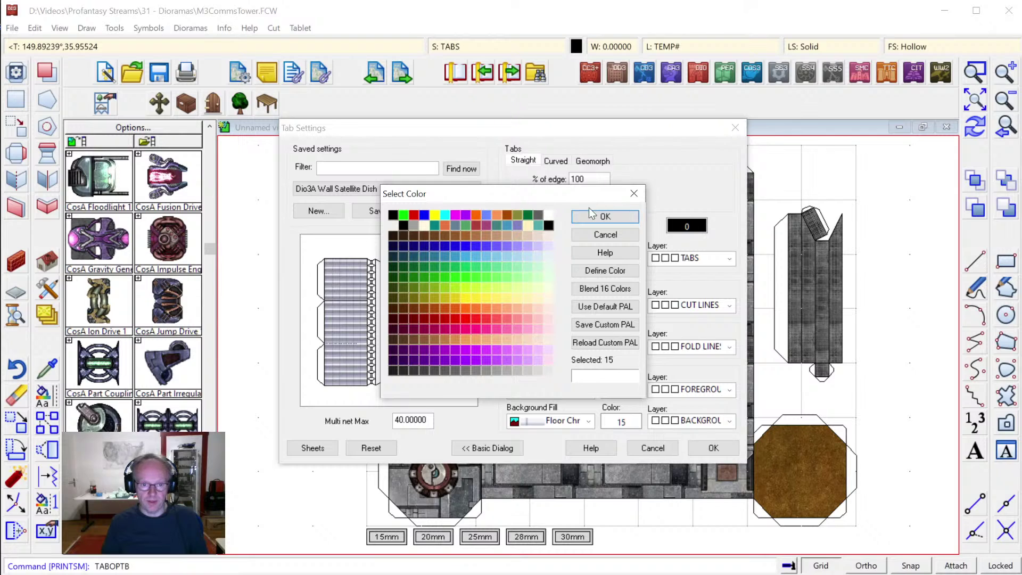
pyautogui.click(599, 236)
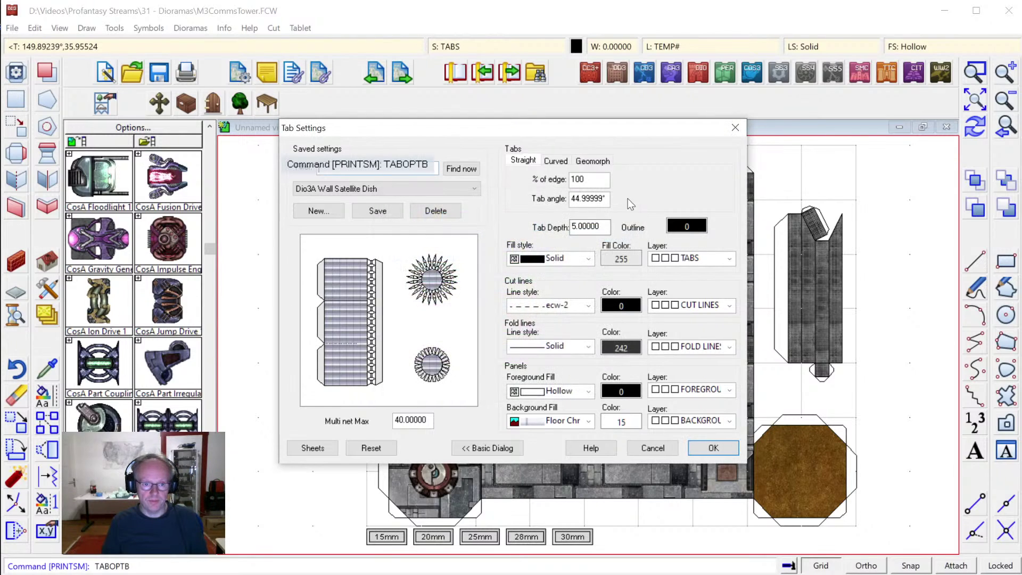
pyautogui.click(735, 127)
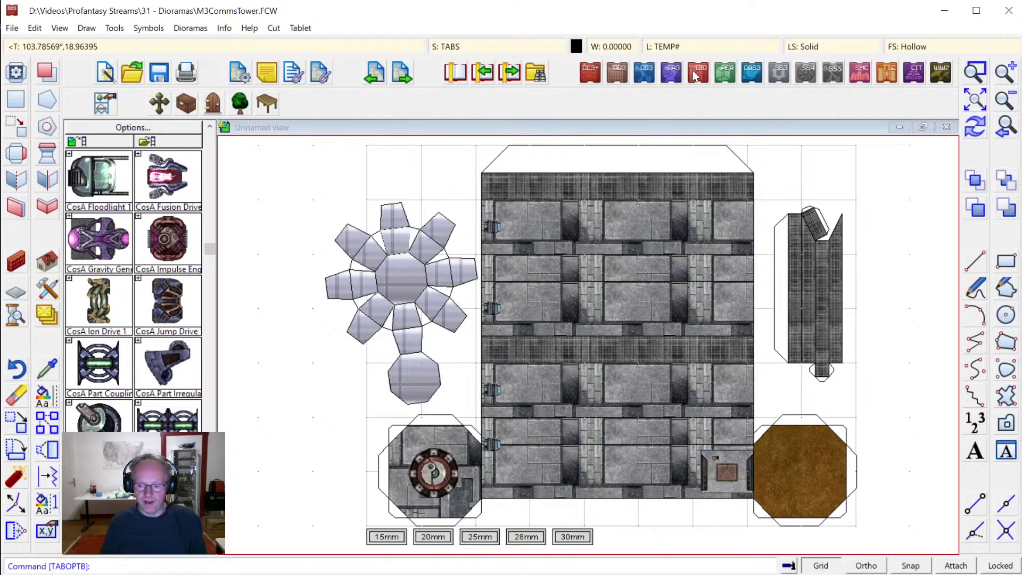
pyautogui.click(945, 14)
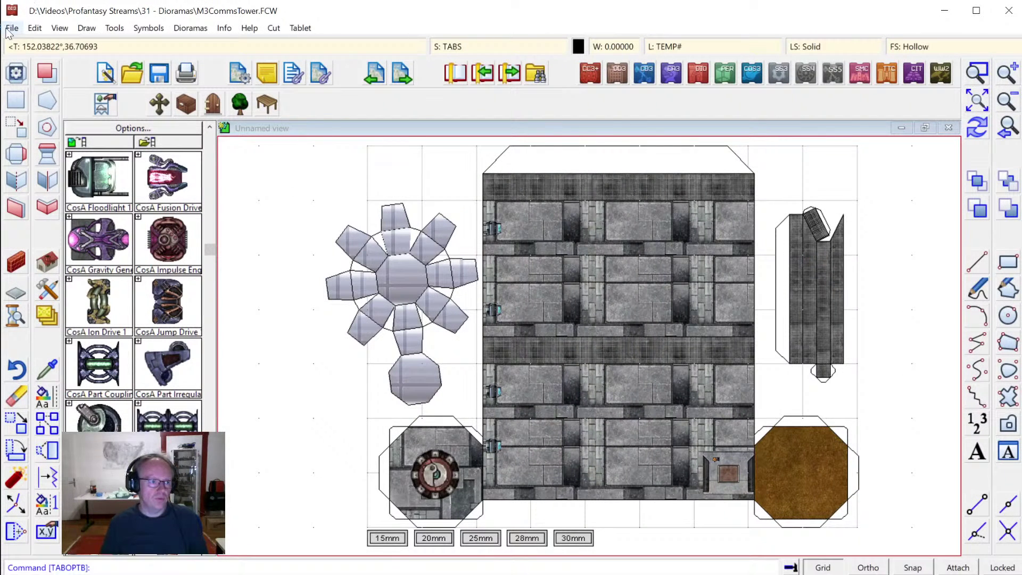
# Open the recent drawing ME3Houses3.FCW from the 31 - Dioramas folder without saving the changes to M3CommsTower.FCW.
pyautogui.click(9, 30)
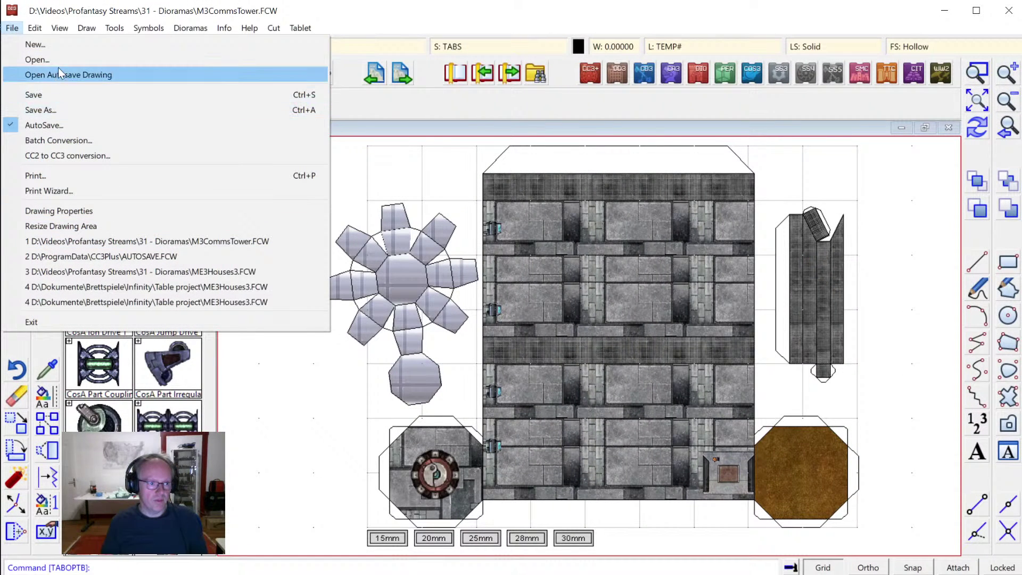
pyautogui.click(139, 272)
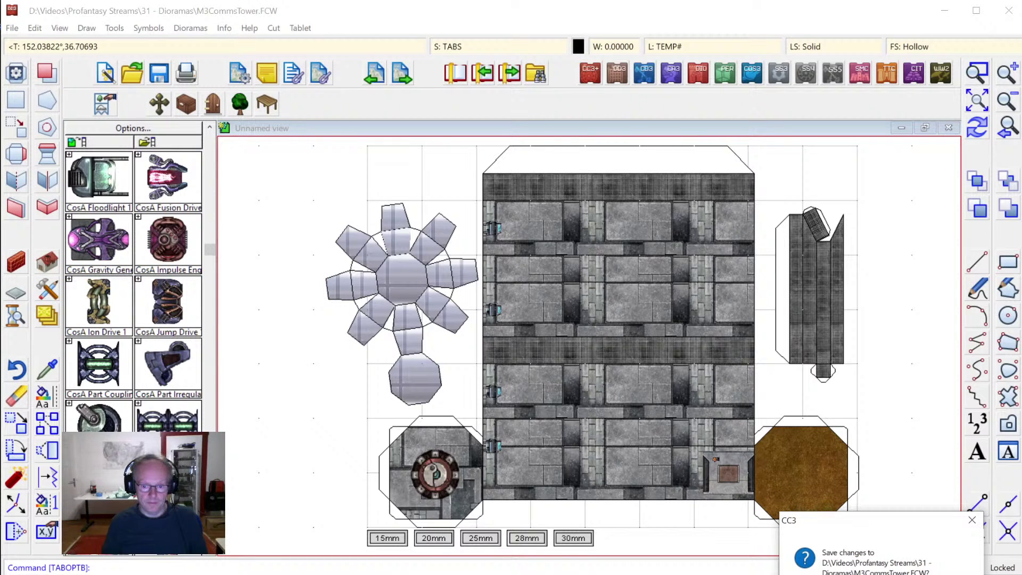
pyautogui.press('n')
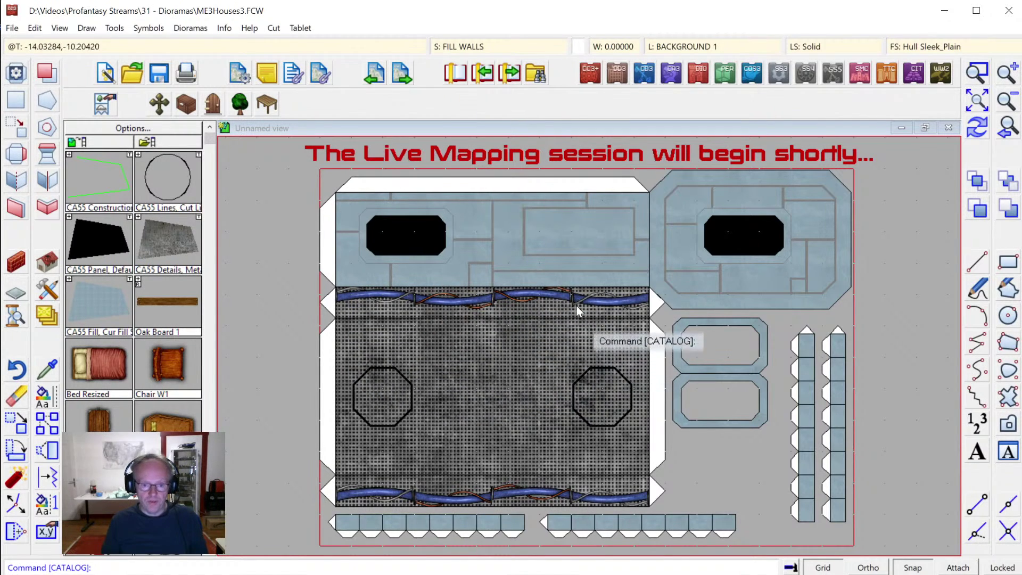
# Activate the sheet effects for the ME3Houses3 drawing.
pyautogui.click(500, 47)
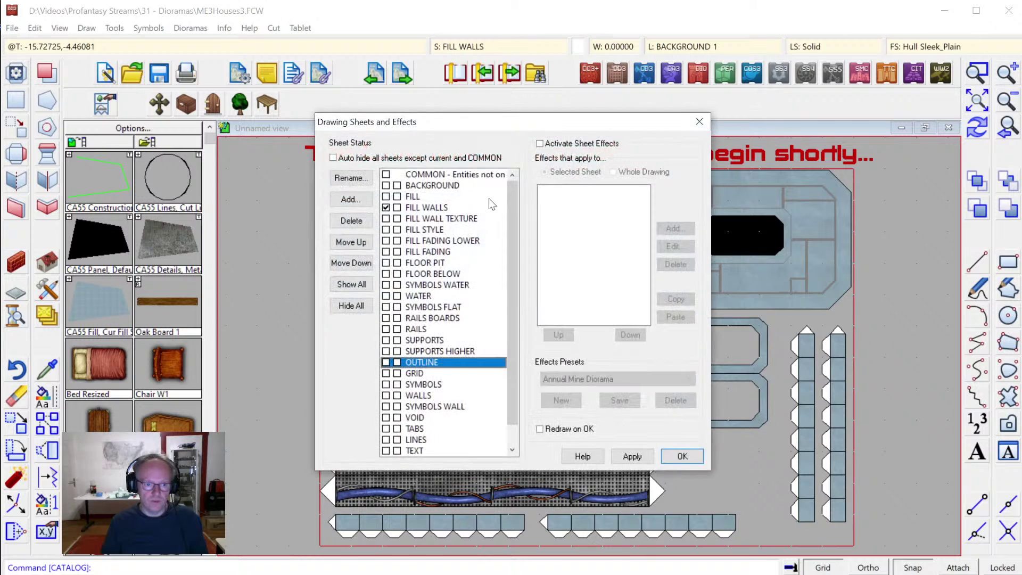
pyautogui.click(560, 144)
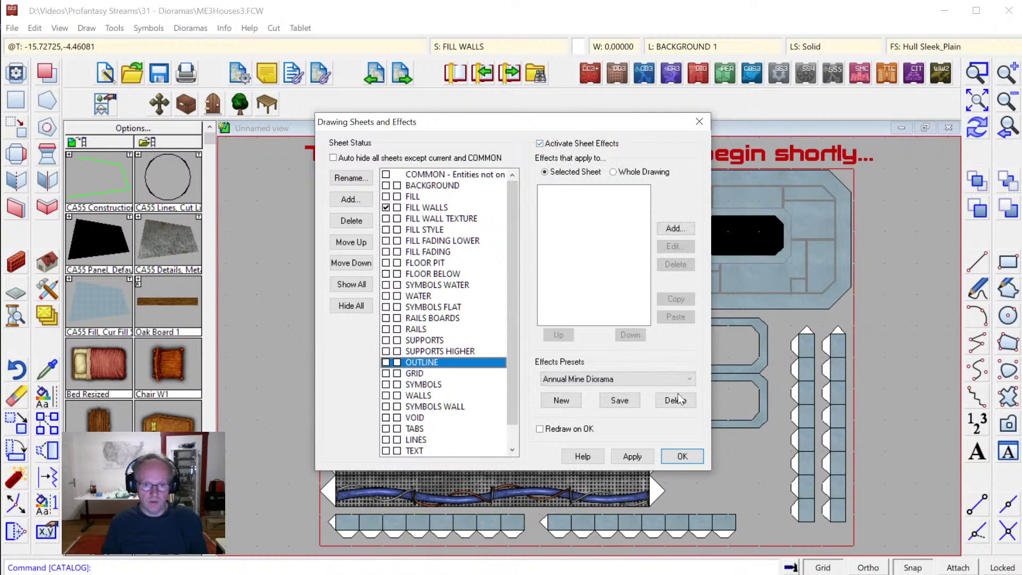
pyautogui.click(684, 457)
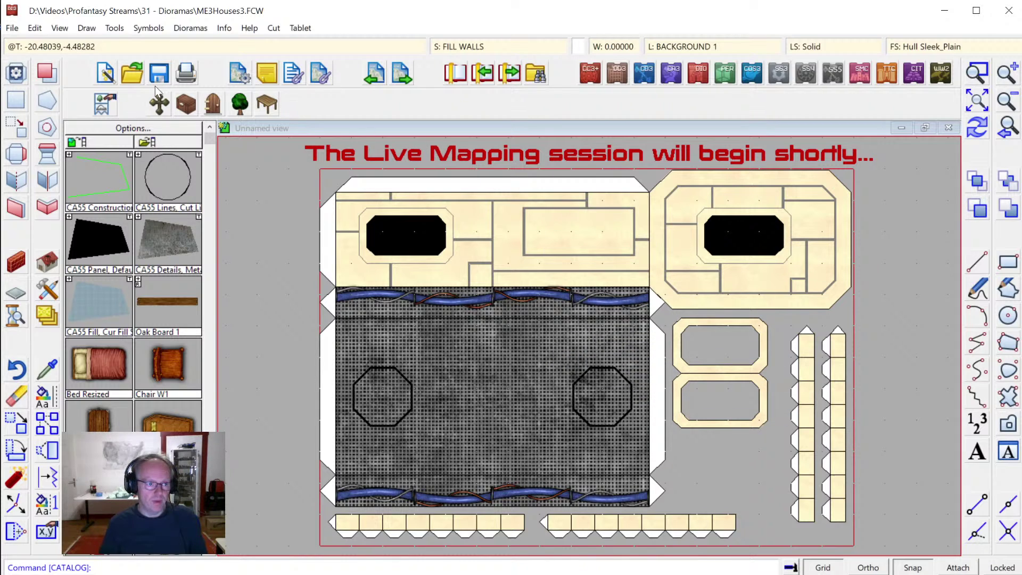
# Open the recent ME3Houses3.FCW from the Table project folder, discarding the changes to the current drawing.
pyautogui.click(11, 28)
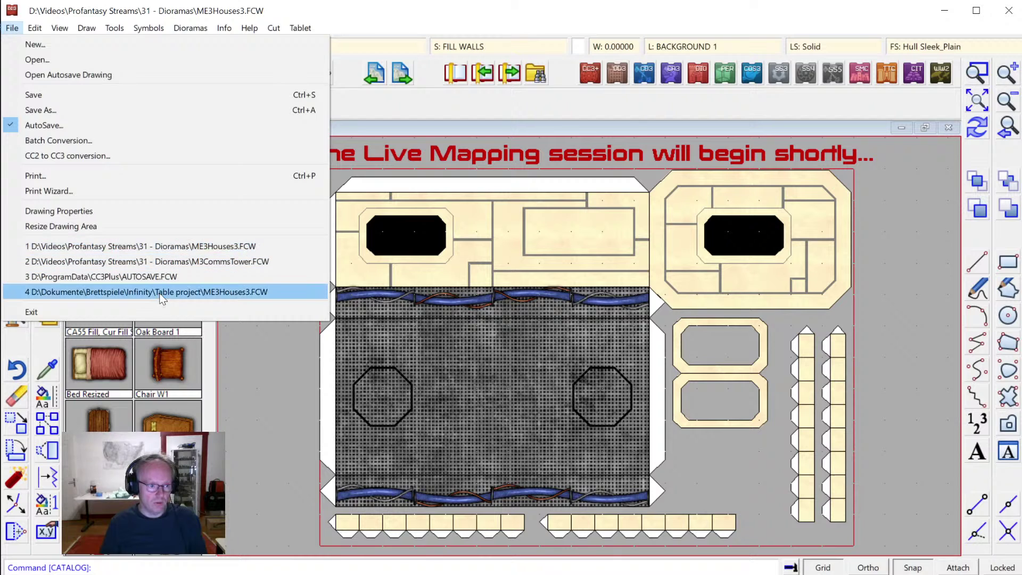
pyautogui.click(163, 293)
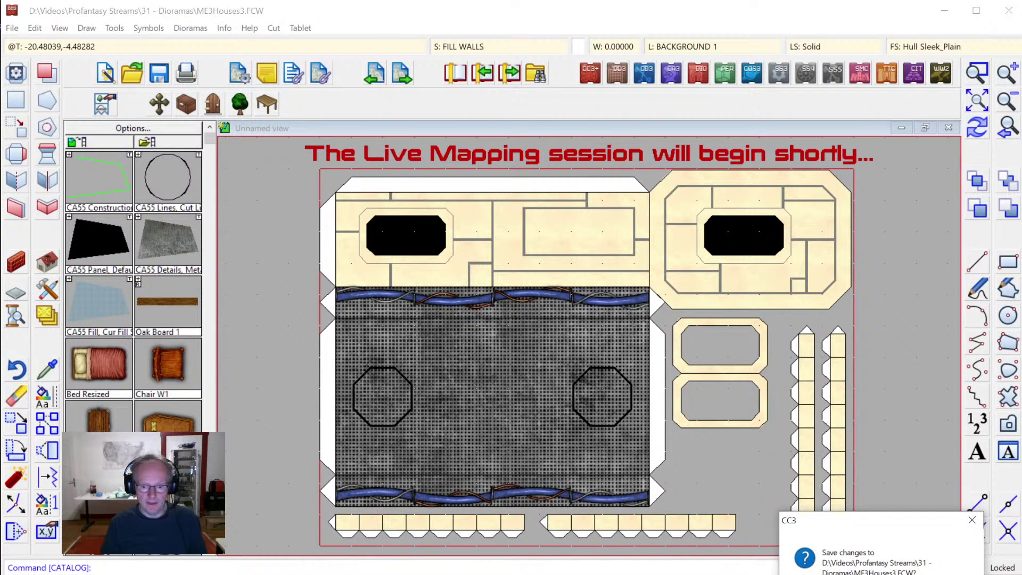
pyautogui.press('n')
# Open ME3Houses.FCW and ME3Houses1.FCW from the Table project folder one after the other to view their layouts.
pyautogui.click(134, 75)
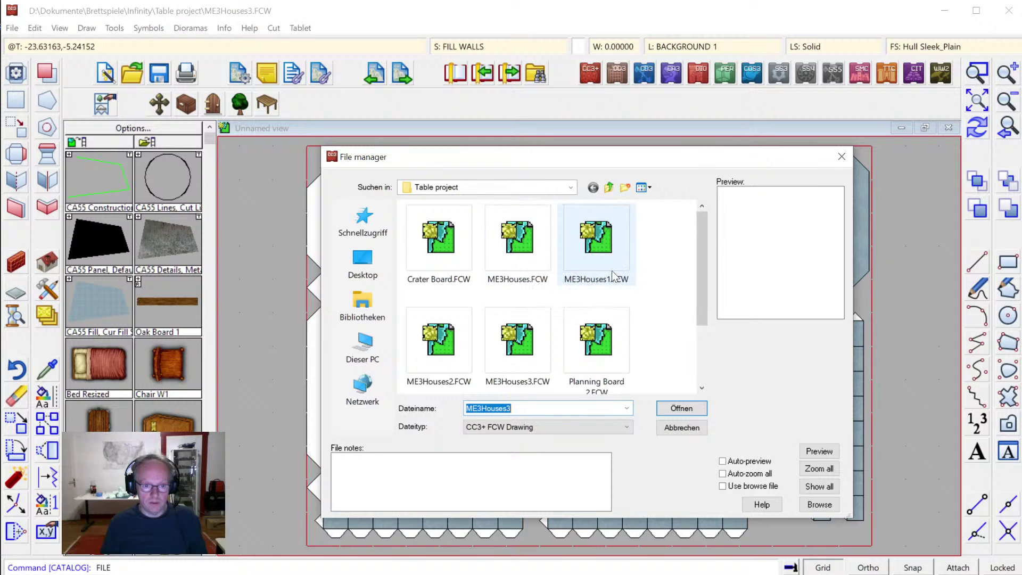
pyautogui.doubleClick(545, 250)
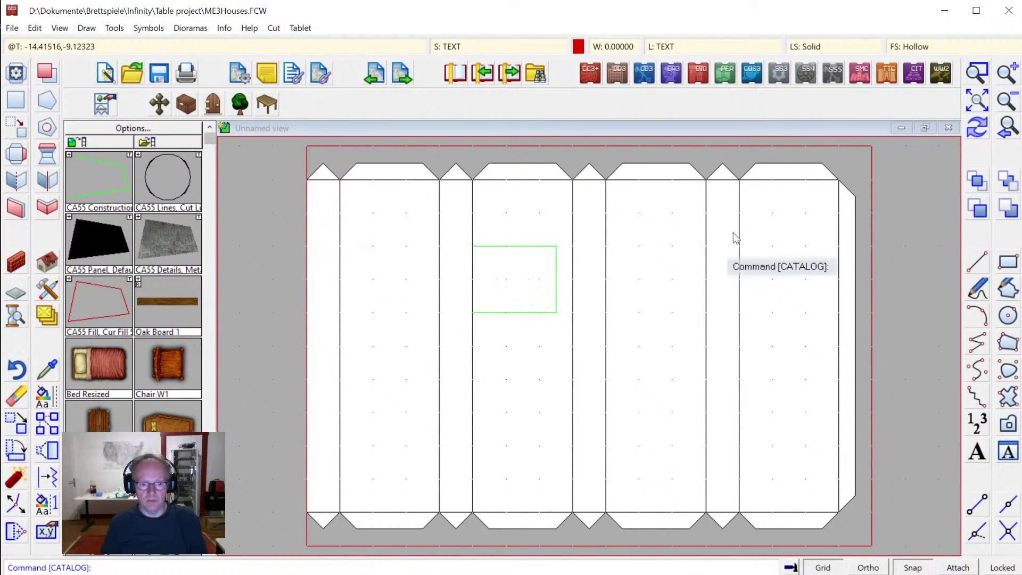
pyautogui.click(130, 79)
pyautogui.click(598, 255)
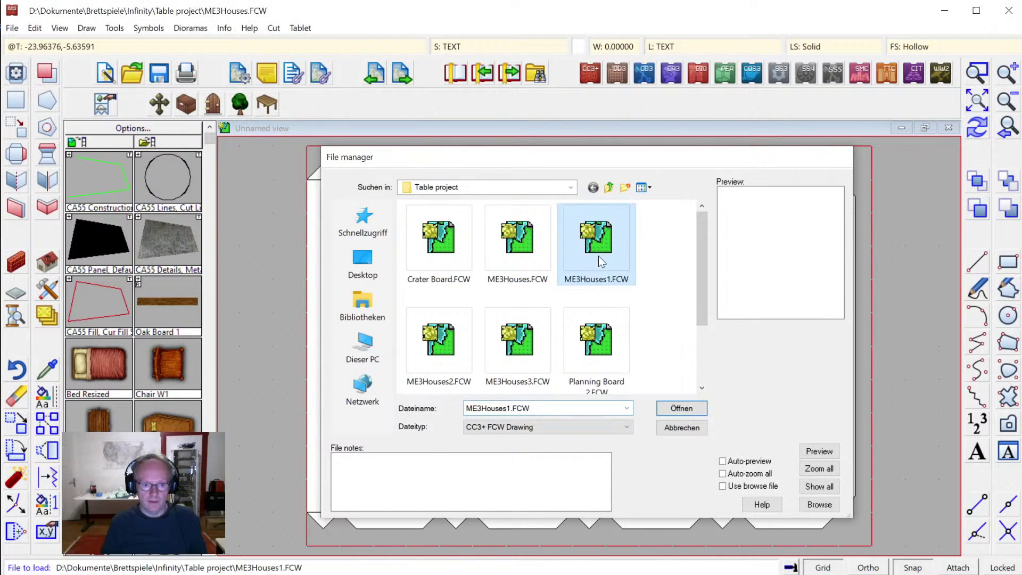
pyautogui.doubleClick(599, 255)
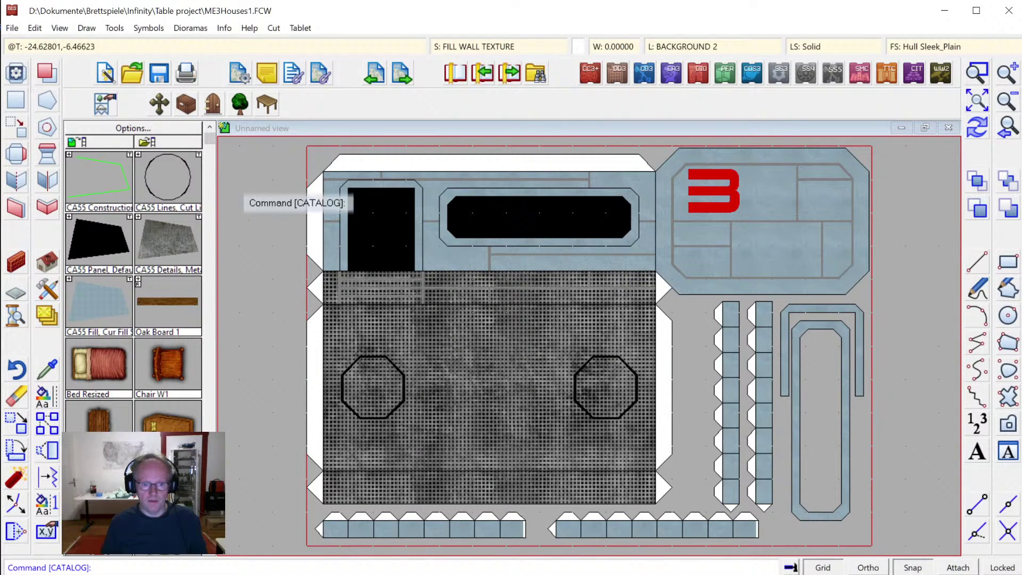
# Open the ME3Houses2.FCW drawing from the Table project folder.
pyautogui.click(131, 73)
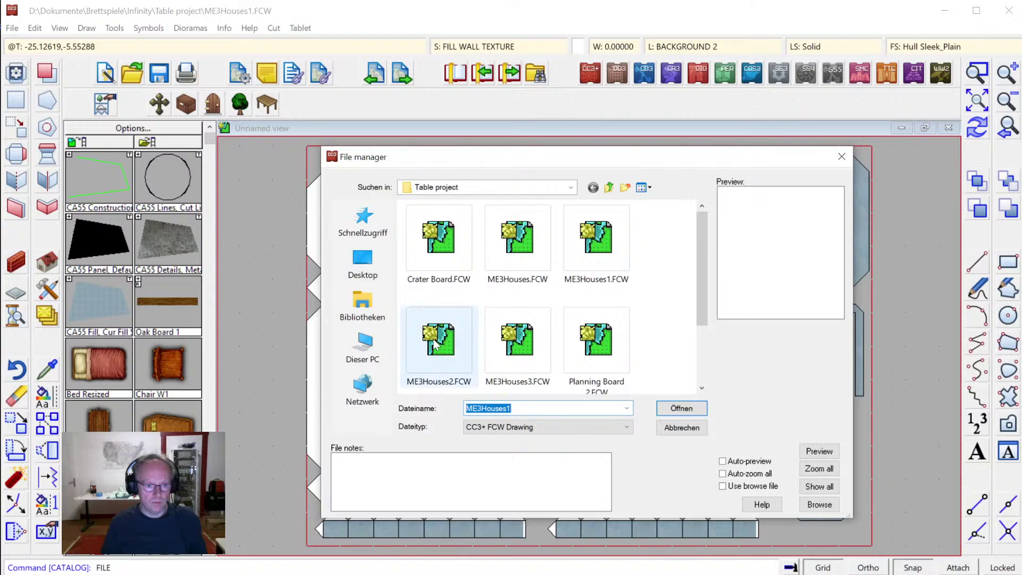
pyautogui.click(435, 344)
pyautogui.doubleClick(433, 334)
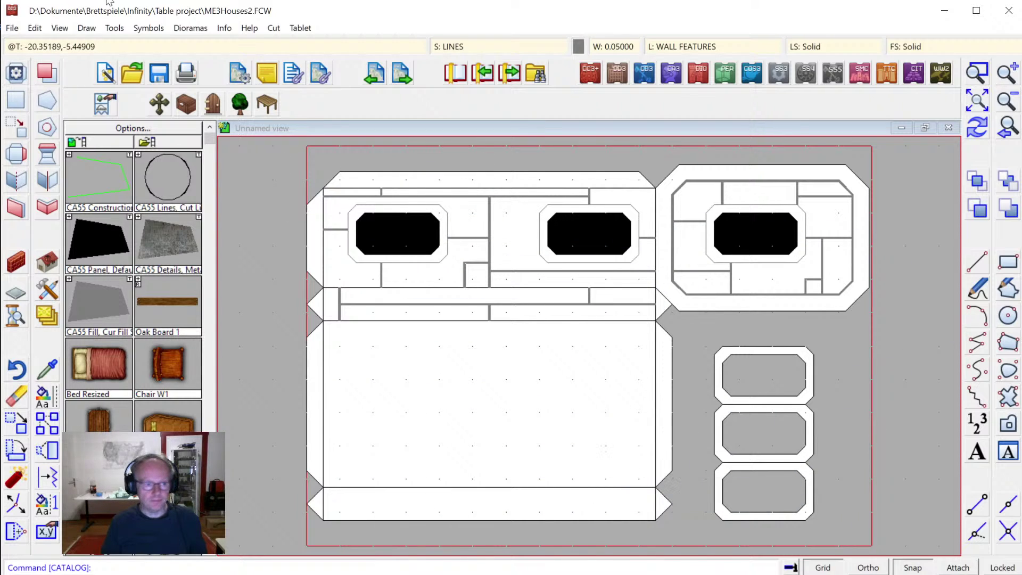
pyautogui.click(132, 73)
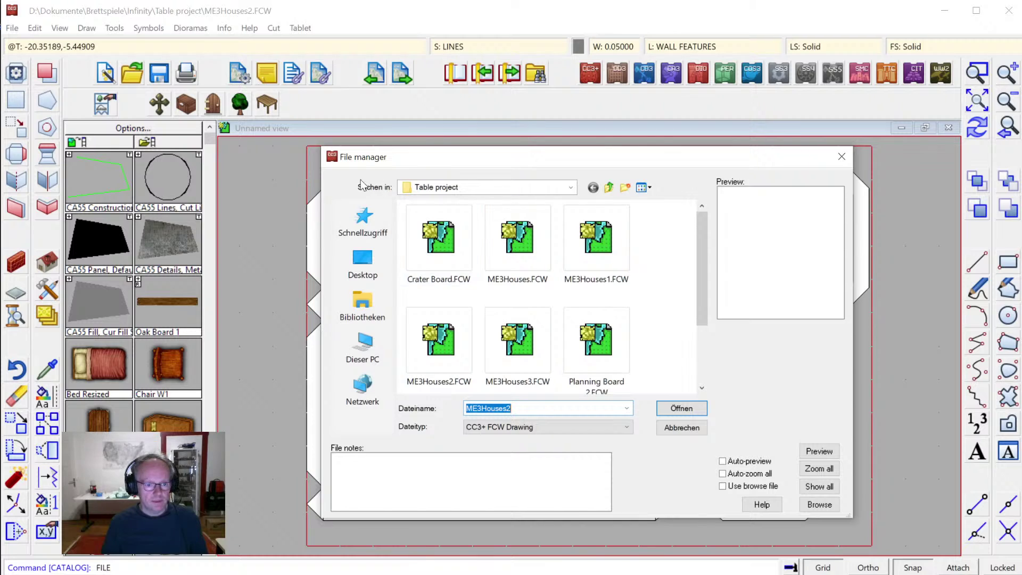
pyautogui.click(841, 158)
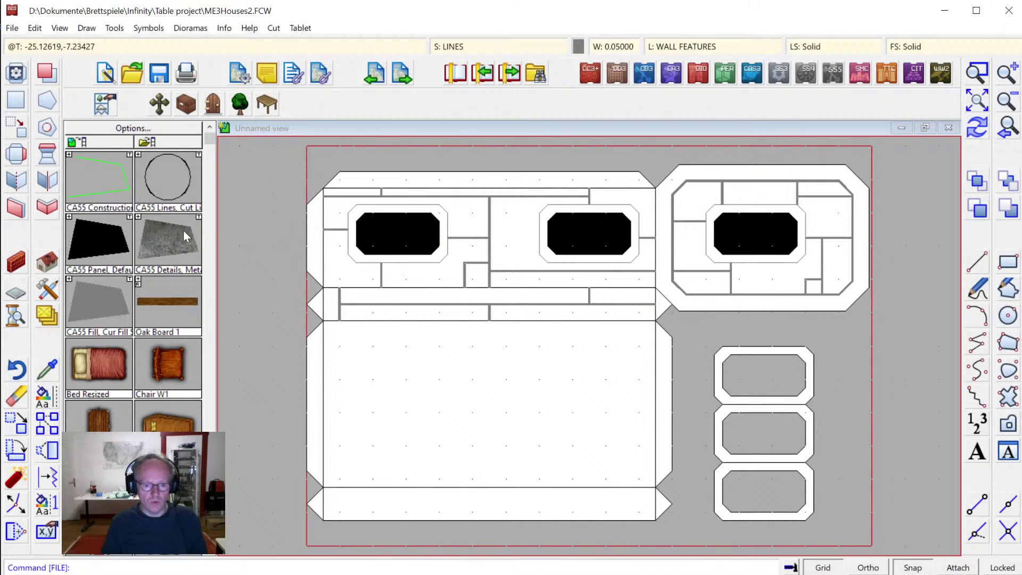
pyautogui.click(131, 77)
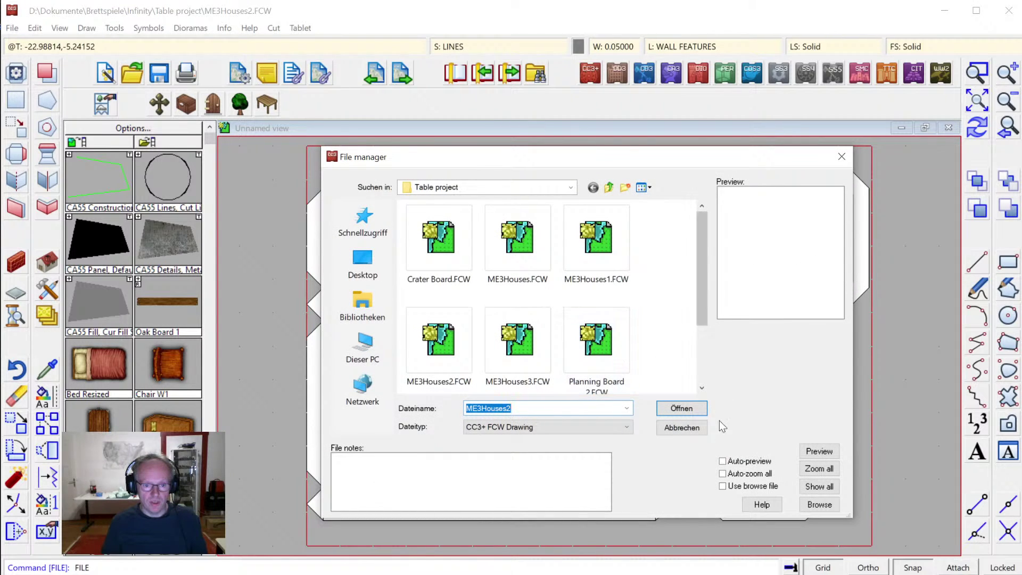
pyautogui.click(683, 428)
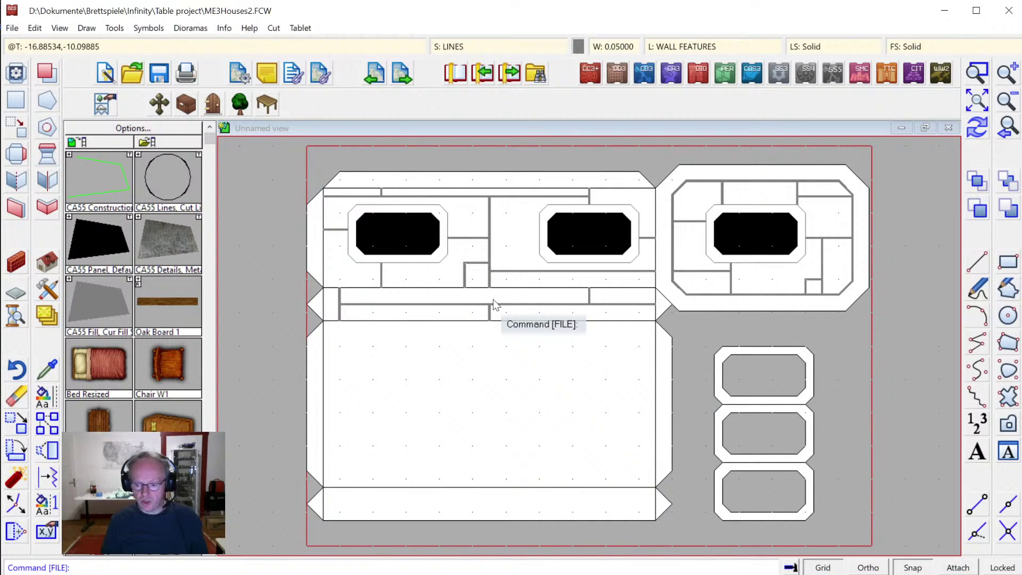
pyautogui.click(12, 28)
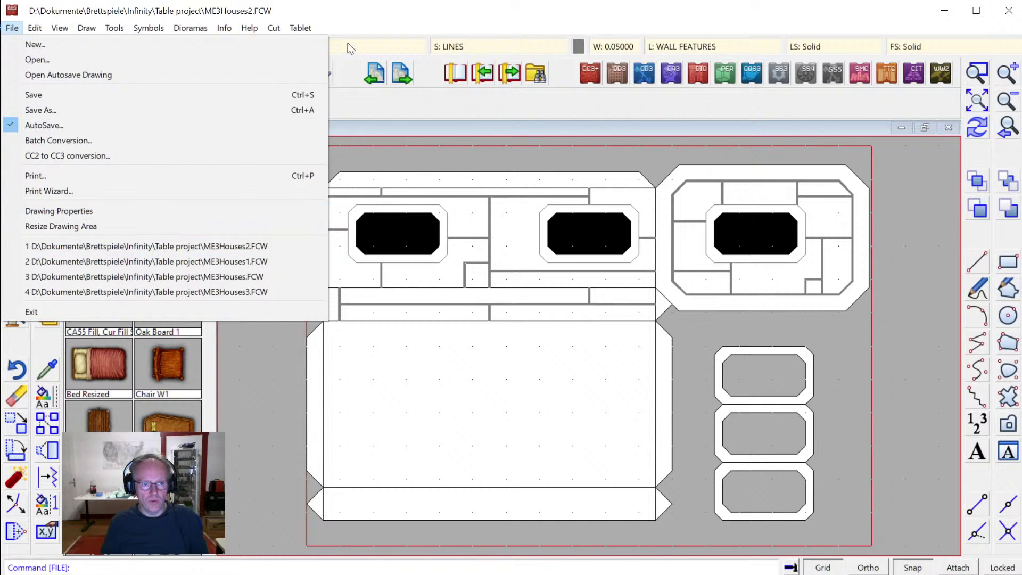
pyautogui.click(359, 31)
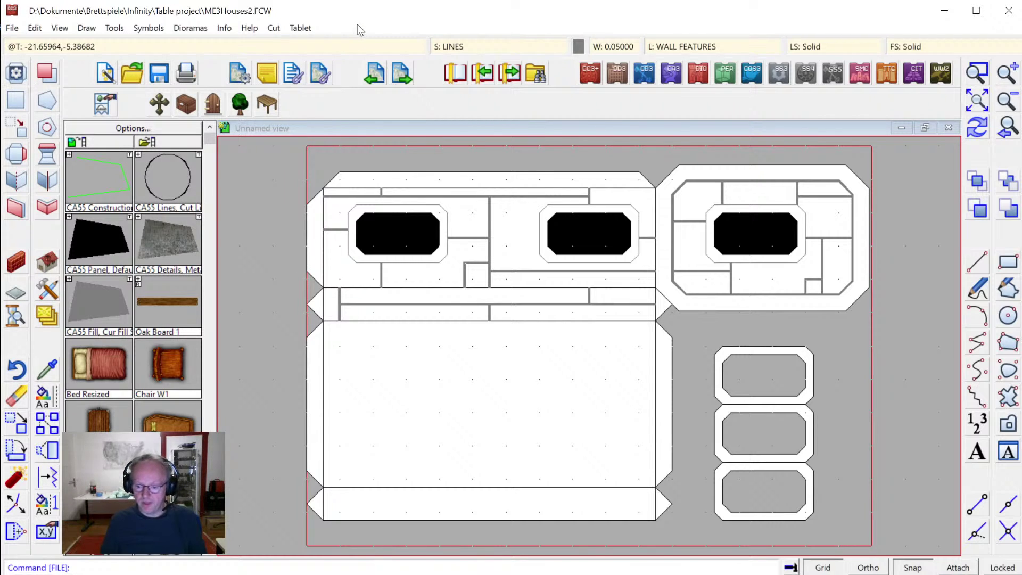